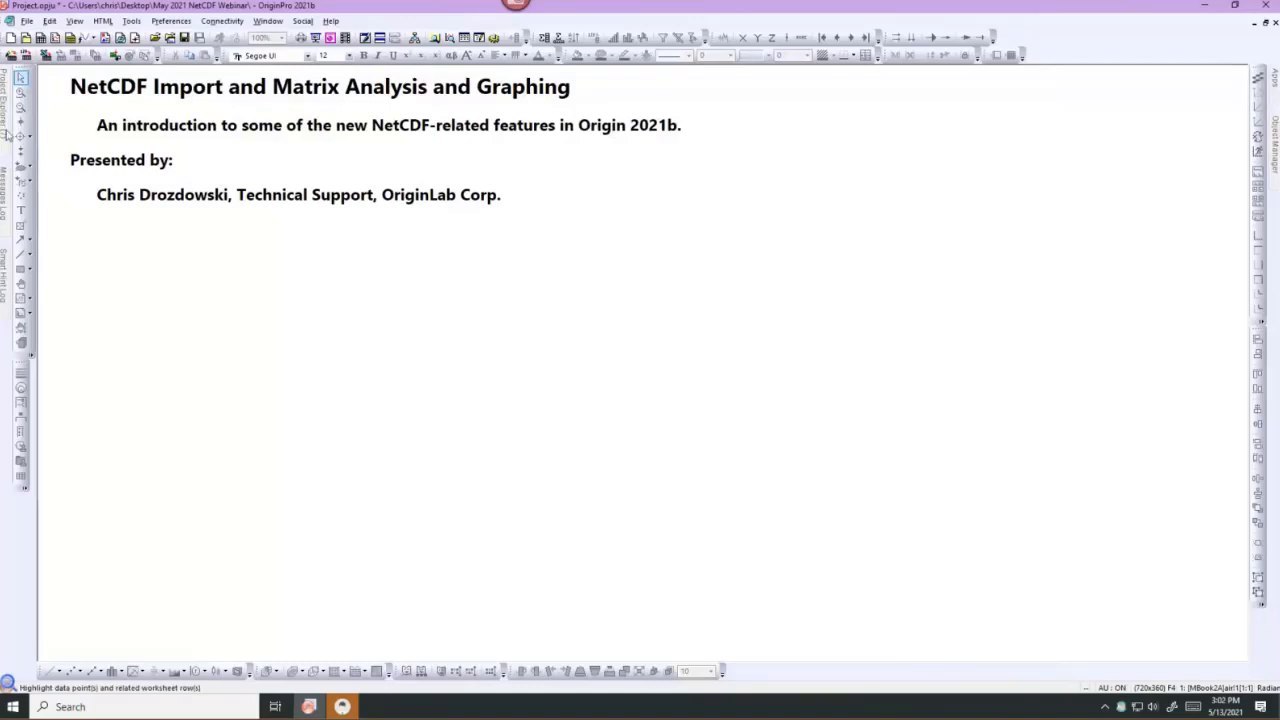
Open the "10. Import & Fixing View" project folder and create a new matrix book, enlarged and placed beside the notes.
mouse_move(4, 120)
left_click(85, 96)
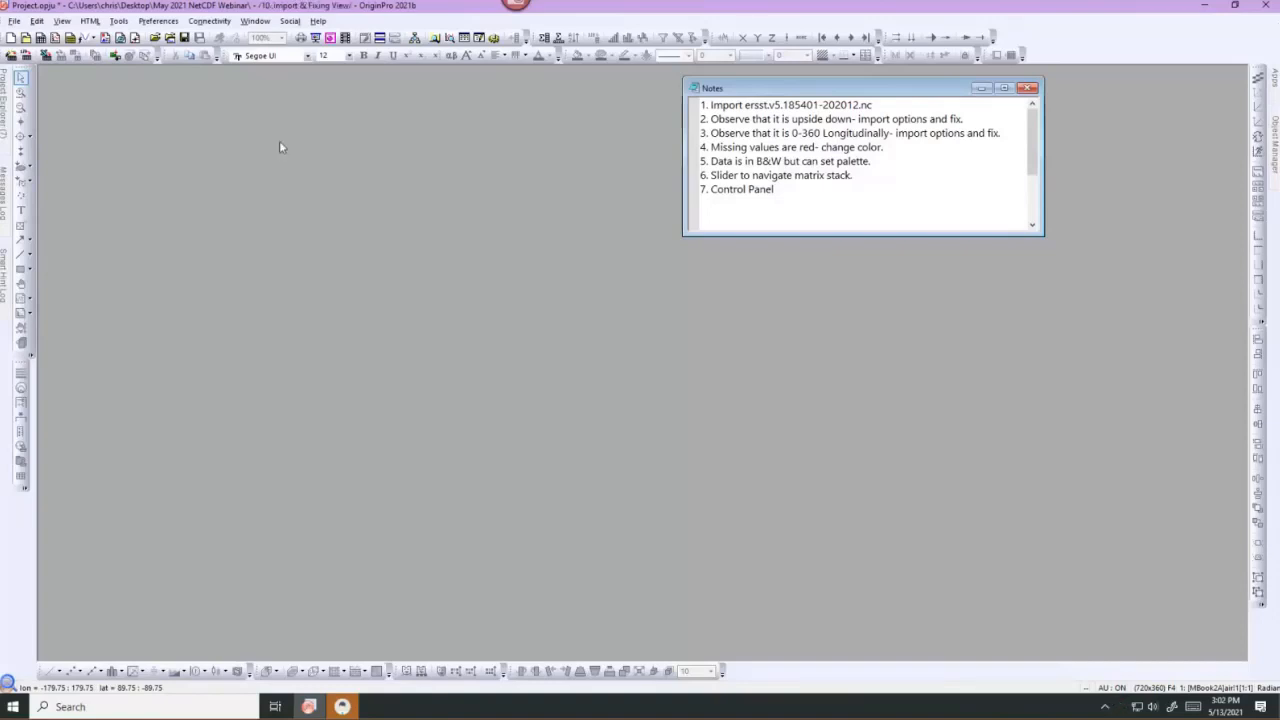
left_click(70, 37)
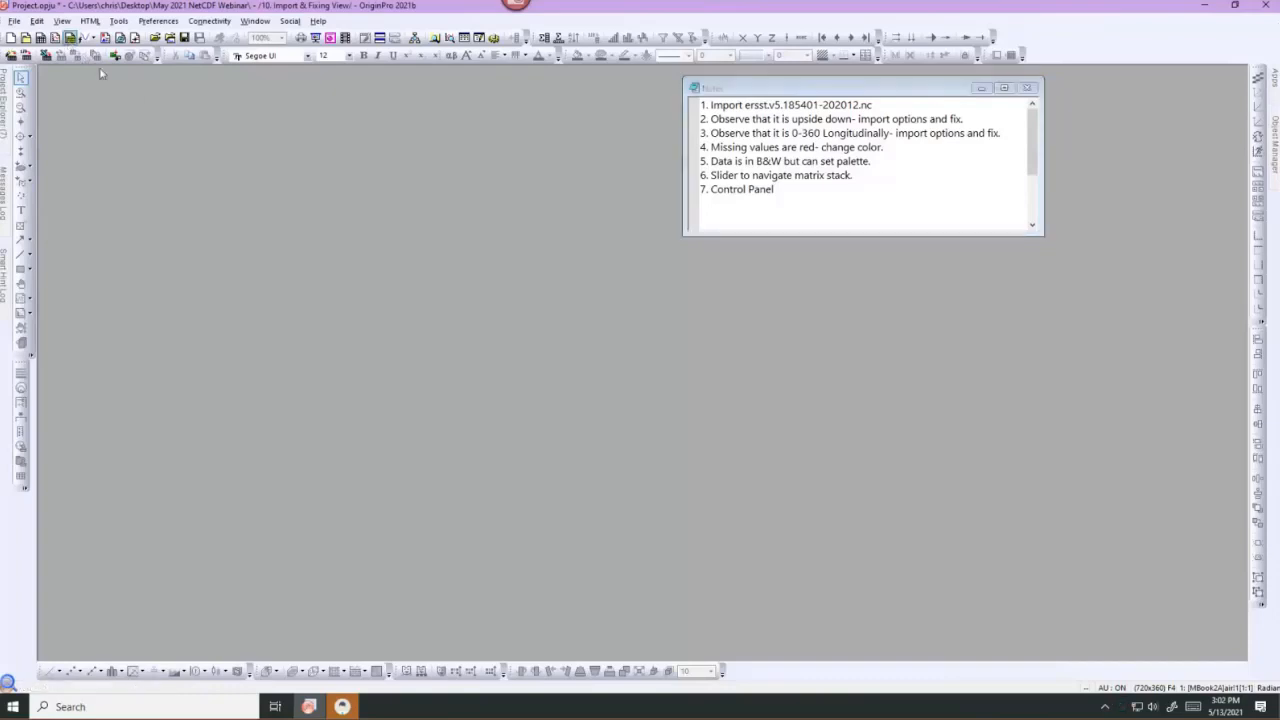
left_click_drag(180, 92, 328, 101)
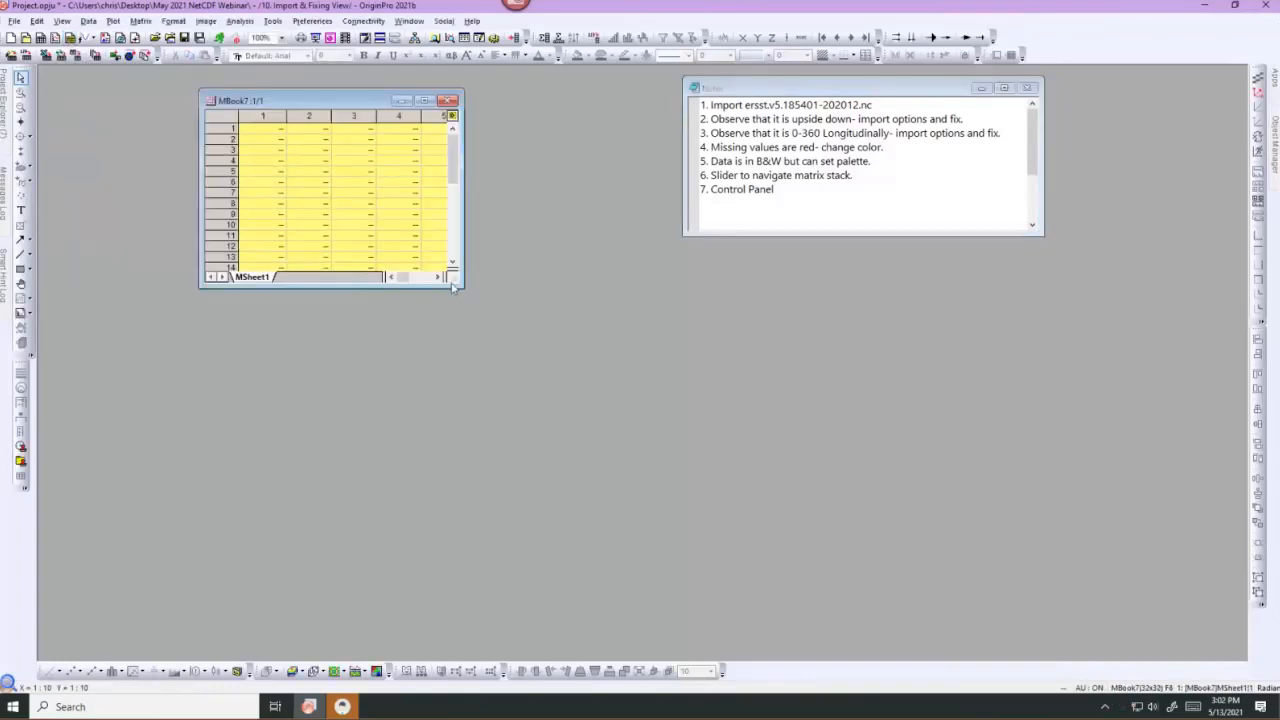
left_click_drag(462, 293, 515, 310)
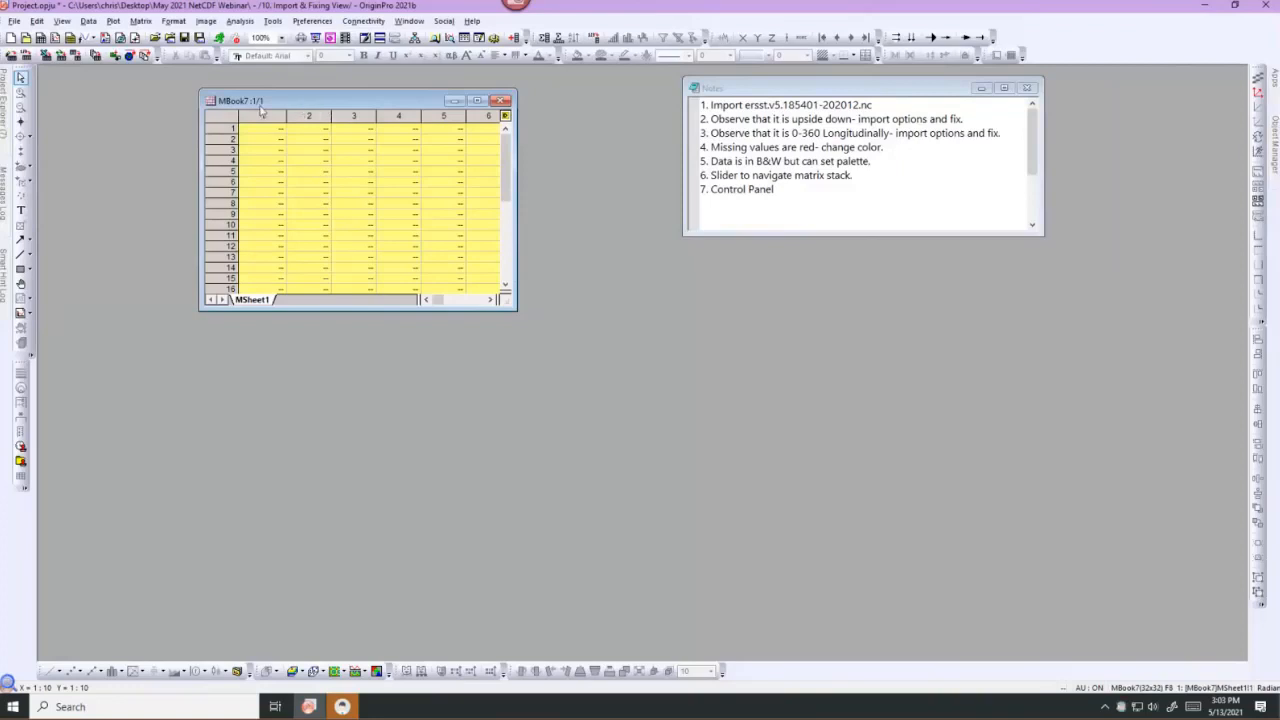
left_click_drag(314, 110, 250, 113)
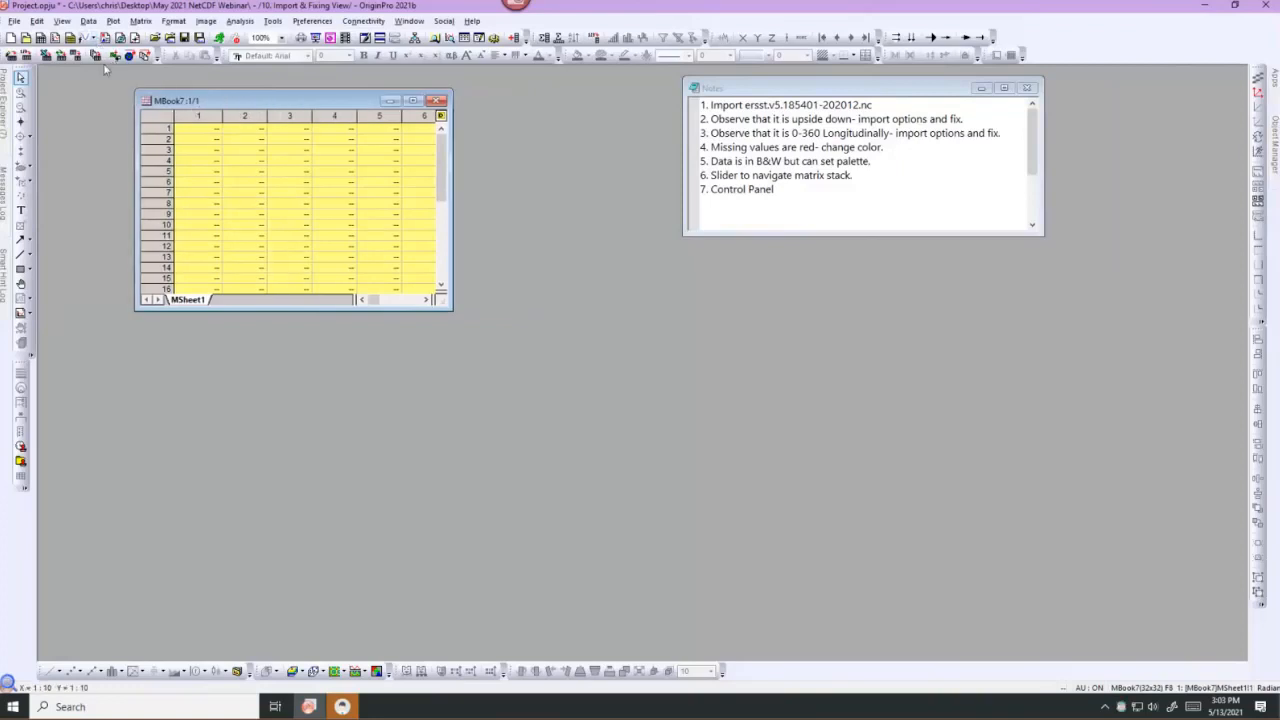
Connect the matrix book to the NetCDF file ersst.v5.185401-202012.nc from the Data folder.
left_click(89, 21)
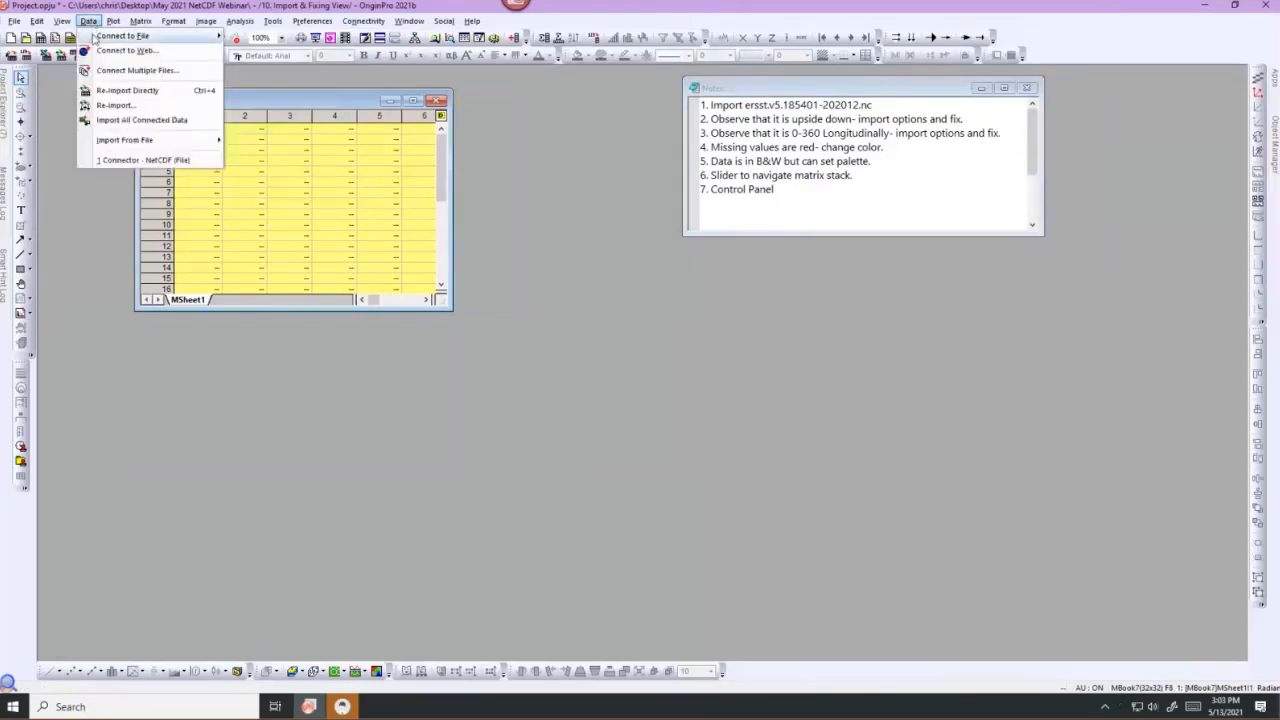
mouse_move(150, 36)
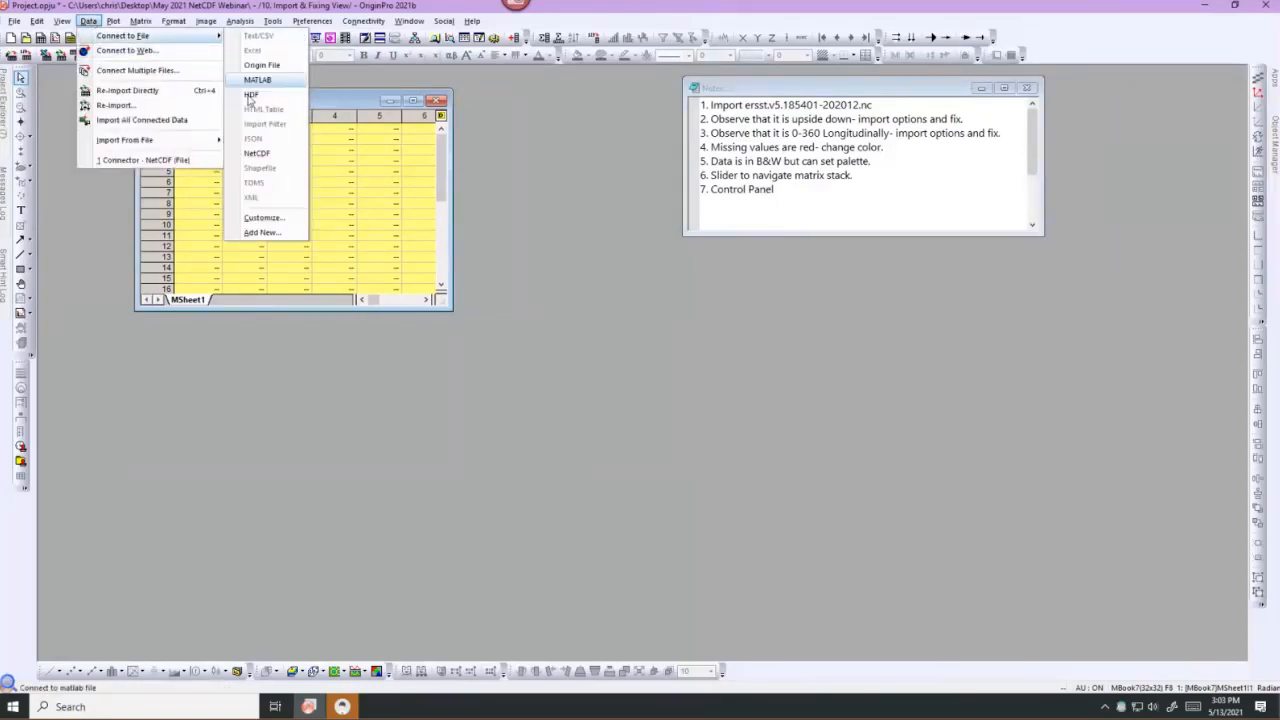
left_click(252, 153)
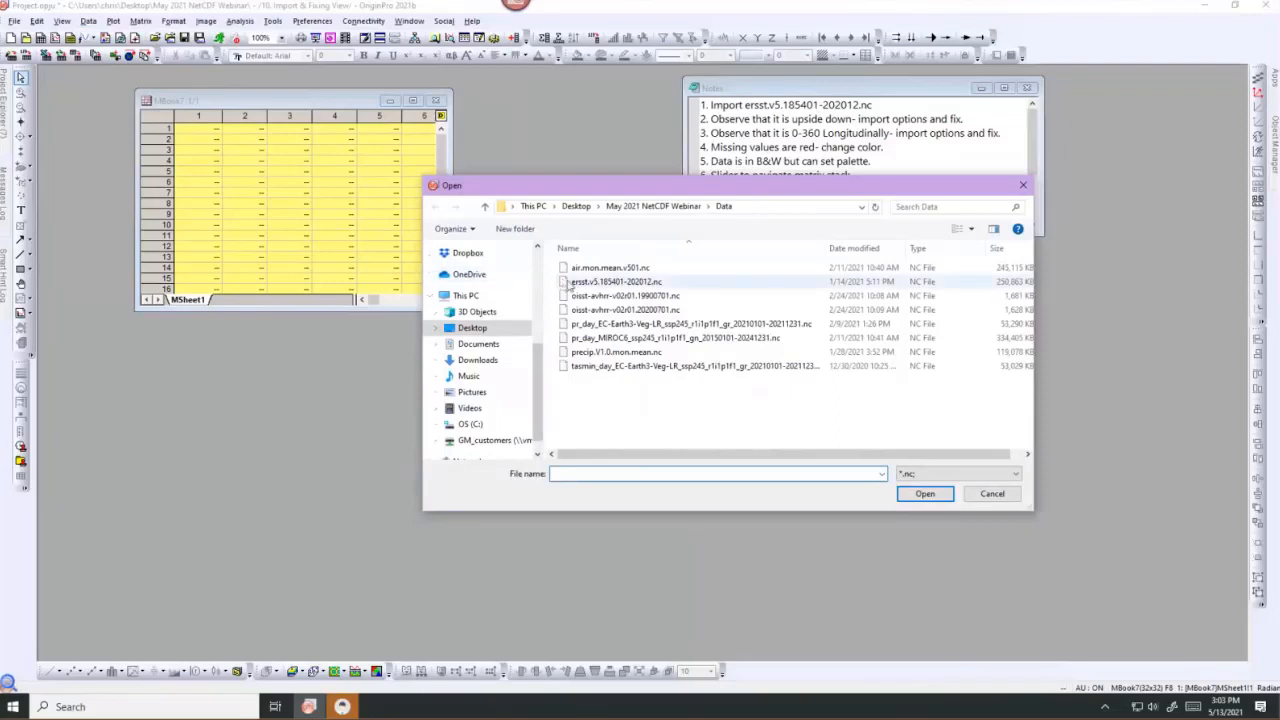
left_click(576, 284)
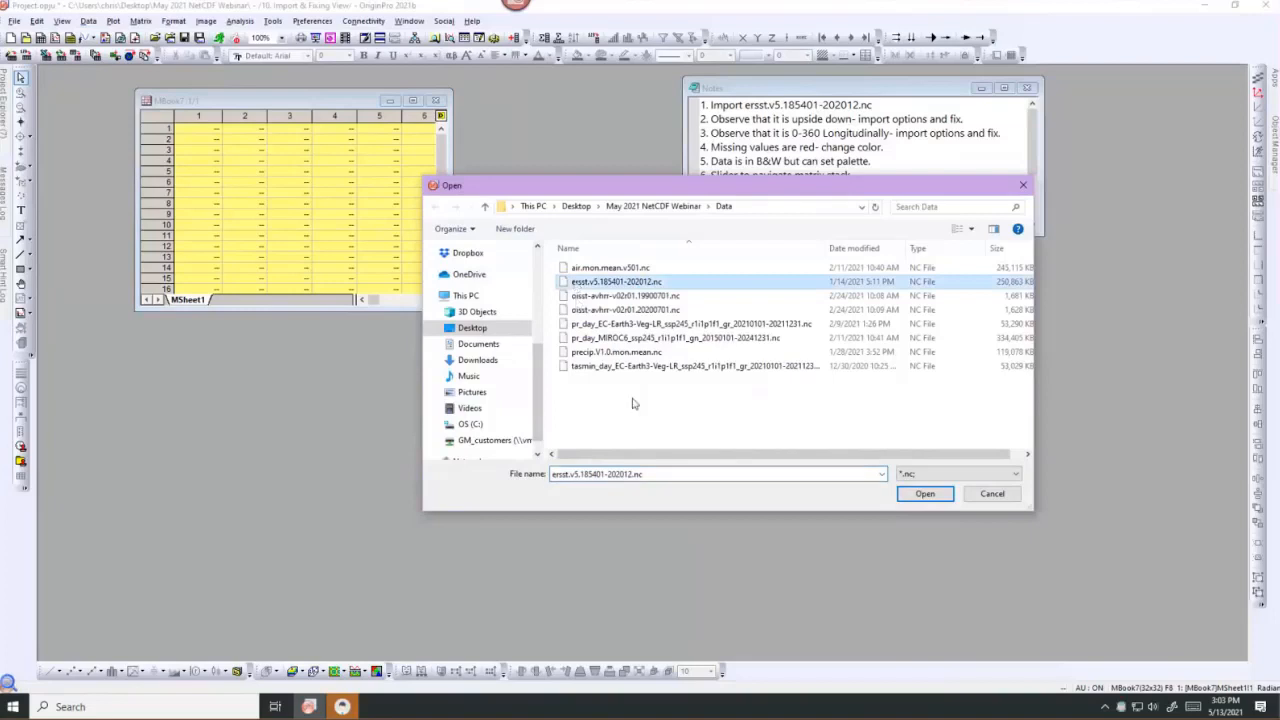
left_click(901, 496)
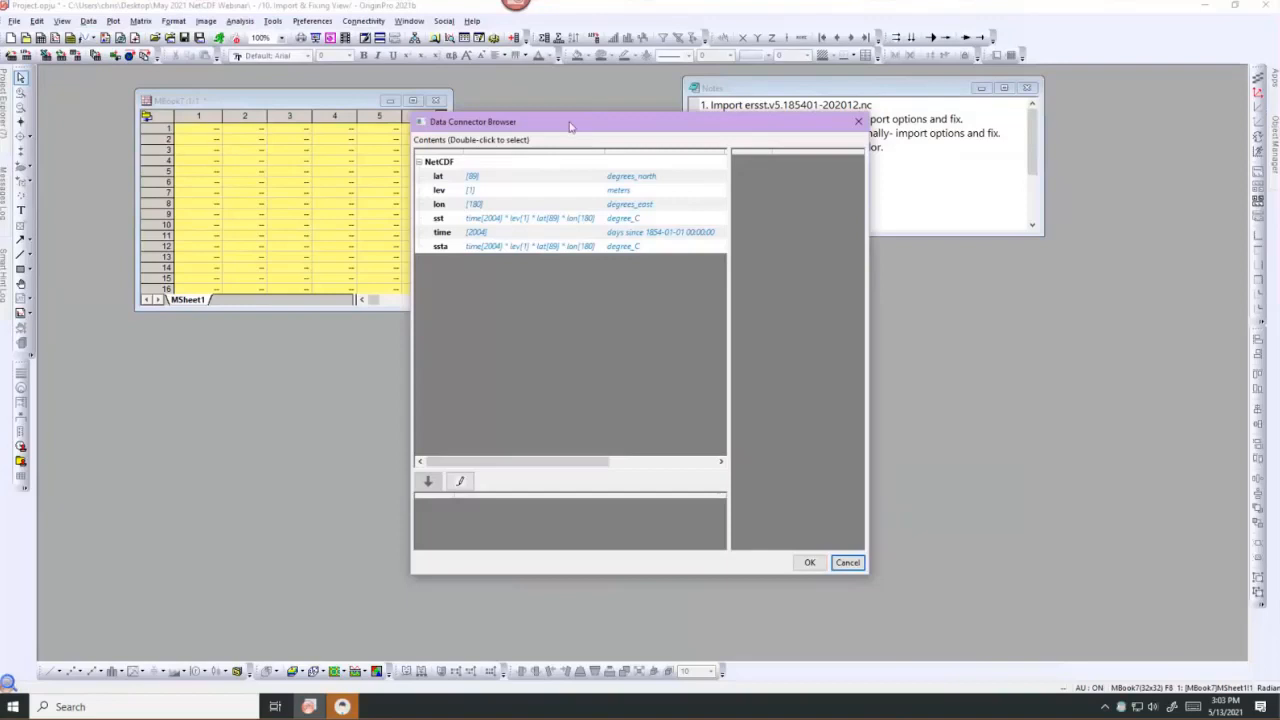
Enlarge the Data Connector Browser and review the NetCDF file's global attributes.
left_click_drag(569, 130, 477, 90)
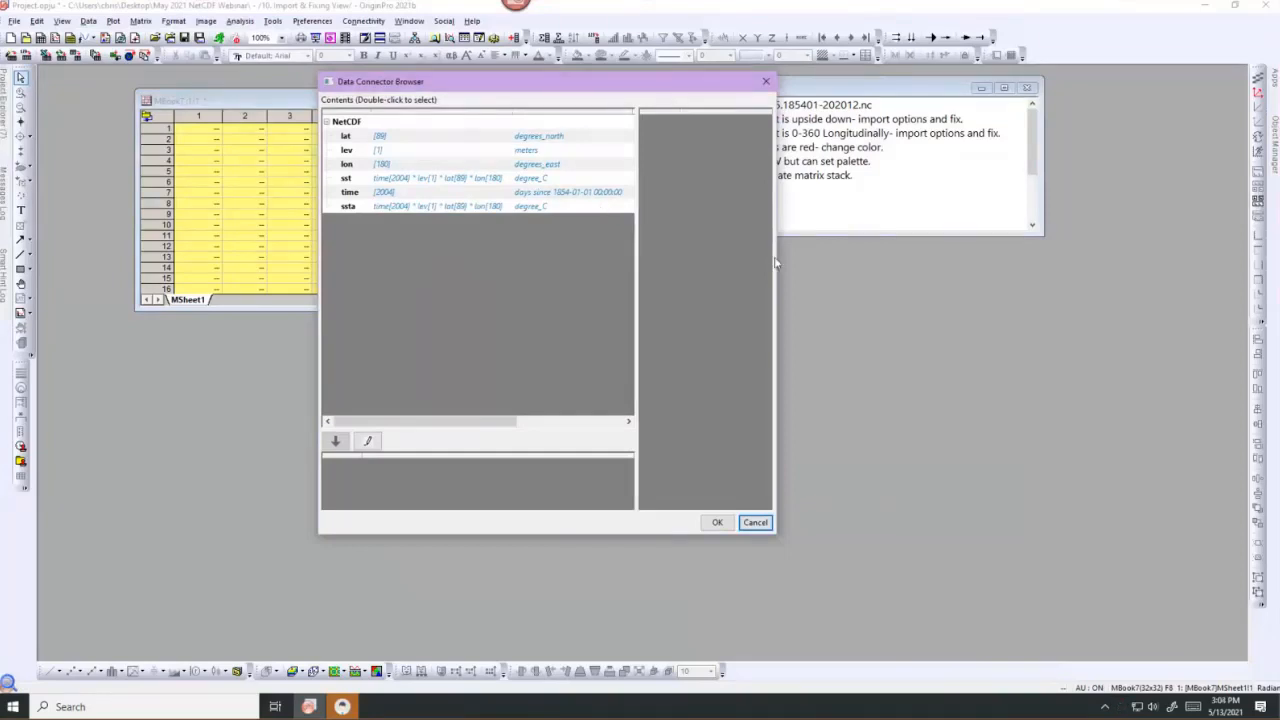
left_click_drag(776, 257, 942, 262)
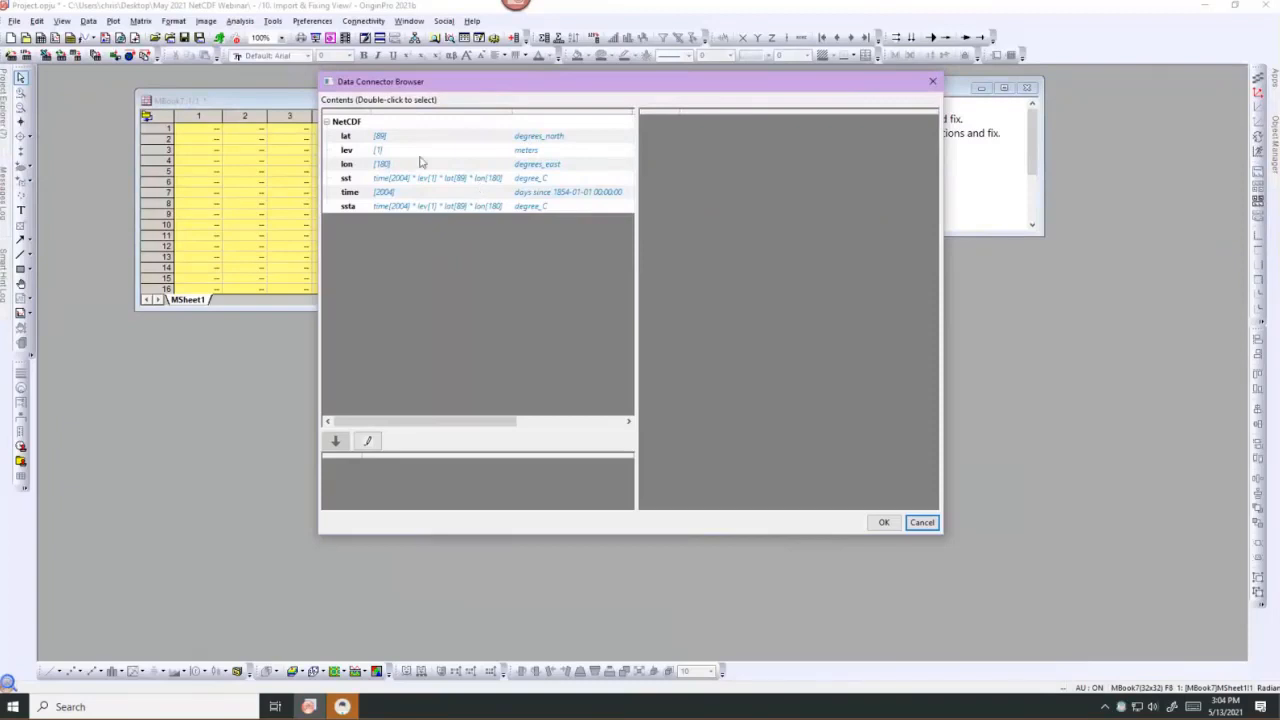
left_click(358, 124)
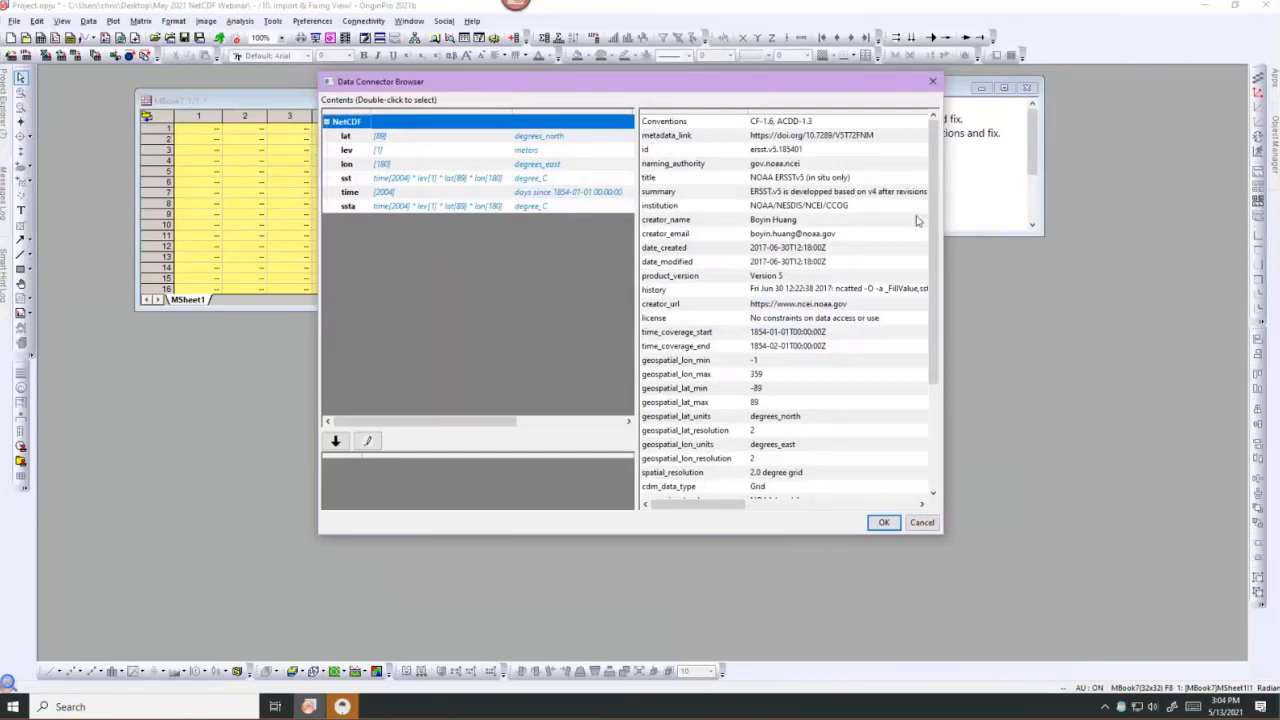
left_click_drag(932, 221, 976, 223)
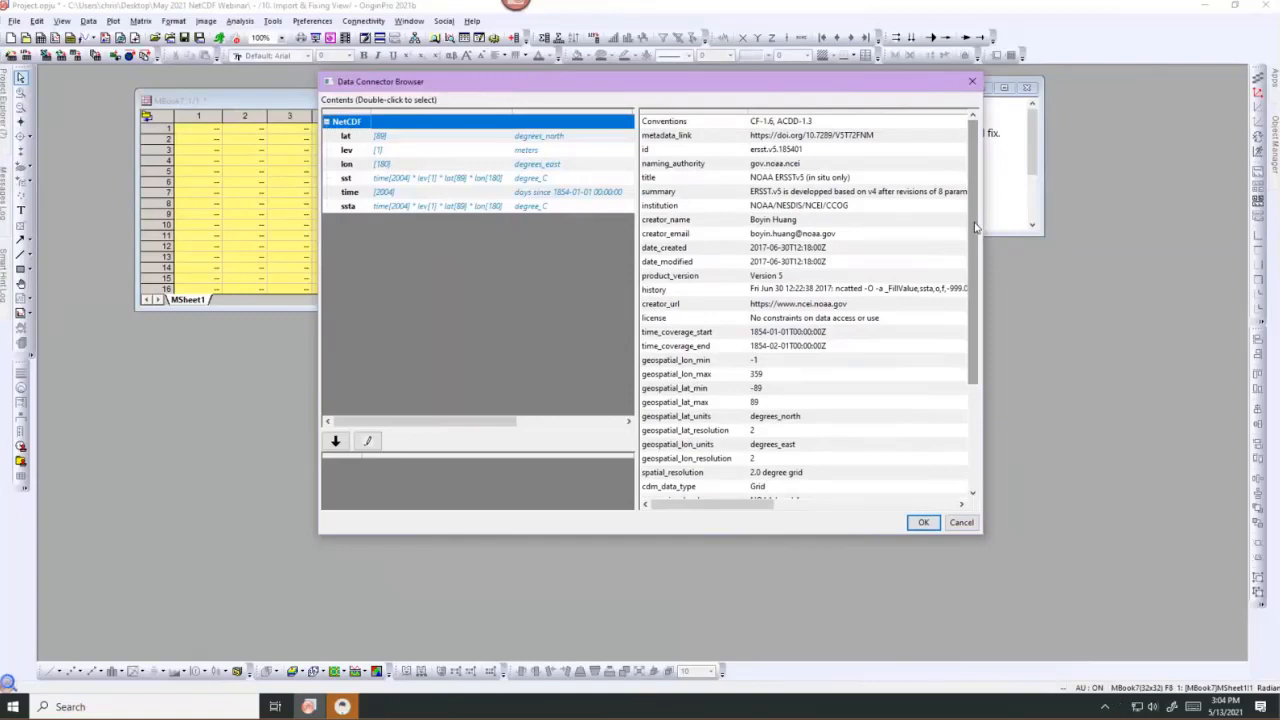
left_click_drag(976, 223, 972, 302)
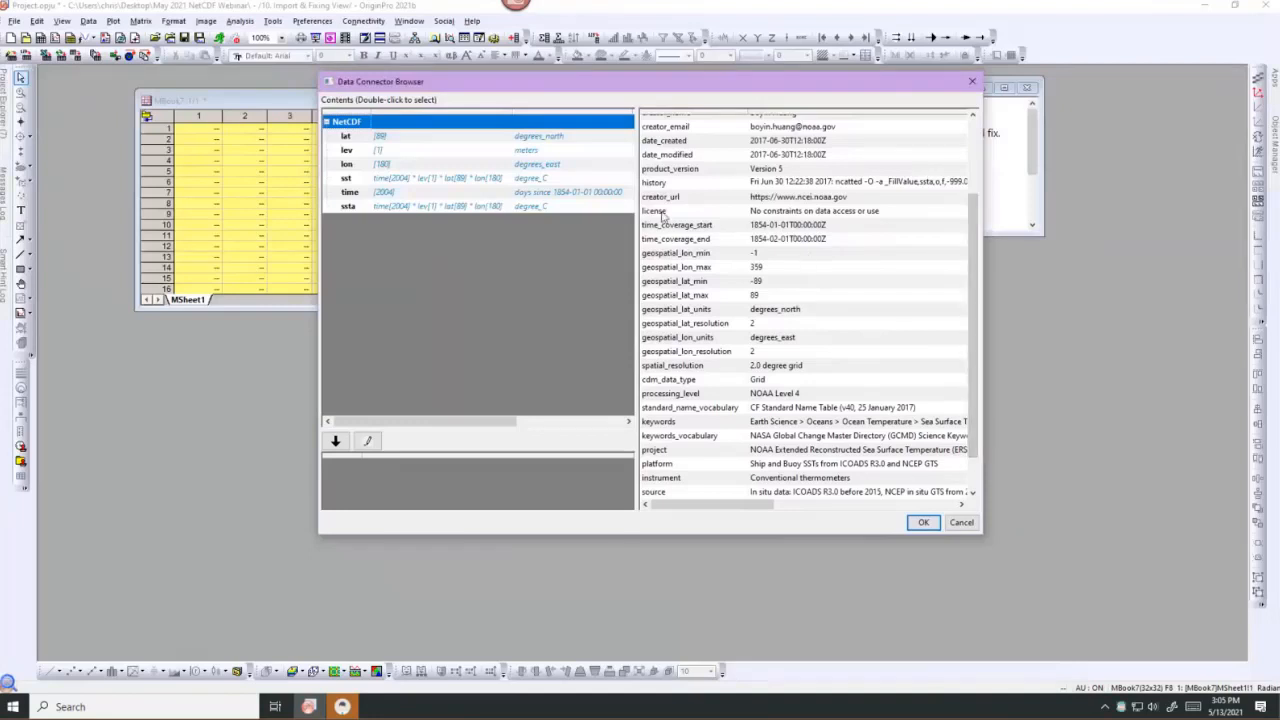
Select the sst variable for import and load it into the matrix book.
left_click(432, 179)
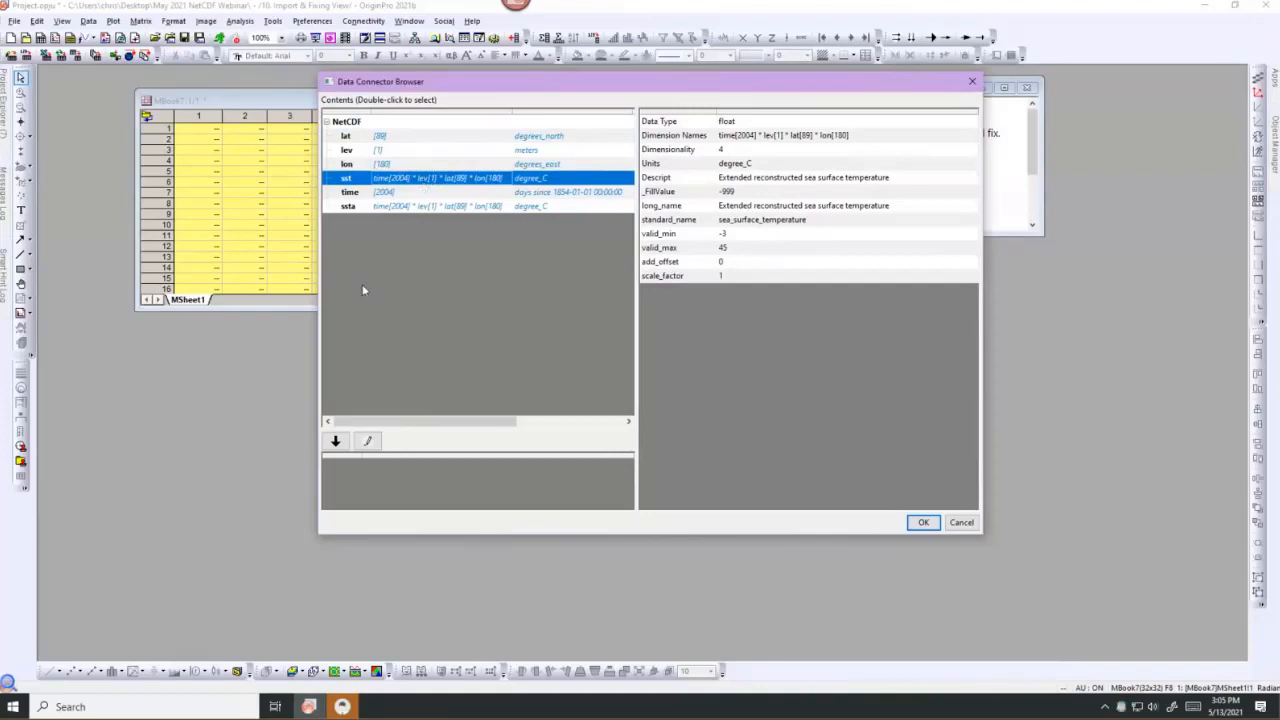
left_click(336, 441)
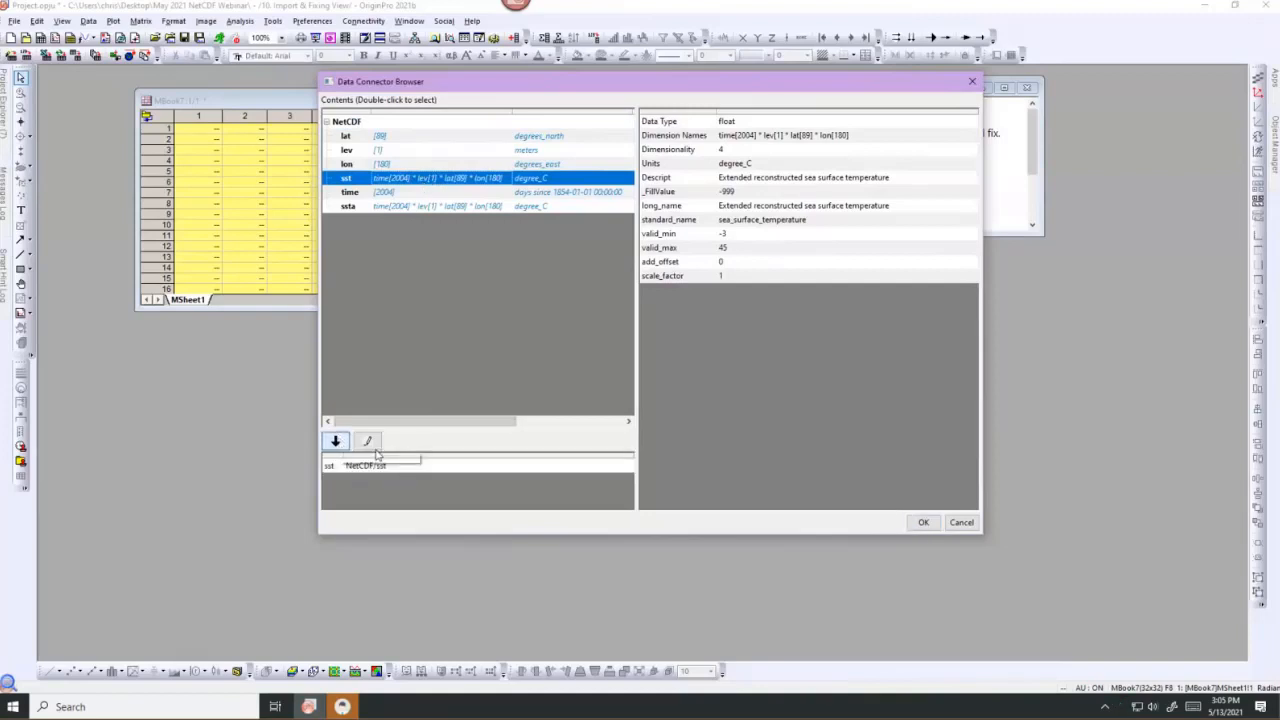
left_click(921, 522)
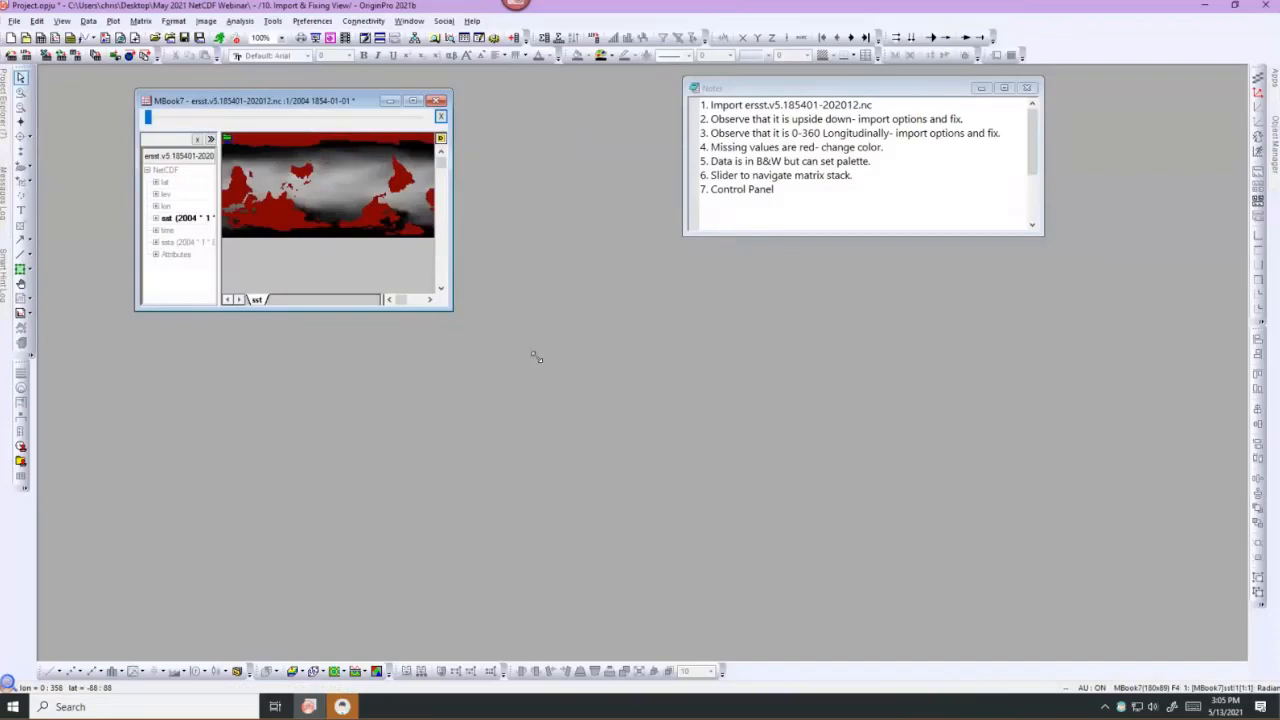
Enlarge the matrix window holding the imported sst data and reposition it in the workspace.
left_click_drag(683, 419, 712, 430)
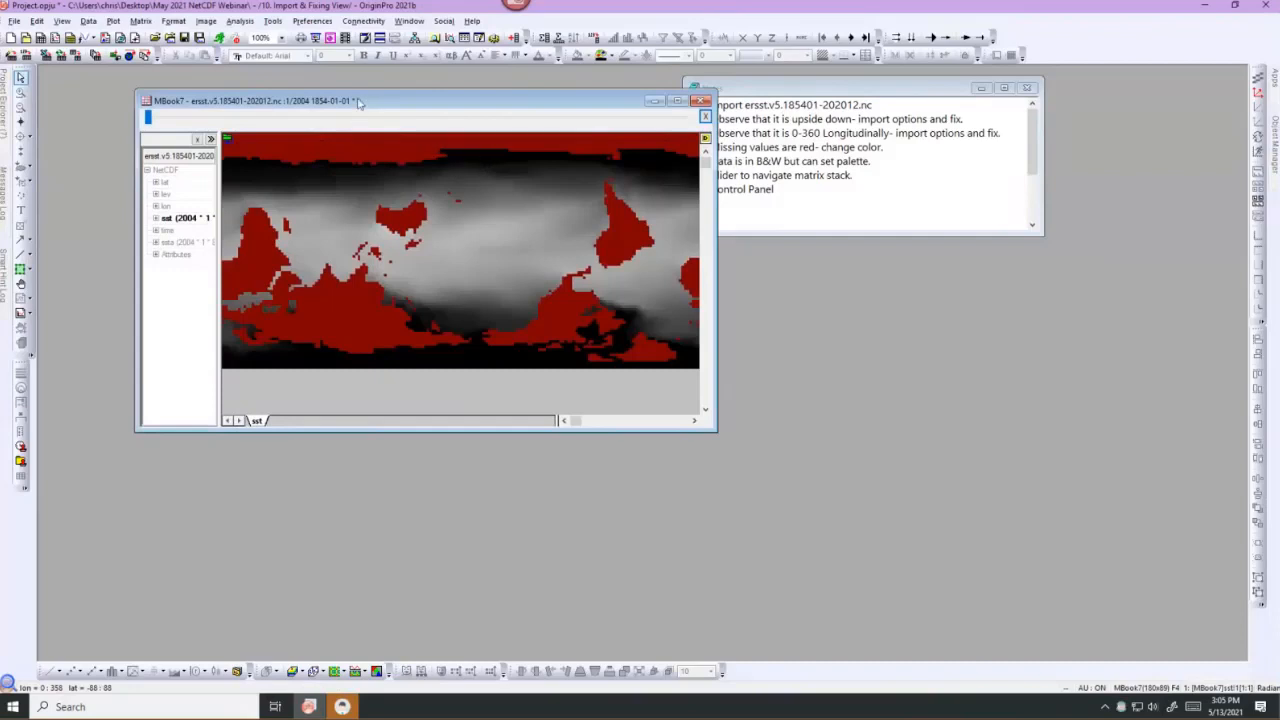
left_click_drag(358, 103, 338, 101)
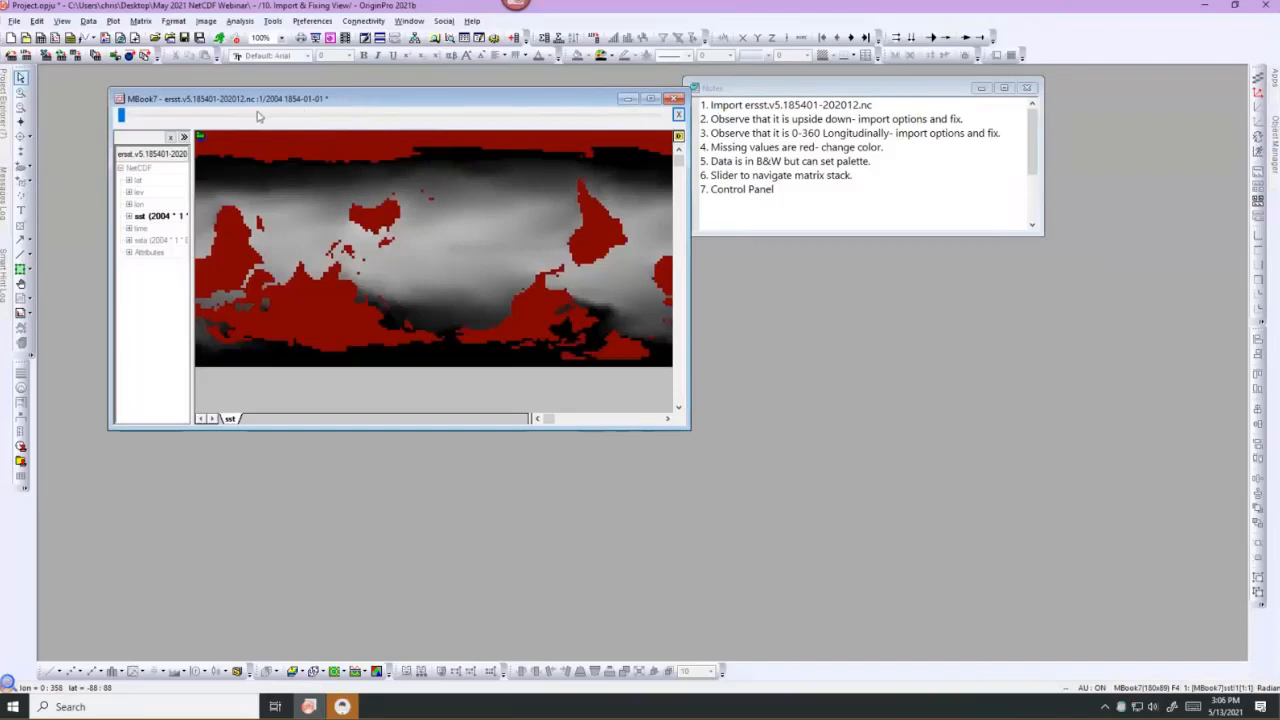
mouse_move(121, 116)
left_mouse_down()
mouse_move(603, 123)
mouse_move(117, 120)
left_mouse_up()
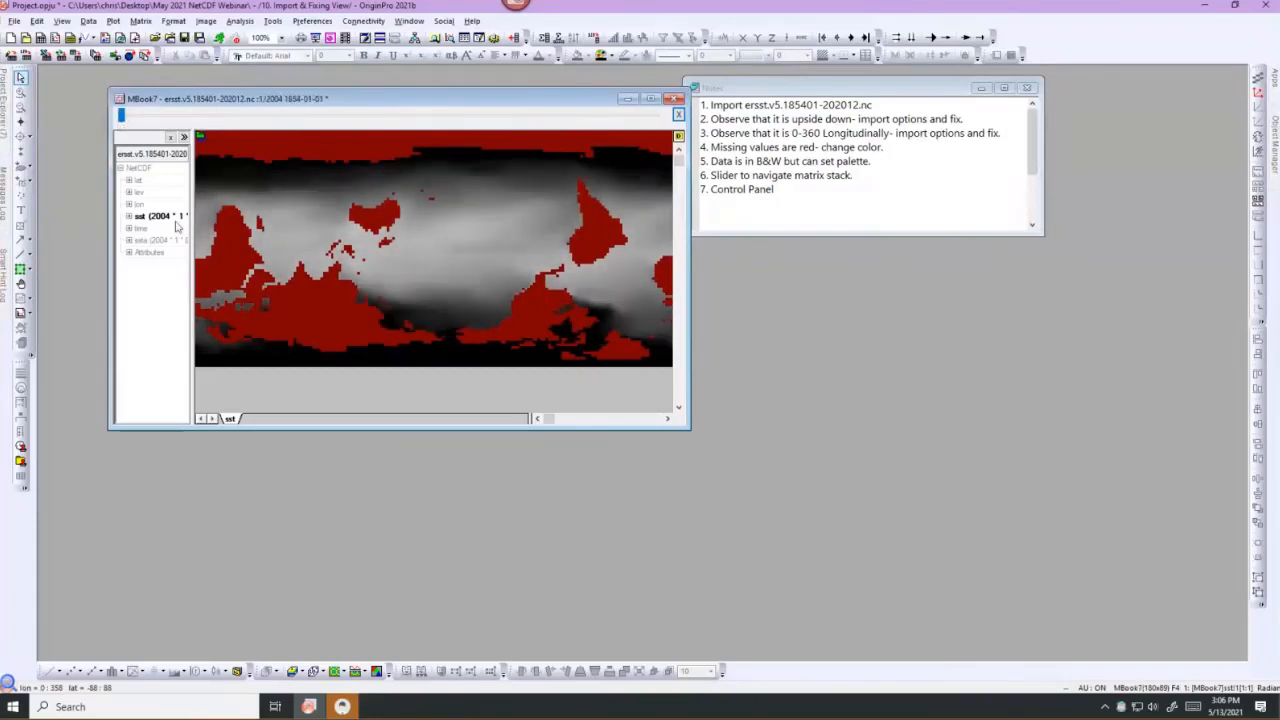
Widen the matrix book's data browser, examine the sst variable's attributes and check the connection options for ssta.
left_click_drag(192, 230, 270, 238)
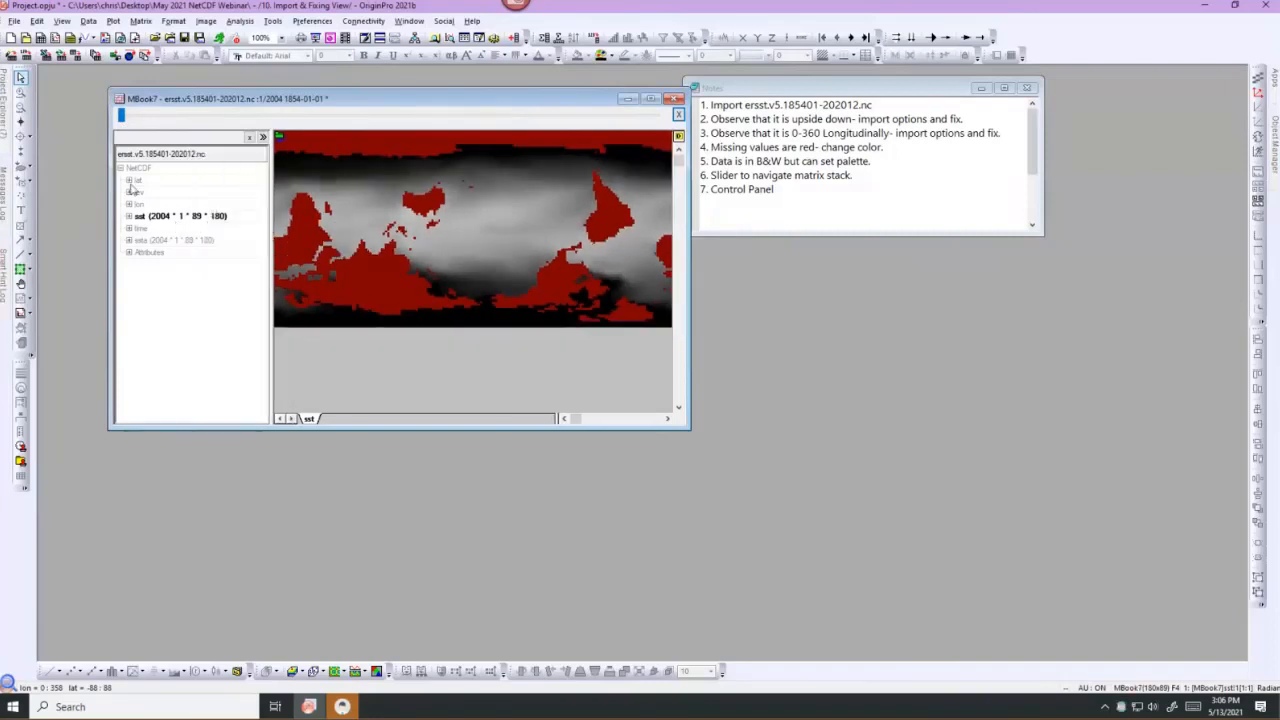
left_click(129, 217)
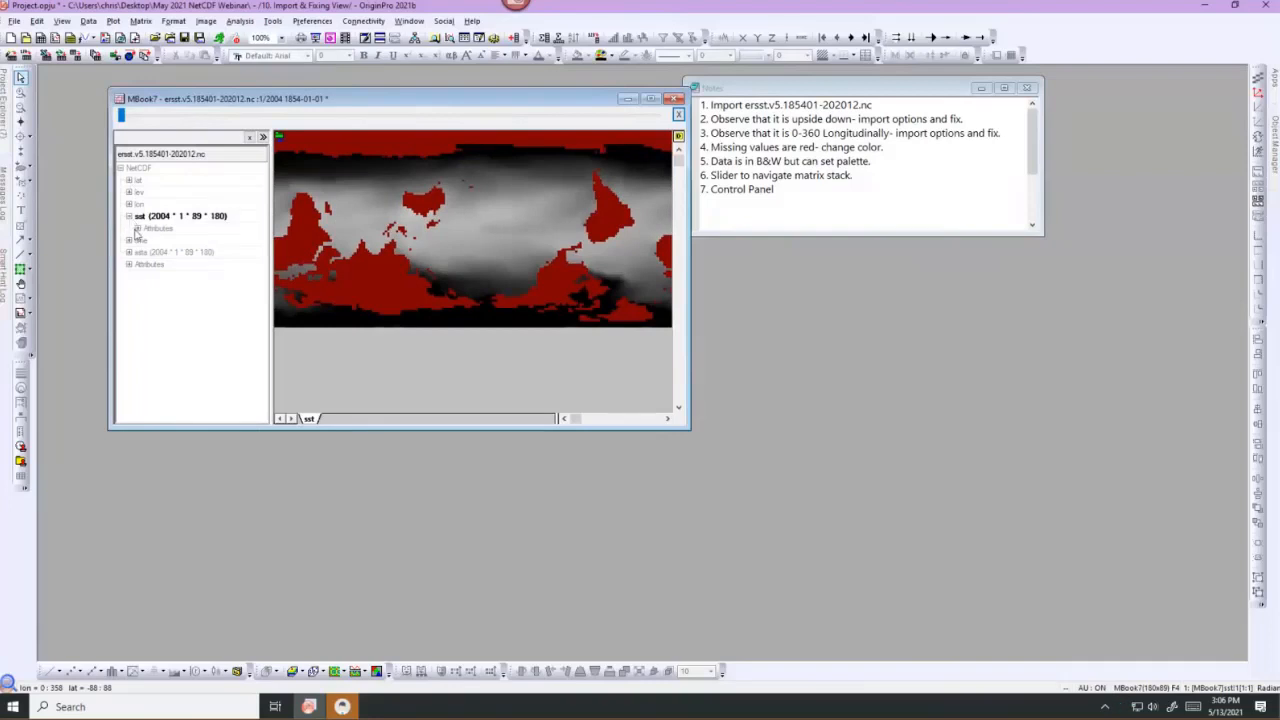
left_click(137, 228)
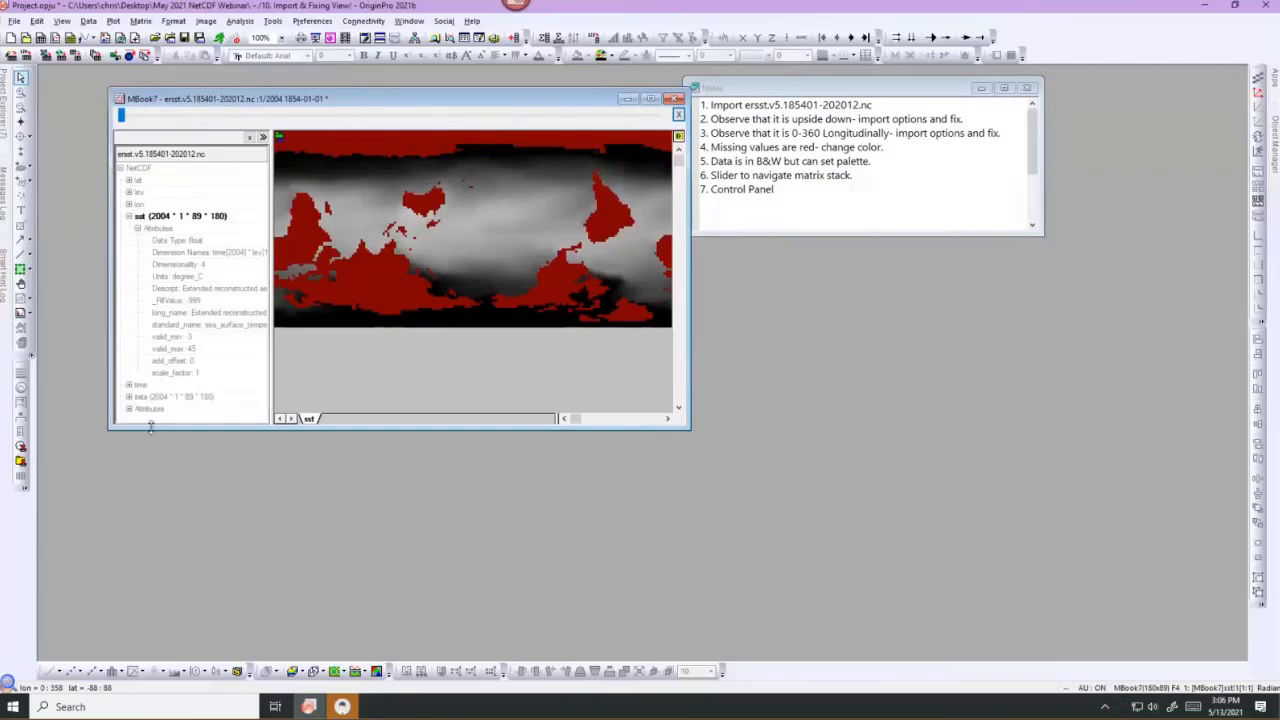
left_click_drag(150, 437, 150, 447)
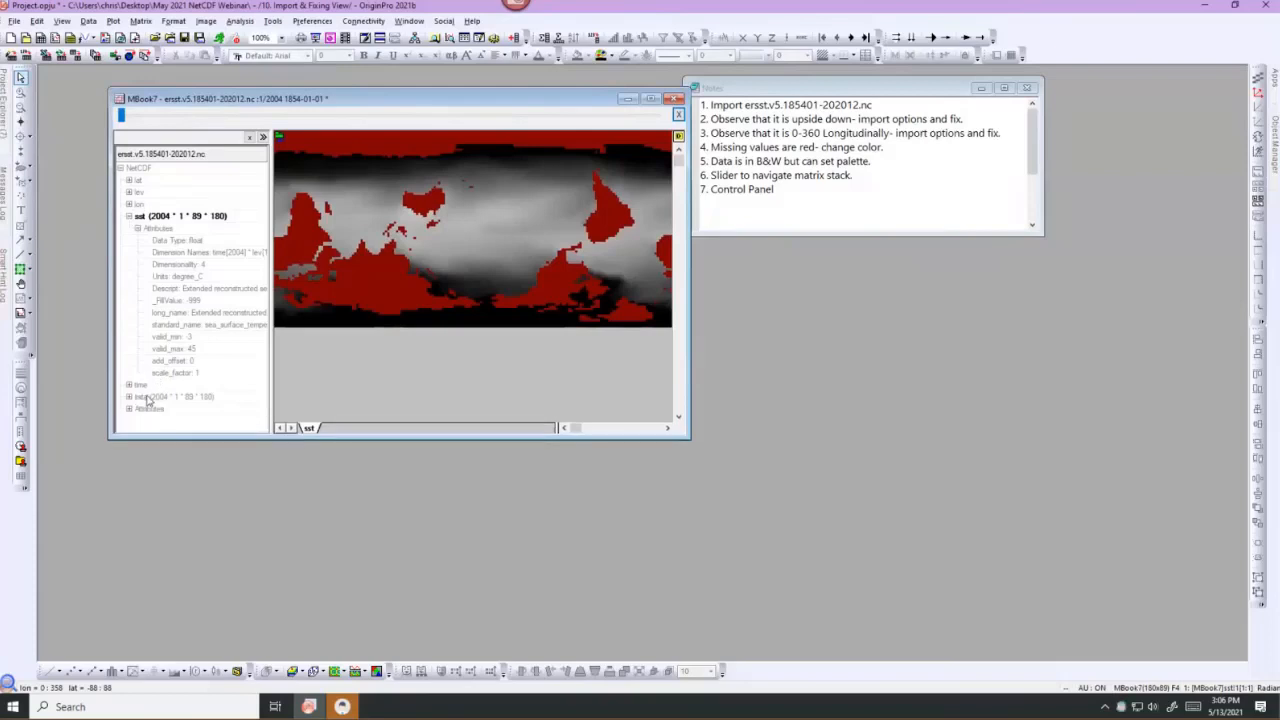
right_click(147, 399)
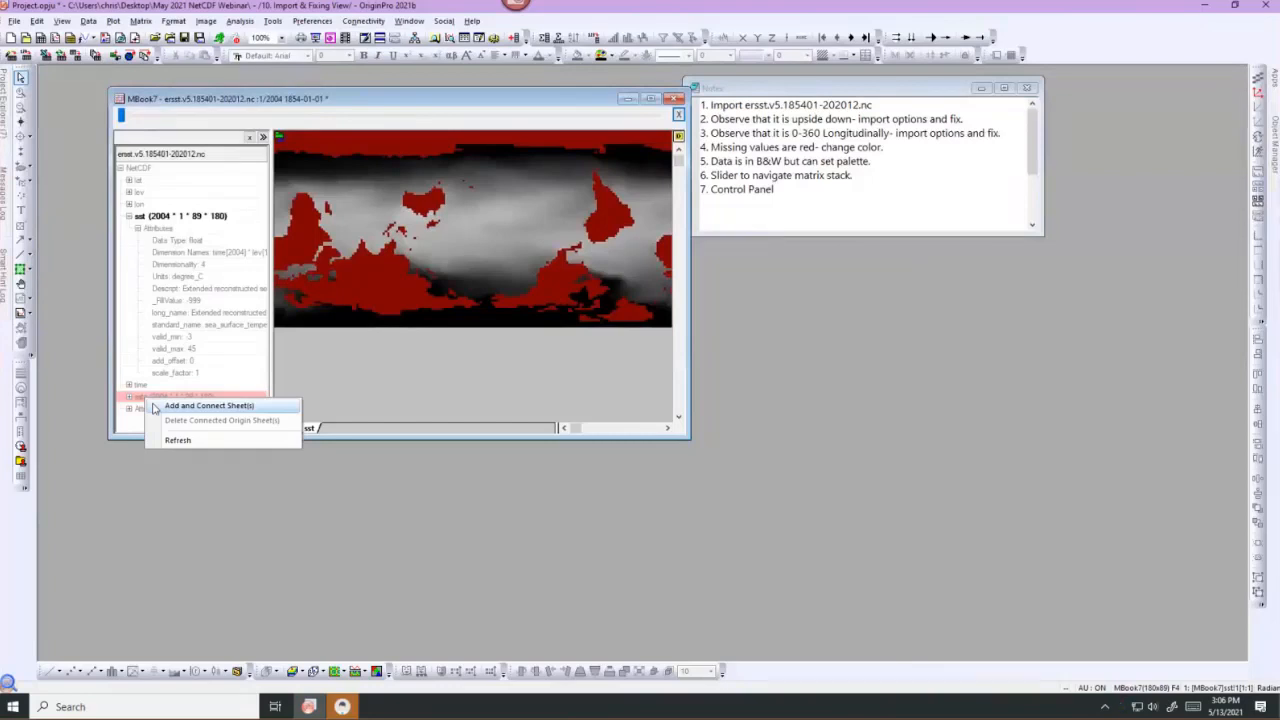
left_click(332, 379)
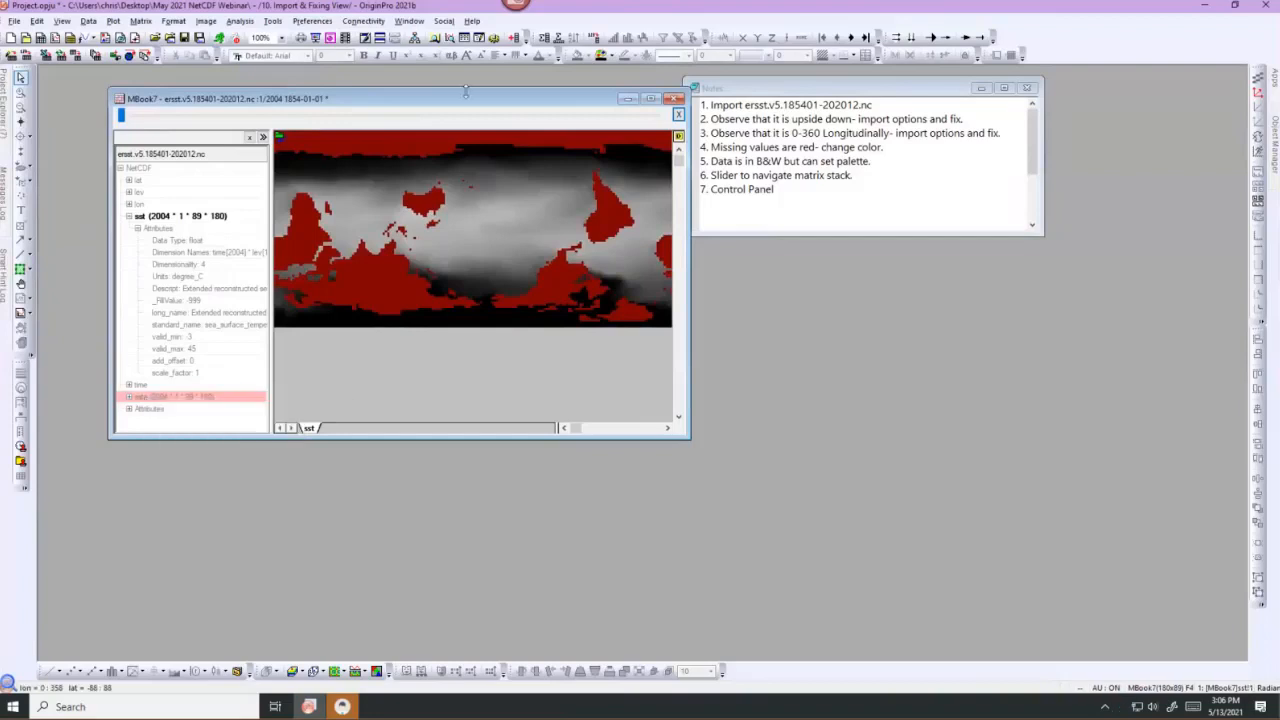
Reposition and widen the matrix window, and set the missing value color of the sst image to gray.
left_click_drag(440, 95, 418, 89)
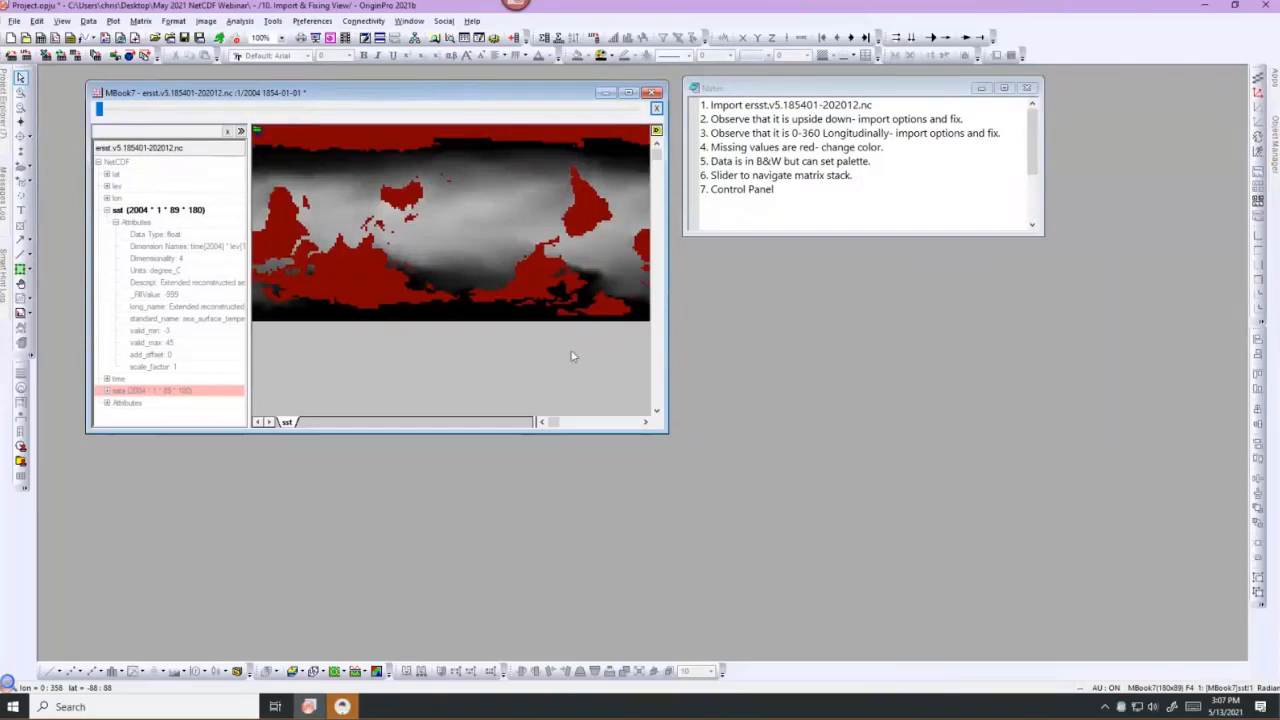
left_click_drag(667, 432, 703, 430)
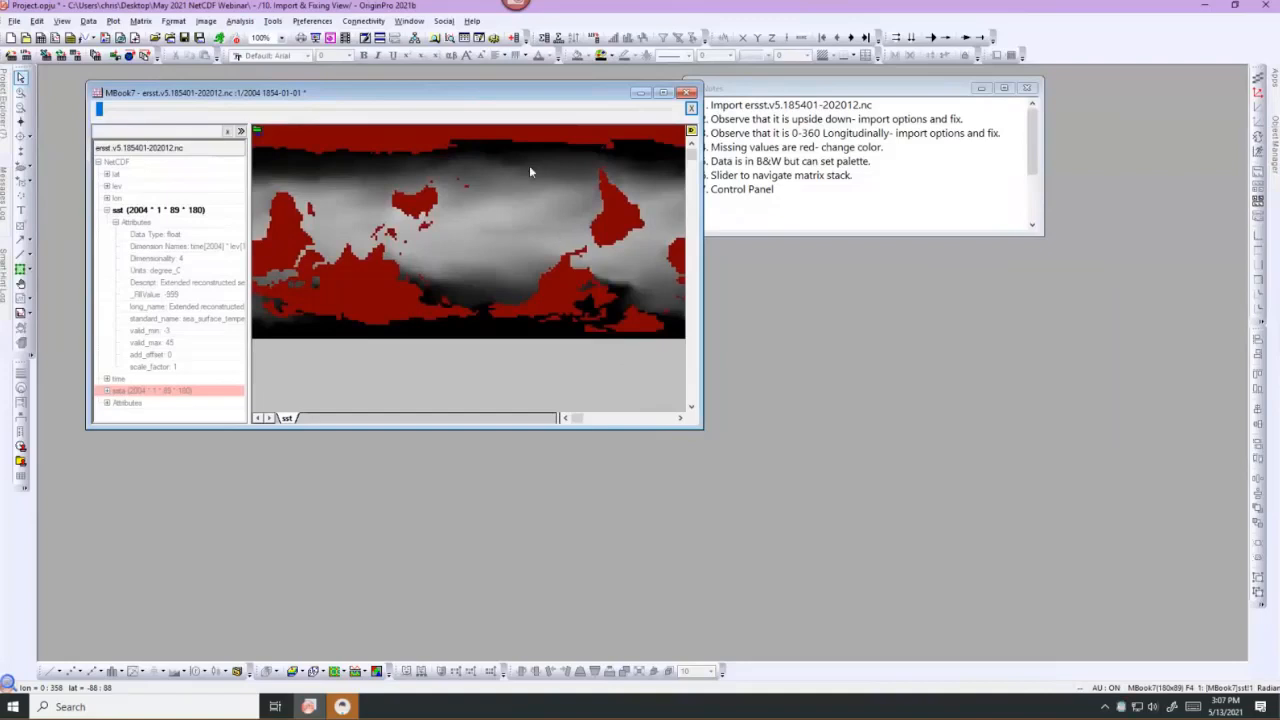
left_click(440, 131)
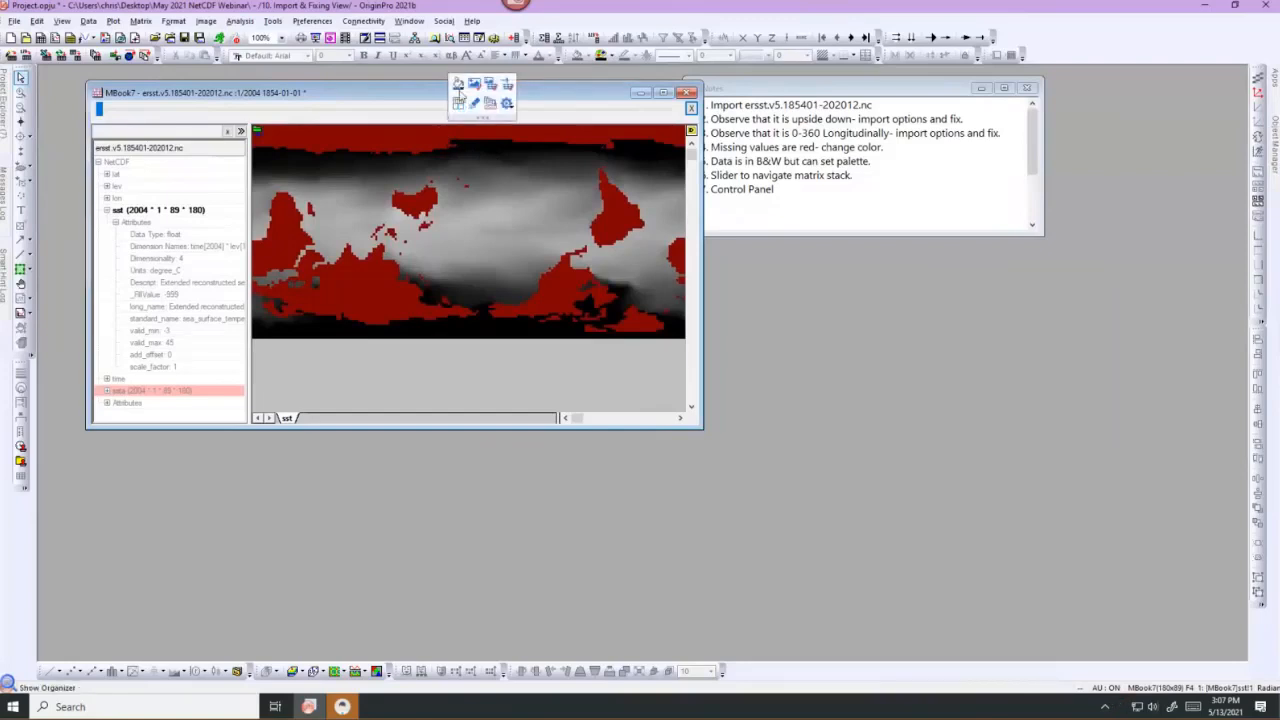
left_click(458, 85)
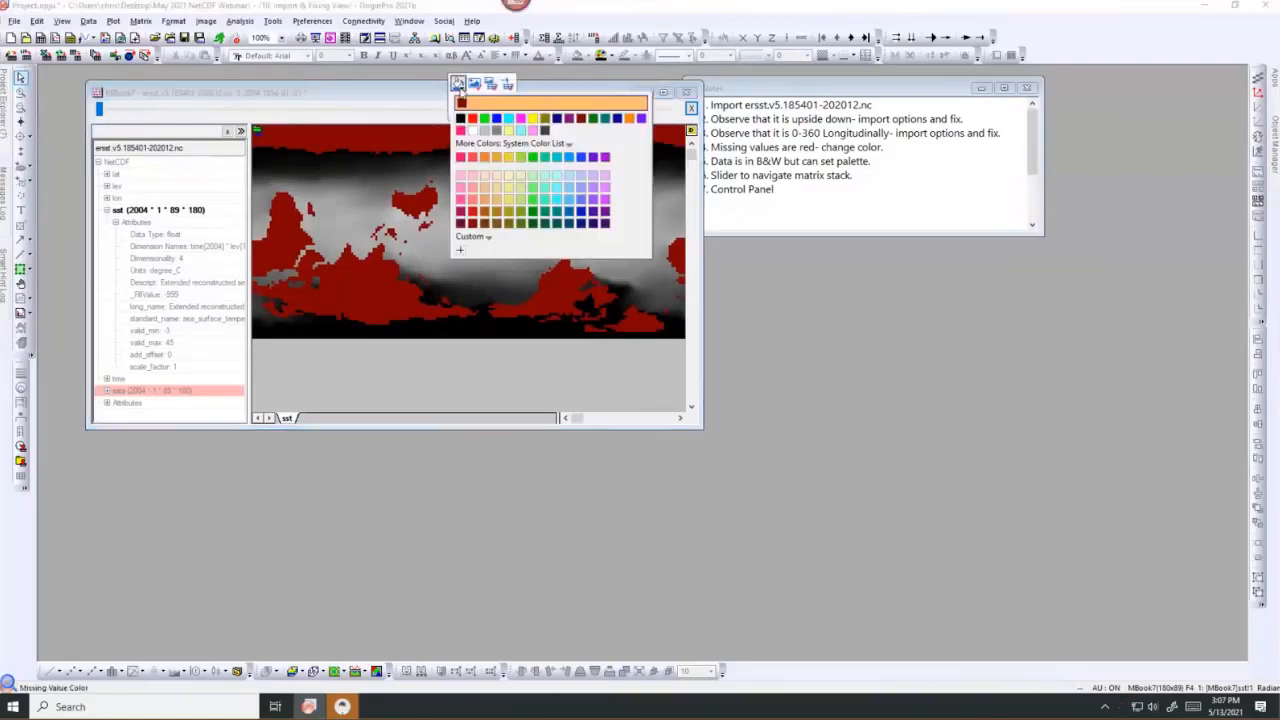
left_click(495, 130)
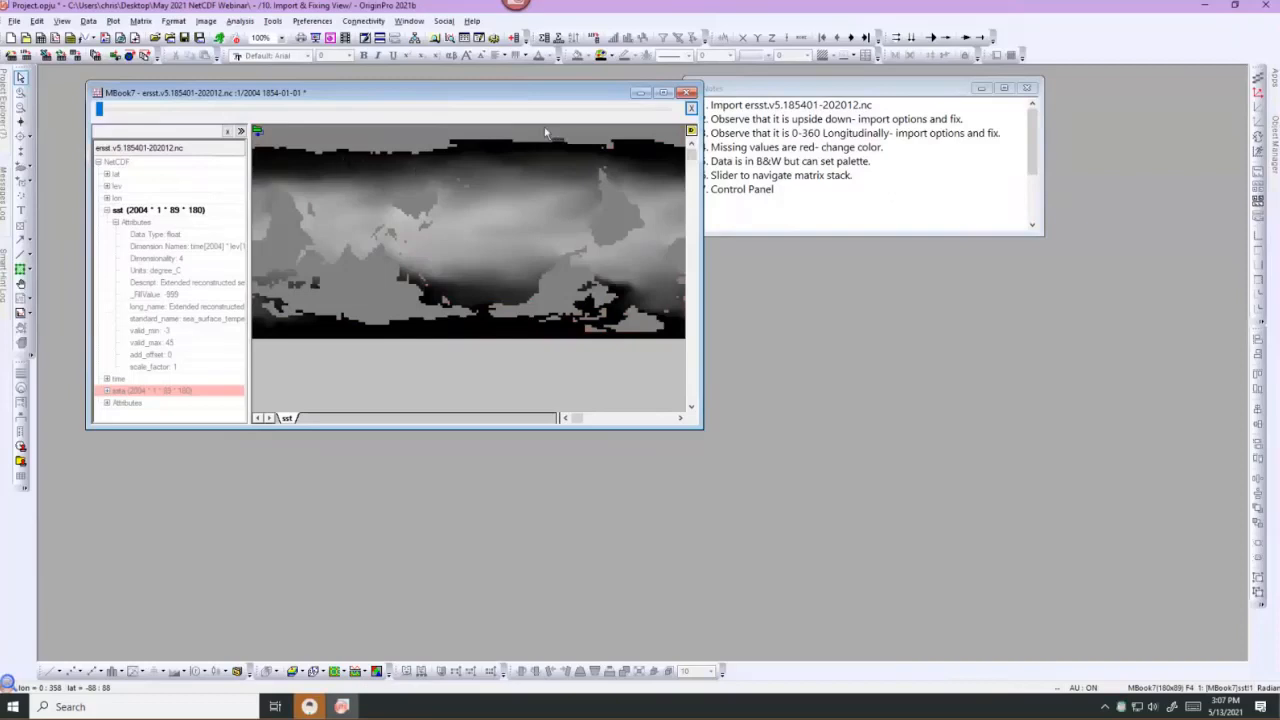
Apply the Warming palette to the sst matrix image and widen its window.
left_click(611, 57)
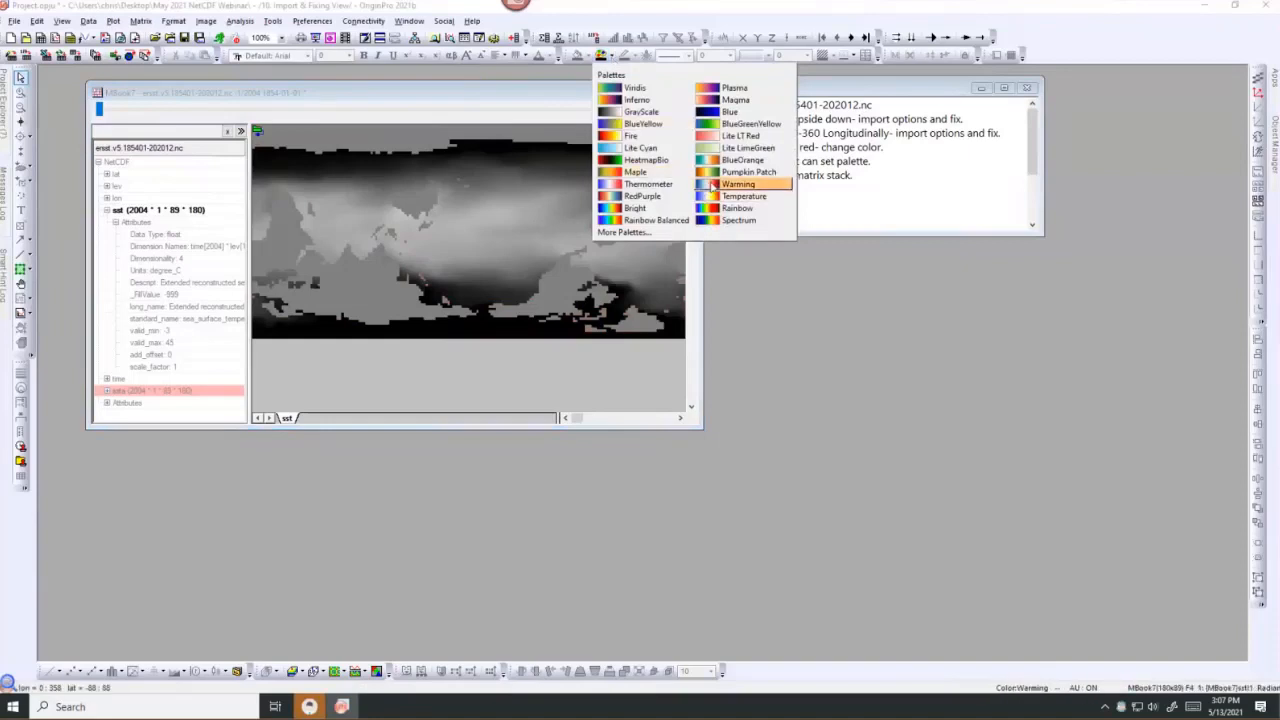
left_click(738, 184)
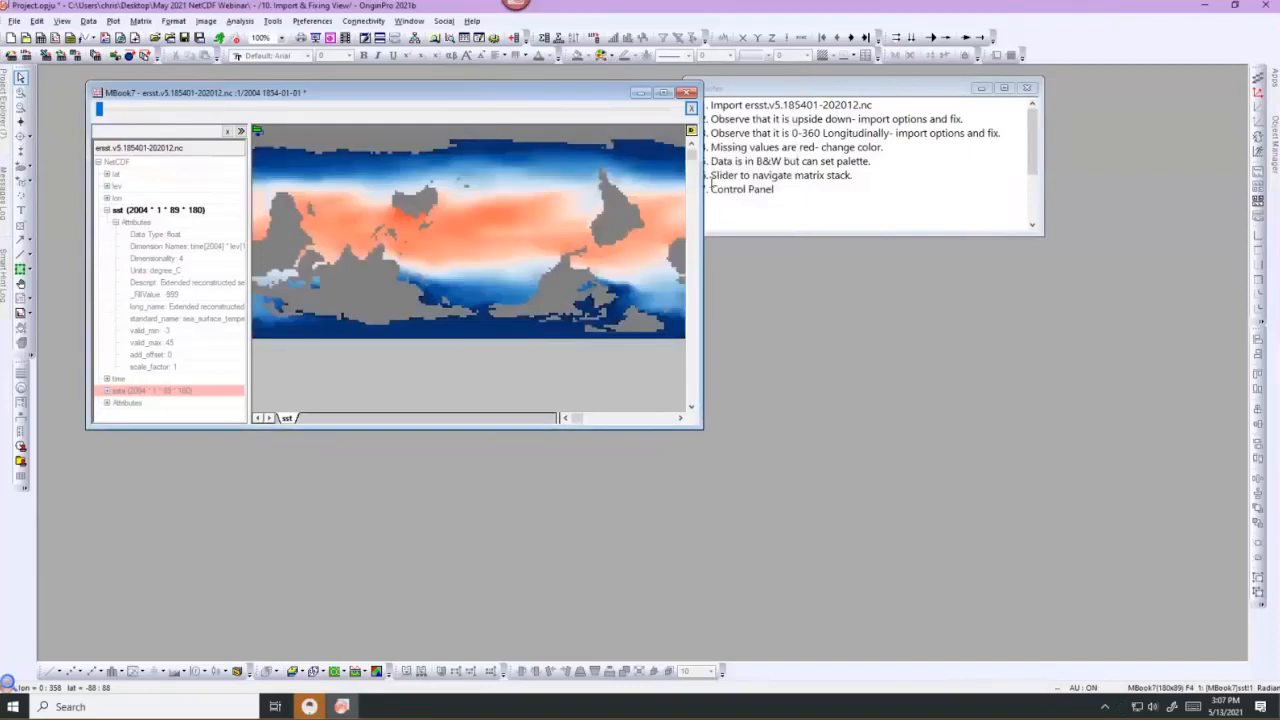
left_click_drag(703, 295, 741, 297)
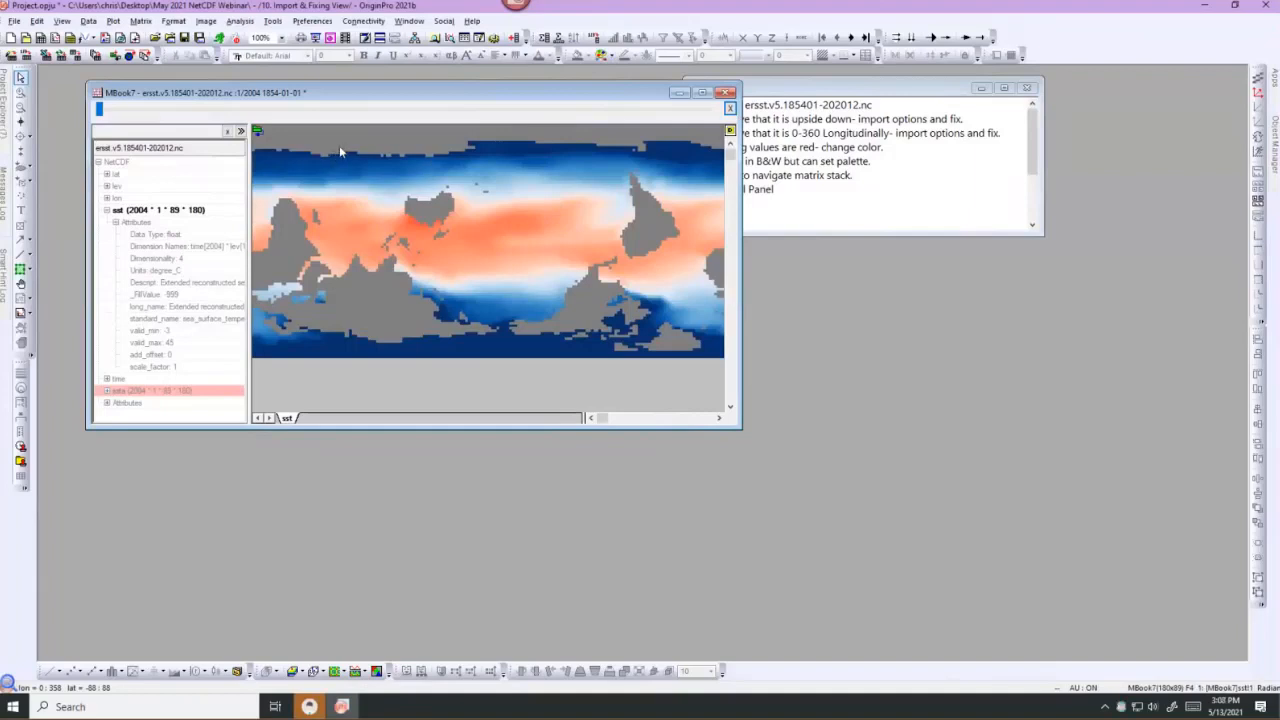
Re-import the sst data with Latitude Flip enabled, and enlarge and reposition its matrix window.
left_click(258, 134)
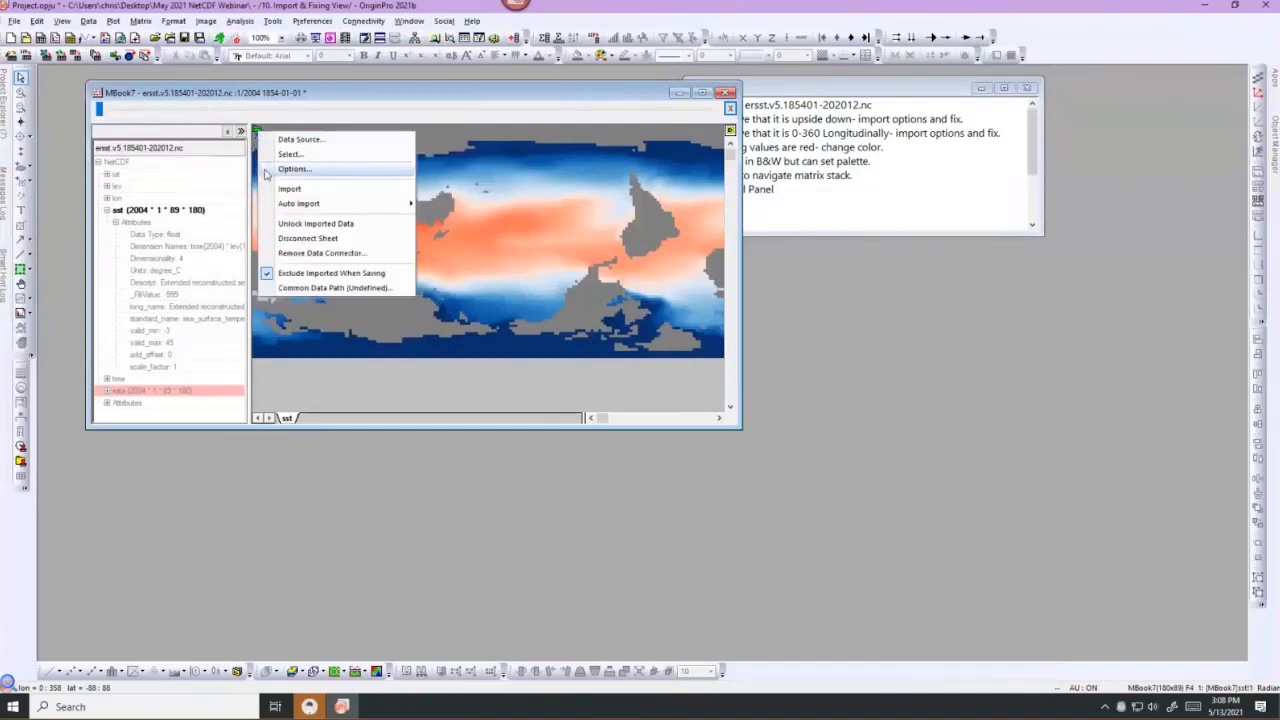
left_click(264, 169)
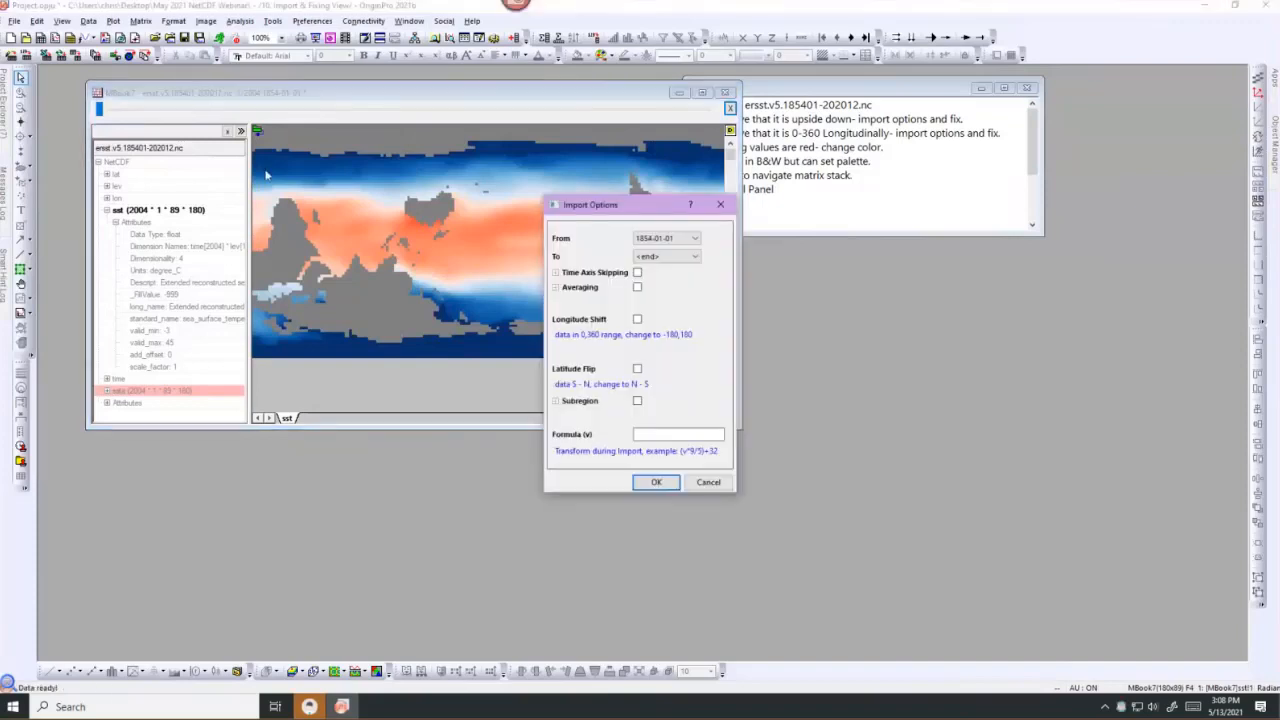
left_click(638, 370)
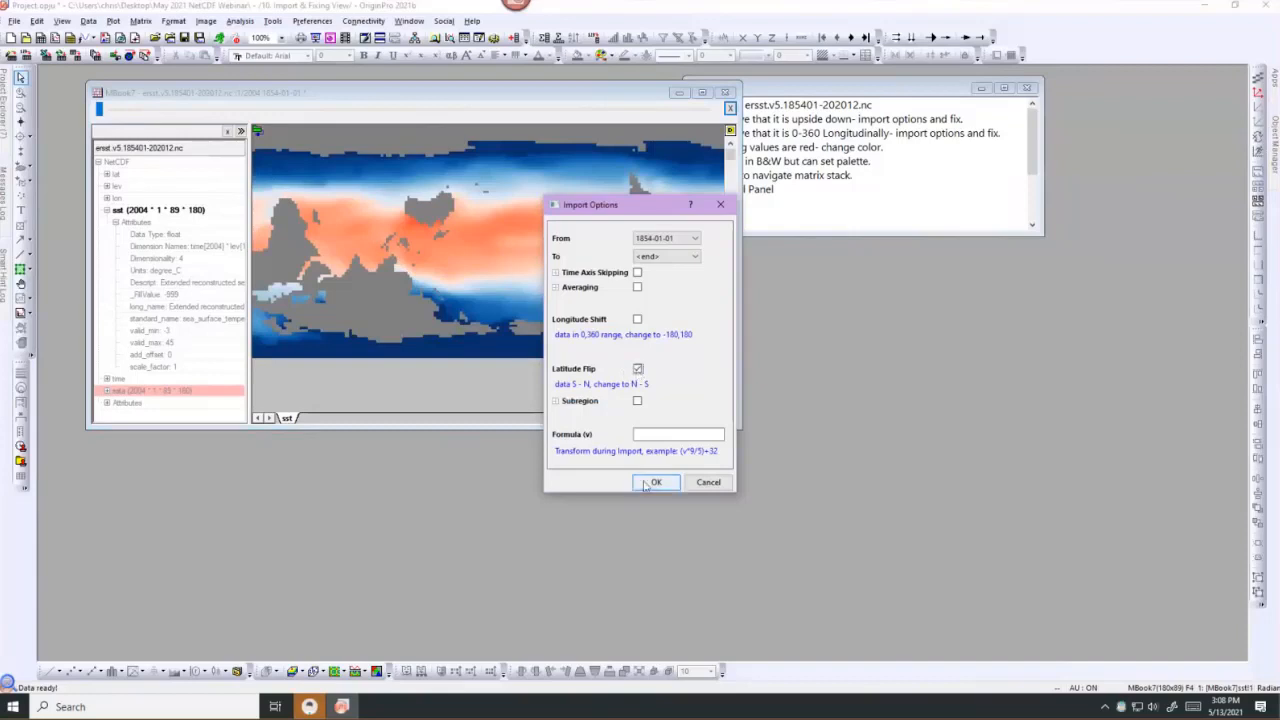
left_click(645, 482)
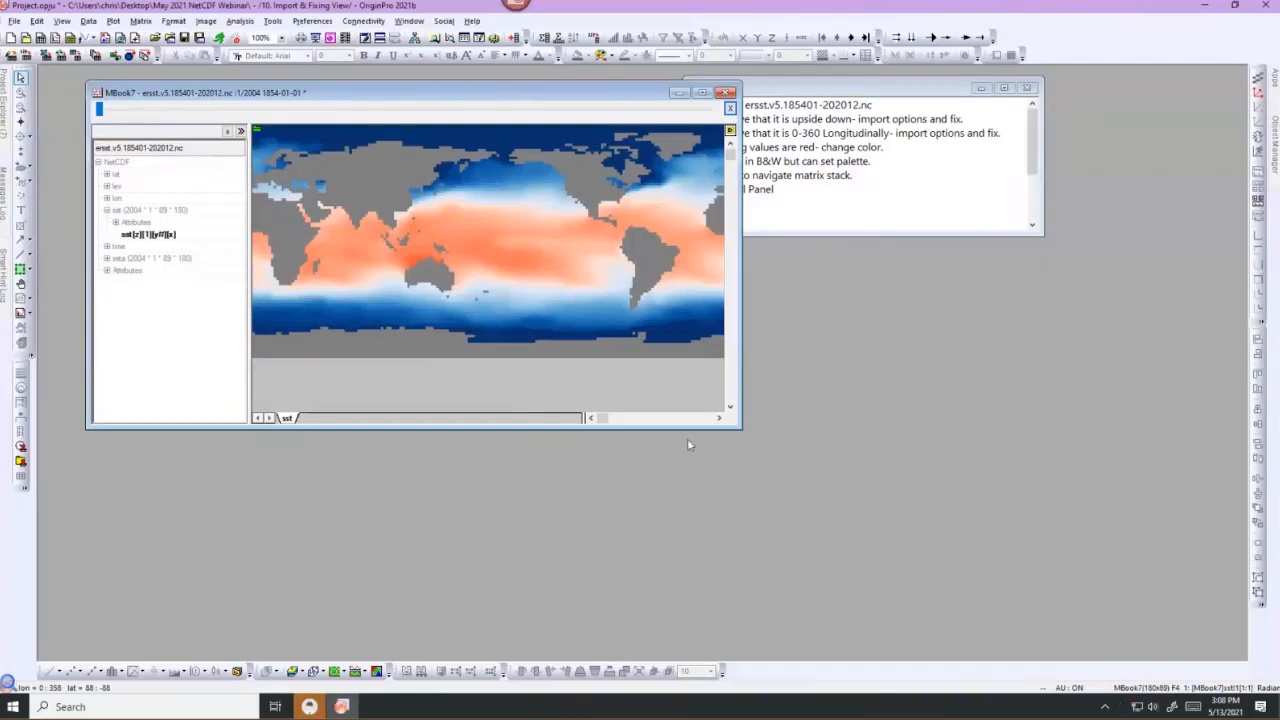
left_click_drag(739, 428, 778, 437)
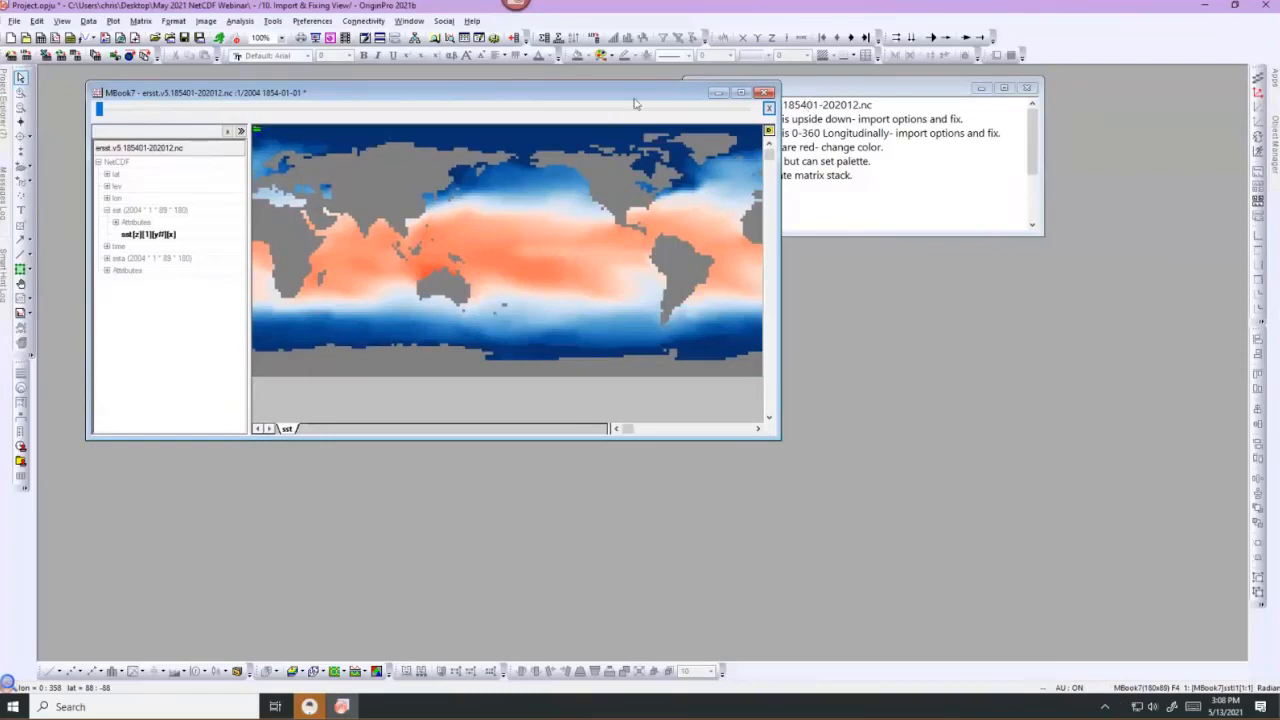
left_click_drag(635, 92, 615, 91)
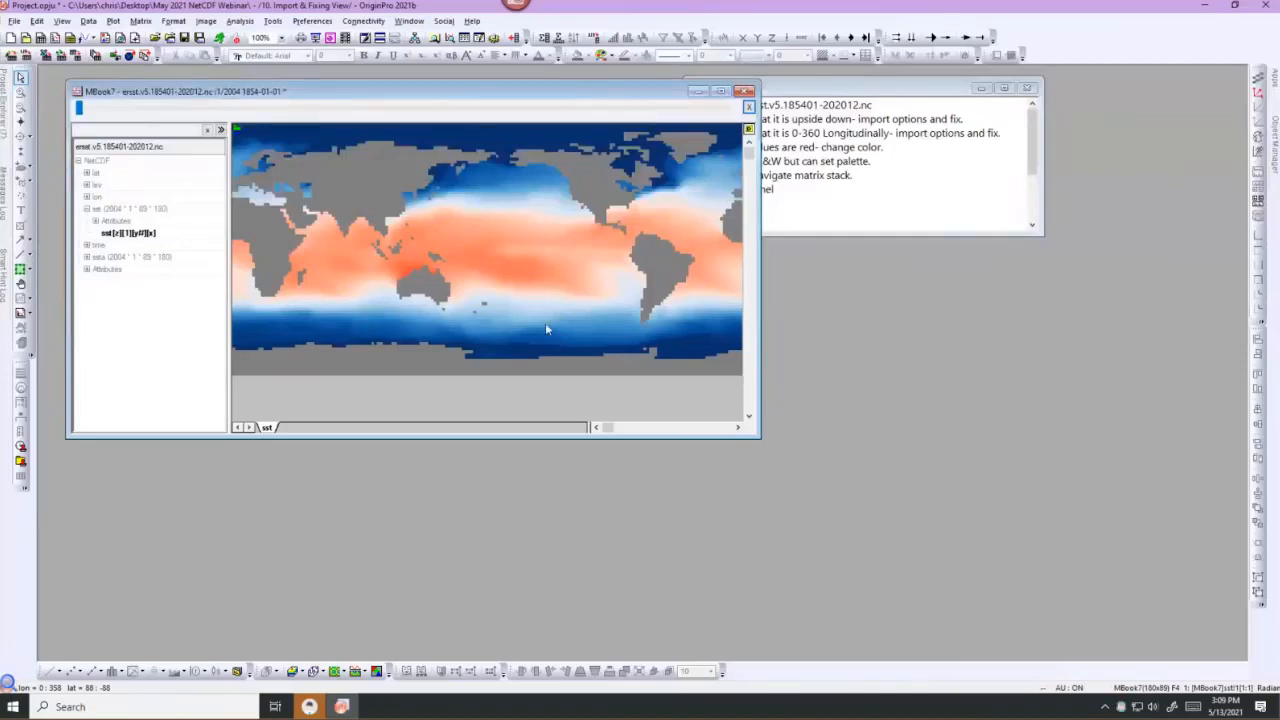
Re-import the sst data with Longitude Shift enabled to convert the 0–360 range to -180–180.
left_click(238, 130)
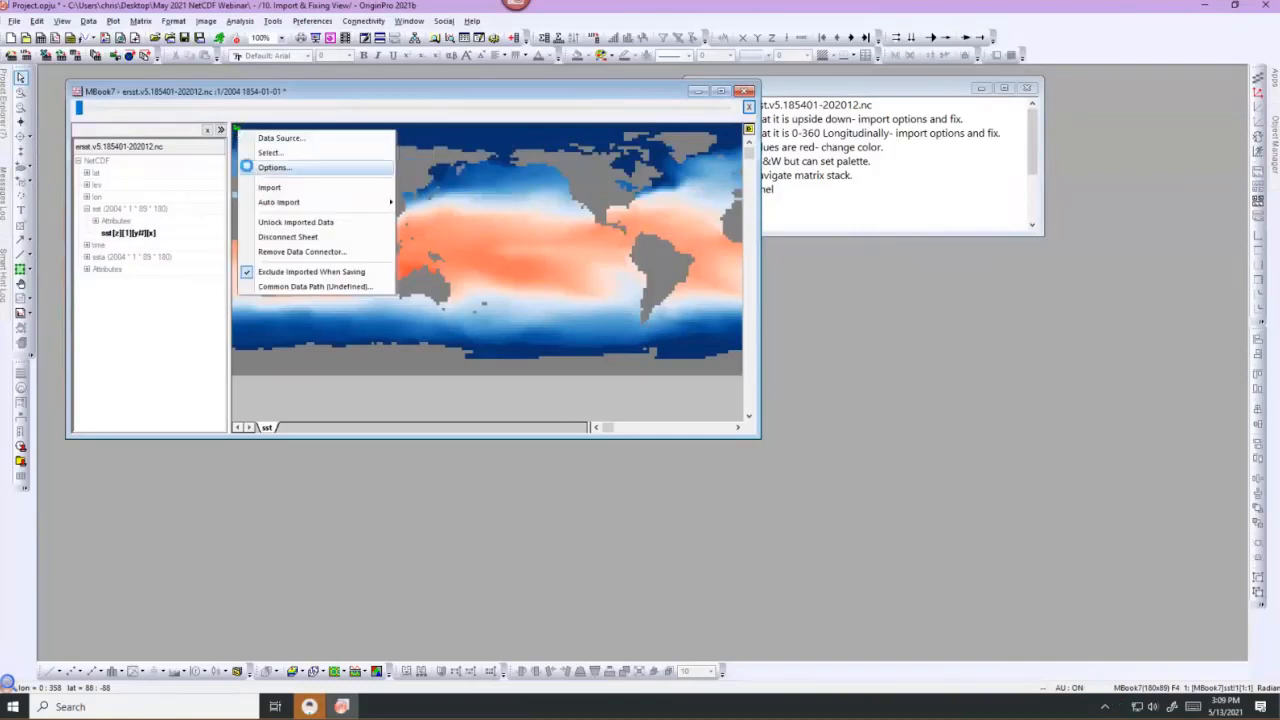
left_click(246, 167)
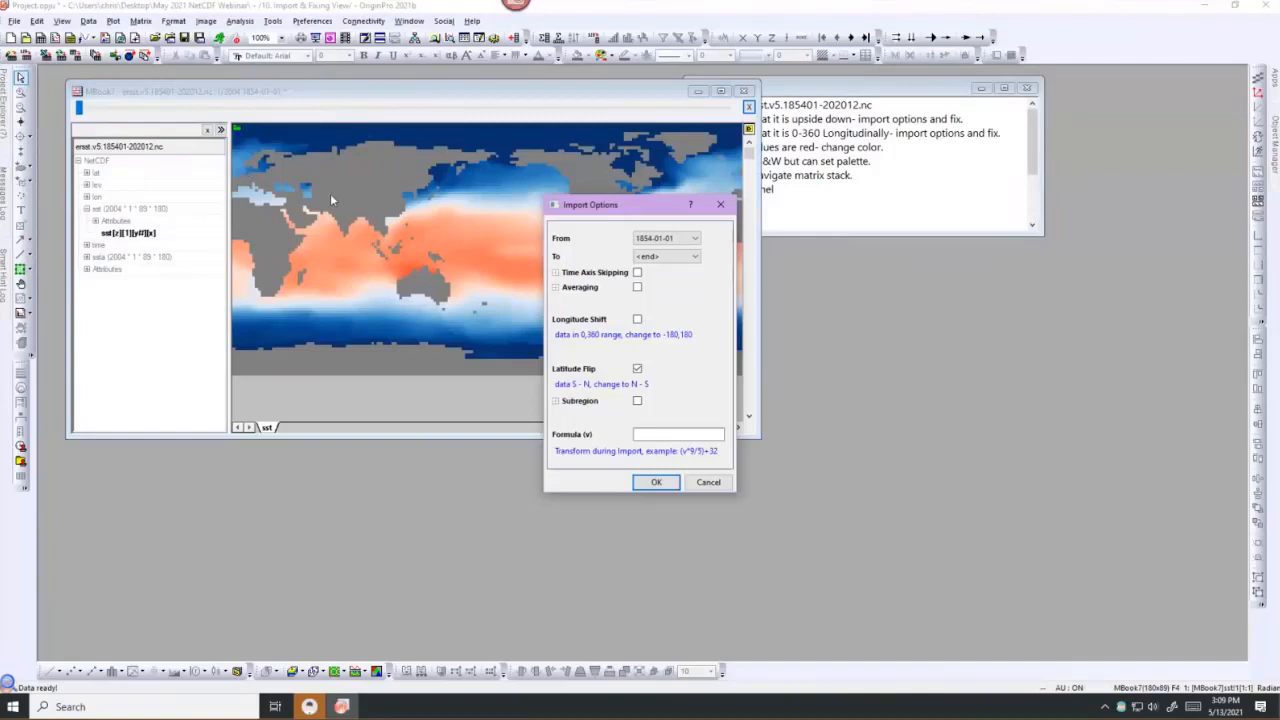
left_click(637, 319)
left_click(655, 482)
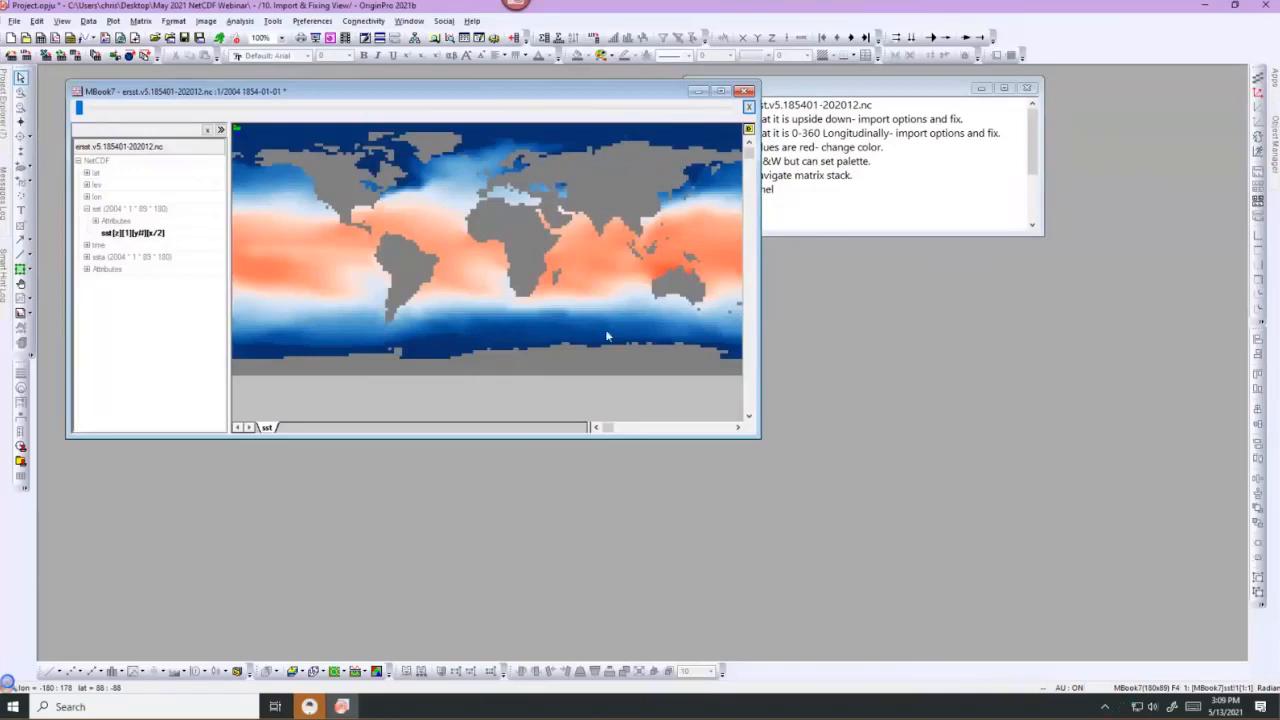
Open the project folder "20. Advanced Import Options" and shrink its notes window.
mouse_move(5, 140)
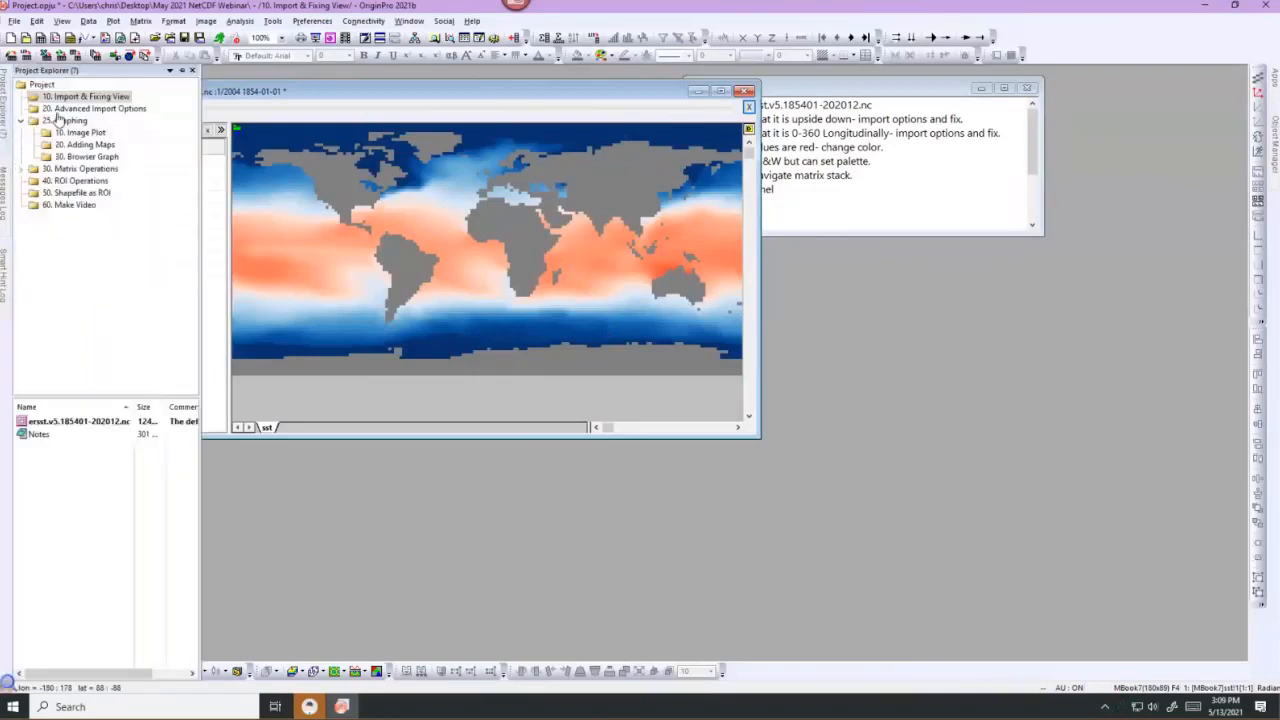
left_click(85, 109)
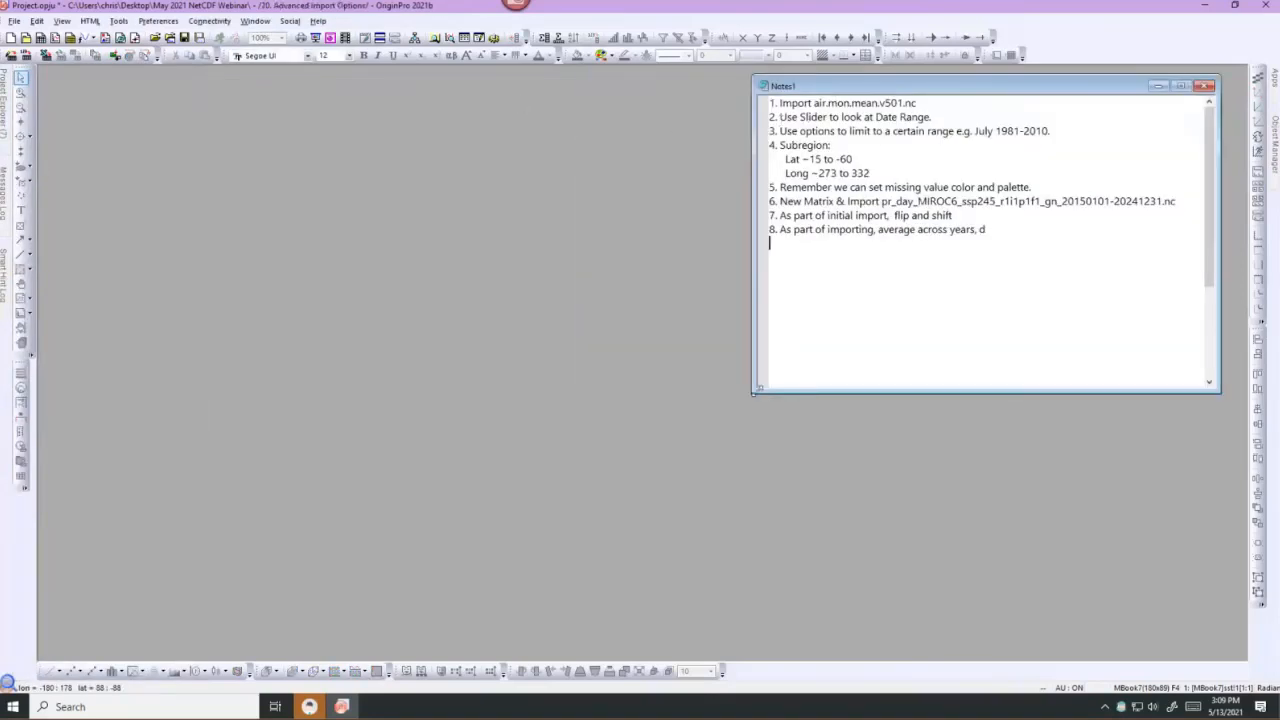
left_click_drag(753, 391, 808, 335)
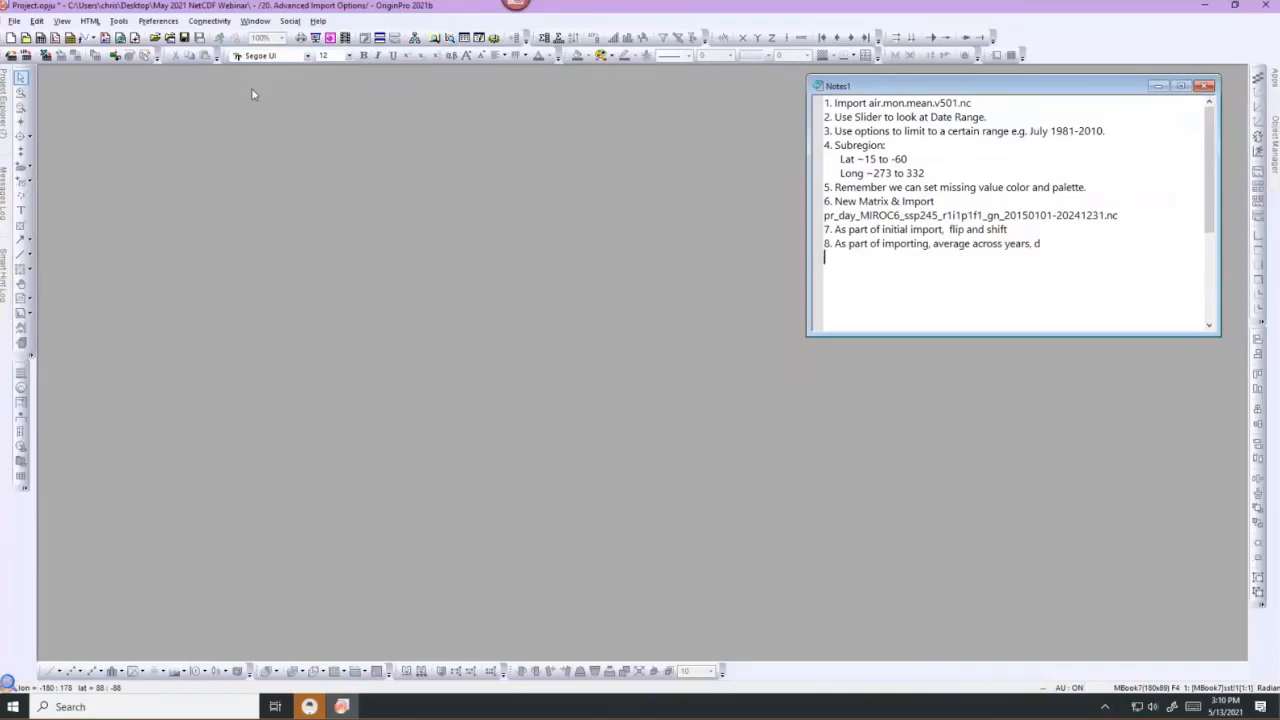
Create a new matrix book and connect it to the NetCDF file air.mon.mean.v501.nc.
left_click(71, 38)
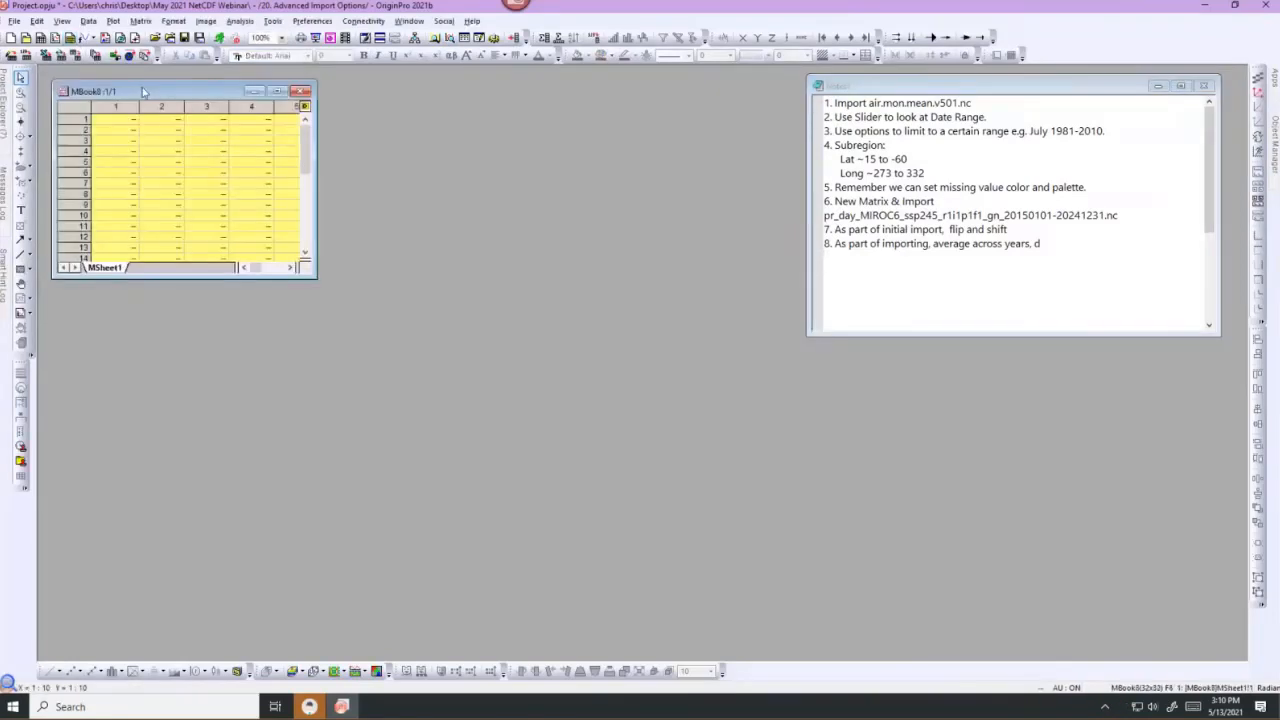
left_click(88, 20)
mouse_move(96, 38)
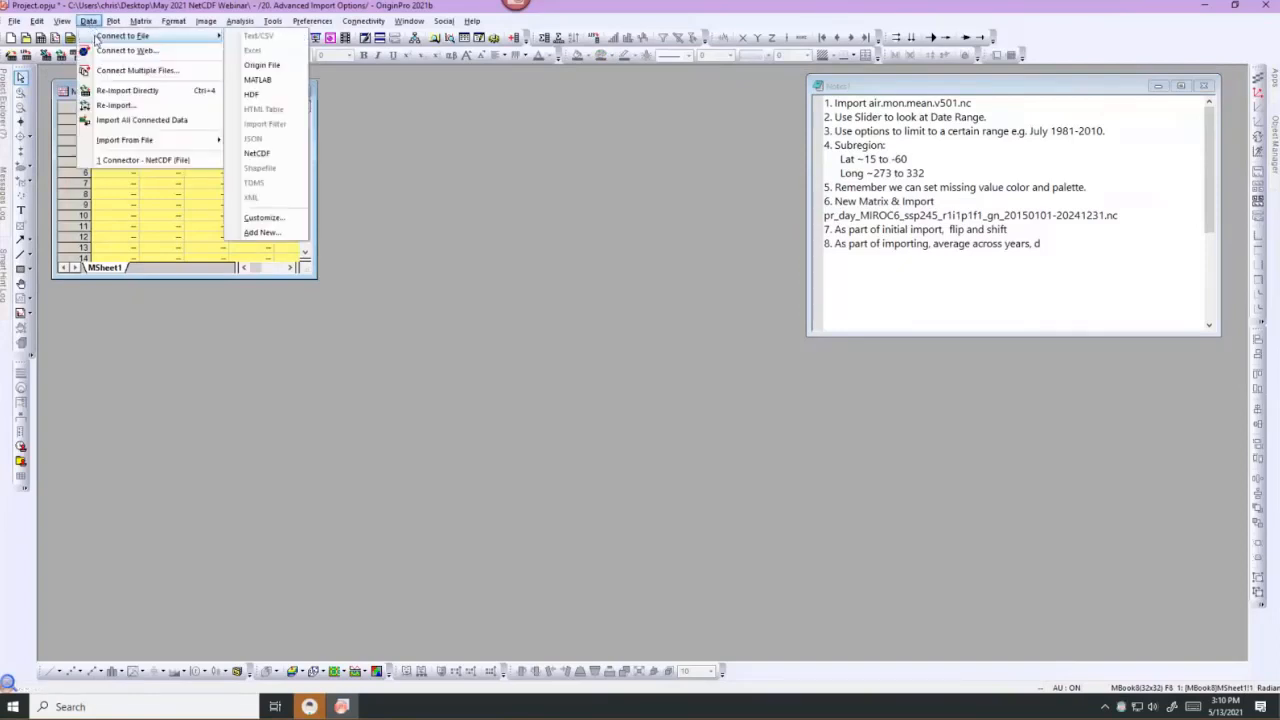
left_click(237, 155)
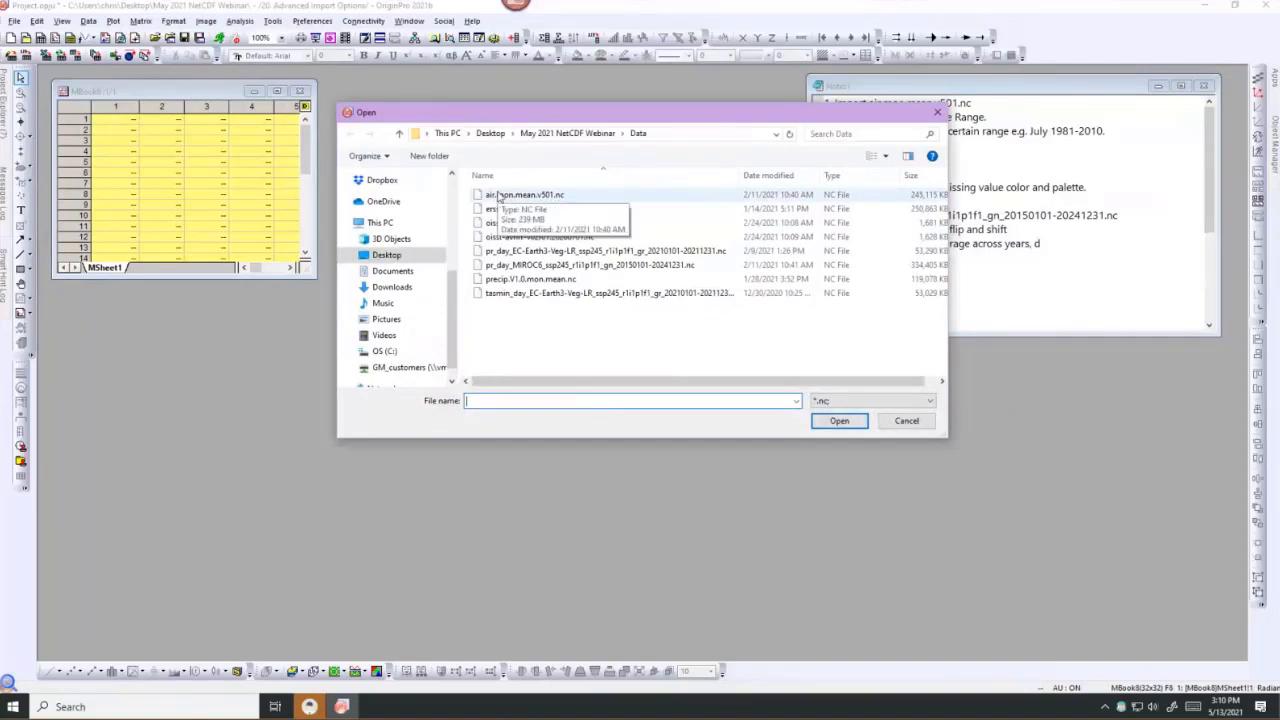
left_click(498, 196)
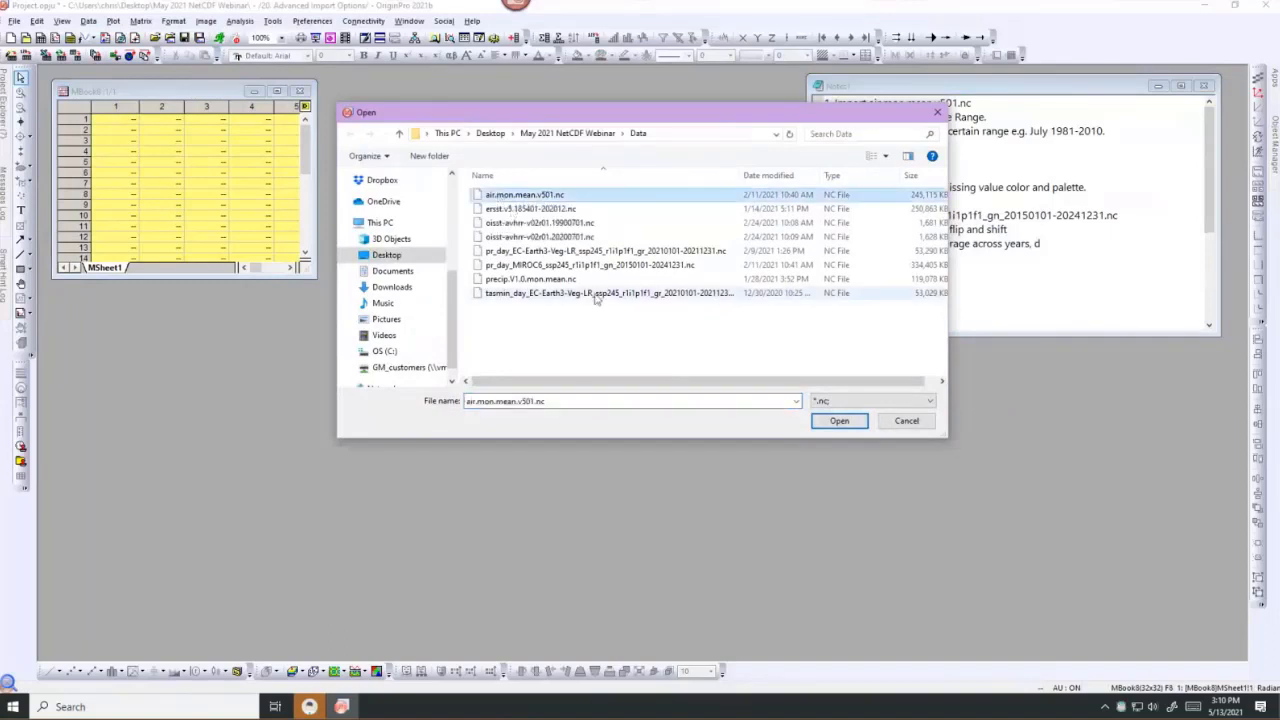
left_click(838, 421)
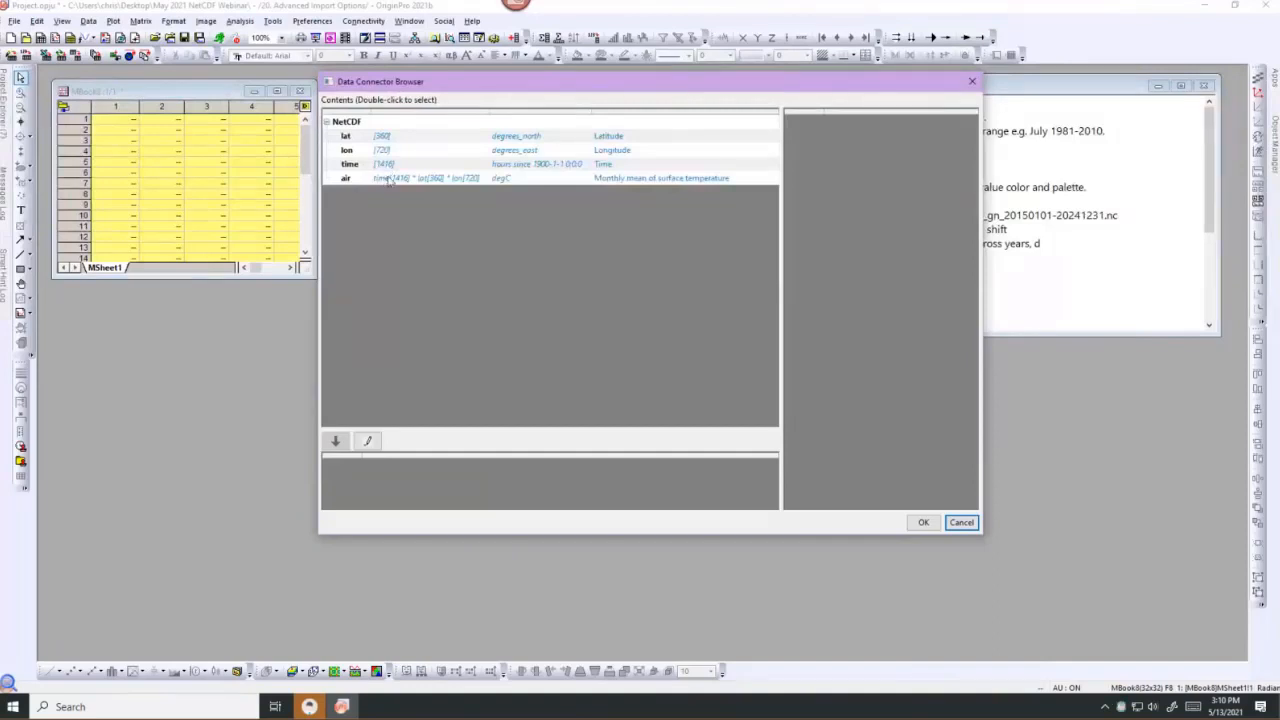
Add the air variable to the import selection and move the data connector browser clear of the notes.
left_click(389, 180)
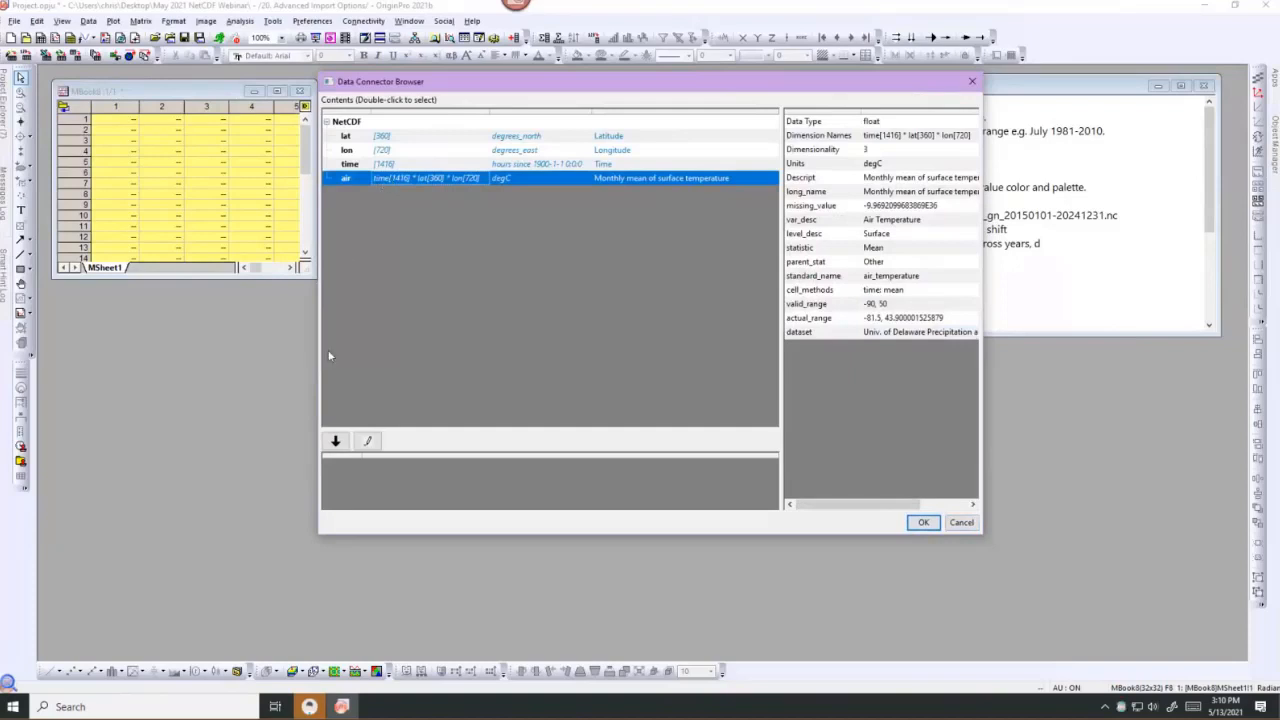
left_click(335, 440)
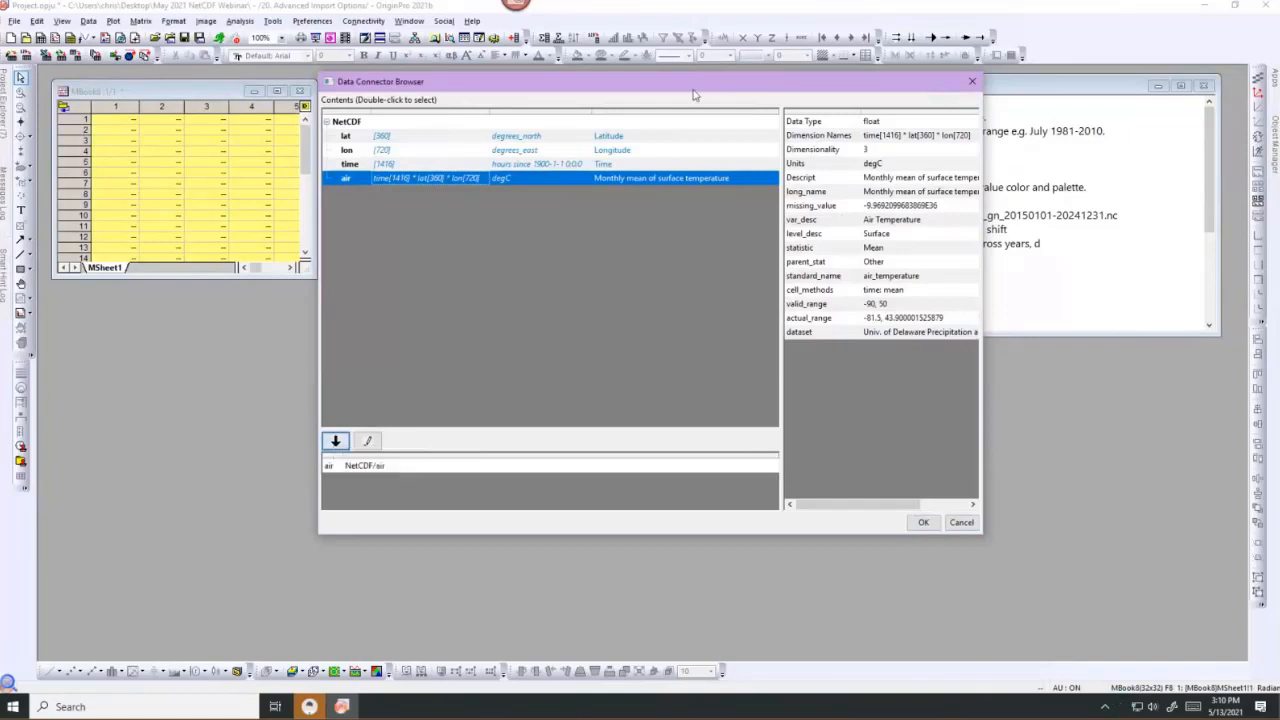
left_click_drag(694, 94, 520, 82)
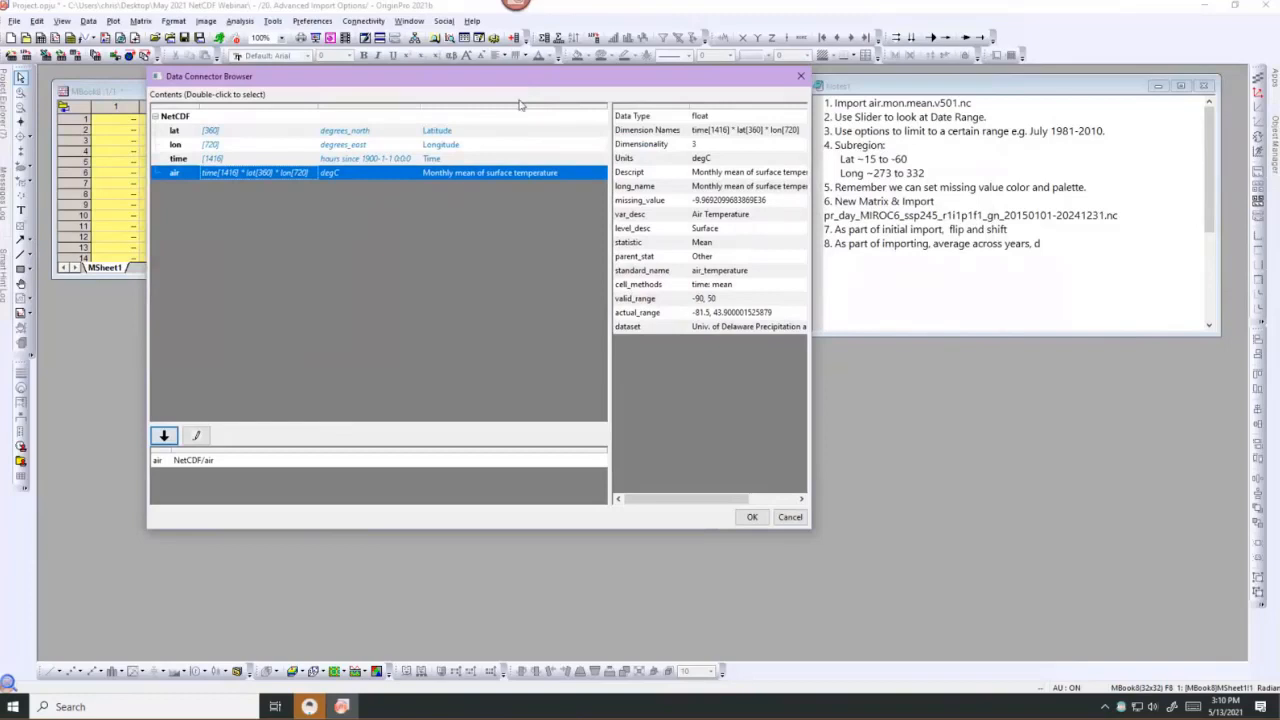
left_click(197, 437)
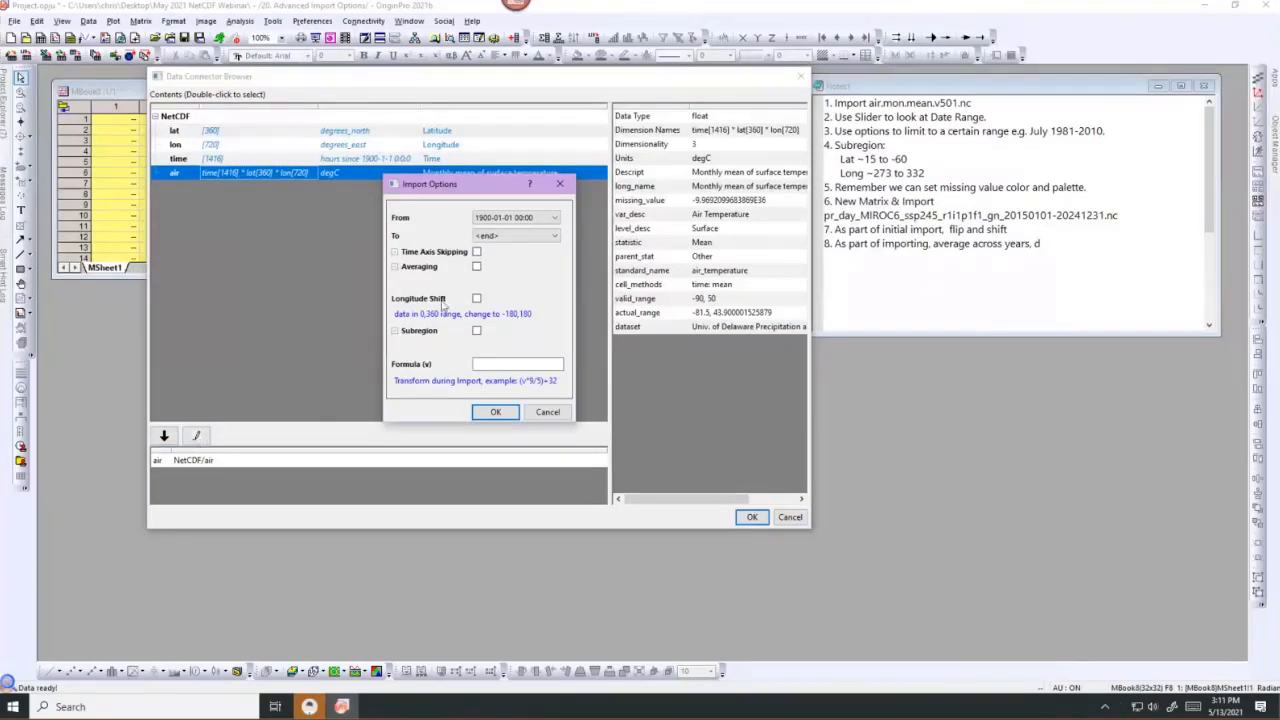
left_click(534, 219)
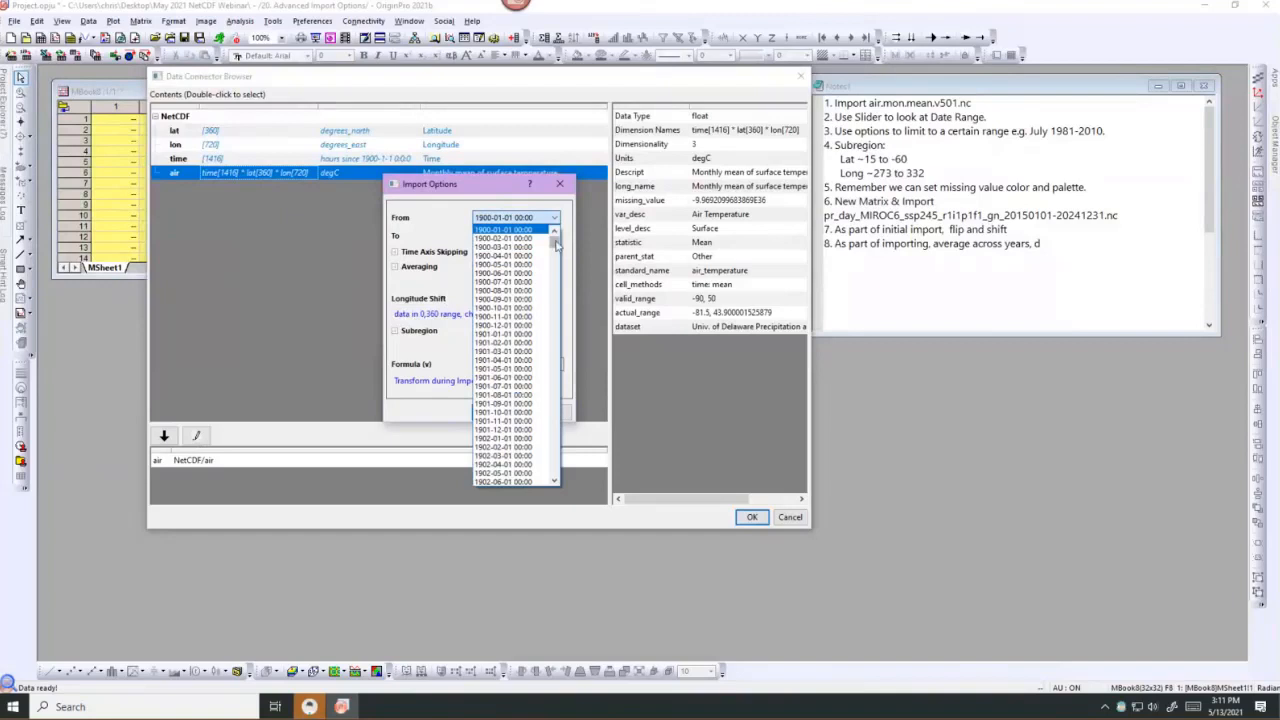
left_click_drag(555, 238, 547, 402)
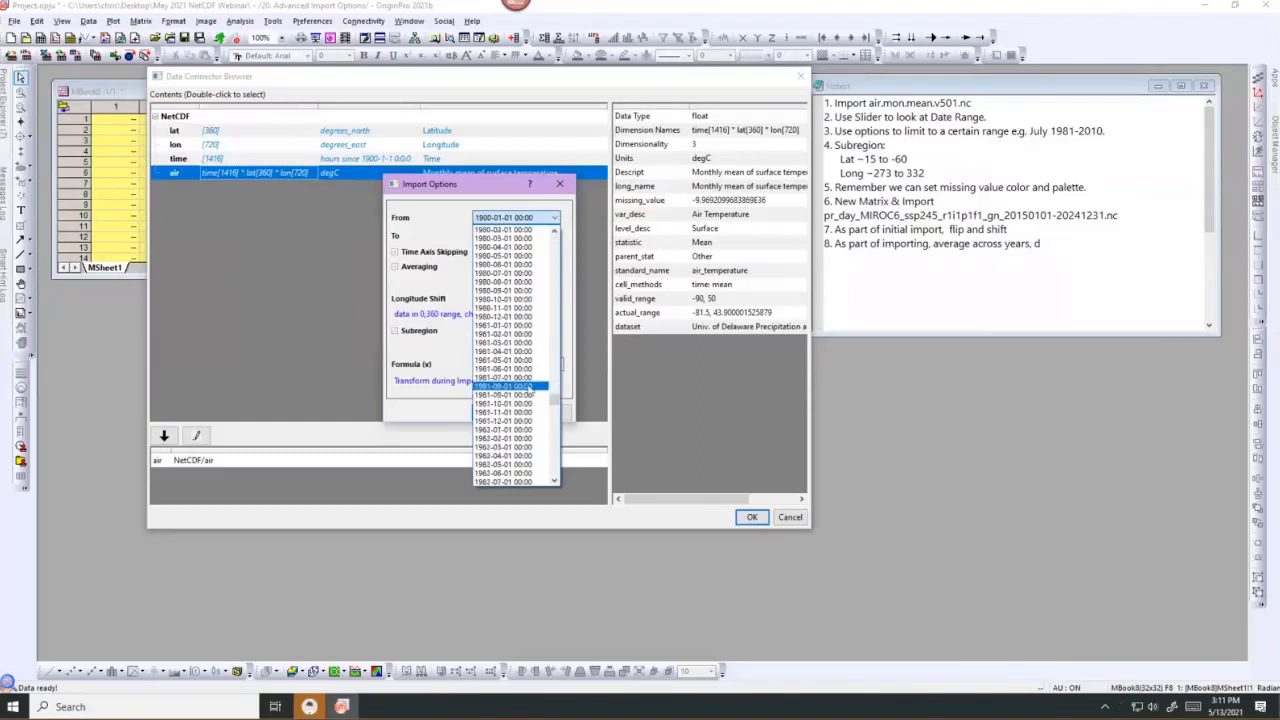
left_click(512, 378)
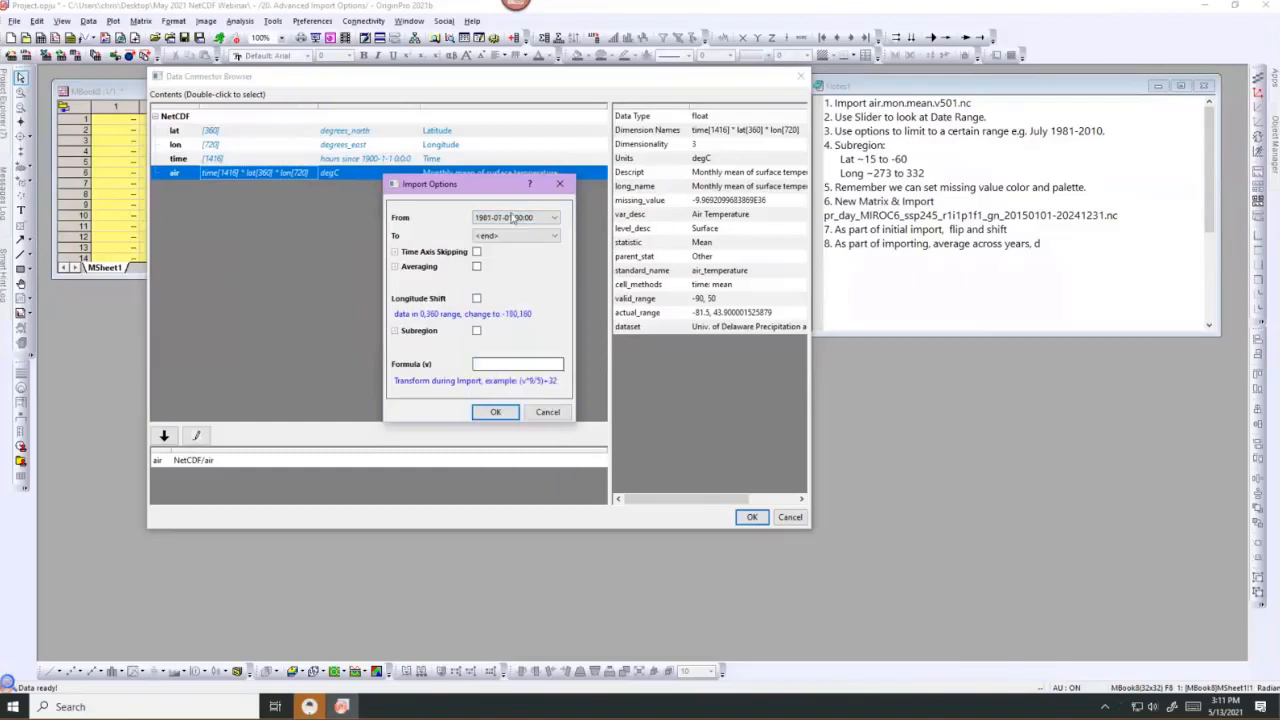
left_click(553, 236)
left_click_drag(556, 260, 551, 471)
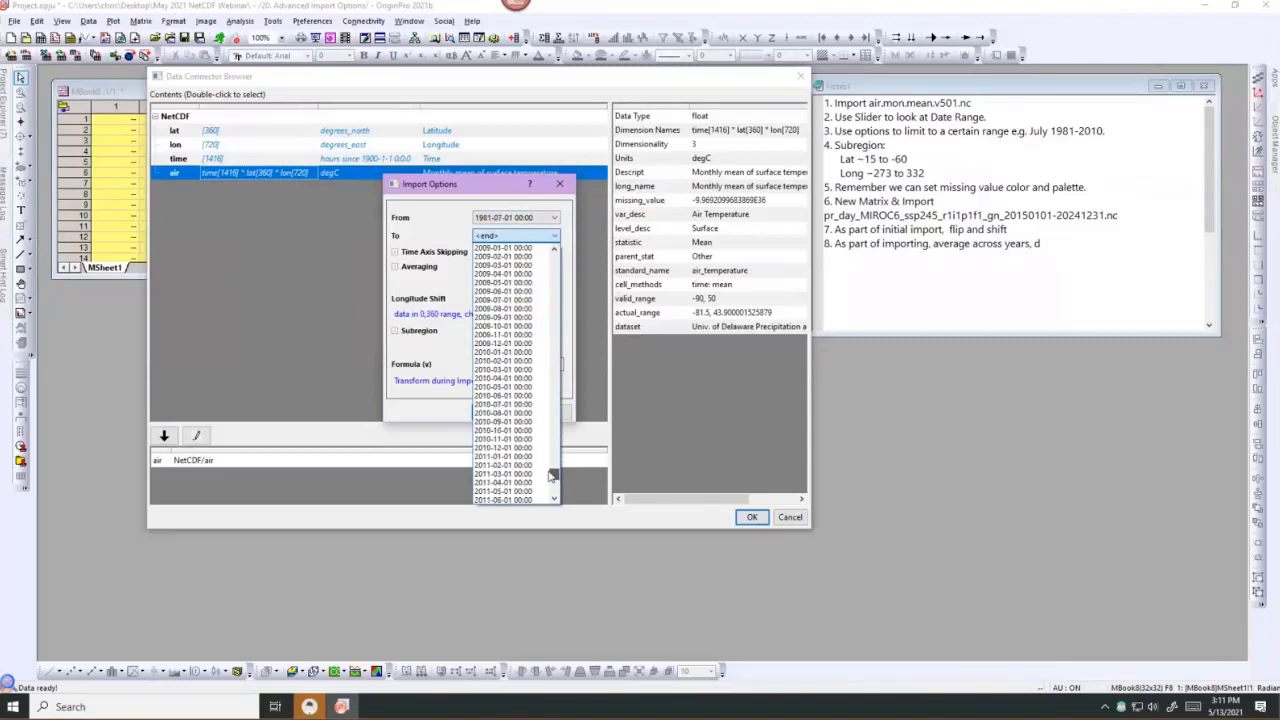
scroll(541, 458, "down", 5)
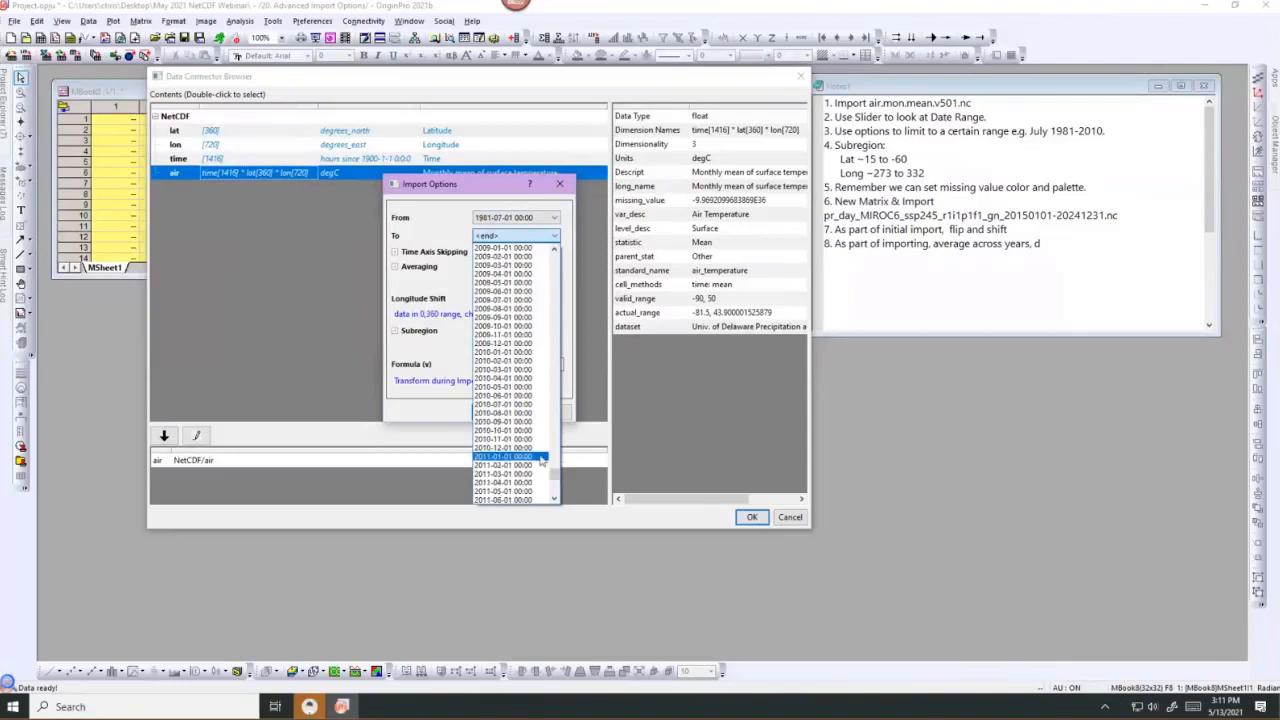
left_click(510, 405)
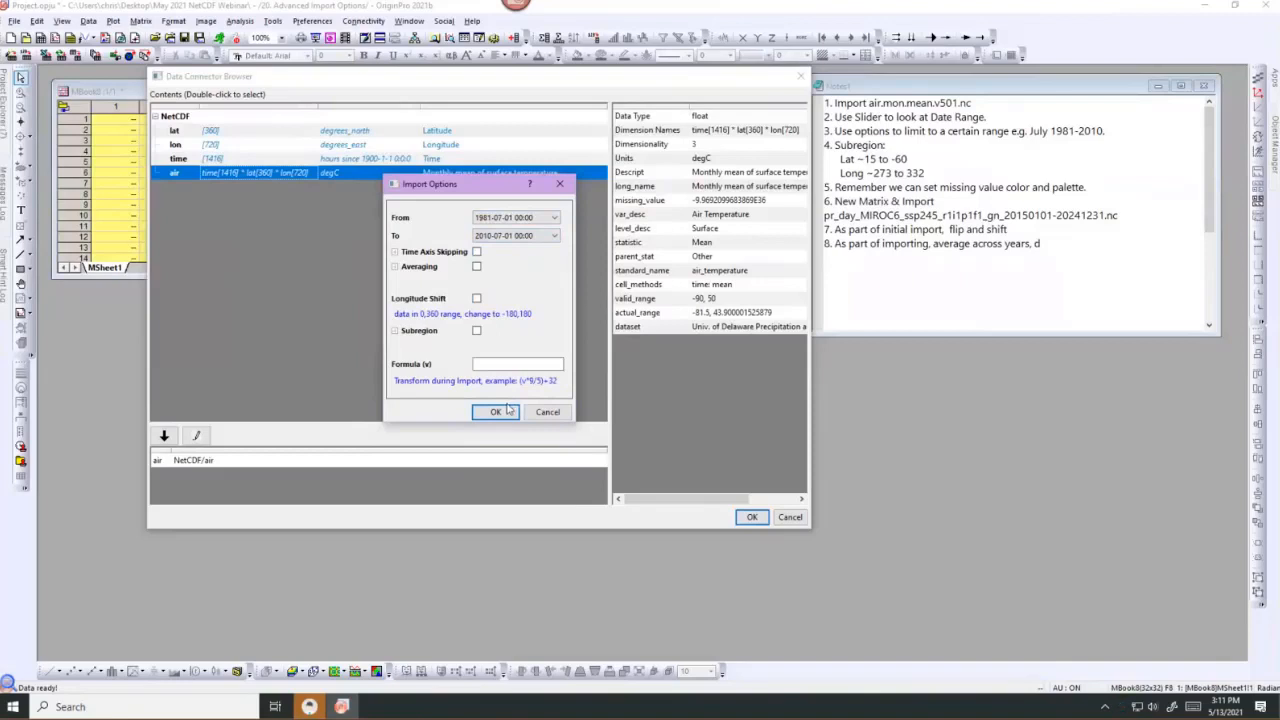
Enable Time Axis Skipping with Read 1 and Then Skip 11, and turn on Subregion.
left_click(477, 252)
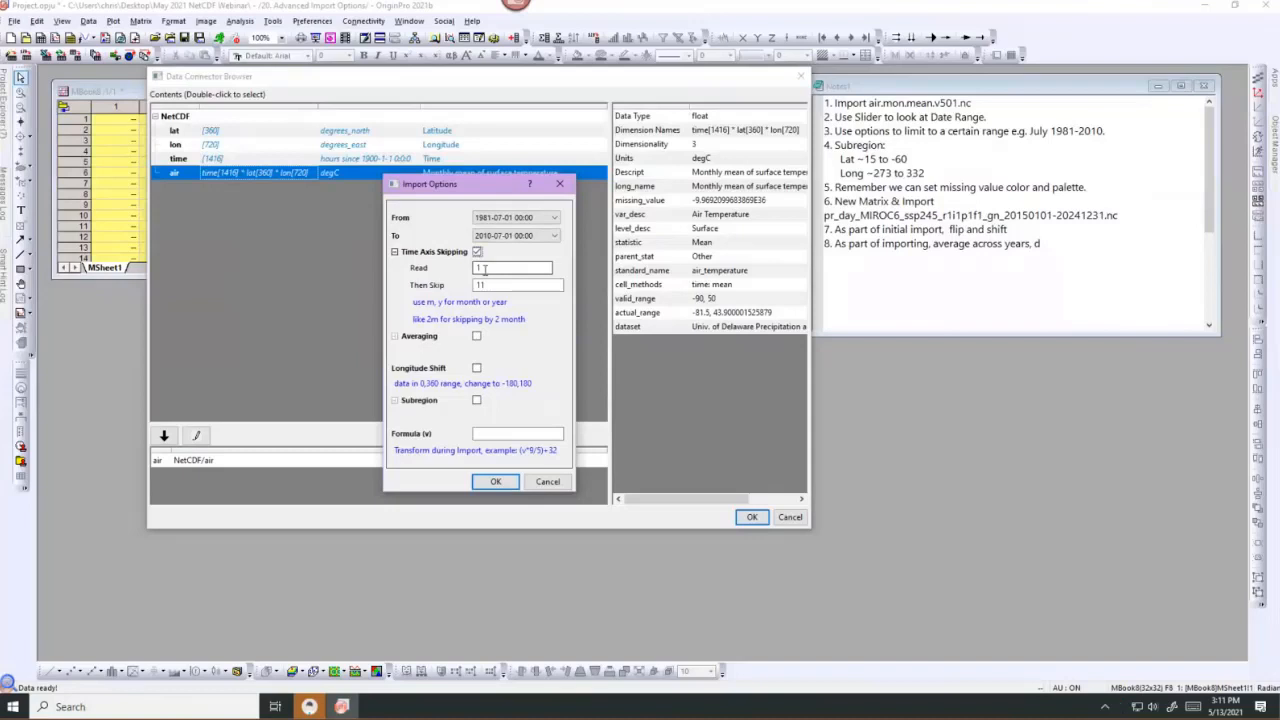
left_click(502, 286)
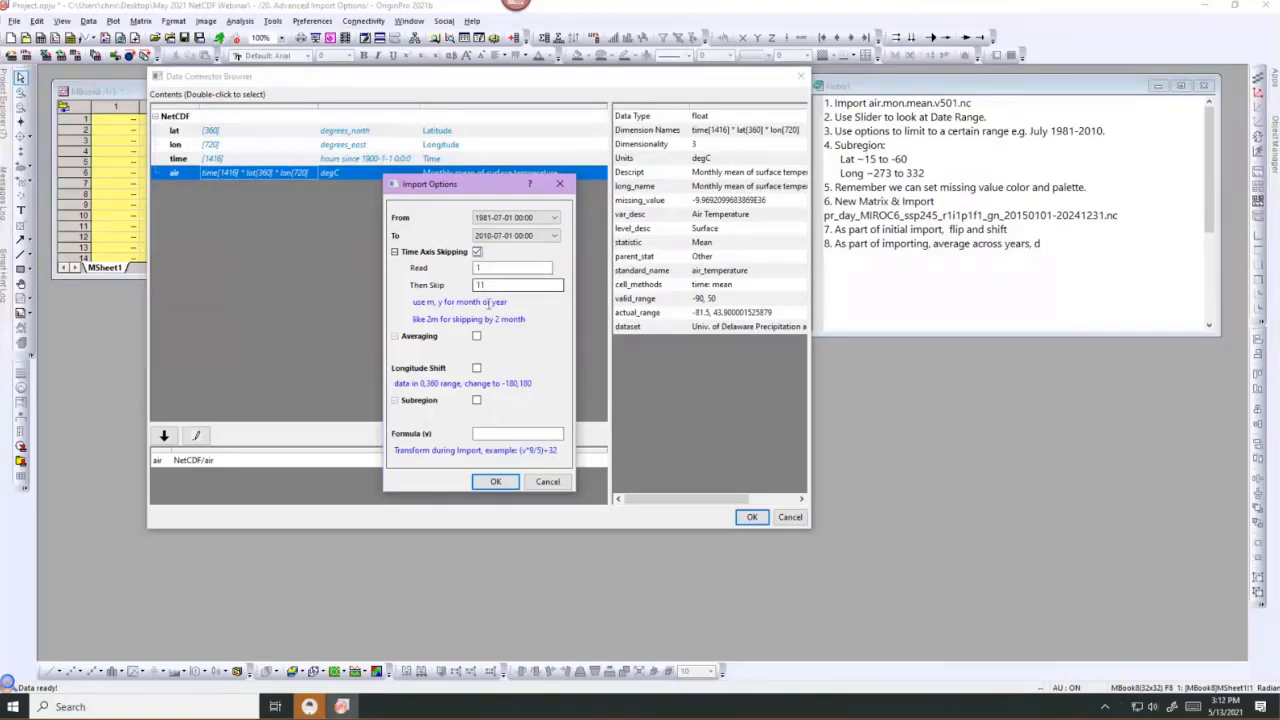
left_click(477, 401)
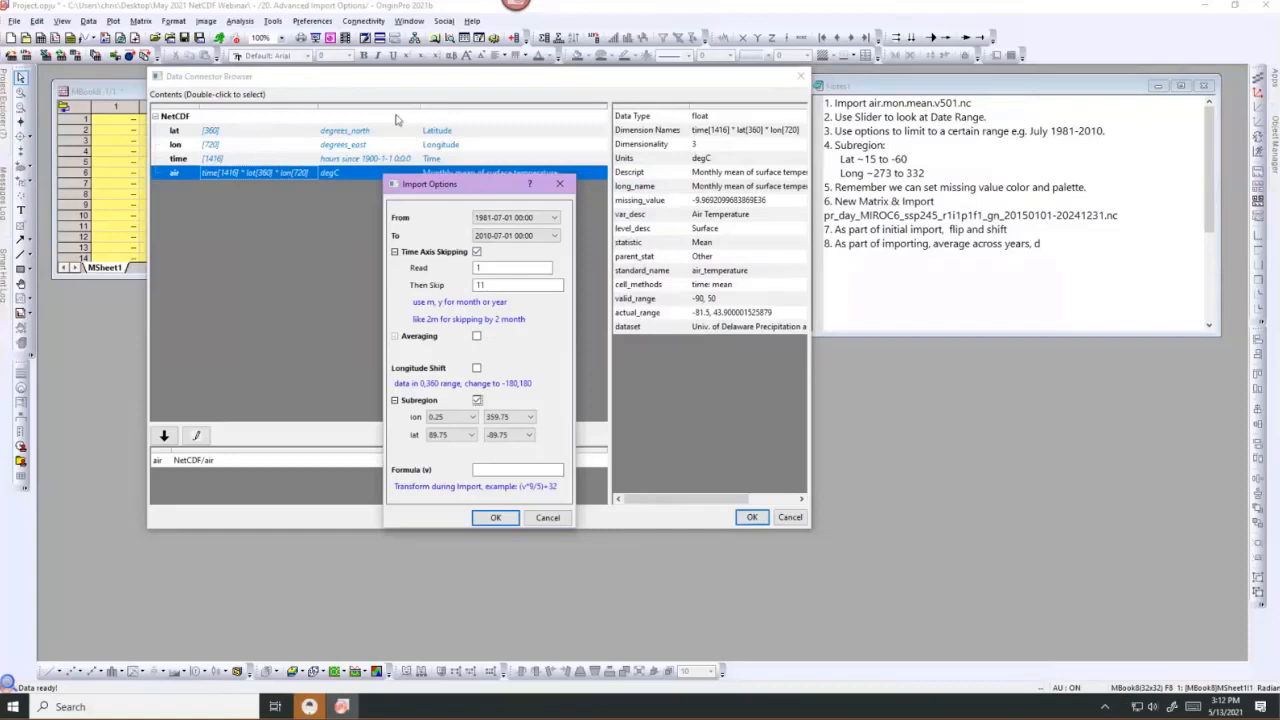
left_click_drag(476, 183, 396, 117)
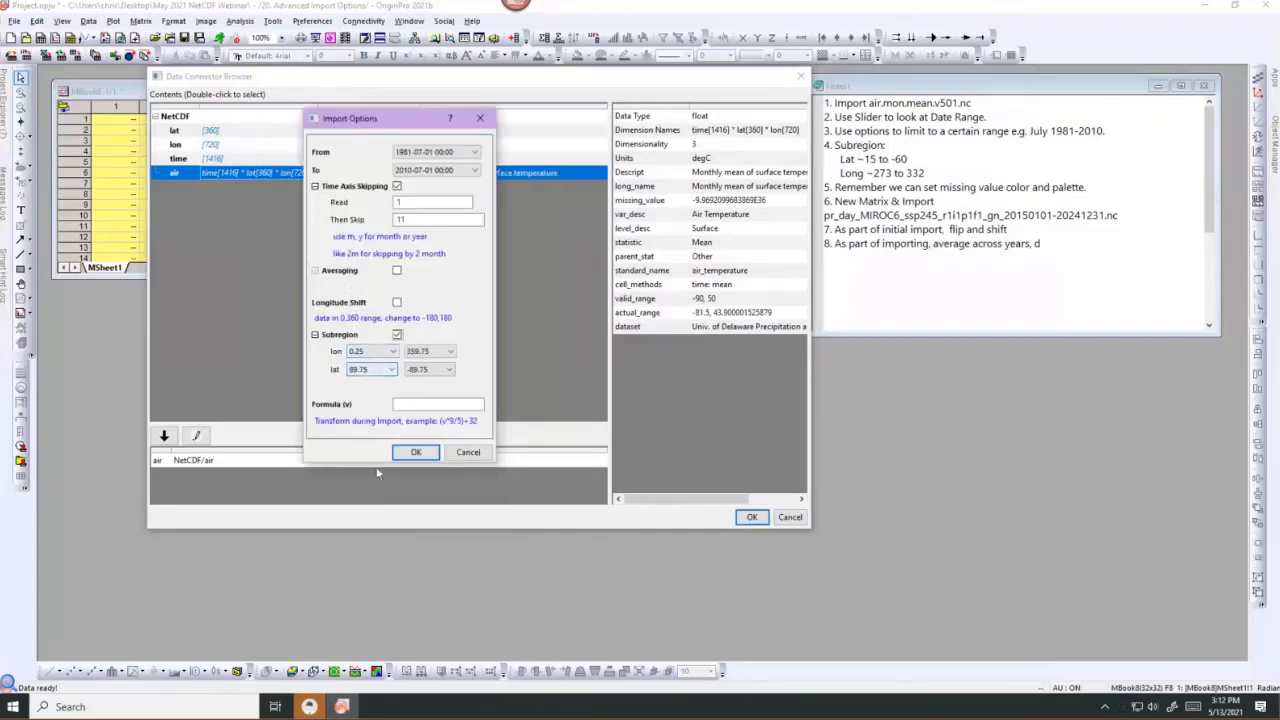
Accept the import options, import the air data into the matrix book and enlarge its window.
left_click(412, 453)
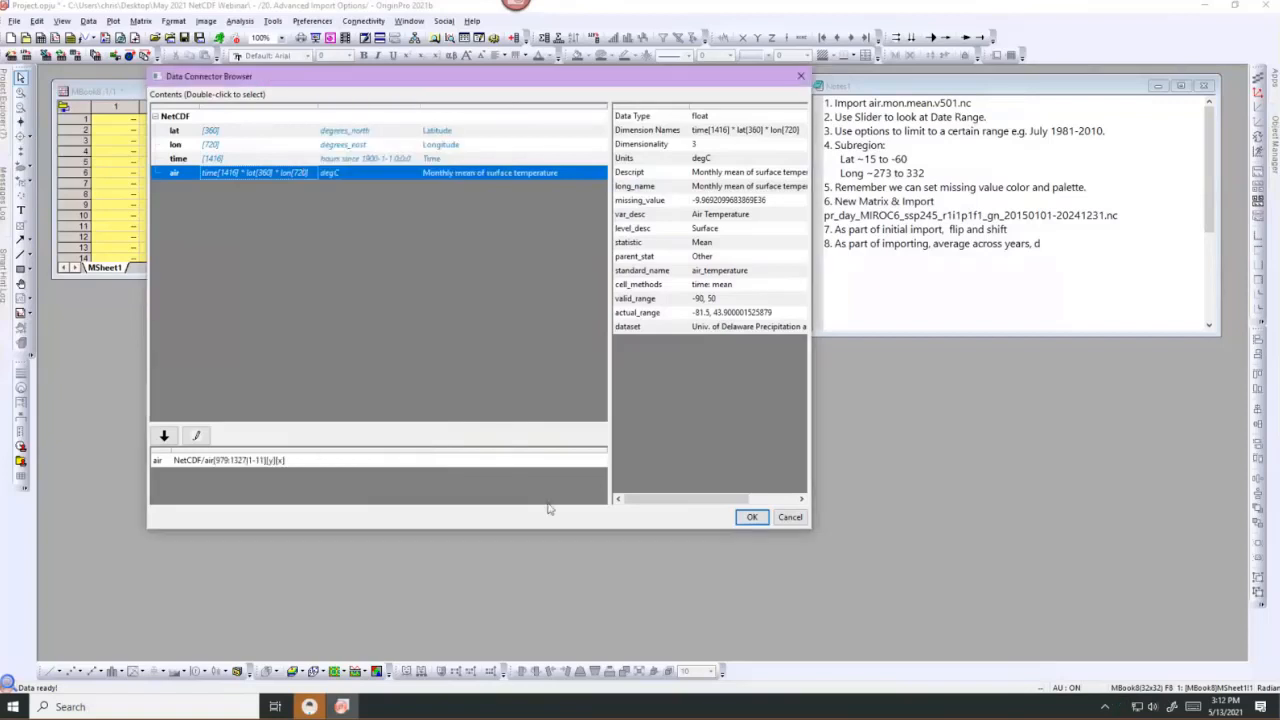
left_click(752, 517)
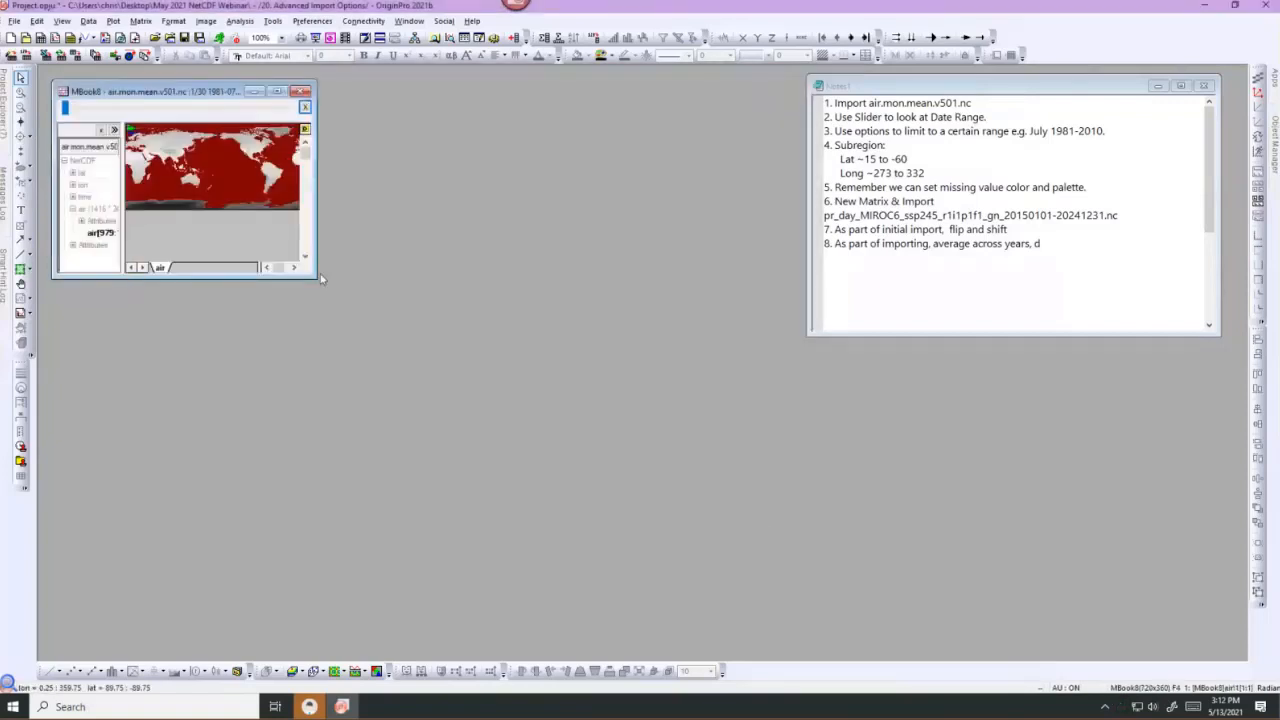
left_click_drag(537, 413, 540, 417)
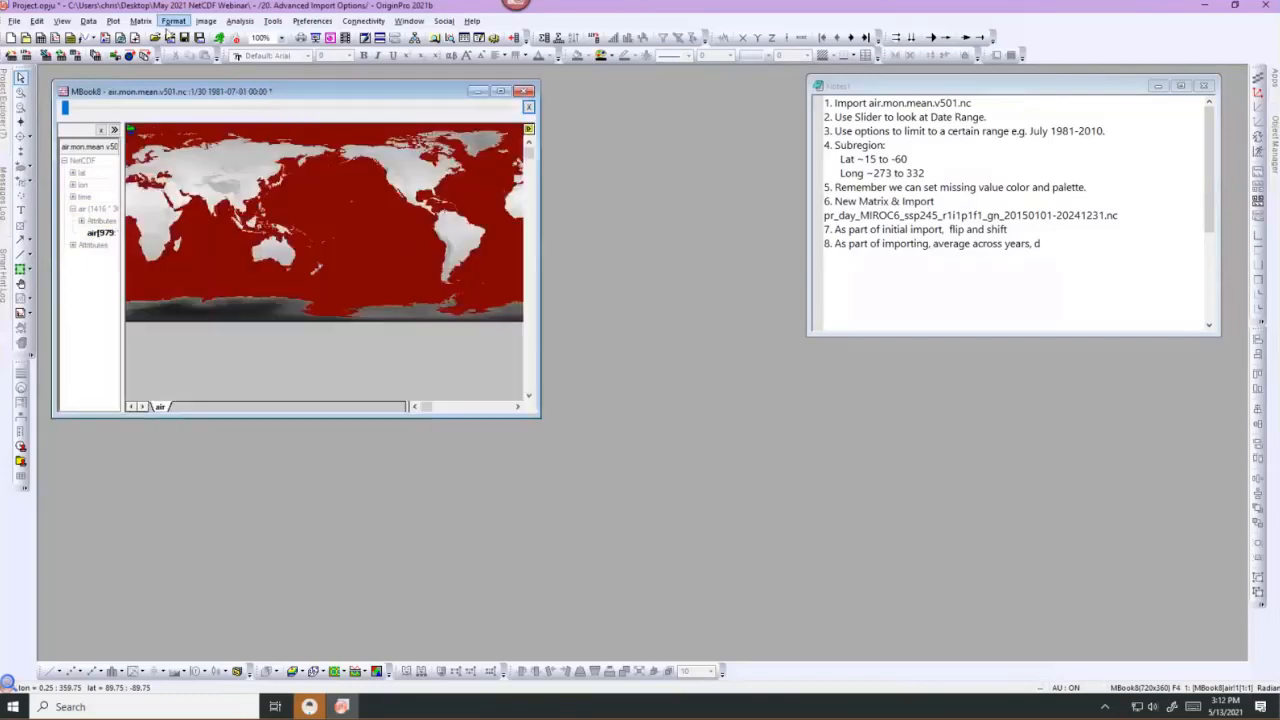
mouse_move(66, 111)
left_mouse_down()
mouse_move(492, 108)
mouse_move(66, 108)
left_mouse_up()
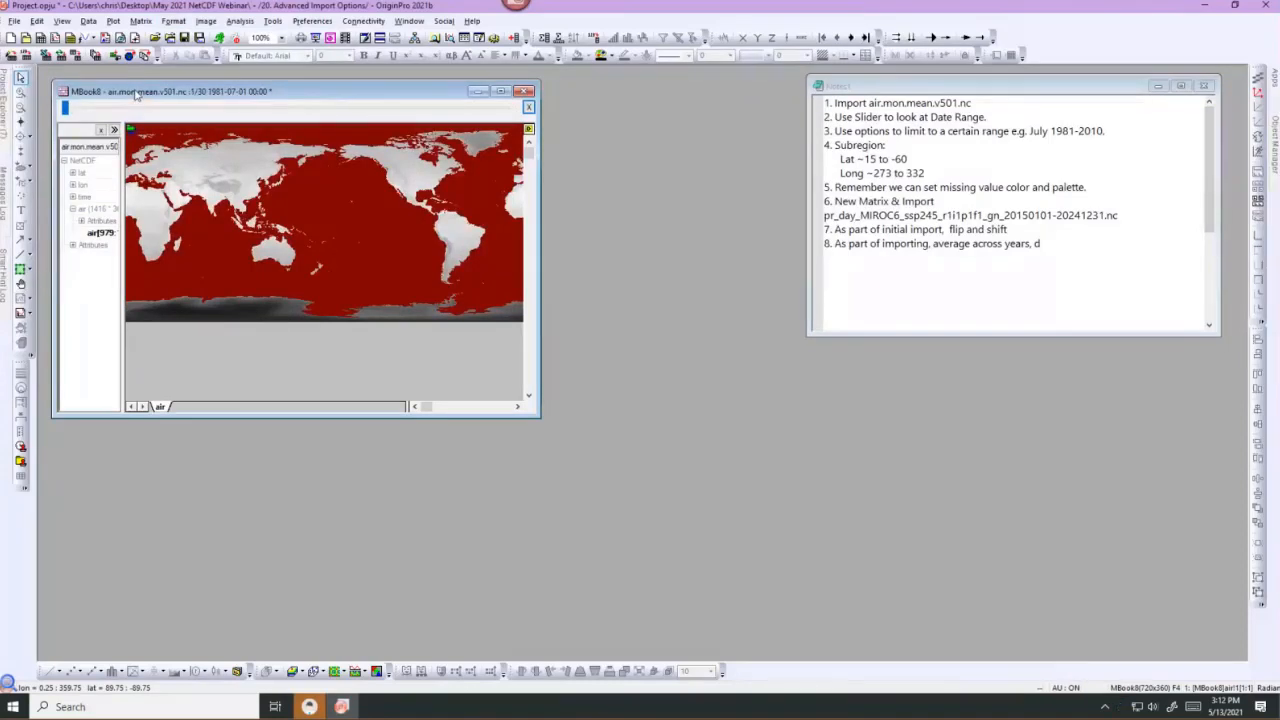
Set the air image's missing value color to gray and apply the Temperature palette.
left_click(324, 131)
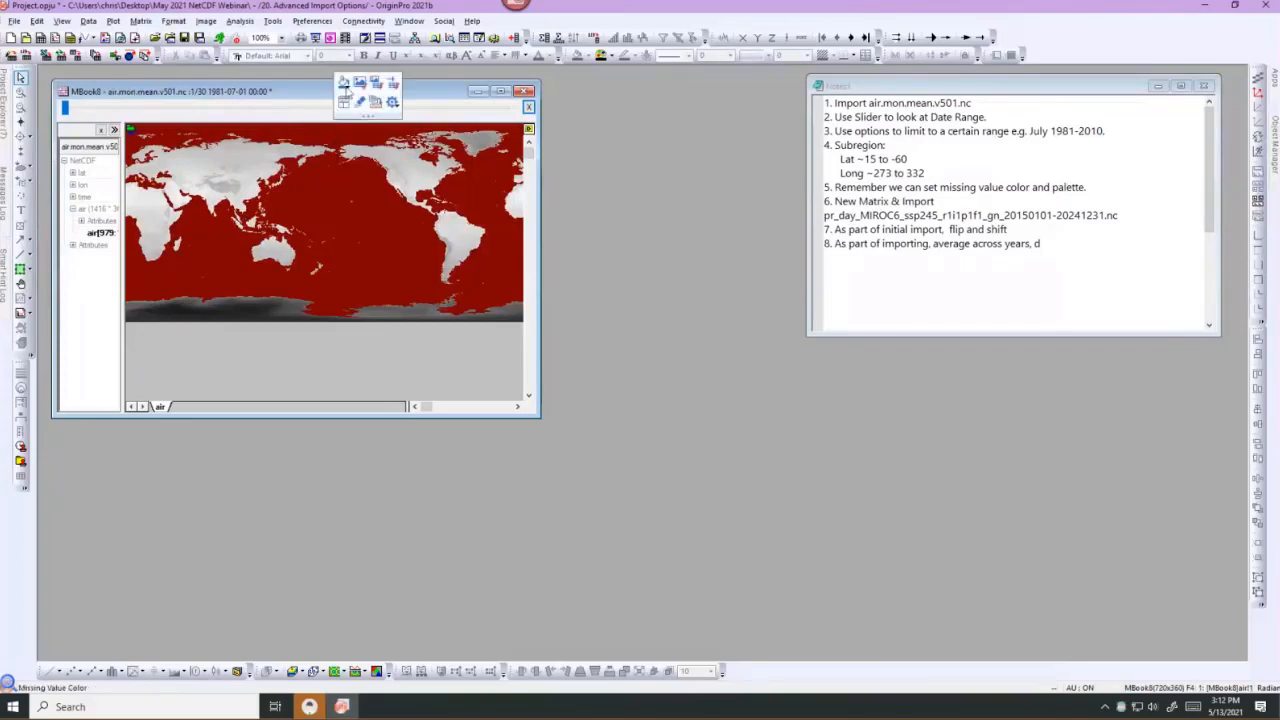
left_click(344, 82)
left_click(370, 128)
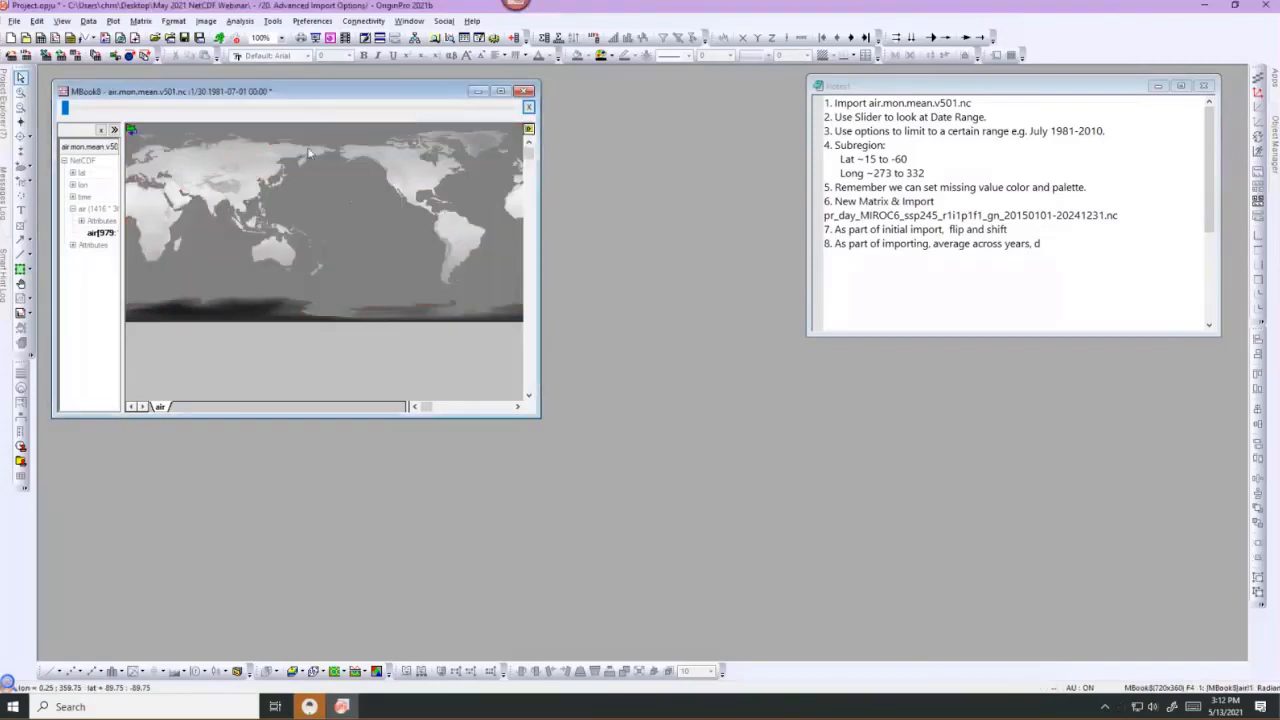
left_click(609, 57)
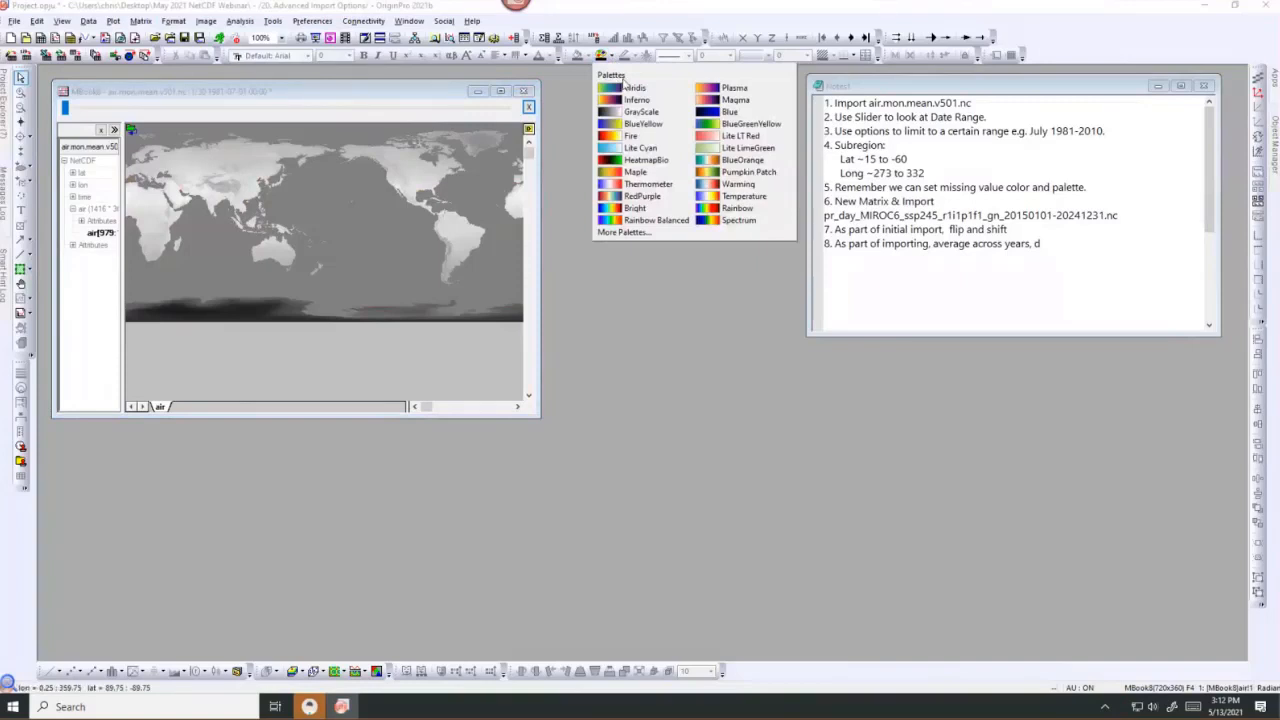
left_click(742, 196)
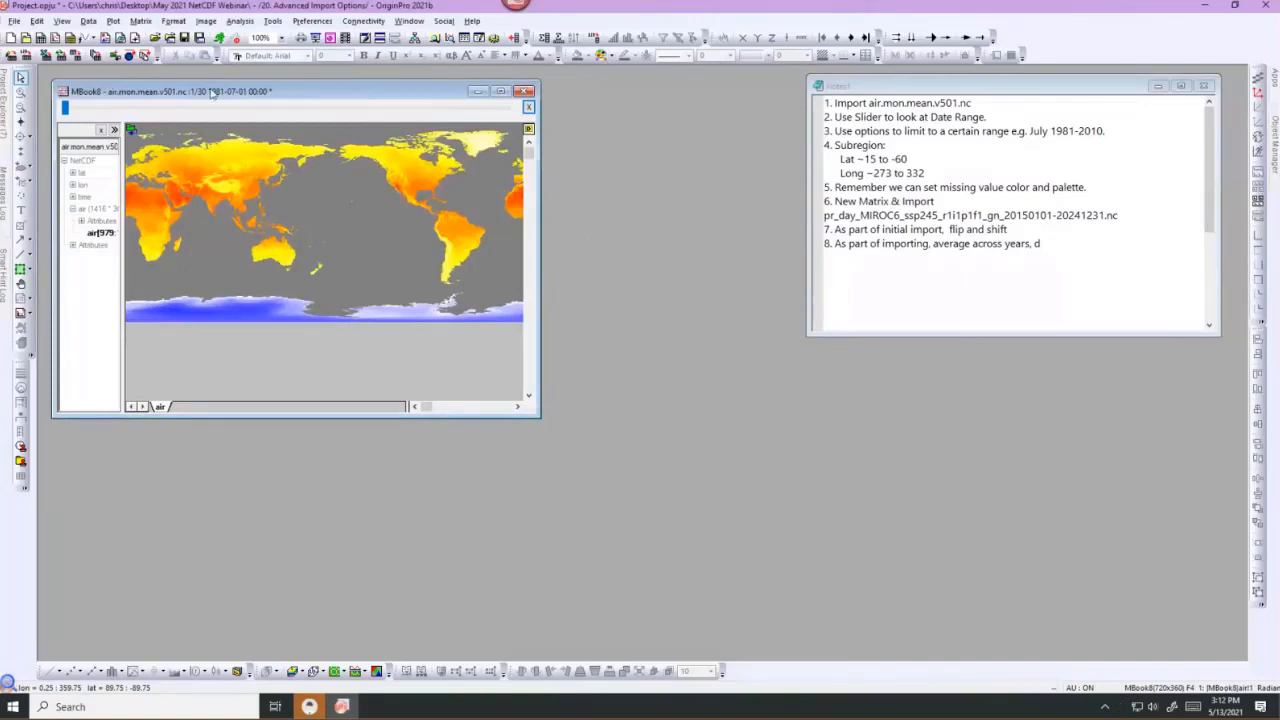
Create a new matrix book and connect it to the NetCDF file pr_day_MIROC6_ssp245_r1i1p1f1_gn_20150101-20241231.nc.
left_click(70, 38)
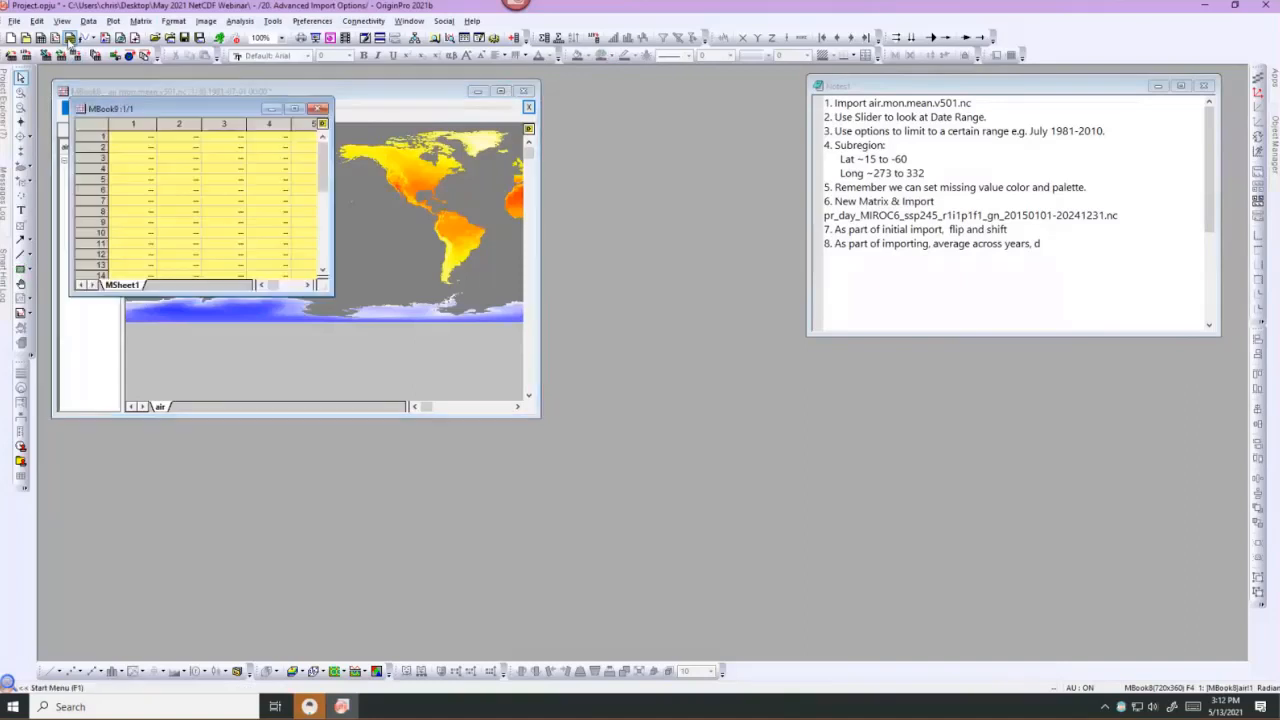
left_click(88, 21)
mouse_move(100, 37)
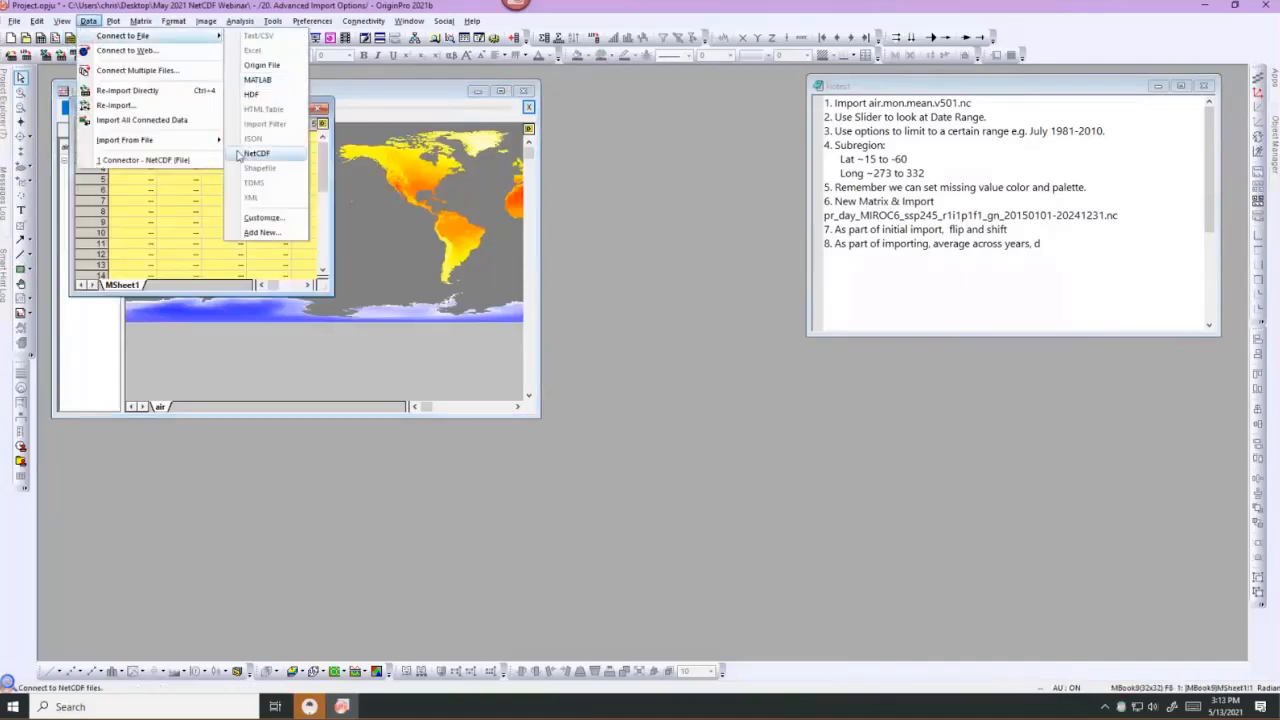
left_click(241, 154)
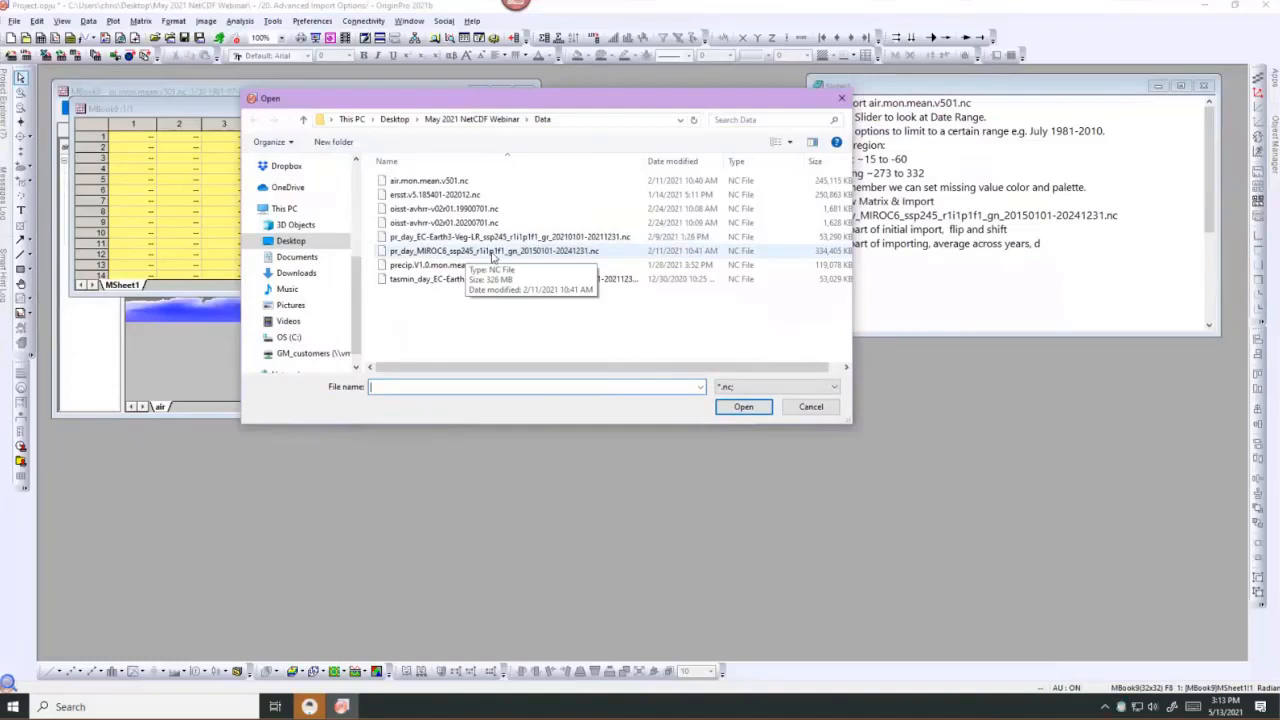
left_click(492, 256)
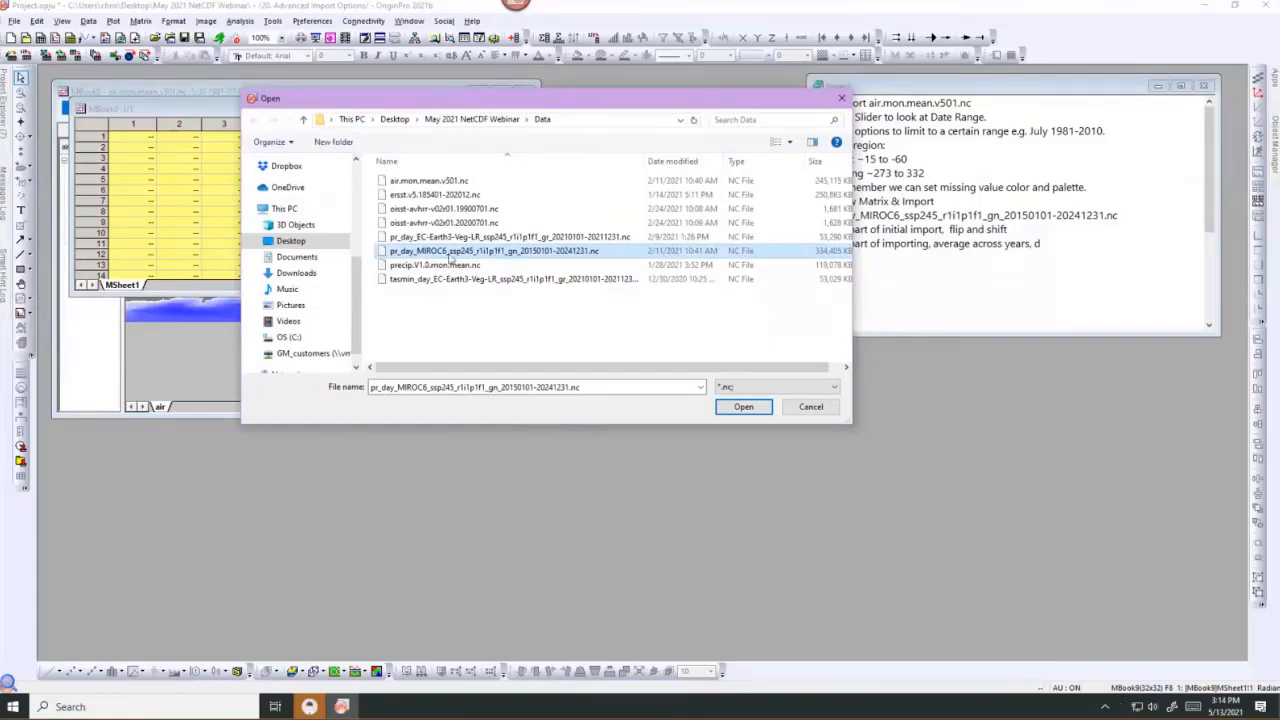
left_click(733, 410)
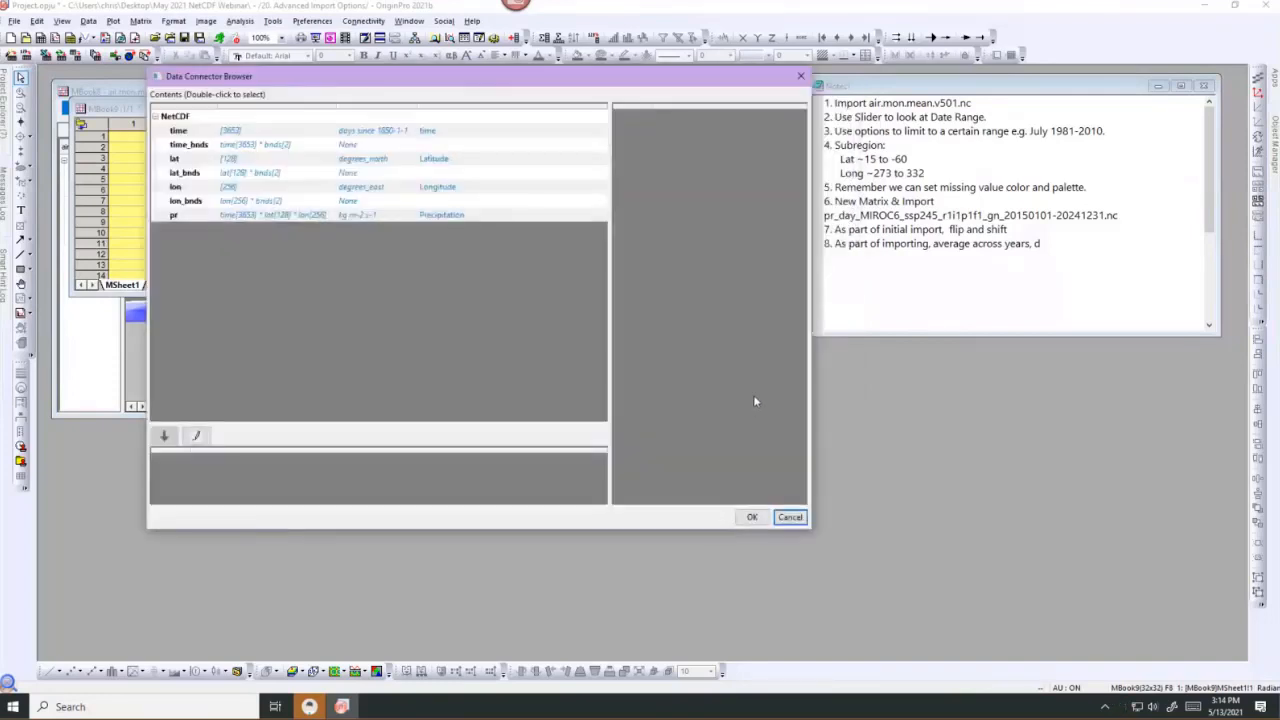
Add the pr variable to the import selection and open its import options.
left_click(229, 215)
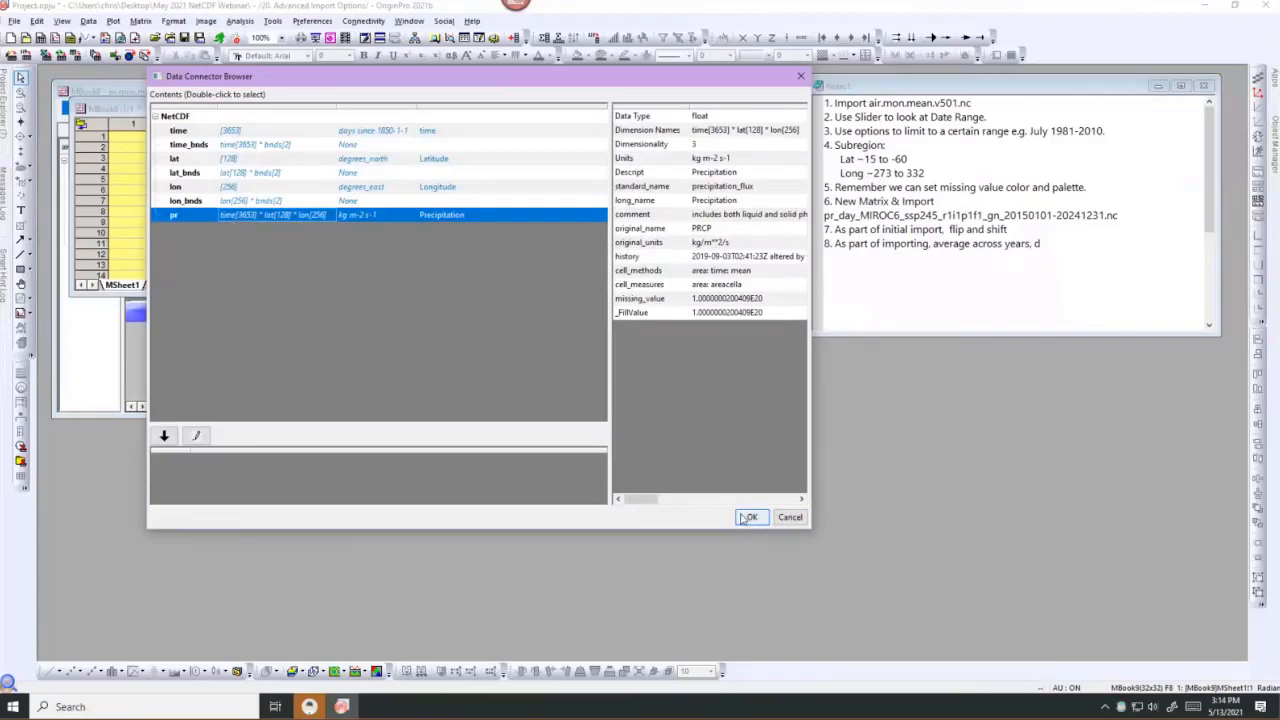
left_click(192, 443)
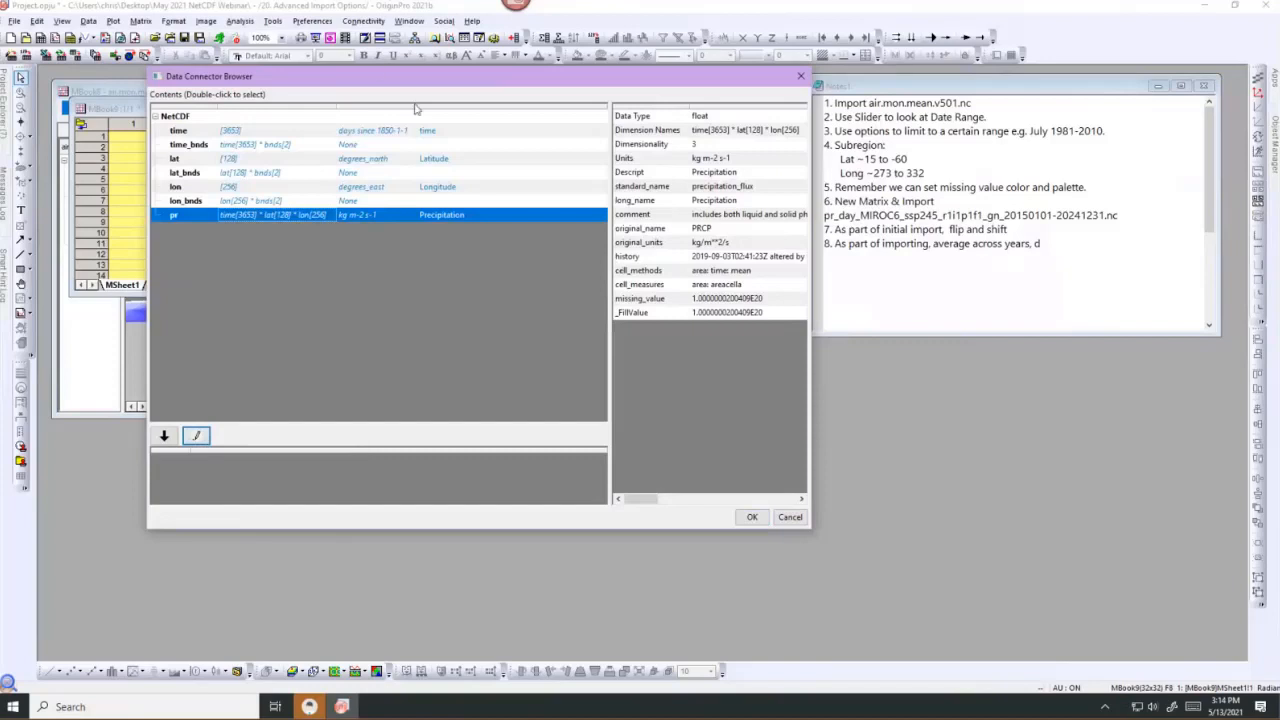
left_click_drag(378, 80, 415, 105)
left_click(204, 458)
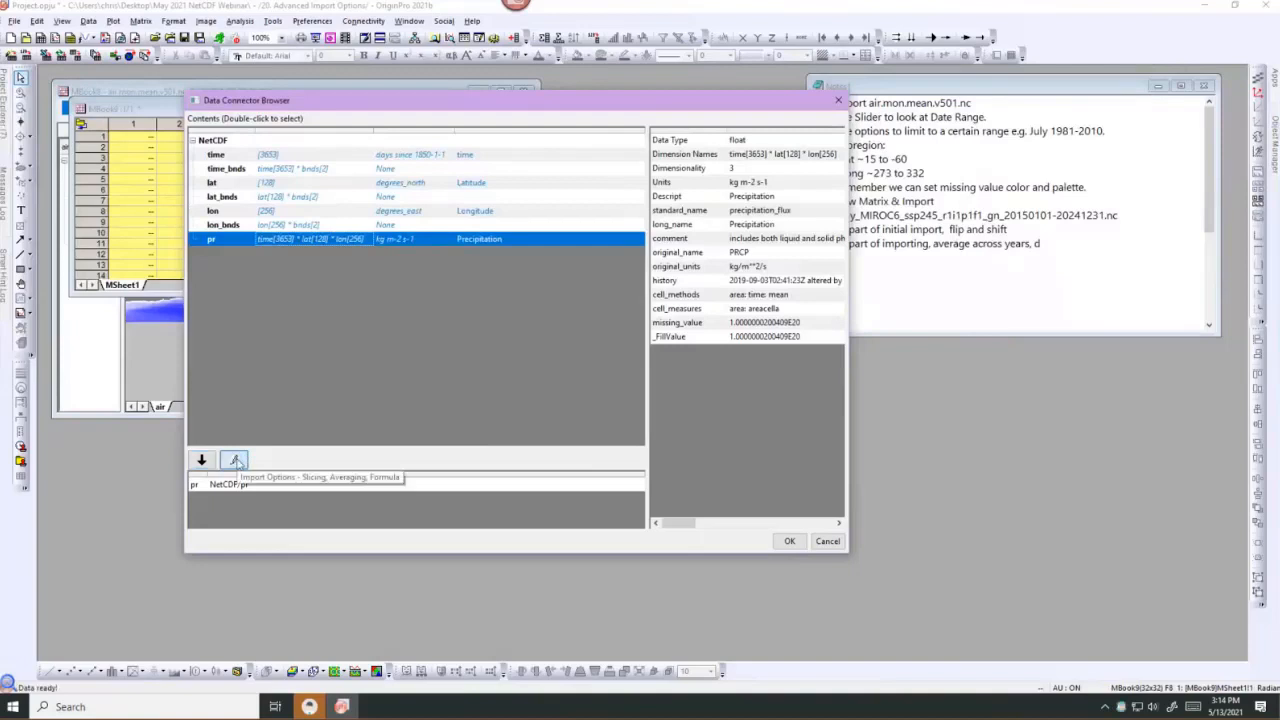
left_click(236, 459)
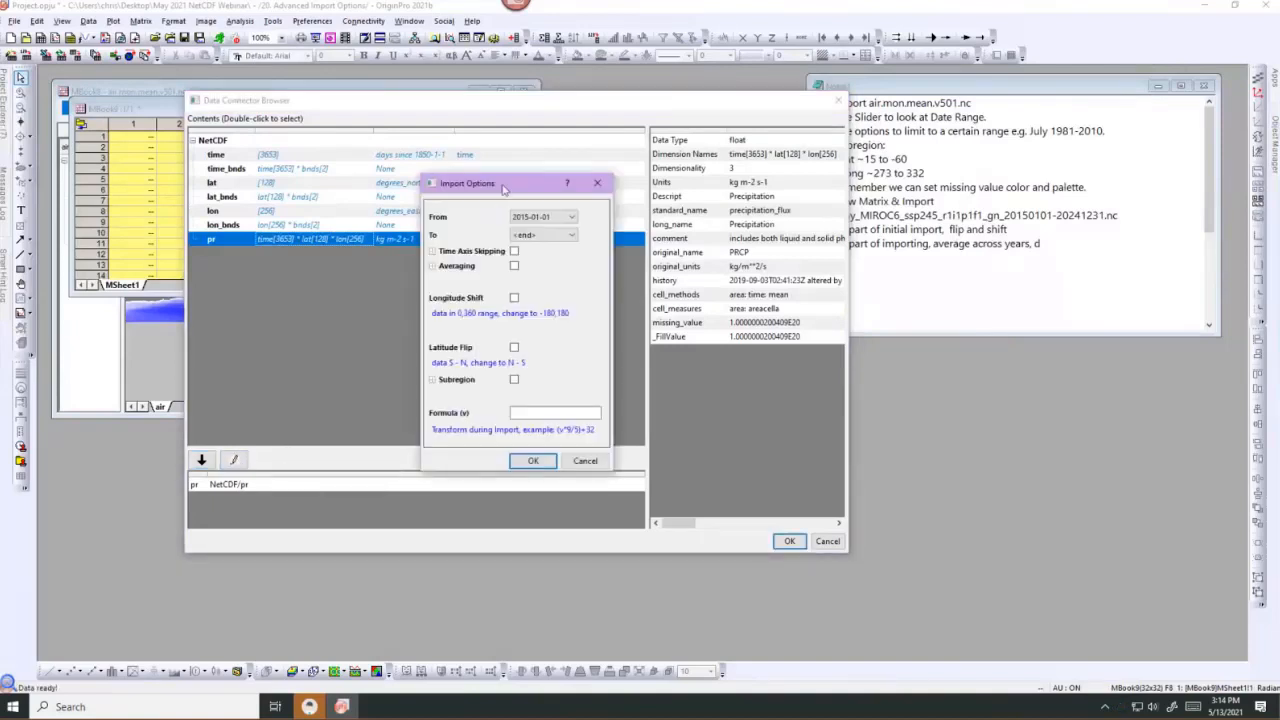
left_click_drag(500, 184, 409, 166)
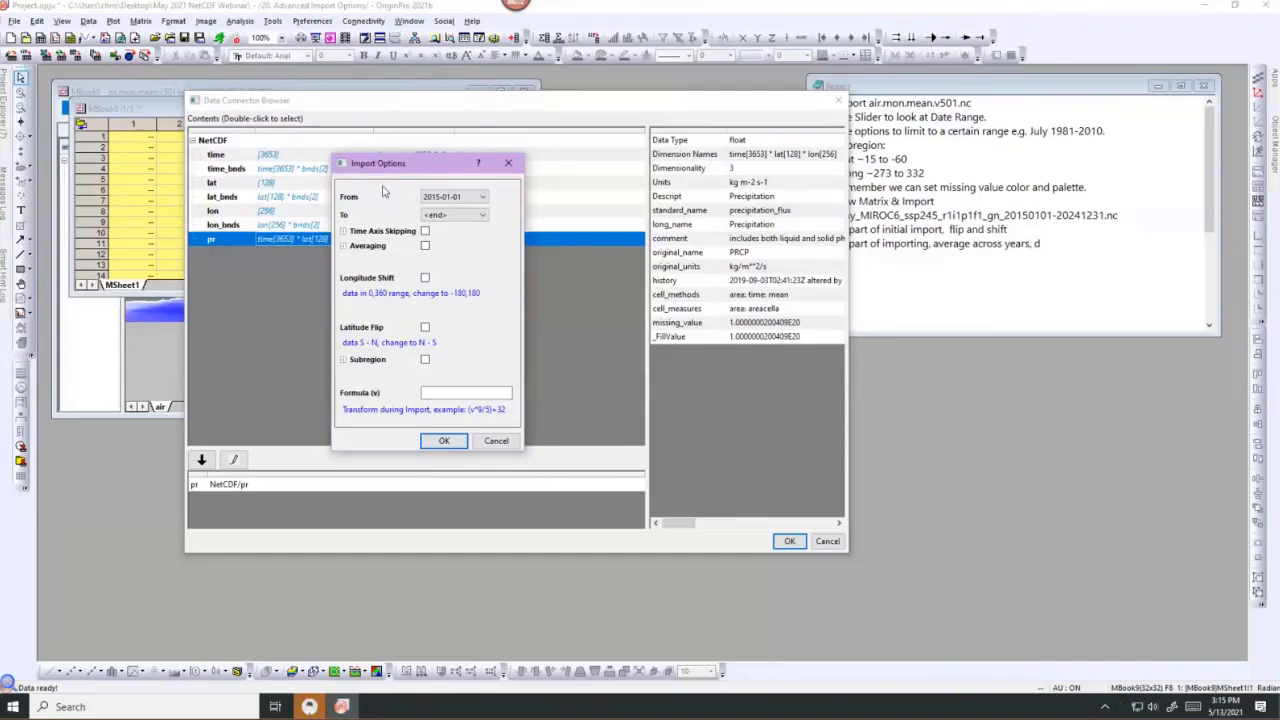
In the pr import options, enable Averaging Across Years with interval 1d, plus Longitude Shift and Latitude Flip, and accept them.
left_click(425, 248)
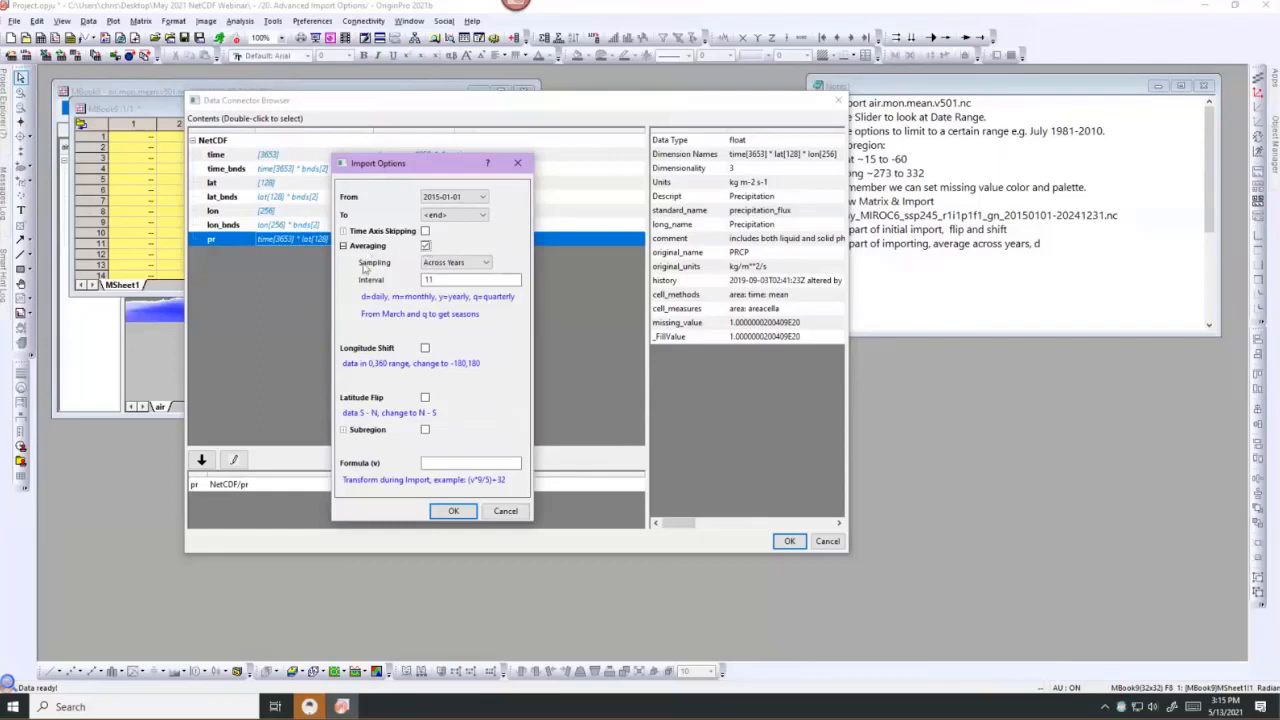
left_click(478, 263)
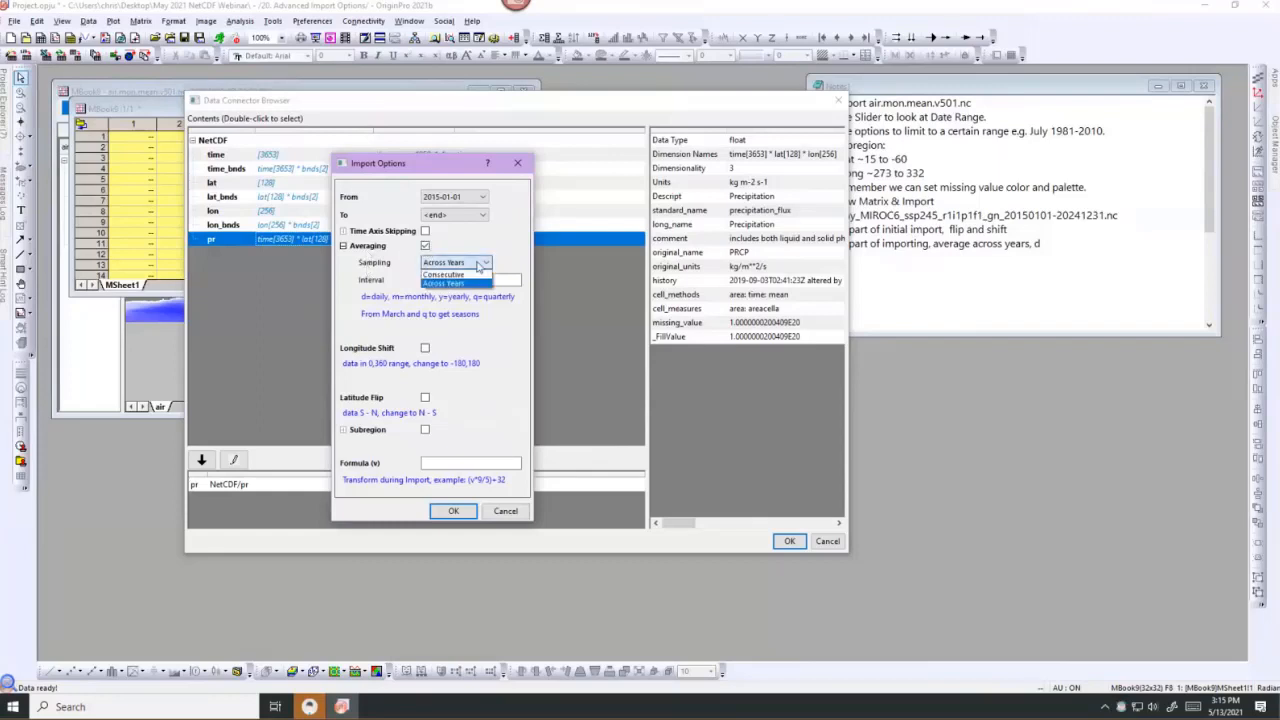
left_click(470, 284)
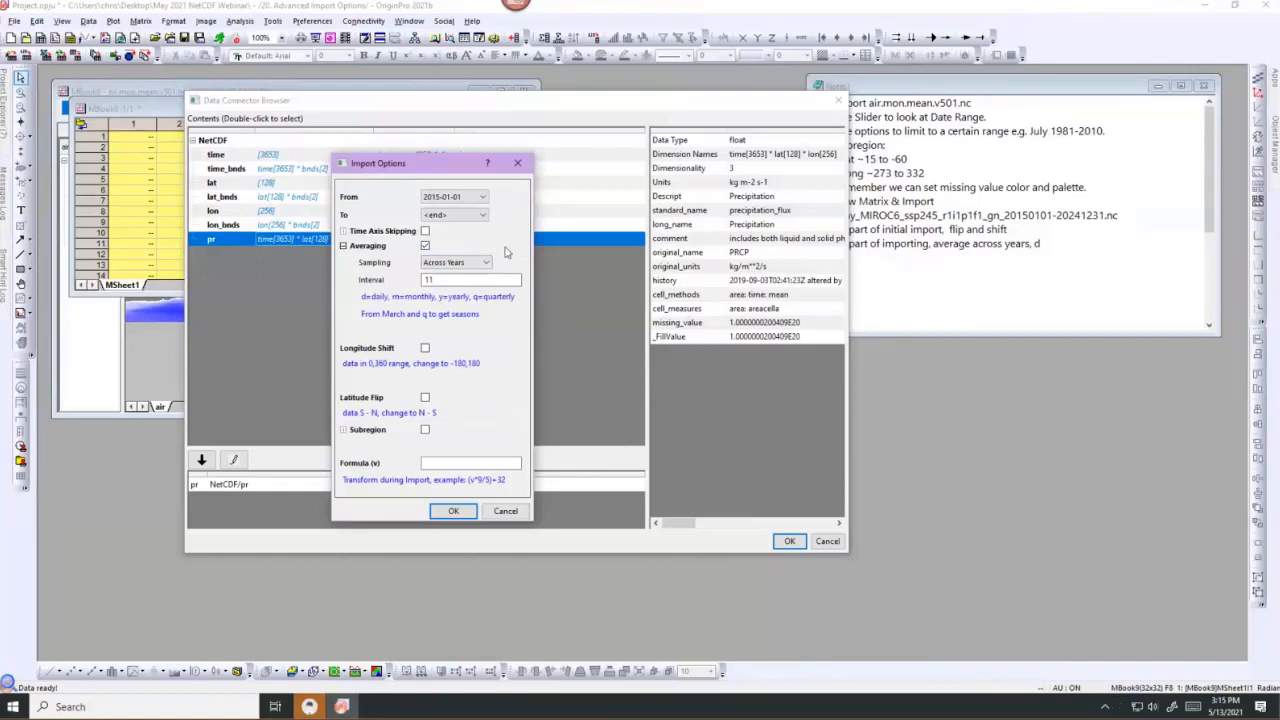
left_click_drag(505, 280, 415, 280)
key("BackSpace")
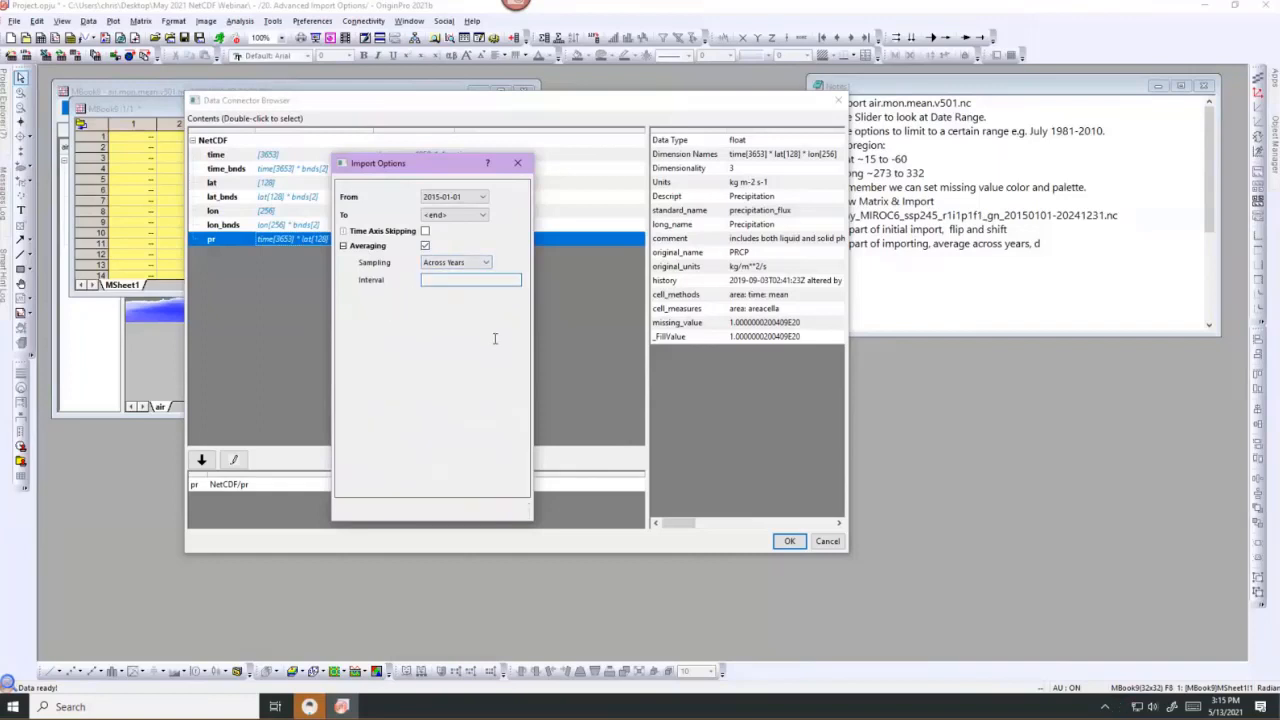
type("1d")
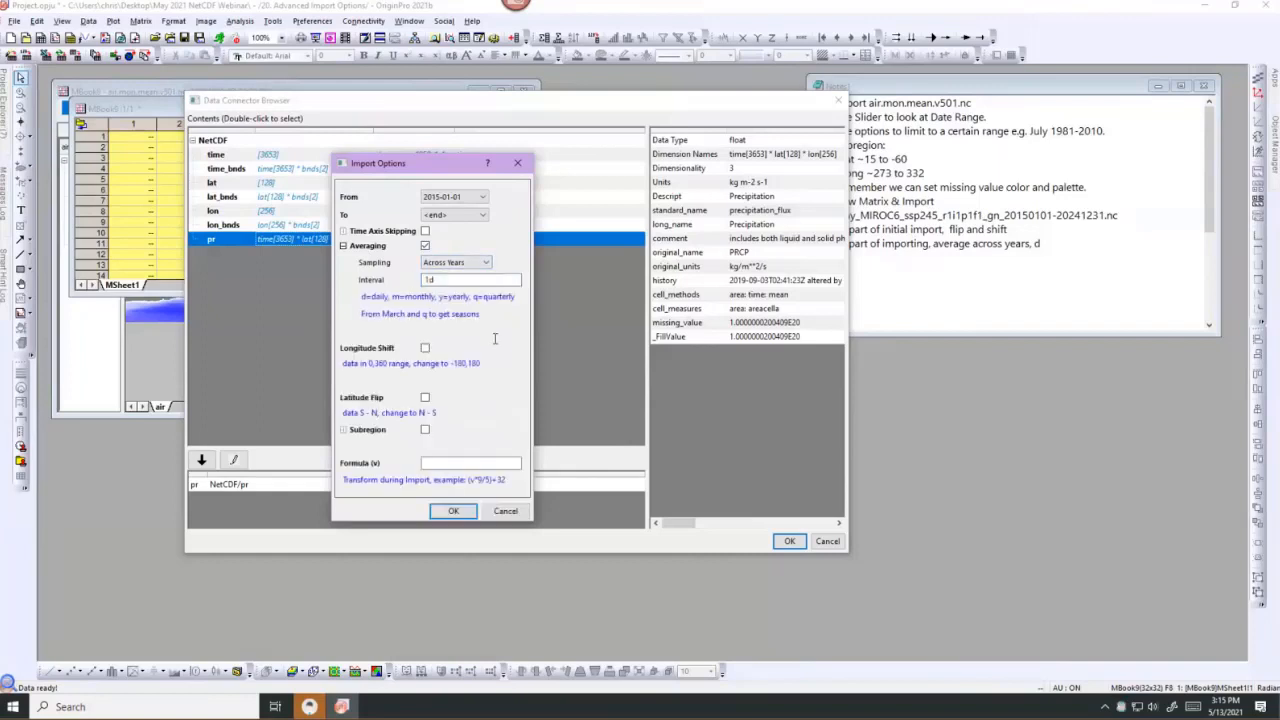
left_click(426, 350)
left_click(425, 397)
left_click(452, 514)
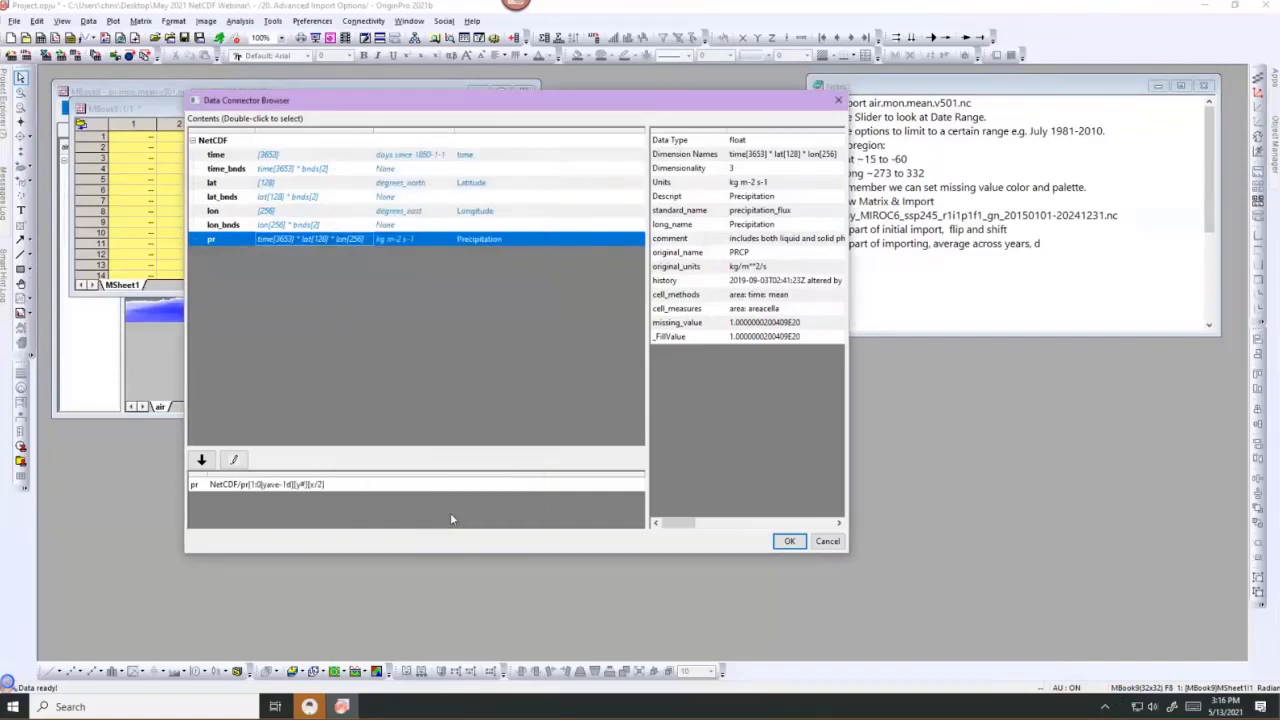
Import the pr data into the new matrix book and enlarge its window.
left_click(790, 541)
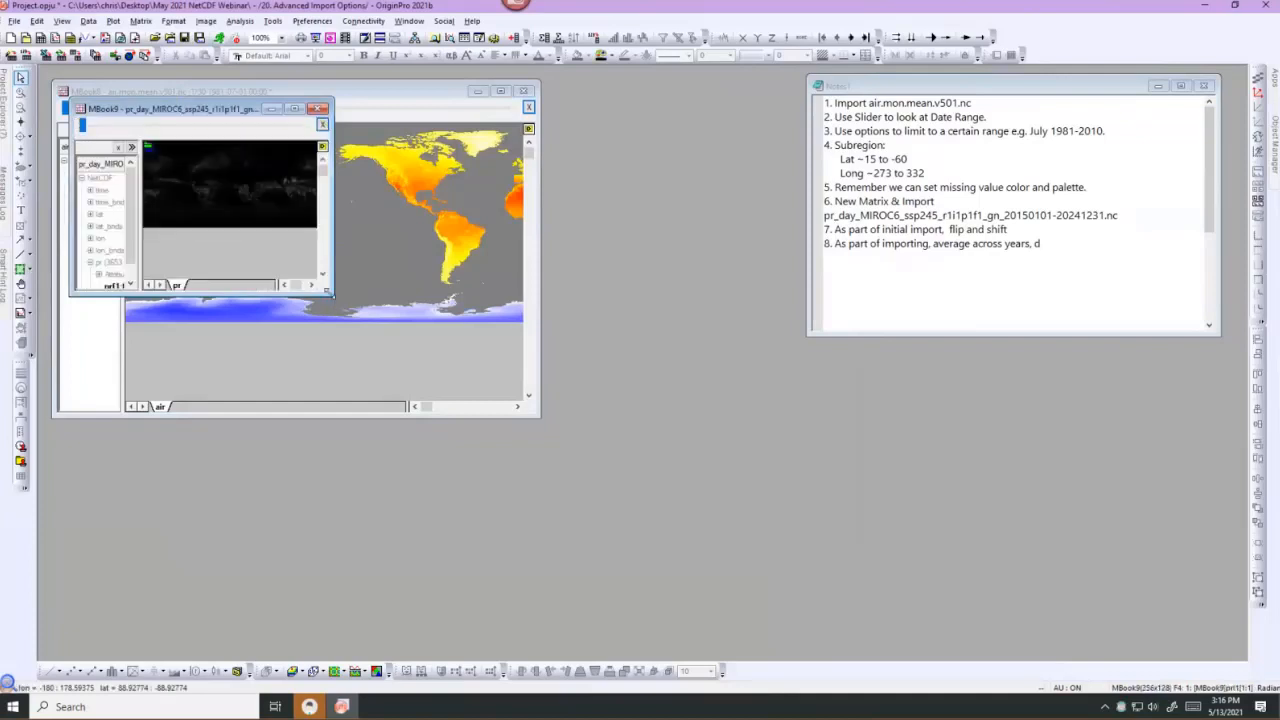
left_click_drag(378, 323, 695, 499)
mouse_move(82, 124)
left_mouse_down()
mouse_move(196, 128)
mouse_move(80, 127)
left_mouse_up()
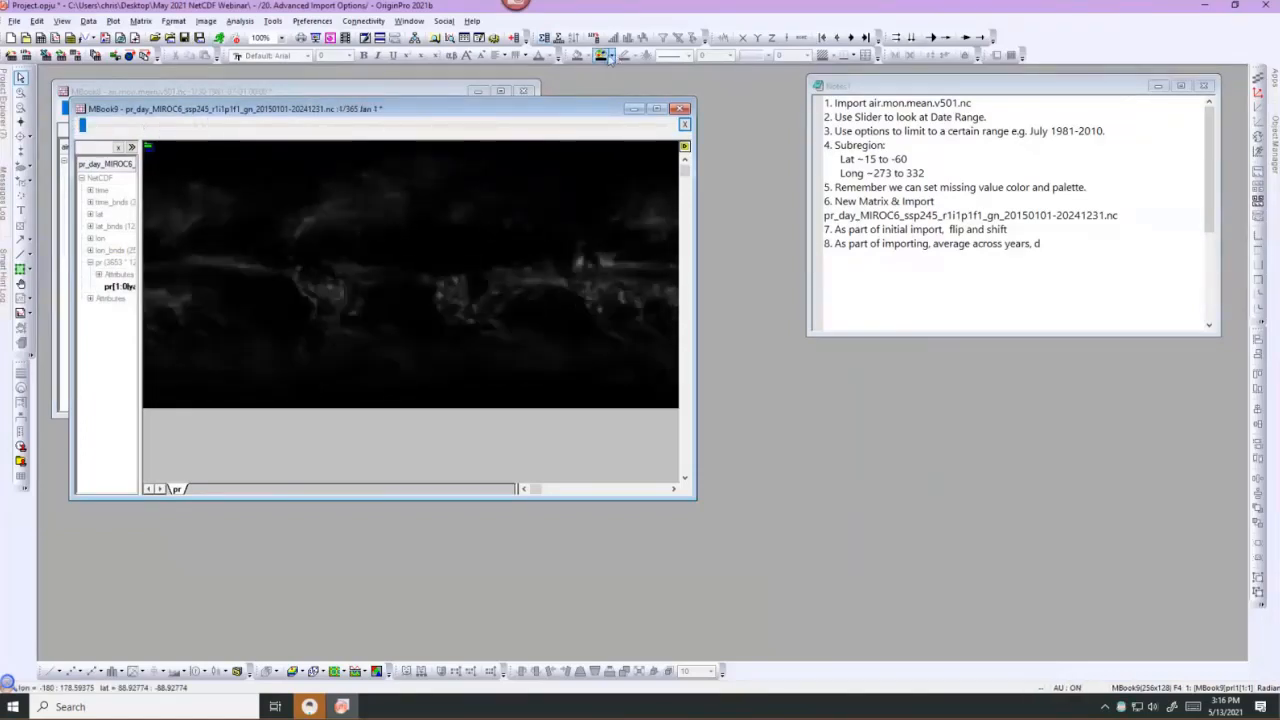
Apply the Temperature palette to the precipitation image and move its window away from the air matrix book.
left_click(610, 57)
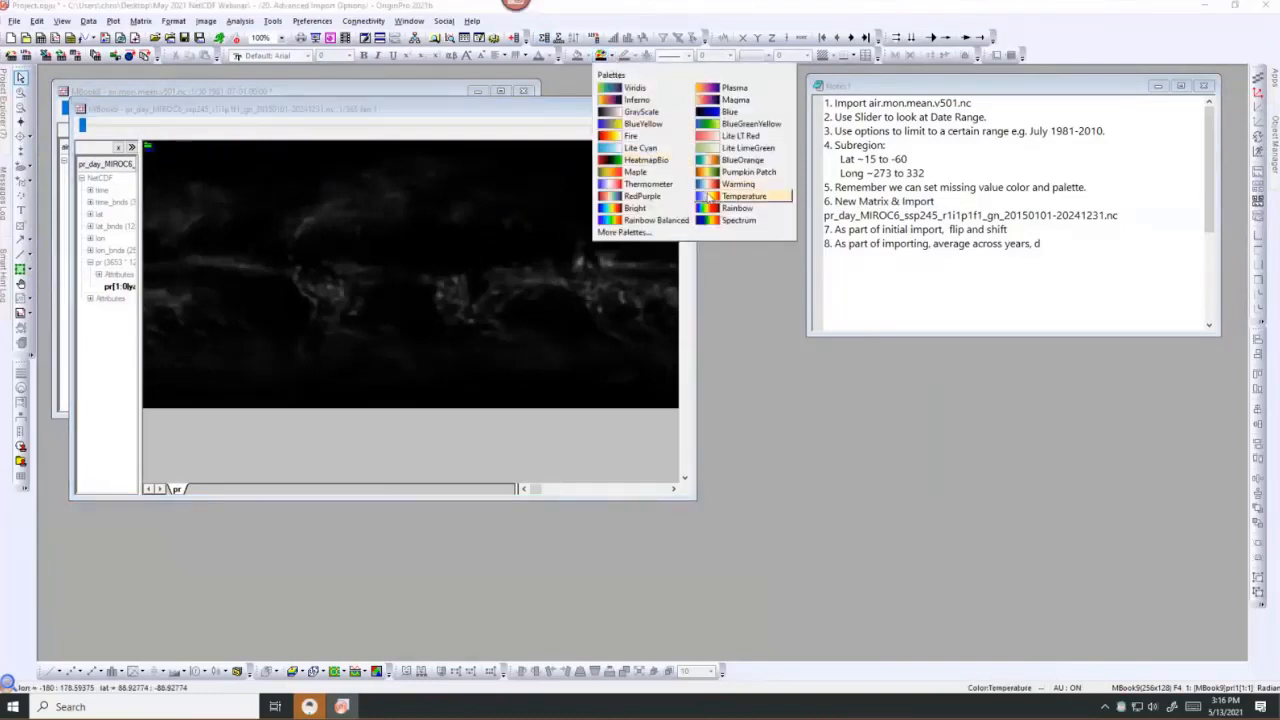
left_click(708, 196)
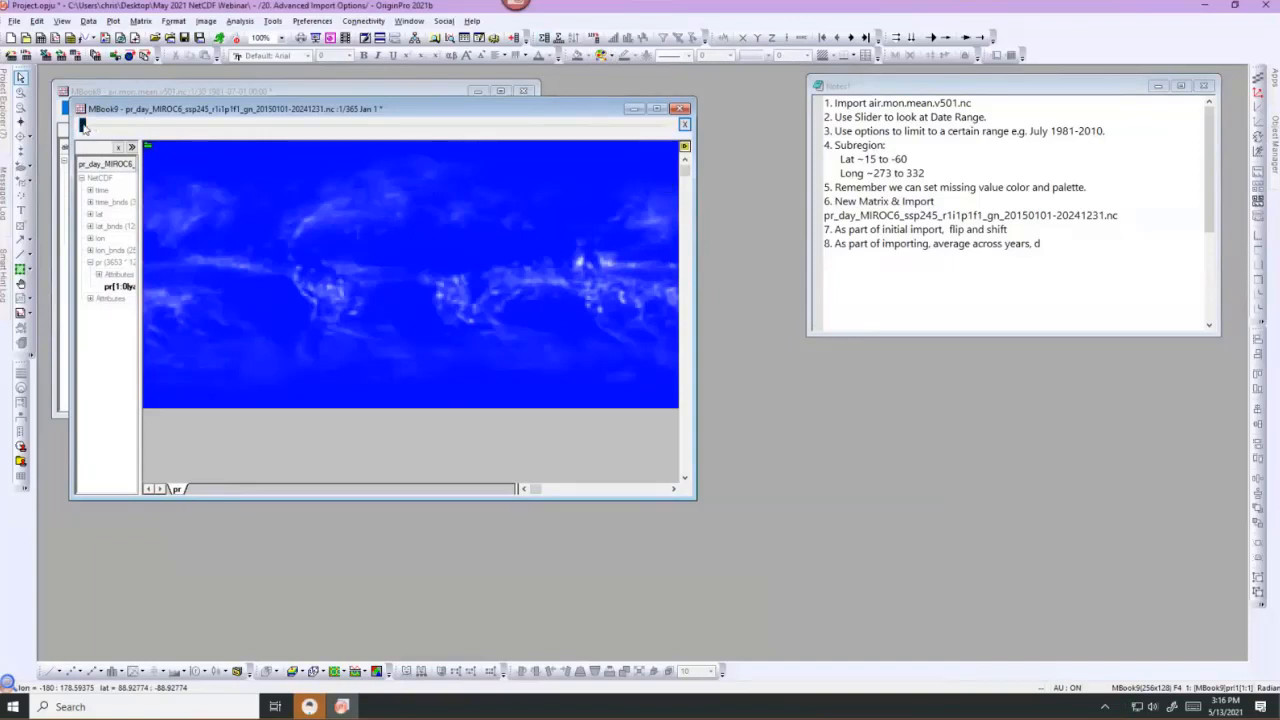
left_click_drag(83, 124, 279, 163)
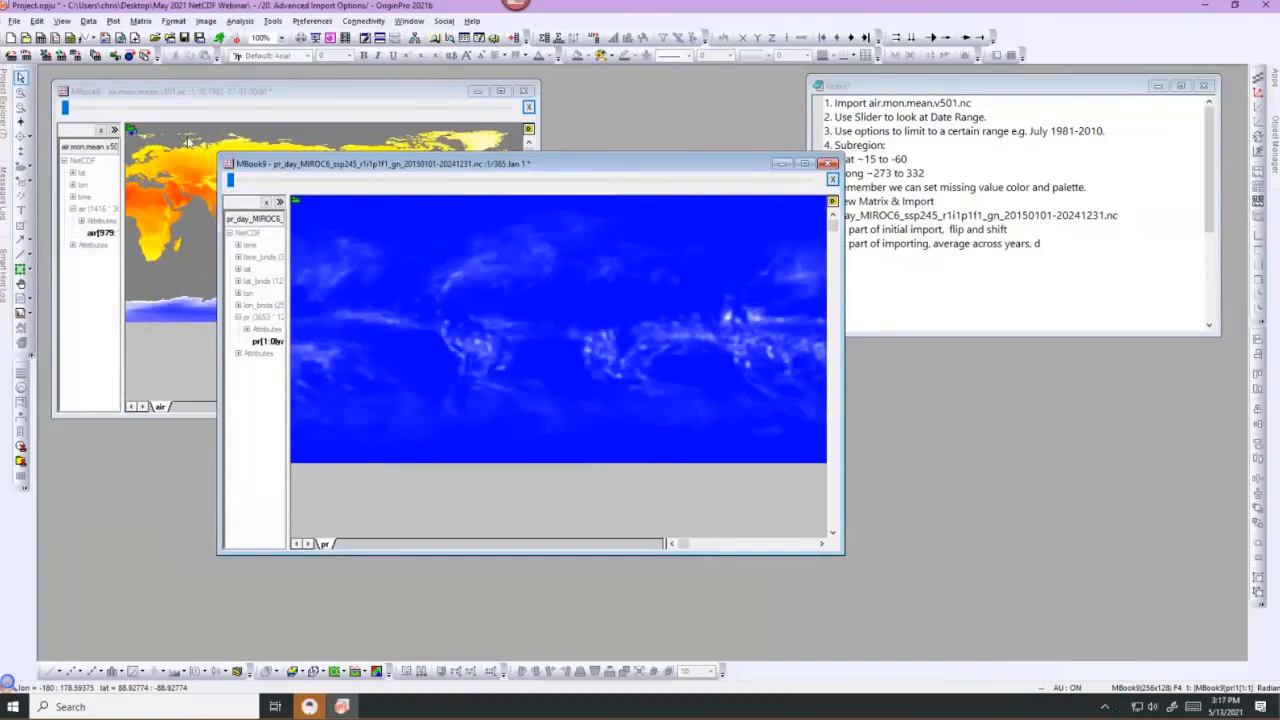
Move the air.mon.mean.v501.nc matrix book into the 10. Image Plot folder under 25. Graphing, open that folder and reposition the book.
mouse_move(4, 132)
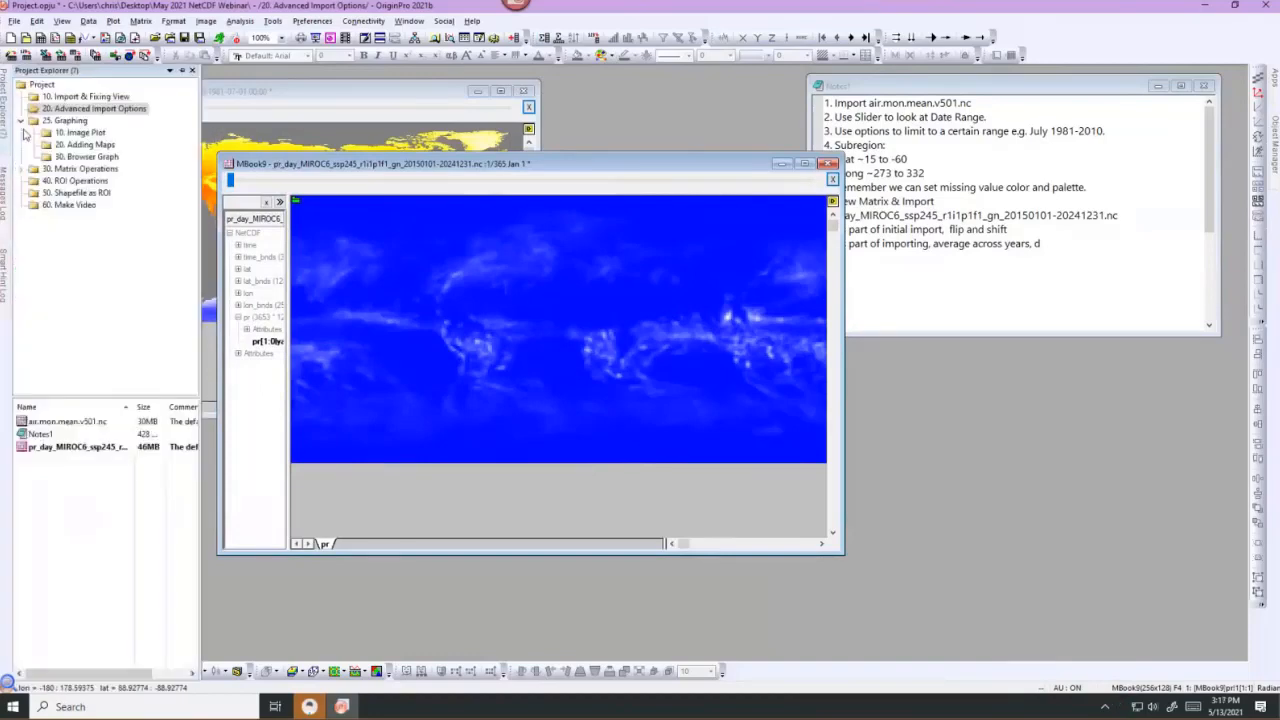
left_click(62, 121)
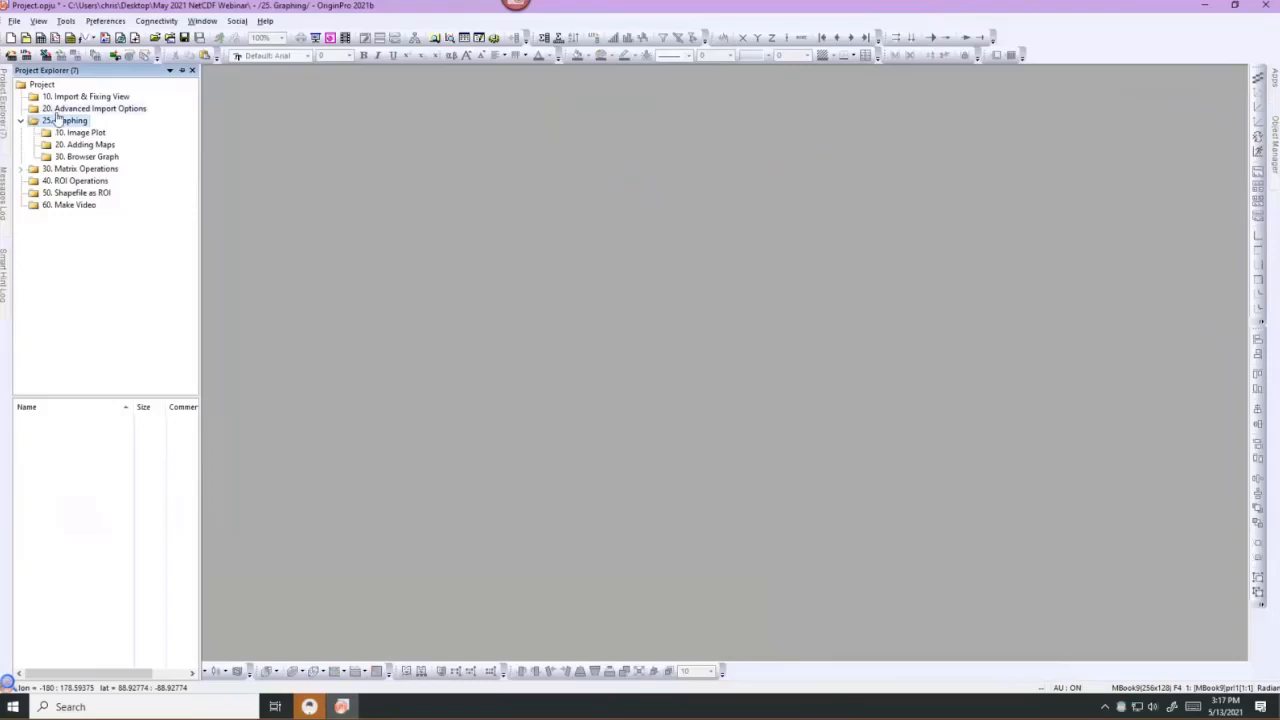
left_click(75, 138)
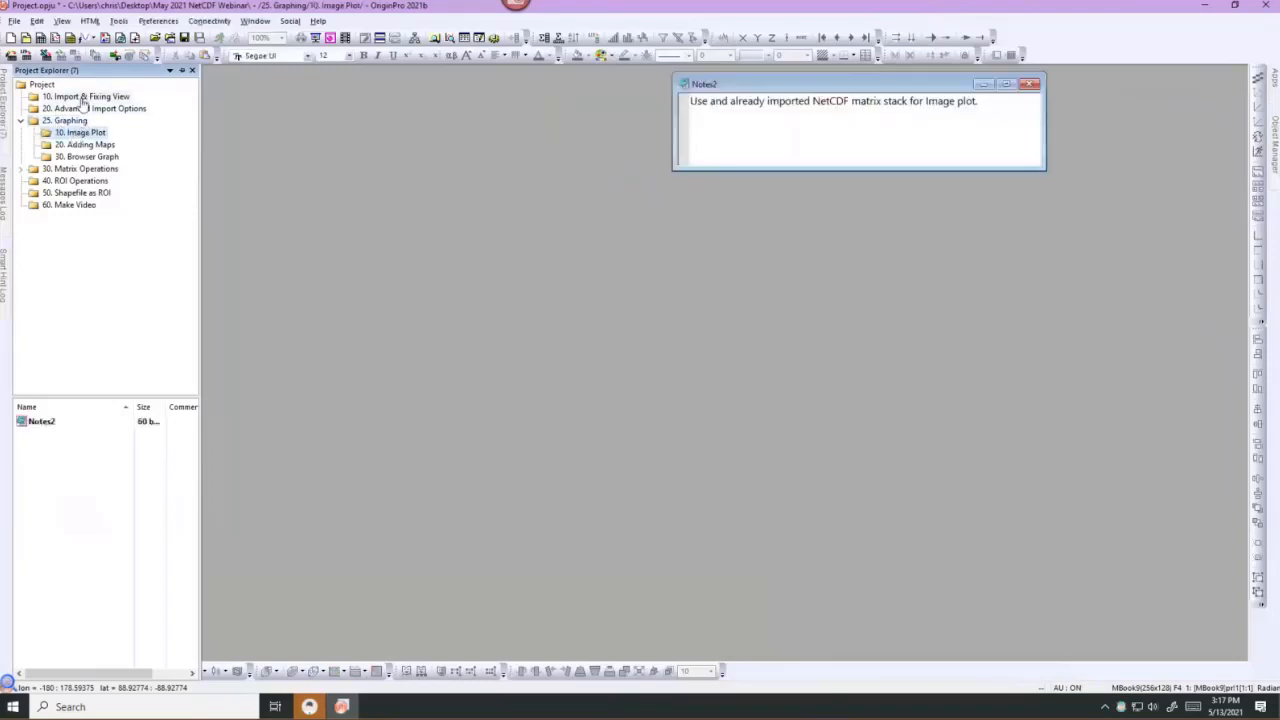
left_click(77, 97)
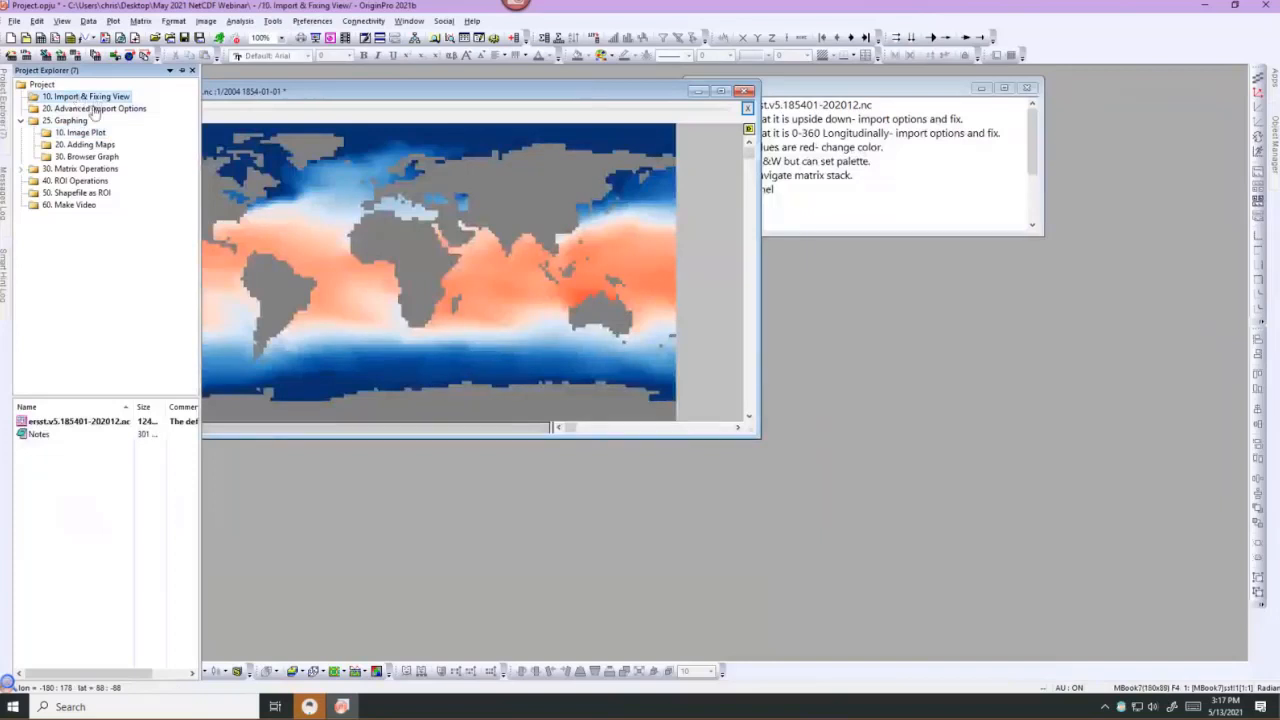
left_click(96, 108)
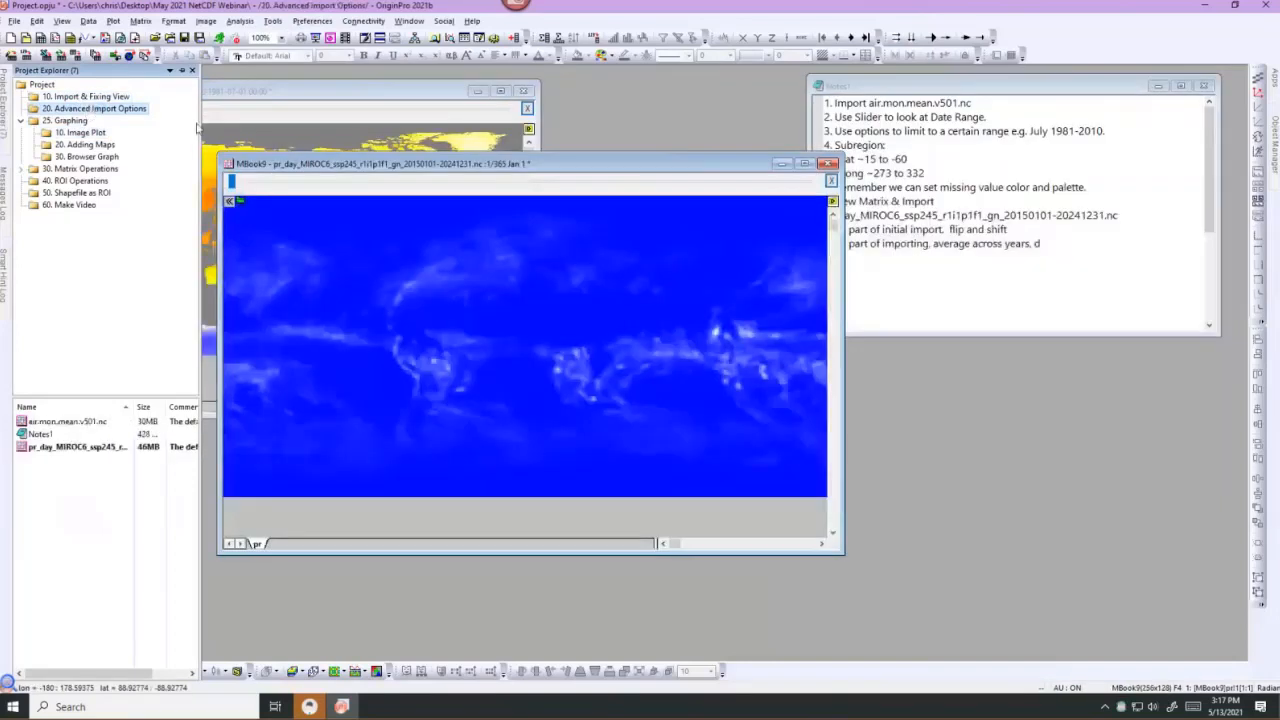
left_click(293, 93)
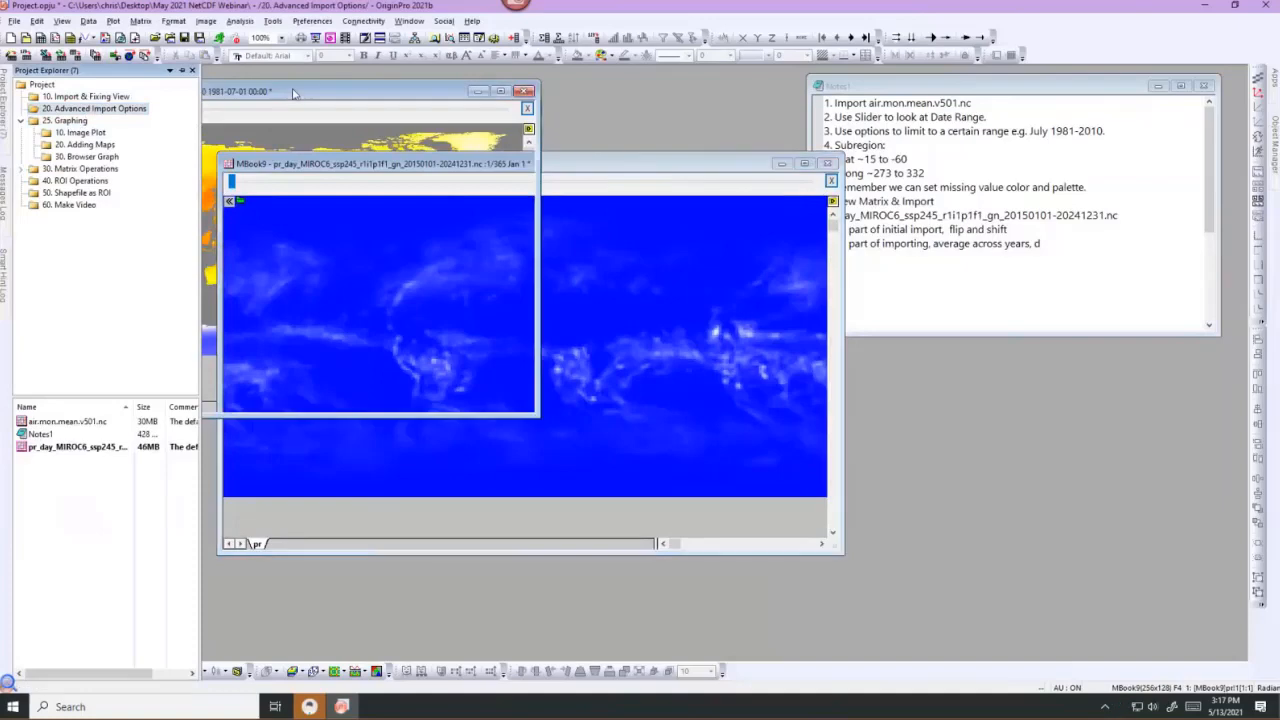
left_click_drag(386, 90, 482, 82)
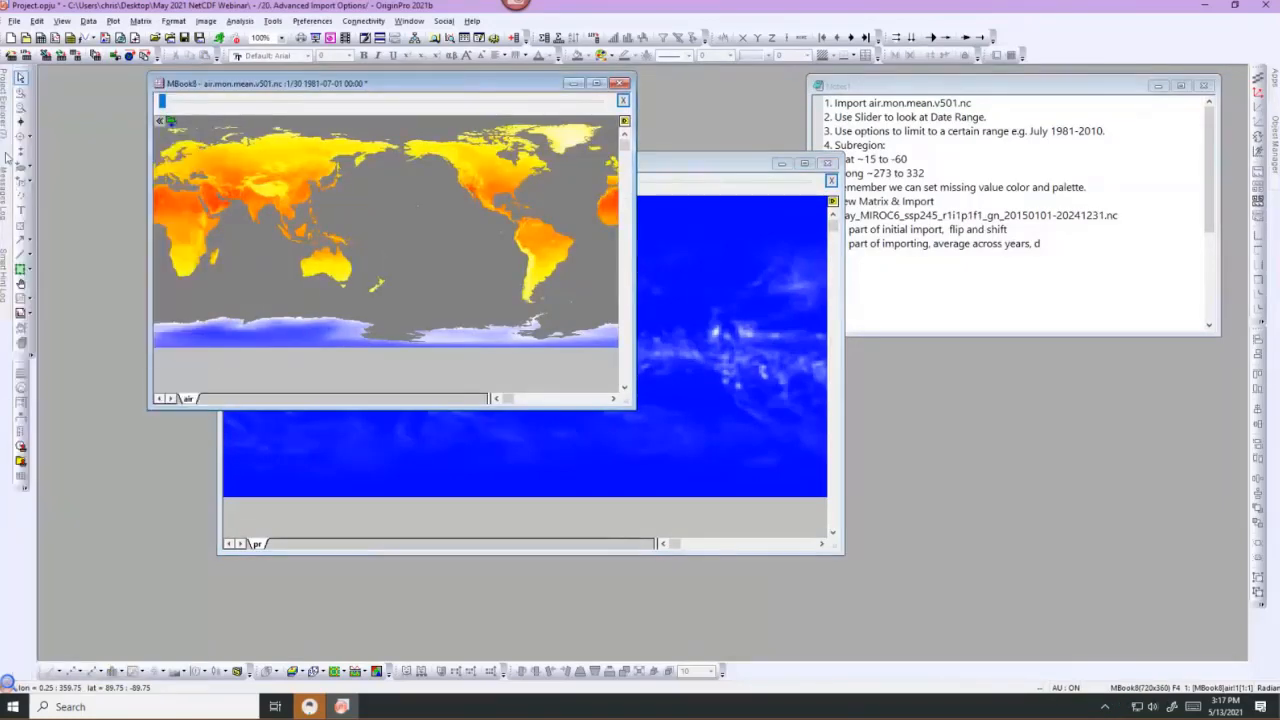
mouse_move(6, 155)
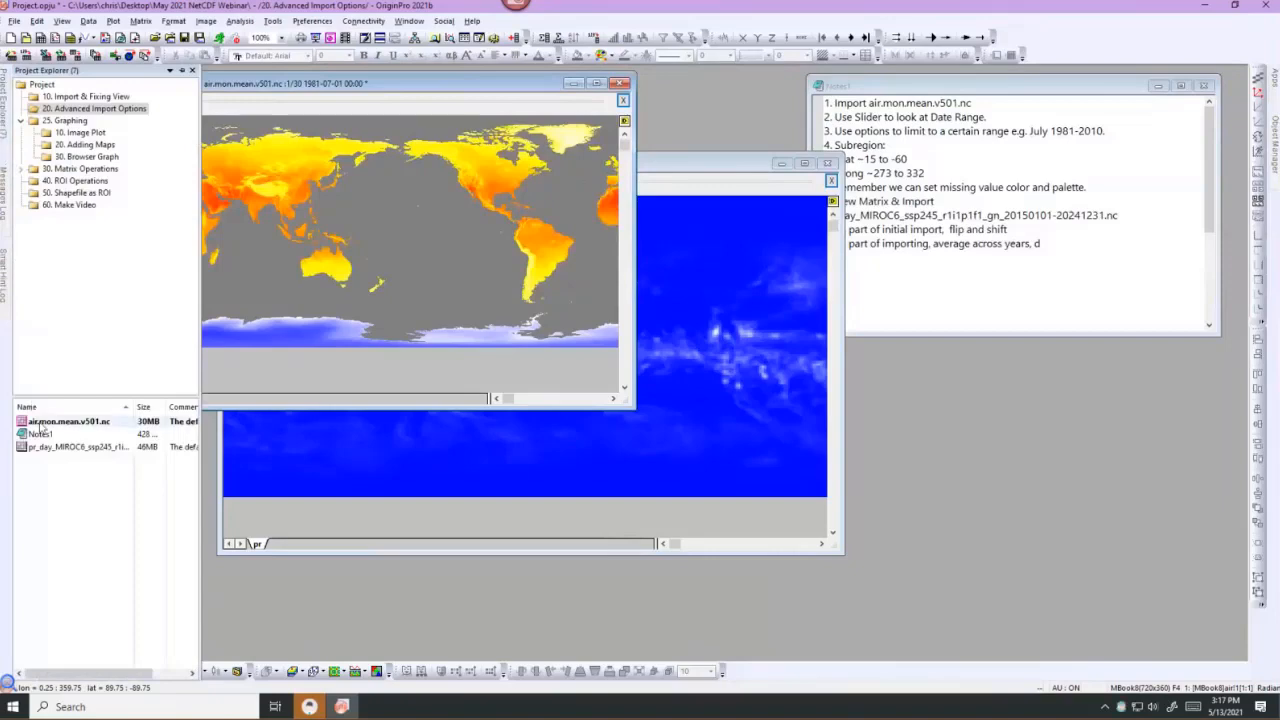
left_click_drag(69, 421, 97, 134)
left_click(97, 134)
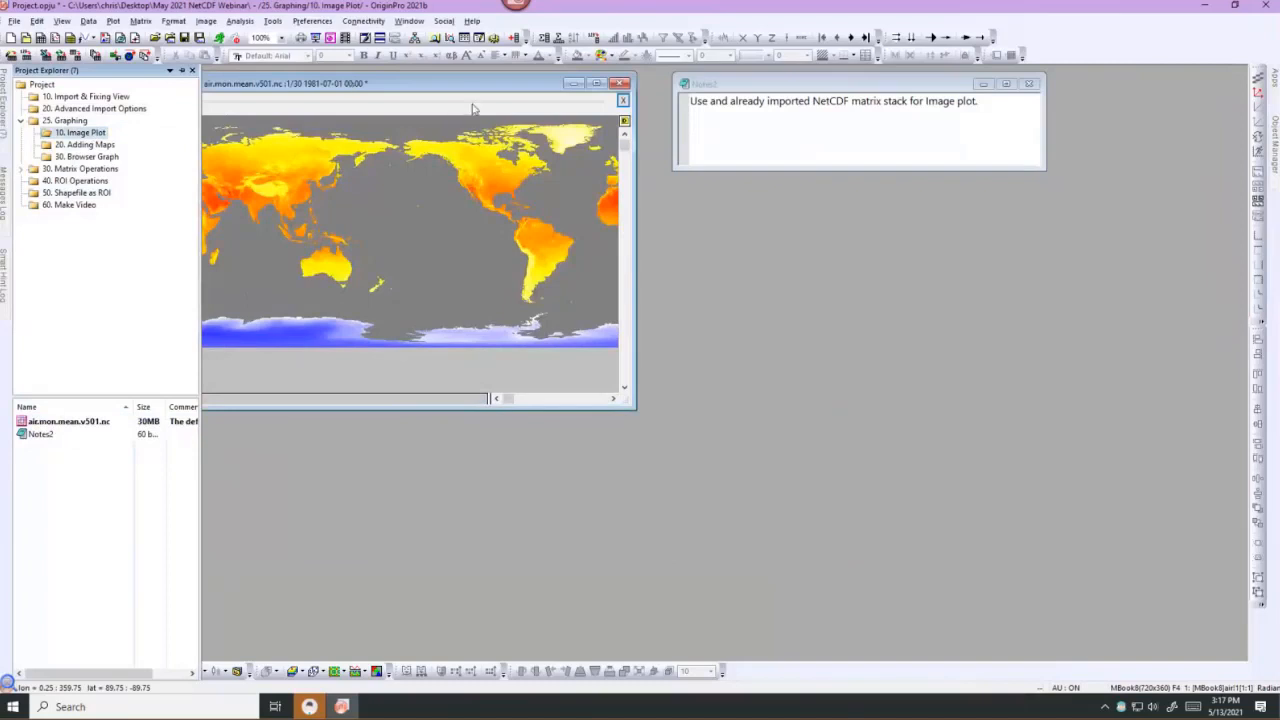
left_click_drag(348, 84, 473, 109)
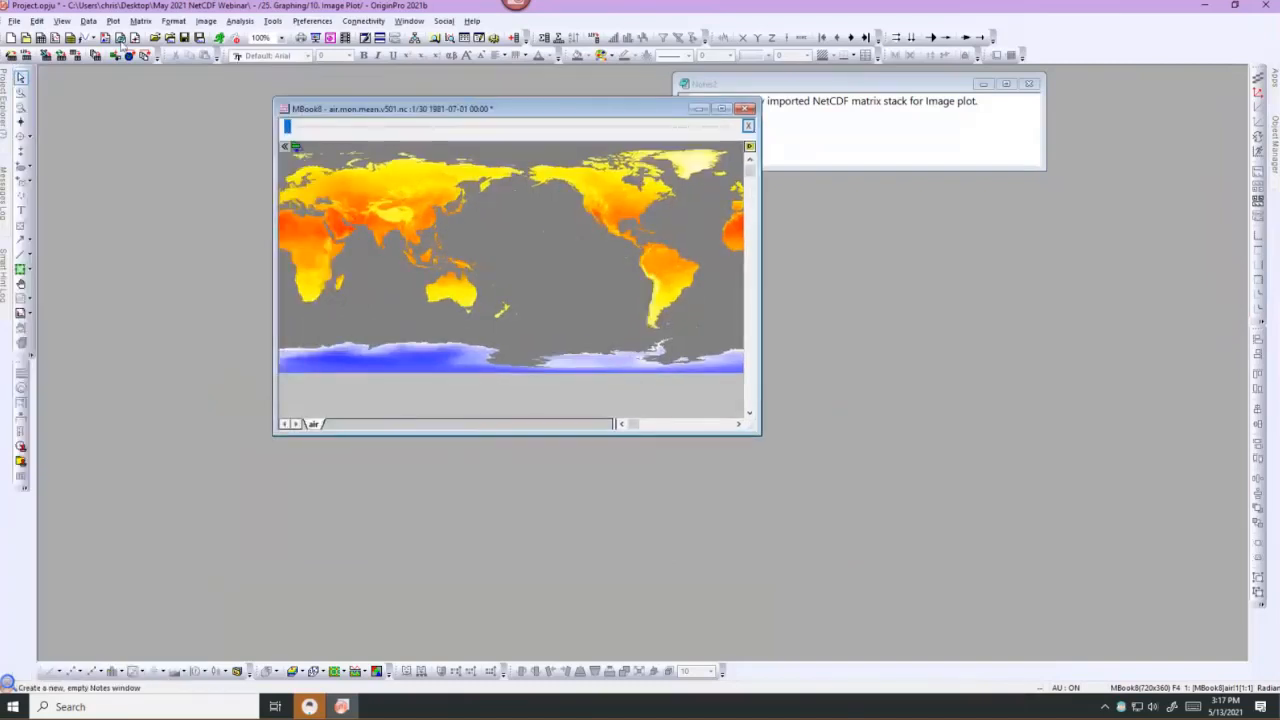
Create an Image Plot from the air matrix in an enlarged graph window and move the color scale closer to the map.
left_click(113, 20)
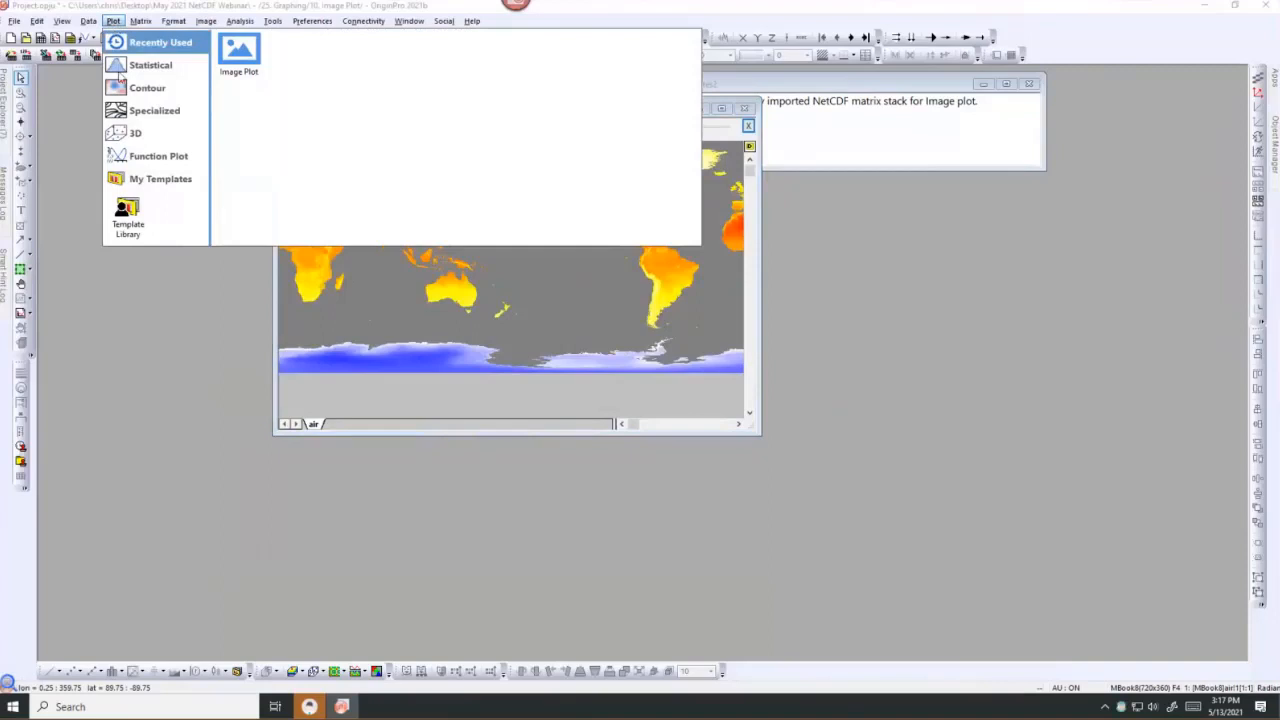
mouse_move(118, 88)
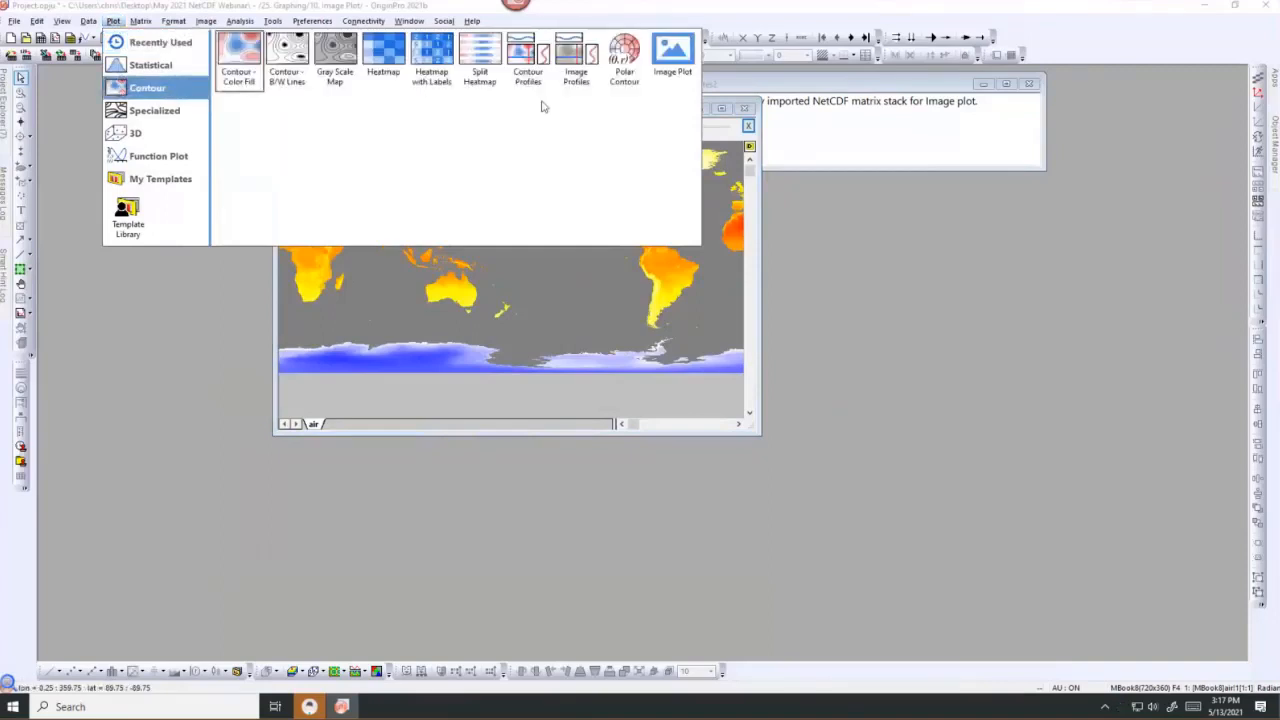
left_click(672, 62)
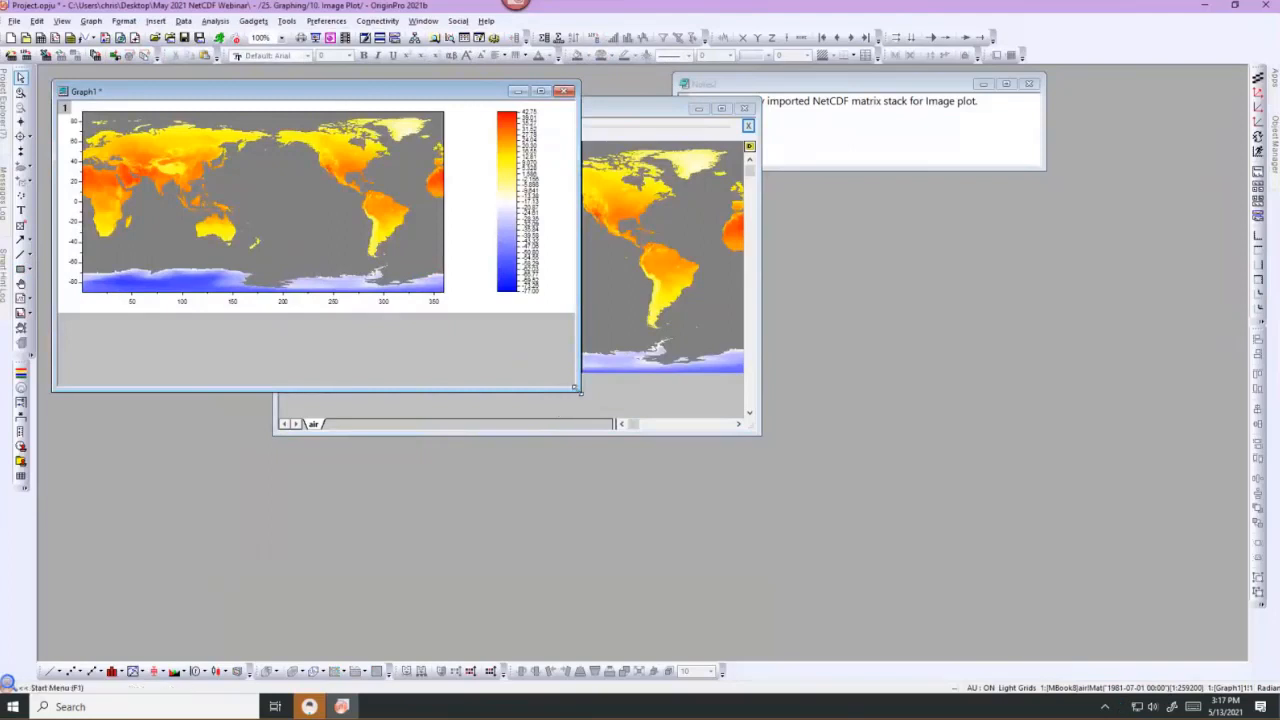
left_click_drag(744, 490, 850, 439)
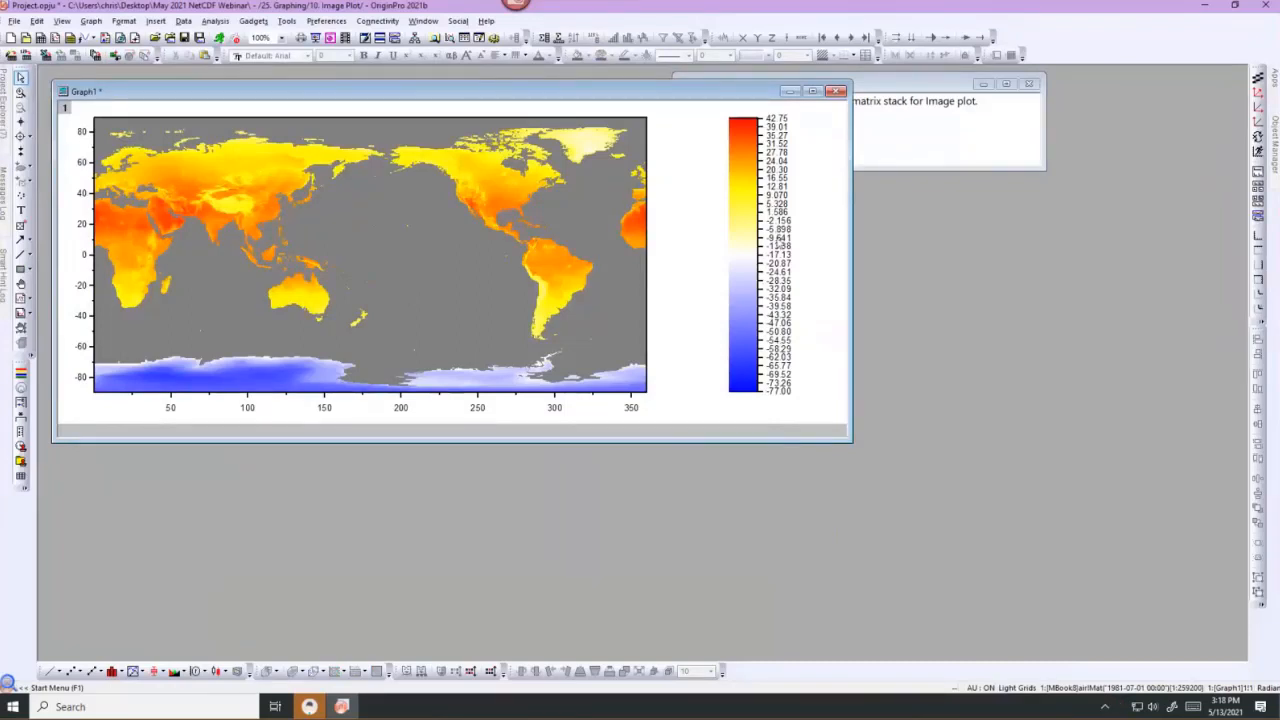
left_click(733, 189)
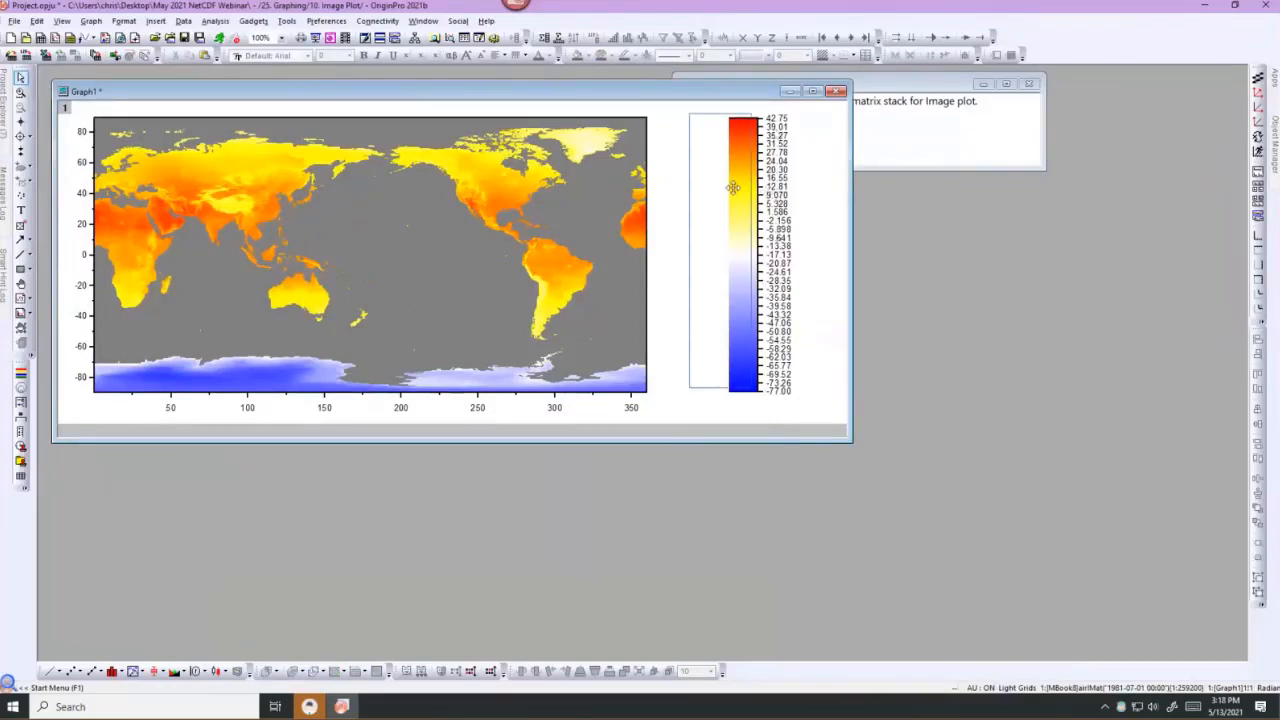
left_click_drag(721, 189, 709, 191)
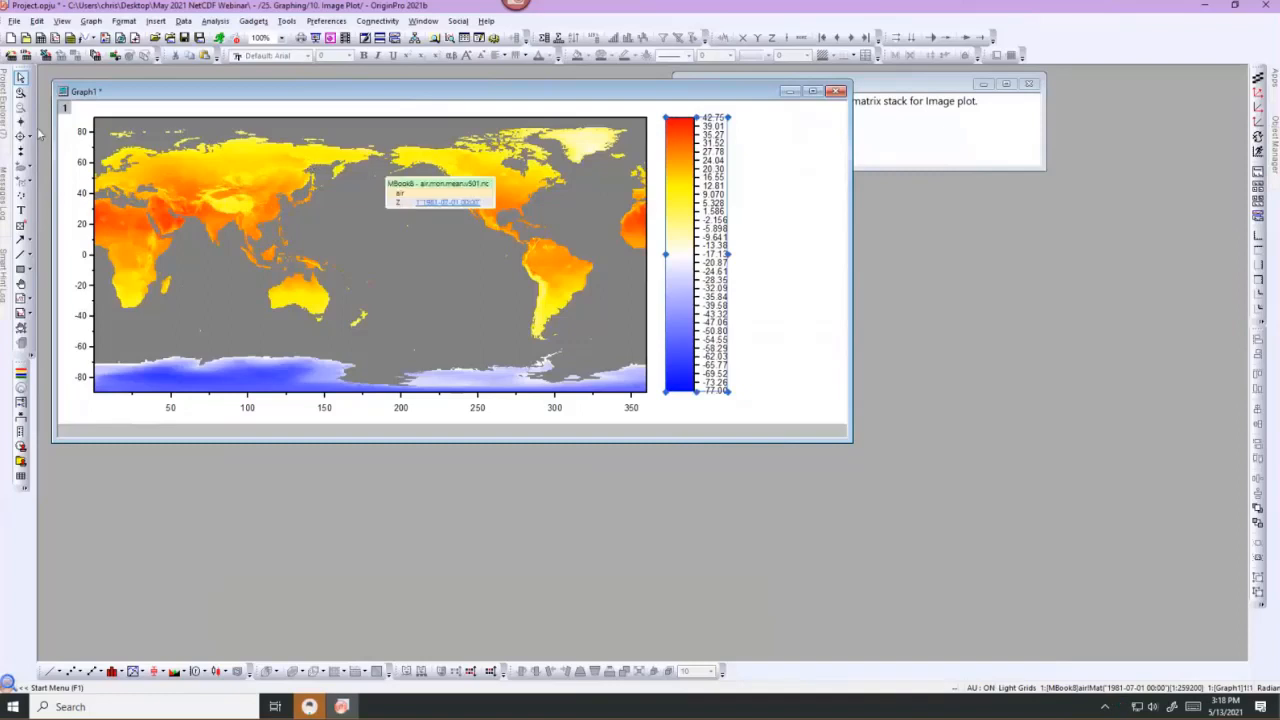
Open the 20. Adding Maps folder, then reposition and enlarge the Insert World Map graph window.
mouse_move(5, 132)
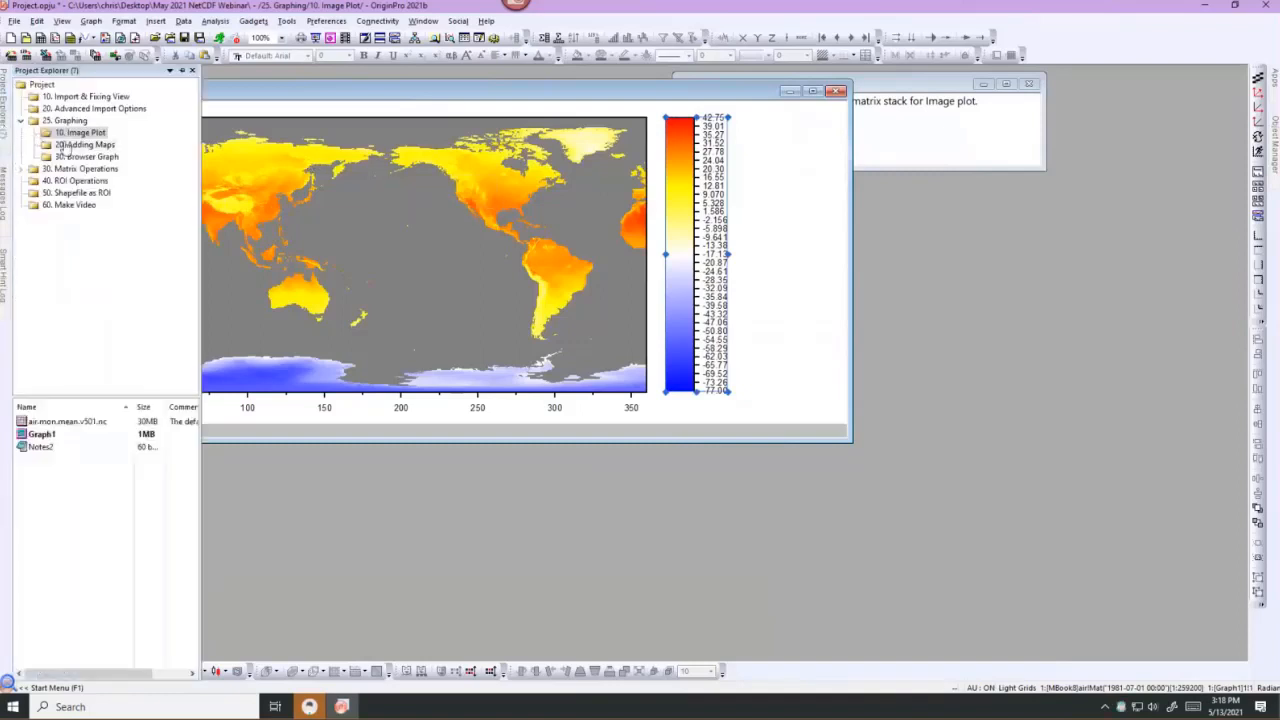
left_click(70, 146)
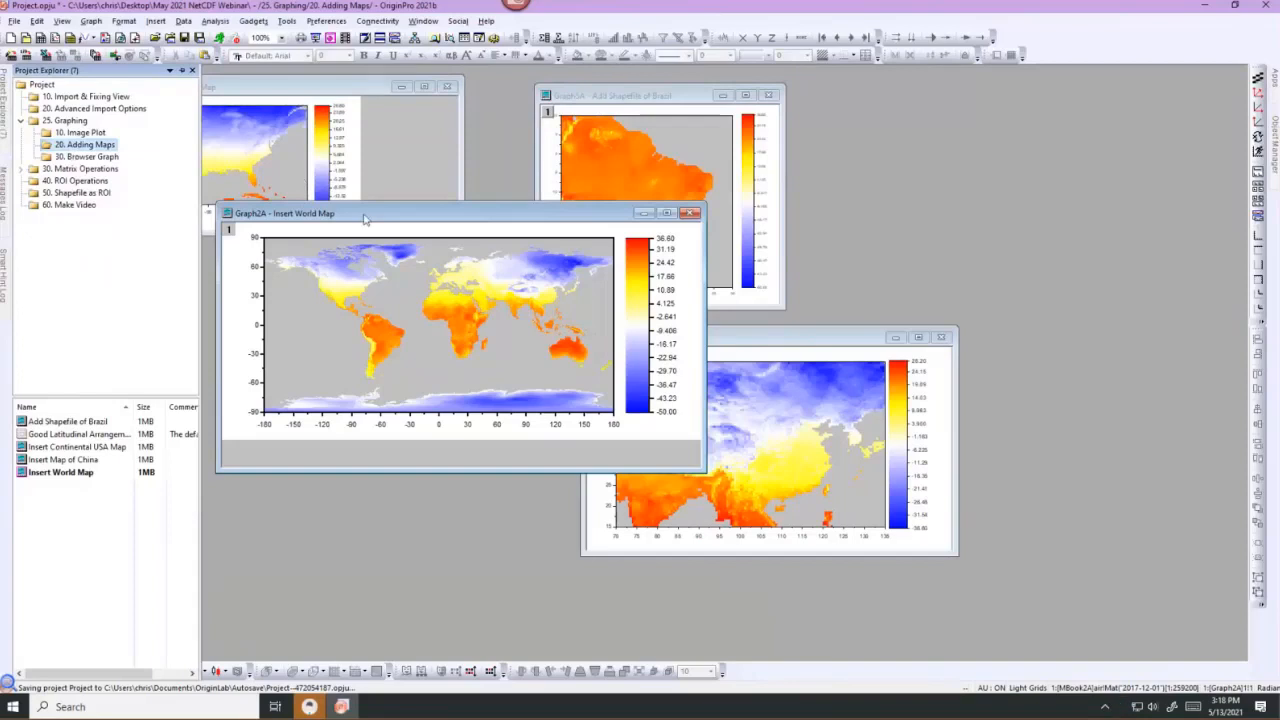
left_click_drag(365, 218, 222, 215)
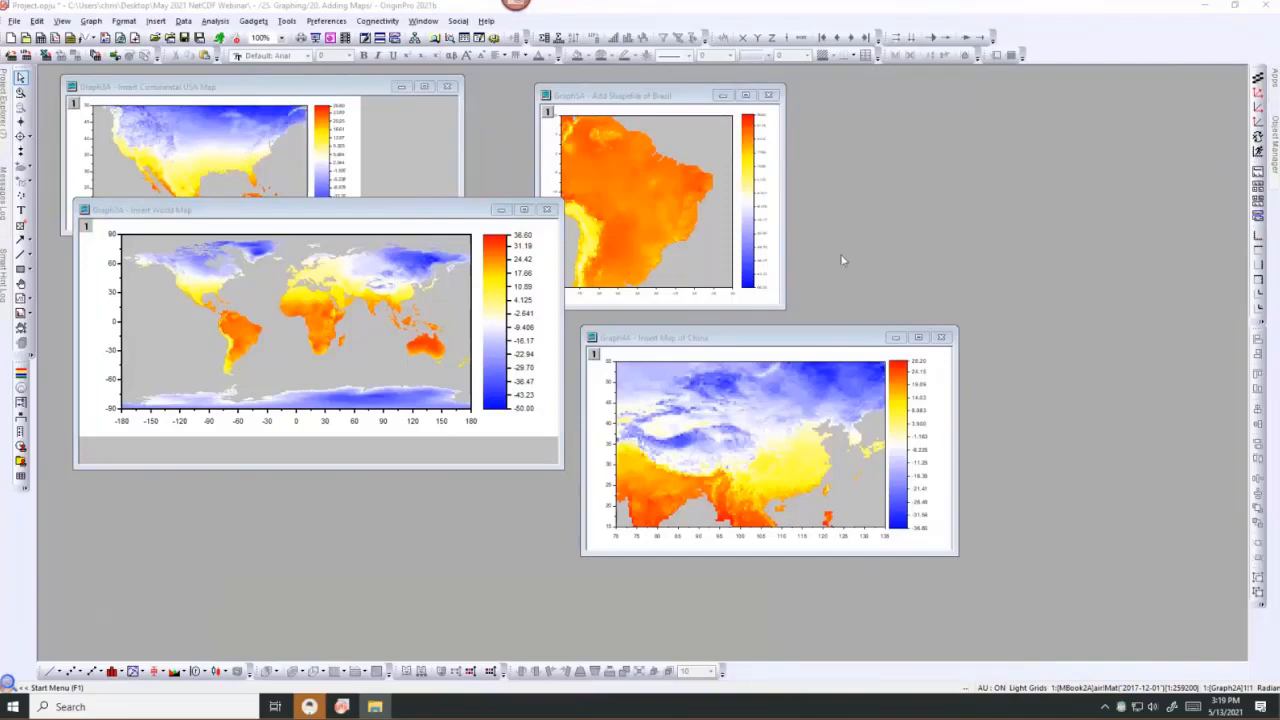
left_click_drag(385, 210, 393, 92)
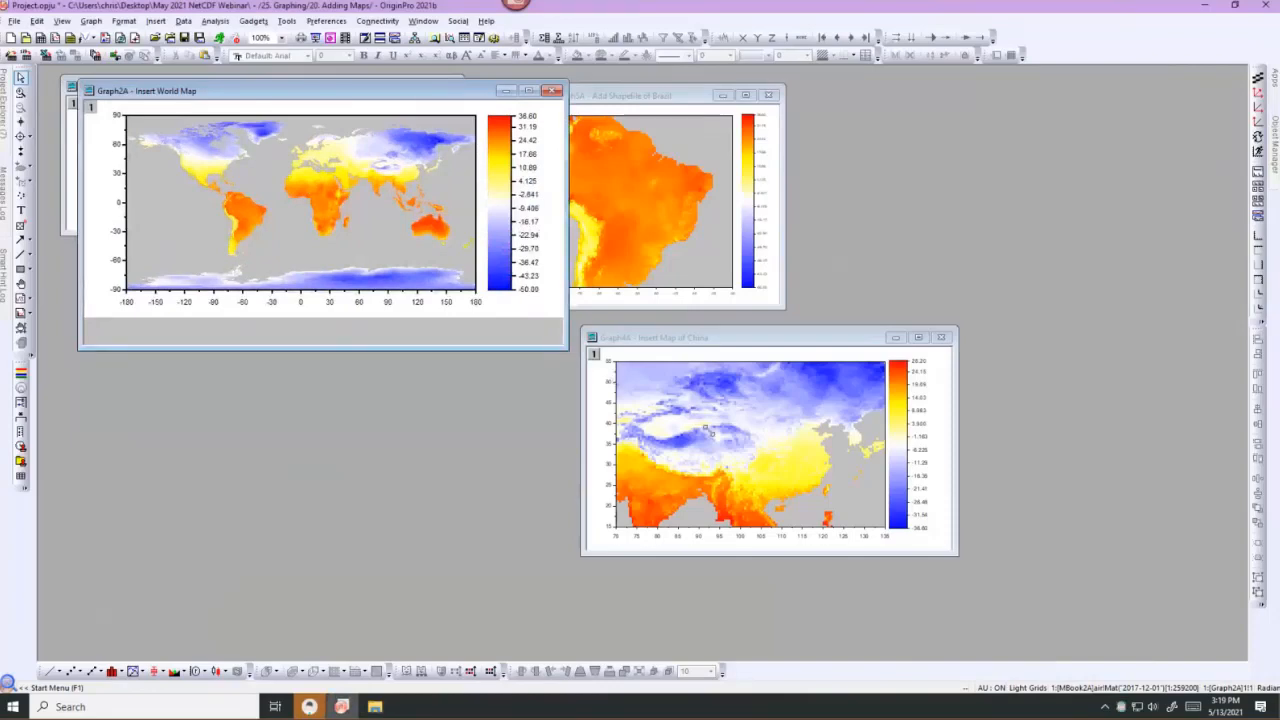
left_click_drag(781, 422, 785, 422)
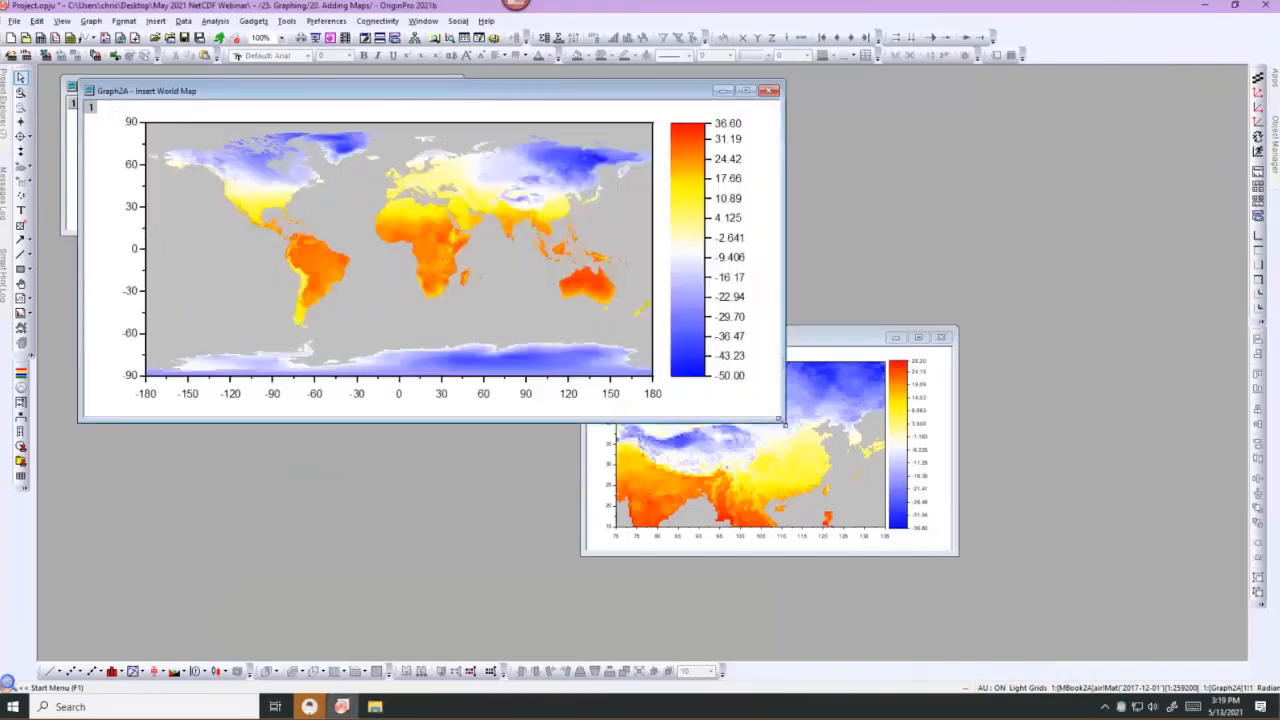
mouse_move(619, 354)
left_click_drag(360, 97, 343, 104)
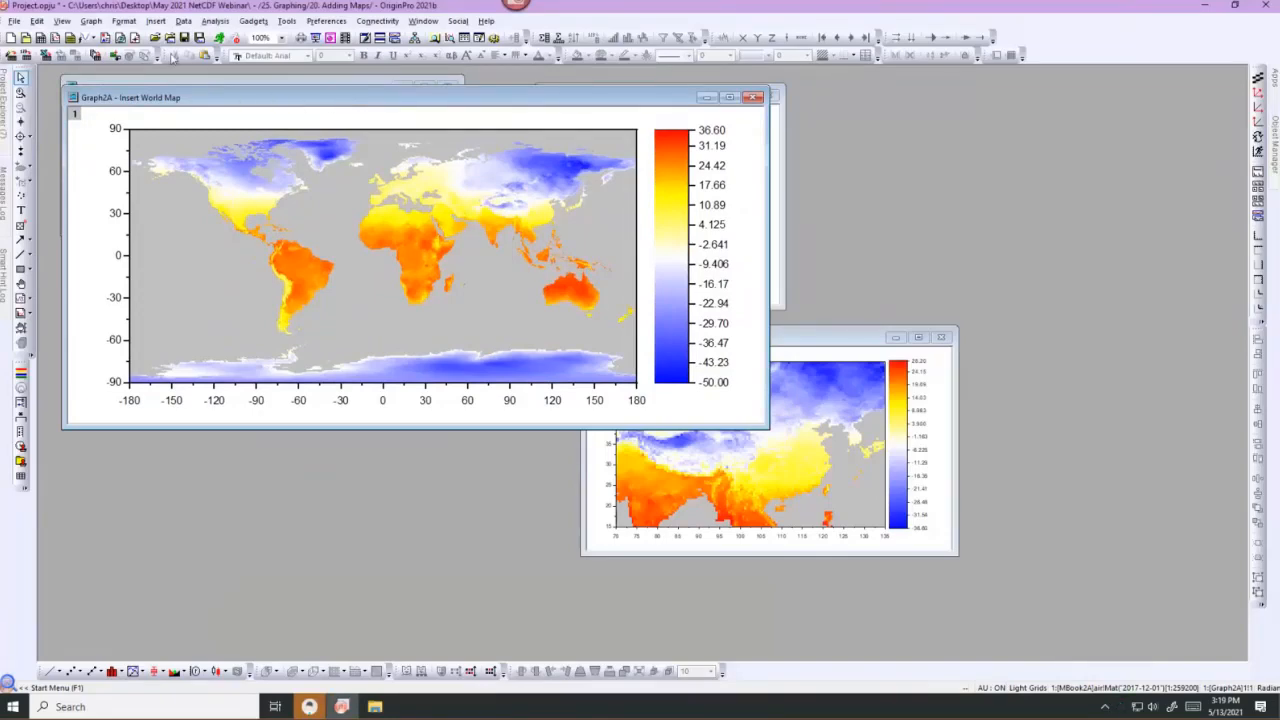
Insert the World Map outlines into the world temperature graph and move its window away from the other graphs.
left_click(155, 21)
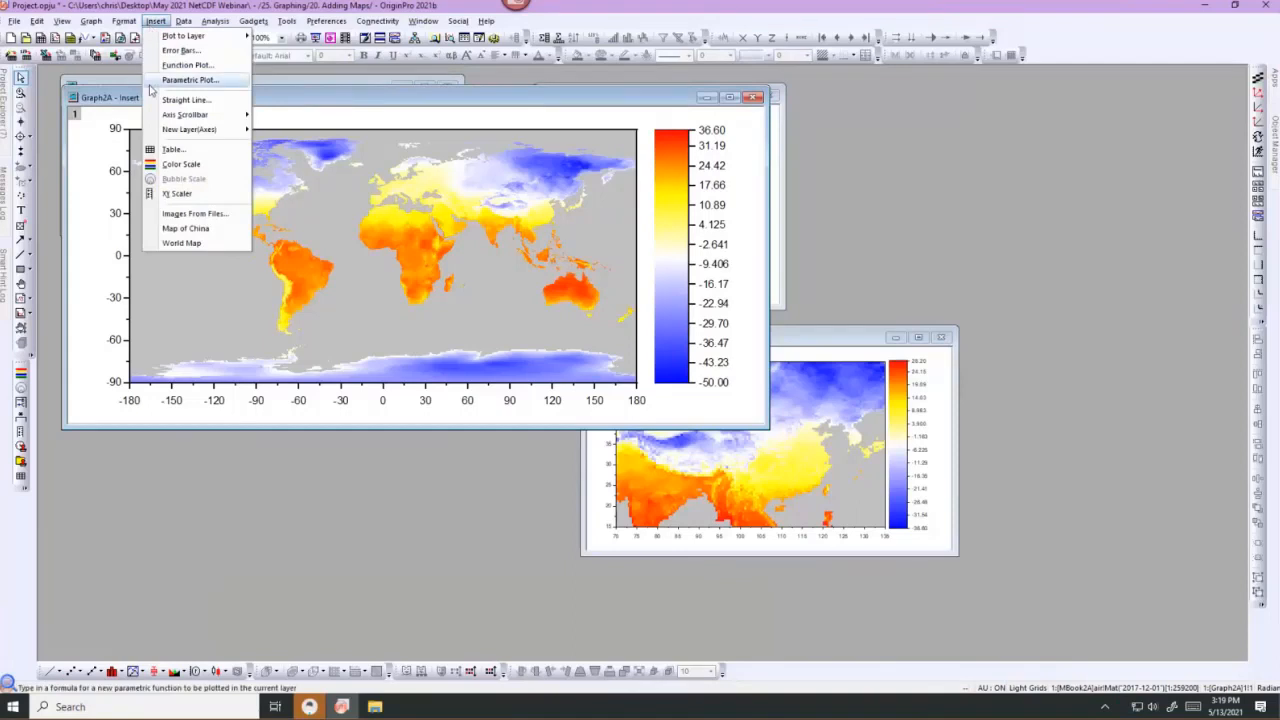
left_click(150, 238)
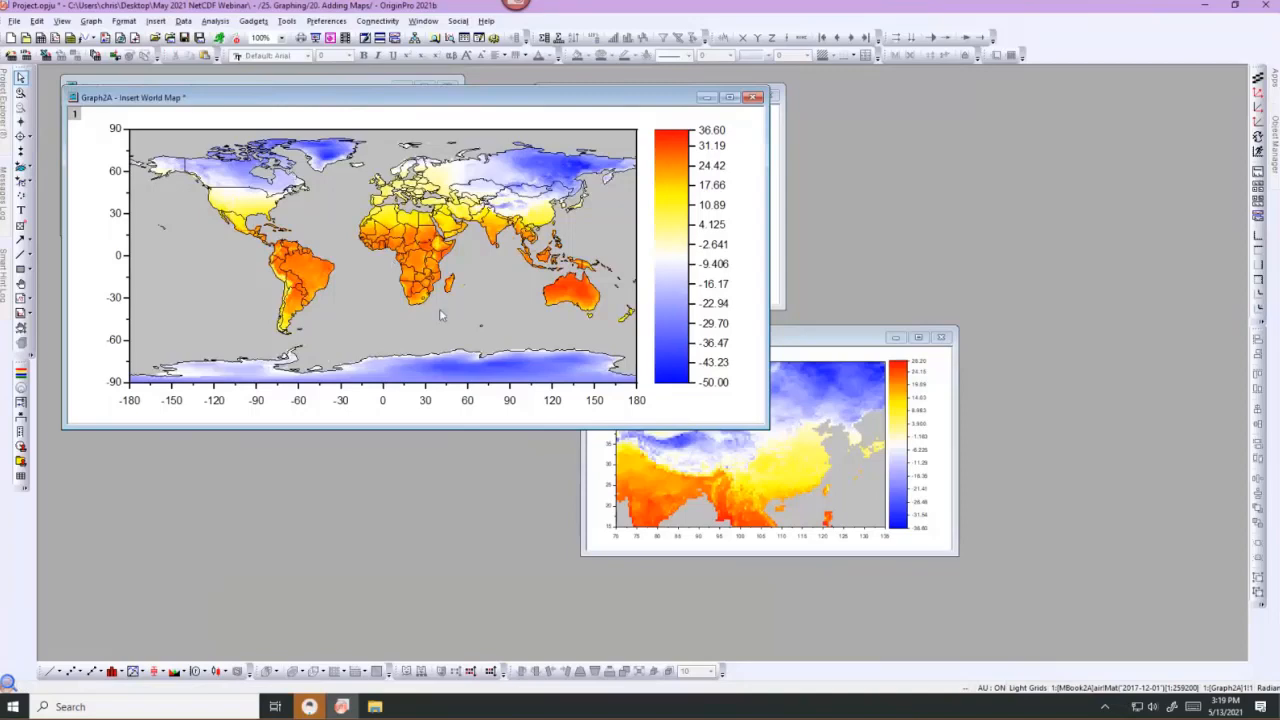
left_click_drag(440, 310, 508, 377)
Insert the Map of China outlines into the Insert Map of China graph and enlarge its repositioned window.
left_click(658, 338)
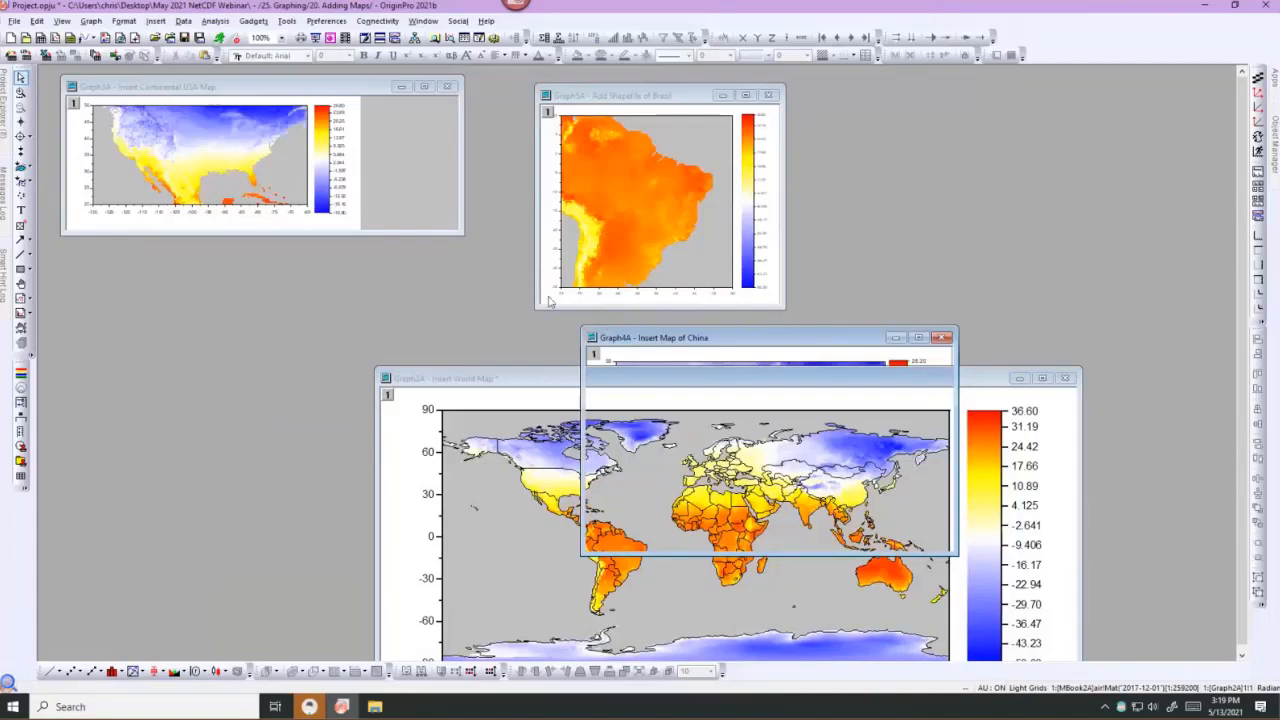
left_click_drag(372, 236, 160, 207)
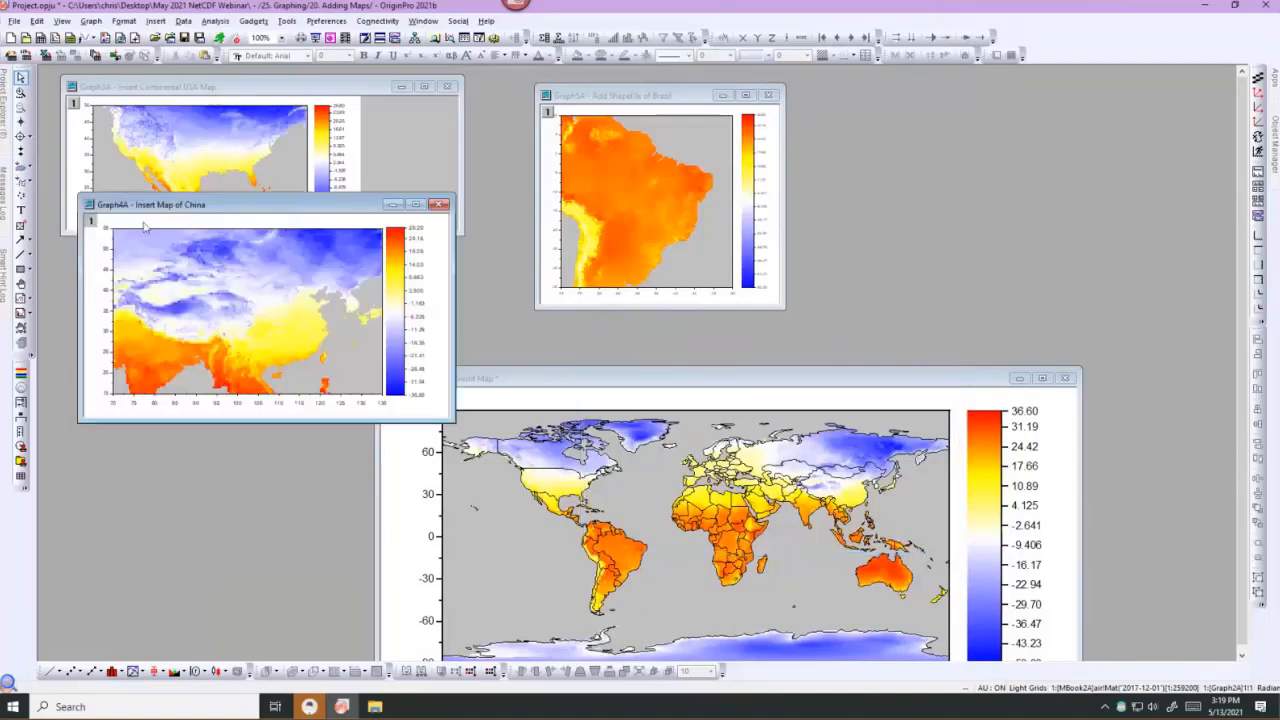
left_click(158, 21)
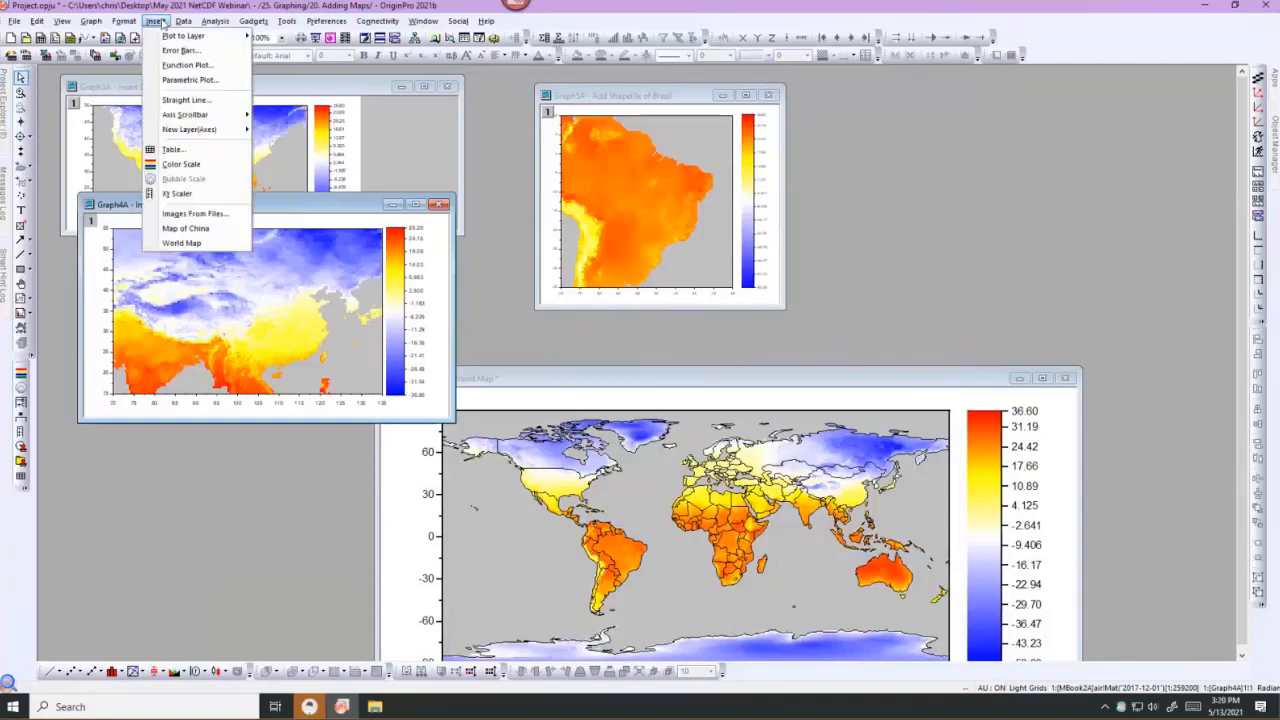
left_click(166, 227)
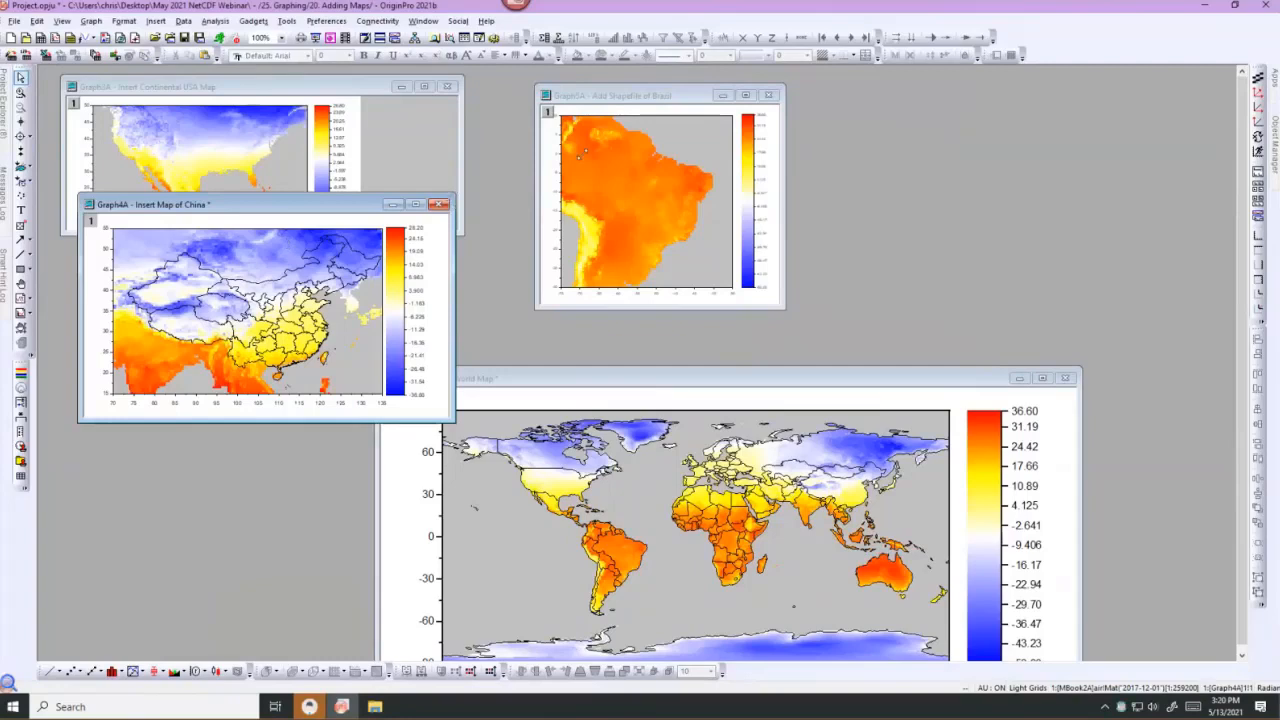
left_click_drag(453, 194, 644, 105)
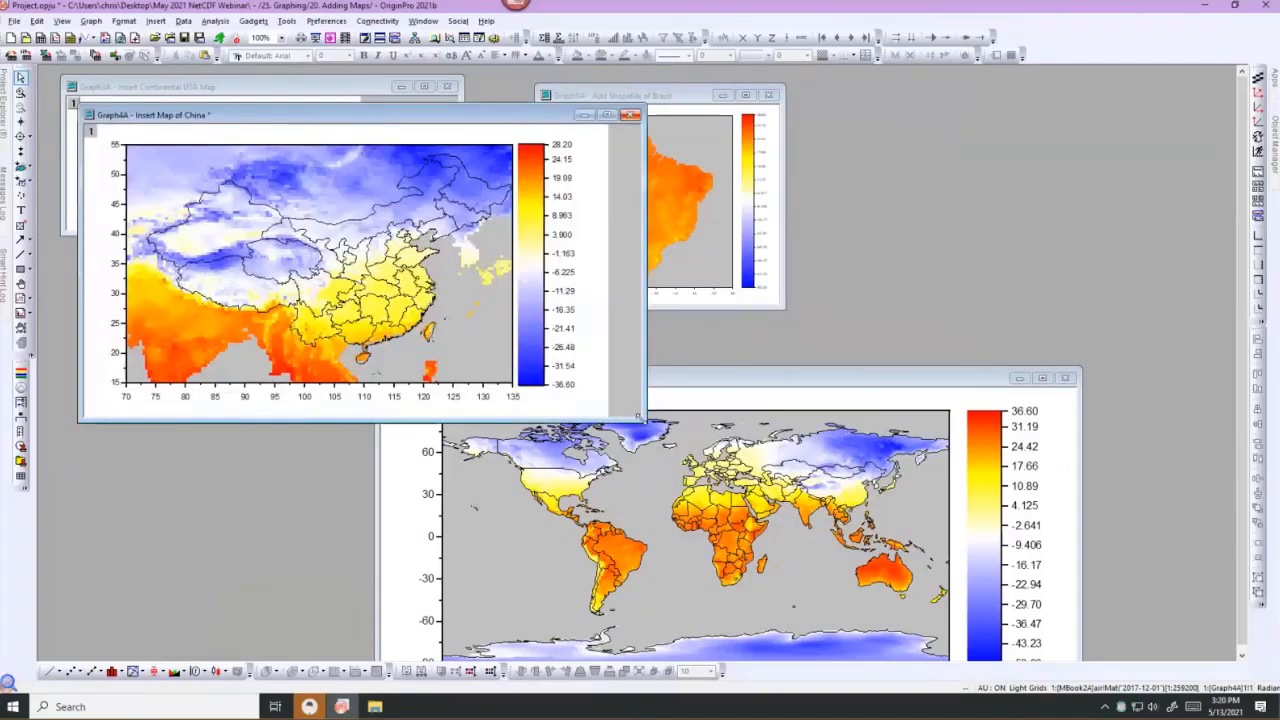
left_click_drag(645, 420, 717, 491)
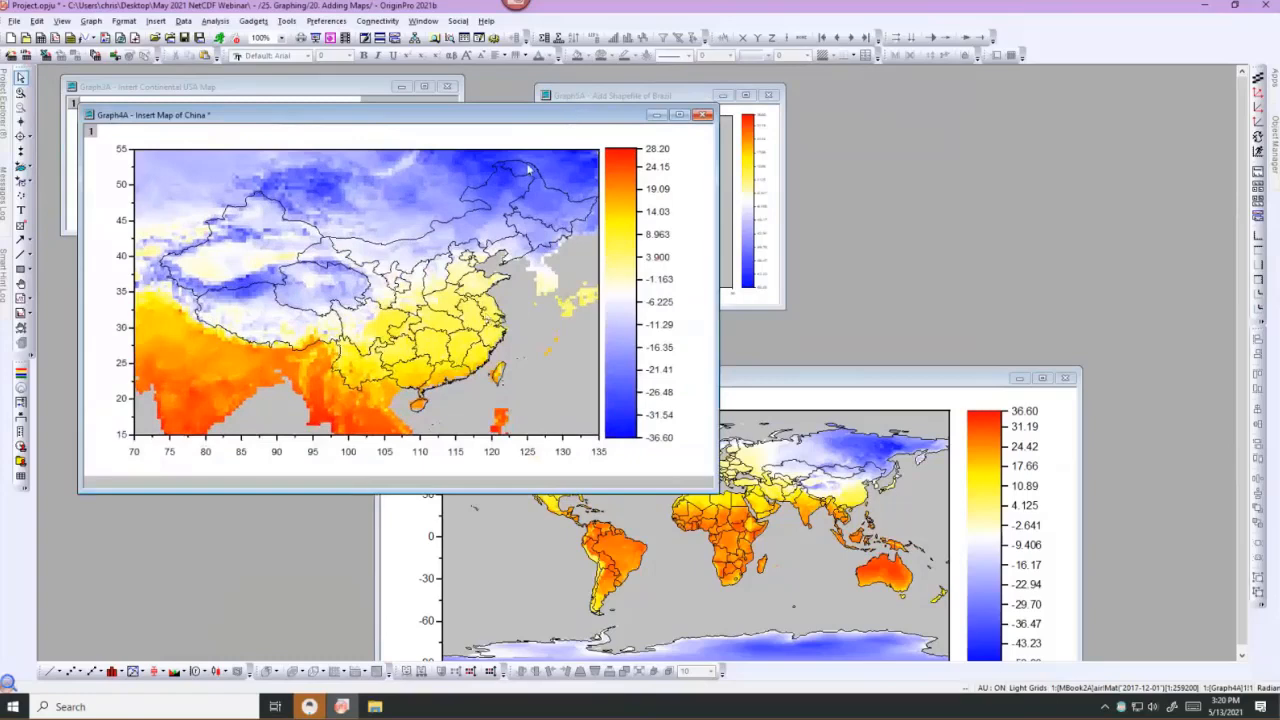
Set the China map's boundary lines to light gray with a thickness of 1.5.
left_click(394, 249)
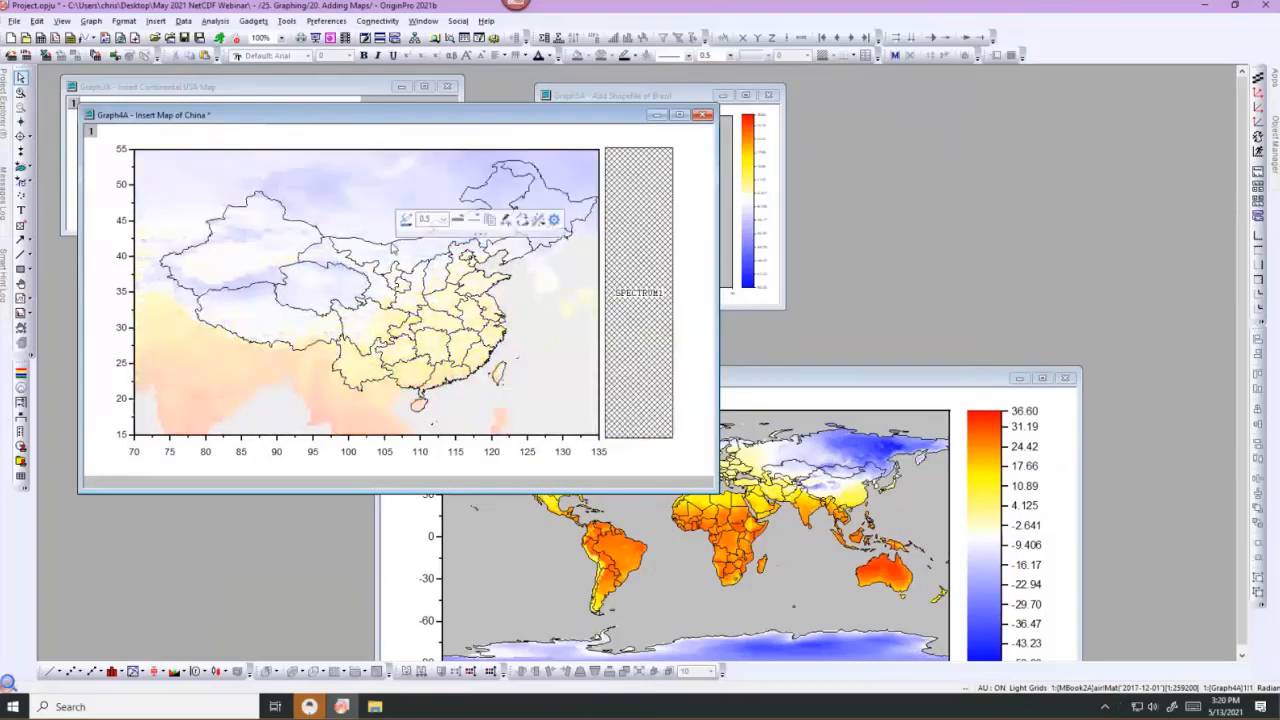
left_click(405, 220)
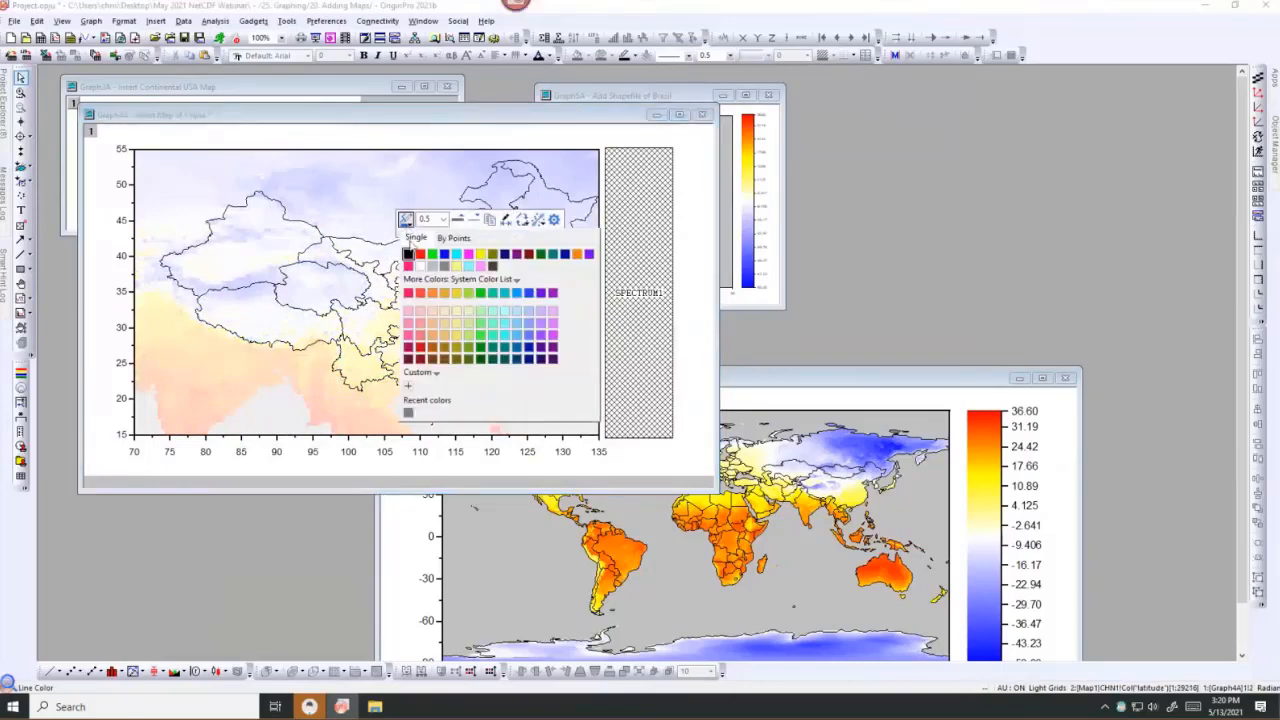
left_click(432, 265)
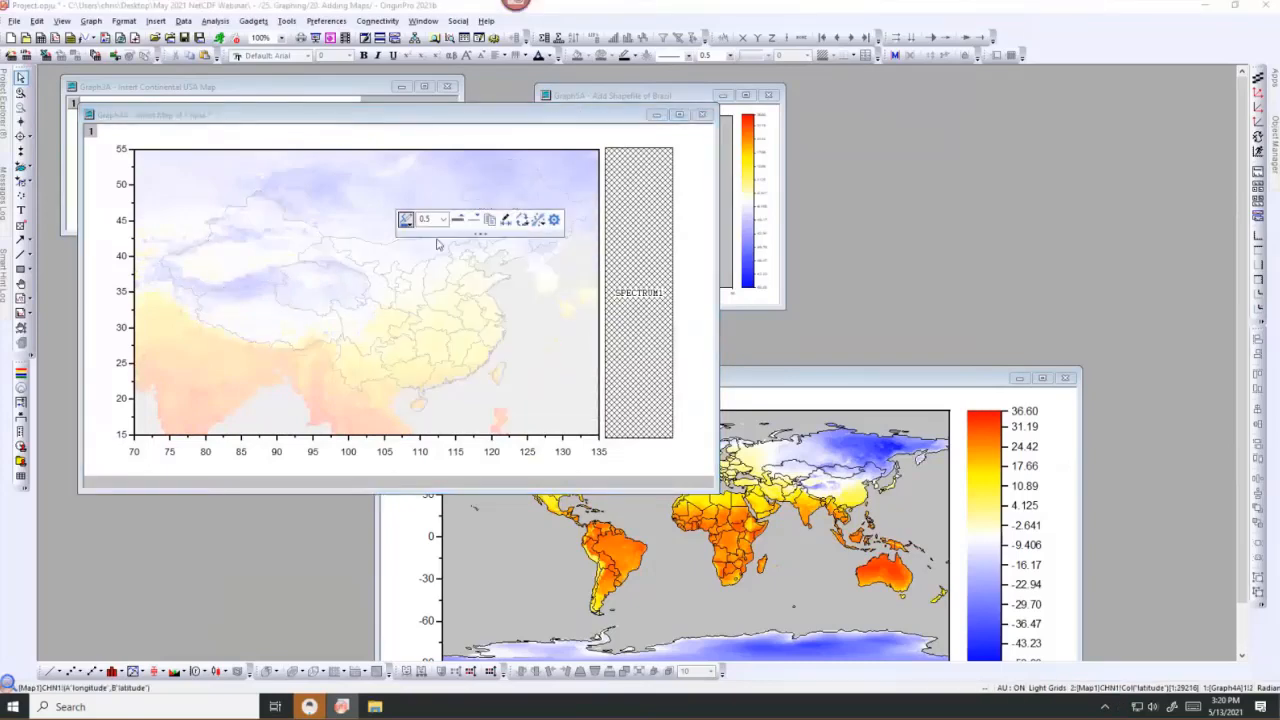
left_click(426, 220)
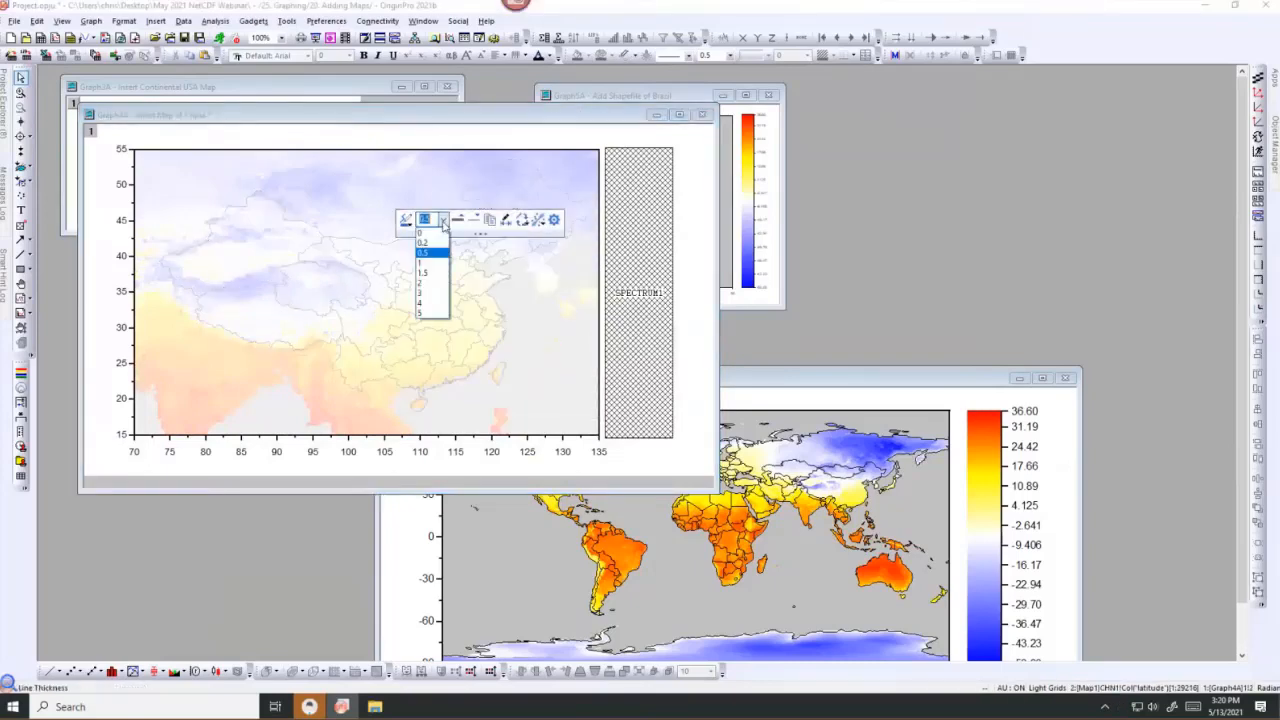
left_click(428, 274)
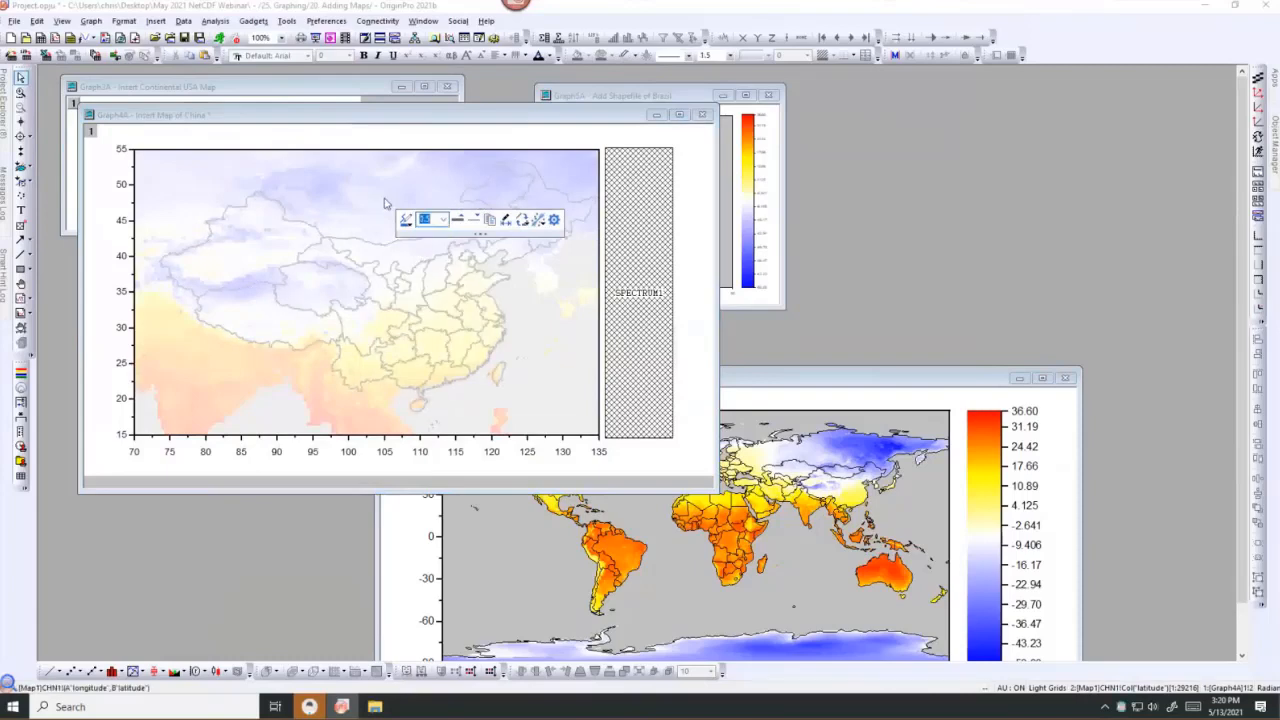
left_click(383, 141)
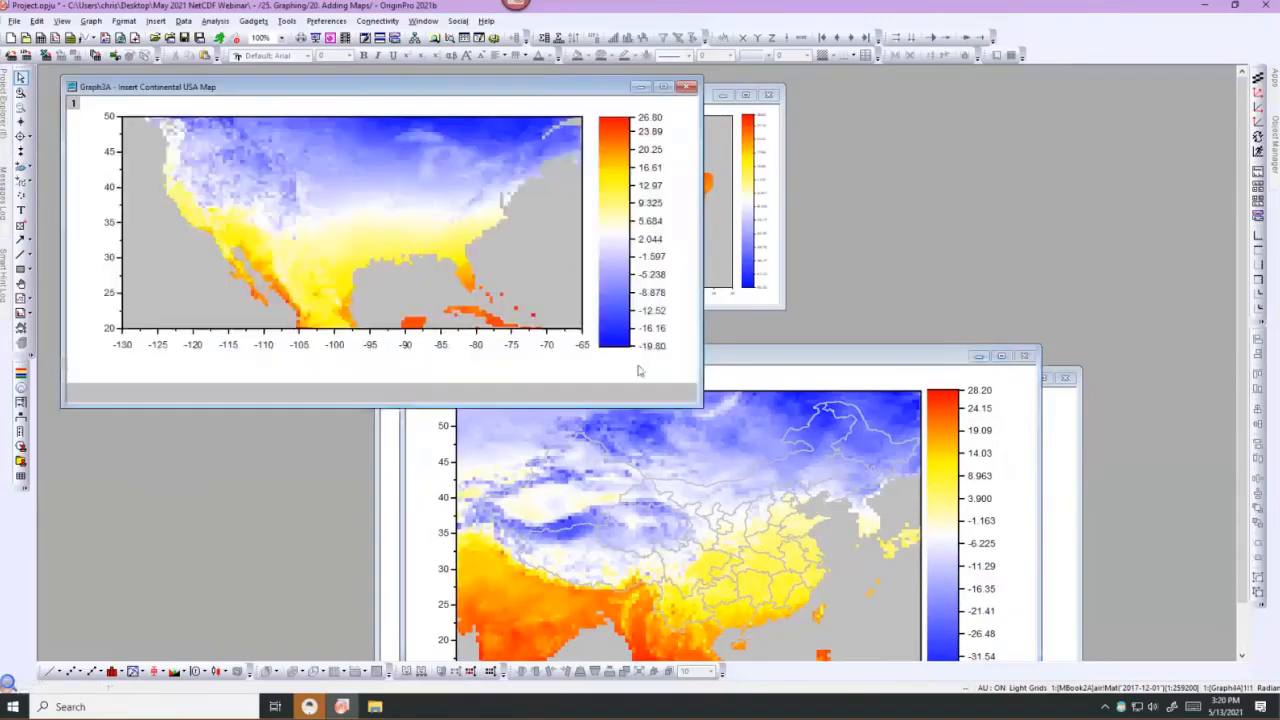
Insert the Continental USA Map outlines into the Insert Continental USA Map graph.
left_click(155, 21)
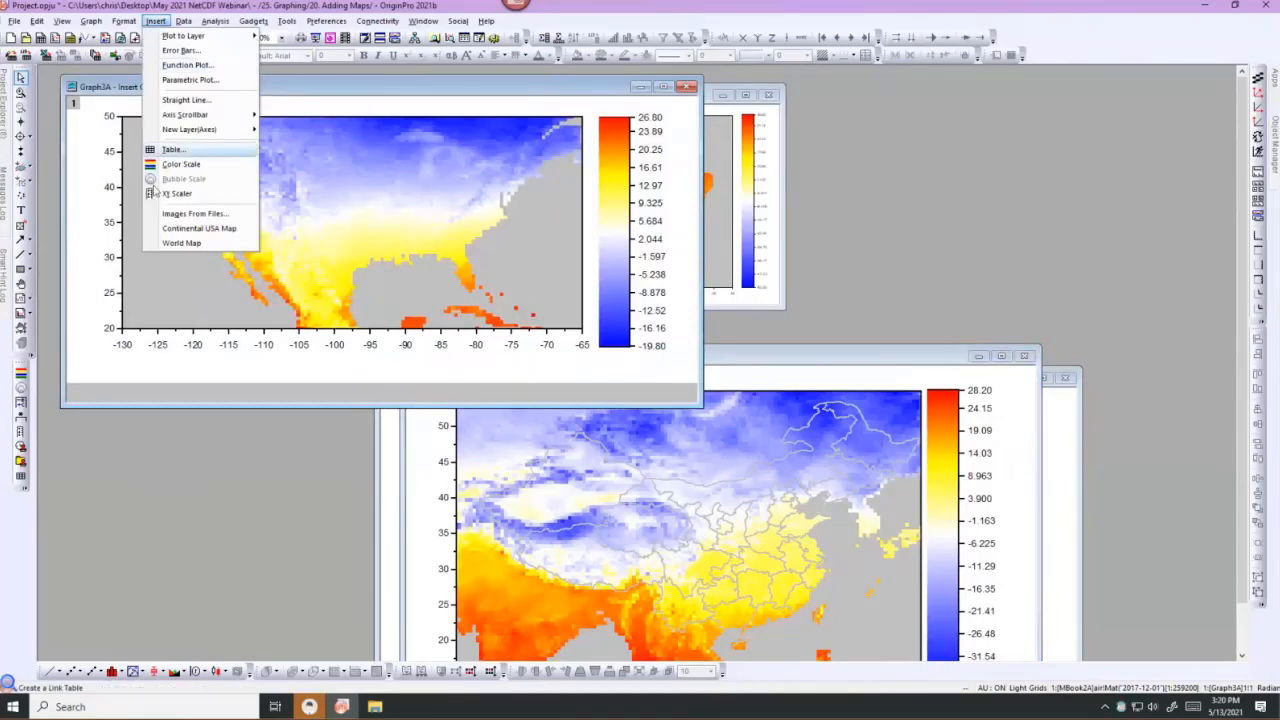
left_click(160, 228)
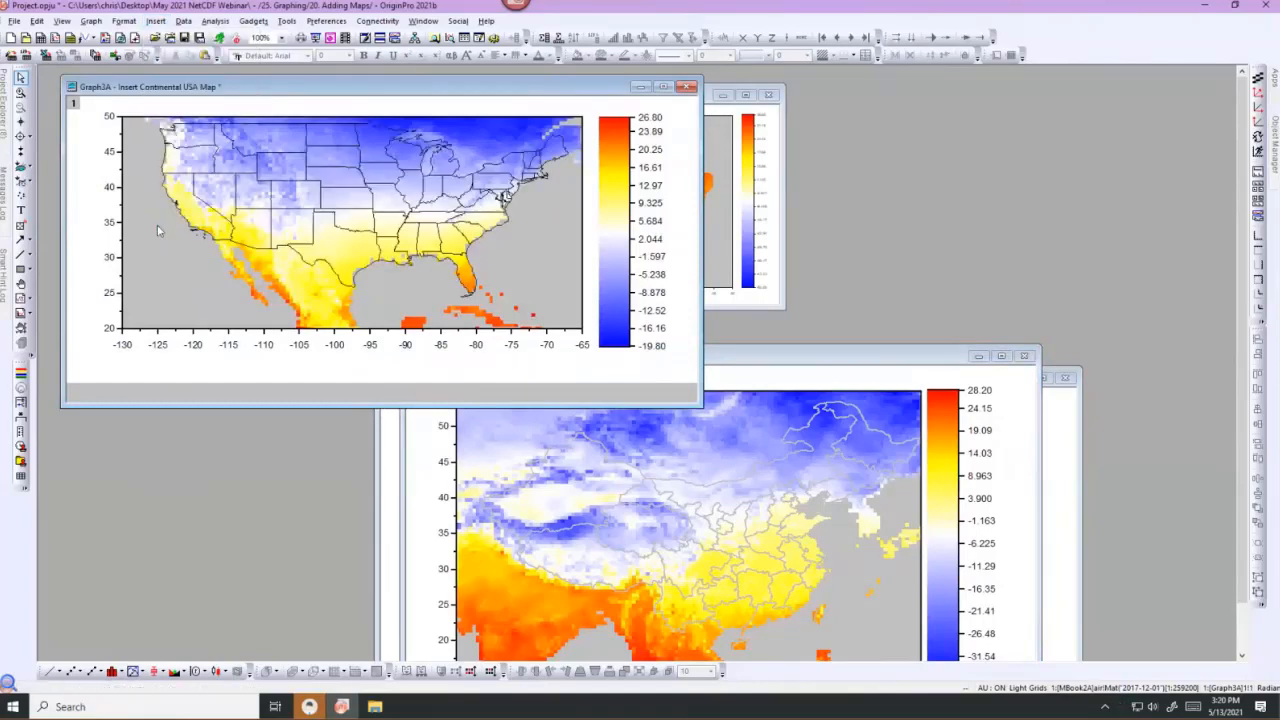
mouse_move(157, 231)
Fill the area outside the Continental USA outlines using Fill Area Under Curve with Fill Shapes by Reverse Orientation.
mouse_move(533, 204)
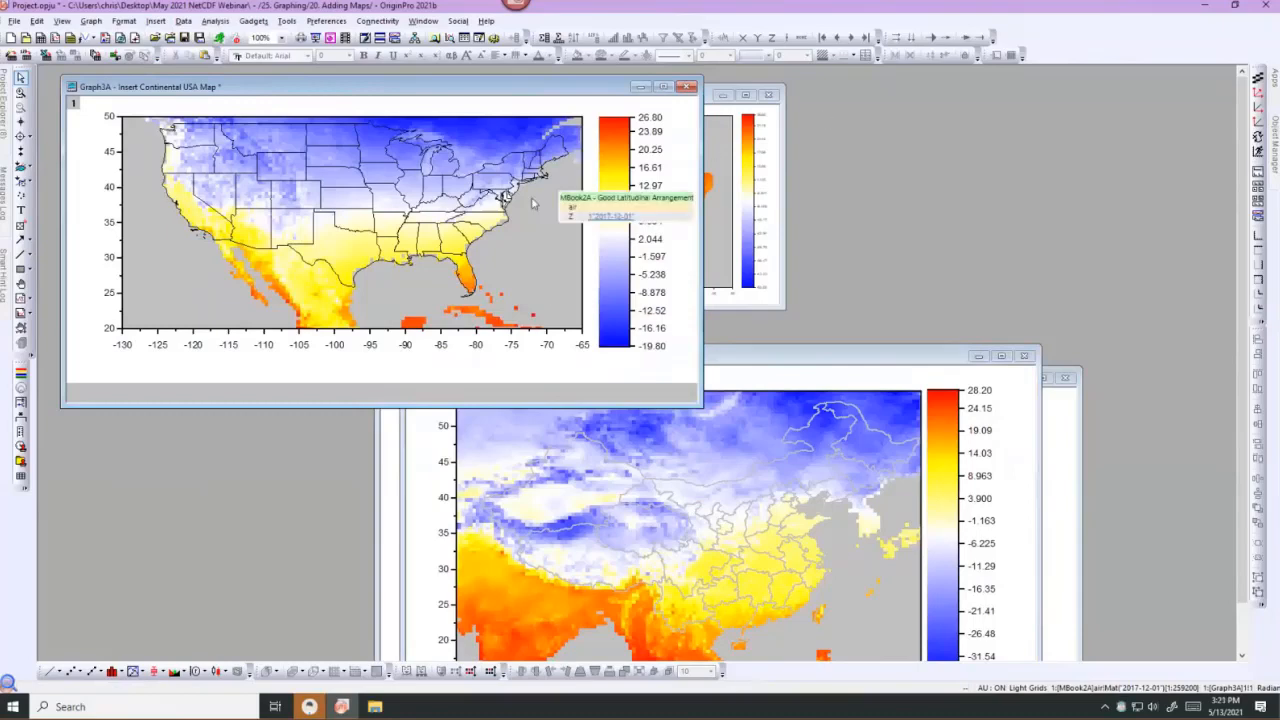
double_click(533, 204)
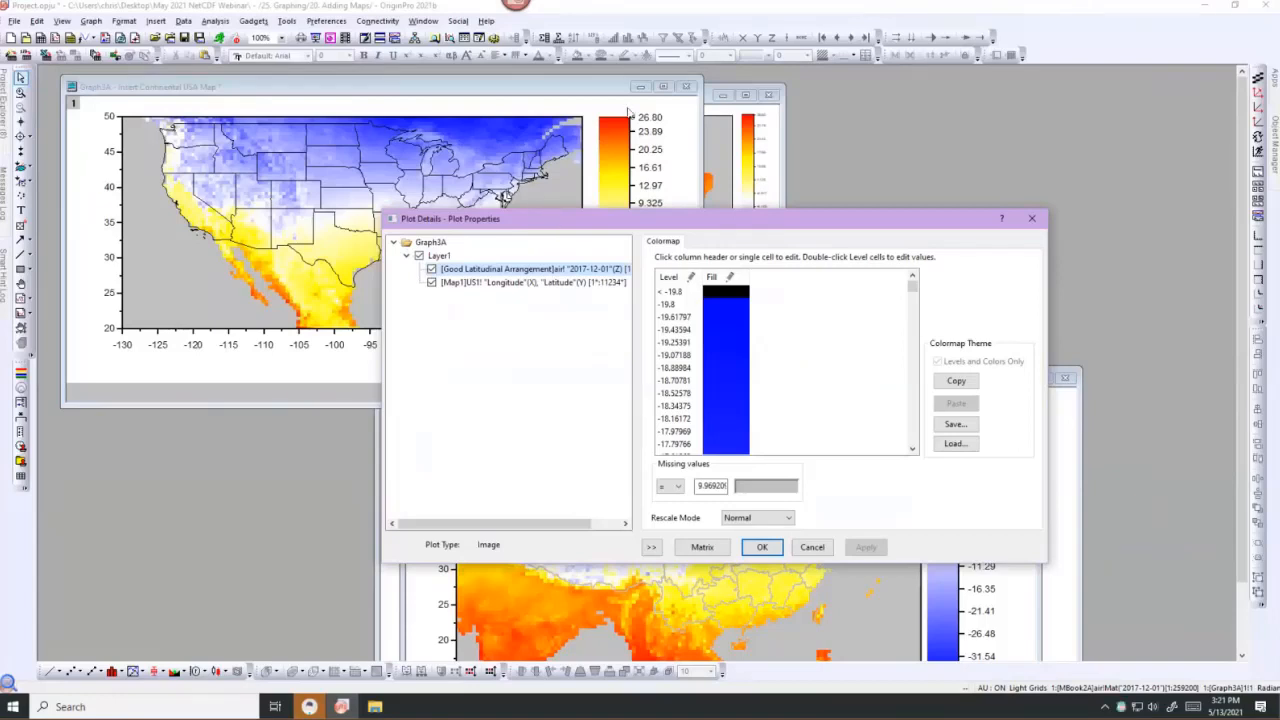
left_click_drag(547, 220, 629, 112)
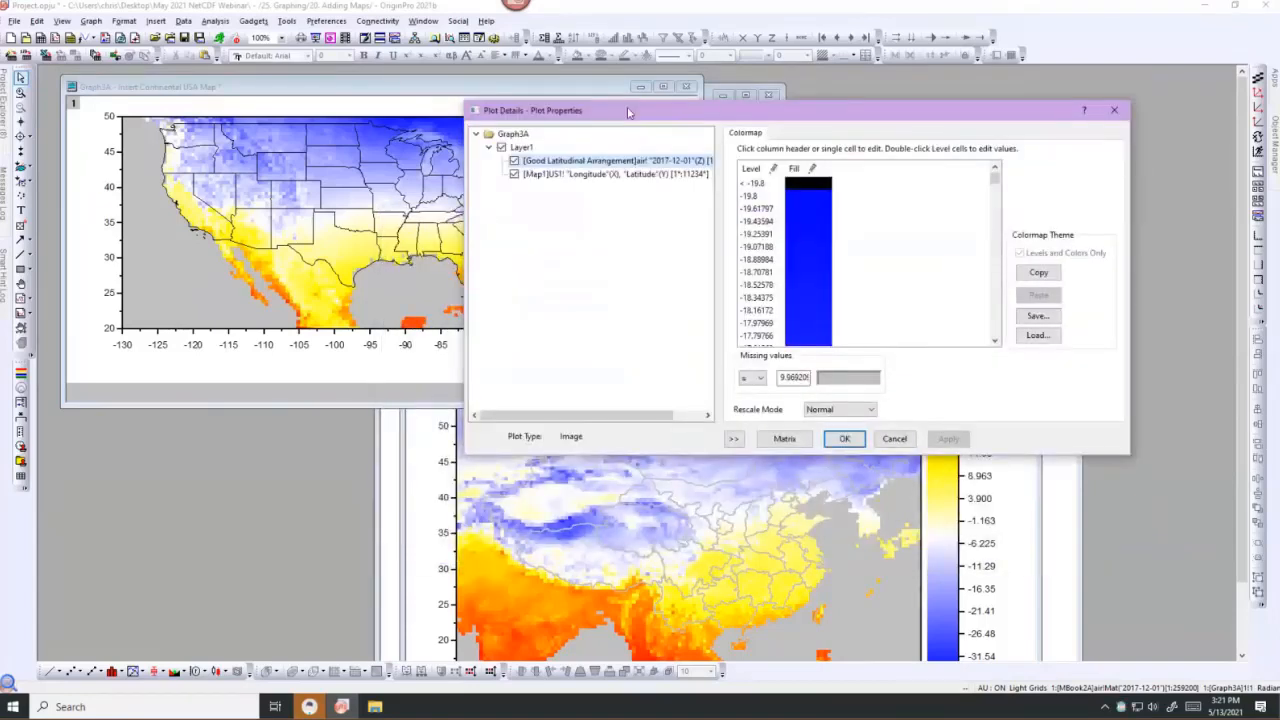
left_click(579, 176)
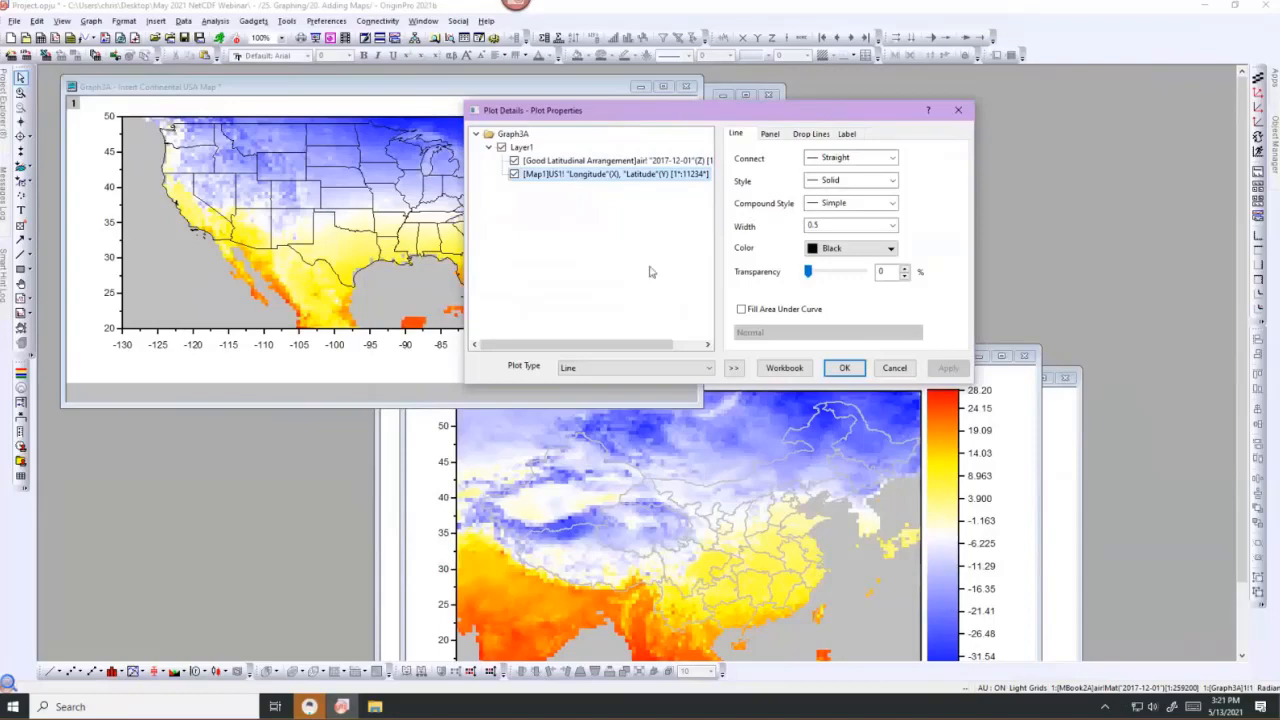
left_click(741, 310)
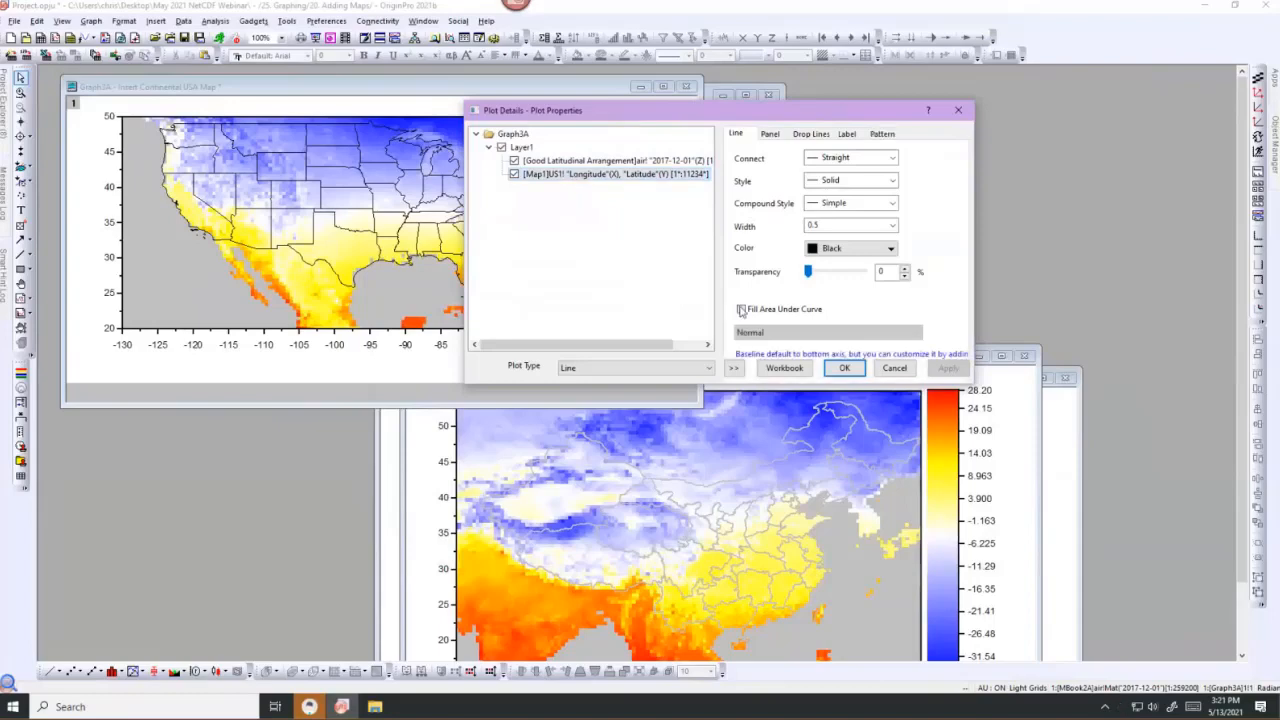
left_click(750, 333)
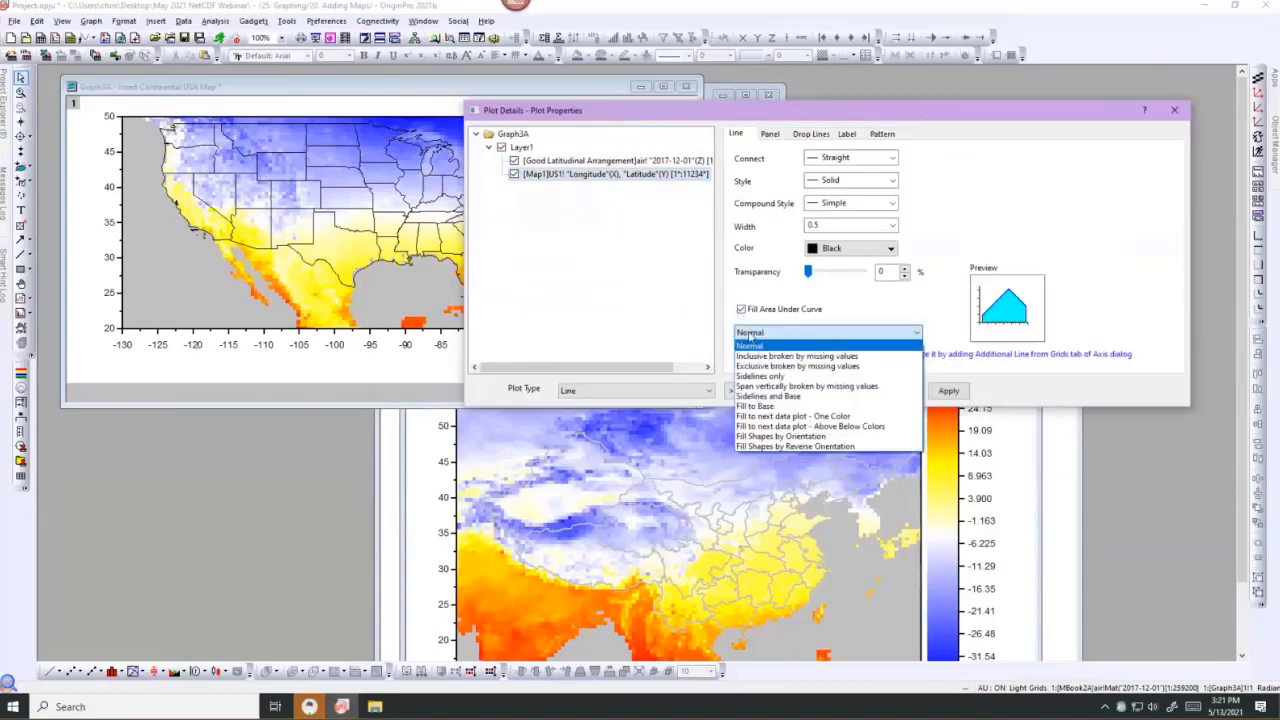
left_click(757, 449)
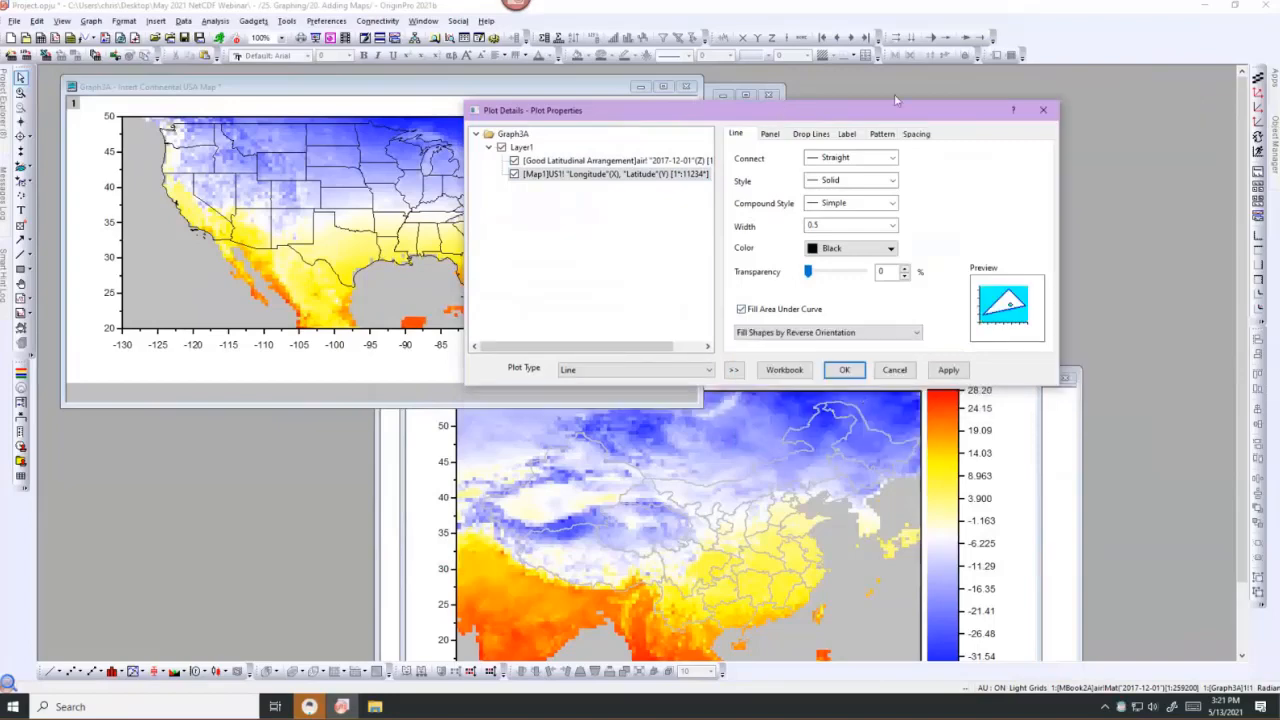
left_click_drag(894, 108, 1011, 90)
left_click(1066, 352)
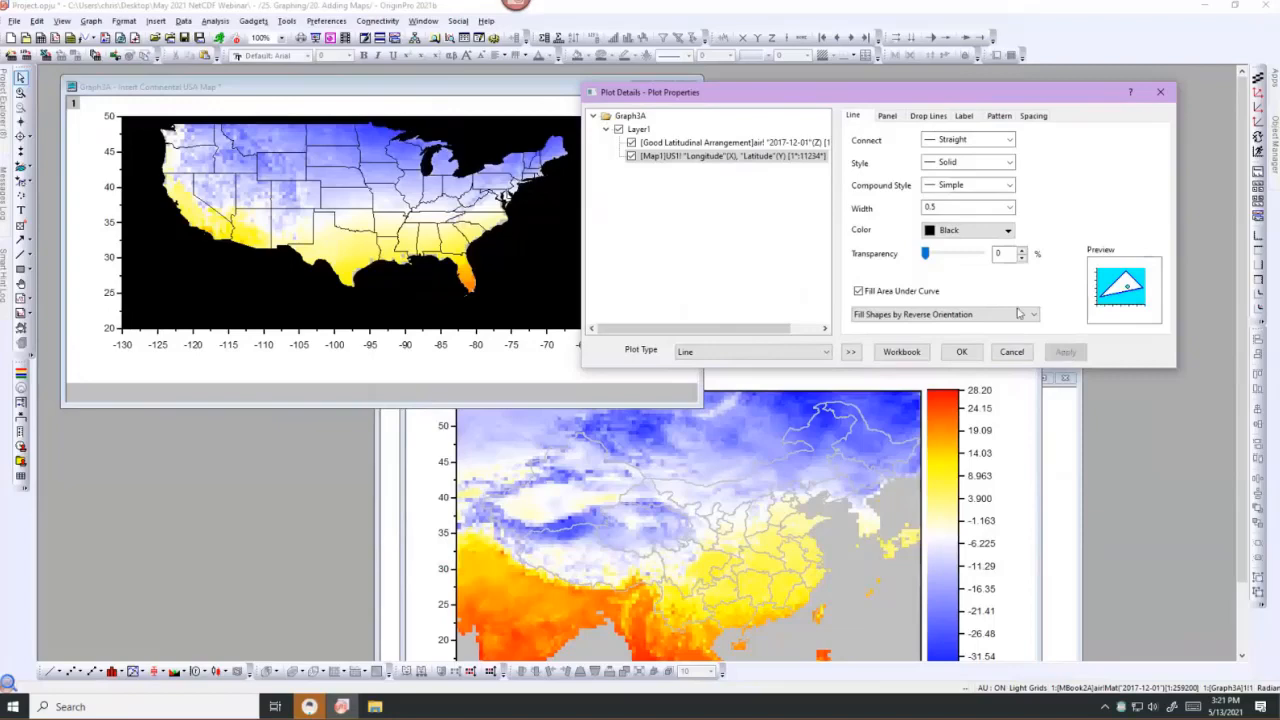
Set the fill color around the USA map outlines to LT Gray.
left_click(997, 119)
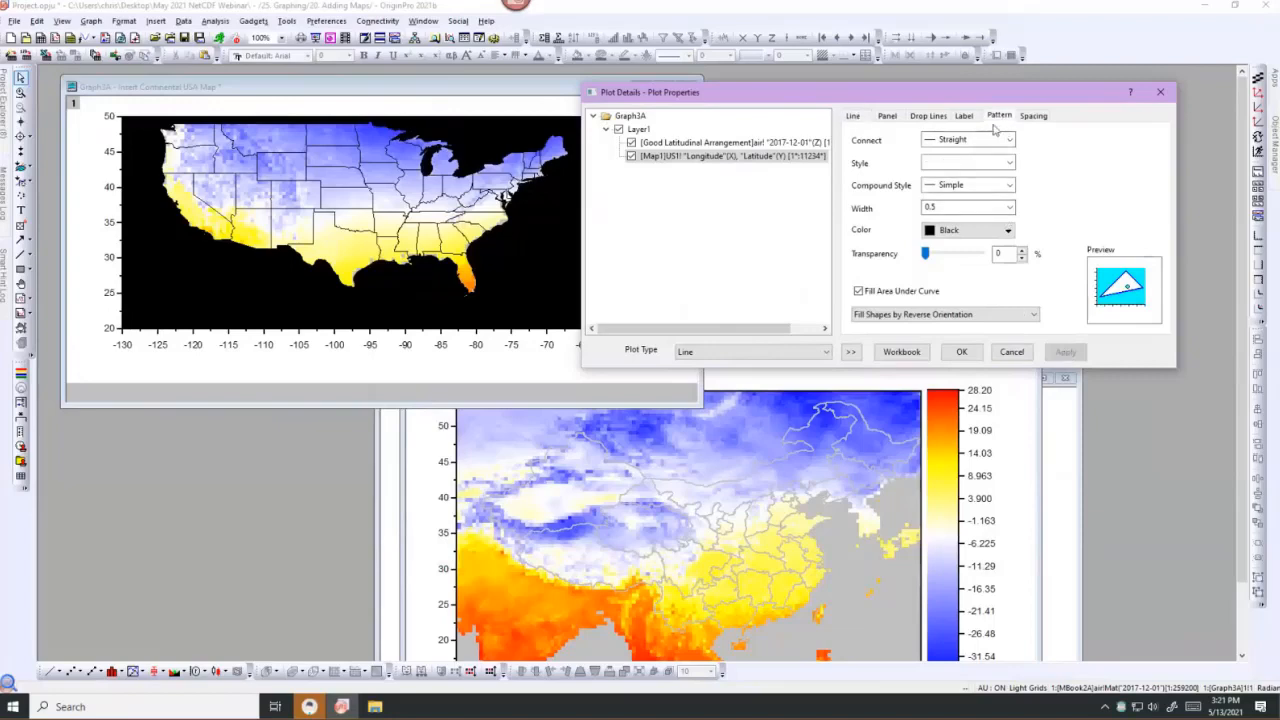
left_click(956, 313)
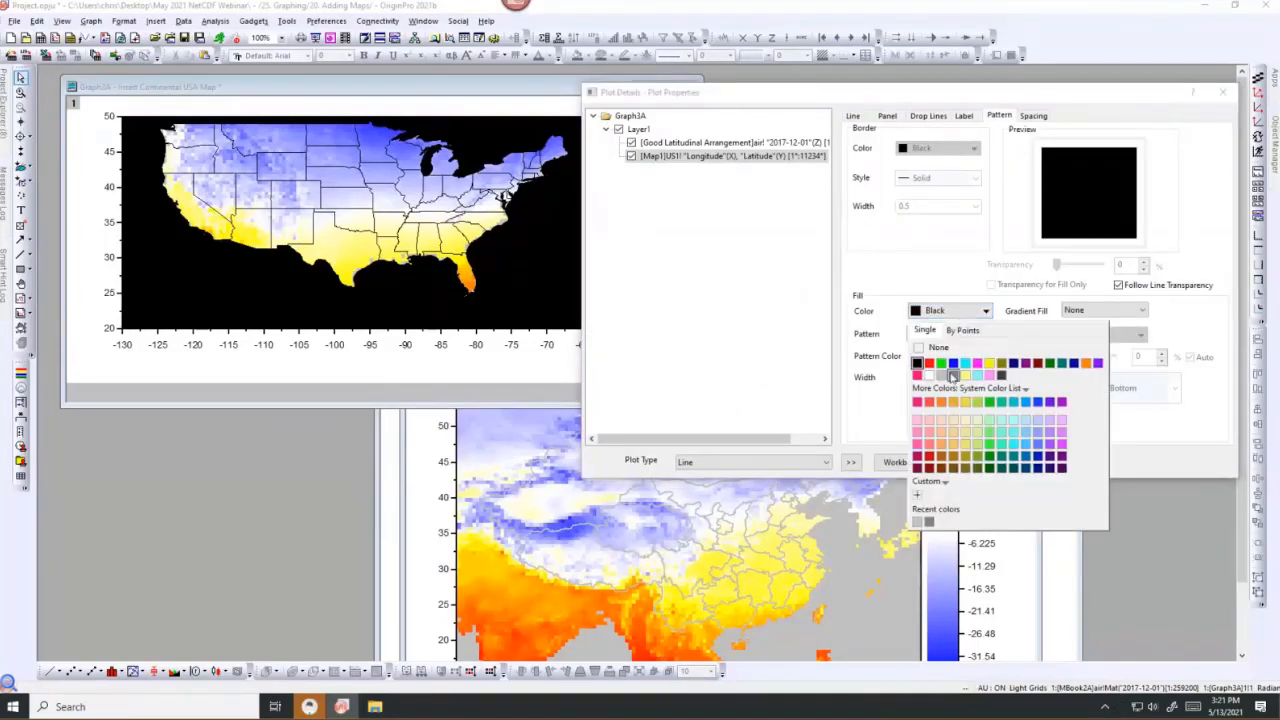
left_click(953, 376)
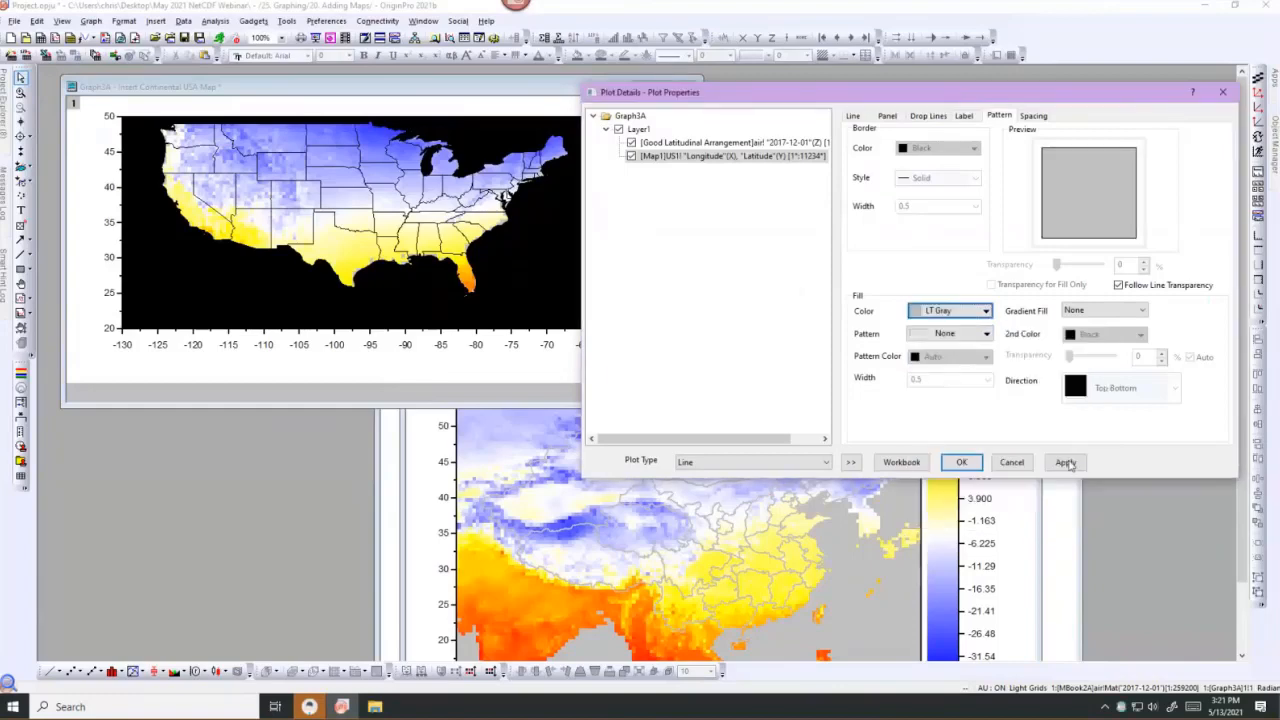
left_click(1066, 462)
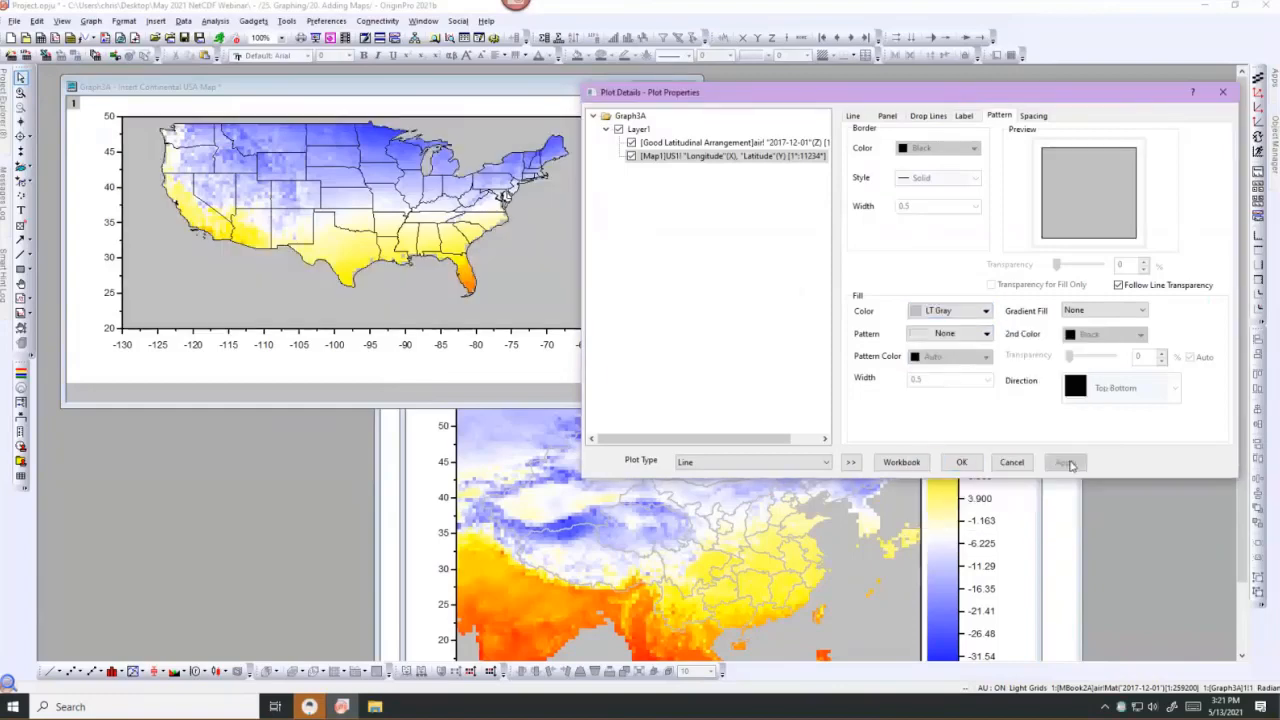
left_click(963, 463)
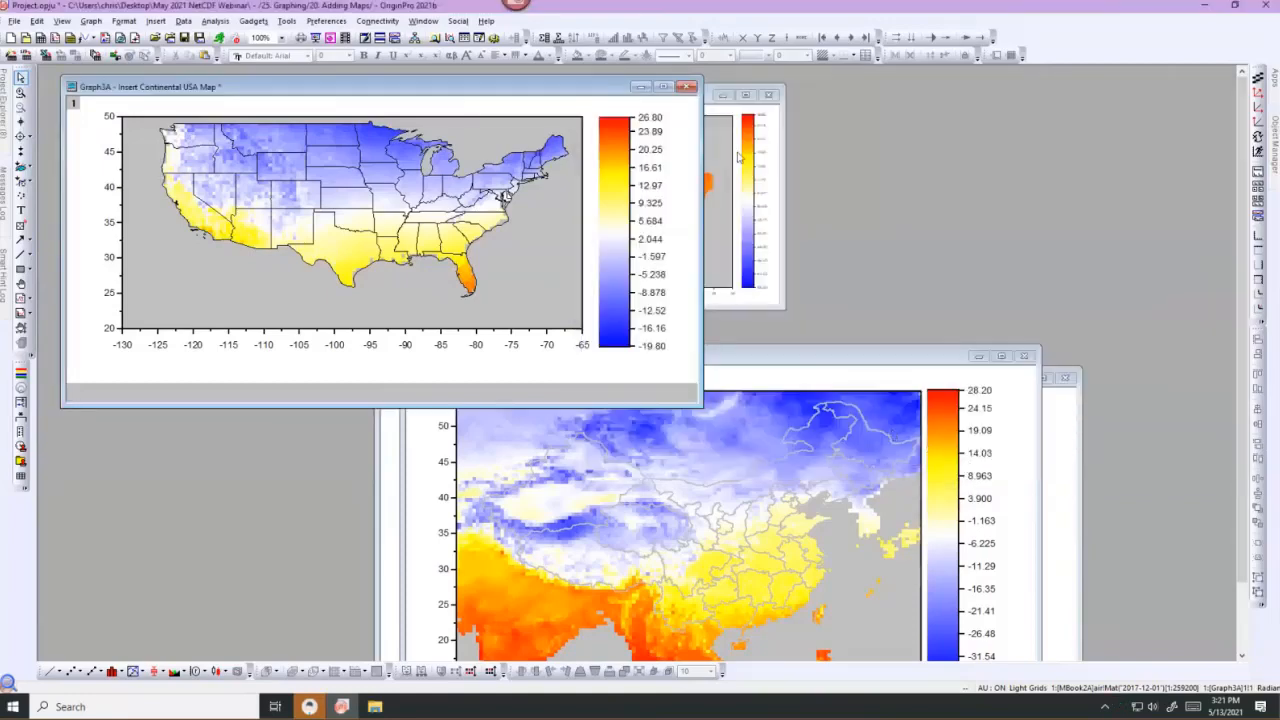
Minimize the USA map graph, then enlarge and reposition the Add Shapefile of Brazil graph window.
left_click(640, 87)
left_click_drag(640, 87, 298, 73)
left_click_drag(437, 292, 690, 459)
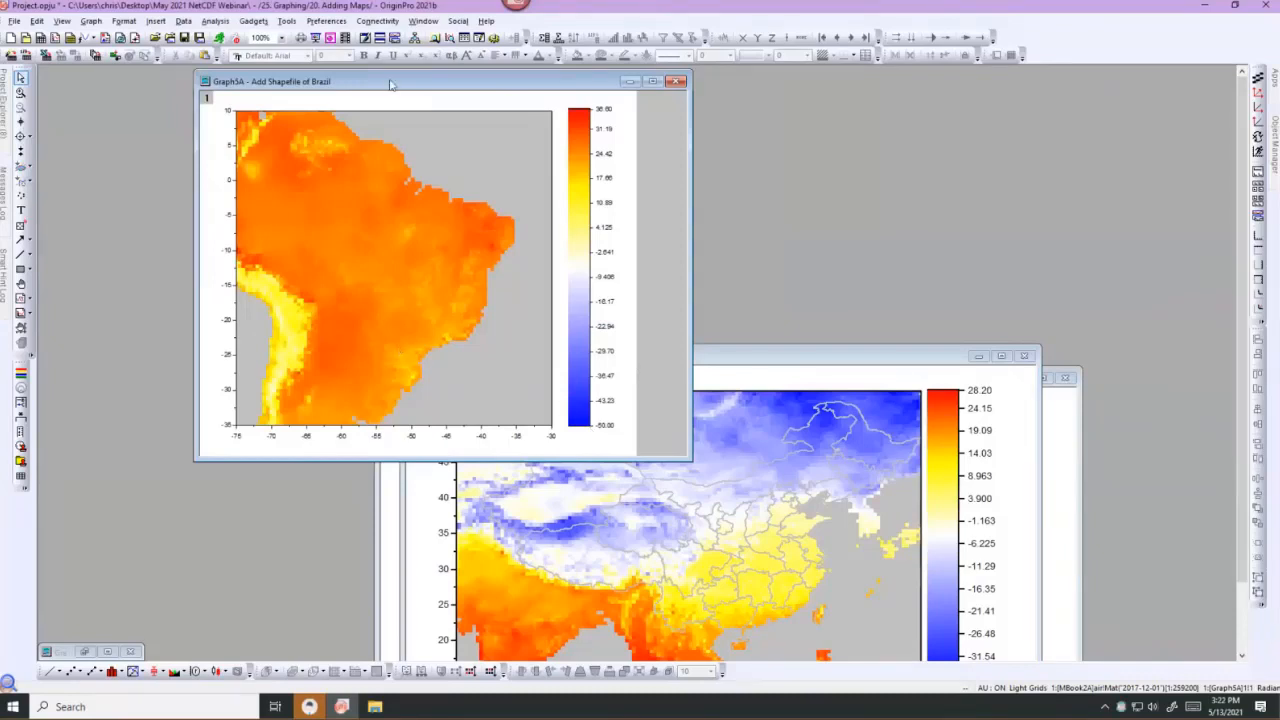
left_click_drag(391, 84, 320, 90)
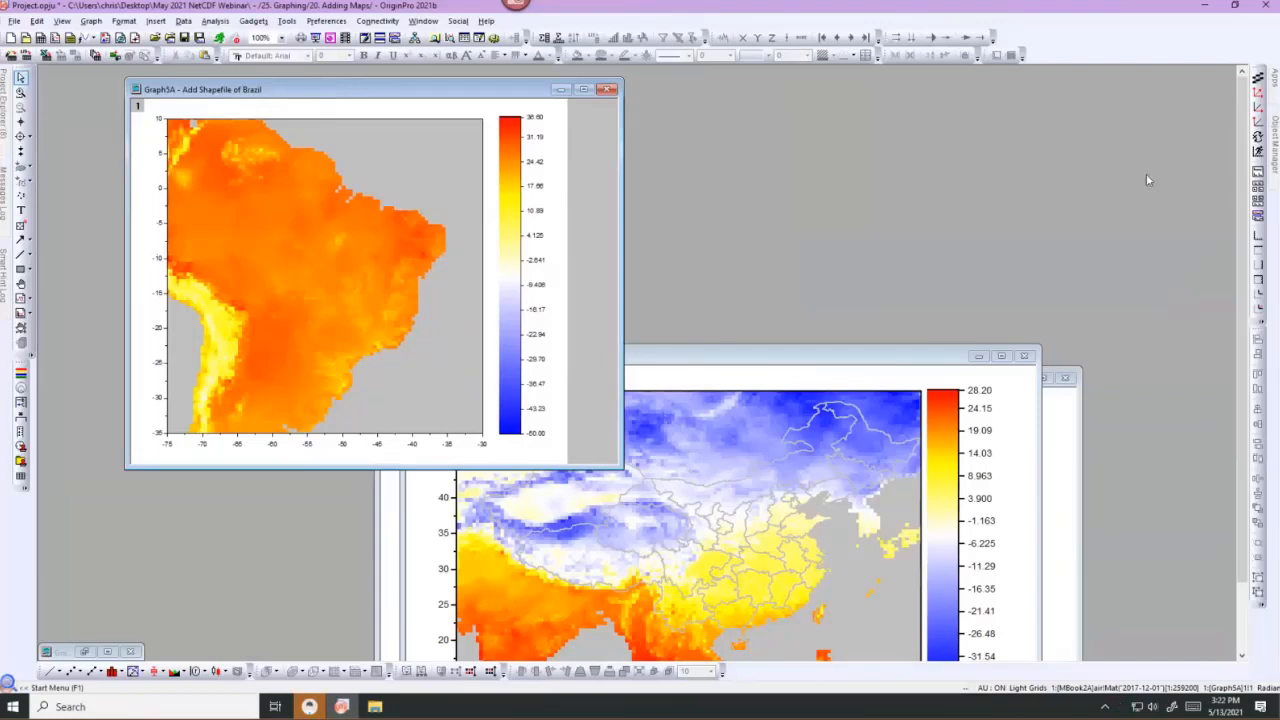
Import Brazil.shp from the Shapefiles folder in File Explorer into the Origin project as a new workbook.
key("alt+Tab")
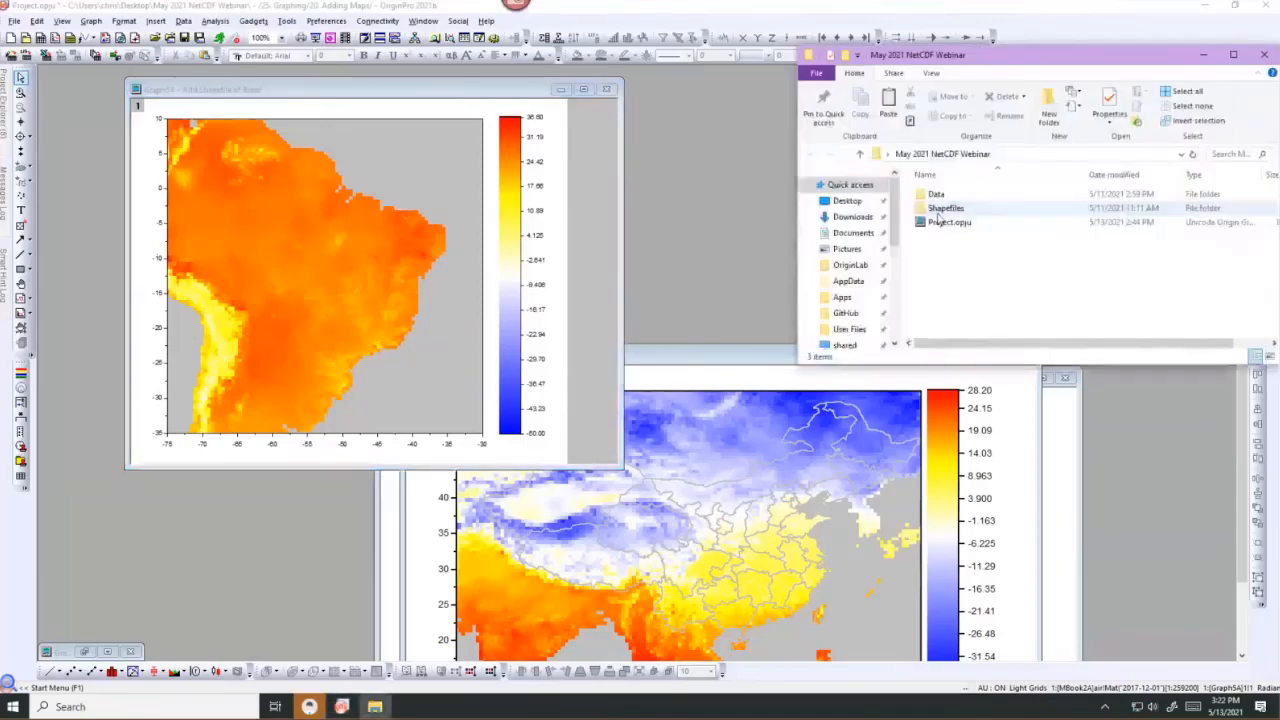
double_click(935, 211)
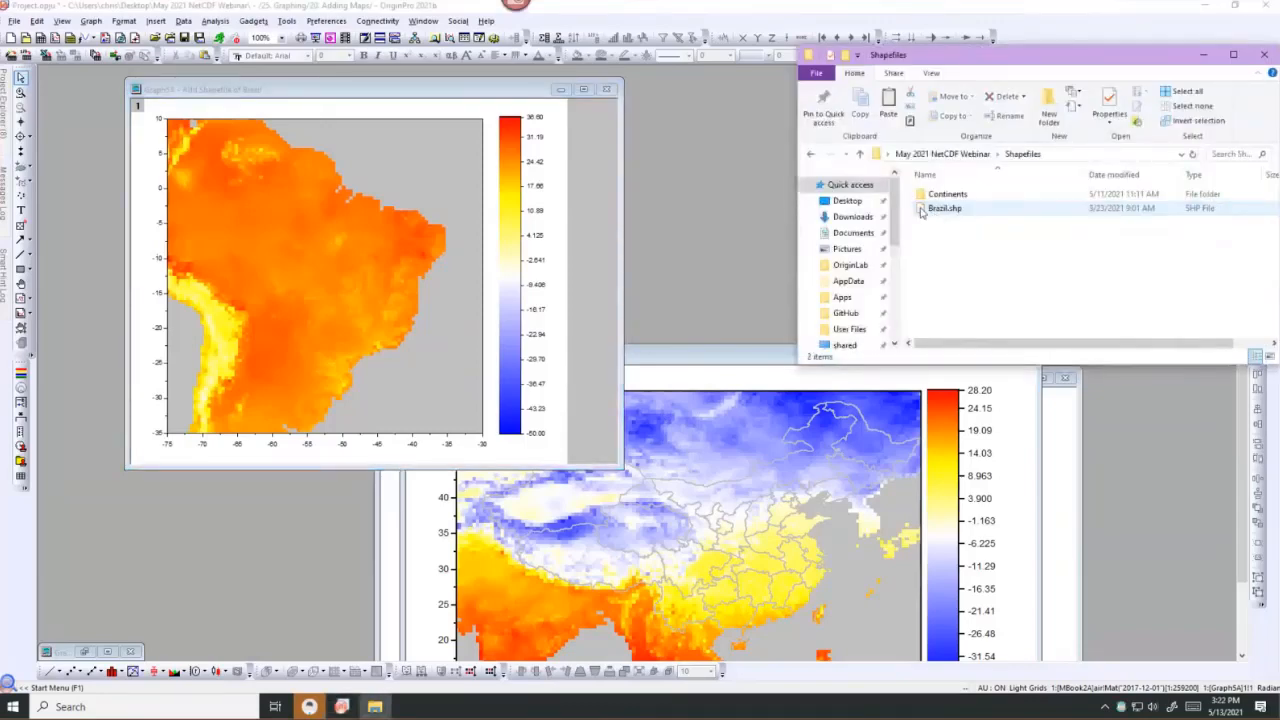
left_click_drag(921, 211, 742, 228)
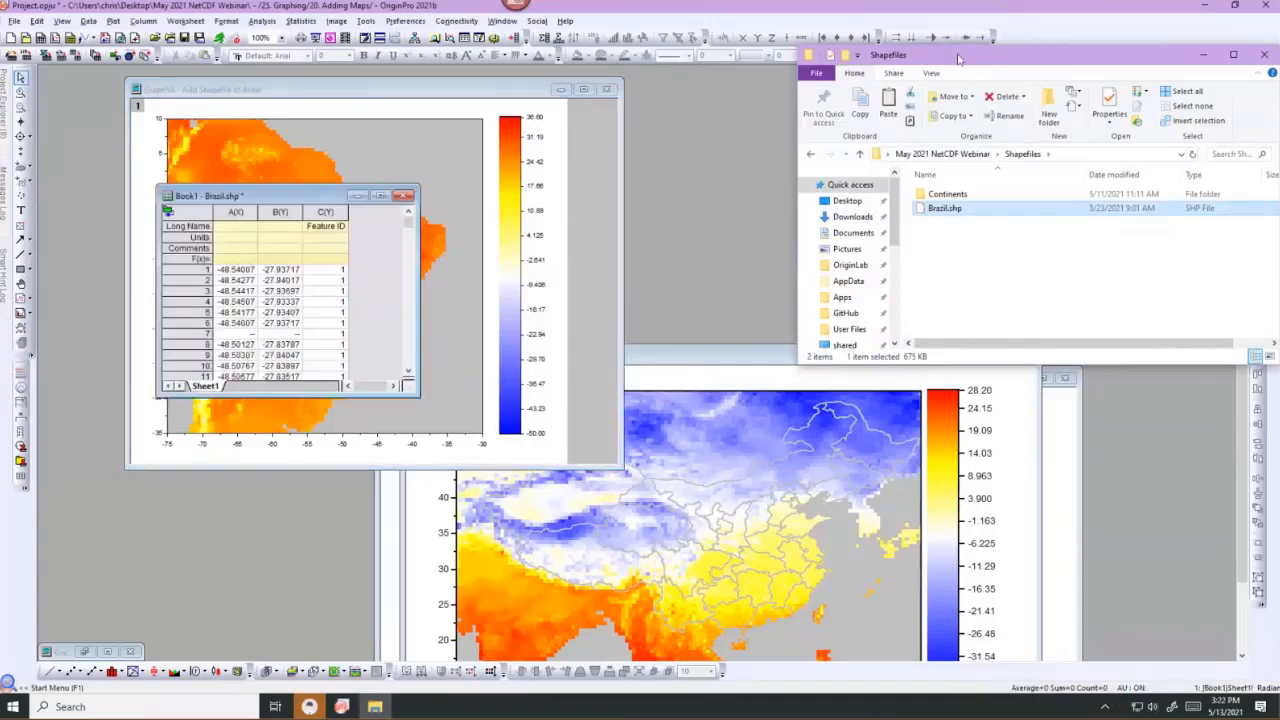
left_click(1203, 55)
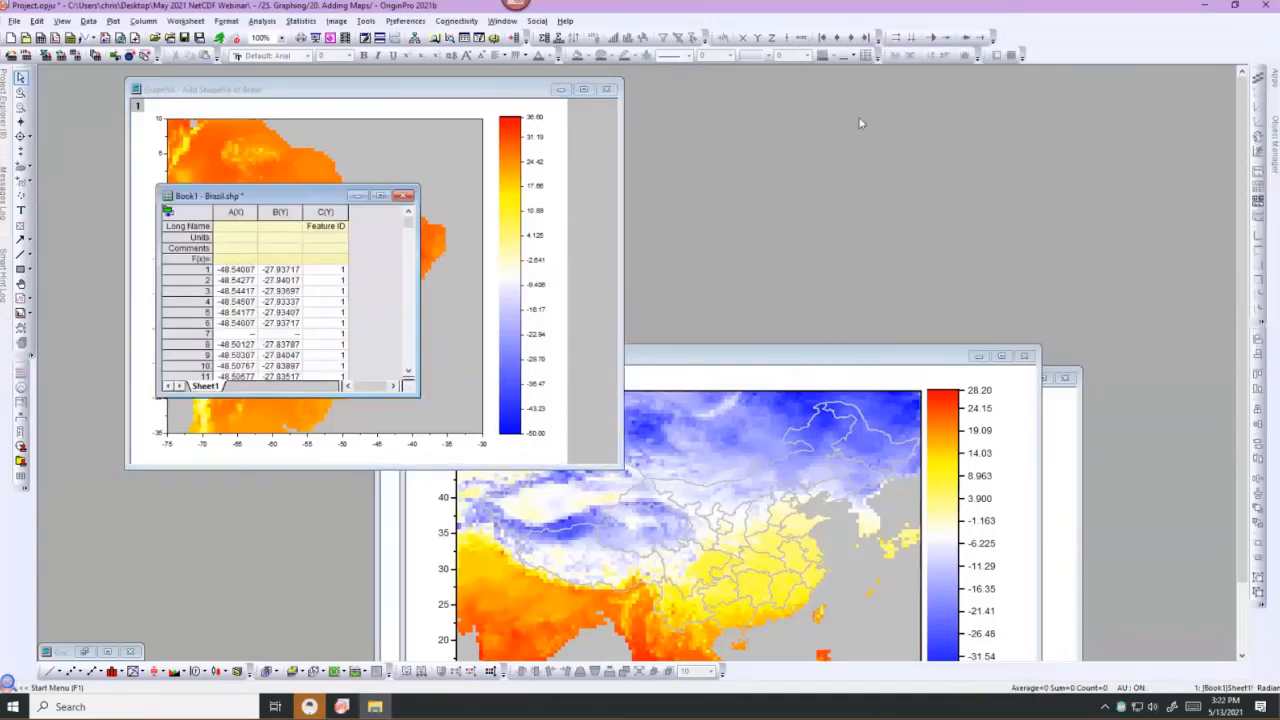
Place the enlarged Brazil.shp workbook beside the Brazil graph and add its A(X) and B(Y) columns to that graph.
left_click_drag(295, 195, 862, 112)
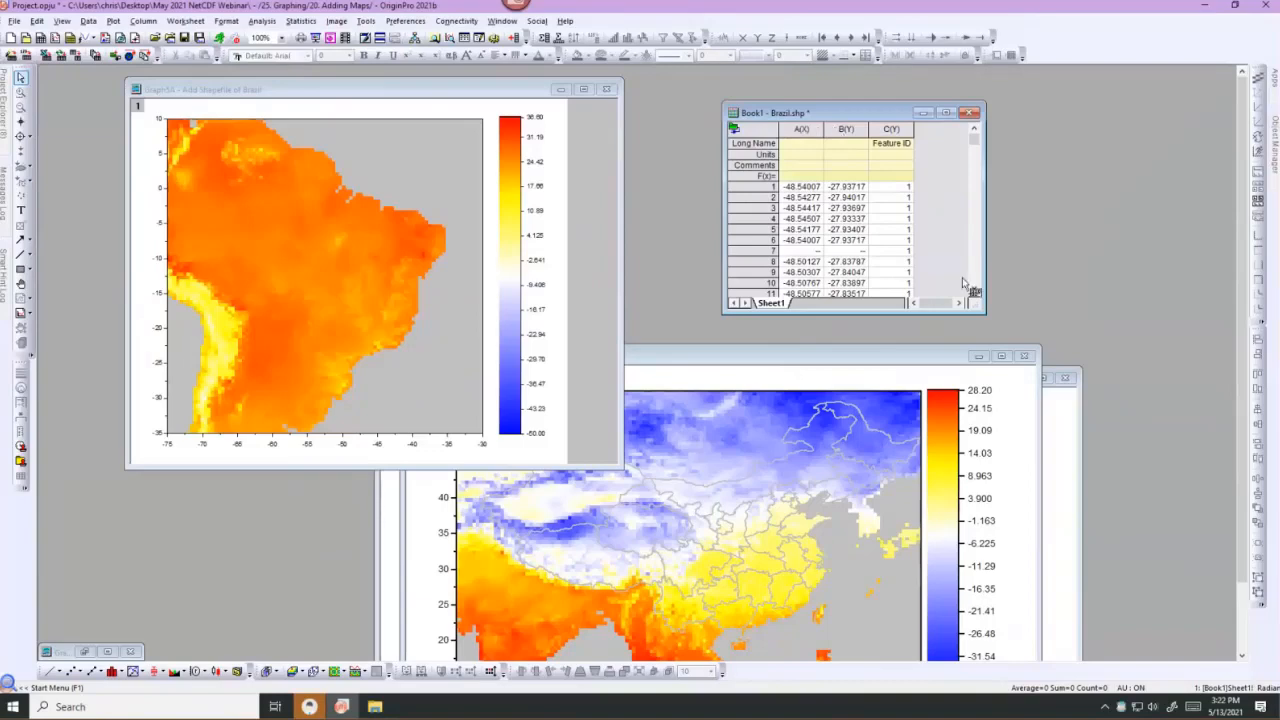
left_click_drag(1097, 380, 1097, 380)
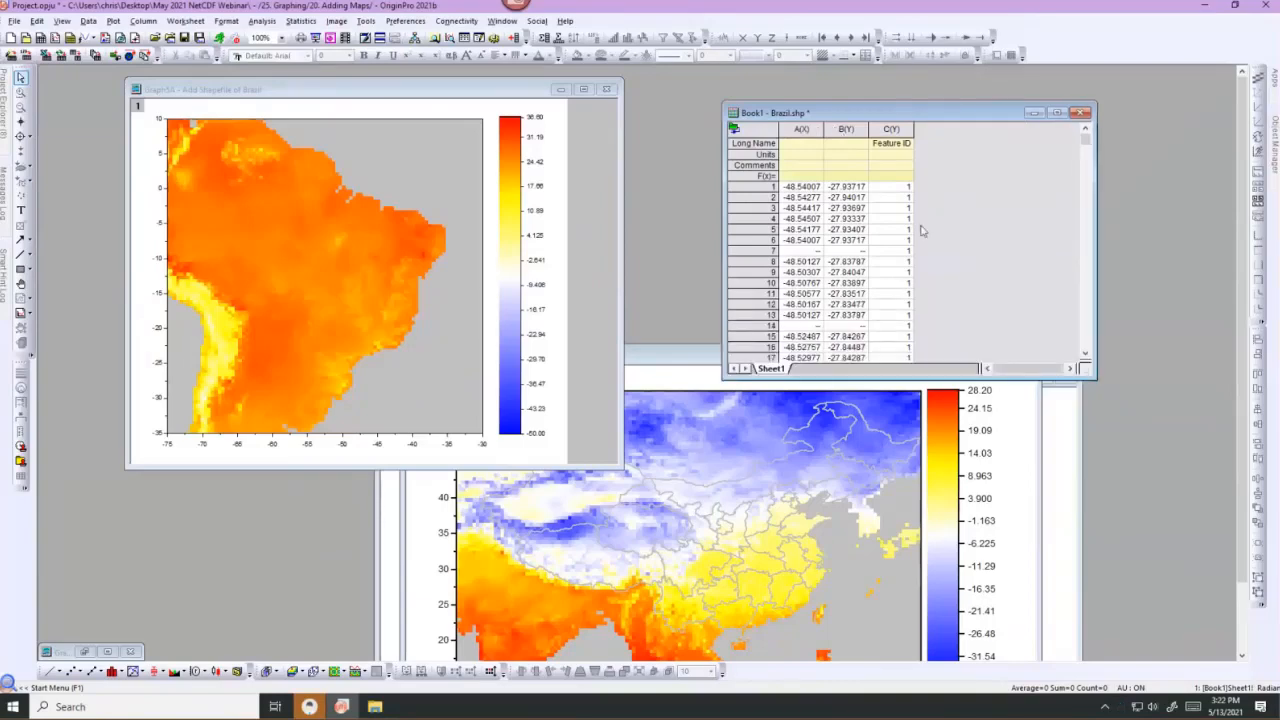
left_click_drag(895, 110, 923, 104)
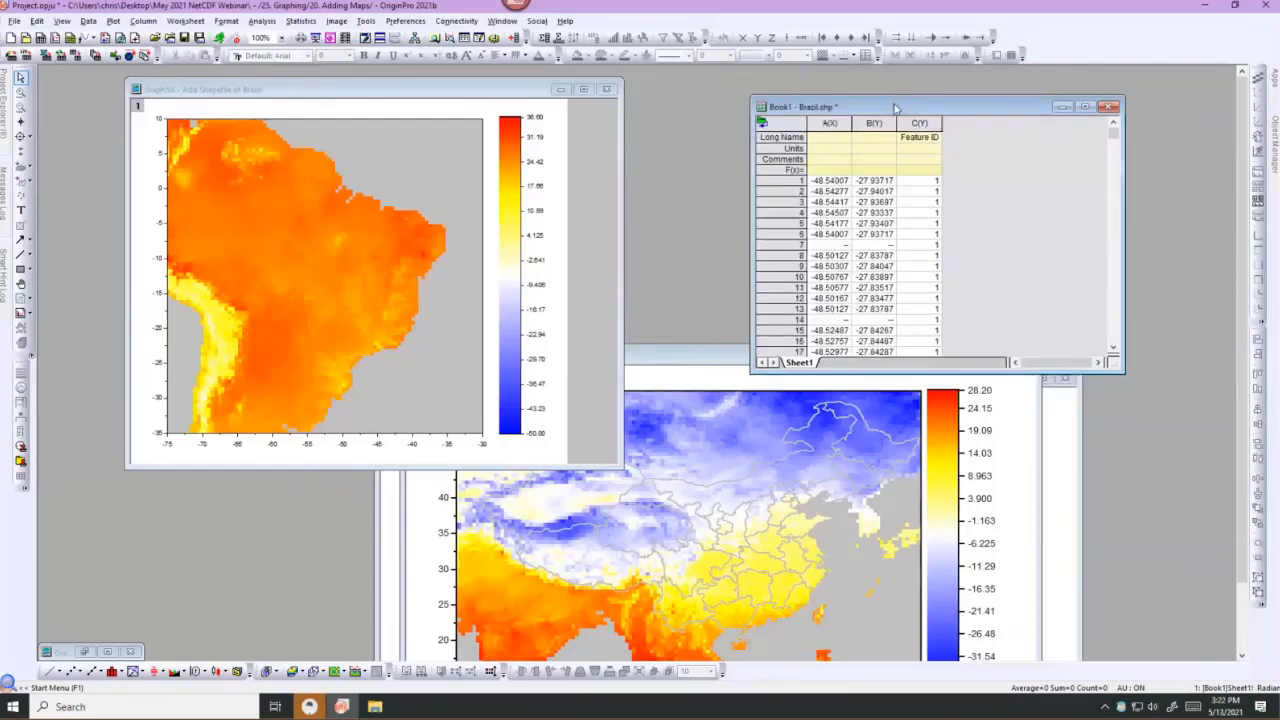
left_click_drag(836, 123, 343, 268)
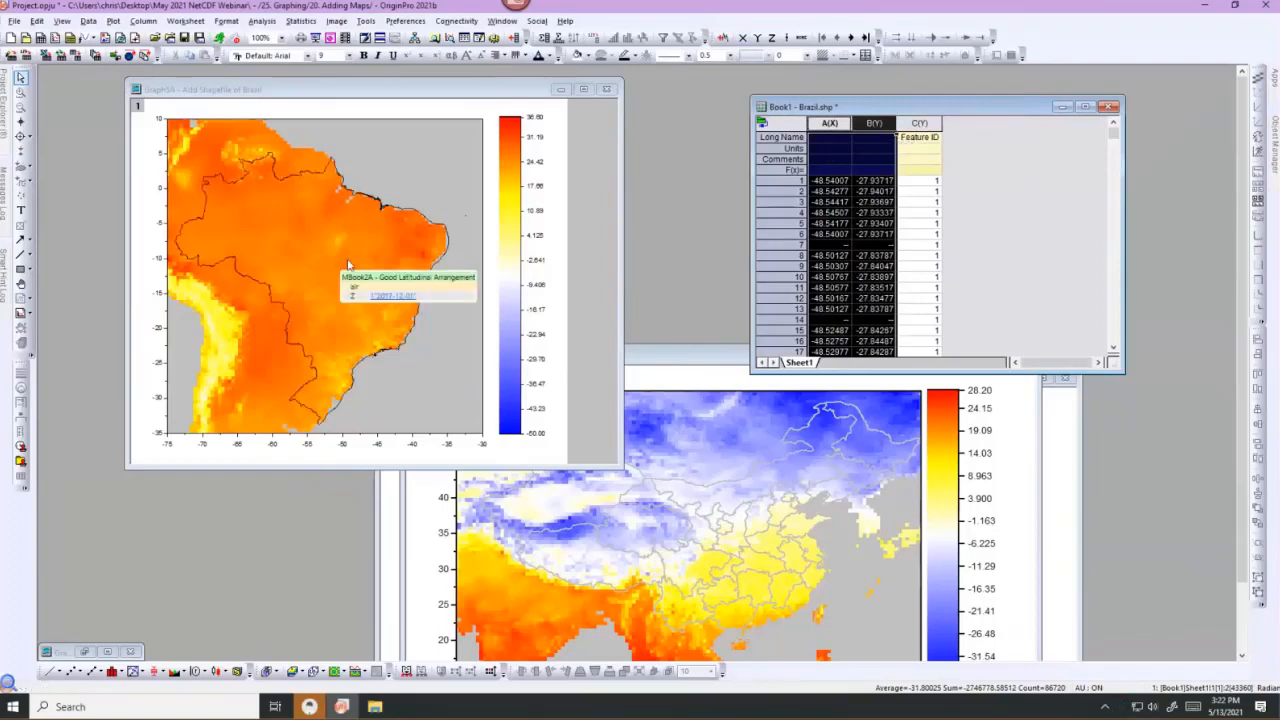
Set the Brazil outline's line color to white and its thickness to 2.
left_click(302, 177)
left_click(302, 177)
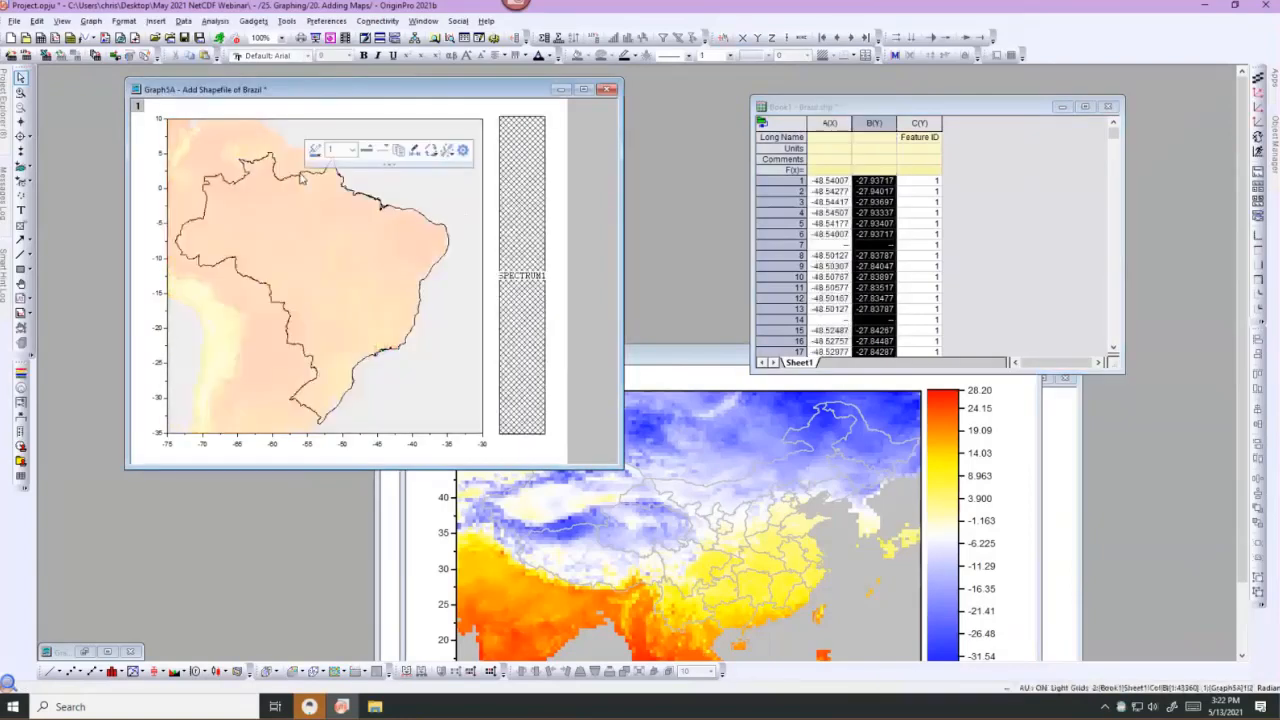
left_click(315, 150)
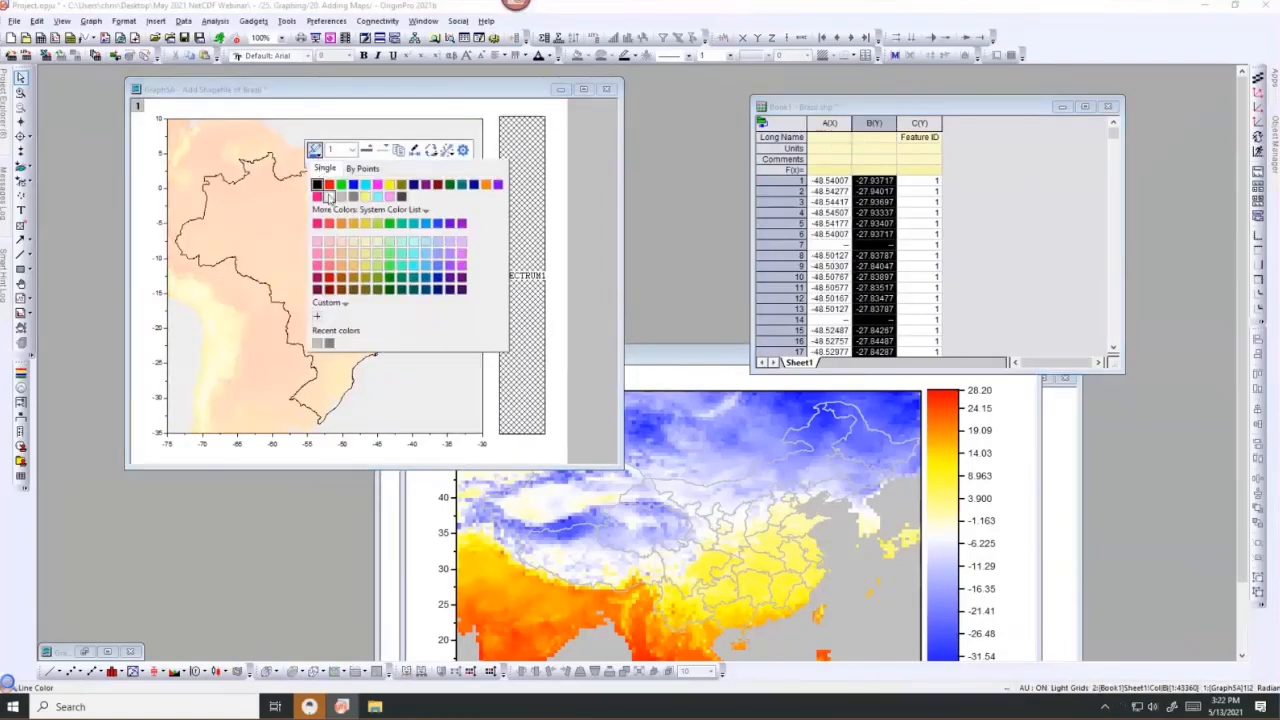
left_click(329, 195)
left_click(352, 150)
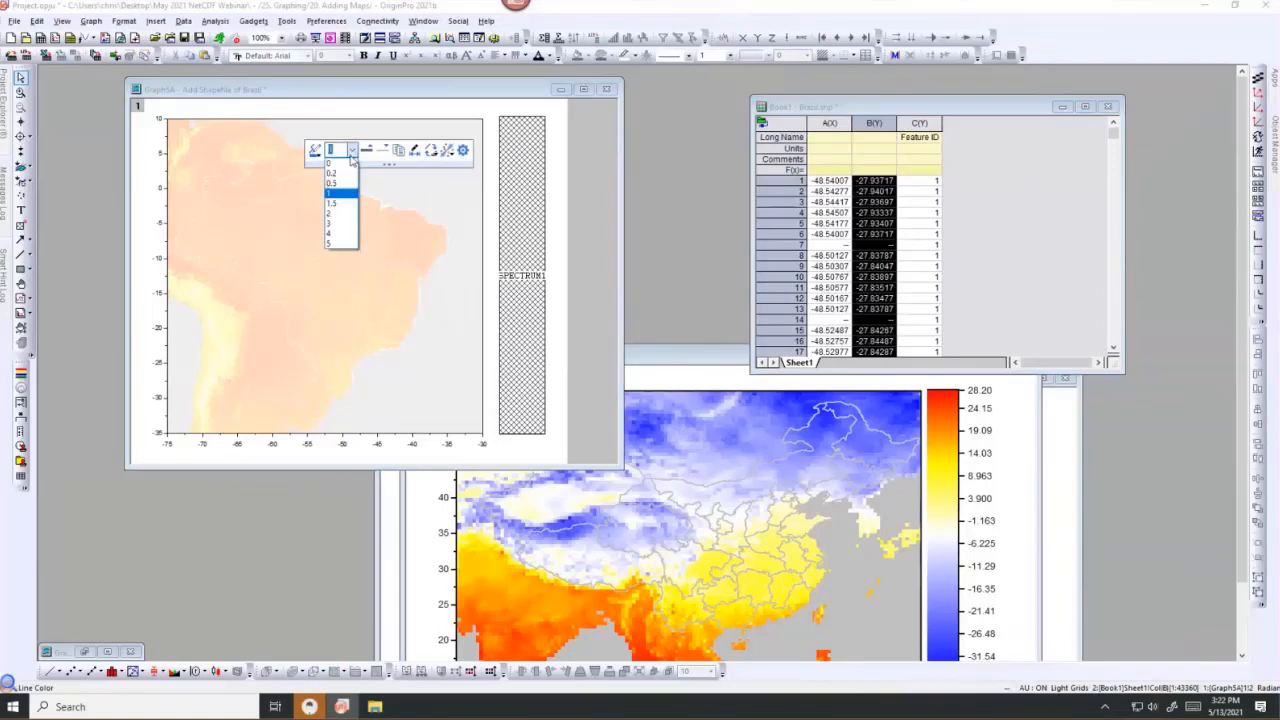
left_click(333, 213)
left_click(378, 184)
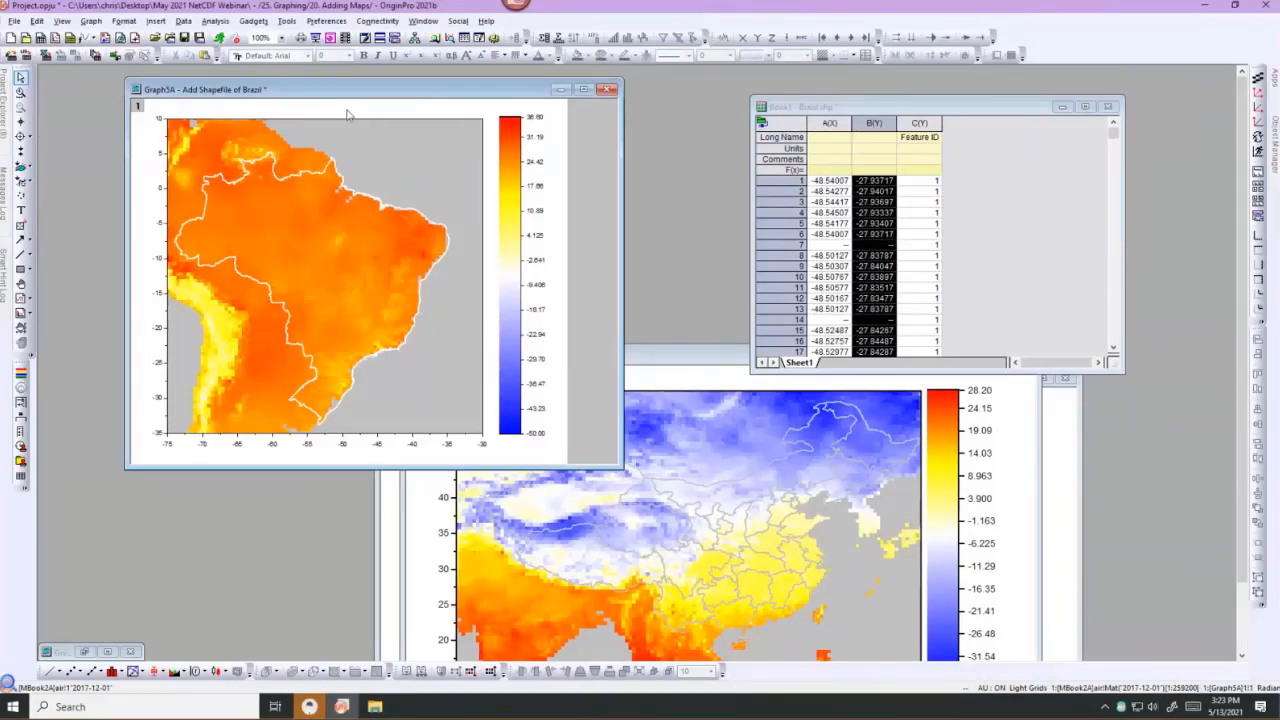
Enable Fill Area Under Curve for the Brazil outline and choose Fill Shapes by Reverse Orientation.
double_click(363, 131)
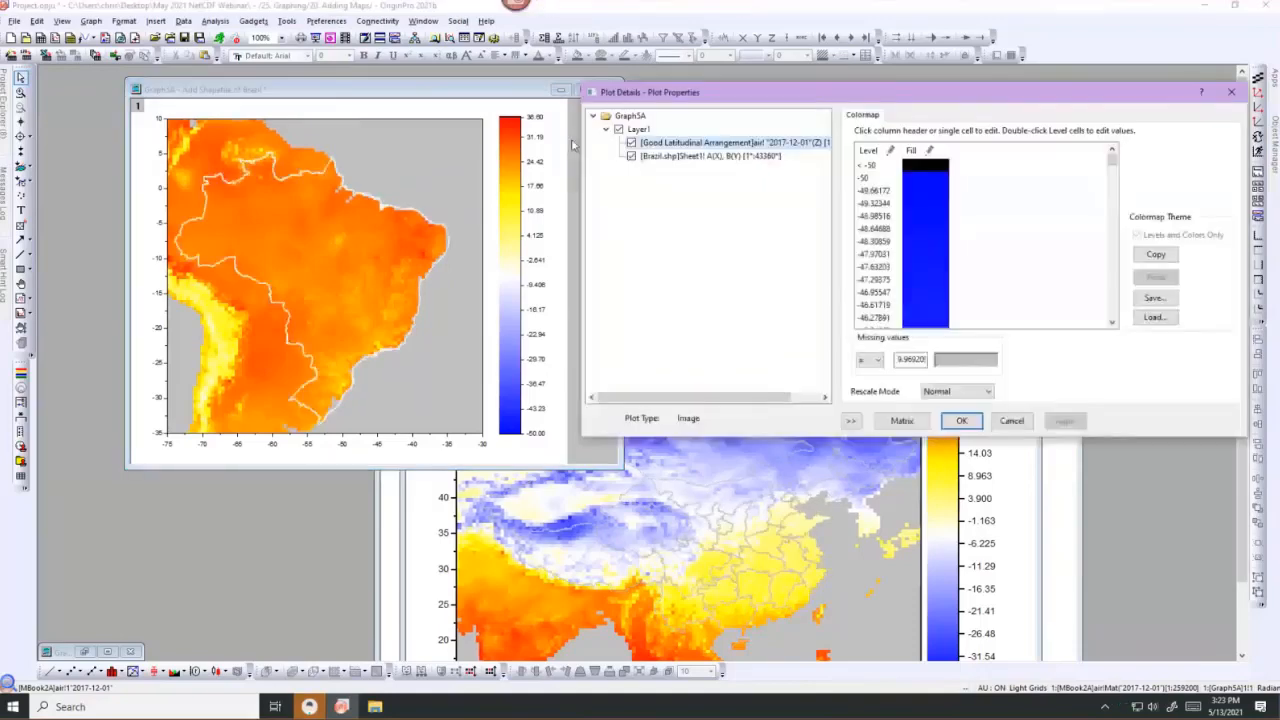
left_click(663, 157)
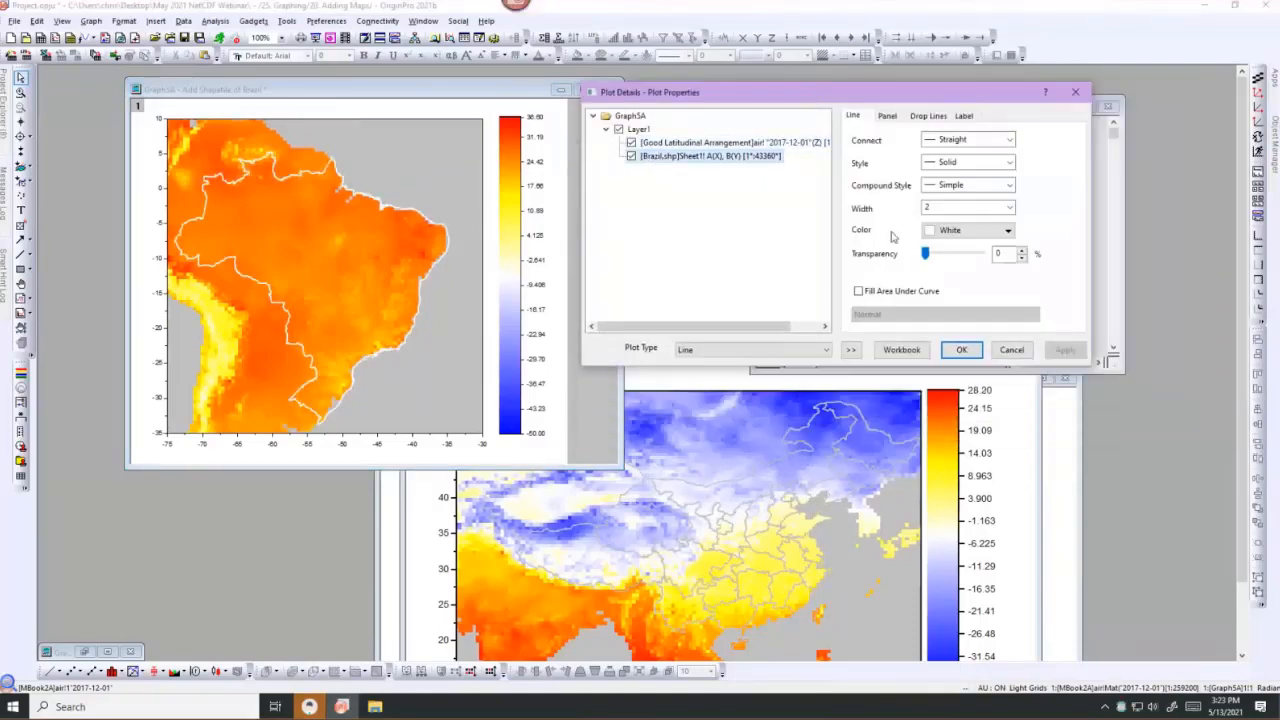
left_click(859, 291)
left_click(868, 314)
left_click(912, 428)
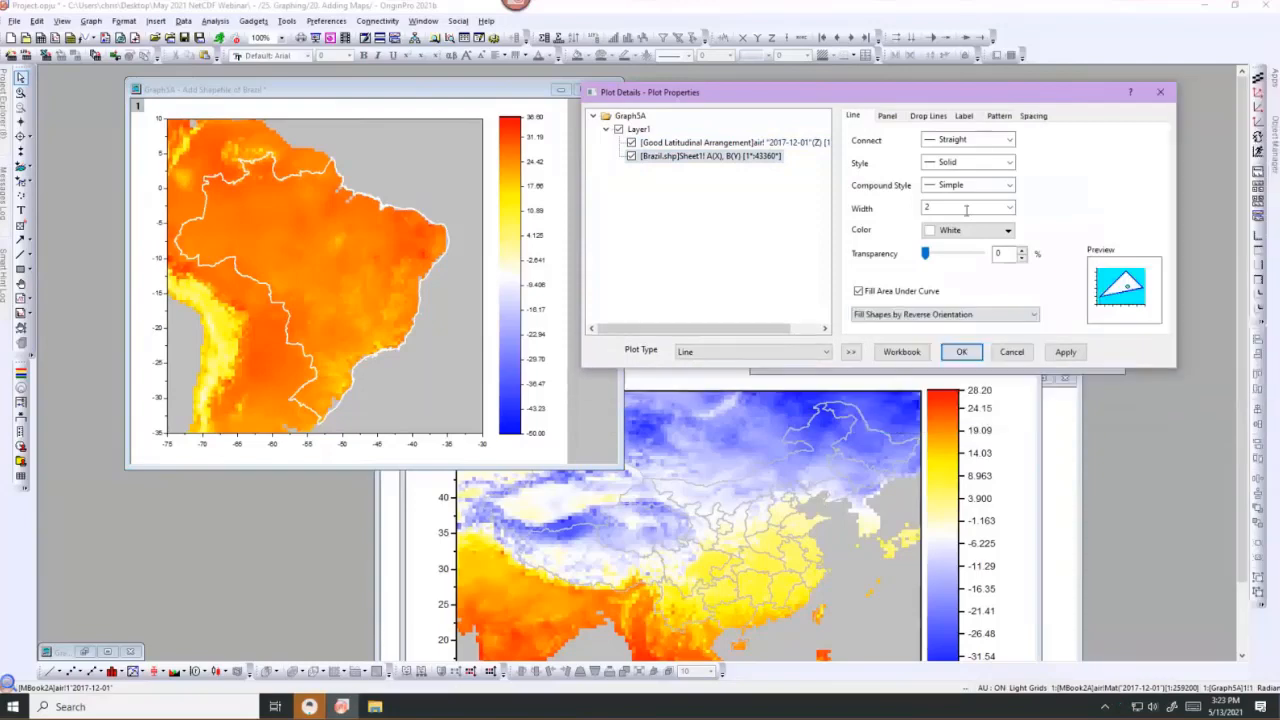
Set the fill color around the Brazil outline to LT Gray.
left_click(998, 116)
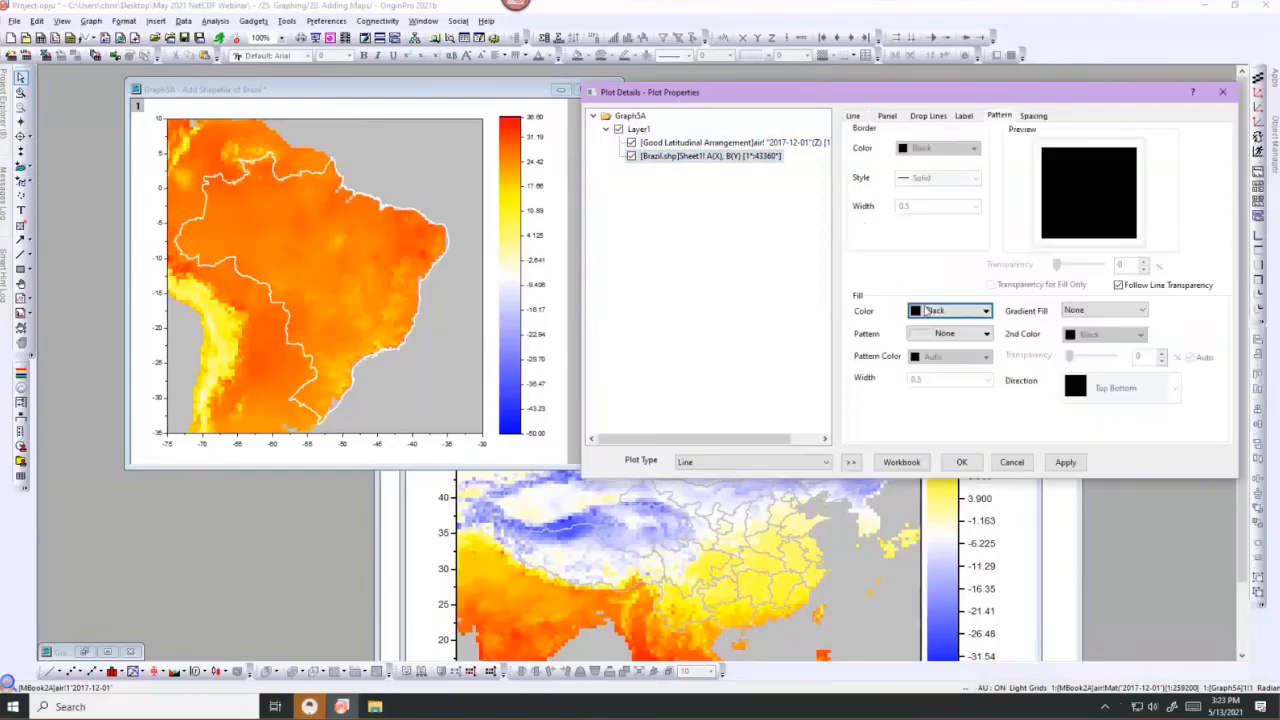
left_click(945, 311)
left_click(941, 375)
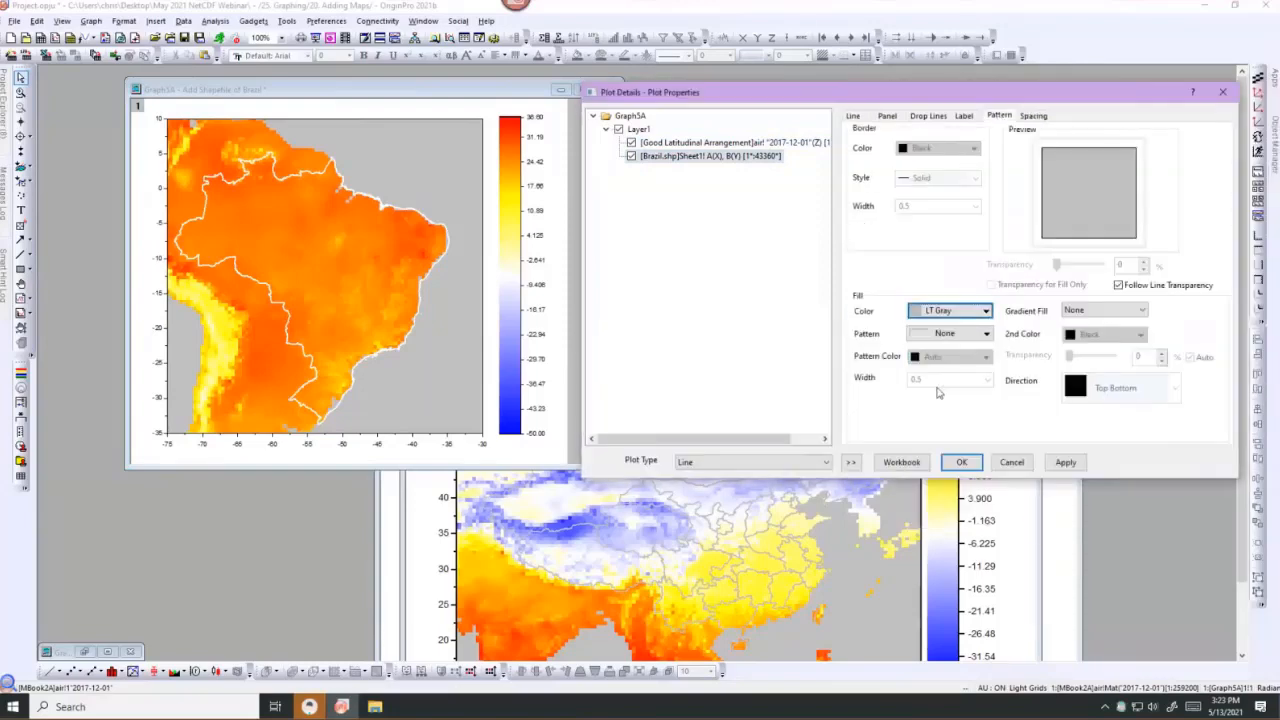
left_click(961, 463)
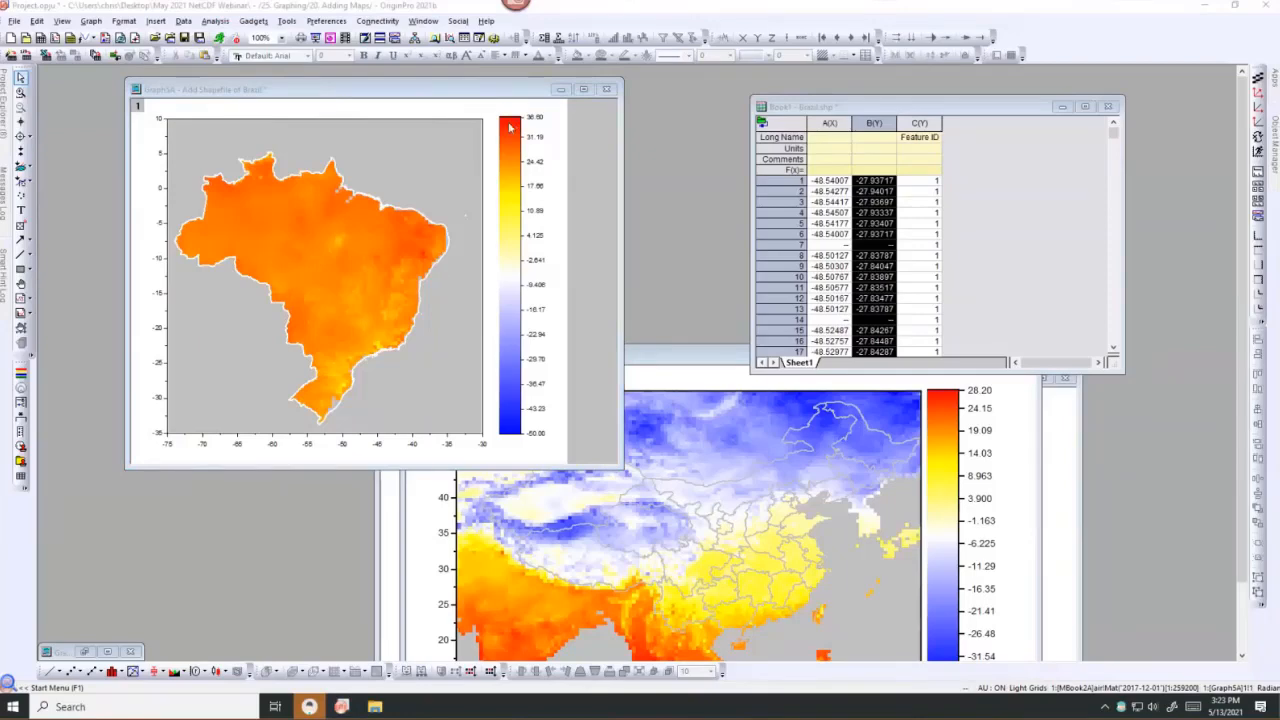
Open the 30. Matrix Operations project folder and move its matrix book clear of the project tree.
mouse_move(5, 125)
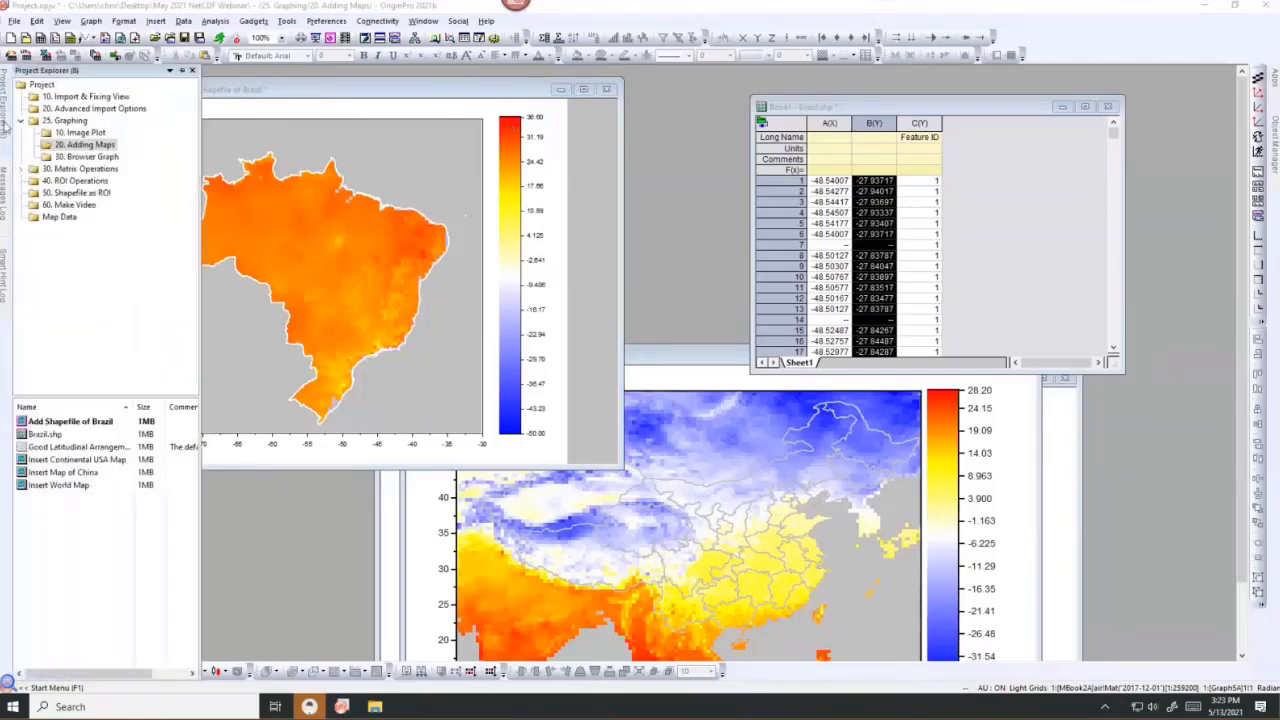
left_click(21, 168)
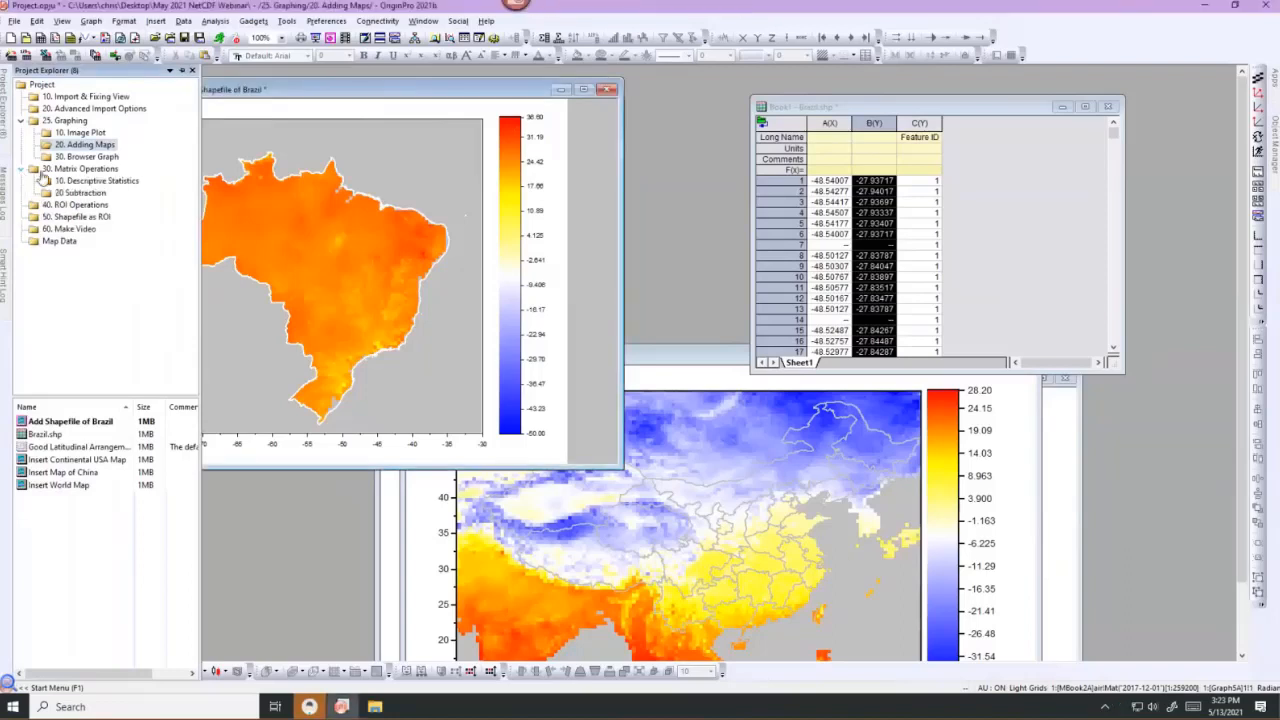
left_click(46, 169)
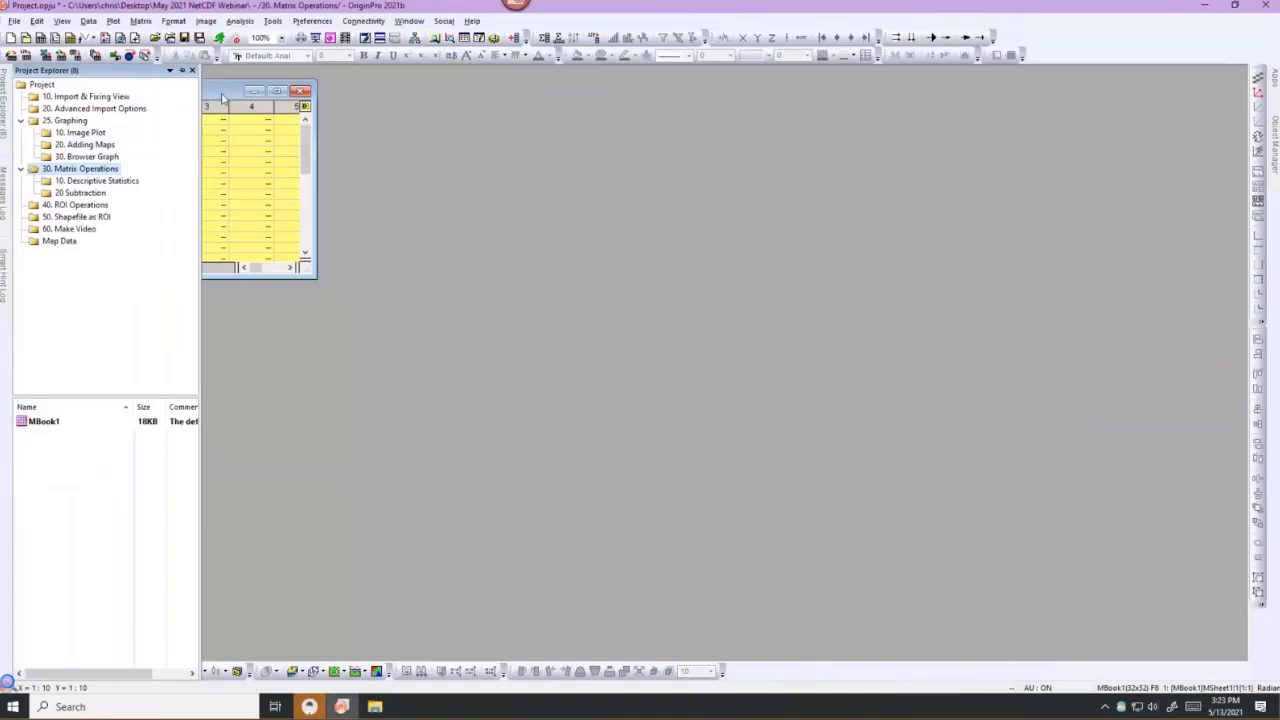
left_click_drag(219, 92, 378, 105)
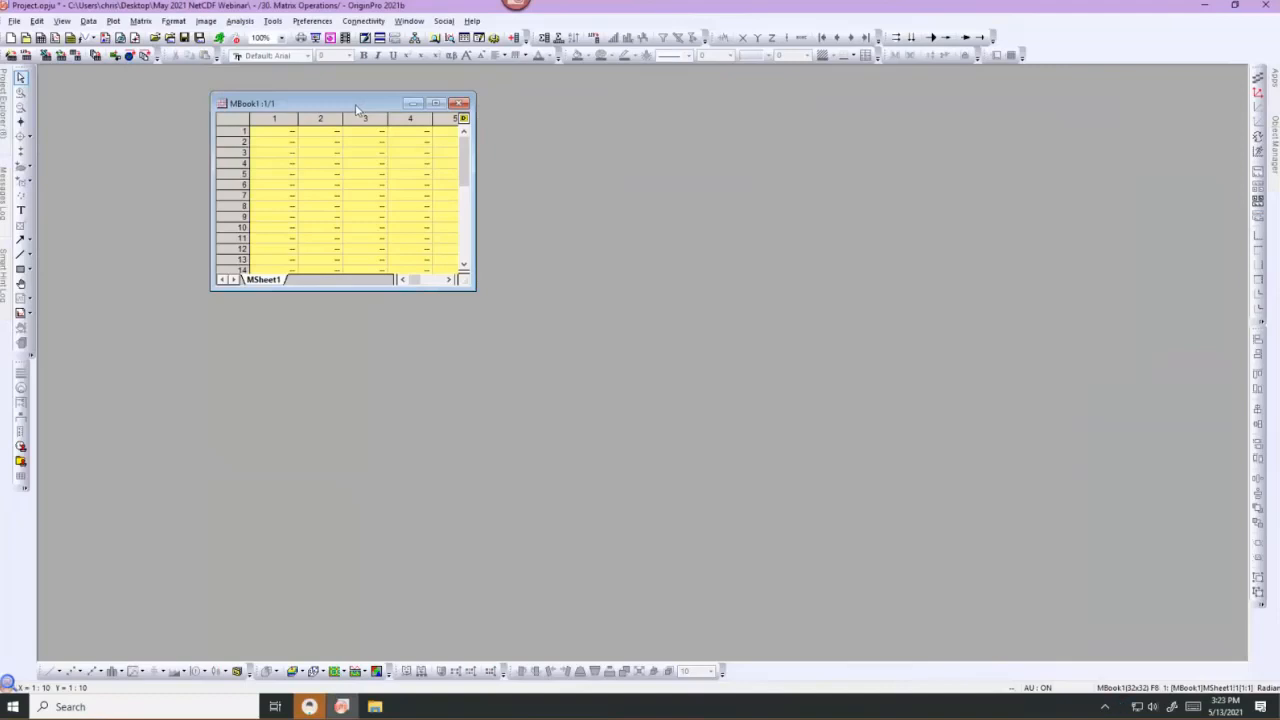
left_click(233, 21)
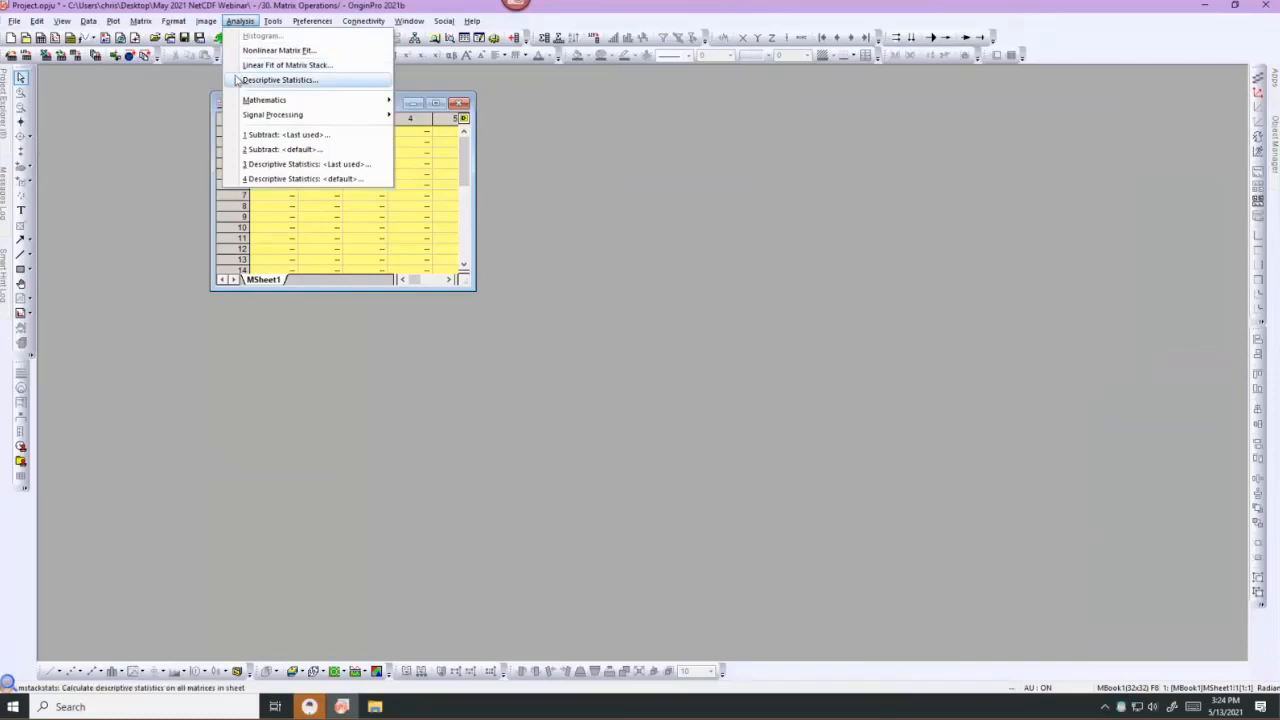
mouse_move(241, 101)
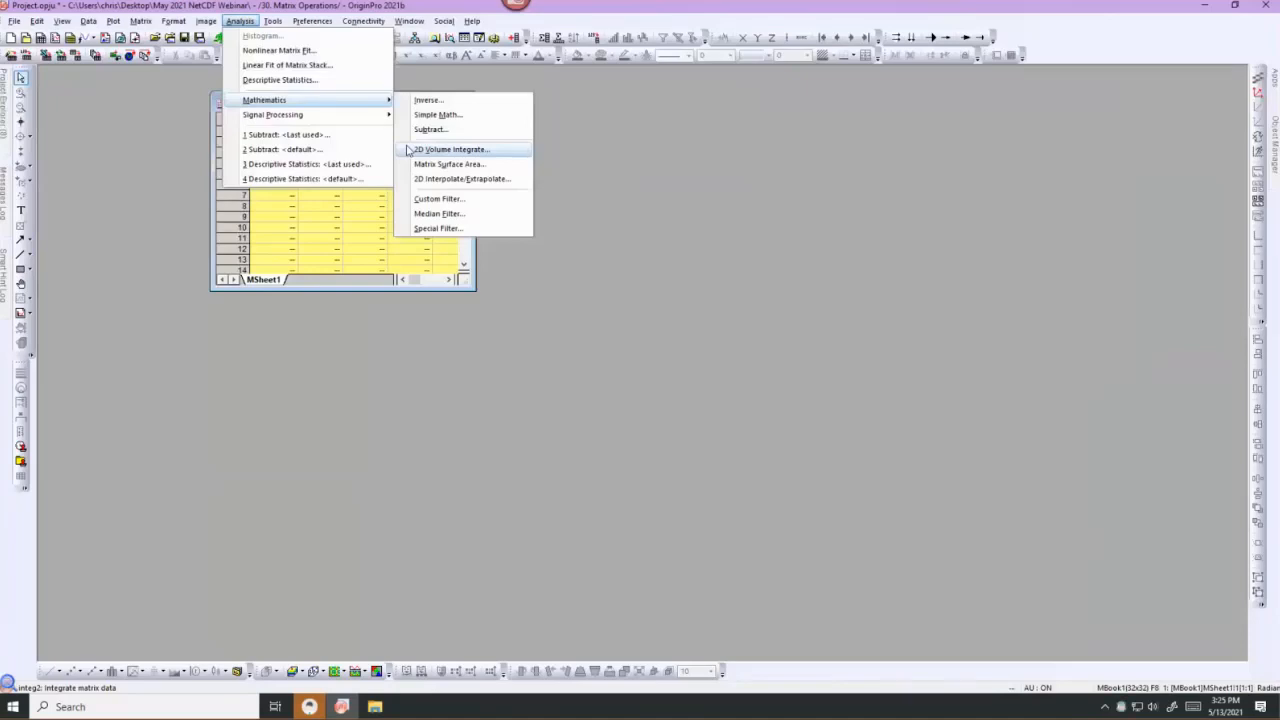
left_click(154, 242)
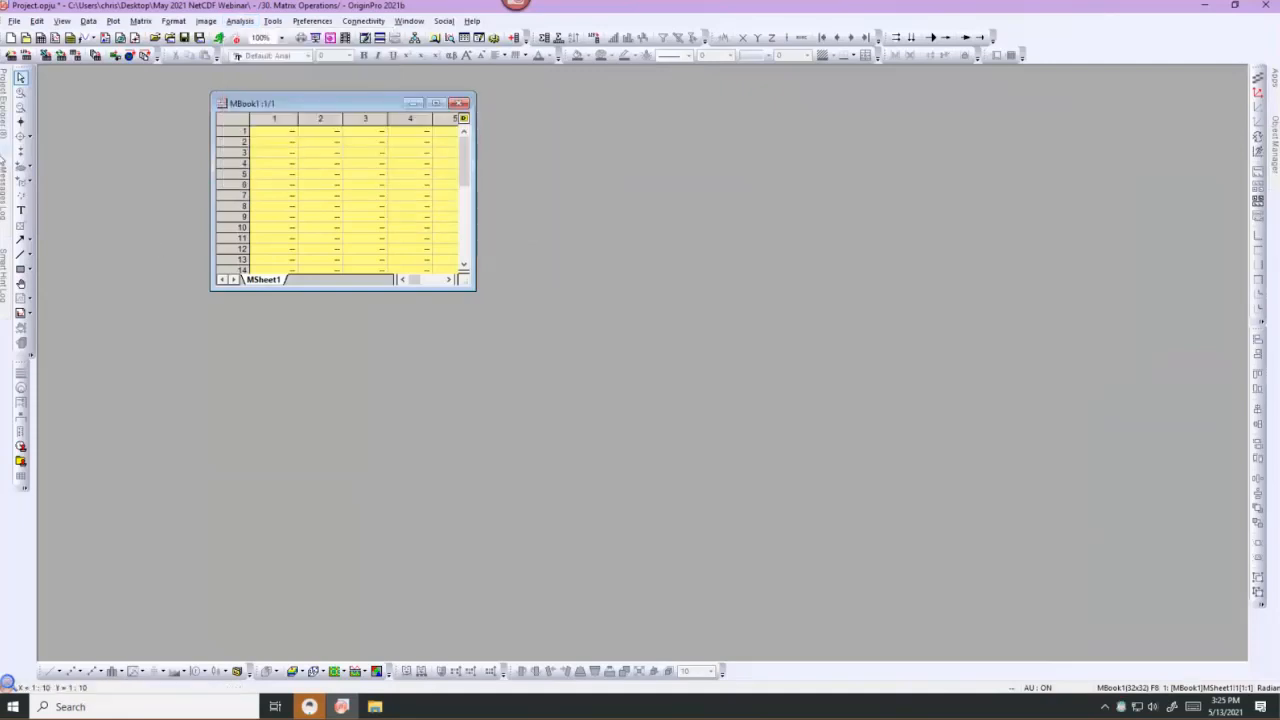
Open the 10. Descriptive Statistics folder and move the ersst.v5.185401-202012.nc matrix book into clear view.
mouse_move(4, 148)
left_click(74, 182)
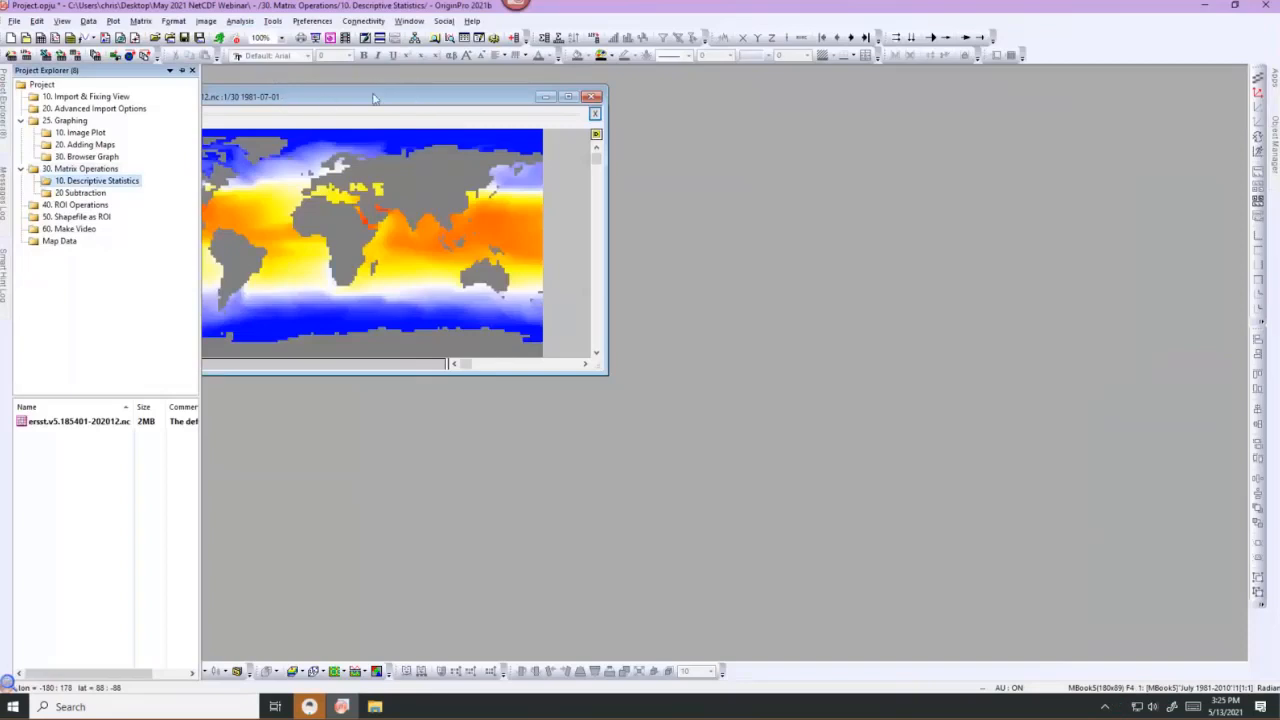
left_click_drag(374, 97, 510, 90)
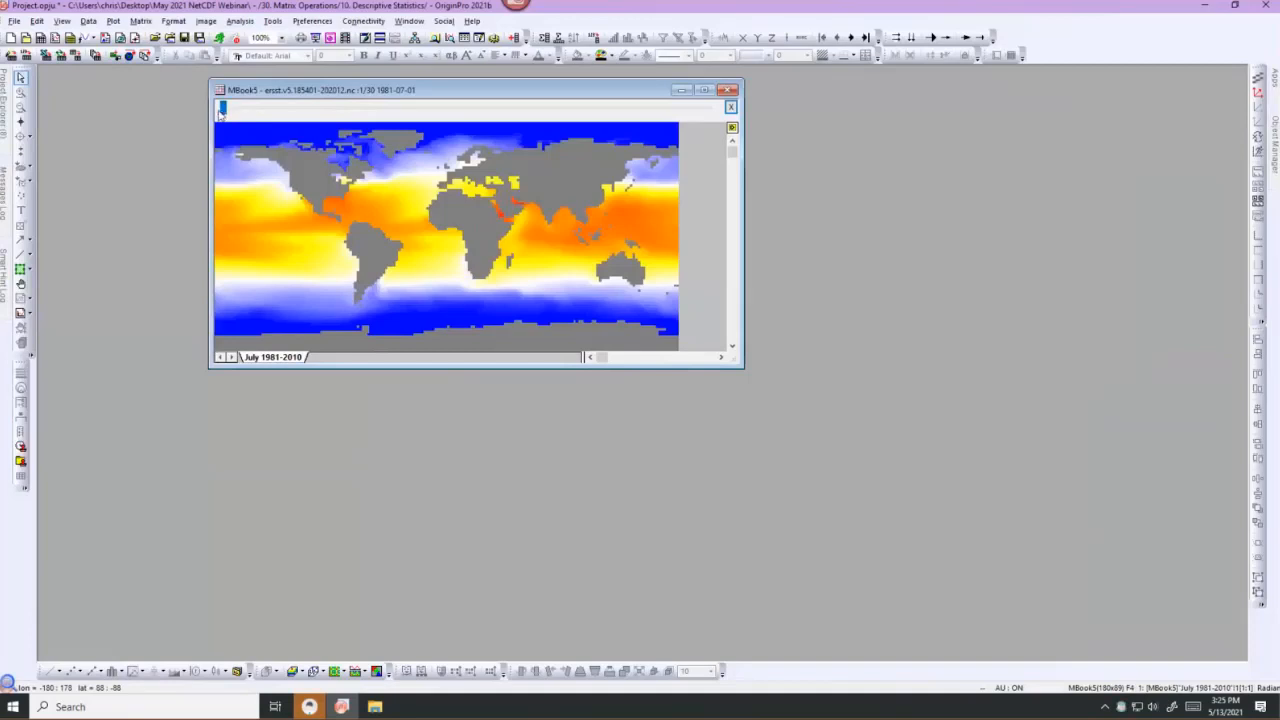
mouse_move(225, 114)
left_mouse_down()
mouse_move(708, 109)
mouse_move(240, 108)
mouse_move(250, 101)
mouse_move(238, 97)
left_mouse_up()
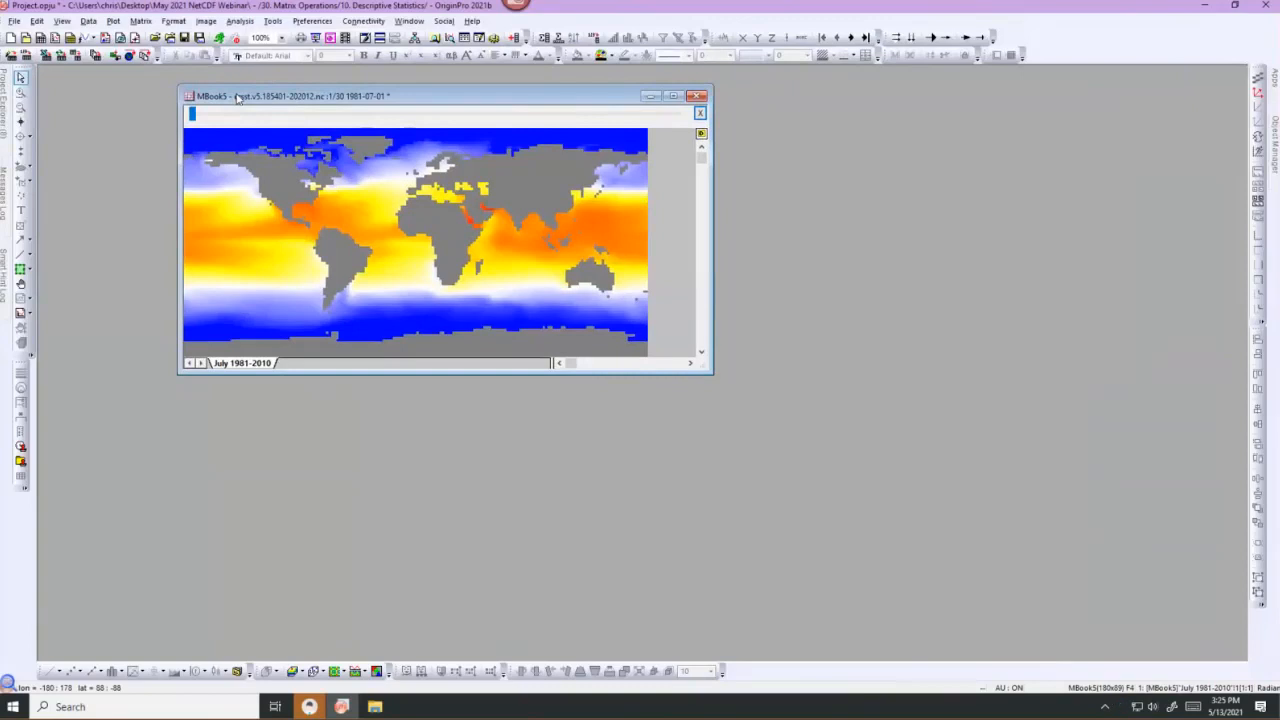
left_click_drag(237, 97, 215, 103)
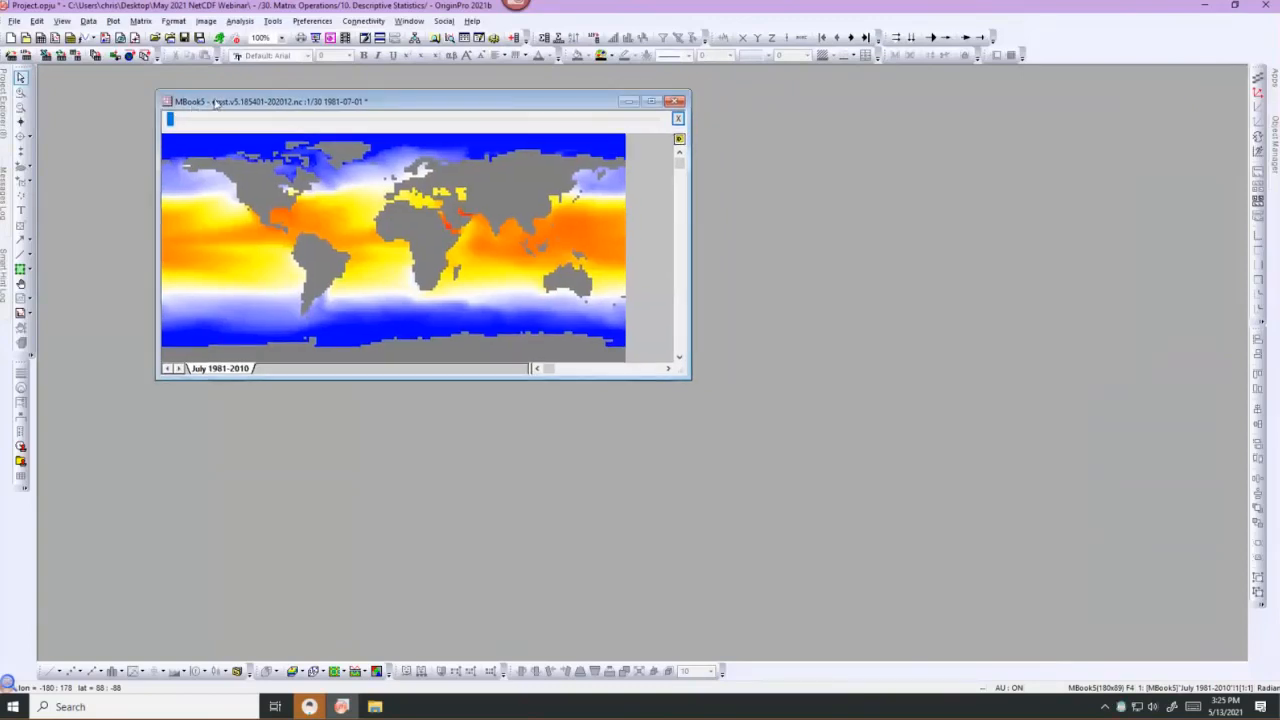
Start Descriptive Statistics on the July 1981-2010 matrix sheet with Recalculate set to Auto.
left_click(239, 21)
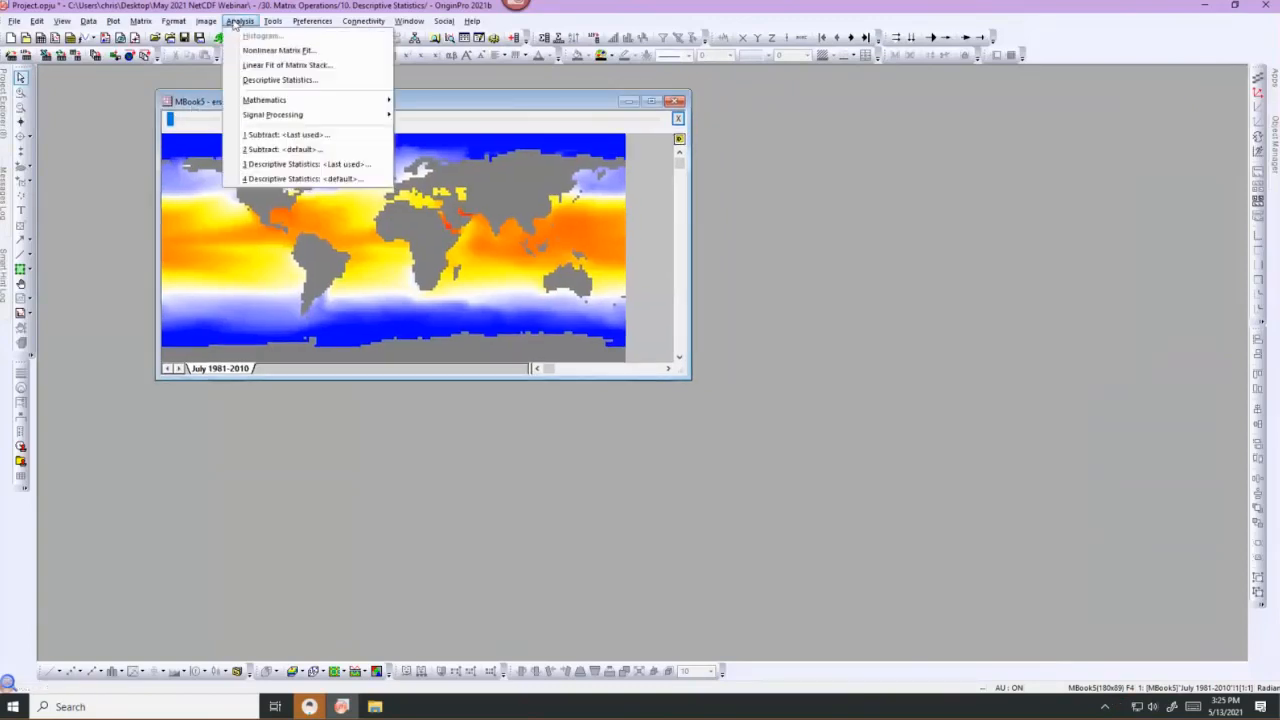
left_click(236, 79)
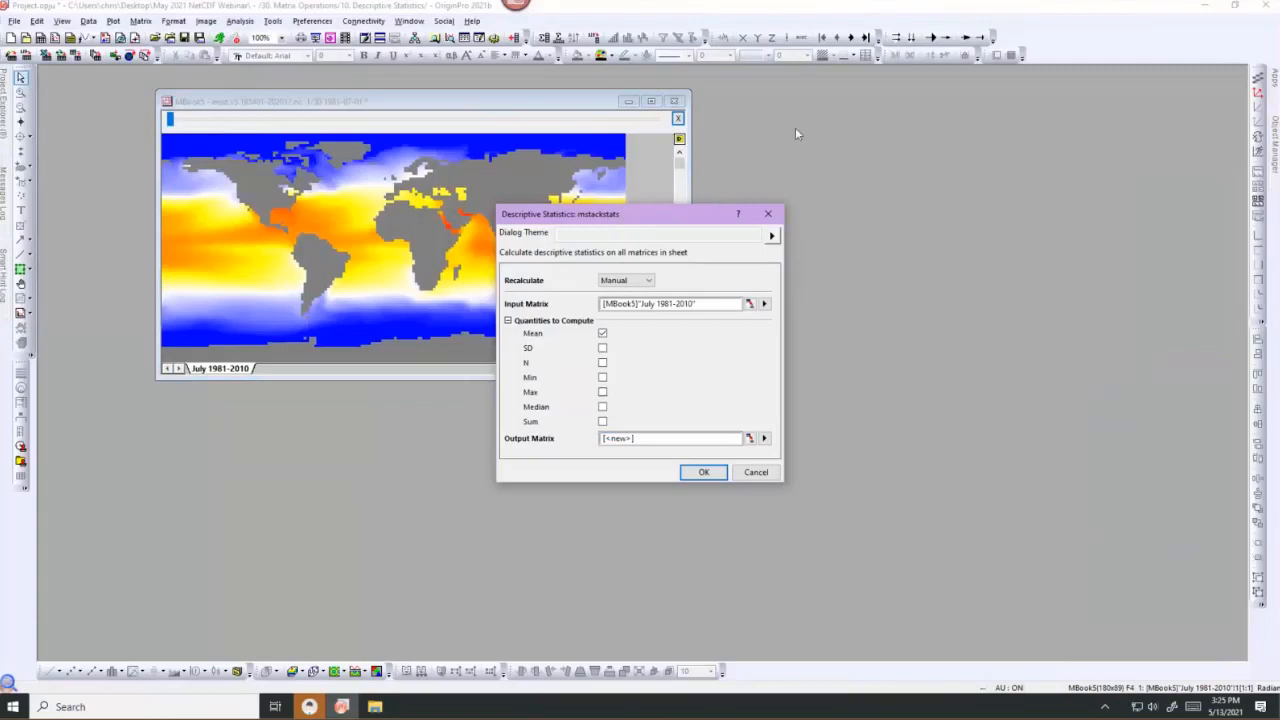
left_click_drag(811, 115, 811, 113)
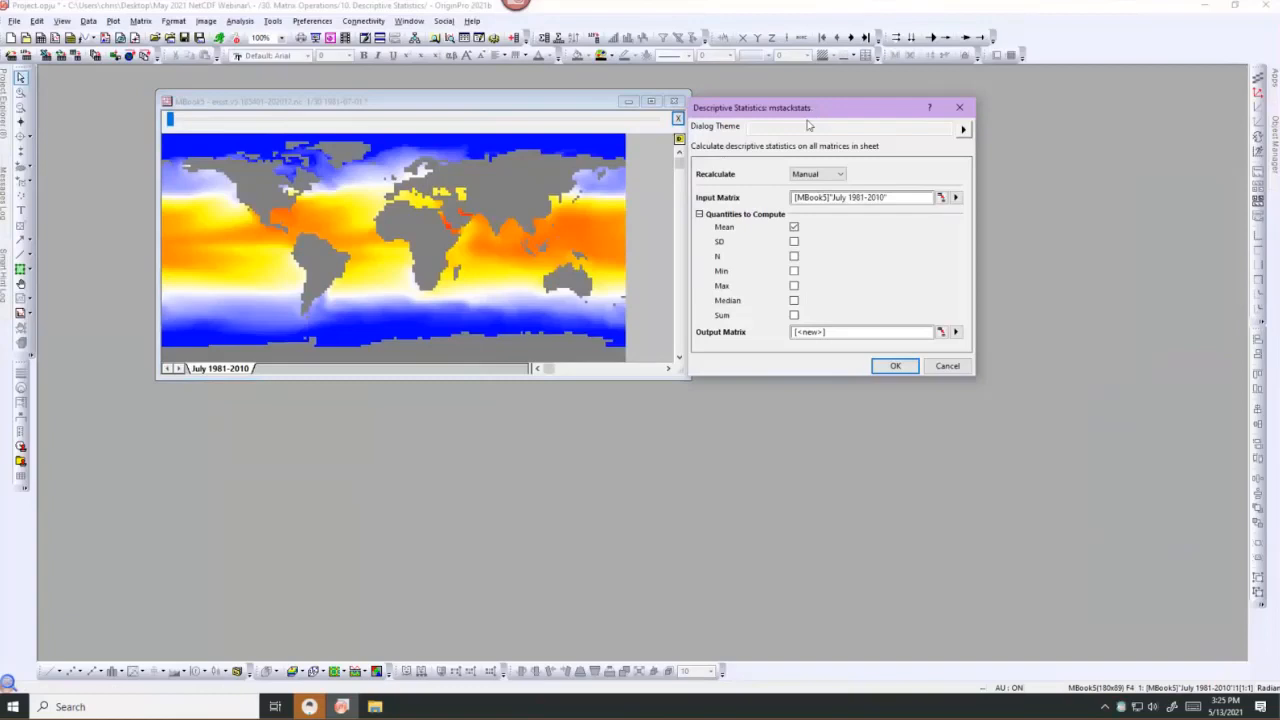
left_click(845, 176)
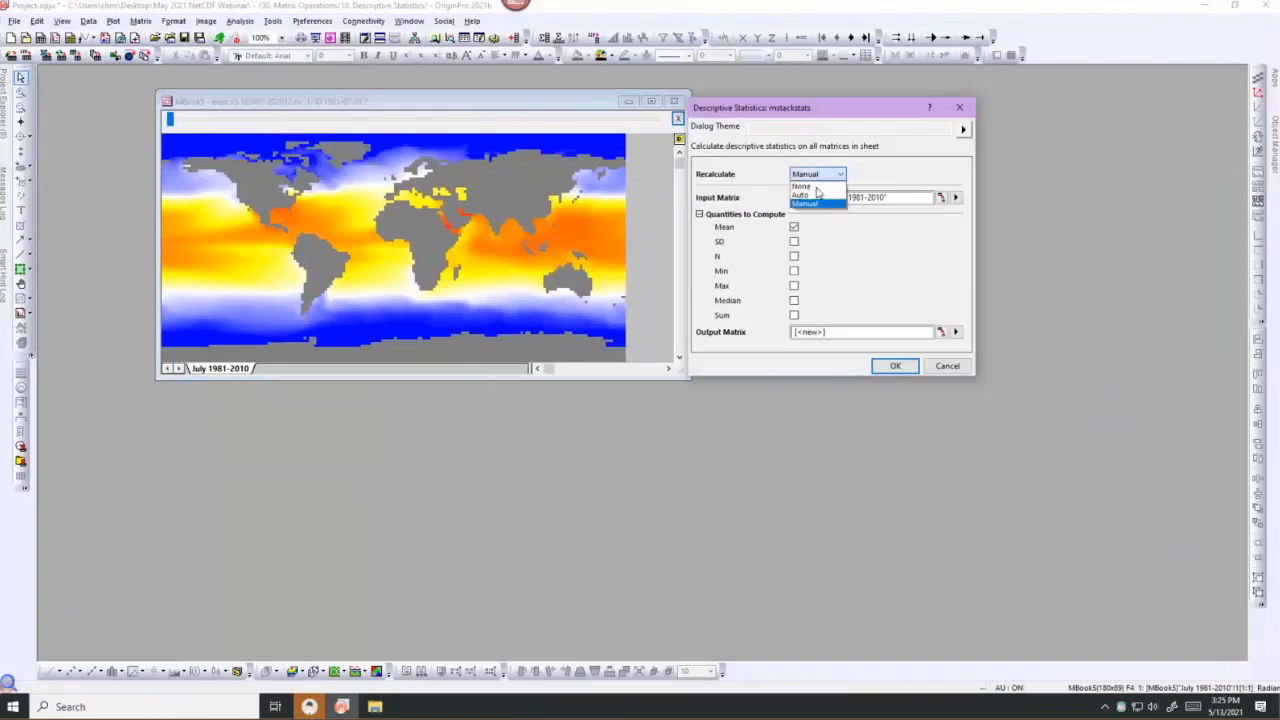
left_click(815, 197)
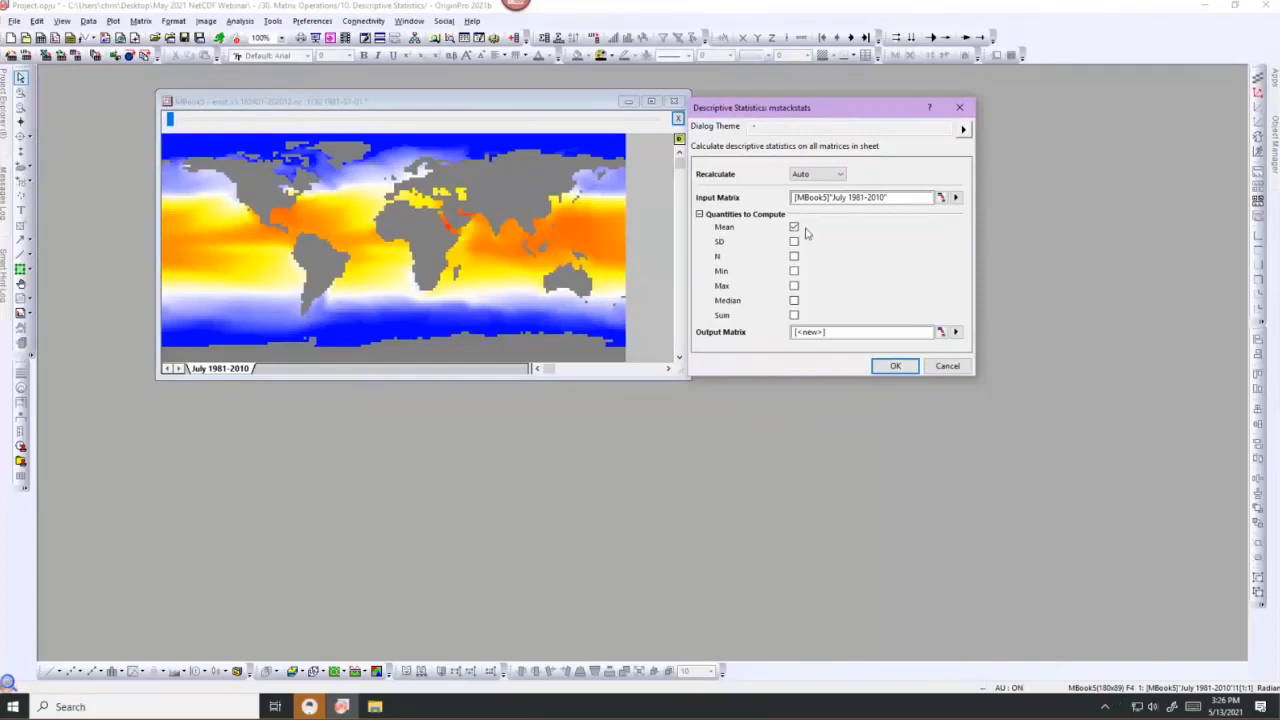
Compute only the Mean of the July 1981-2010 matrices and output it to a new sheet.
left_click(806, 231)
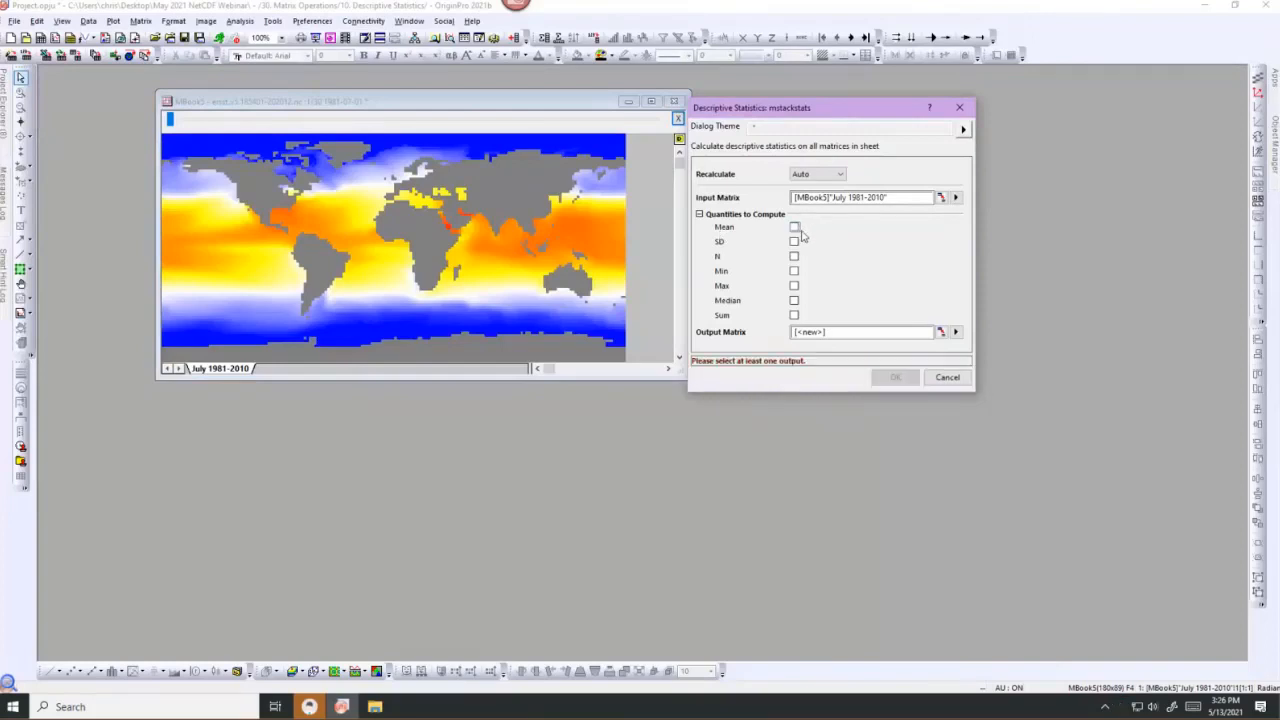
left_click(798, 230)
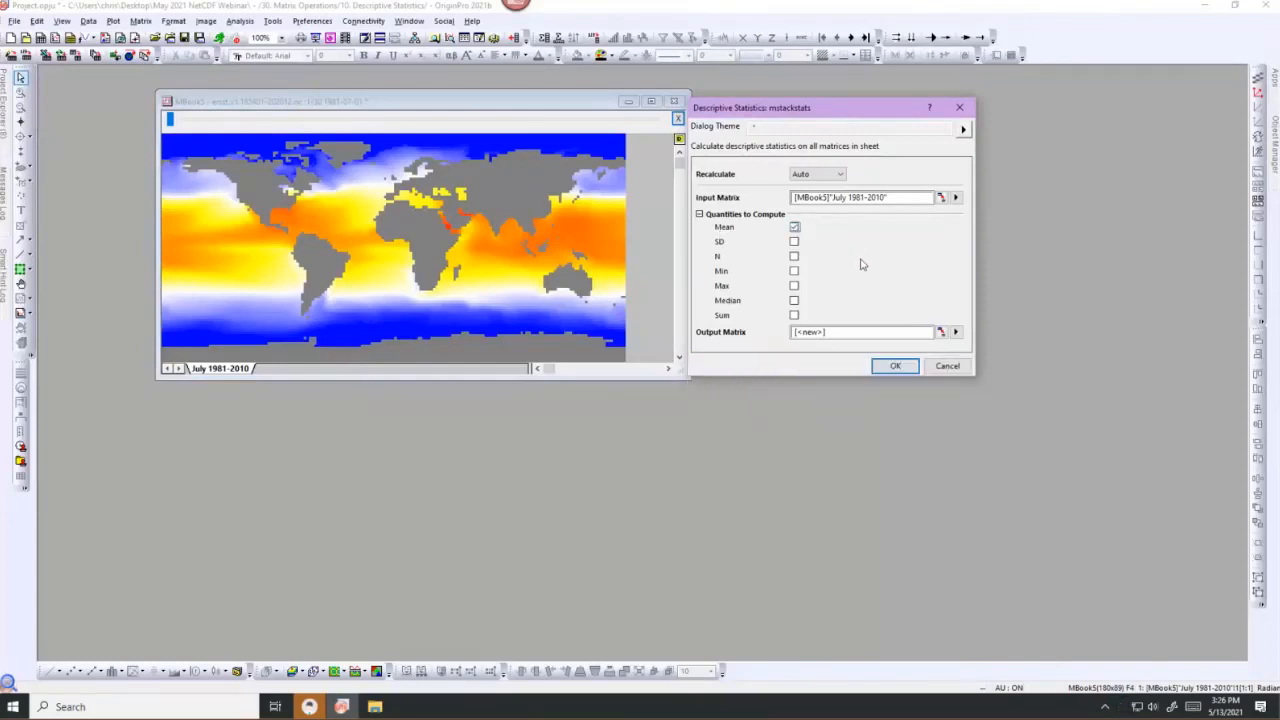
left_click(955, 333)
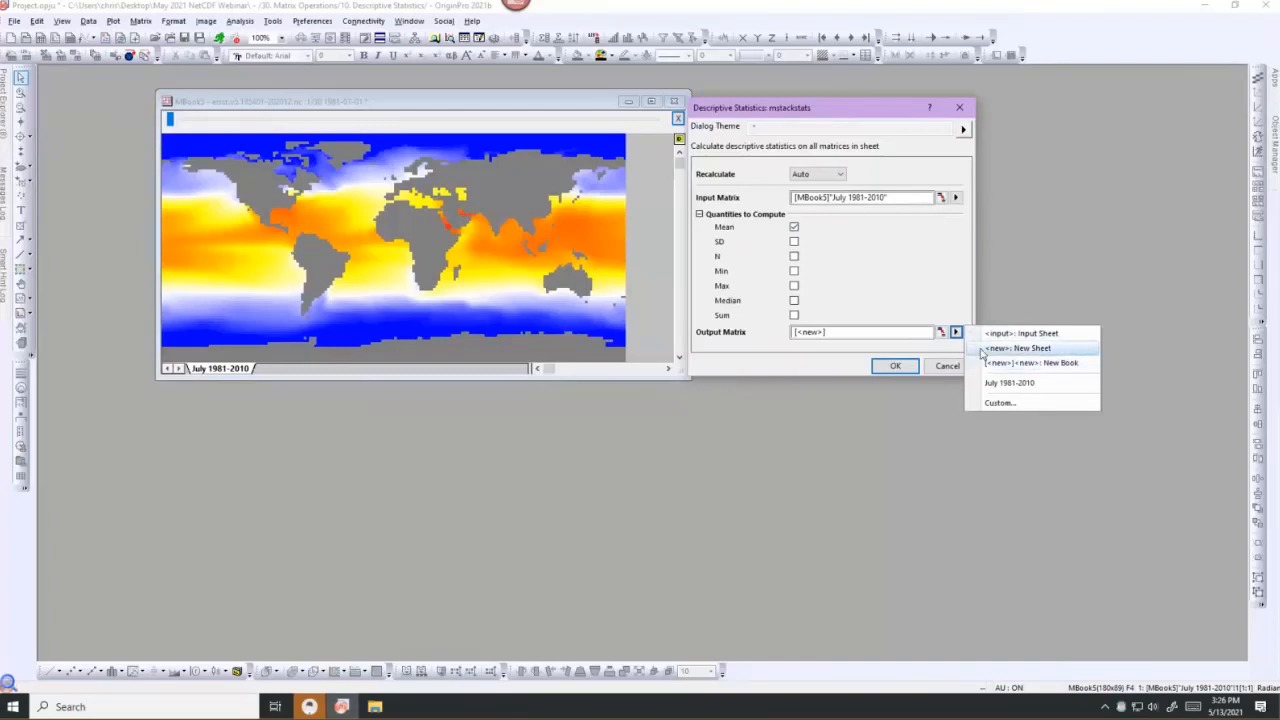
left_click(983, 349)
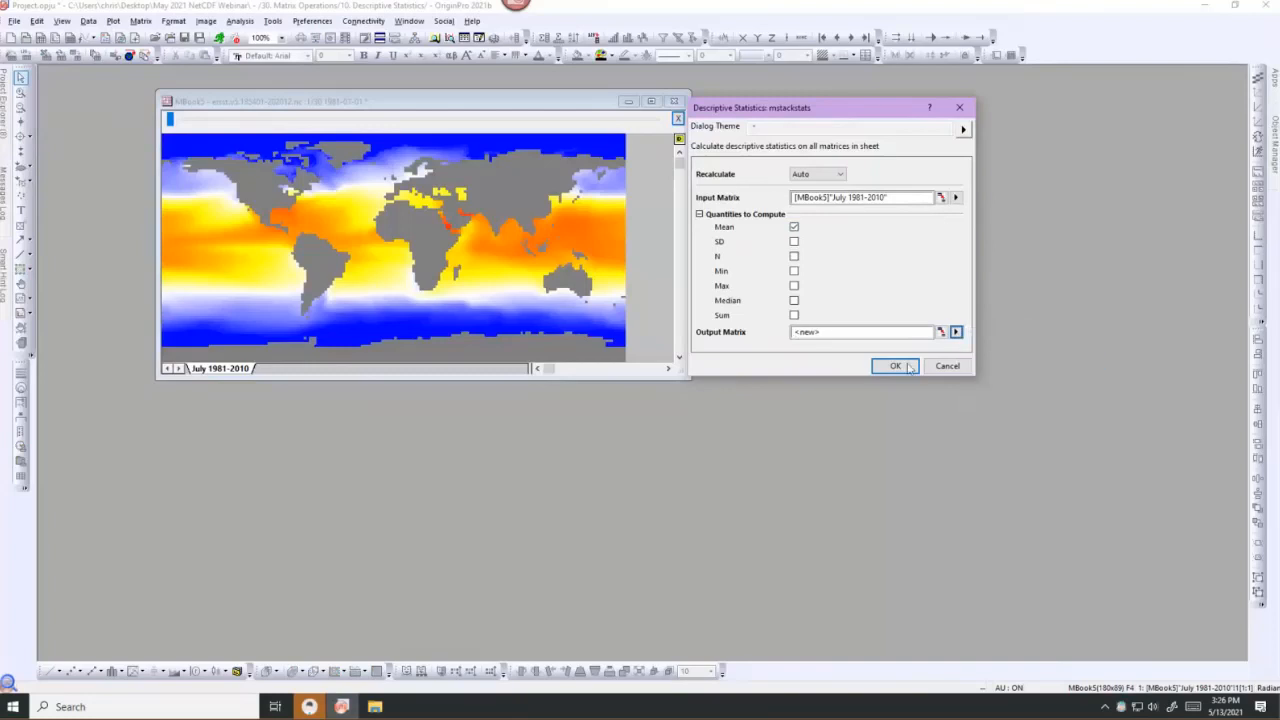
left_click(896, 368)
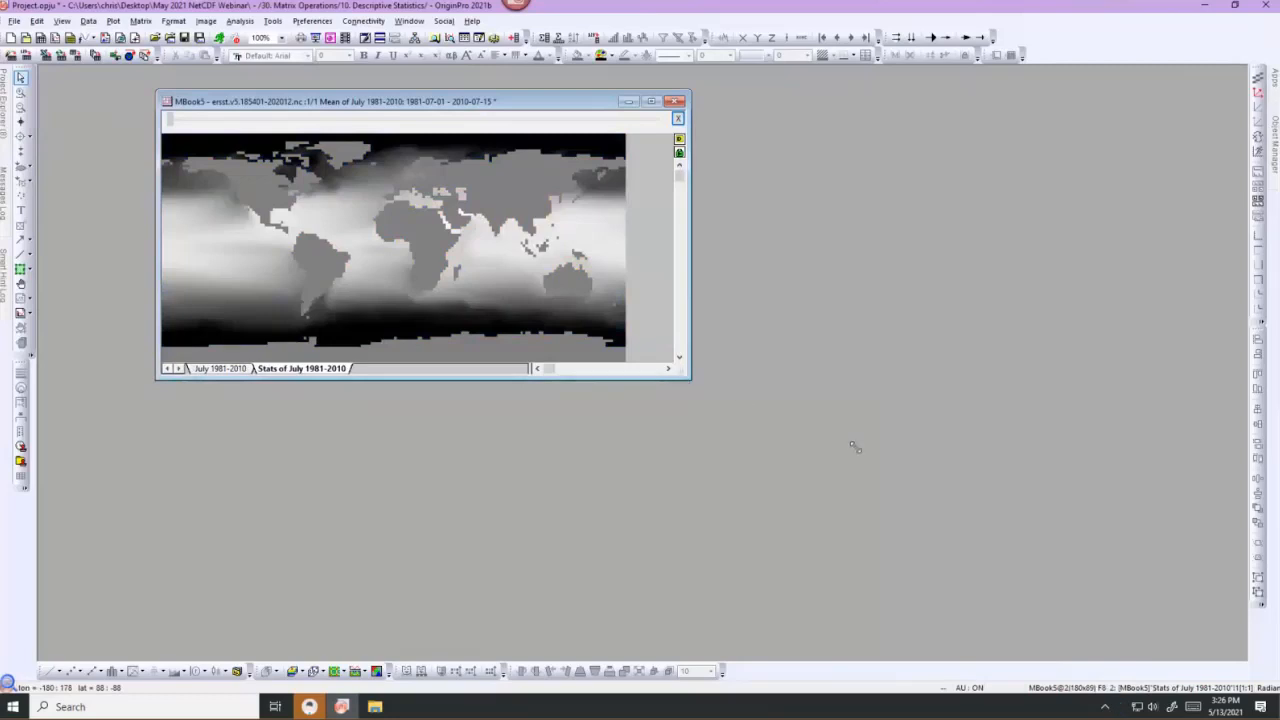
Enlarge the matrix book window and rename the statistics sheet as Mean of July 1981-2010.
left_click_drag(690, 378, 855, 447)
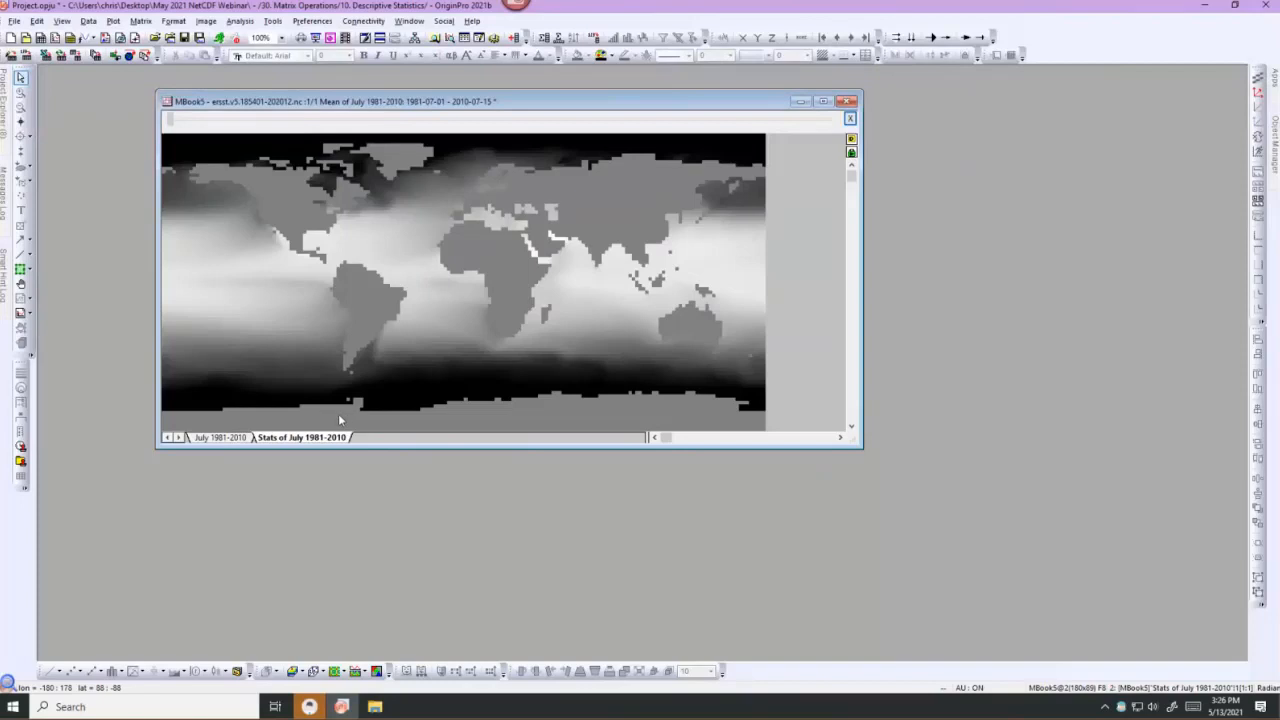
double_click(279, 442)
left_click_drag(272, 418, 238, 413)
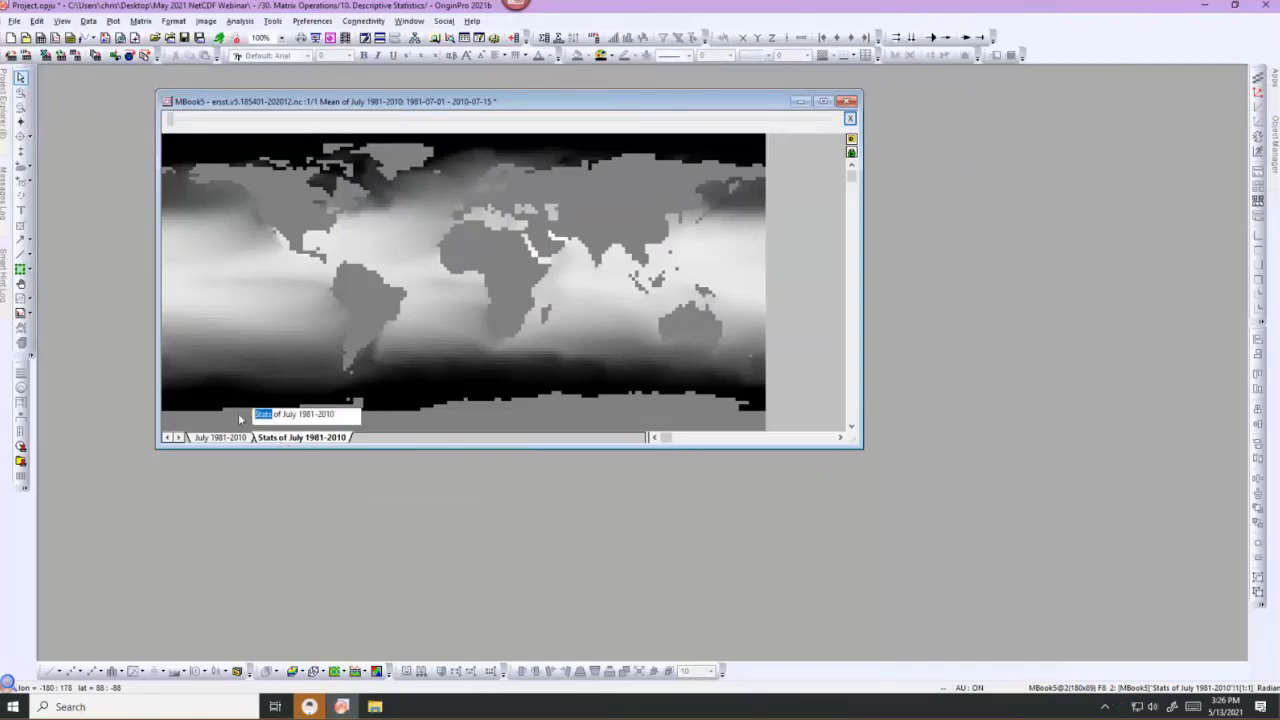
type("Mean")
key("Return")
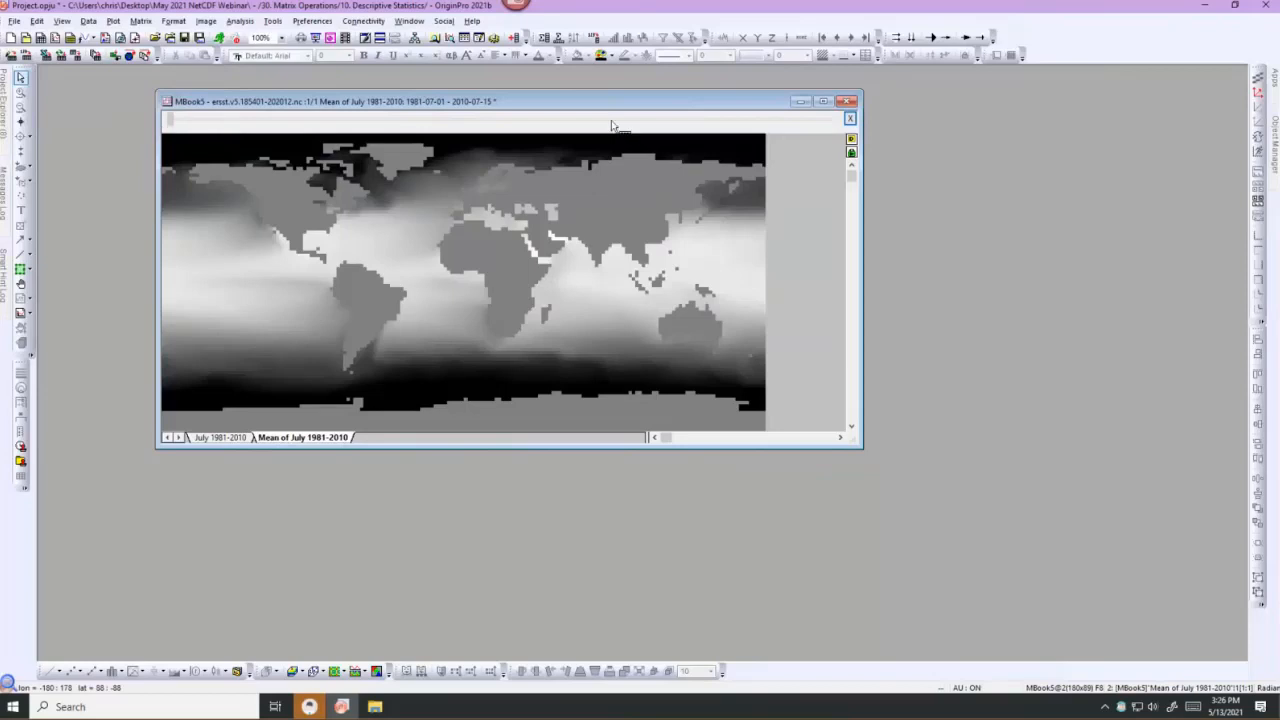
Add SD to the quantities computed by the existing statistics operation and display the SD matrix.
left_click(852, 152)
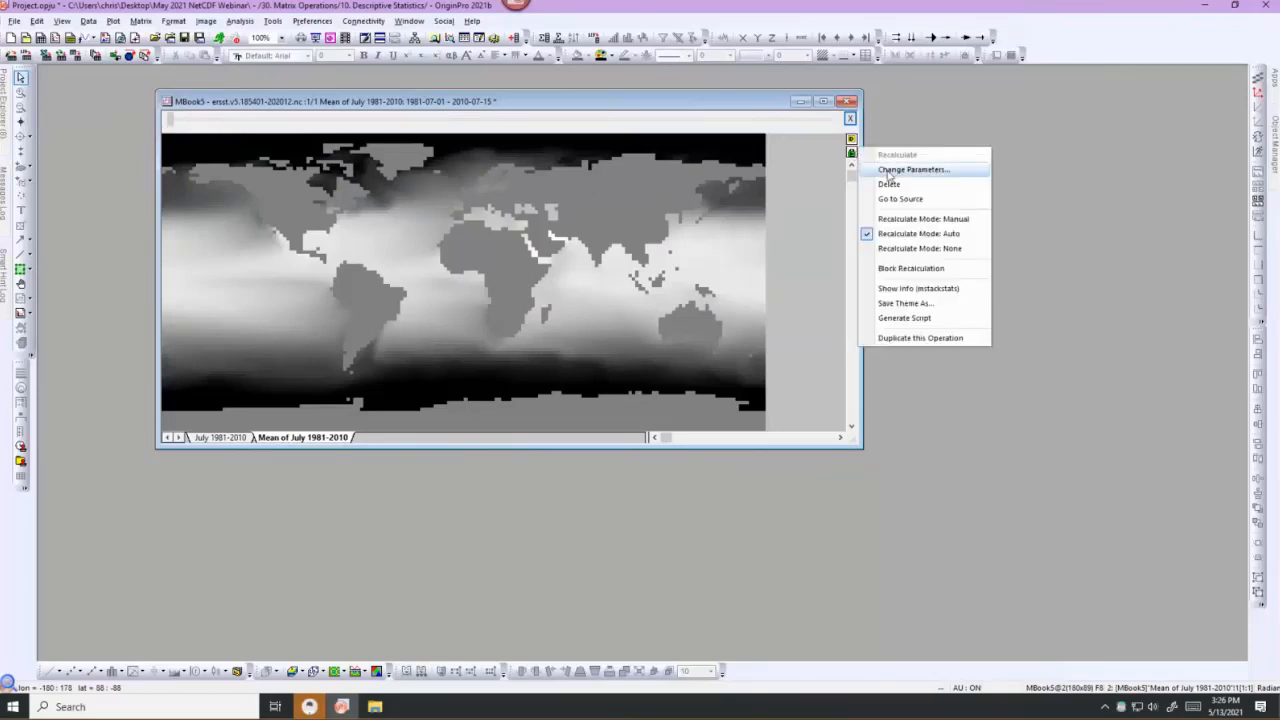
left_click(889, 171)
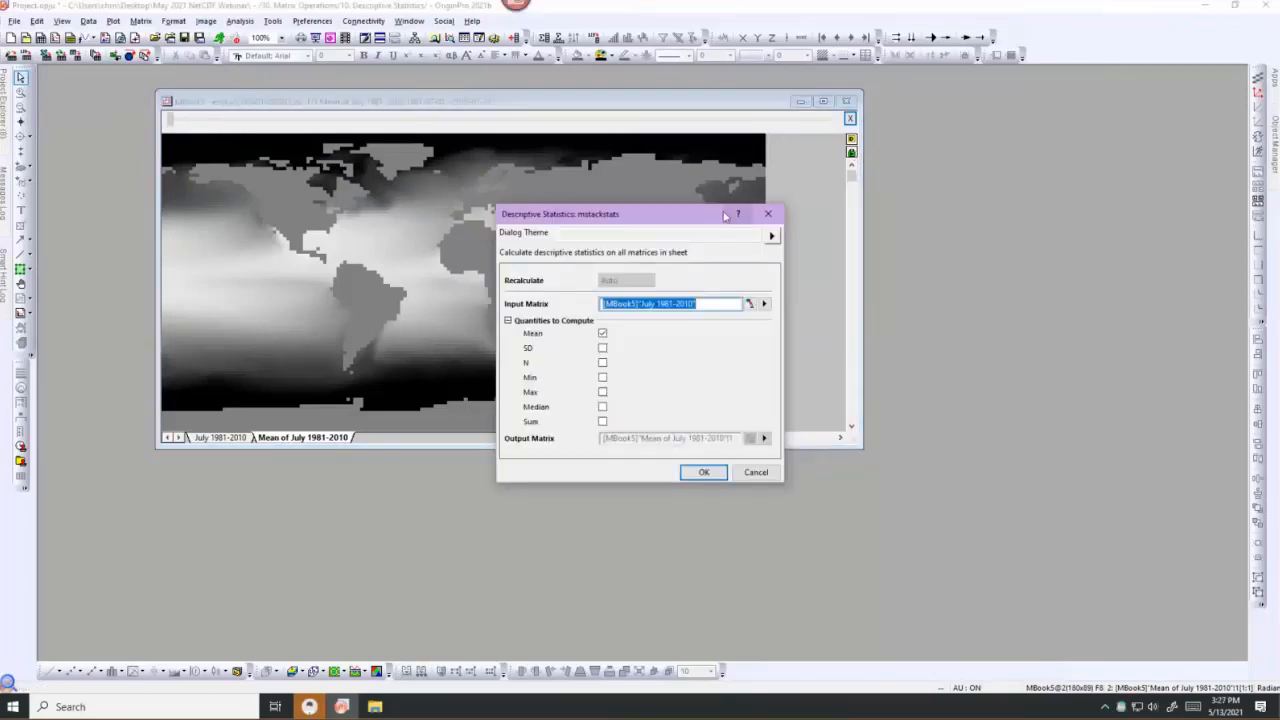
left_click(602, 347)
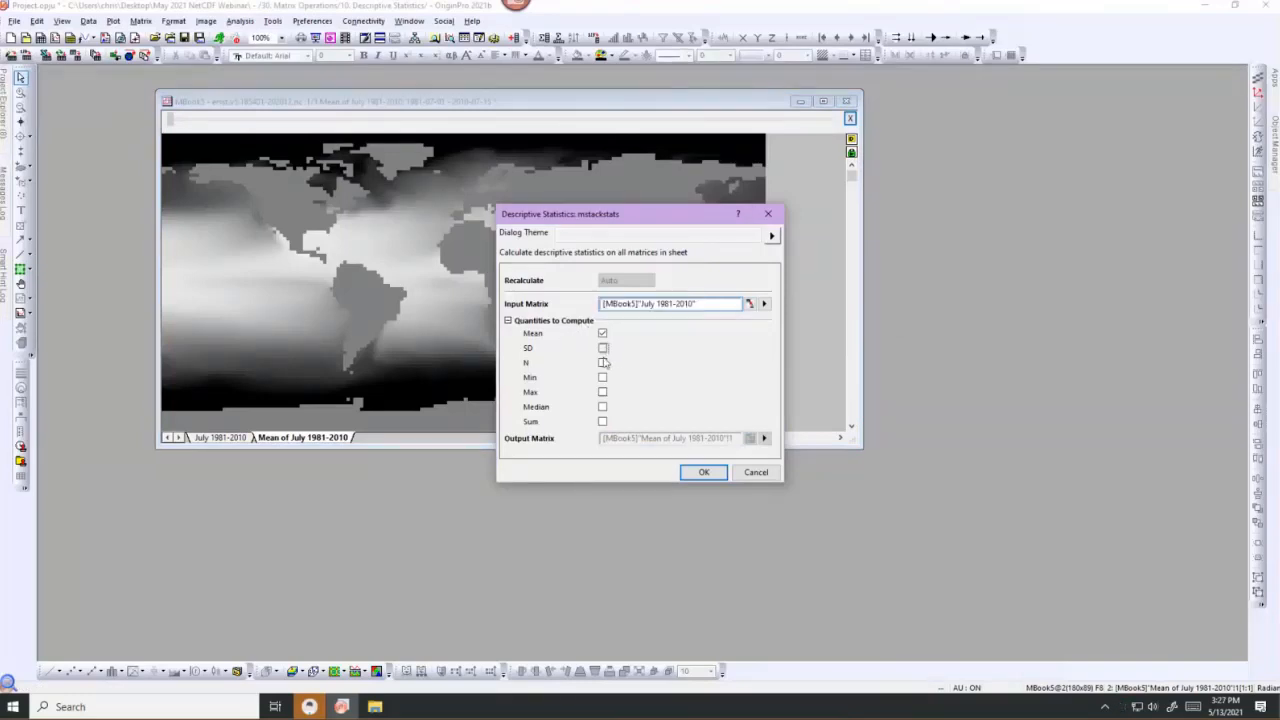
left_click(700, 473)
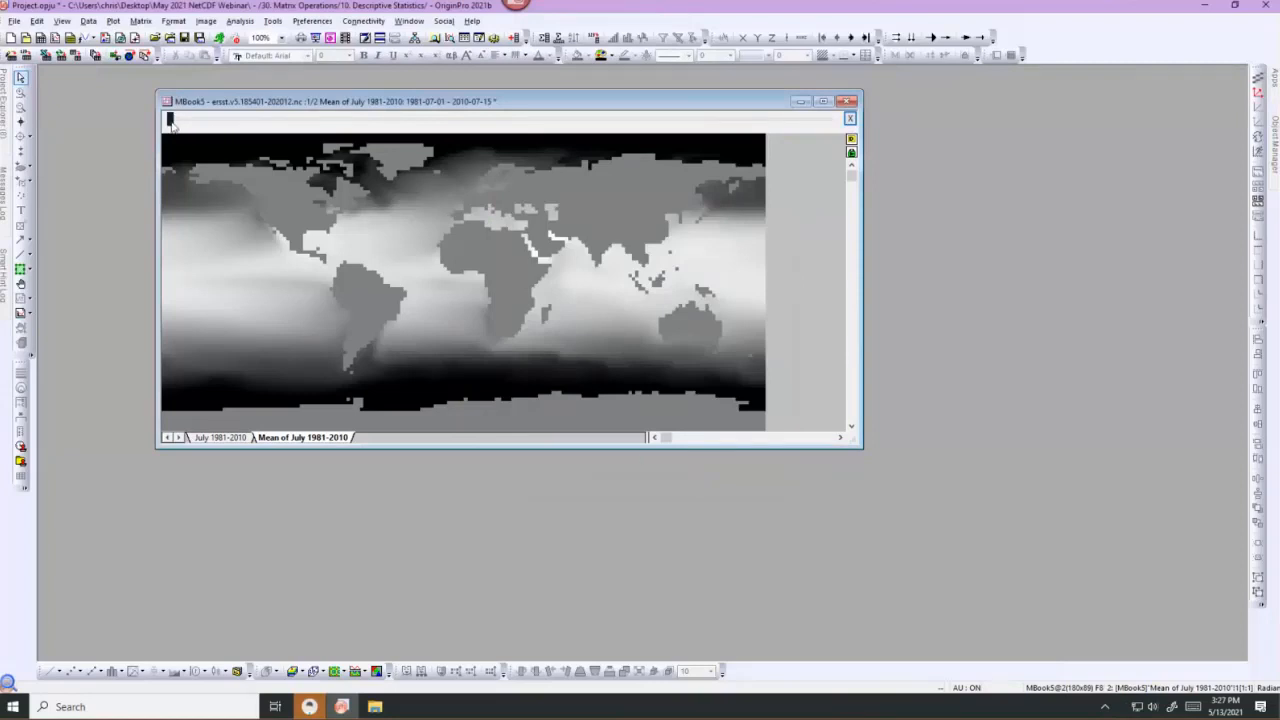
left_click_drag(173, 121, 804, 122)
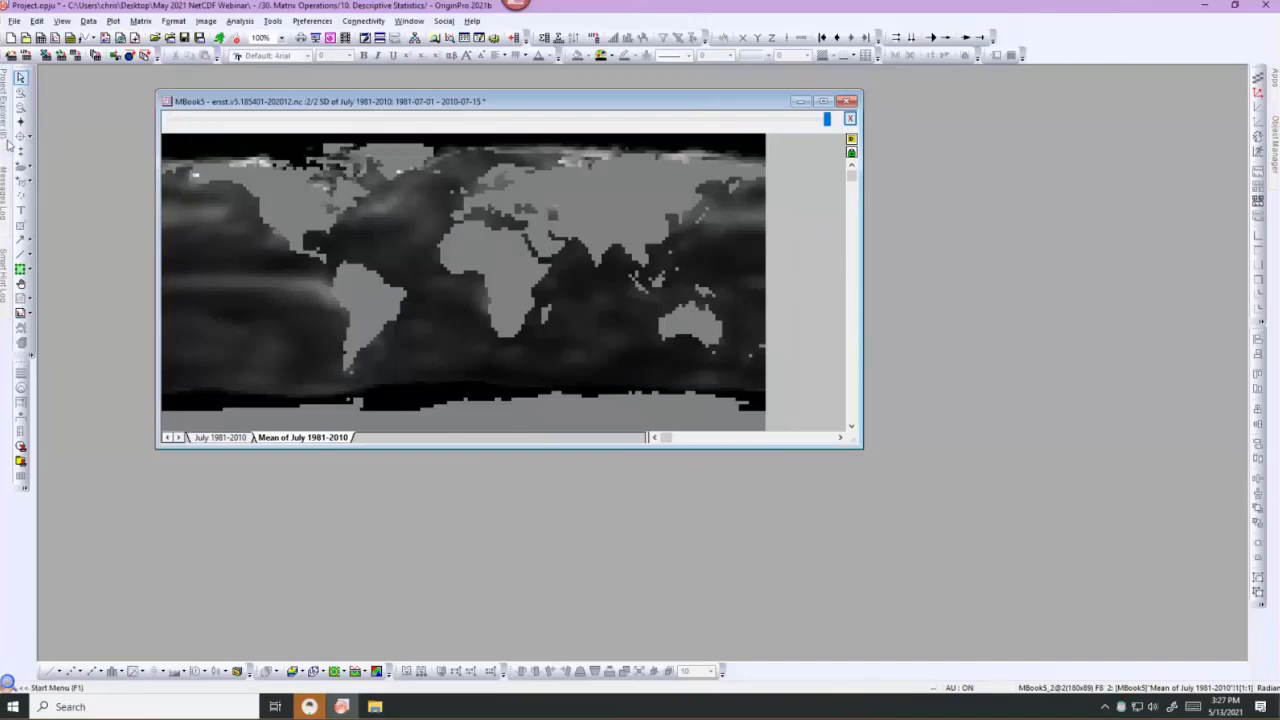
Open the 20 Subtraction folder and place the ersst matrix book beside the July 1920-2020 book.
mouse_move(5, 135)
left_click(55, 192)
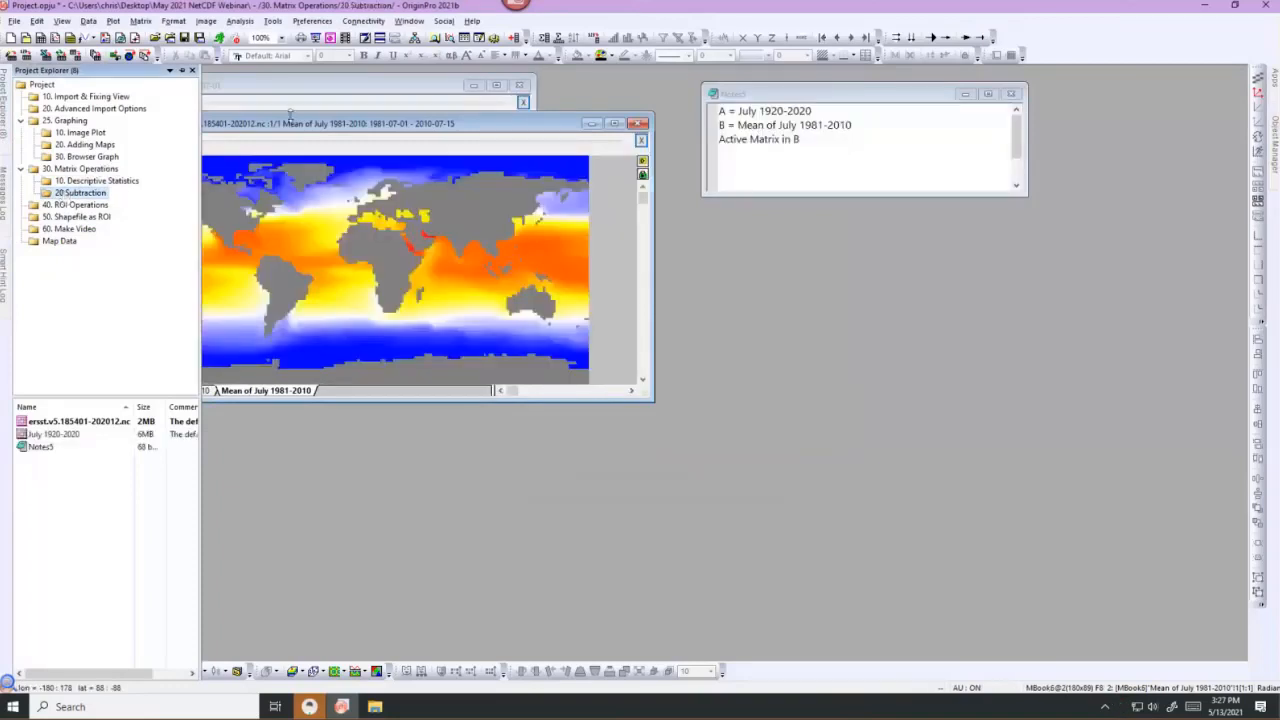
left_click_drag(287, 124, 531, 170)
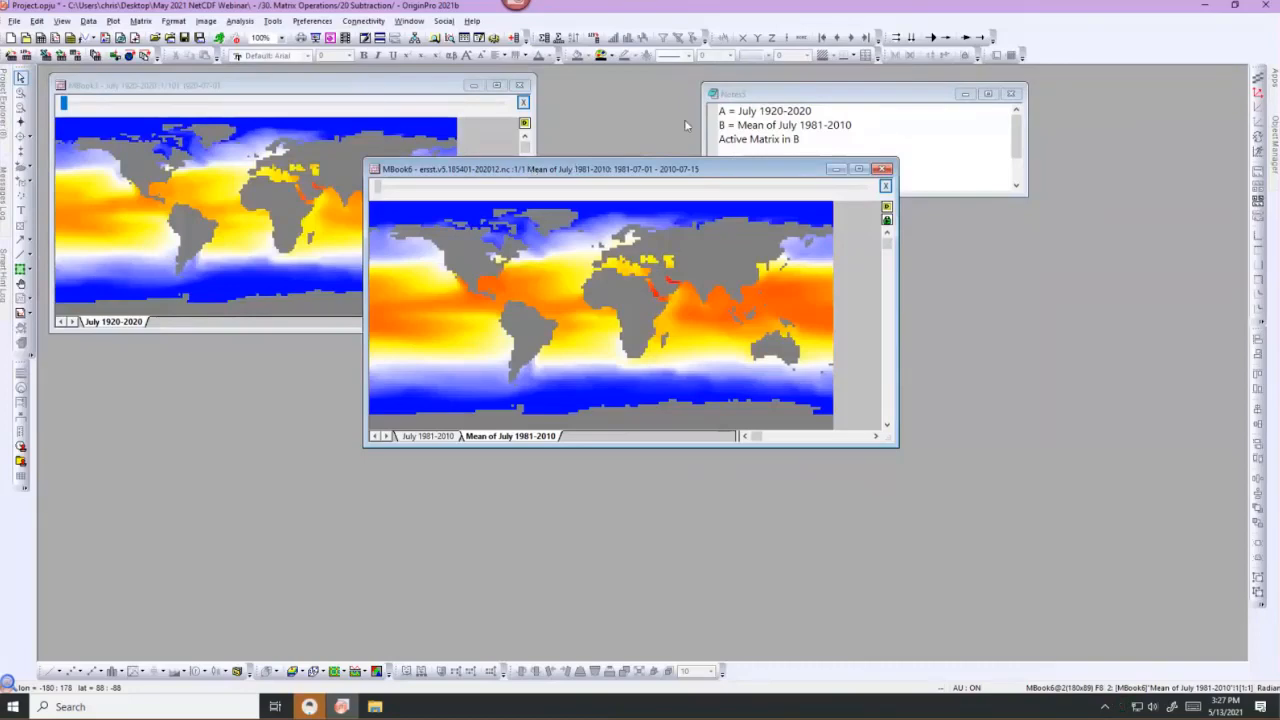
left_click_drag(511, 169, 687, 105)
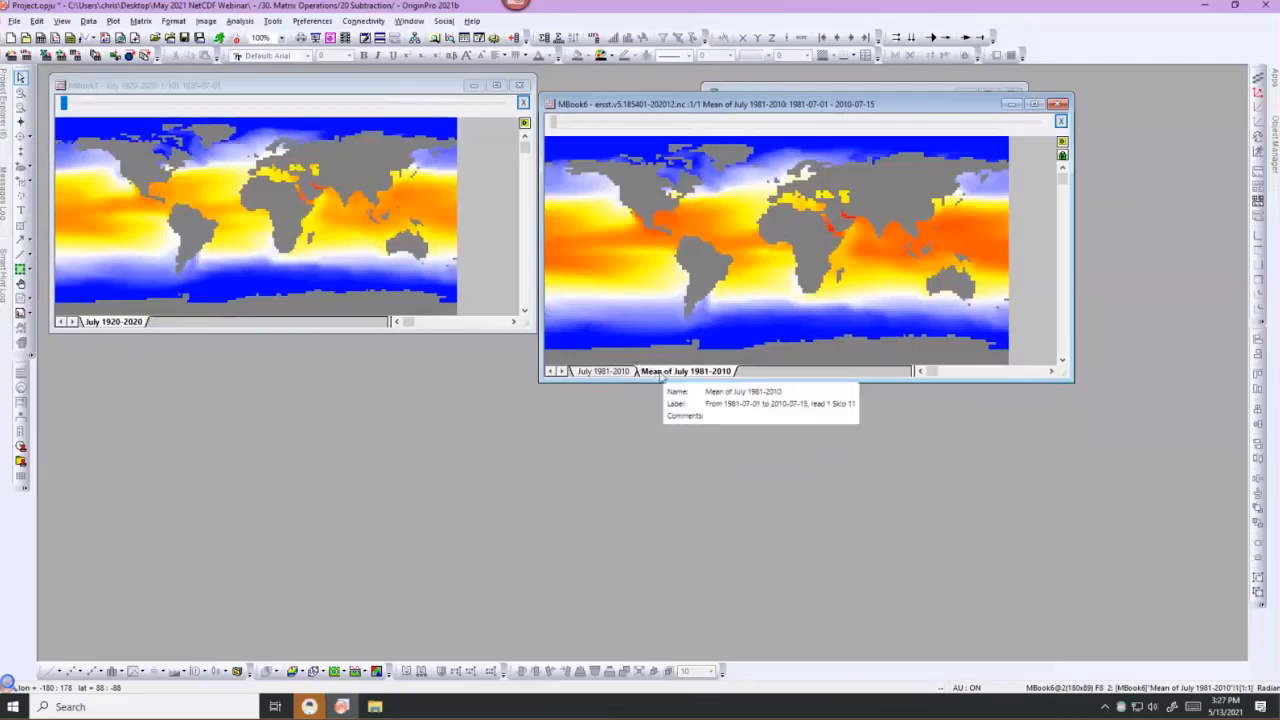
View the July 1981-2010 source sheet in the ersst book and return to the Mean of July 1981-2010 sheet.
left_click(619, 374)
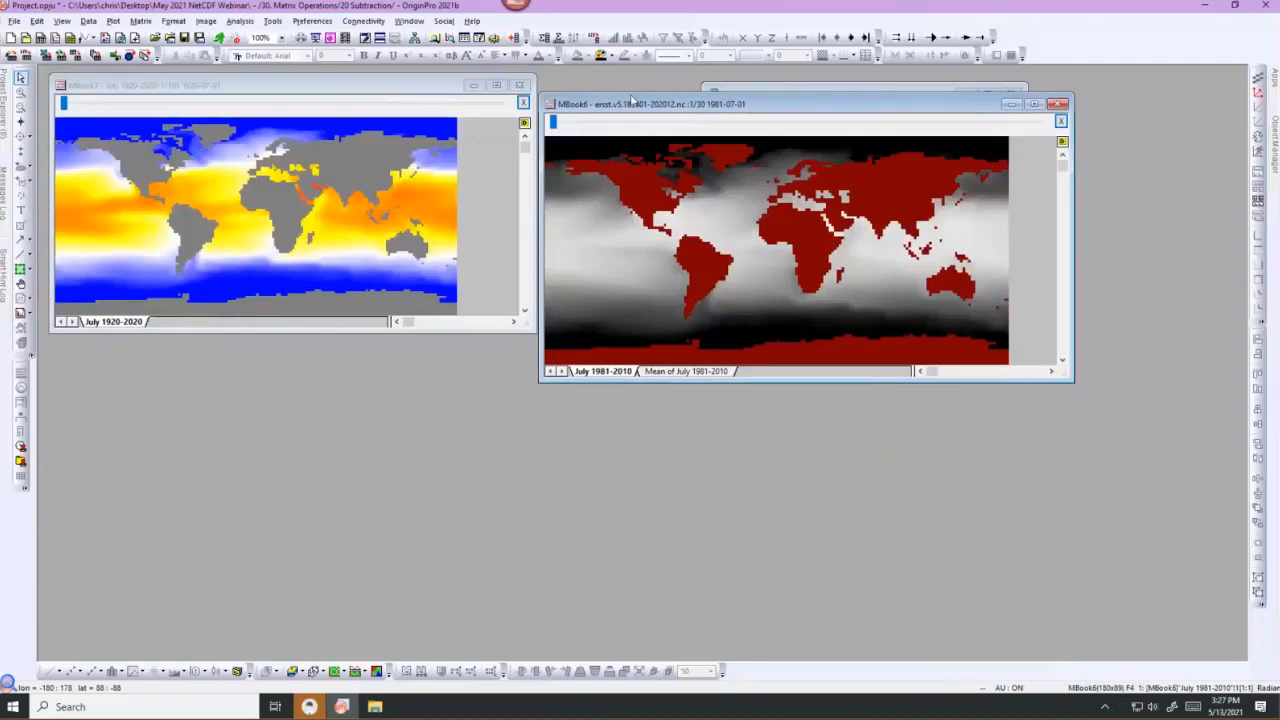
left_click_drag(631, 107, 633, 100)
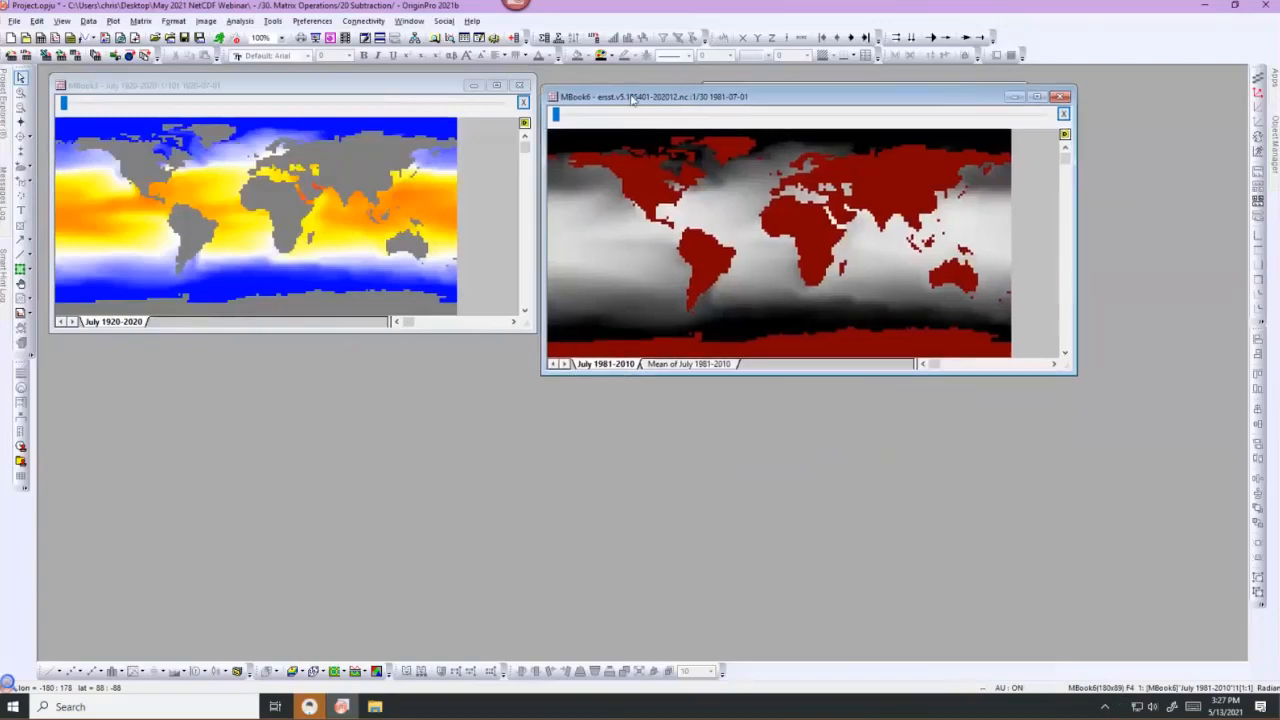
left_click(666, 365)
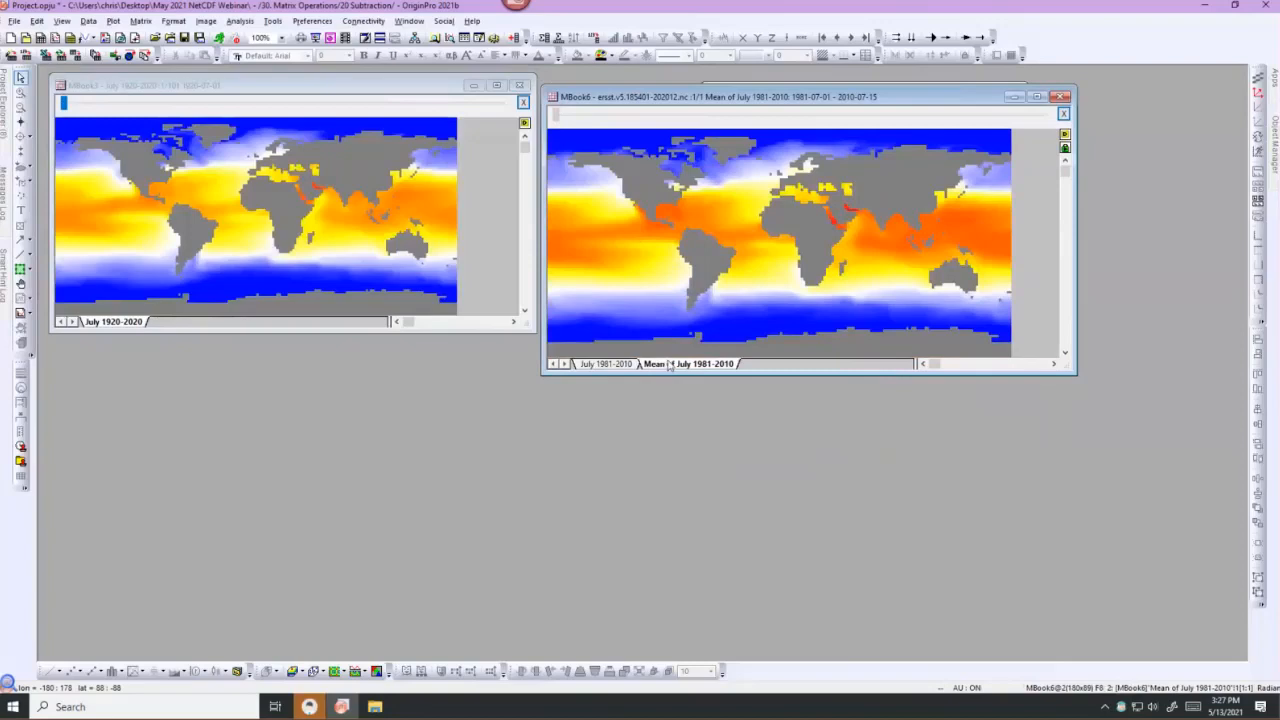
Start a matrix Subtract operation from the July 1920-2020 sheet with recalculation set to Auto.
left_click(322, 90)
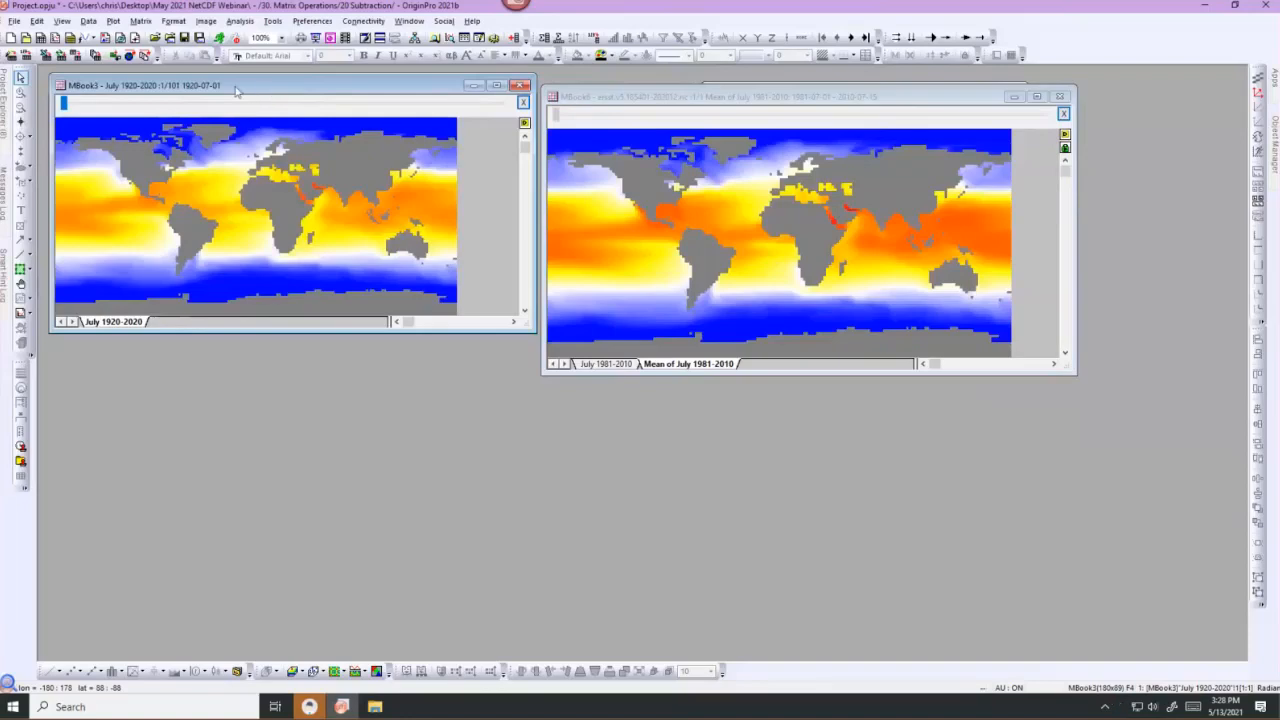
left_click(240, 21)
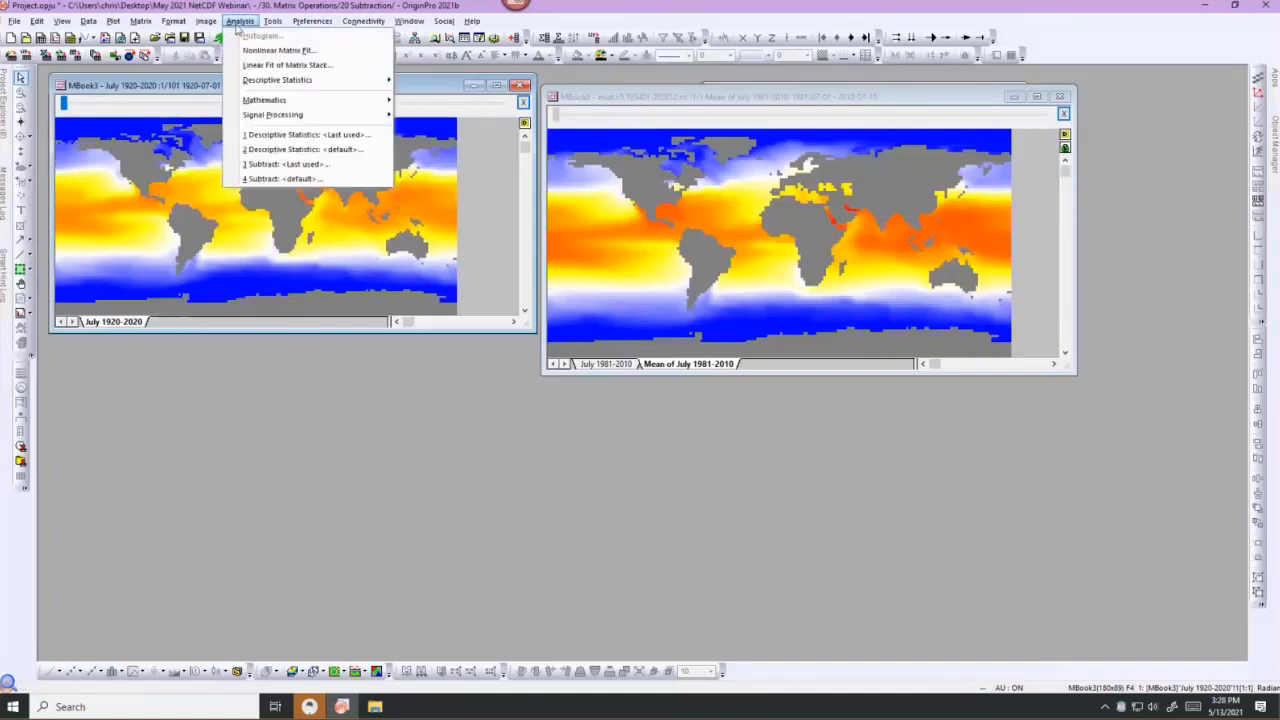
mouse_move(330, 100)
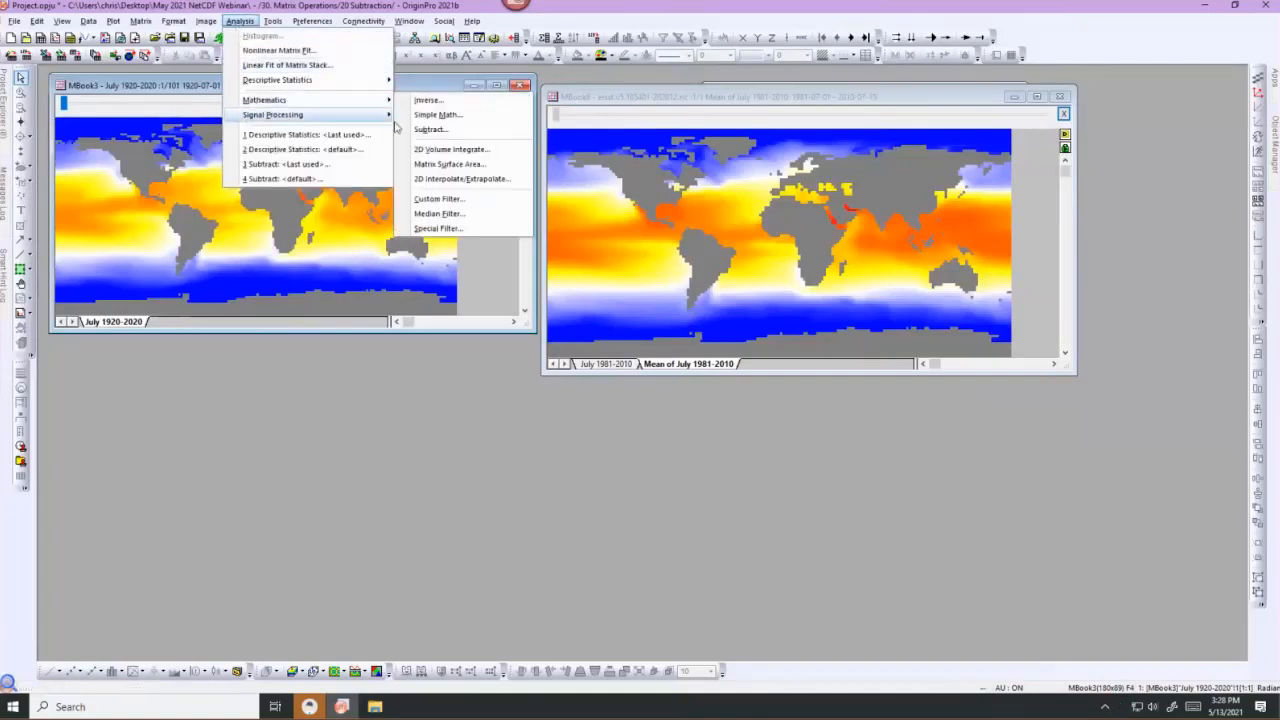
left_click(430, 129)
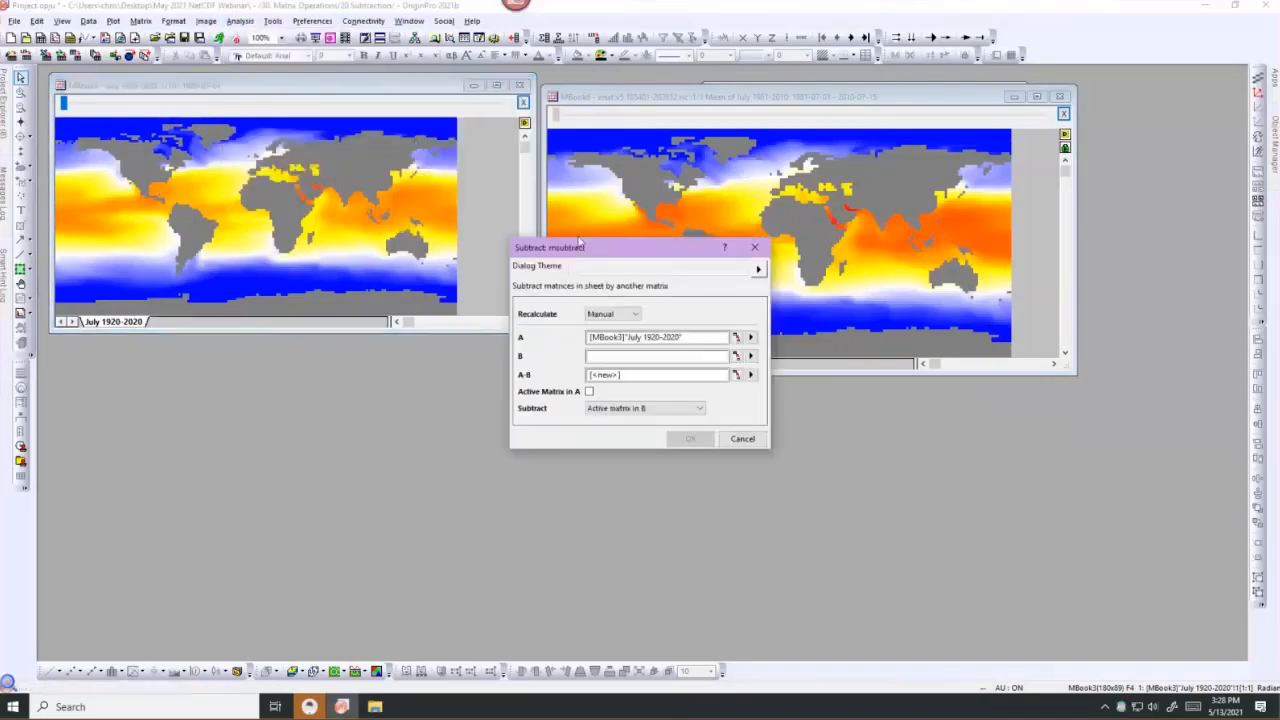
left_click_drag(578, 242, 678, 386)
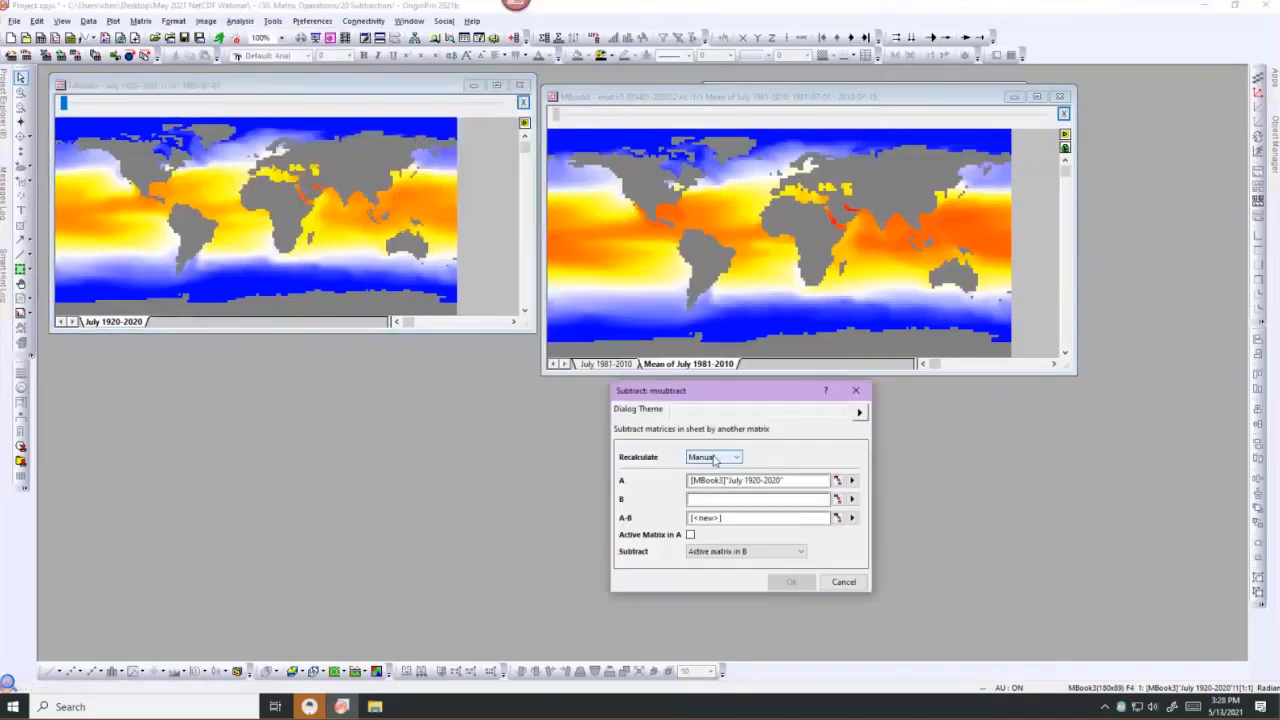
left_click(713, 458)
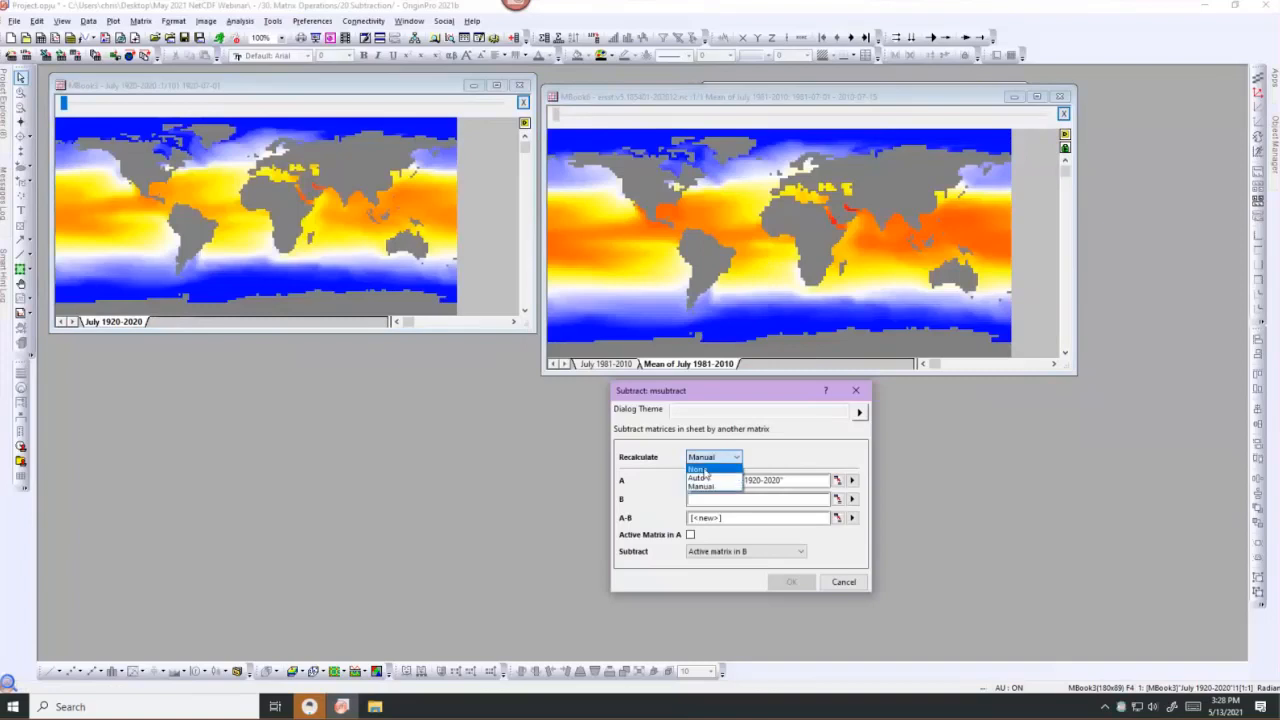
left_click(702, 478)
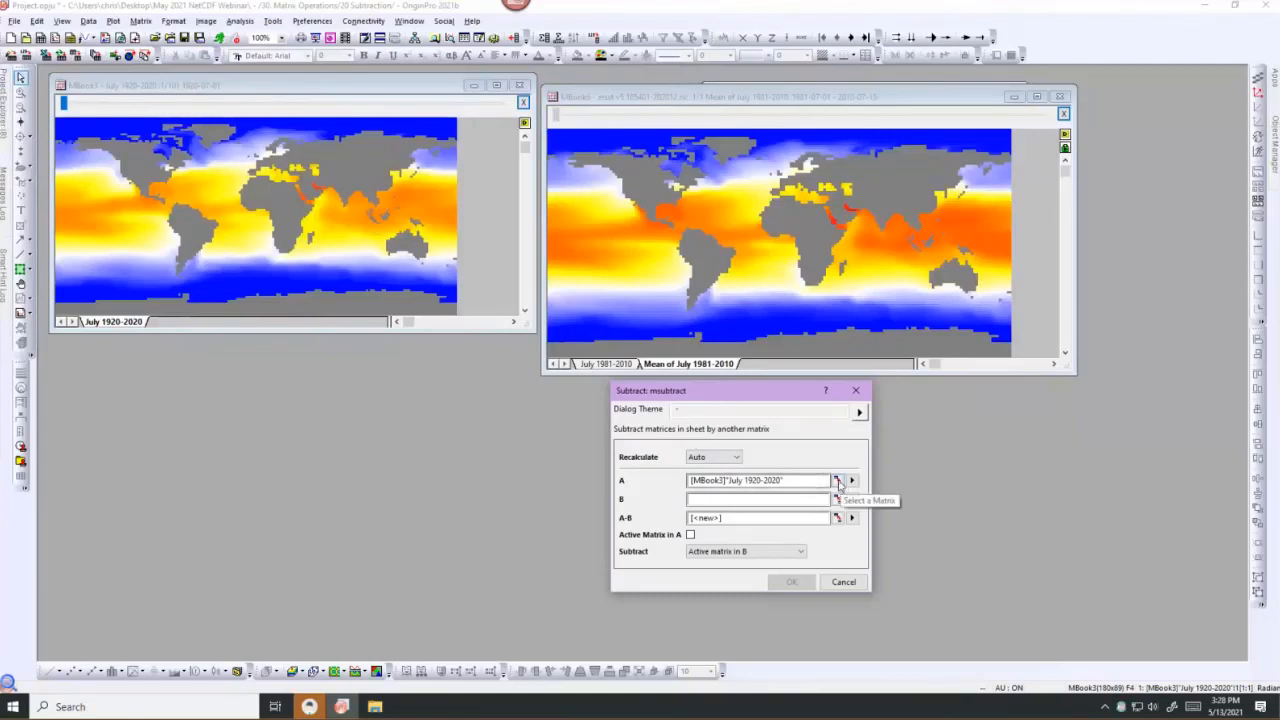
Assign the July 1920-2020 sheet as input A and the Mean of July 1981-2010 sheet as input B.
left_click(838, 481)
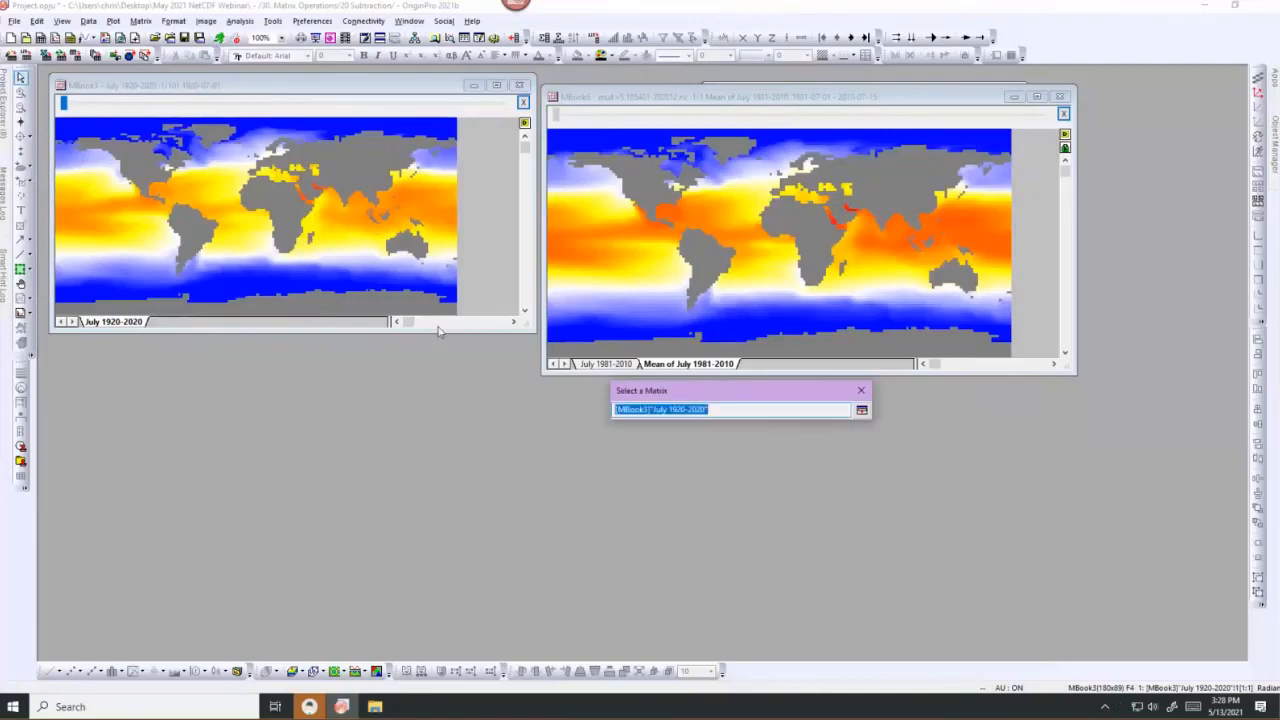
left_click(306, 306)
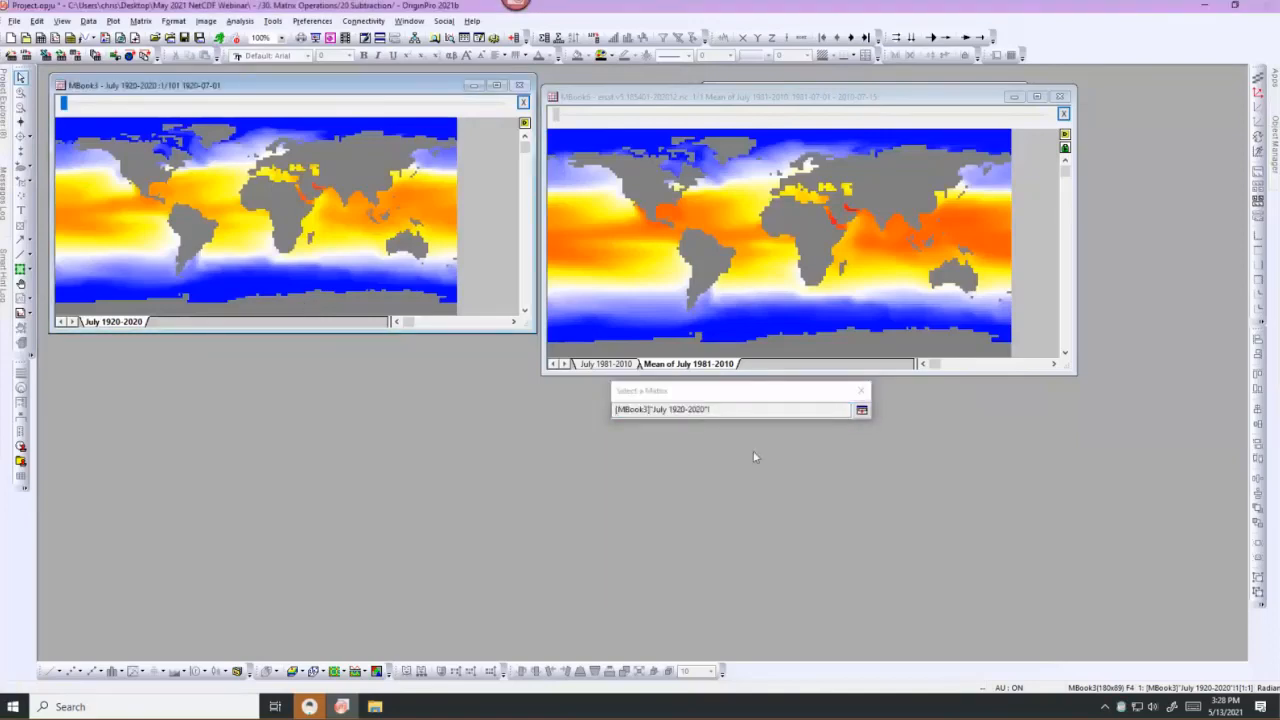
left_click(861, 410)
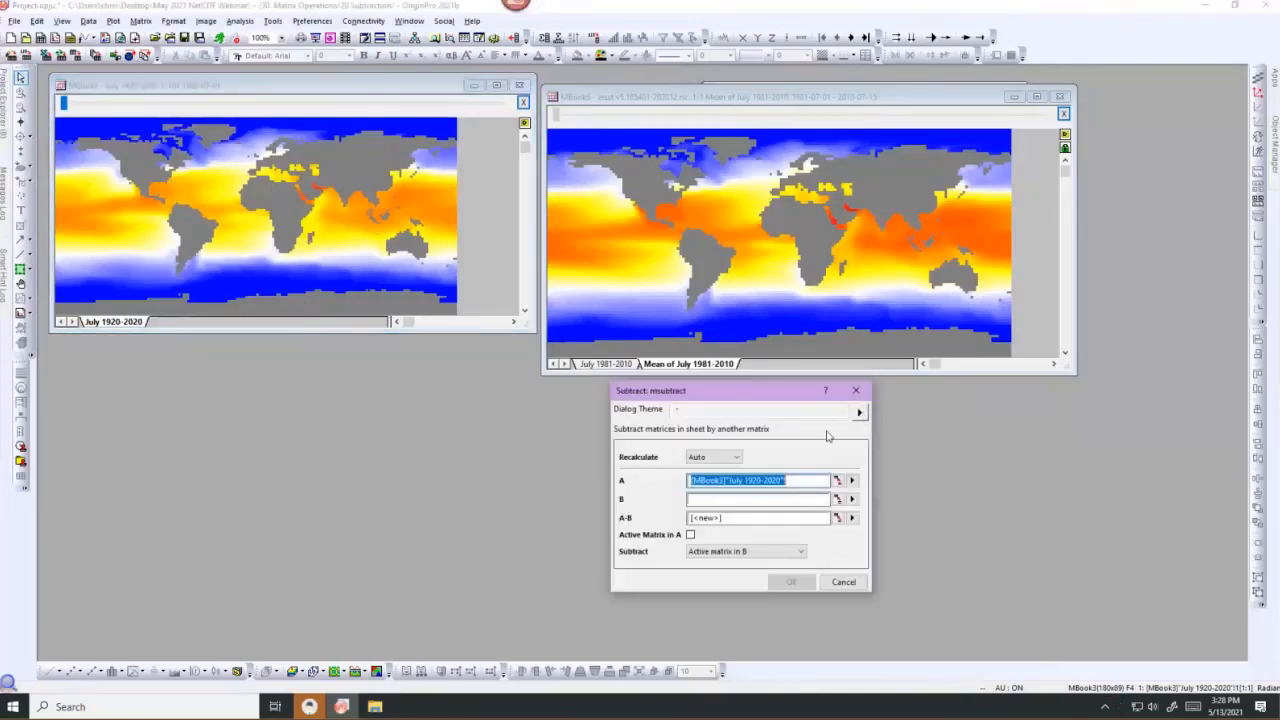
left_click(839, 500)
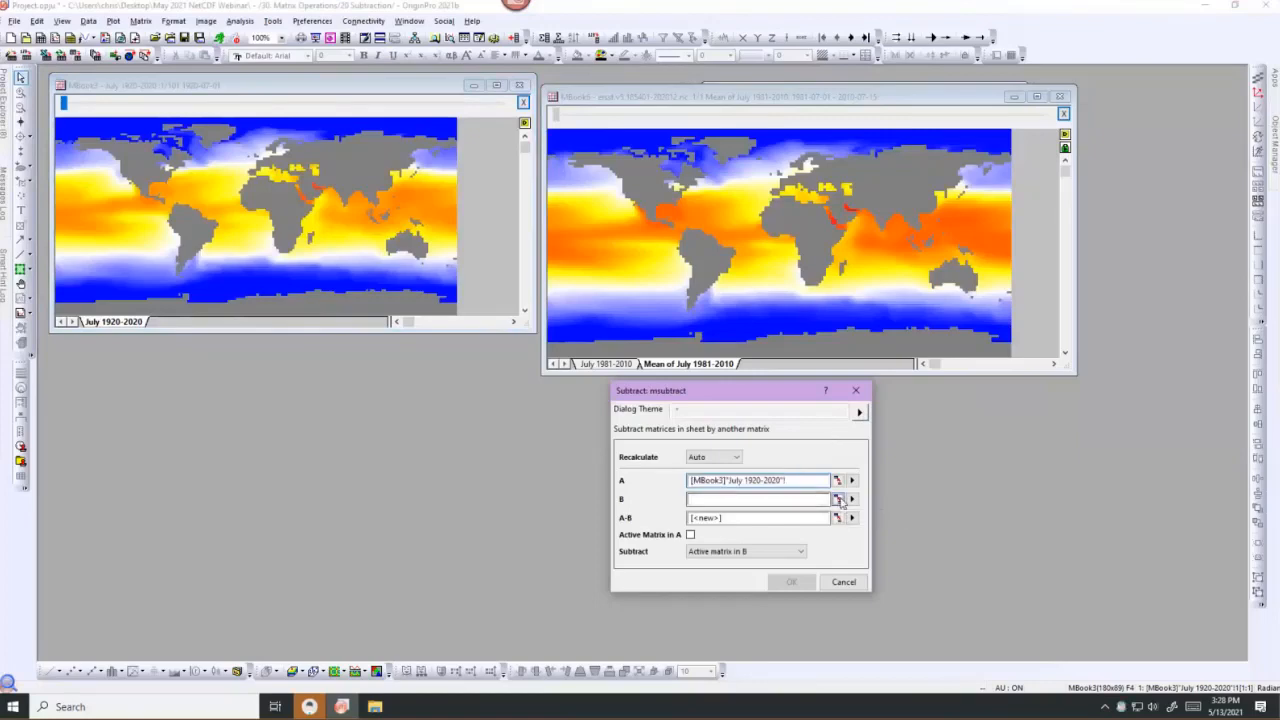
left_click(790, 342)
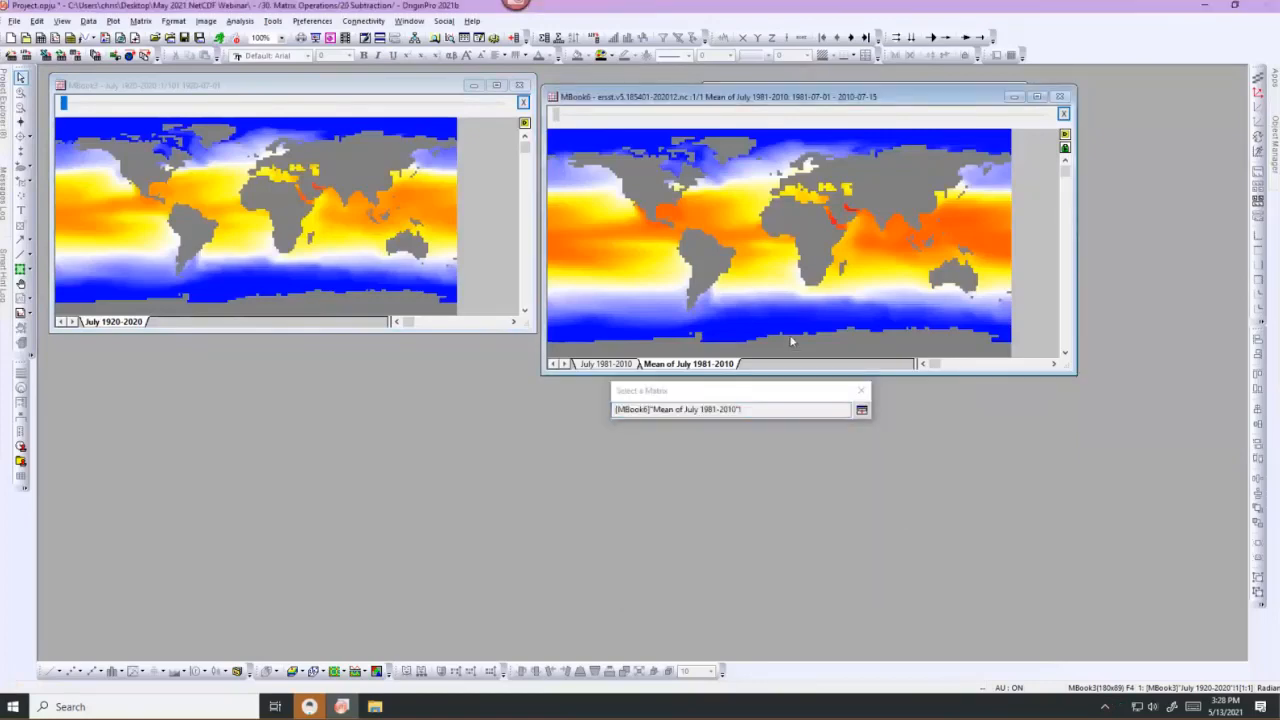
left_click(861, 411)
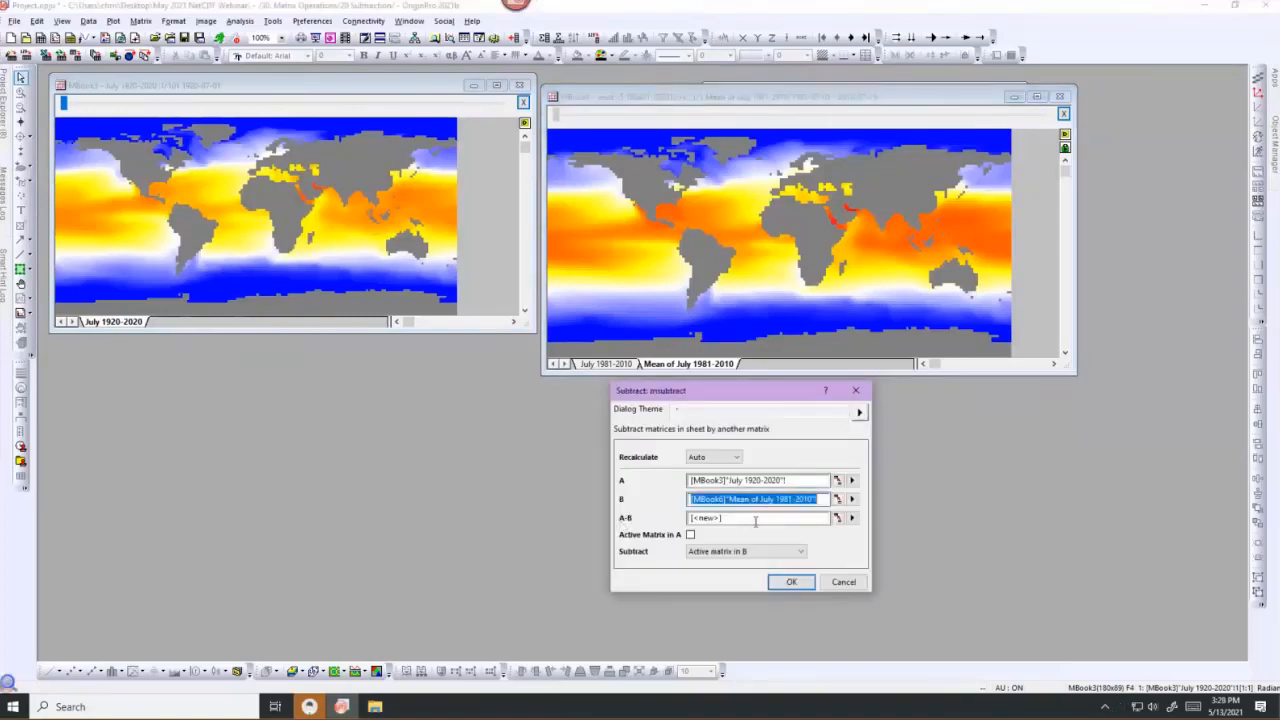
Send the A-B output to a new book, keep Active matrix in B as the subtraction mode, and run the subtraction.
left_click(851, 518)
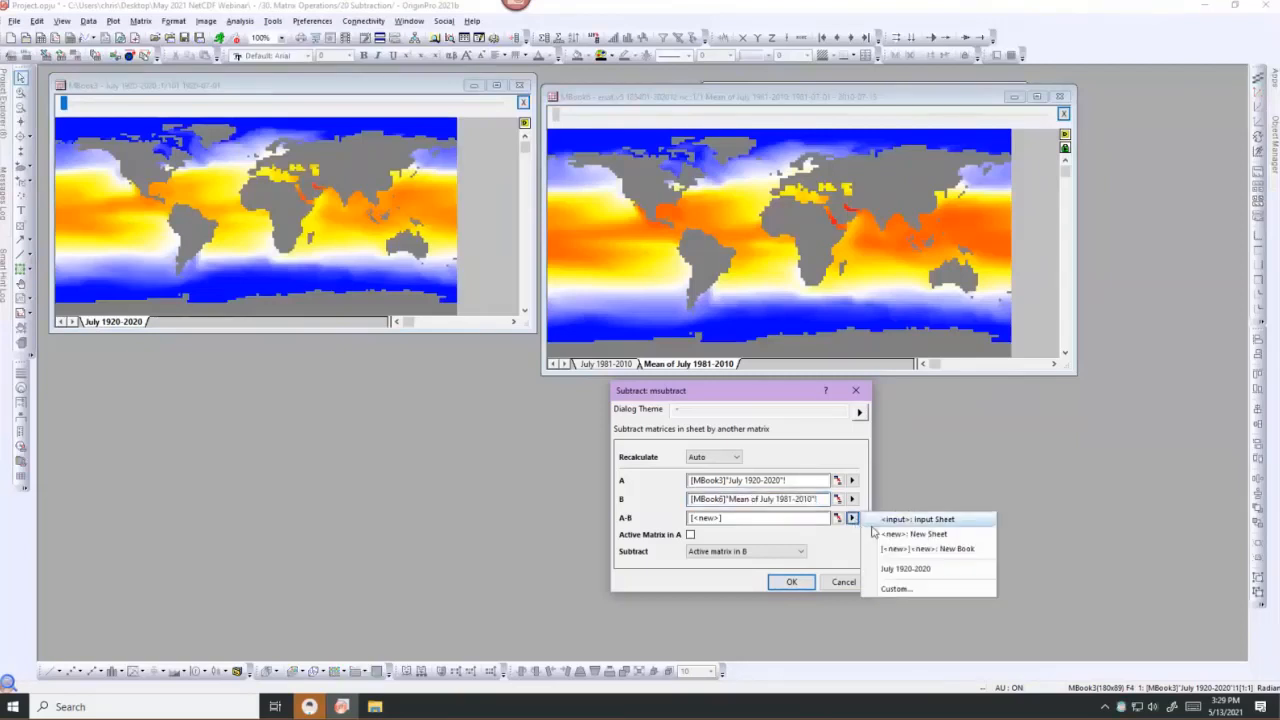
left_click(882, 549)
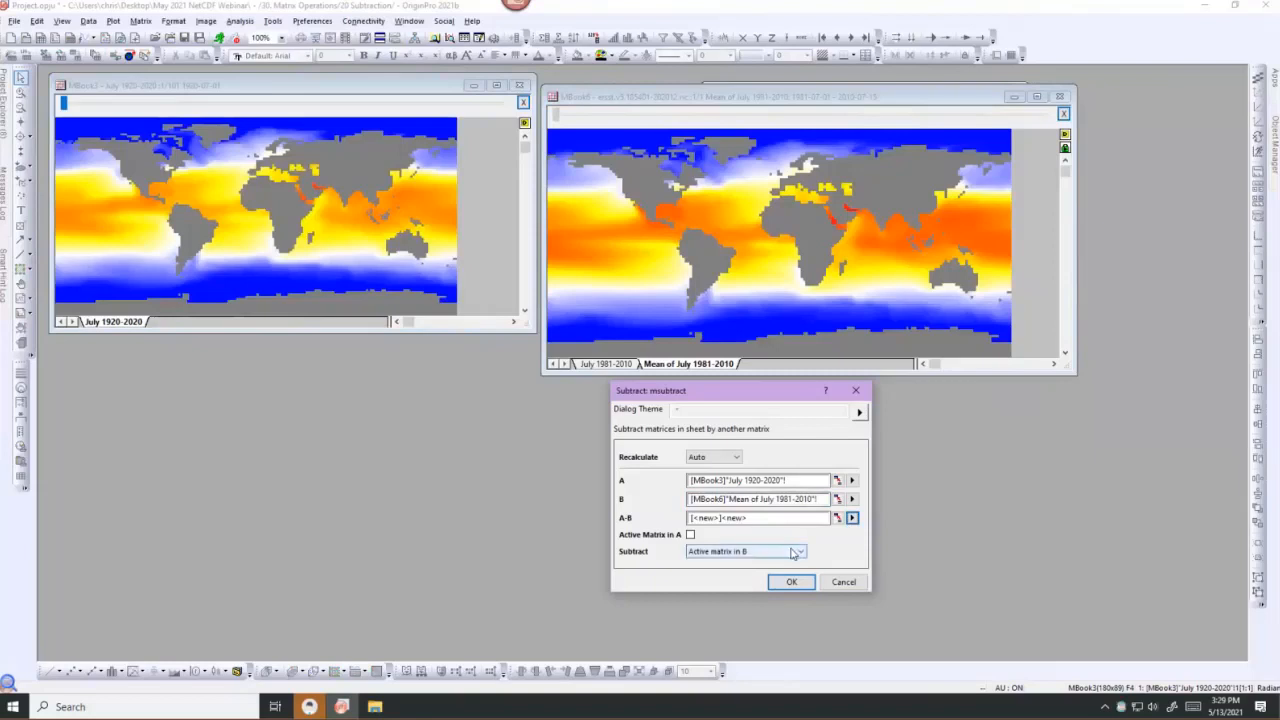
left_click(793, 553)
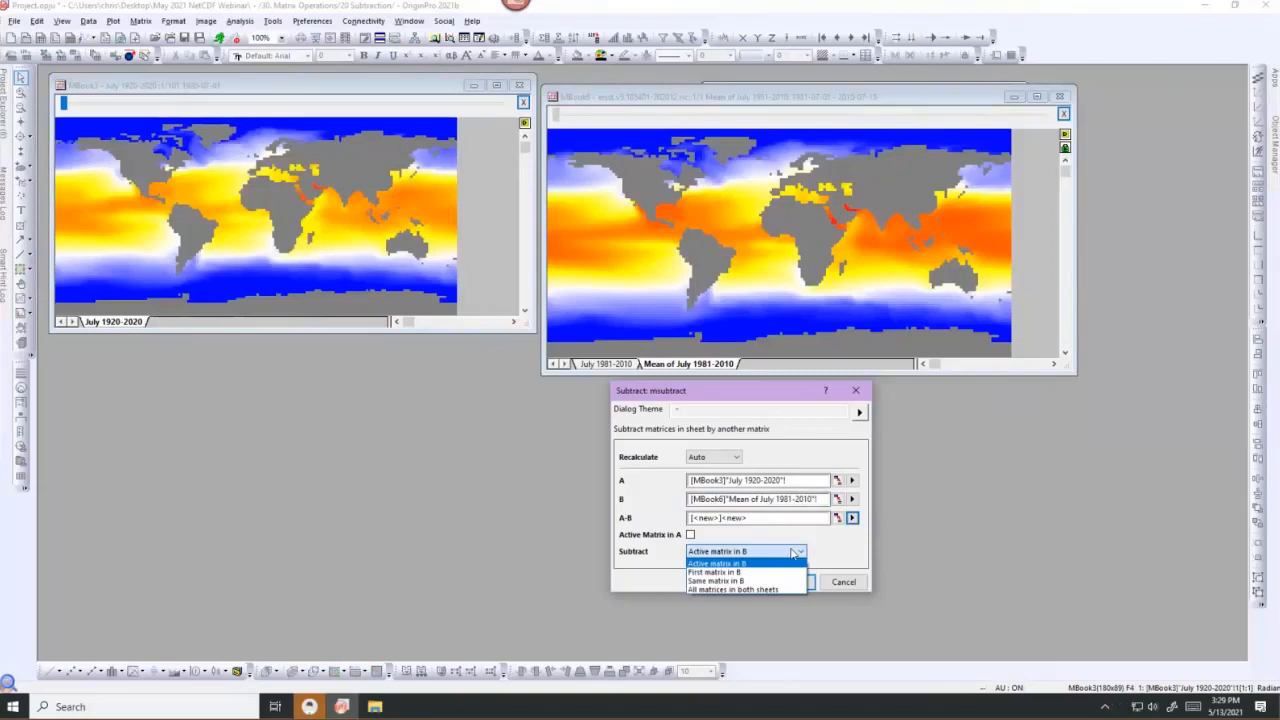
left_click(823, 555)
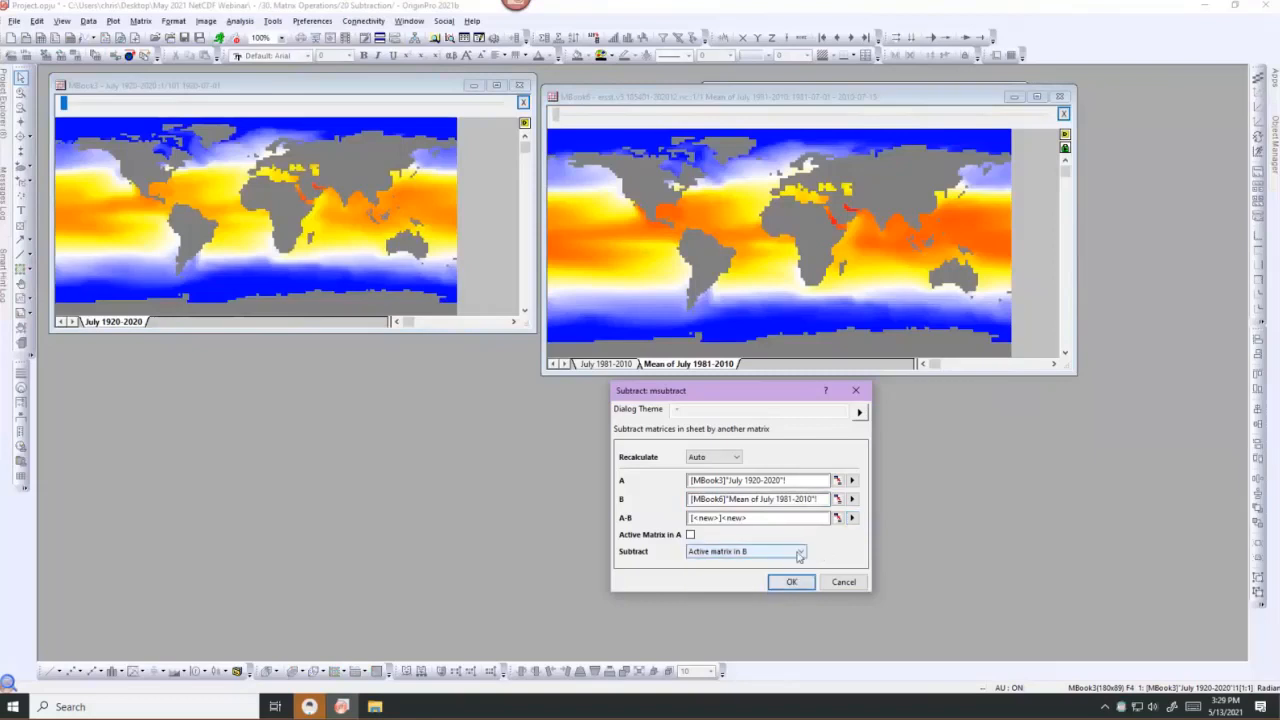
left_click(799, 553)
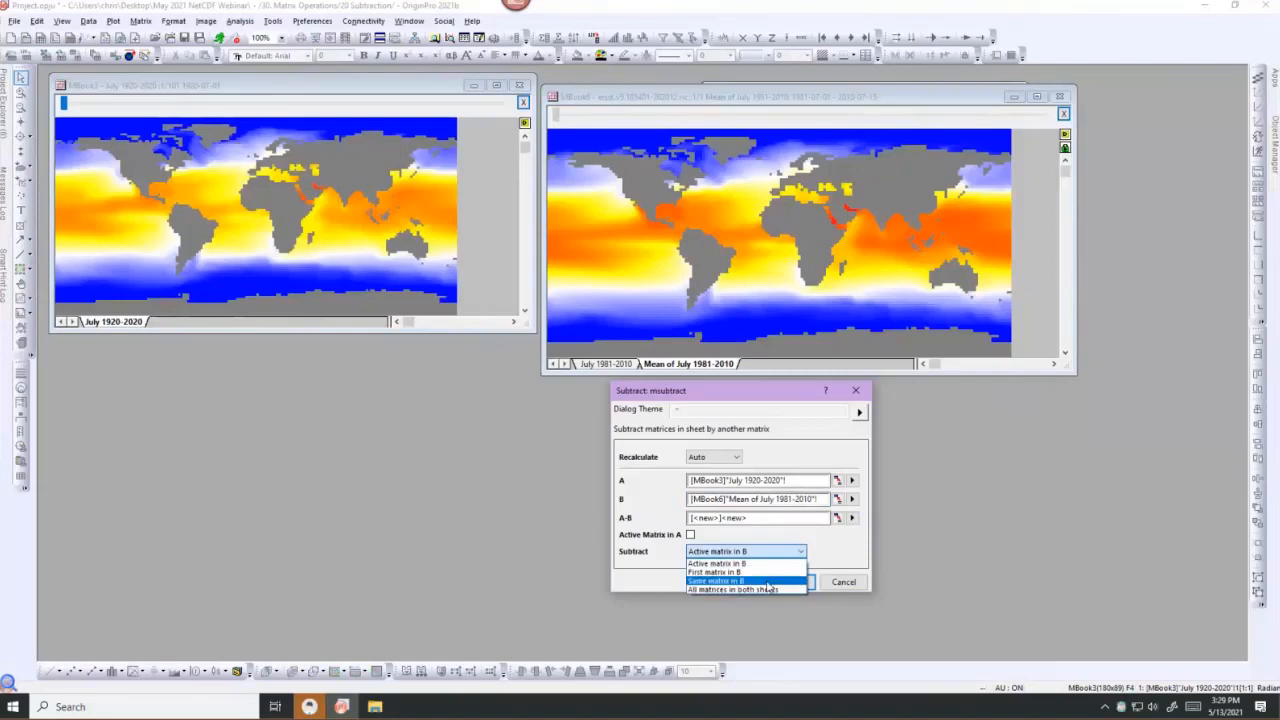
left_click(752, 564)
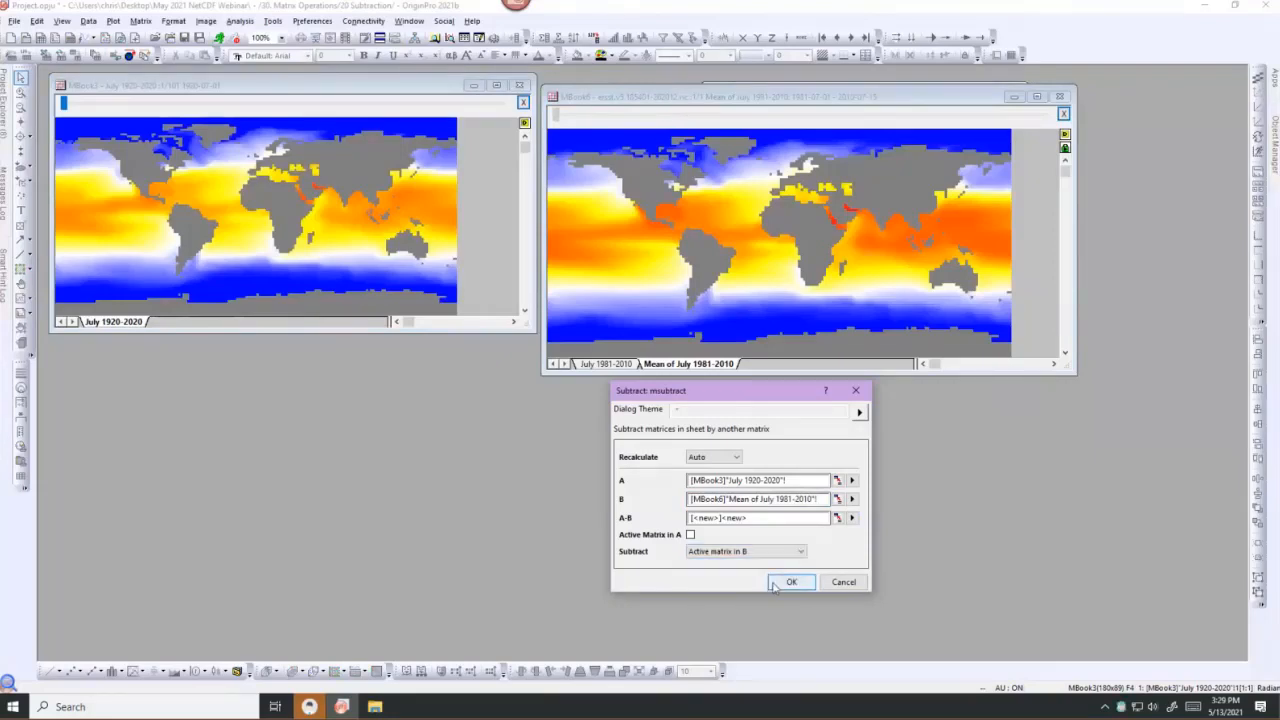
left_click(773, 584)
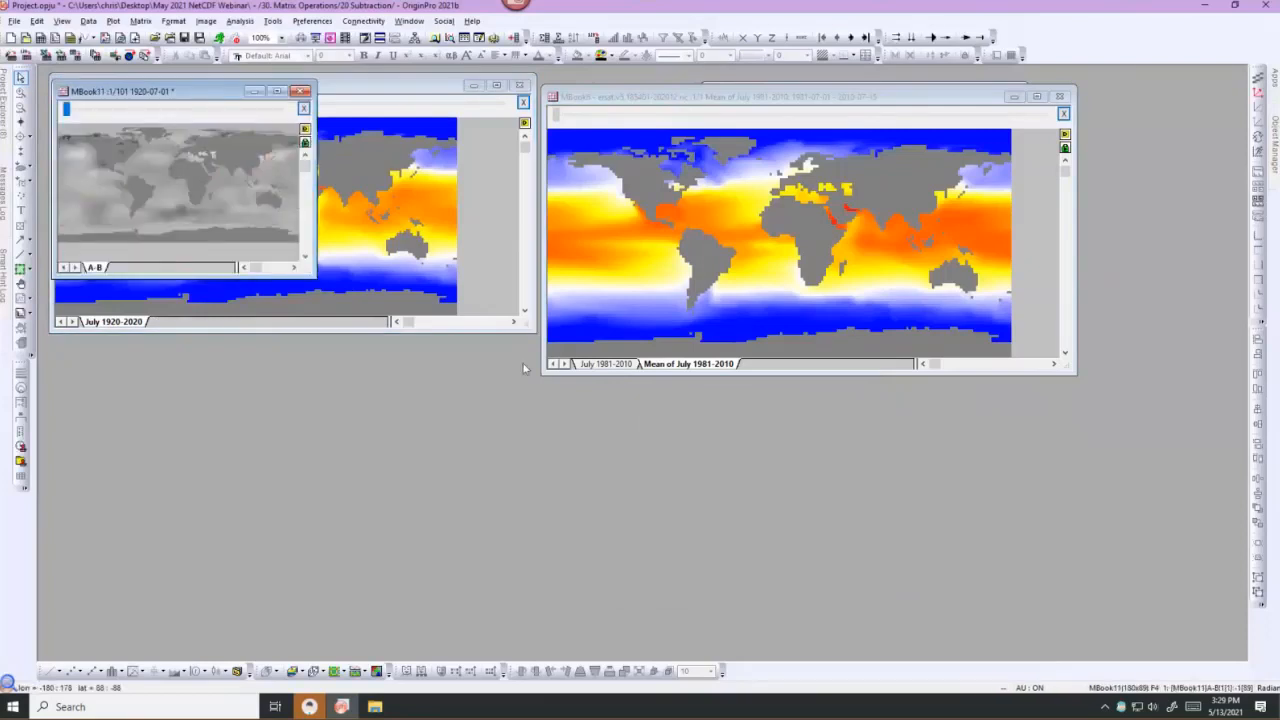
Enlarge the A-B result book window and apply the Temperature palette to its matrix image.
left_click_drag(405, 345, 756, 504)
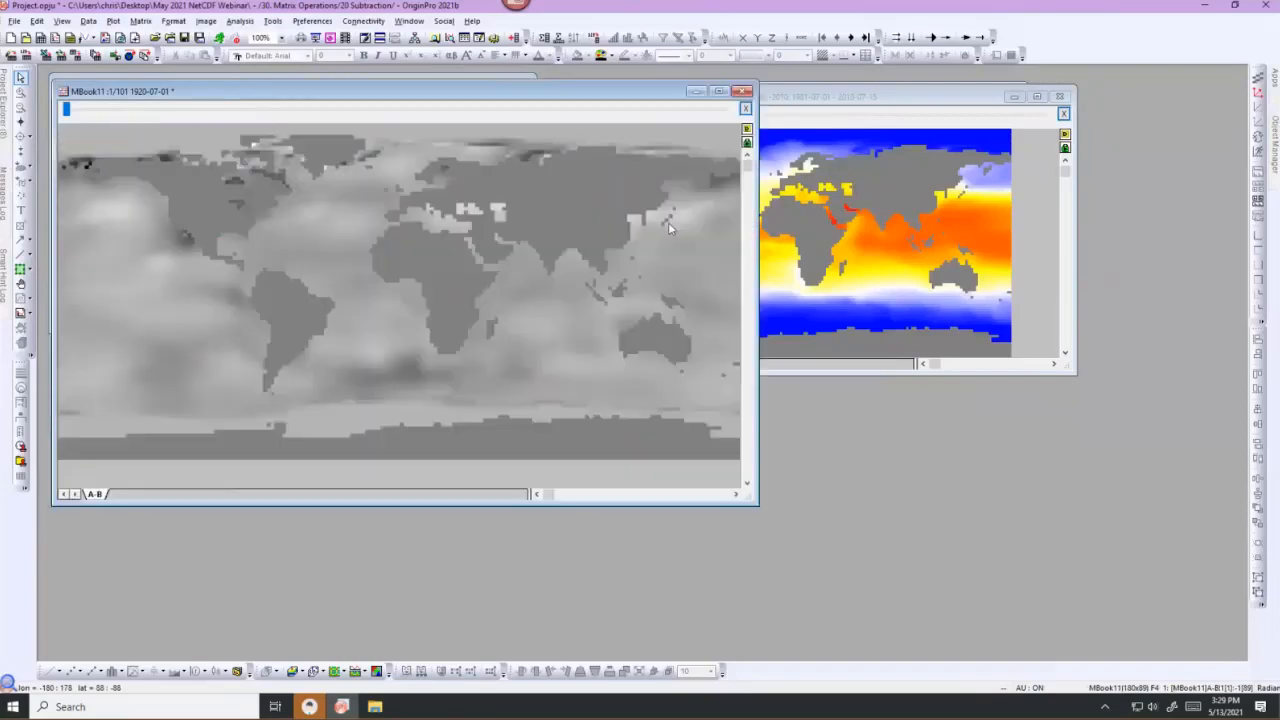
left_click(611, 56)
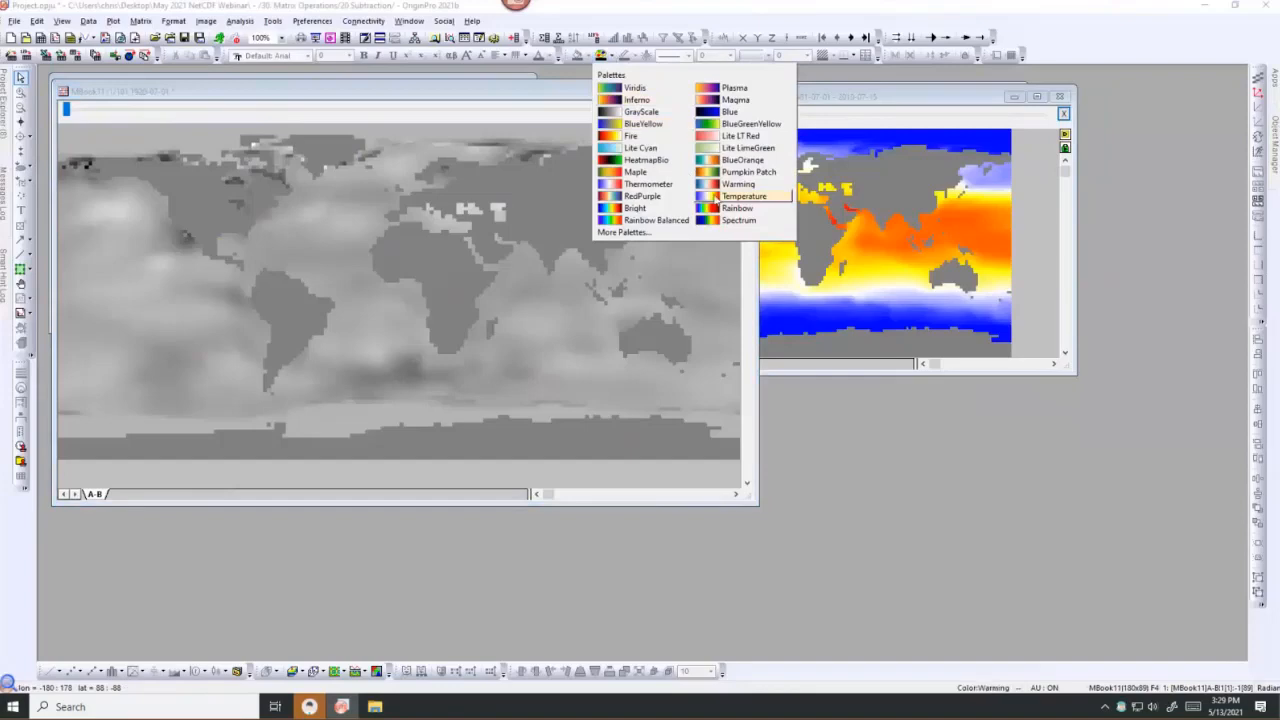
left_click(744, 196)
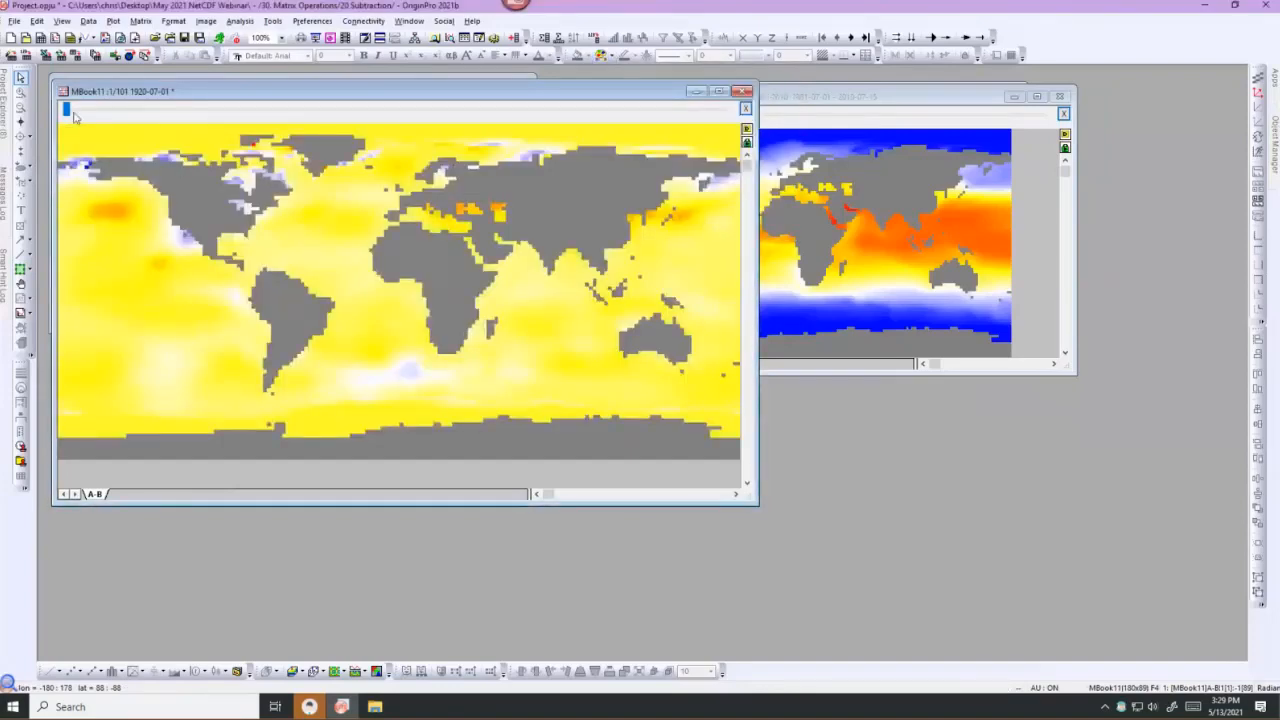
Rename the A-B matrix sheet to Anomalies and view a few of its yearly July maps.
left_click_drag(66, 109, 124, 110)
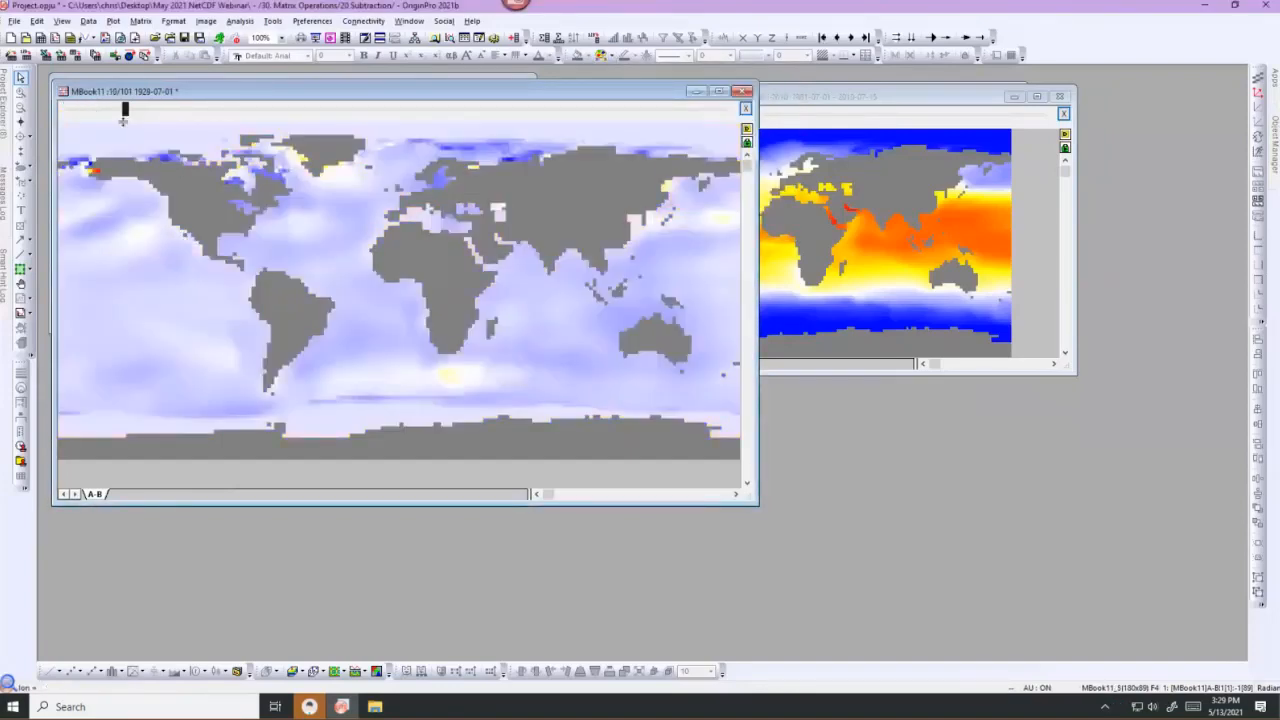
double_click(89, 495)
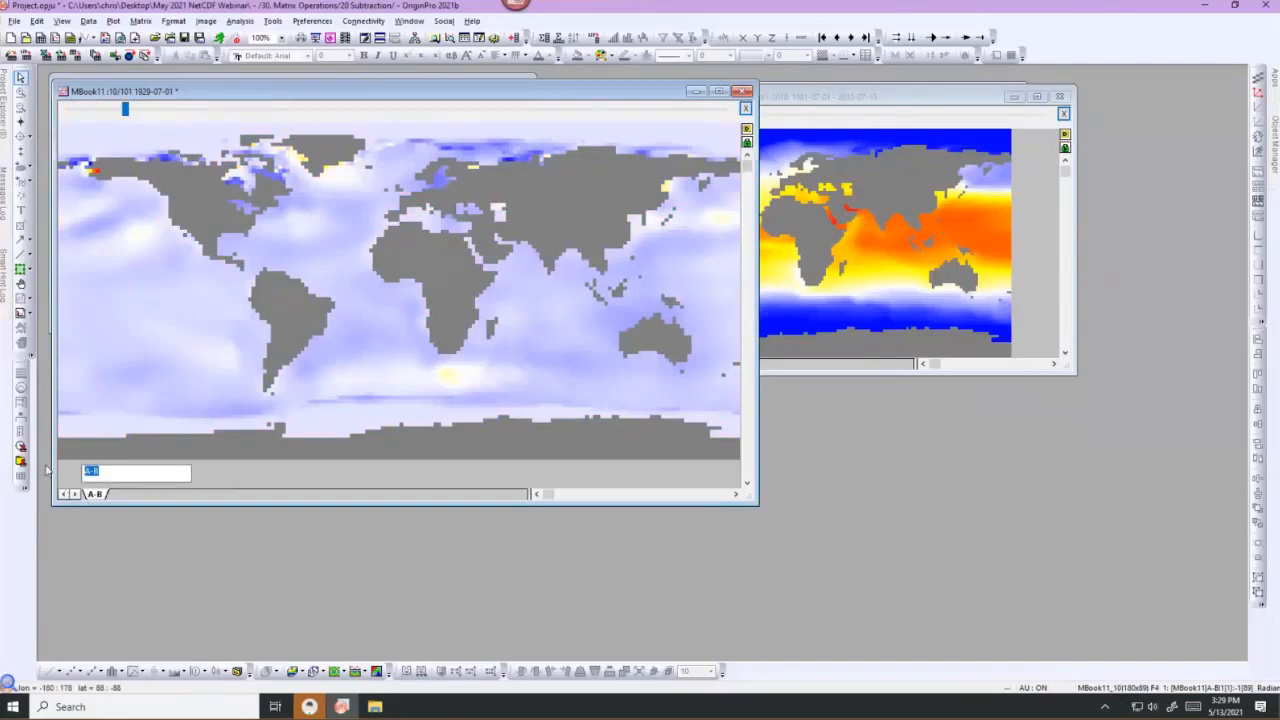
type("Anomalies")
key("Return")
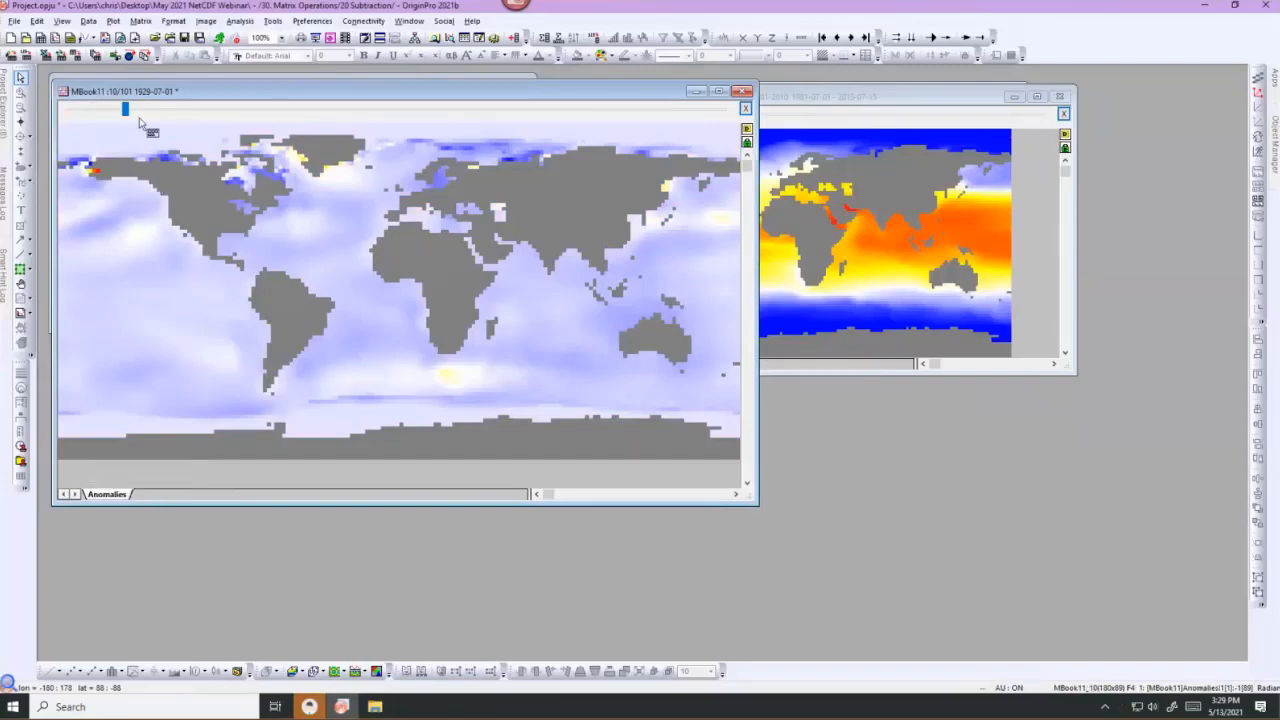
left_click_drag(125, 108, 171, 109)
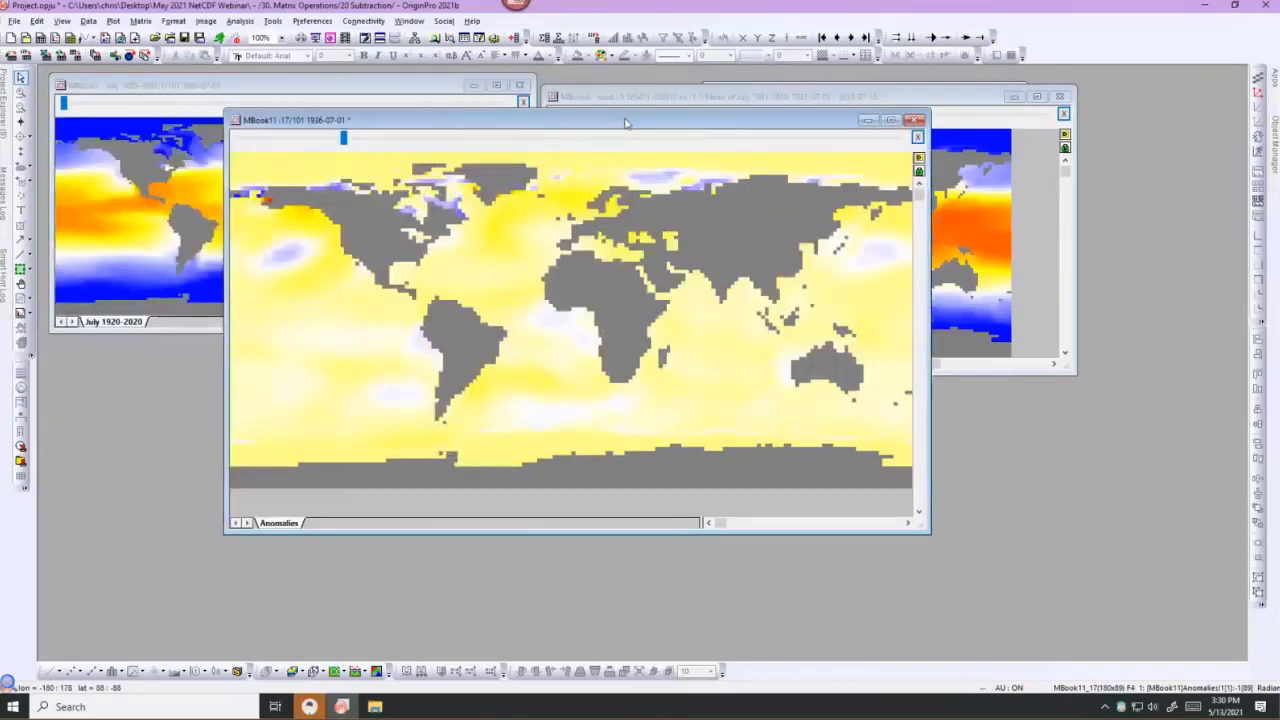
Open the 40. ROI Operations folder and enlarge the air.mon.mean.v501.nc matrix window, viewing its maps from first to last.
mouse_move(7, 121)
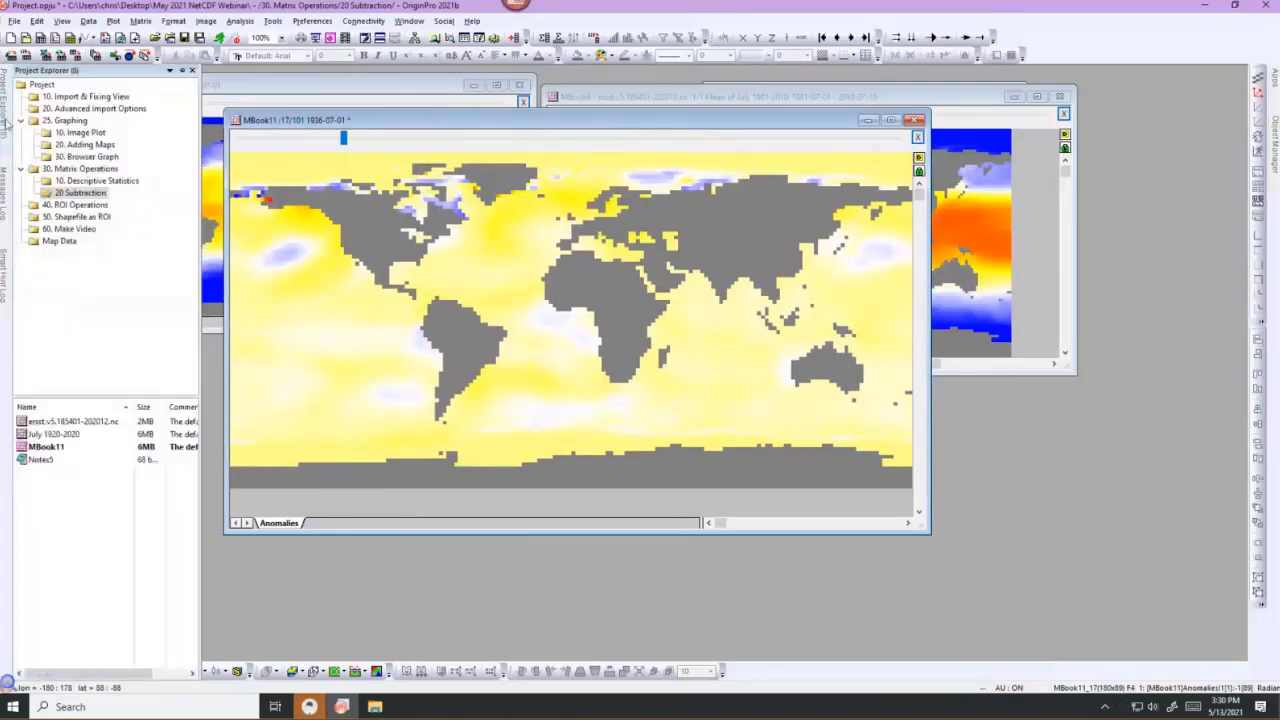
left_click(60, 205)
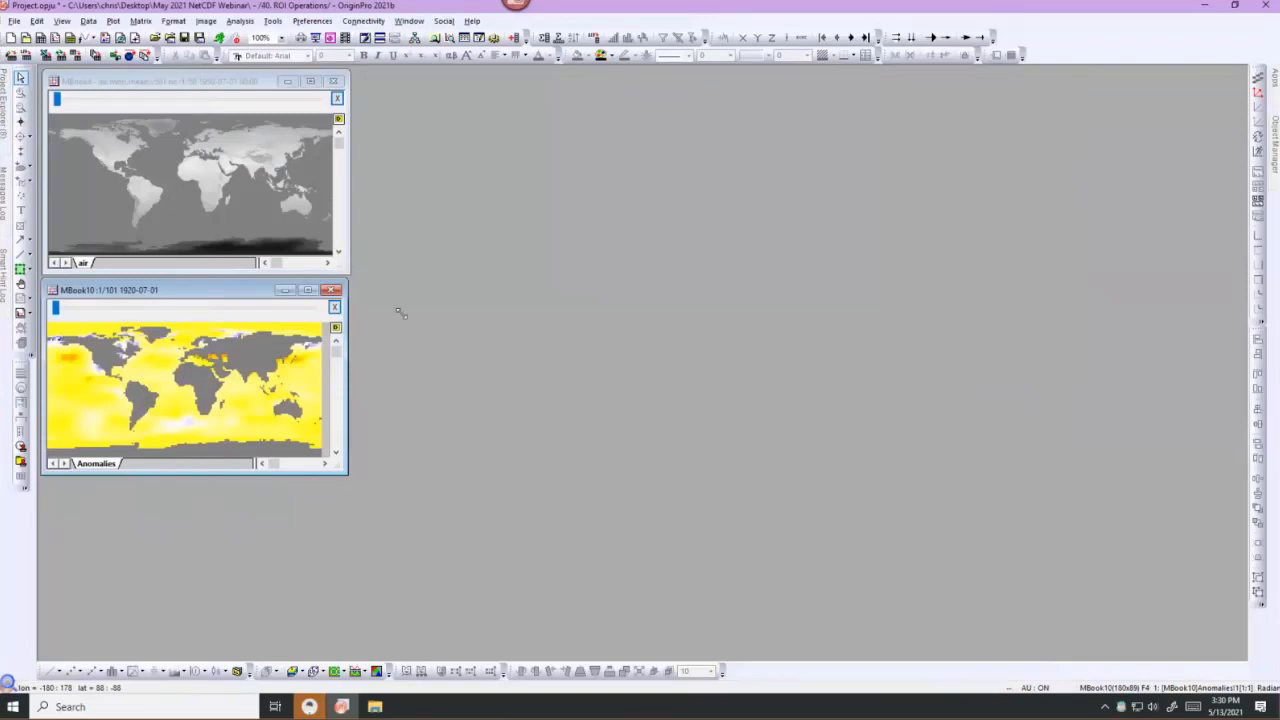
left_click_drag(578, 443, 649, 491)
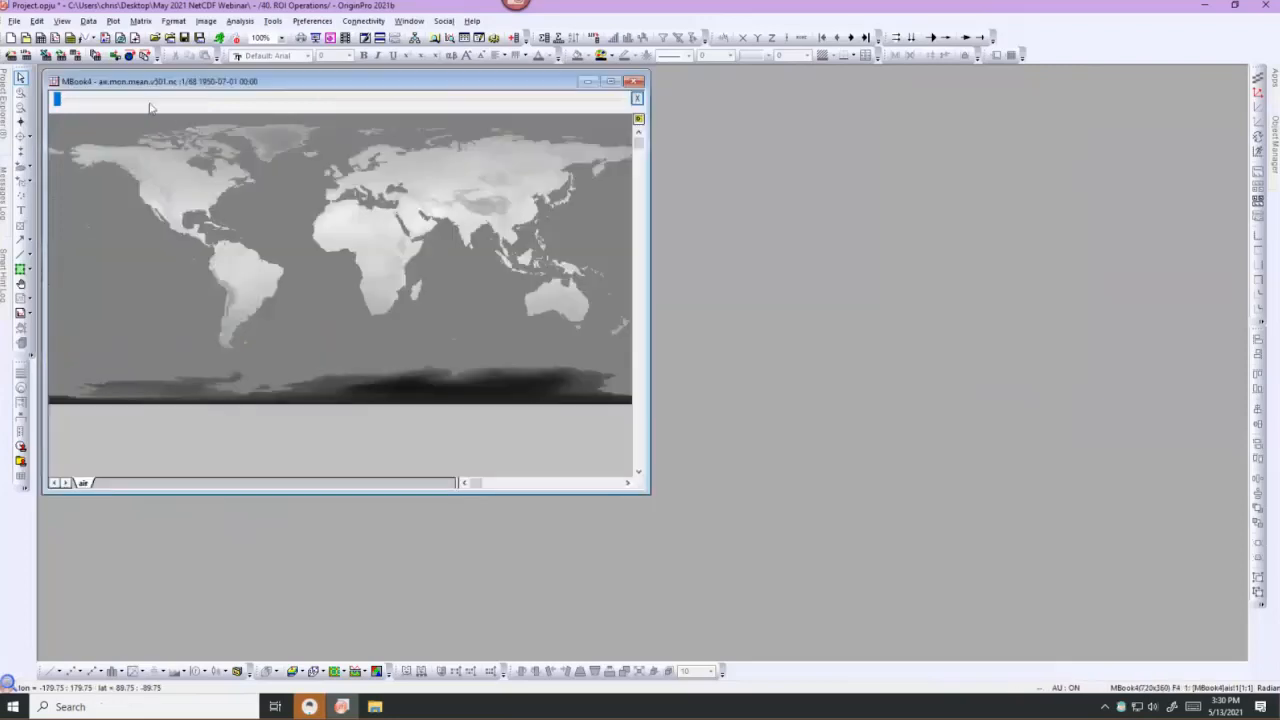
left_click_drag(75, 103, 622, 104)
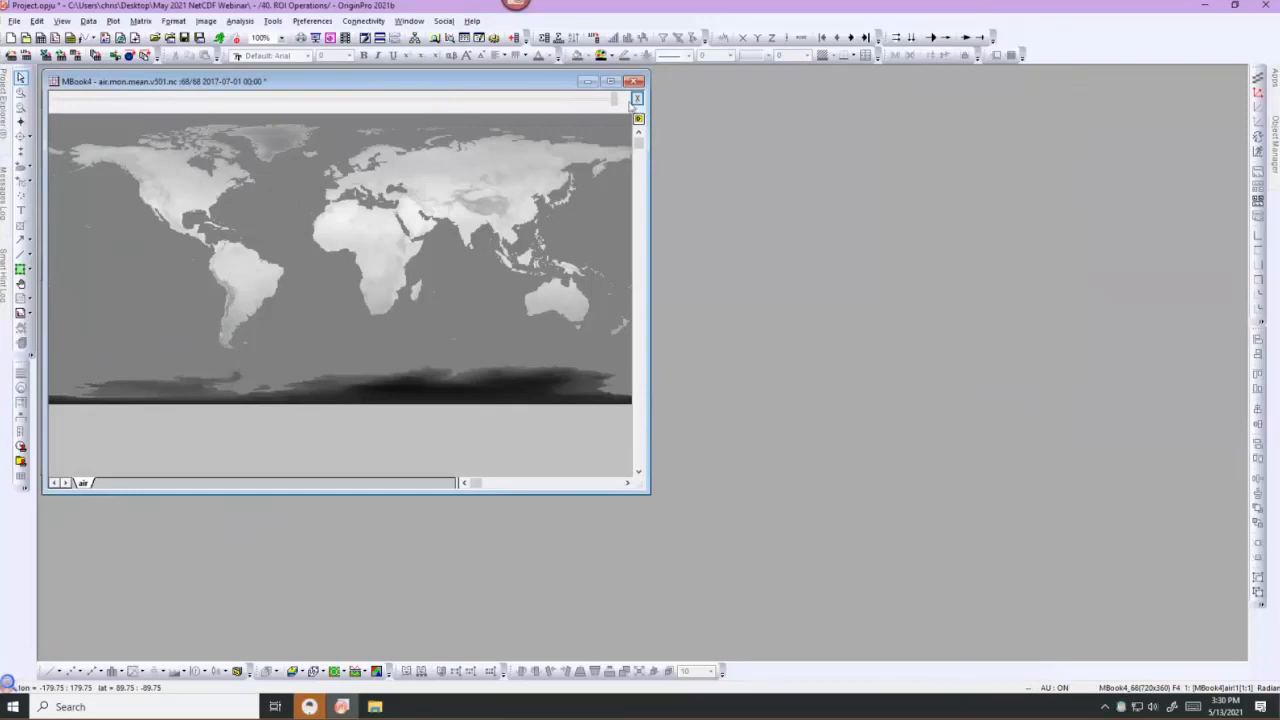
left_click_drag(615, 102, 58, 108)
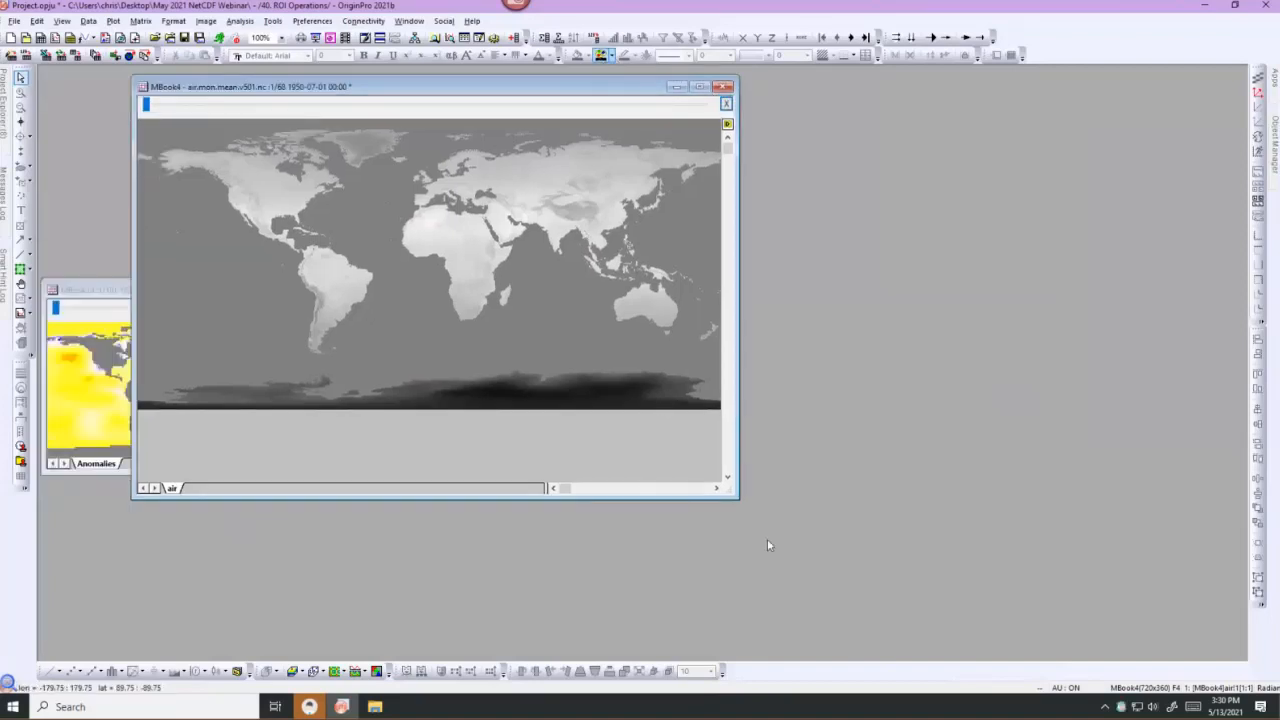
left_click_drag(741, 500, 835, 499)
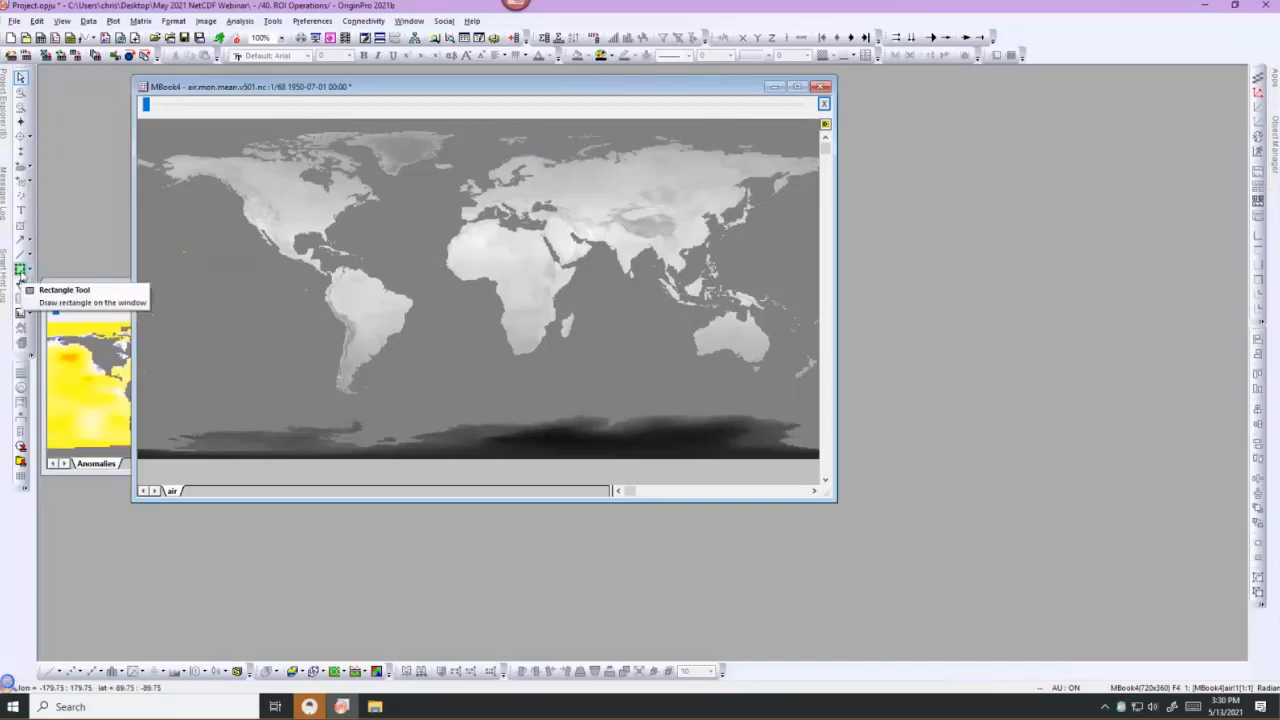
Draw a rectangular ROI over the western United States, followed by a circular ROI about 17 degrees wide over western Canada.
left_click(19, 270)
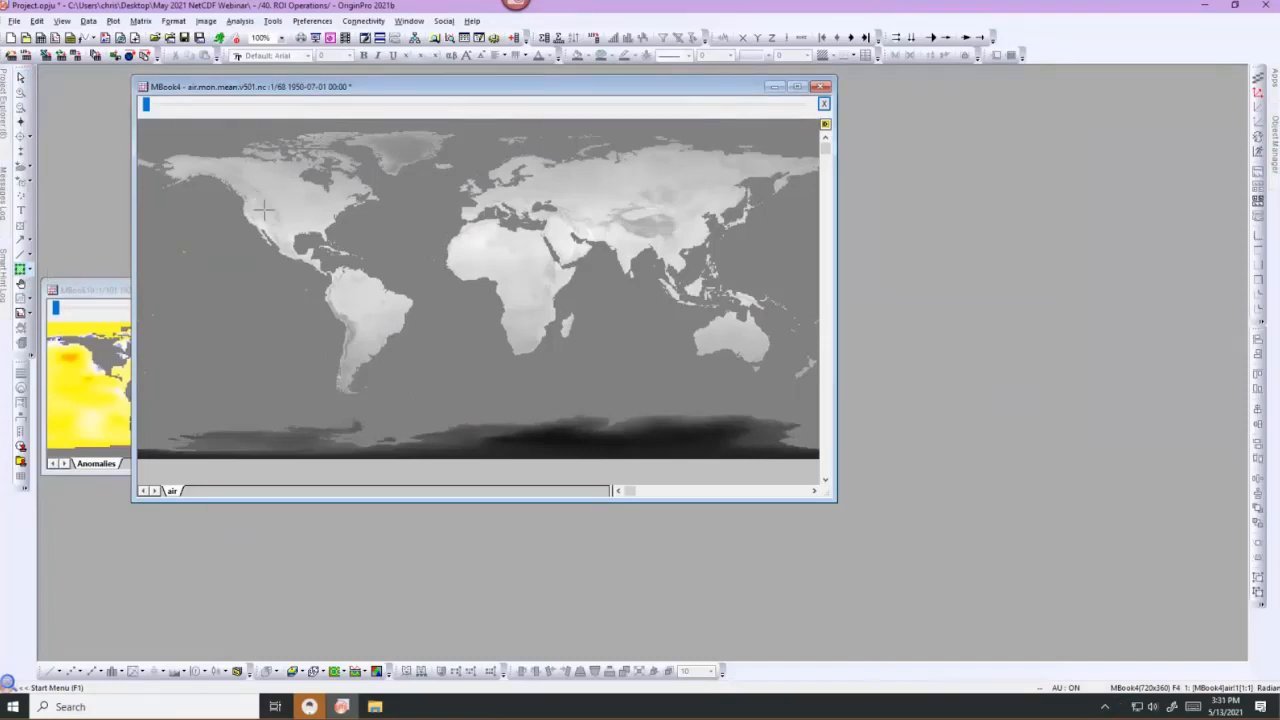
left_click_drag(296, 217, 301, 219)
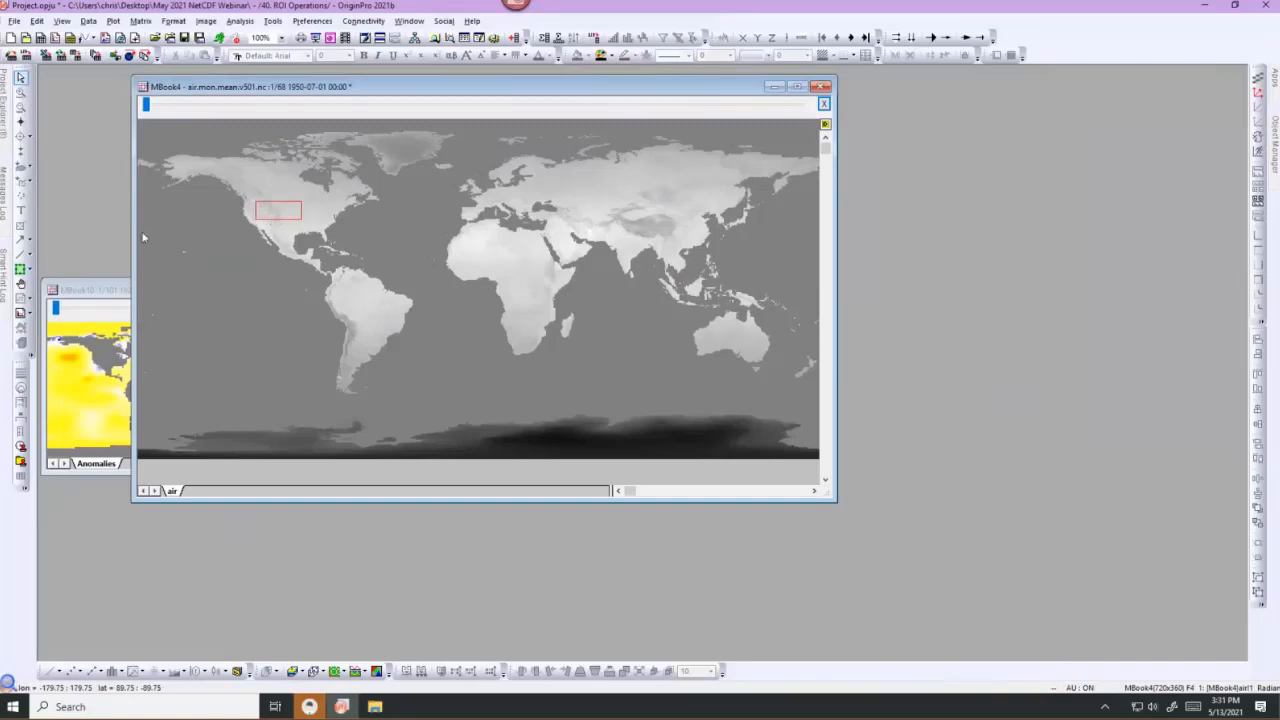
left_click(31, 271)
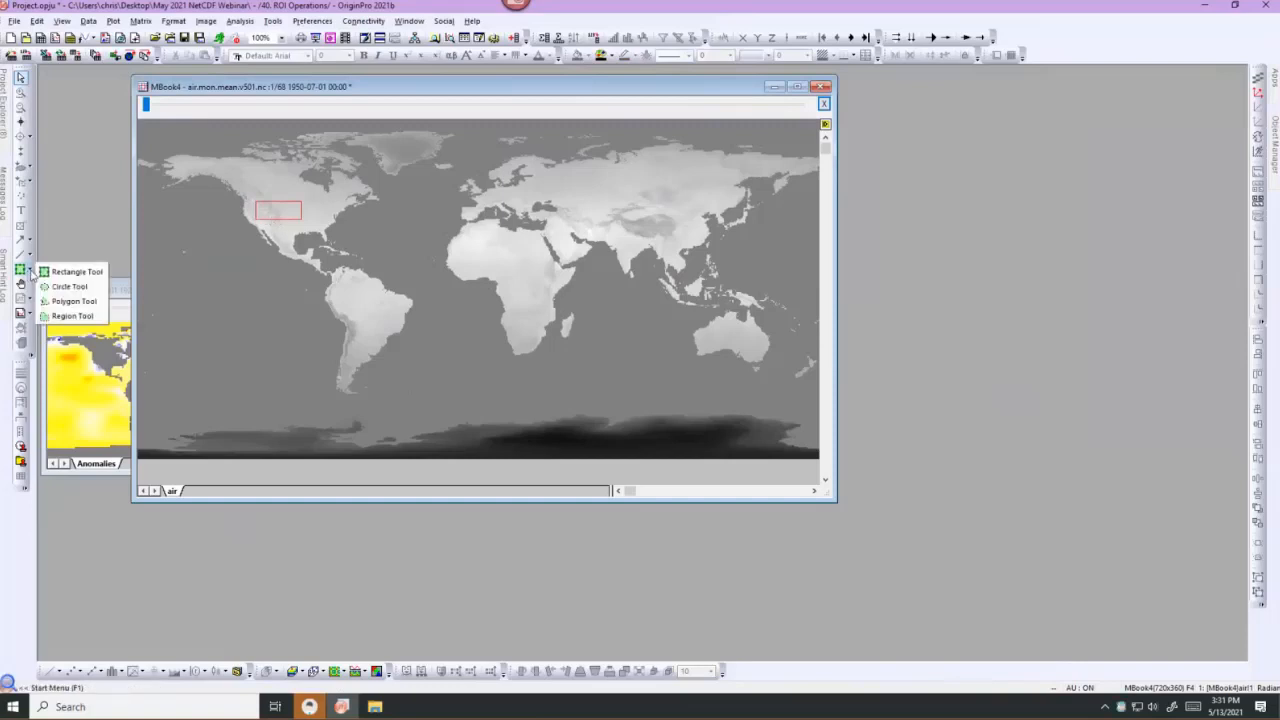
left_click(66, 284)
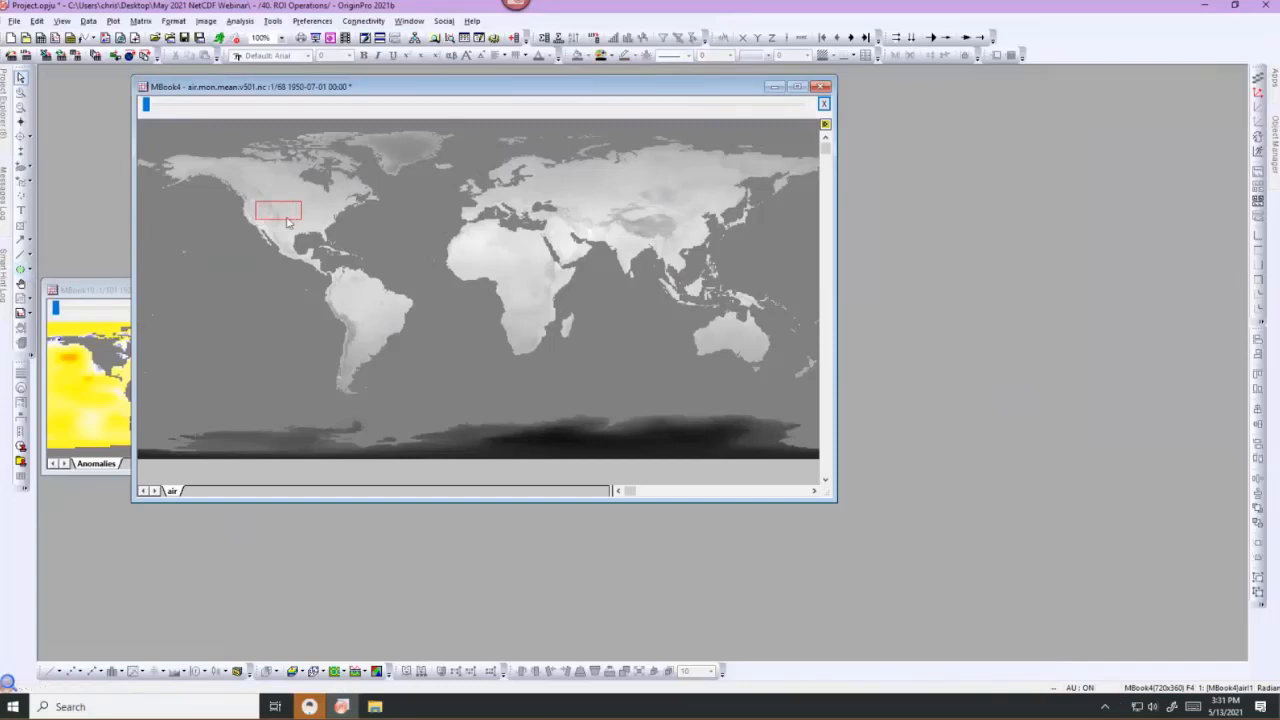
left_click(22, 269)
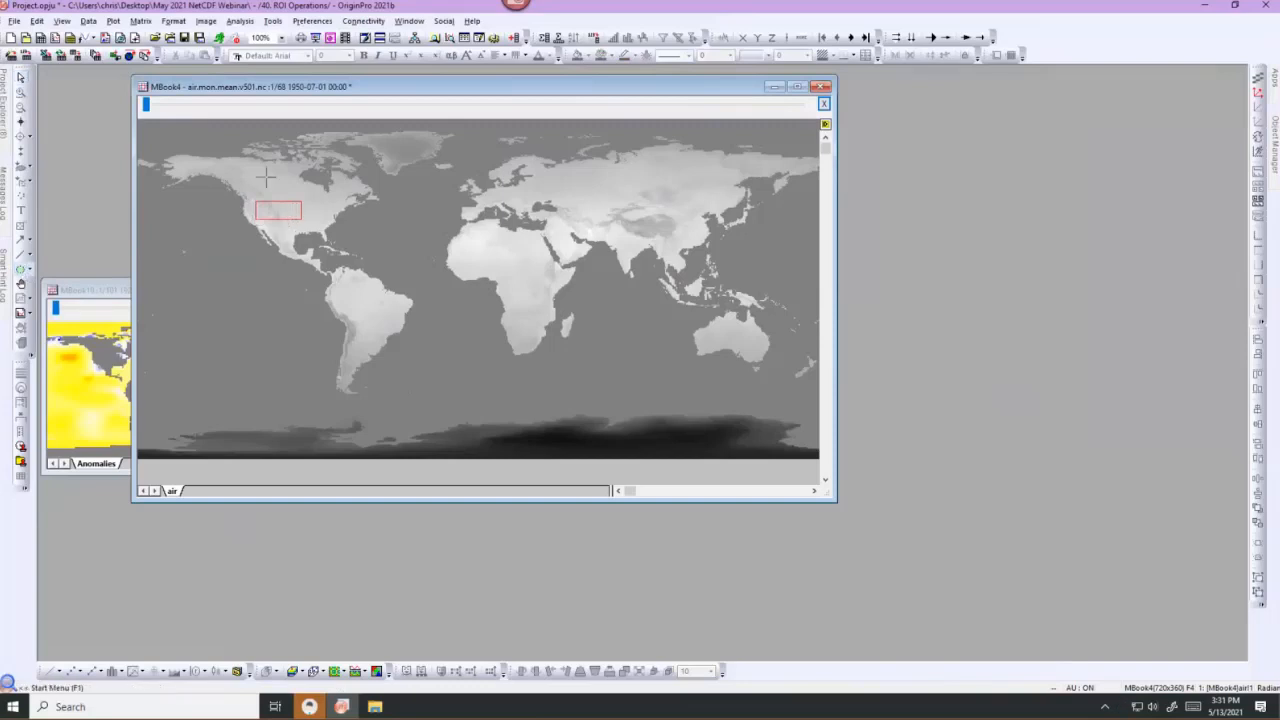
left_click_drag(272, 191, 291, 205)
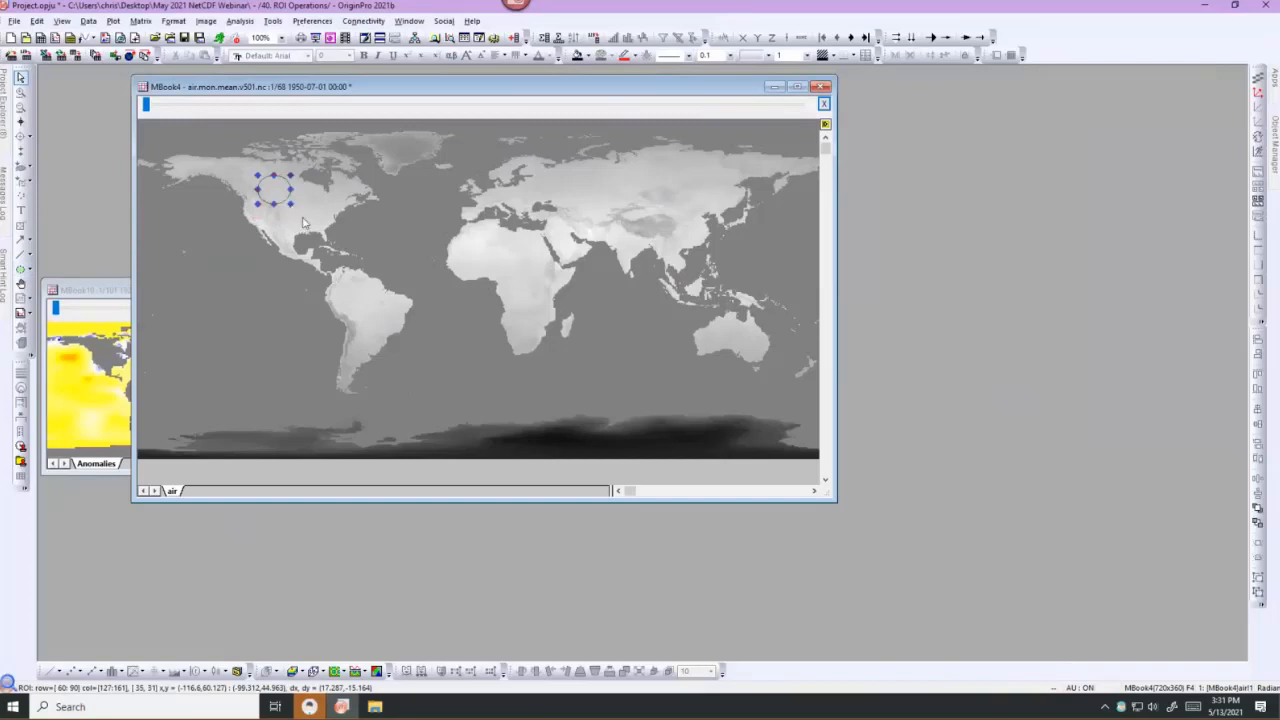
left_click(304, 220)
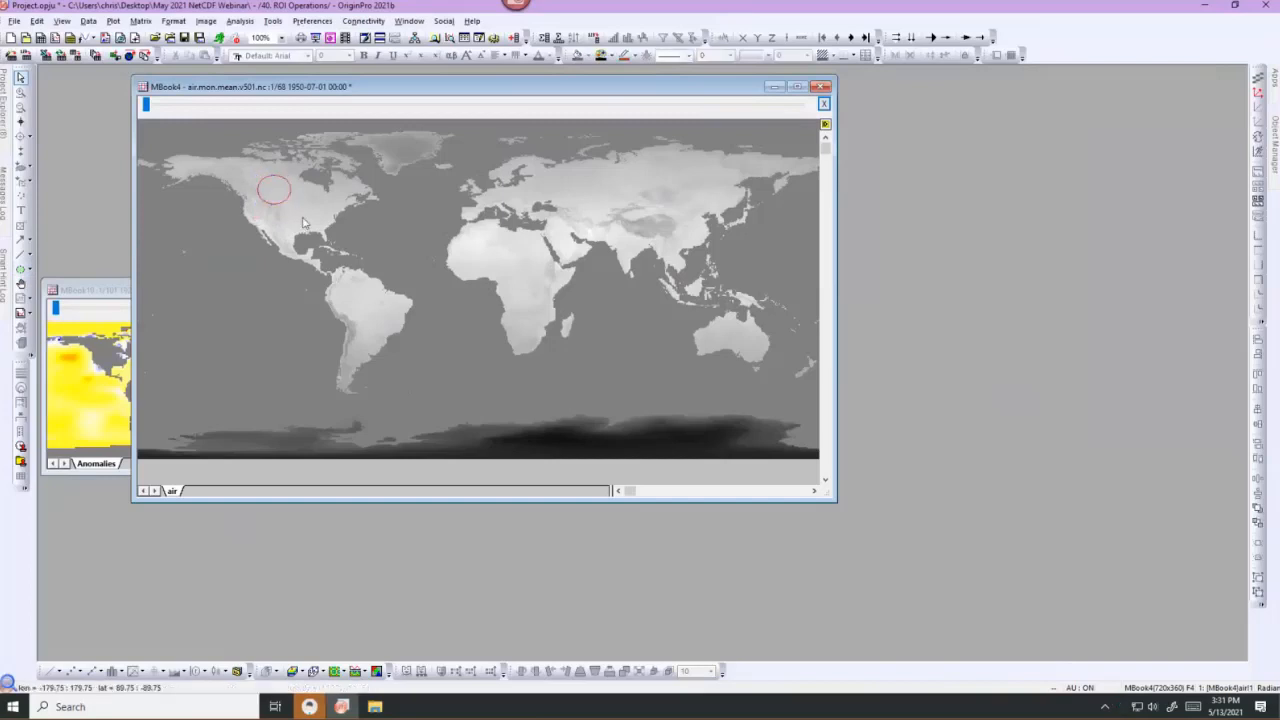
Draw a freehand region ROI around Japan on the air temperature map.
left_click(30, 271)
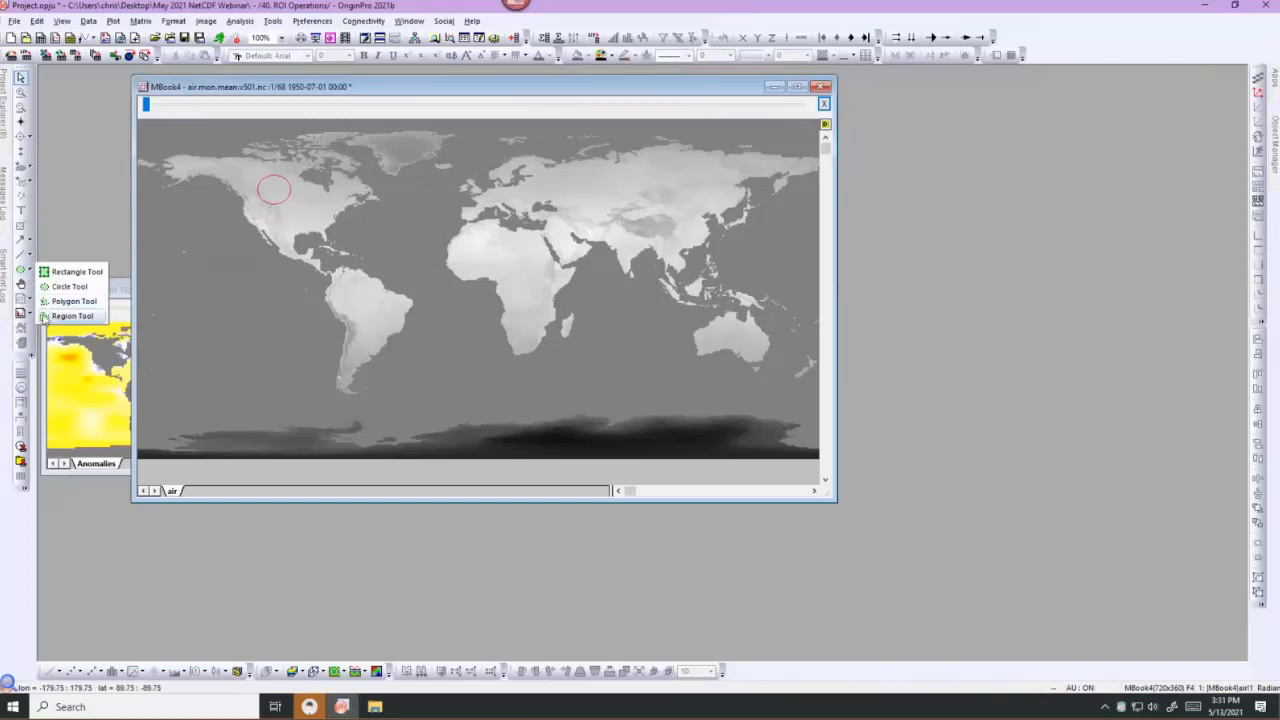
left_click(45, 302)
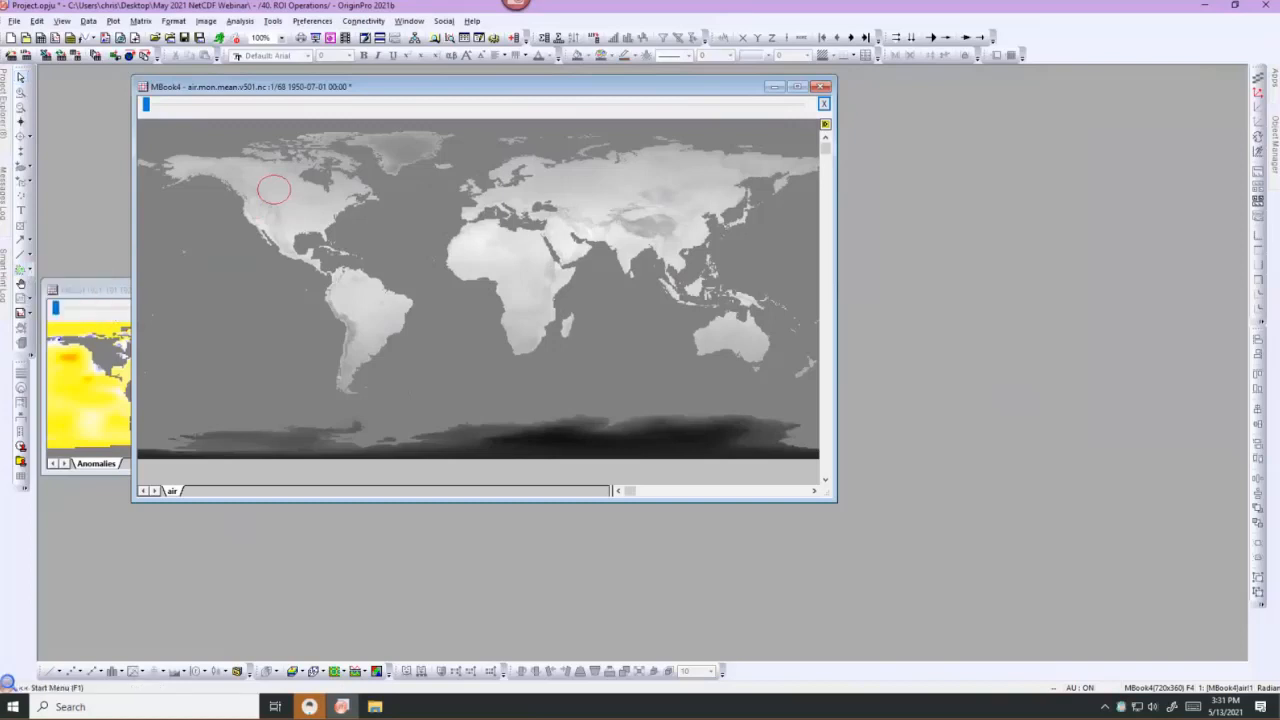
mouse_move(726, 235)
left_mouse_down()
mouse_move(763, 242)
mouse_move(774, 213)
mouse_move(750, 203)
mouse_move(721, 232)
left_mouse_up()
left_click(730, 267)
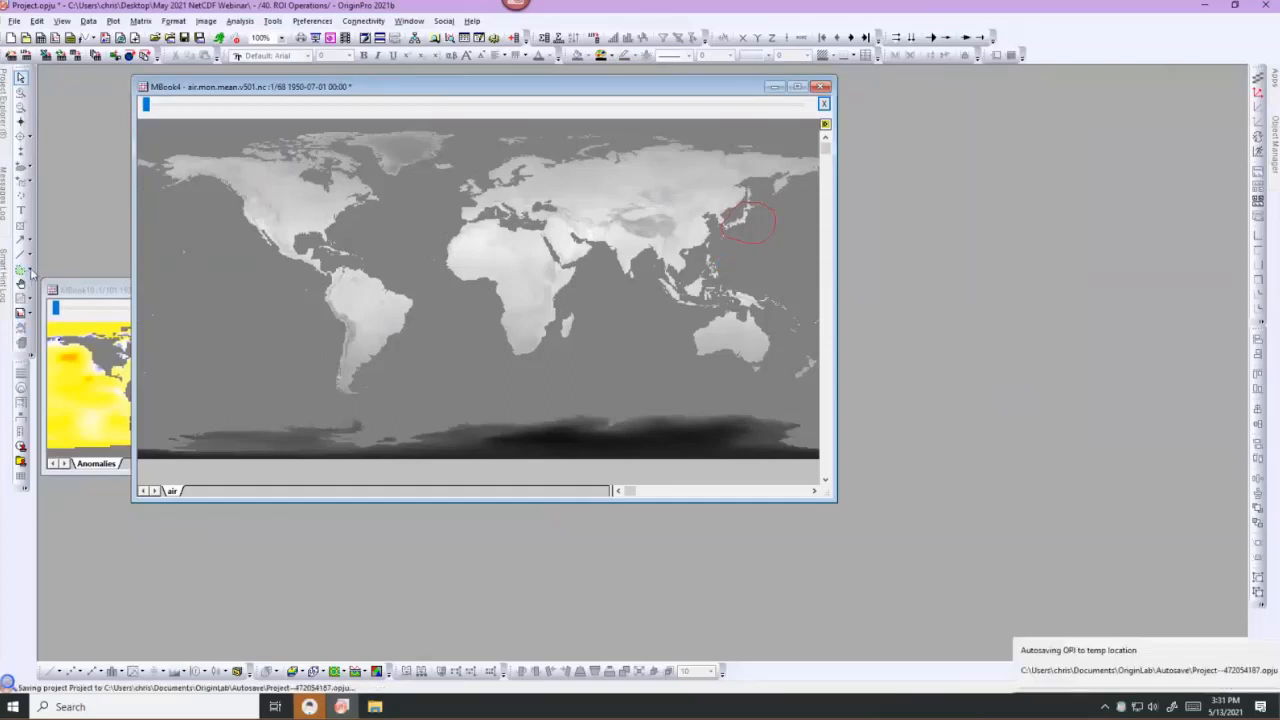
Draw a rectangular ROI over the central United States, from about longitude -109.5 to -93.7 and latitude 45 to 34.7.
left_click(30, 271)
left_click(46, 273)
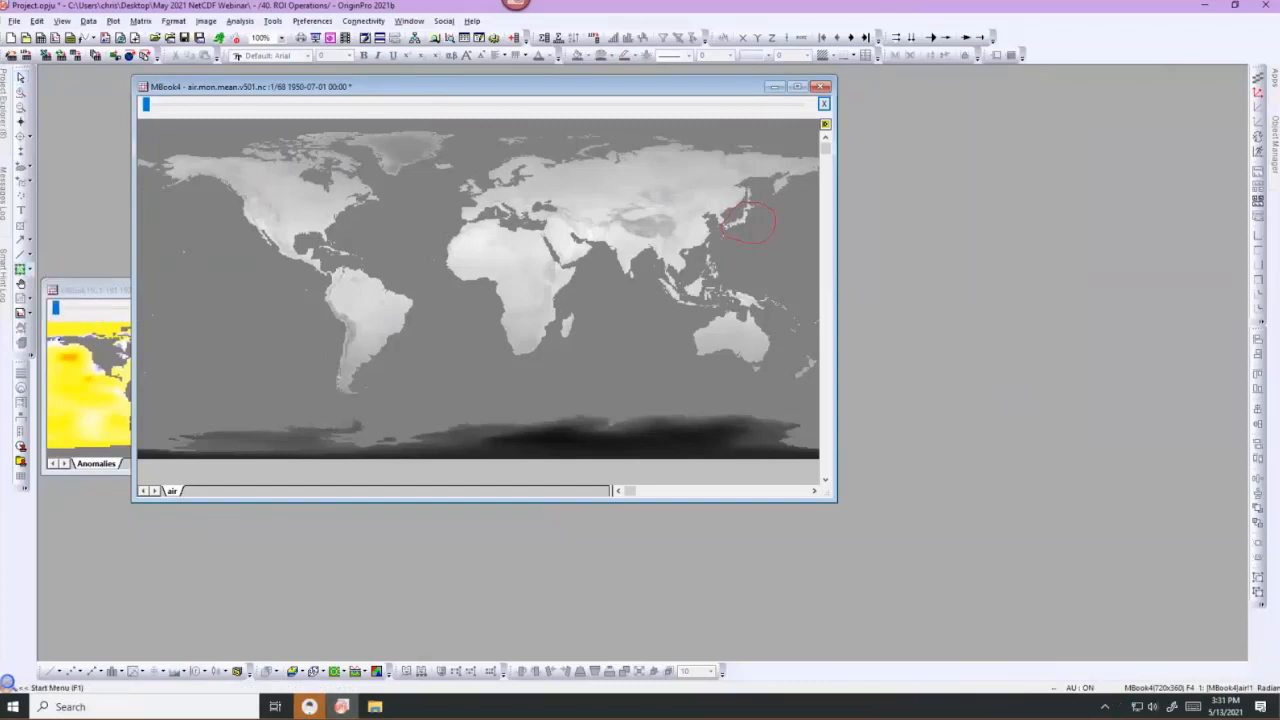
left_click_drag(270, 204, 302, 226)
left_click(265, 183)
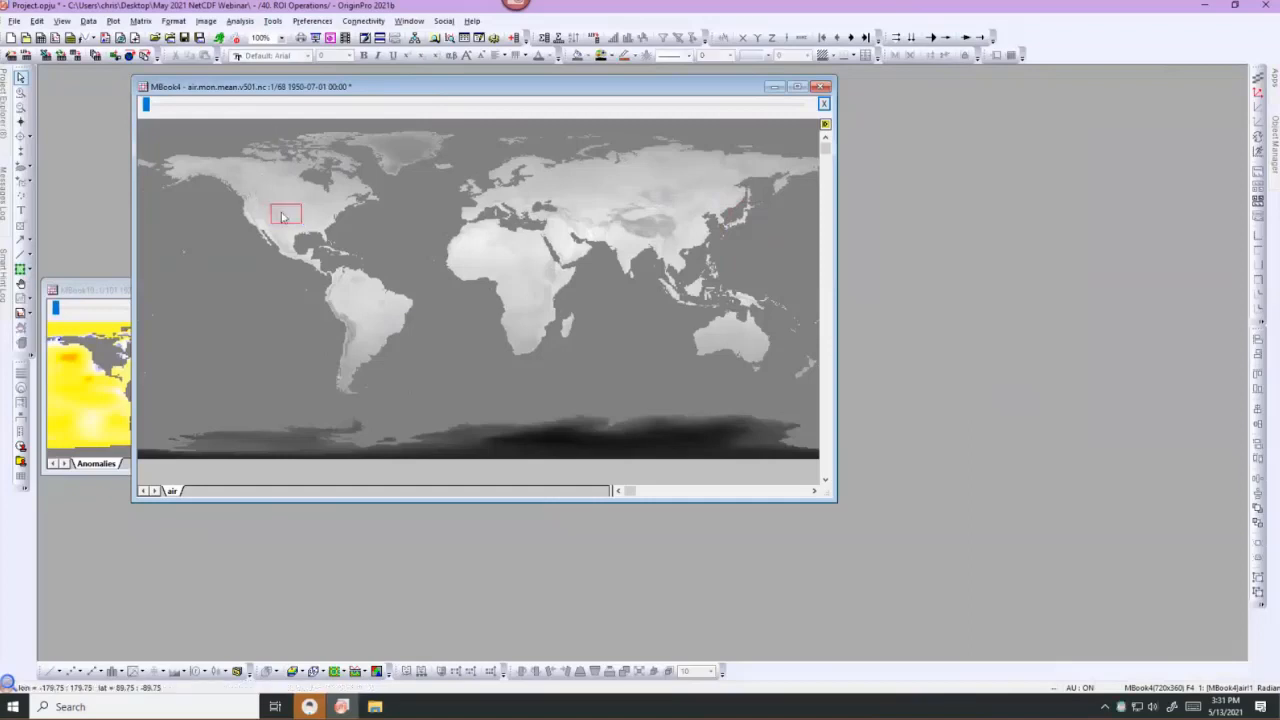
Create an intensity profile of the active ROI across all maps, computing Mean and SD into a new workbook.
right_click(283, 217)
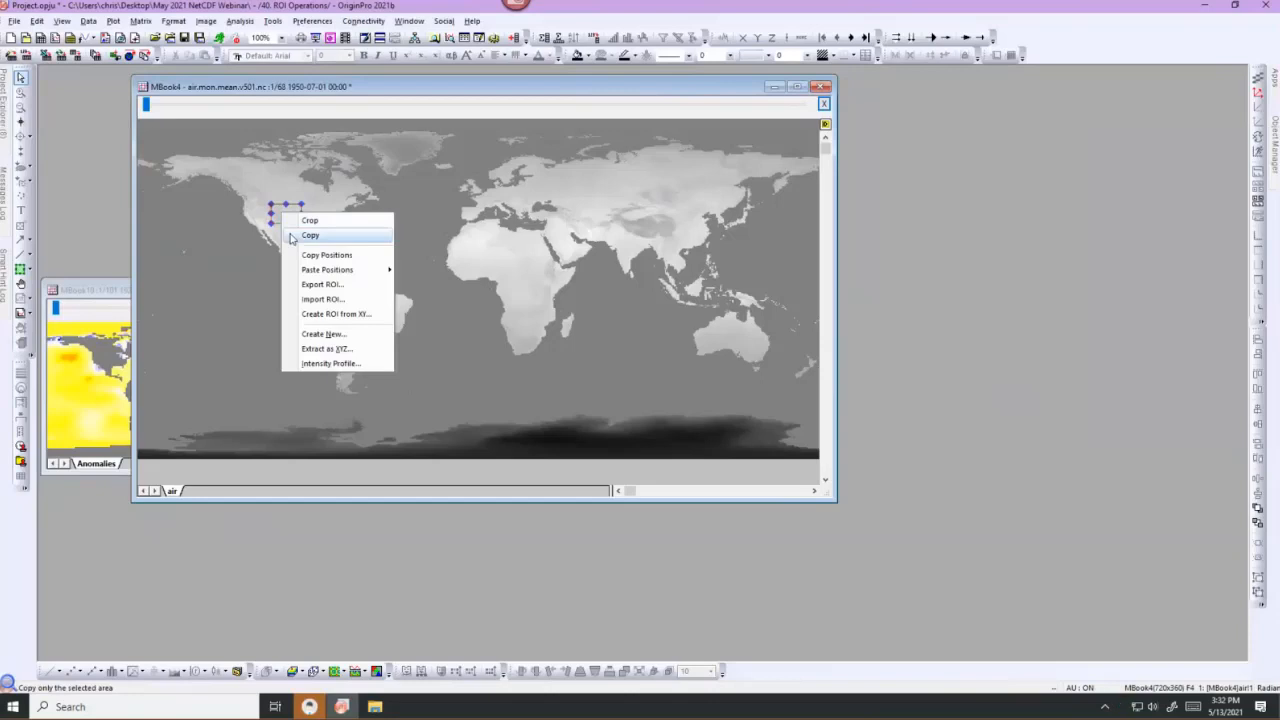
mouse_move(291, 273)
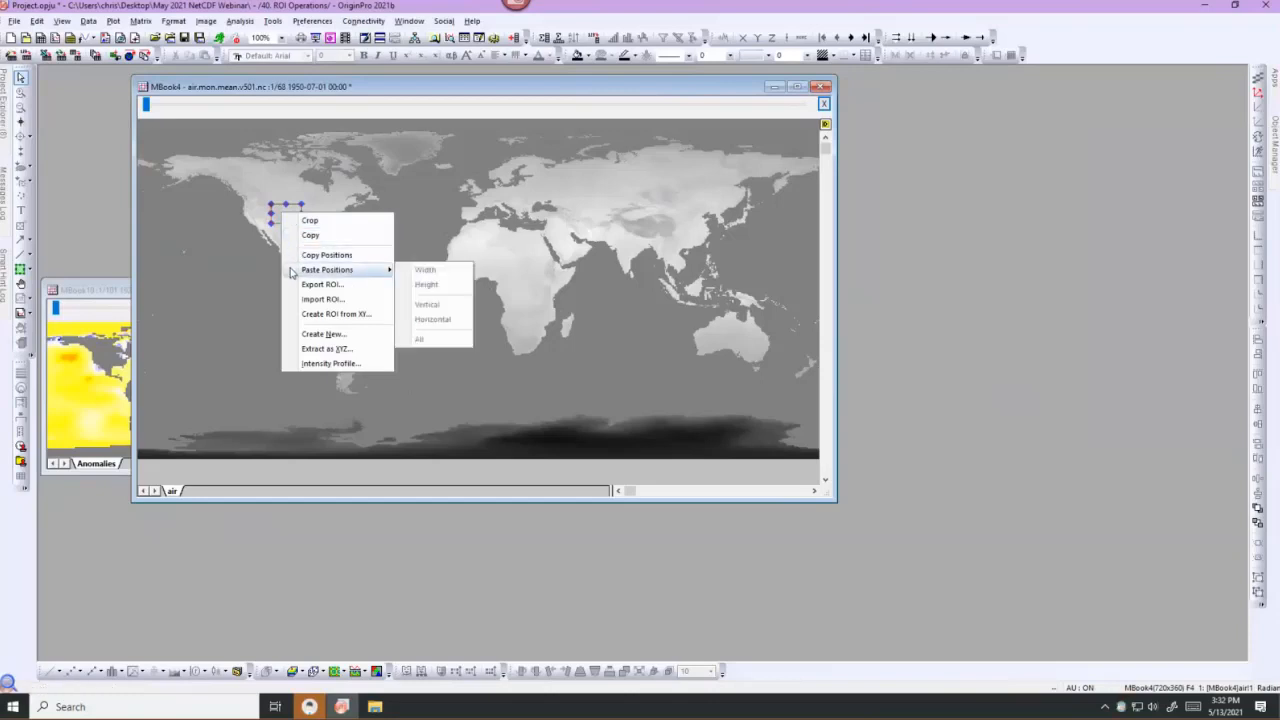
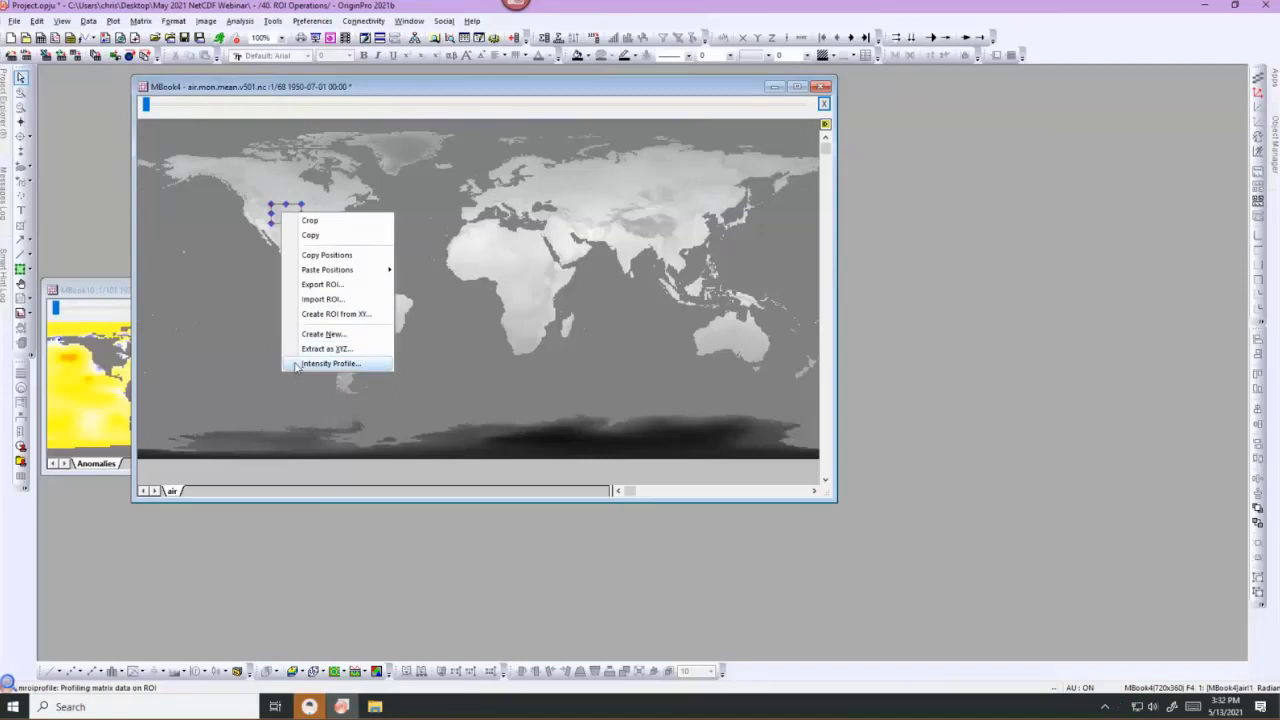
left_click(296, 364)
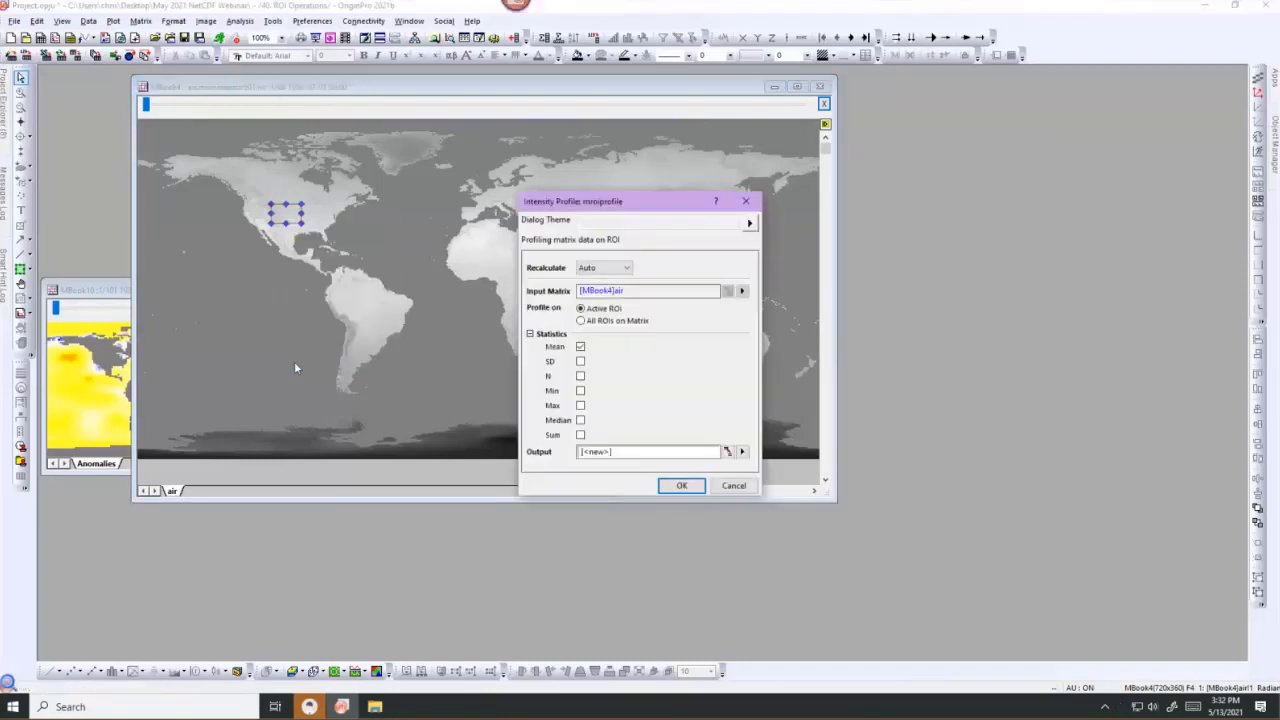
left_click_drag(582, 201, 708, 206)
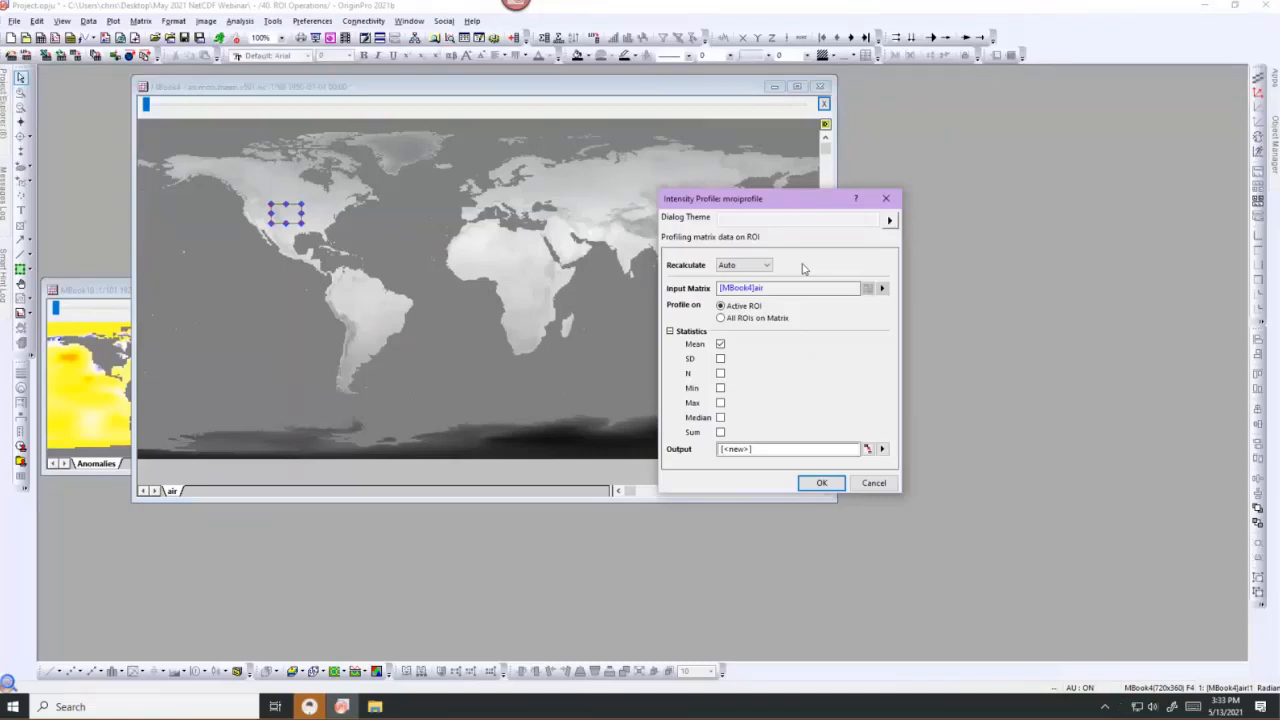
left_click(720, 359)
left_click(812, 483)
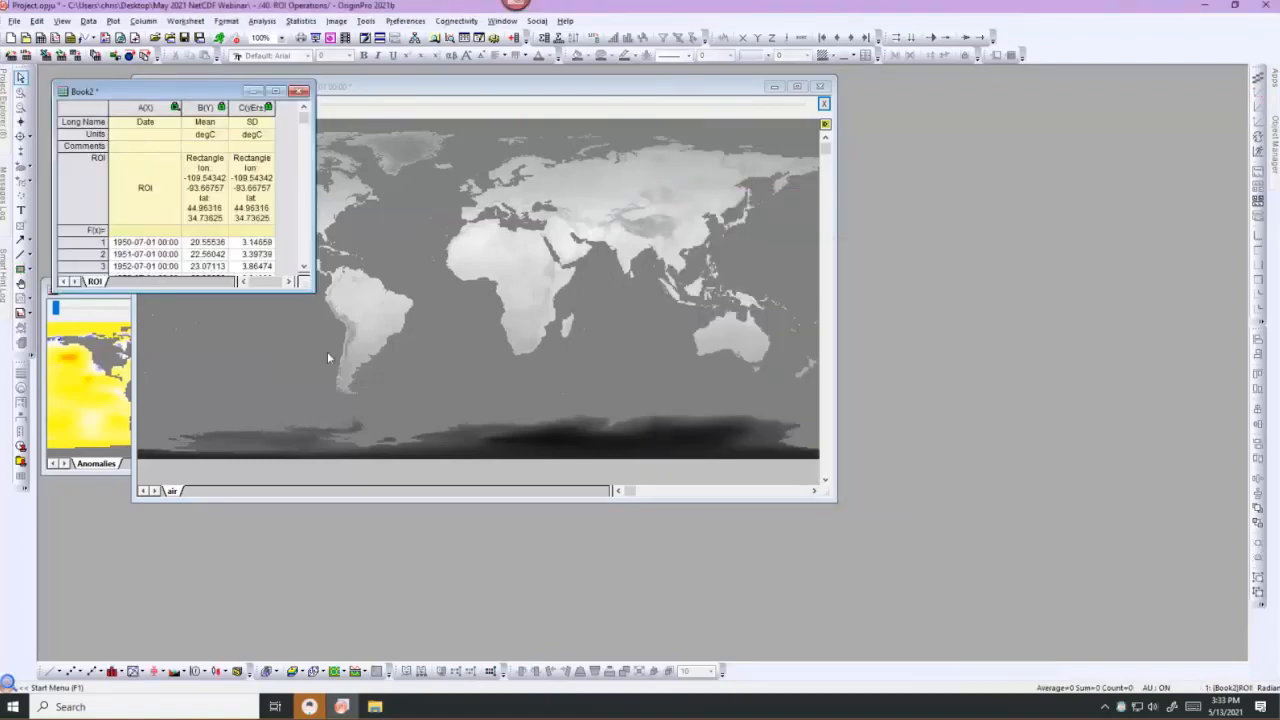
Enlarge the ROI results worksheet, widening its Date column, and plot the Date, Mean and SD columns as a line graph.
left_click_drag(312, 290, 370, 400)
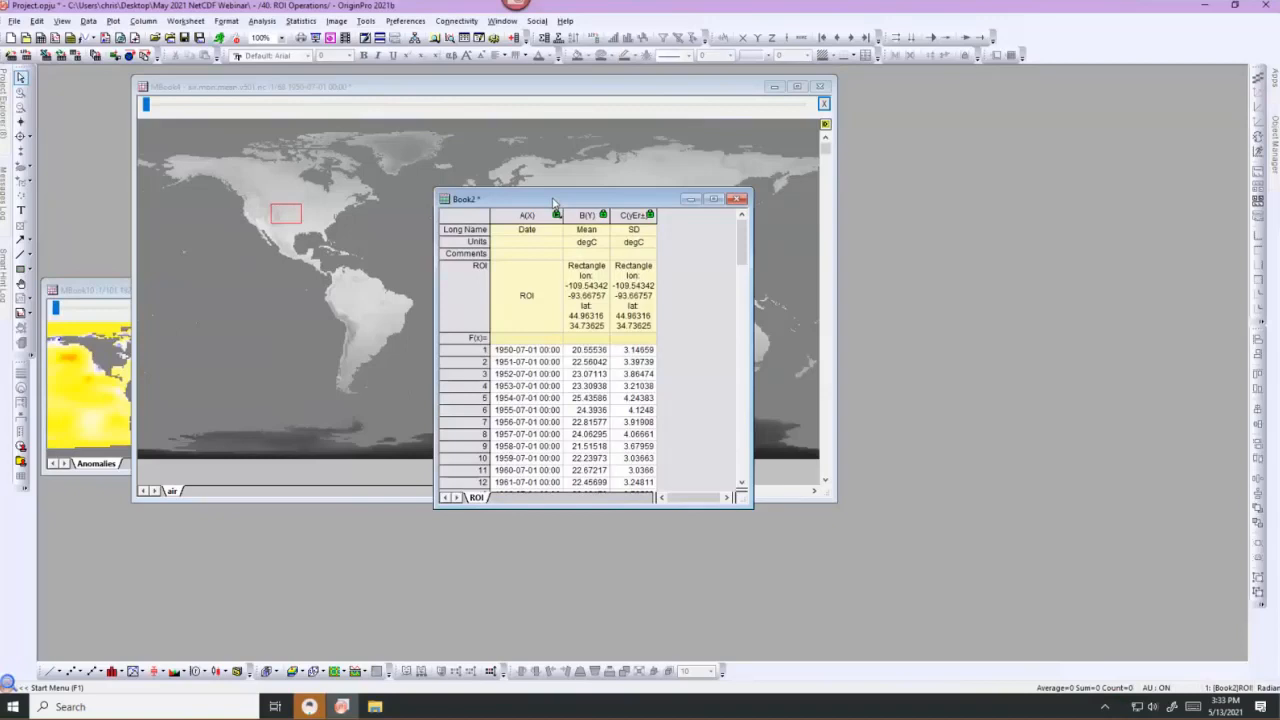
left_click_drag(563, 216, 582, 216)
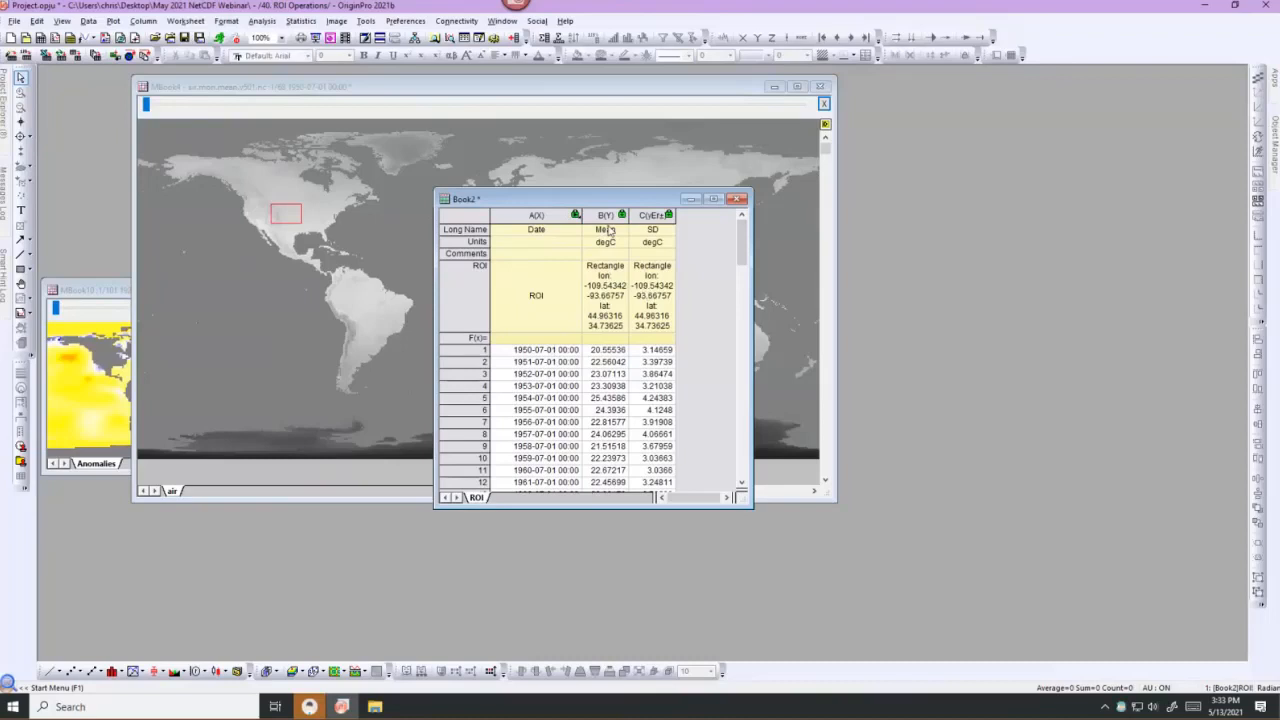
mouse_move(593, 199)
left_mouse_down()
mouse_move(519, 178)
mouse_move(500, 194)
mouse_move(580, 194)
left_mouse_up()
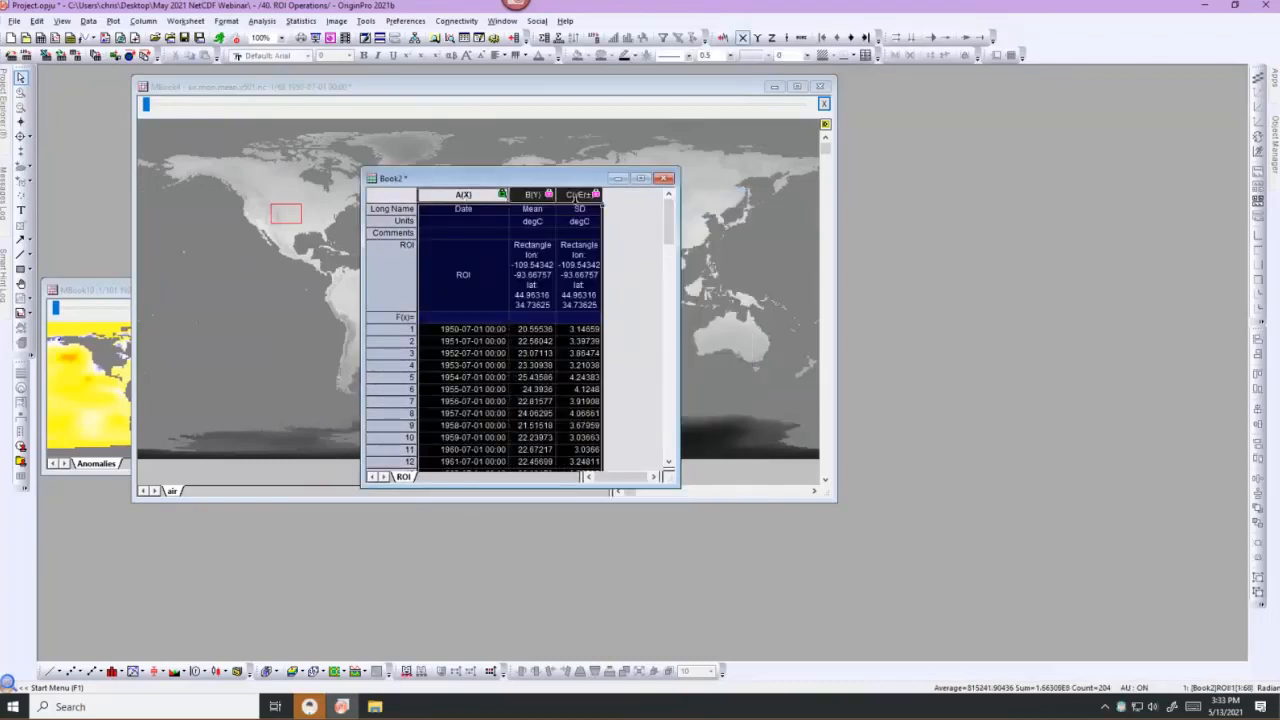
left_click(113, 21)
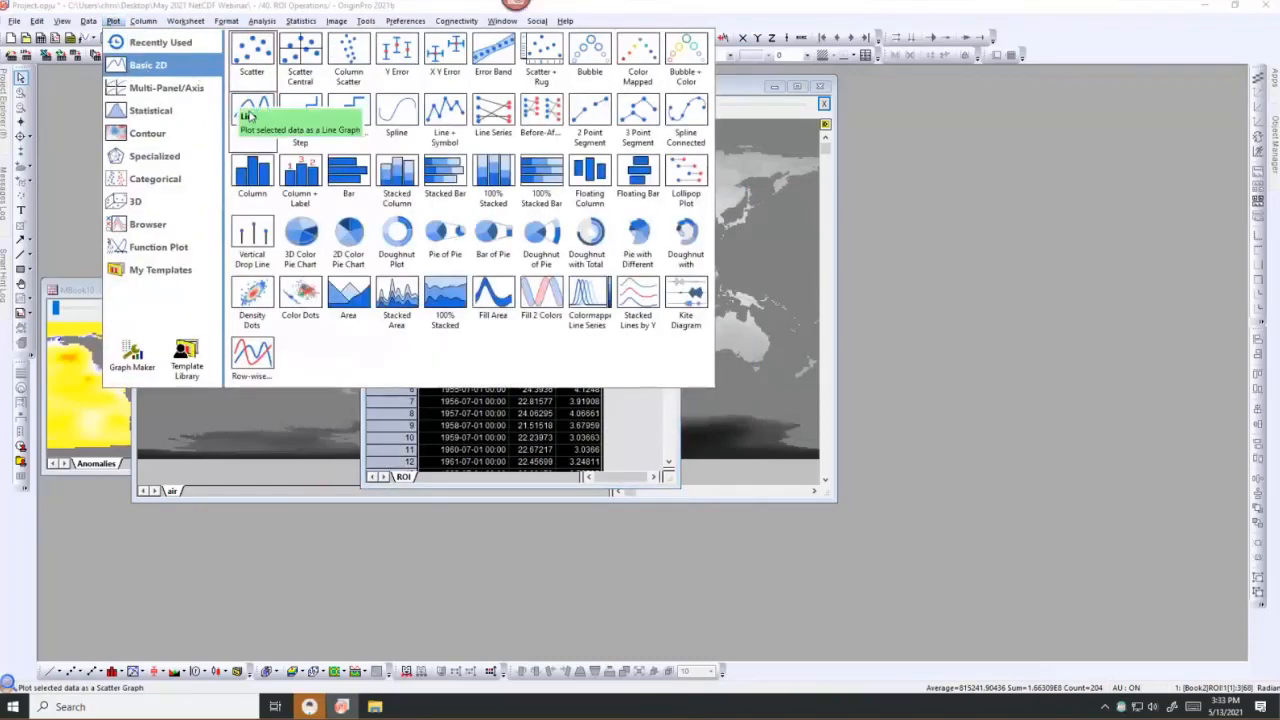
left_click(250, 116)
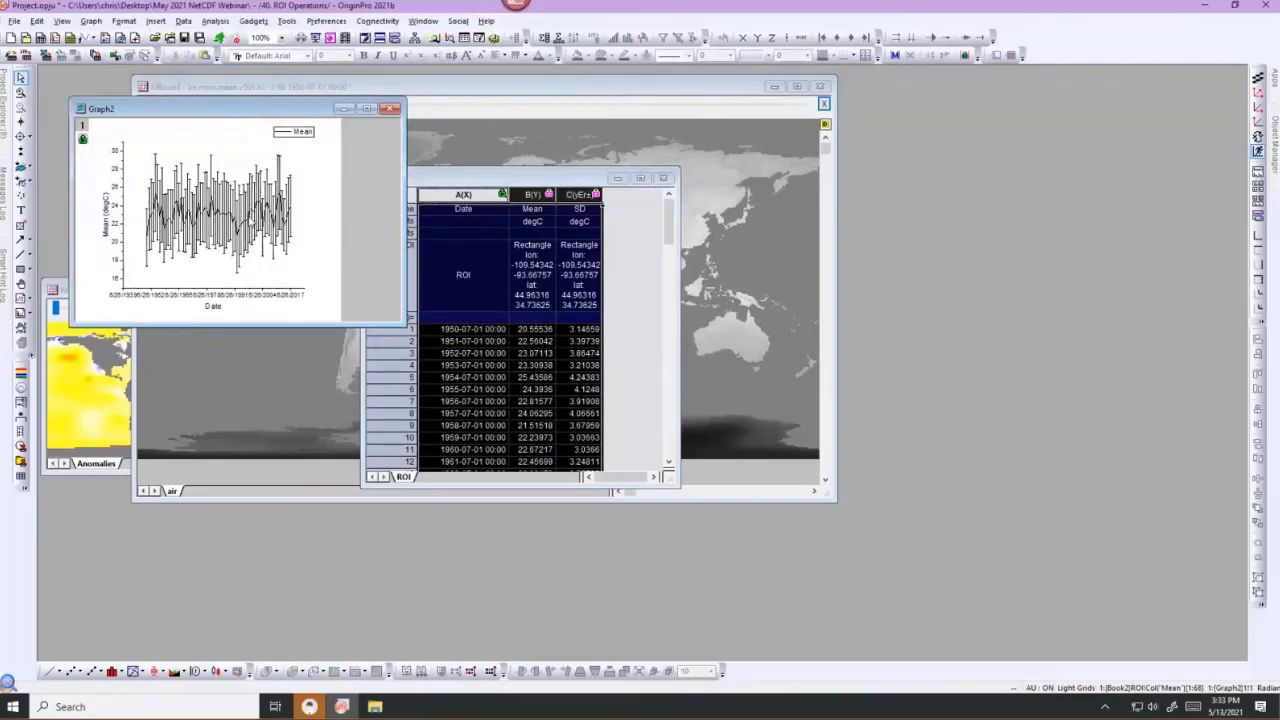
Color the Mean line dark red with a thickness of 2 and show the SD error bars as a filled area.
left_click(280, 210)
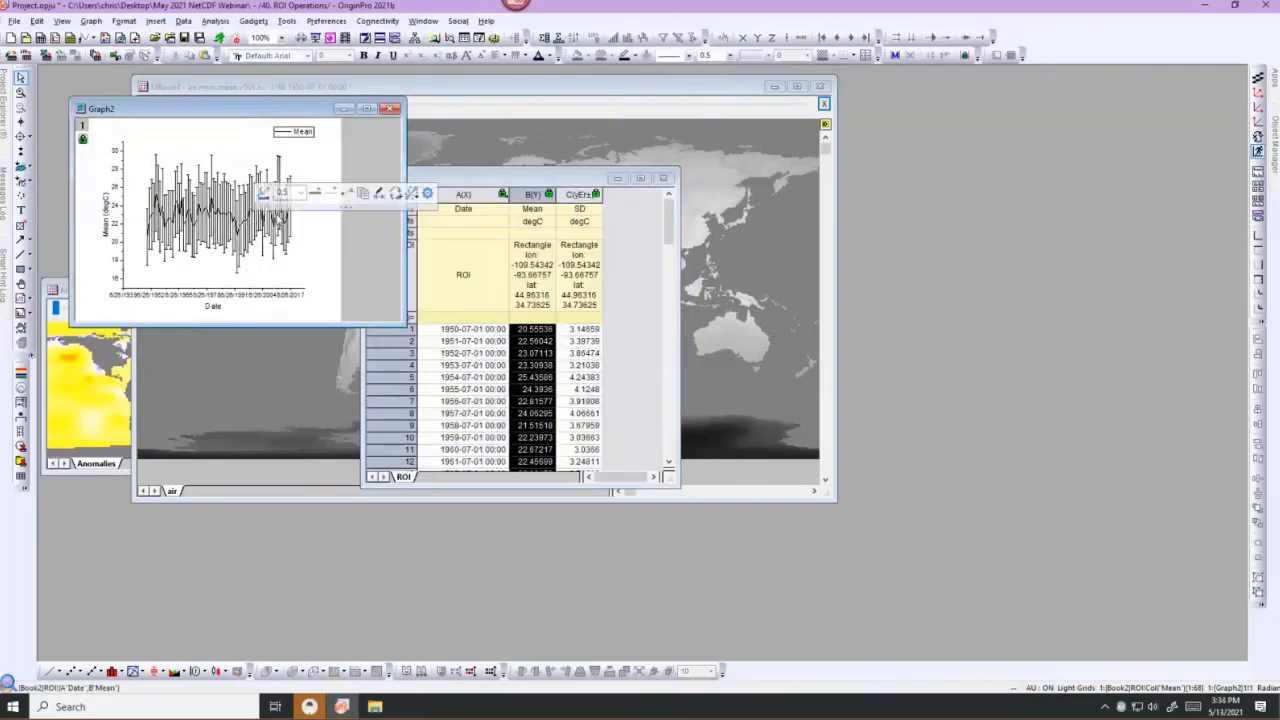
left_click(263, 192)
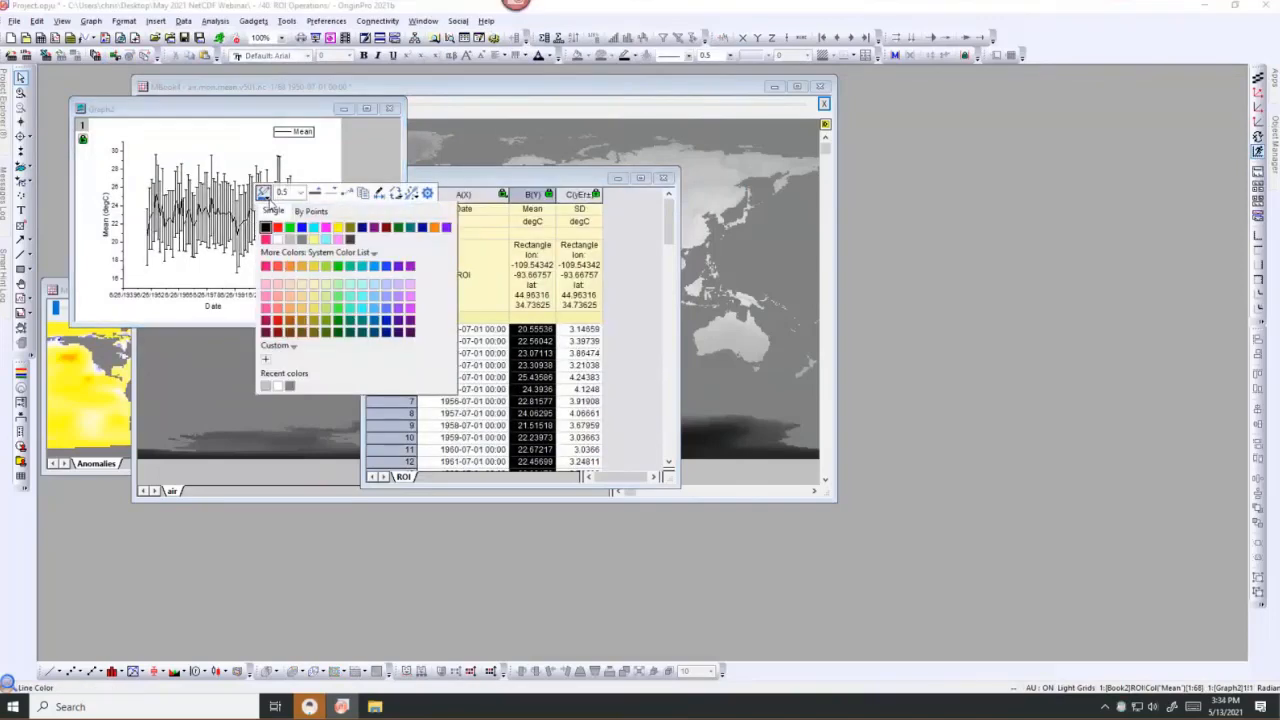
left_click(266, 322)
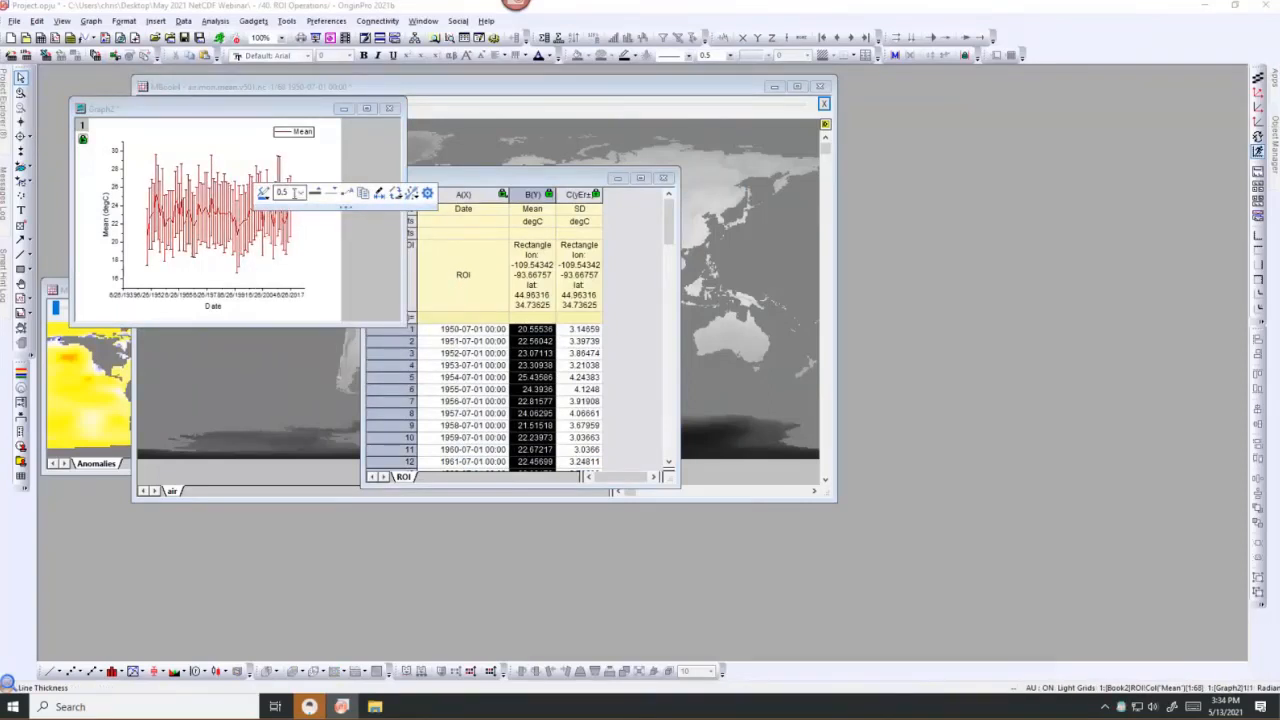
left_click(299, 195)
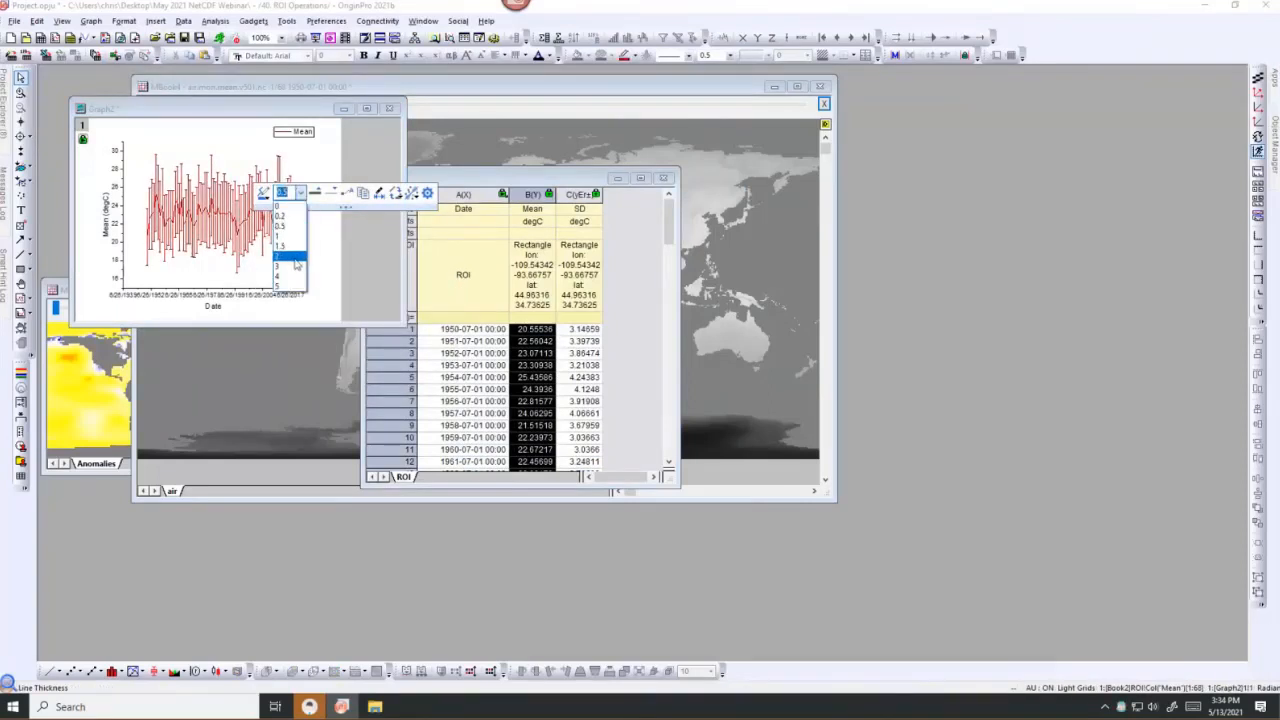
left_click(294, 258)
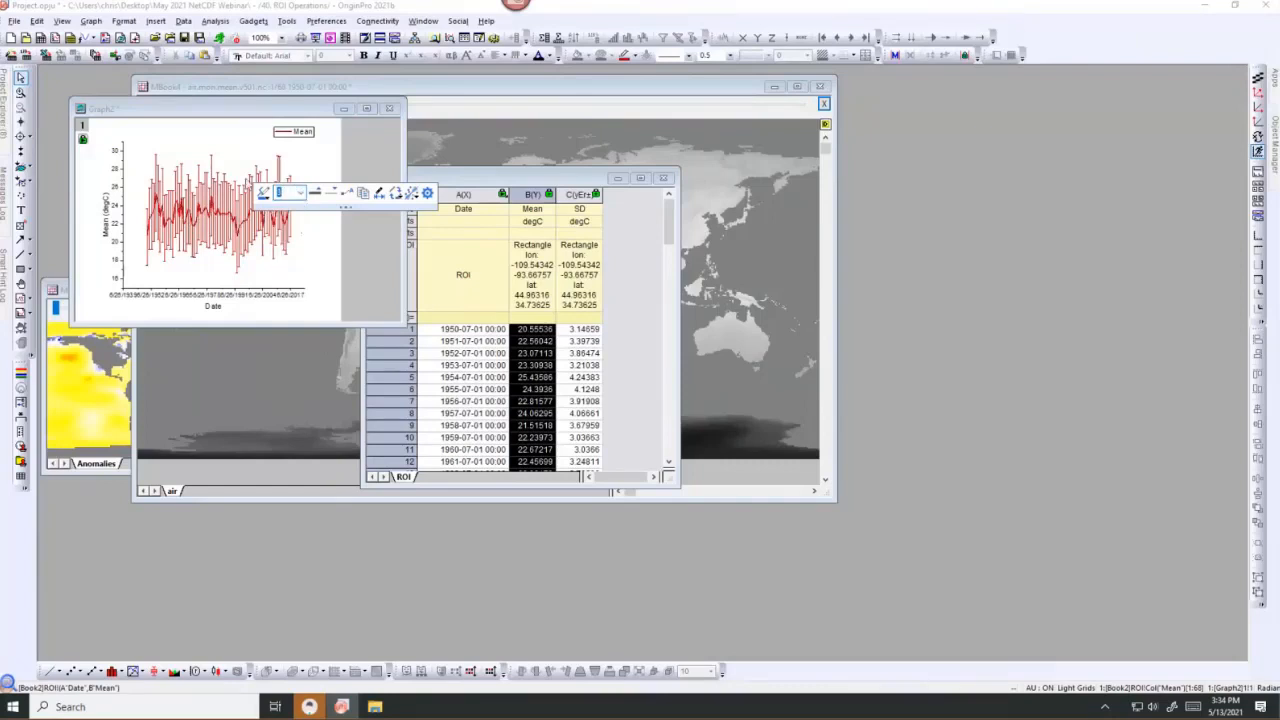
left_click(248, 200)
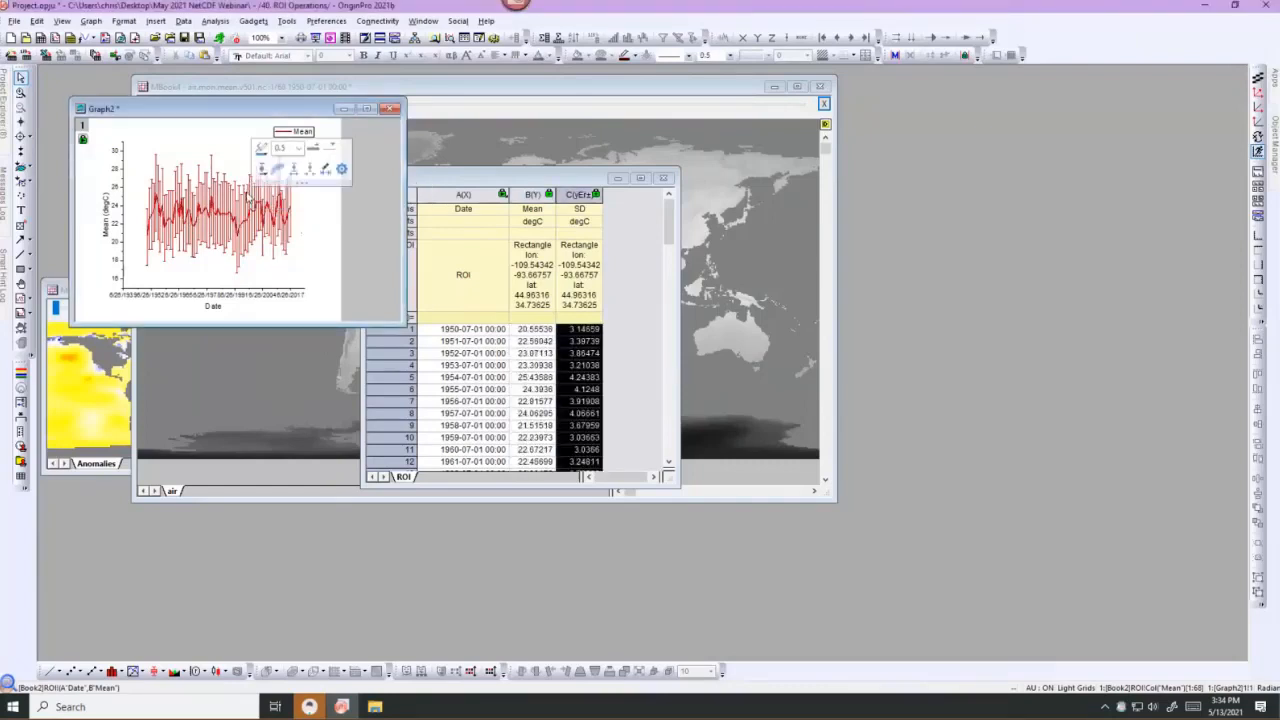
left_click(278, 169)
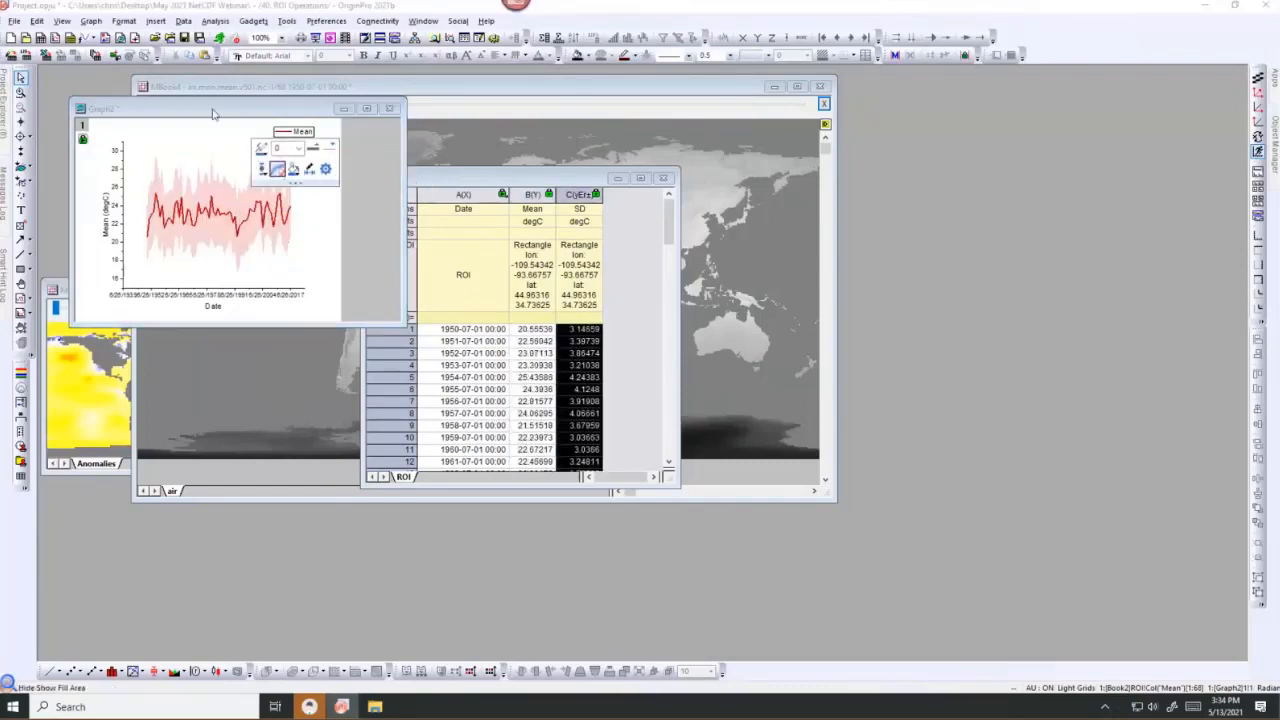
Move the graph and the ROI results workbook beside the map, with the workbook below the graph.
left_click_drag(213, 113, 841, 163)
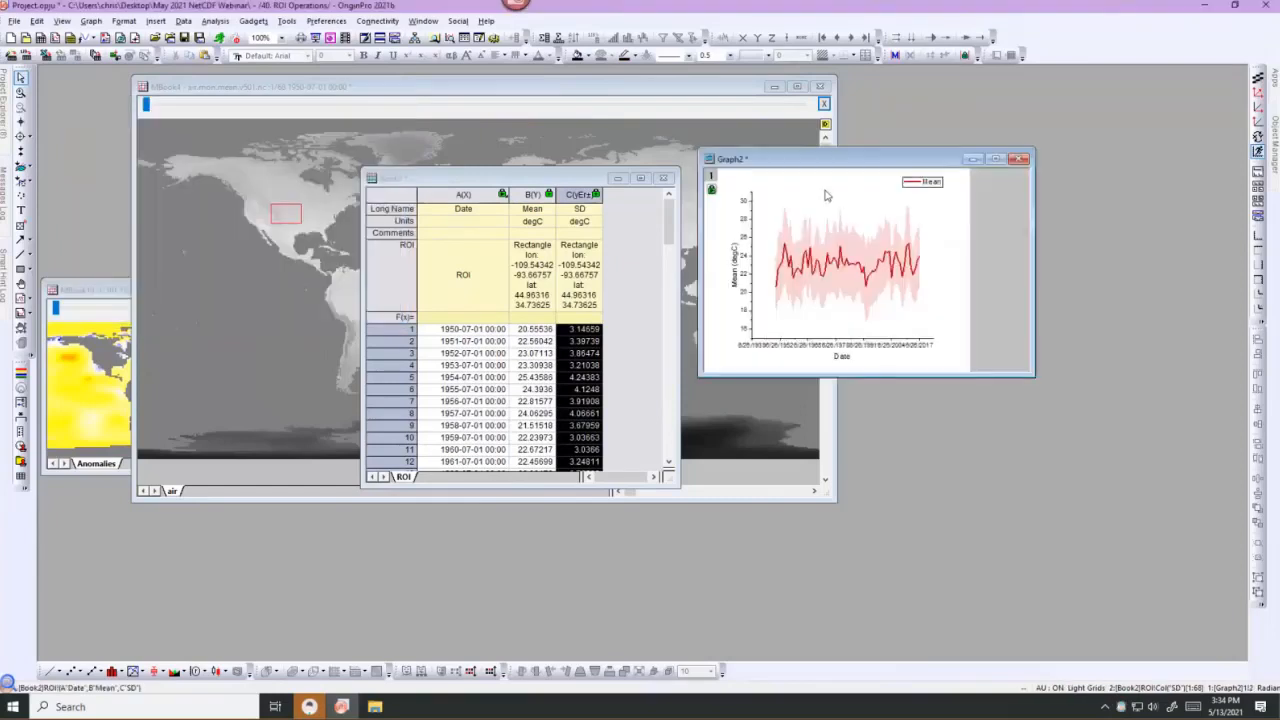
left_click_drag(812, 157, 871, 147)
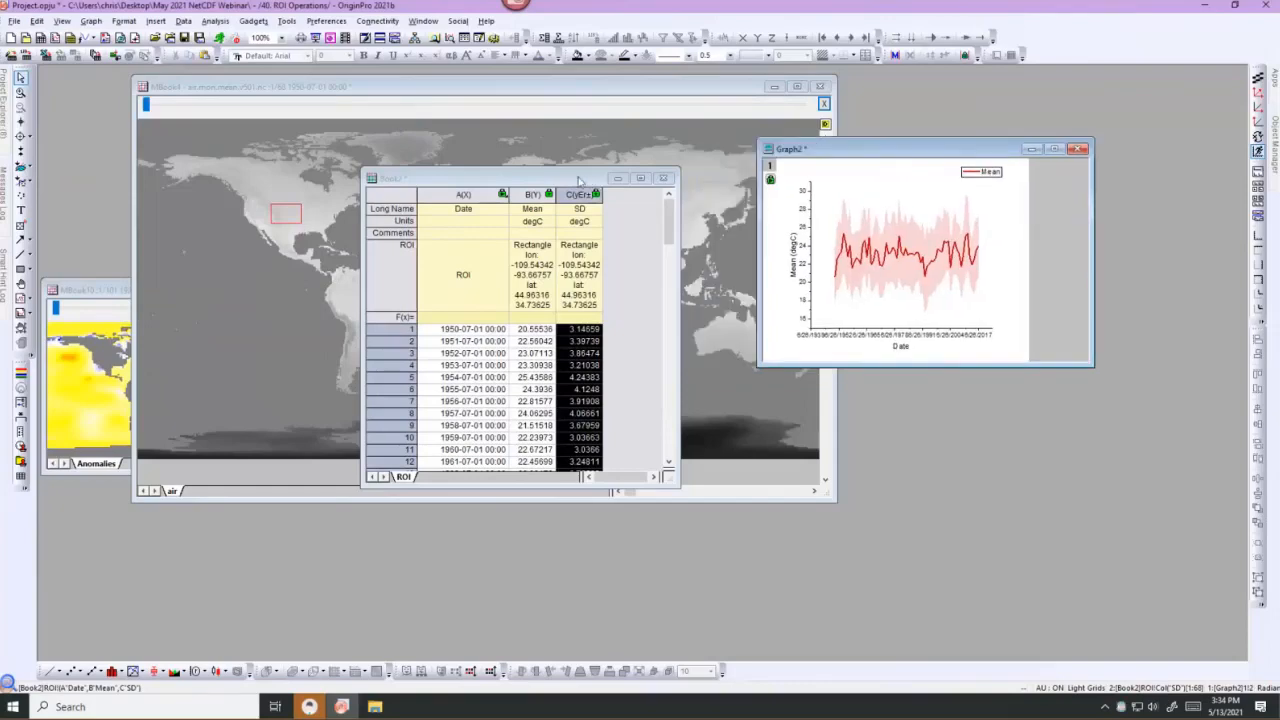
left_click(618, 210)
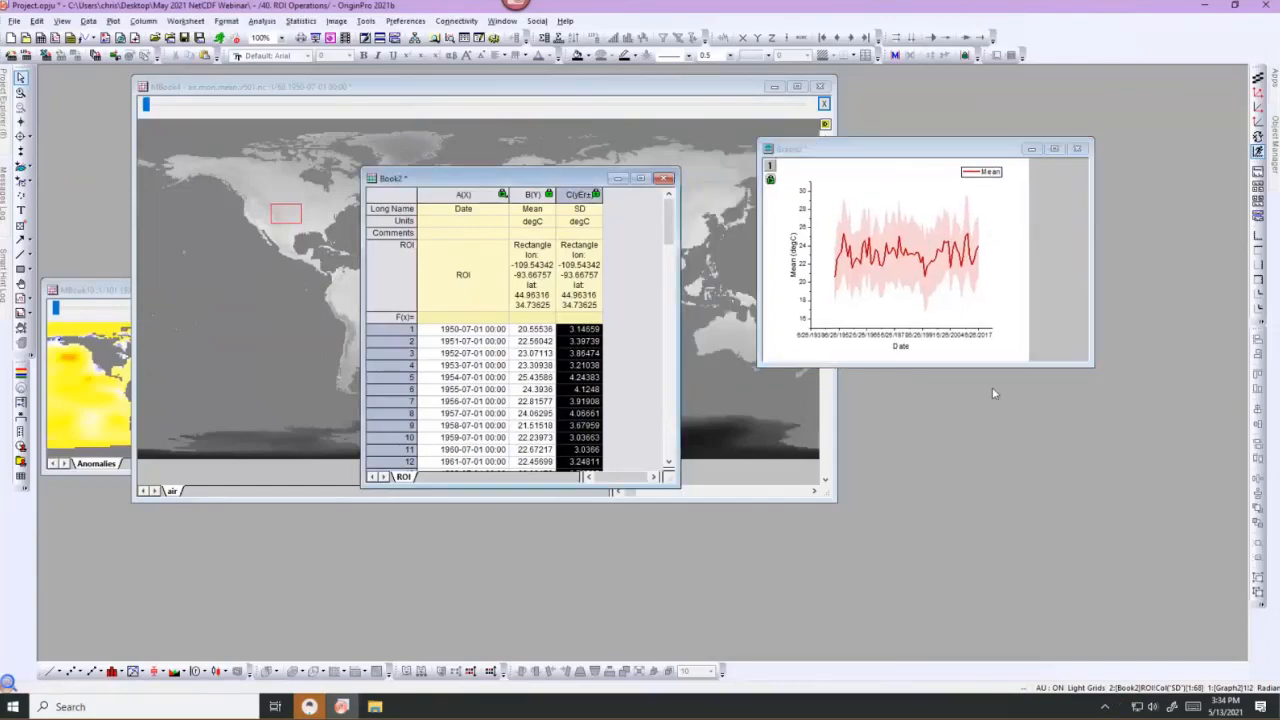
left_click_drag(569, 182, 985, 393)
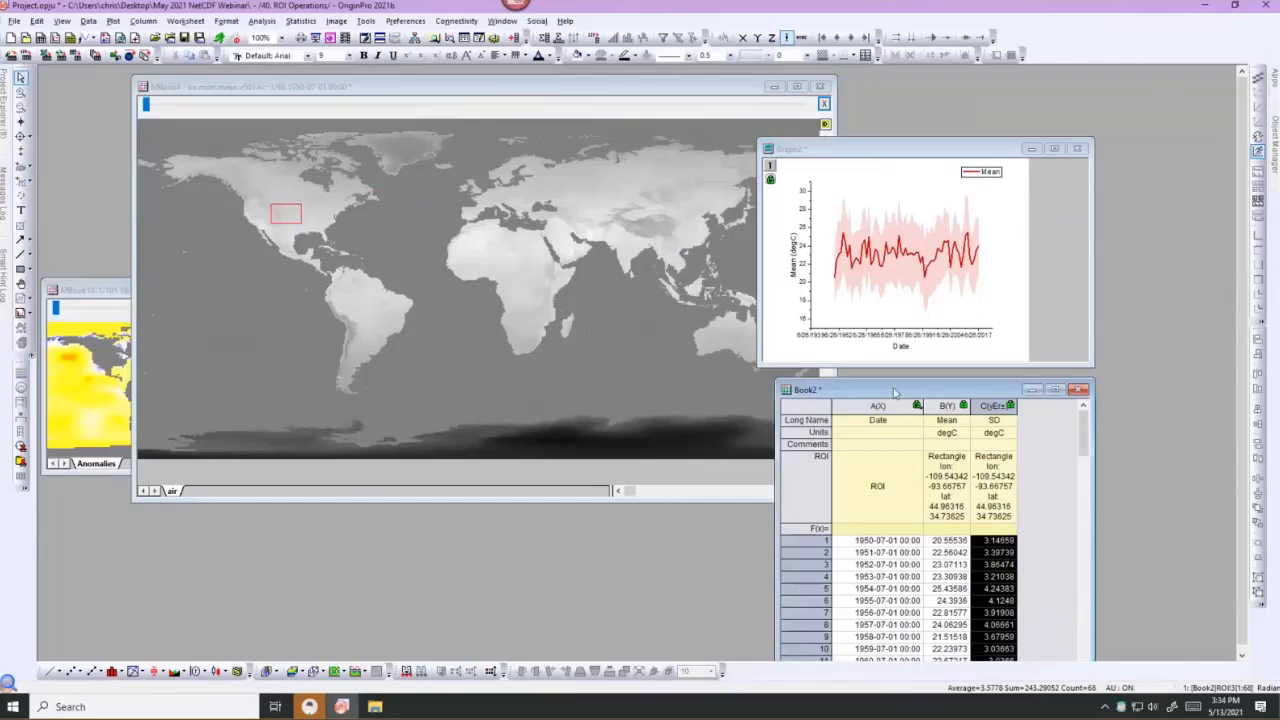
Shift the ROI east across the United States and on to central Europe, about longitude 15 to 25, and rescale the graph.
left_click_drag(296, 218, 305, 216)
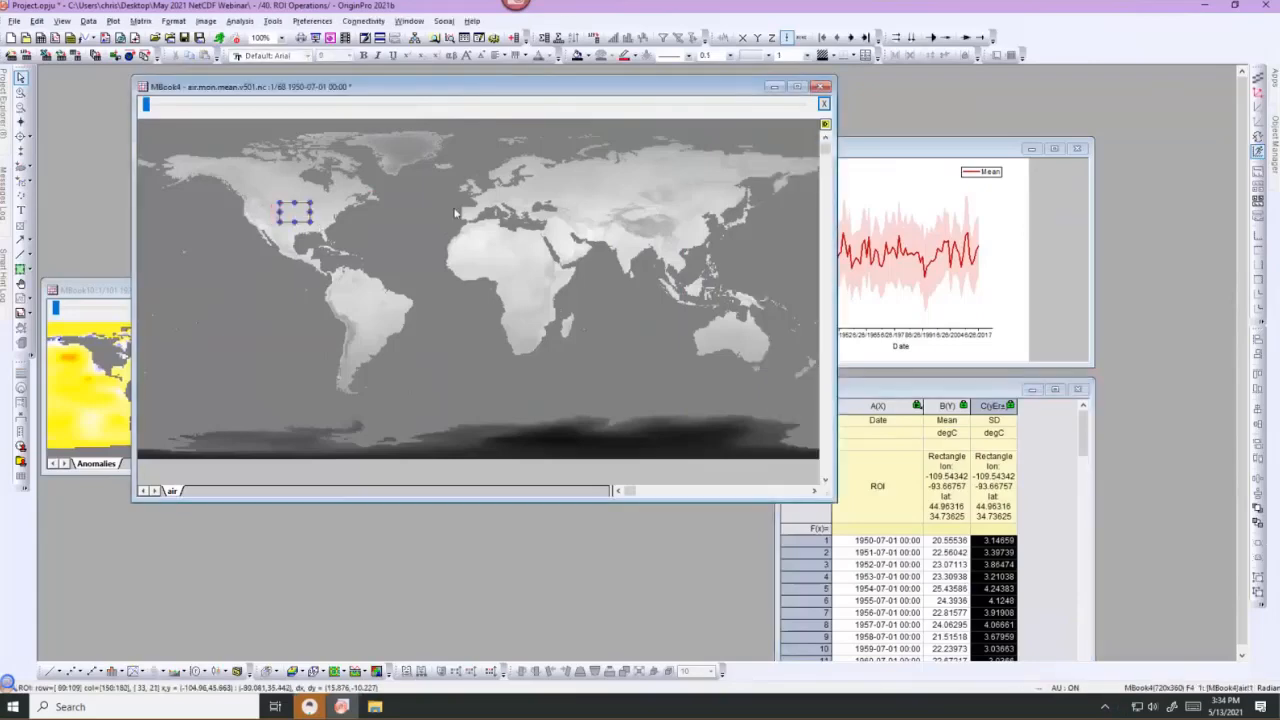
left_click(893, 158)
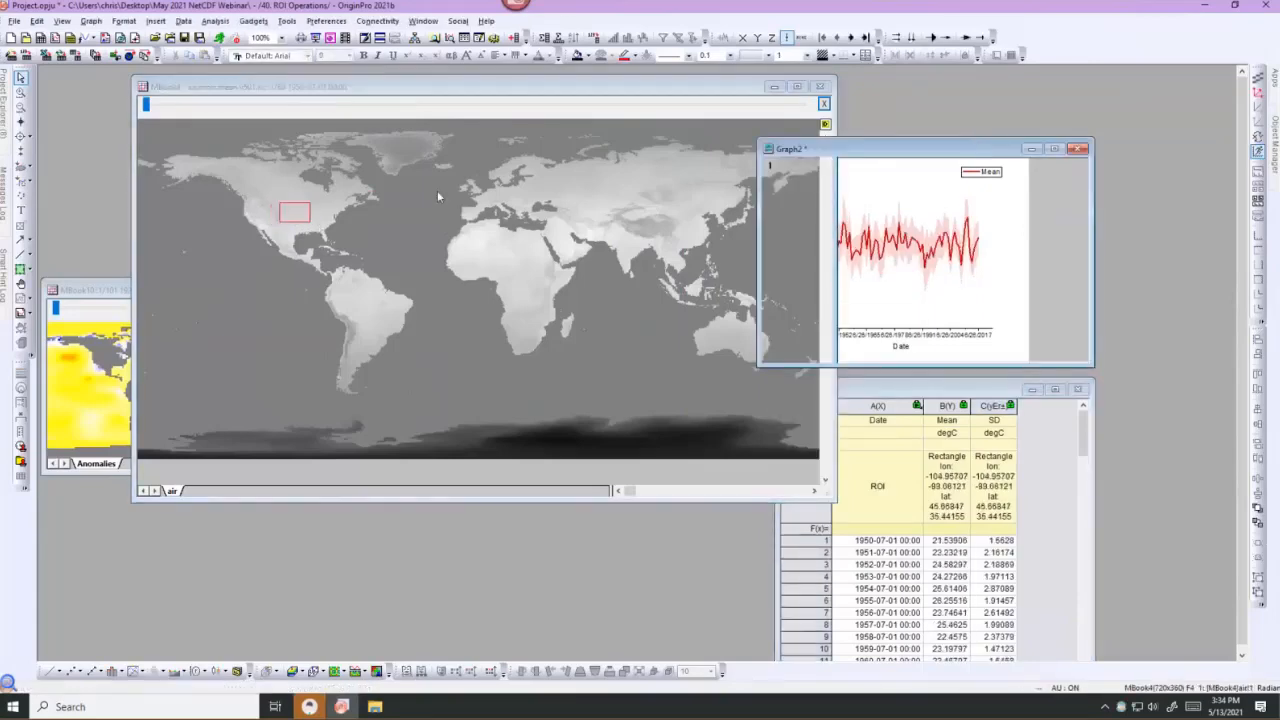
left_click_drag(292, 213, 520, 194)
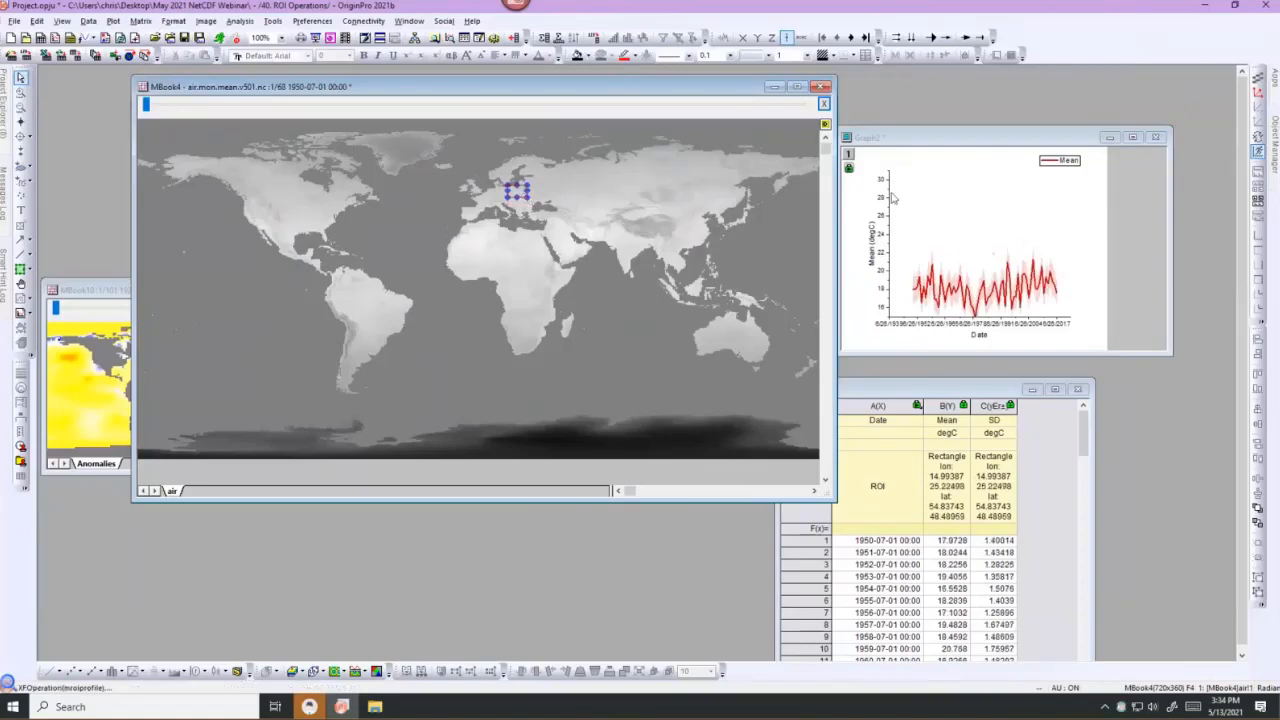
left_click(930, 147)
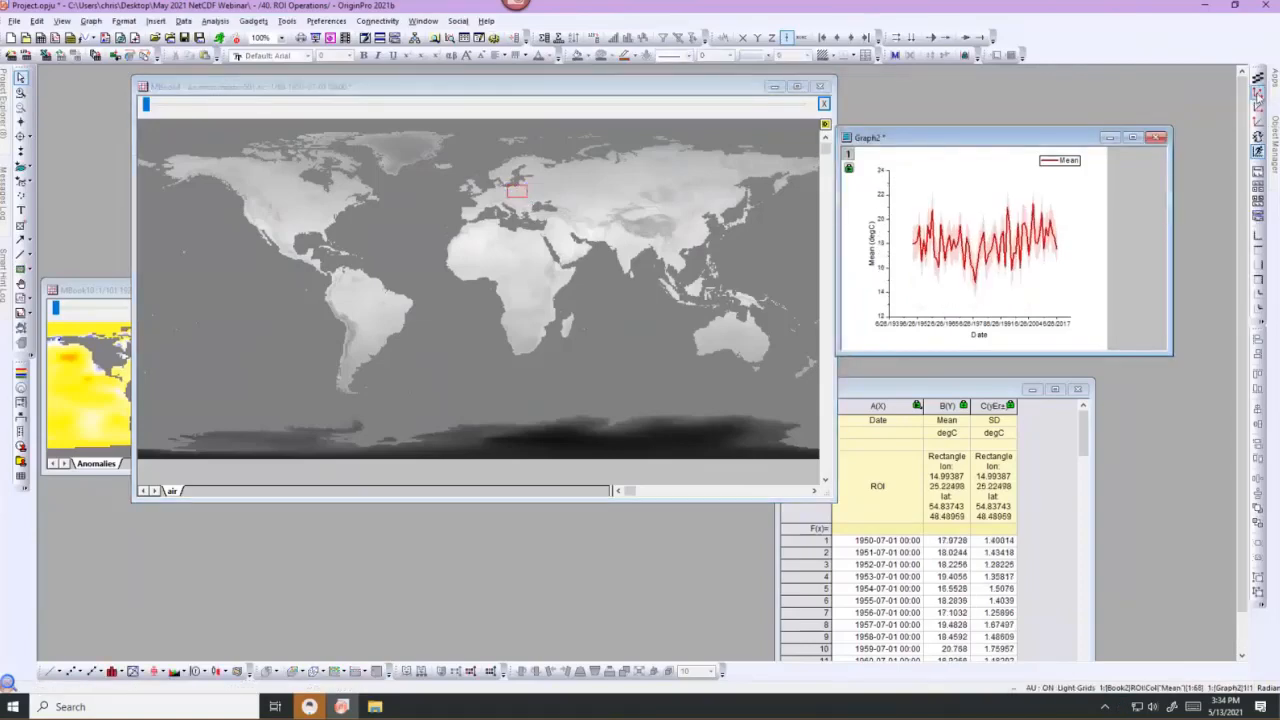
Move the ROI to Brazil, about longitude -61.9 to -51.7 and latitude -6.9 to -13.2, and rescale the graph.
left_click(518, 193)
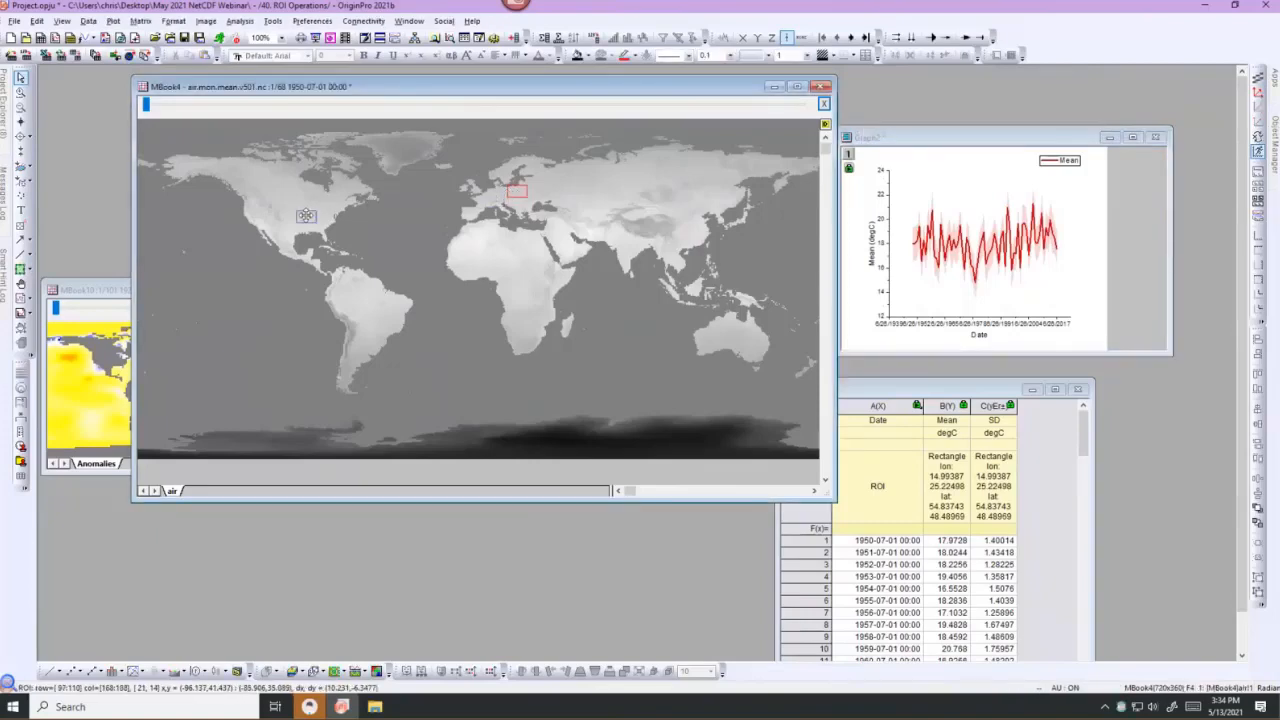
left_click_drag(342, 279, 371, 308)
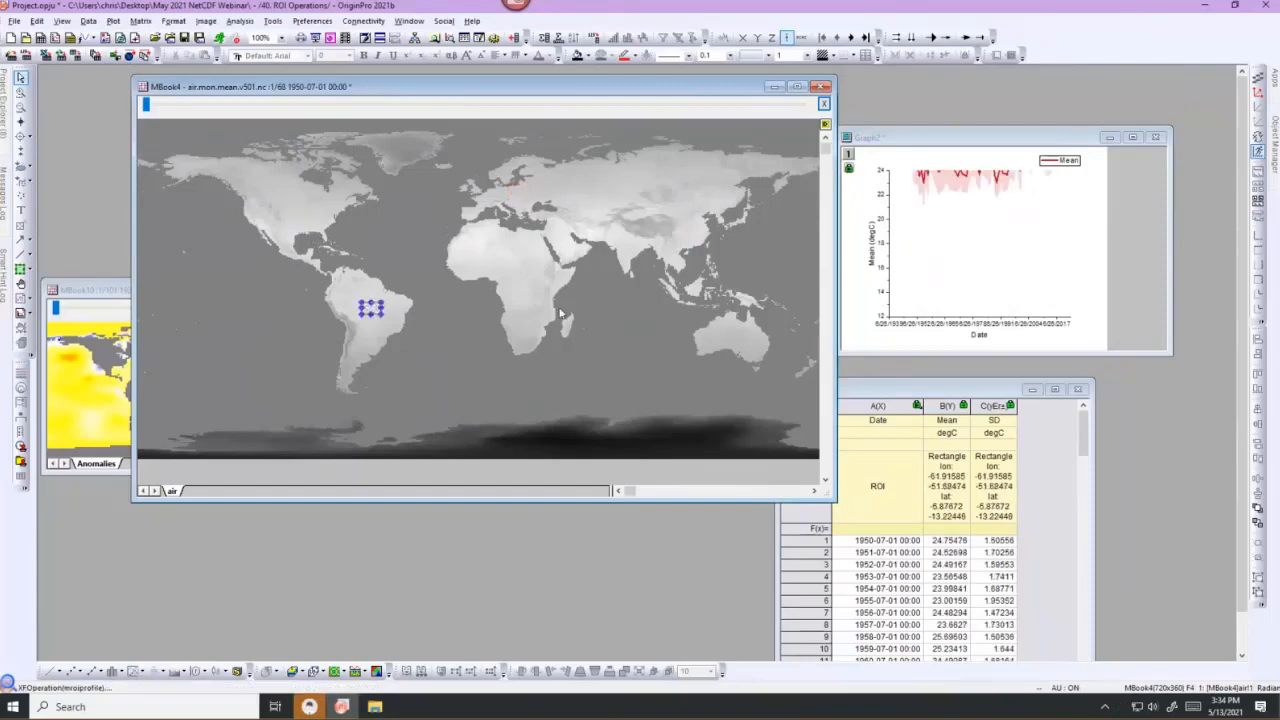
left_click(1067, 143)
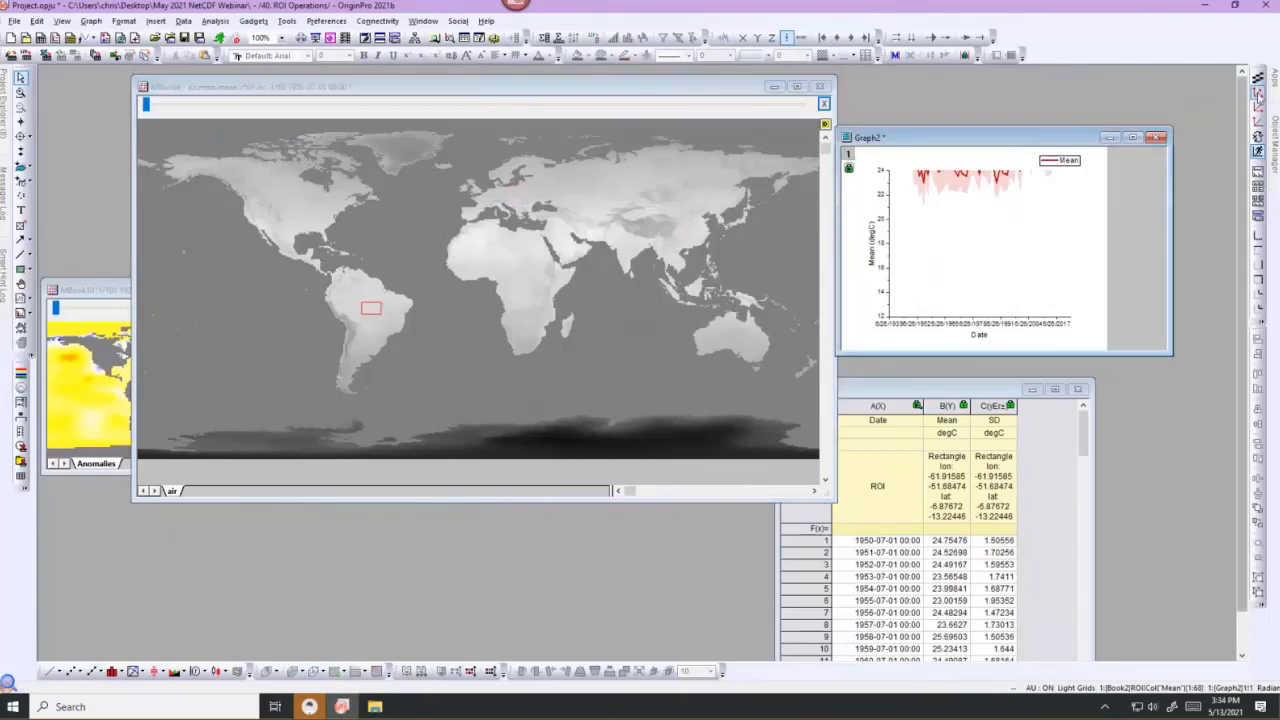
Rename the ROI over Brazil as ROI1.
left_click(364, 296)
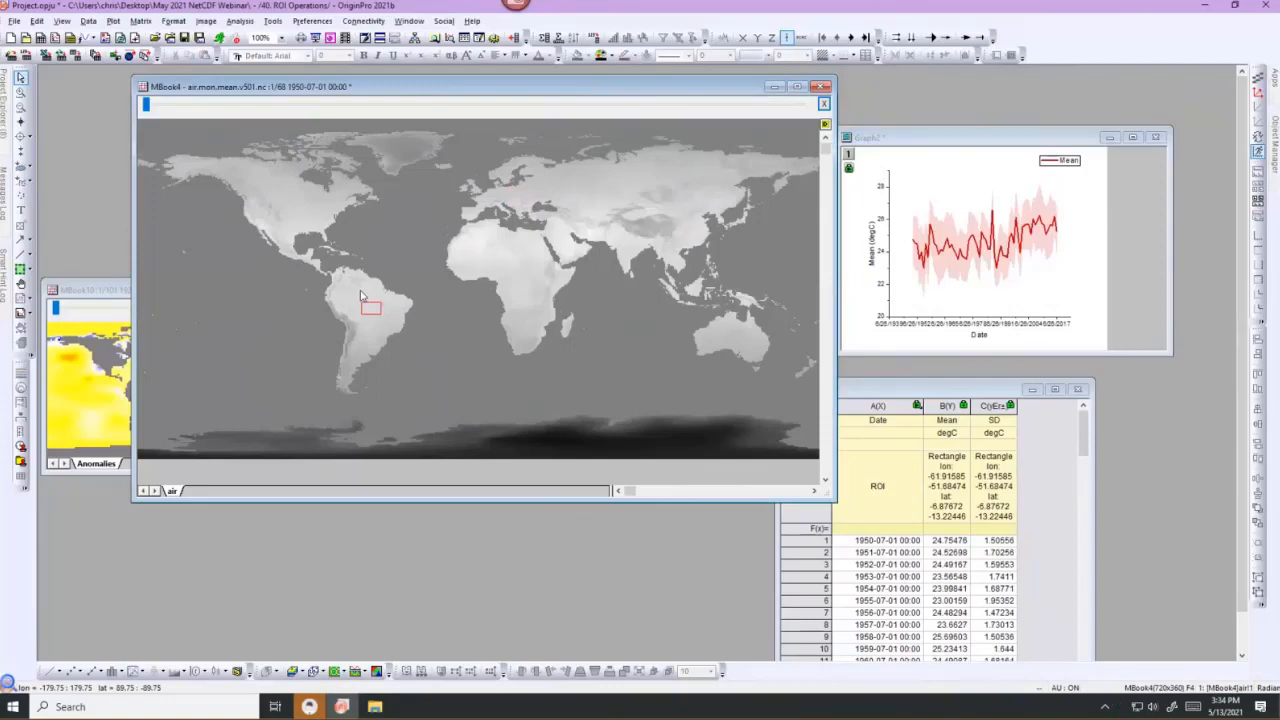
left_click(370, 308)
double_click(370, 308)
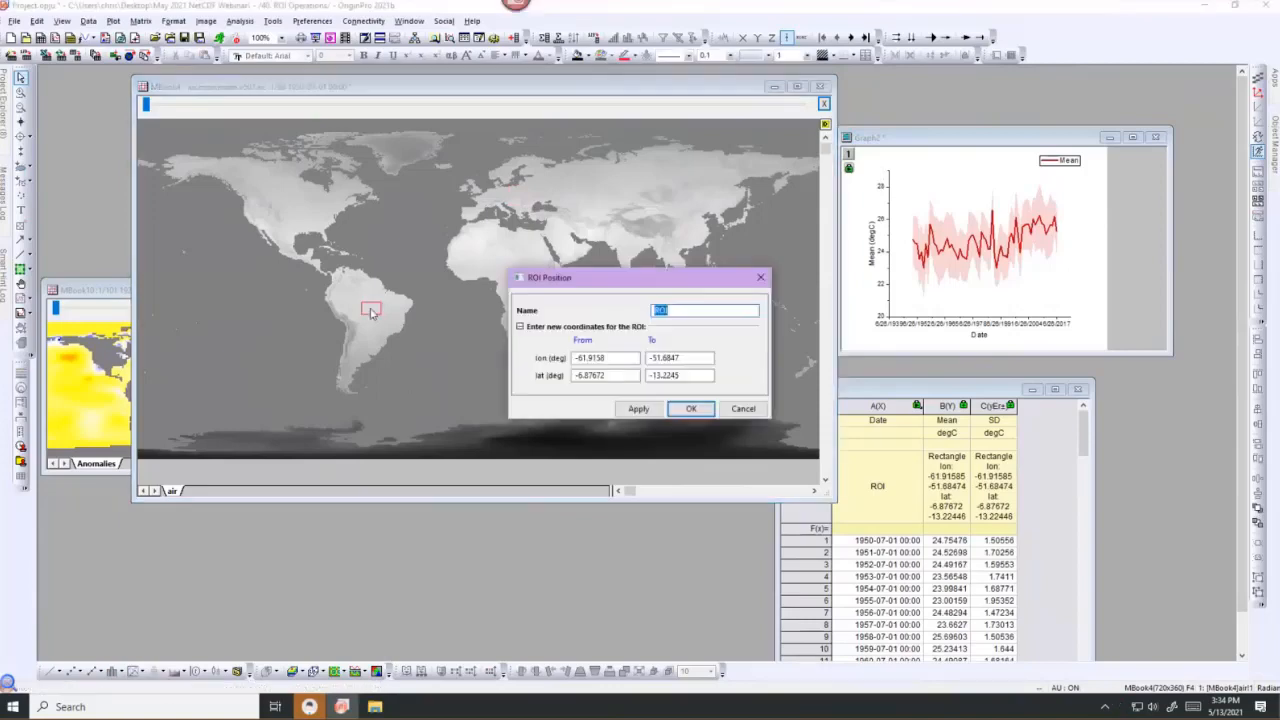
left_click(682, 311)
type("1")
left_click(688, 410)
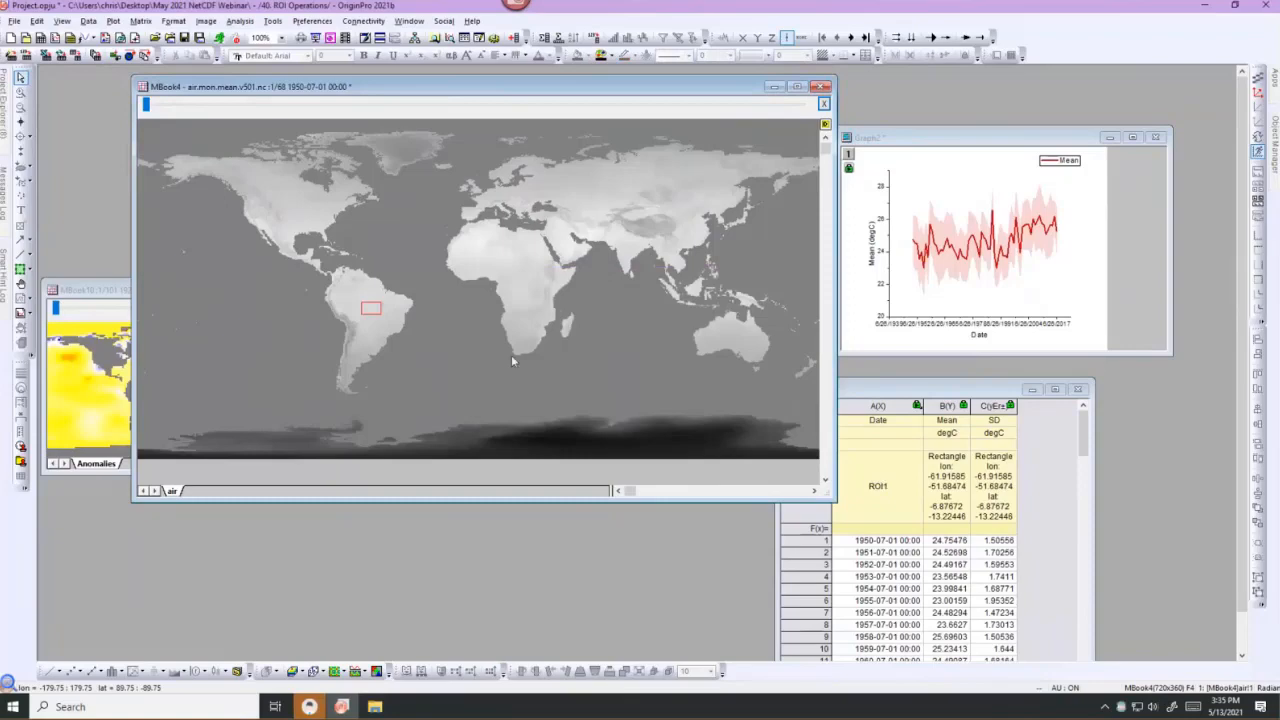
Draw a second rectangular ROI over central Africa, about longitude 12.5 to 30.2 and latitude 8.6 to 0.9, and name it ROI2.
left_click(20, 268)
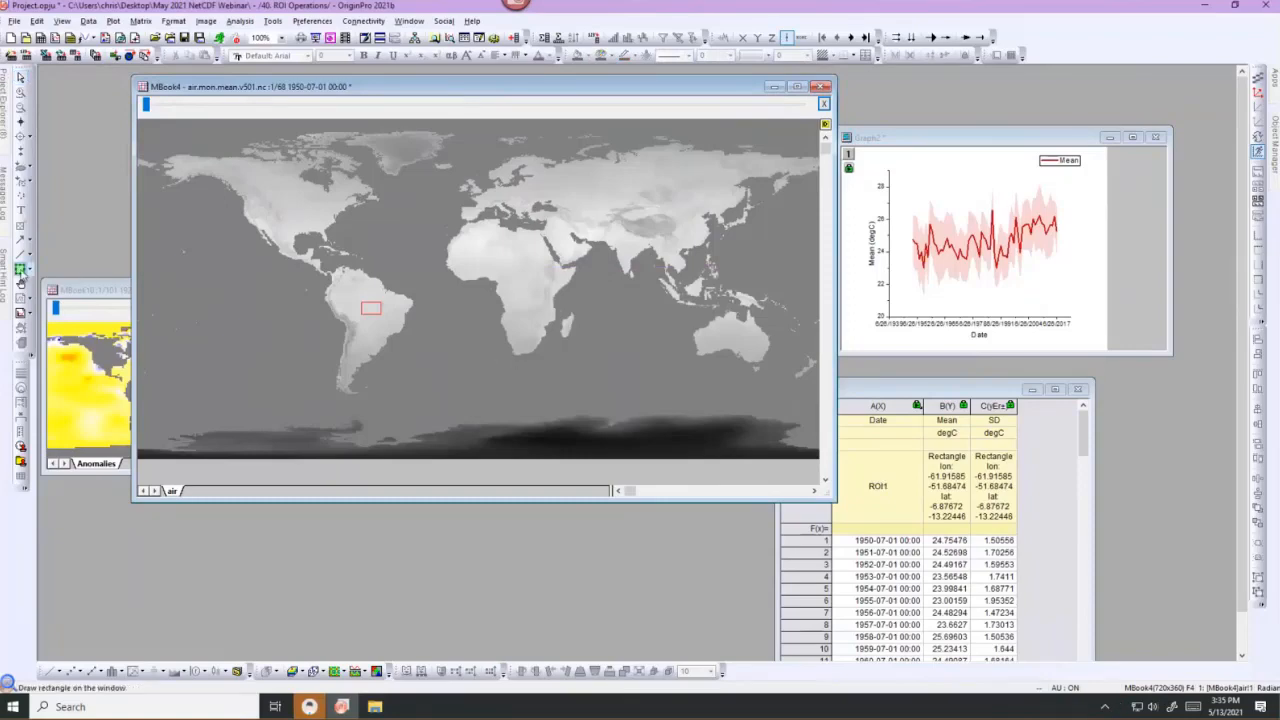
left_click_drag(502, 272, 536, 288)
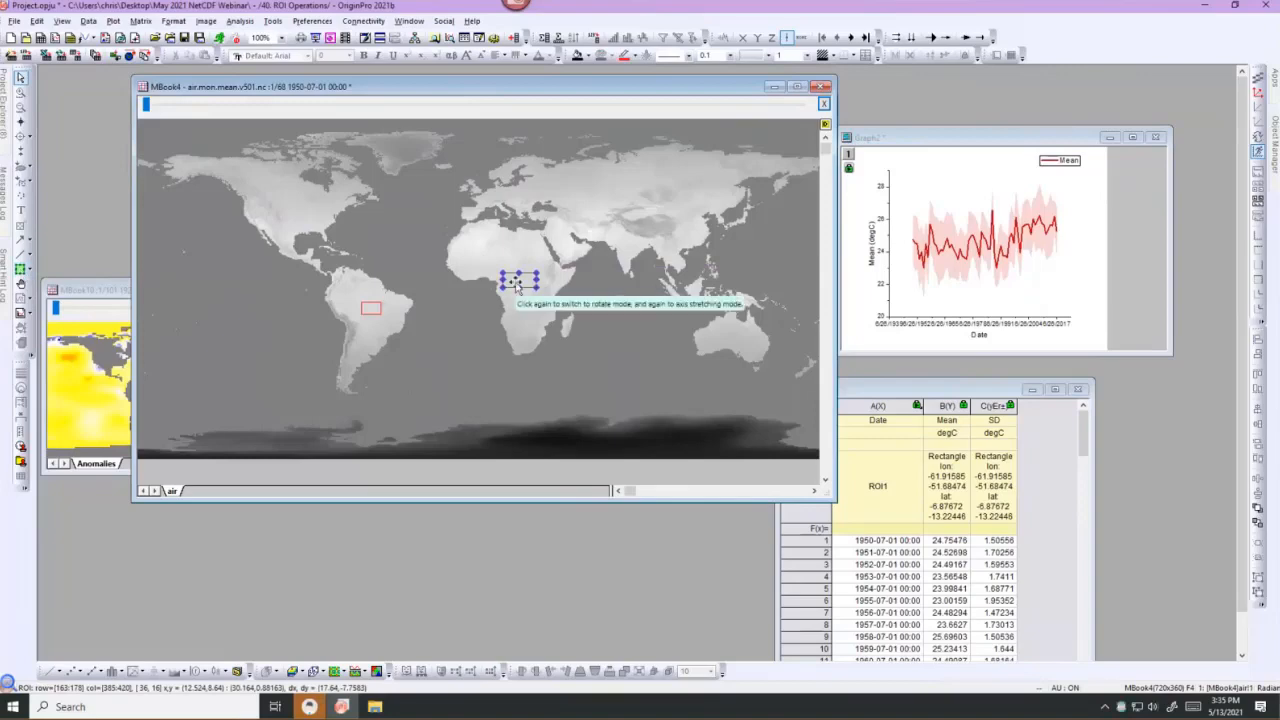
double_click(517, 288)
left_click(679, 310)
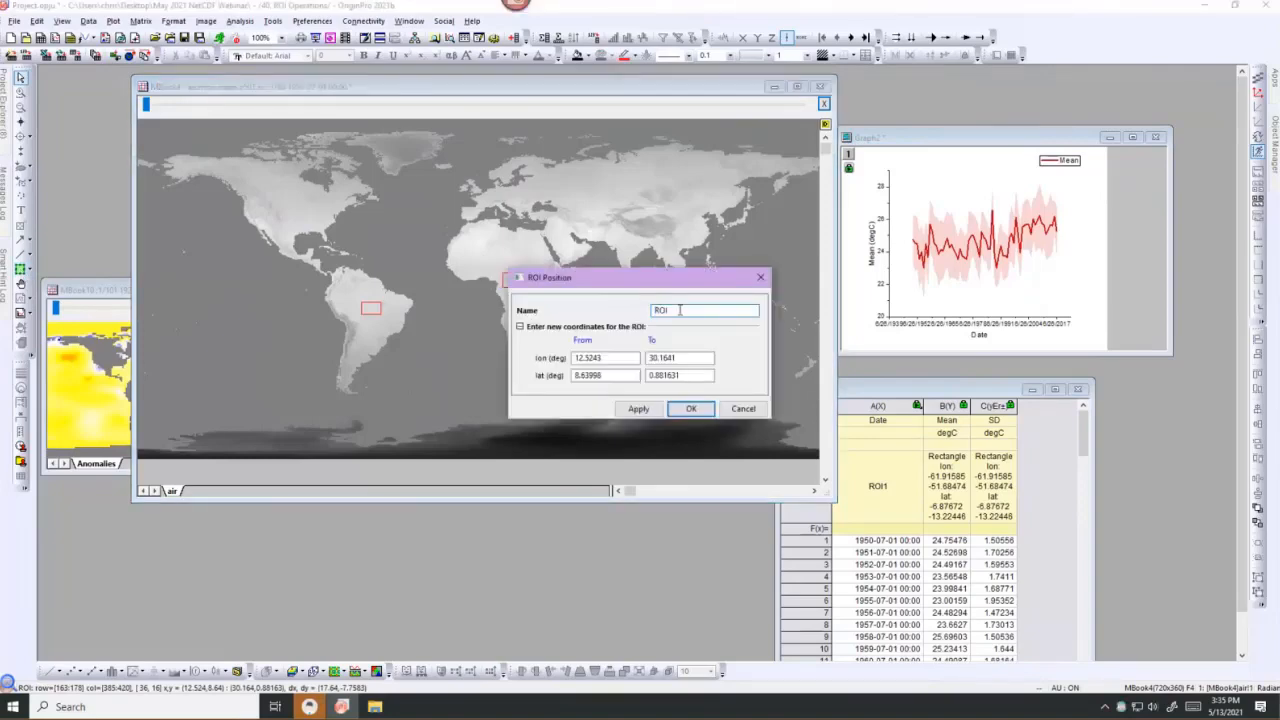
left_click(690, 408)
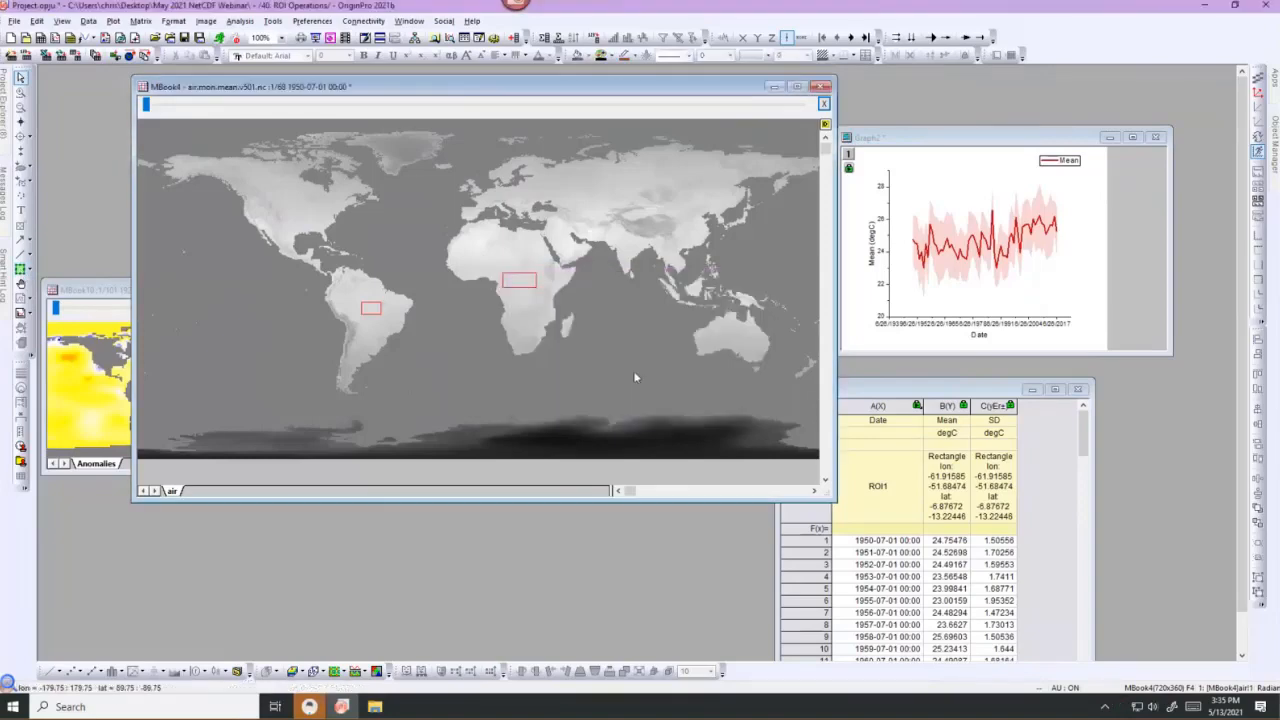
Create an intensity profile of ROI2 with Mean and SD for the active ROI, output to a new workbook.
left_click(522, 286)
right_click(523, 286)
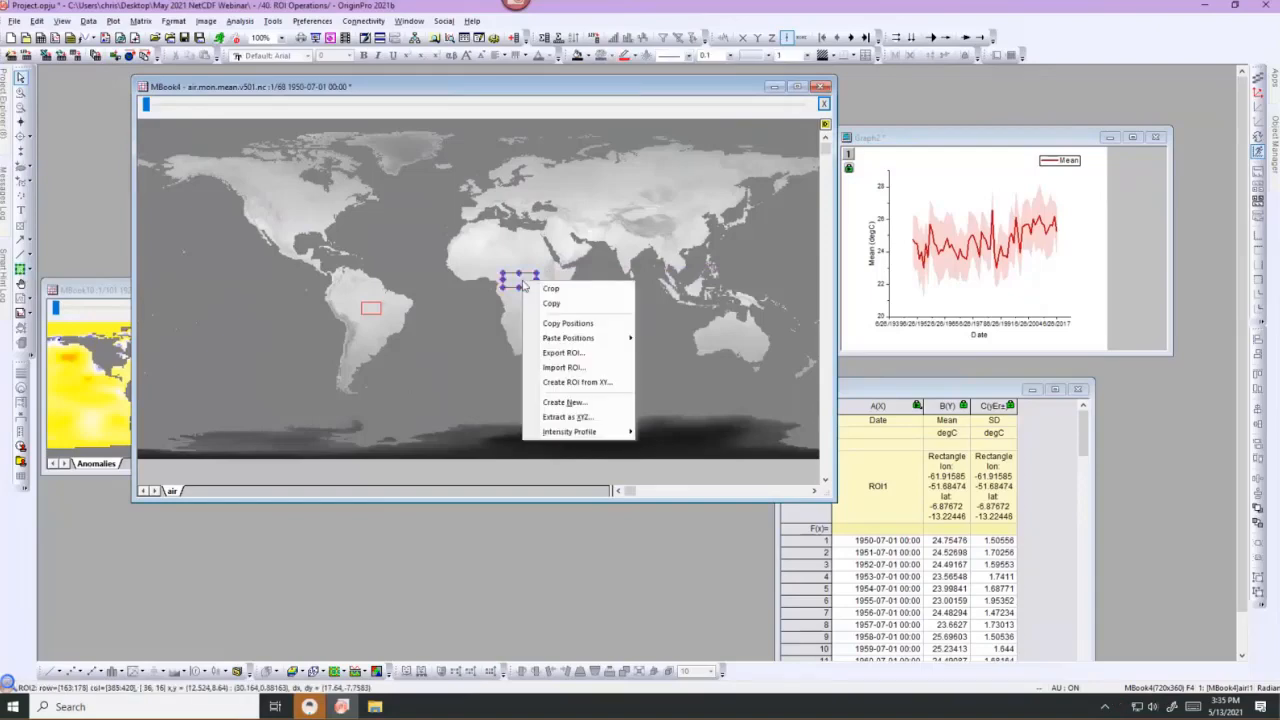
mouse_move(600, 432)
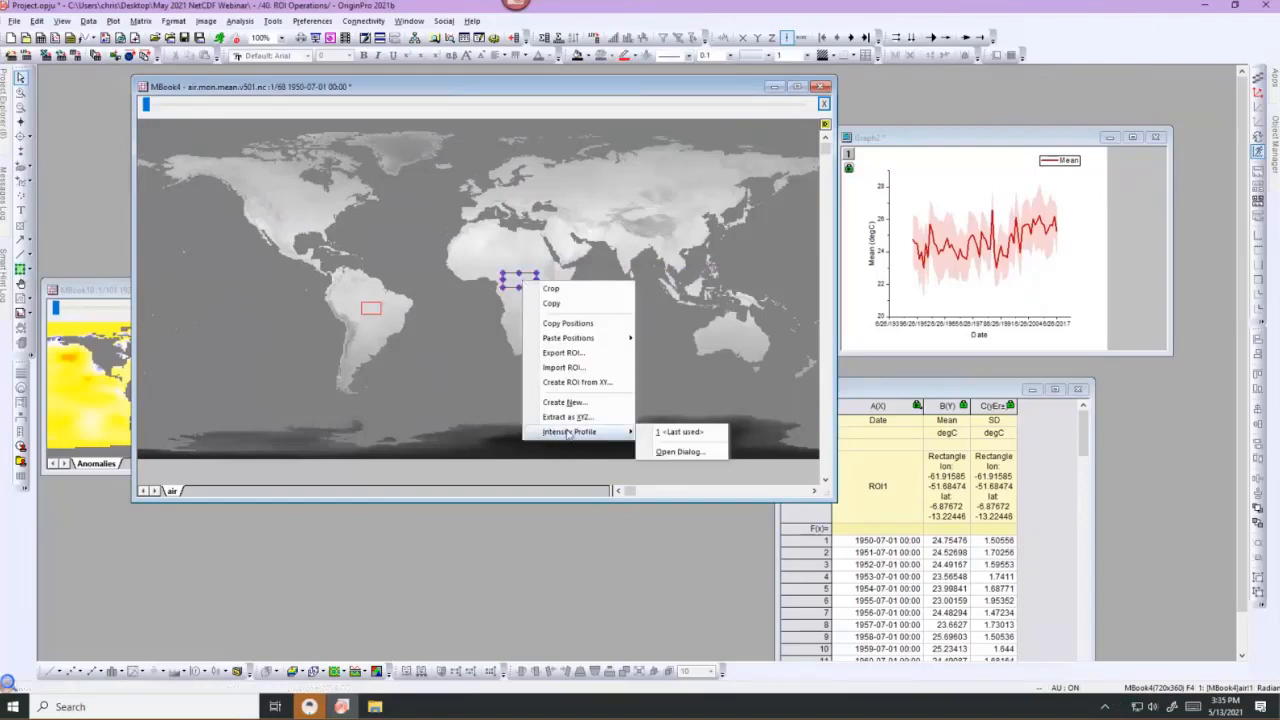
left_click(677, 452)
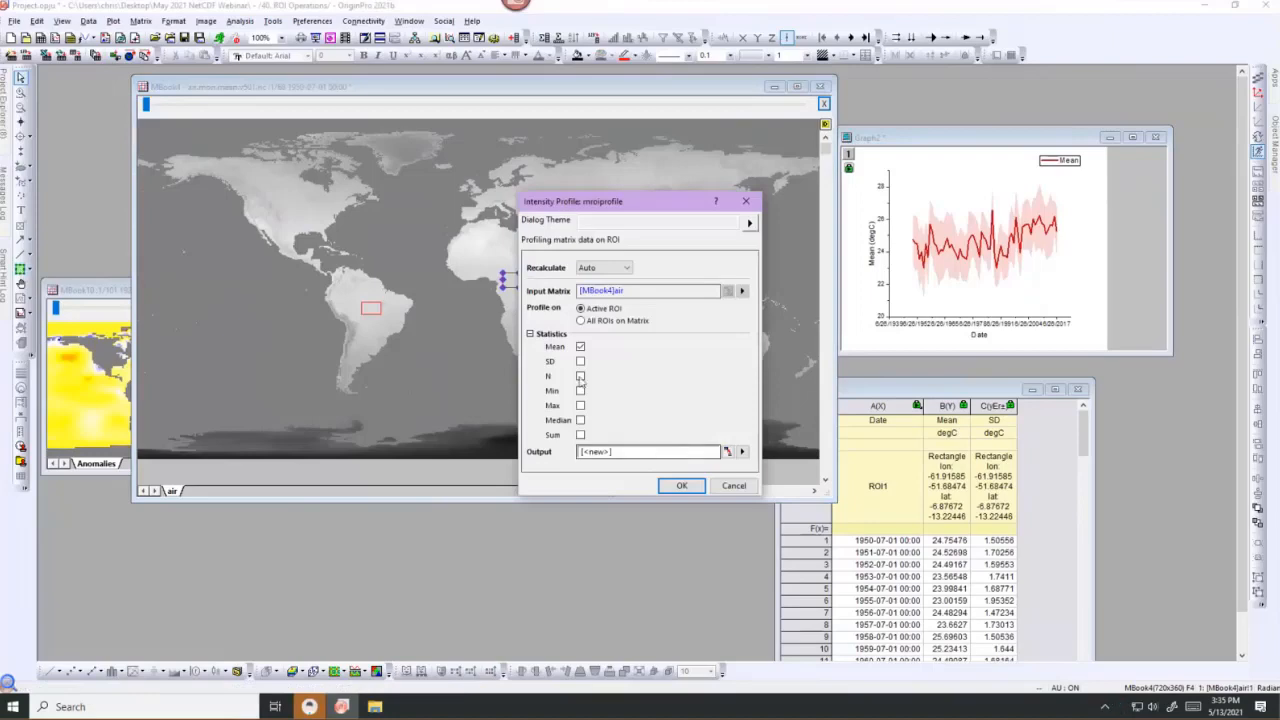
left_click(676, 487)
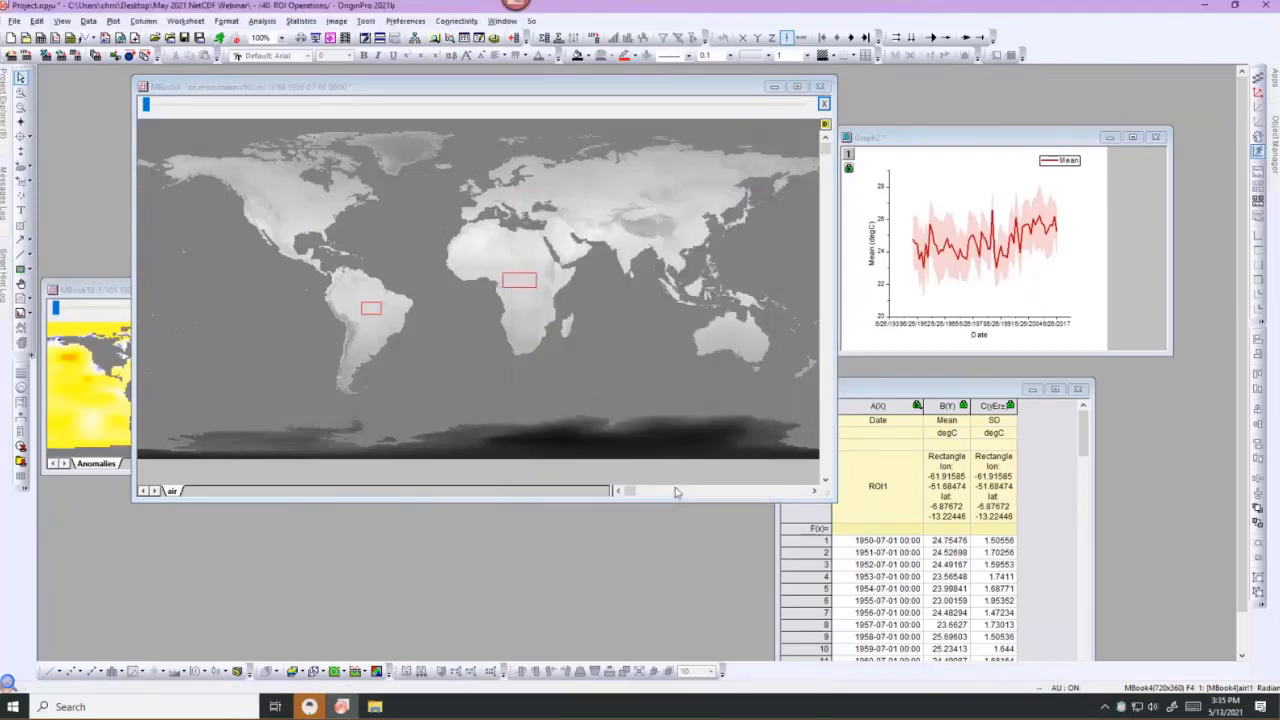
Enlarge the ROI2 results workbook, plot its Date, Mean and SD columns as a line graph, and place it below the first graph.
left_click_drag(345, 322, 482, 472)
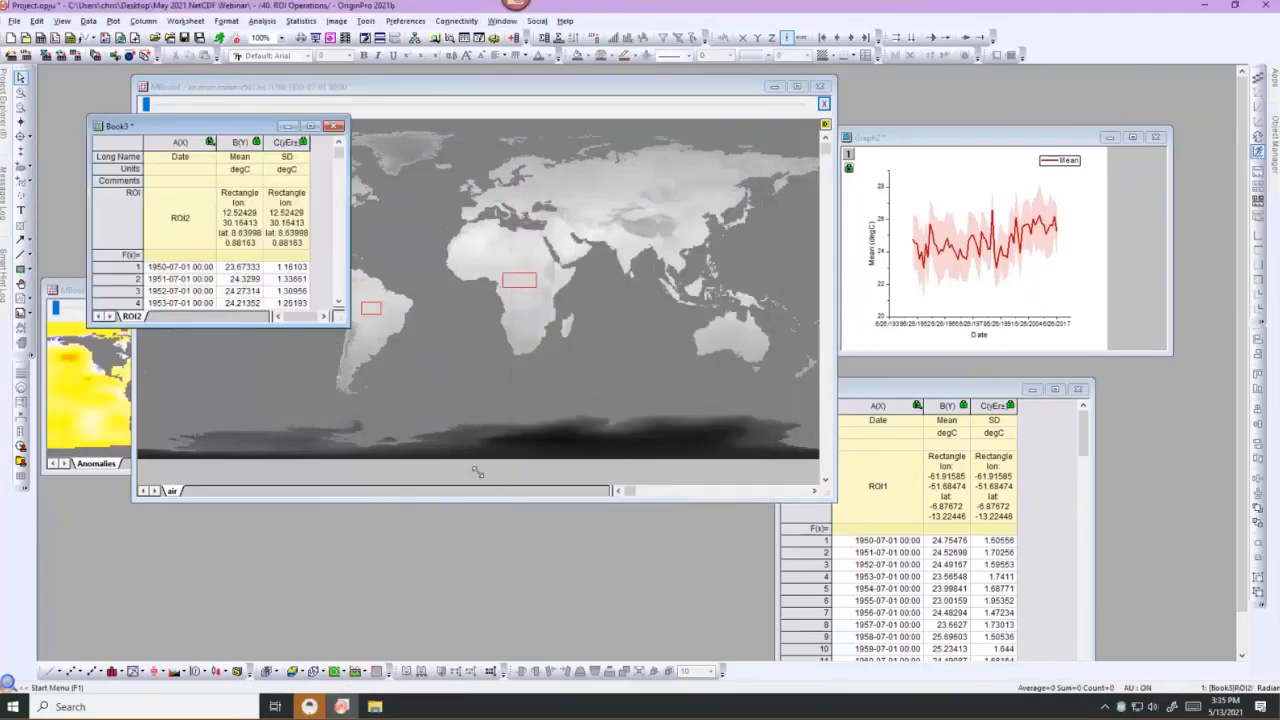
left_click_drag(179, 146, 288, 143)
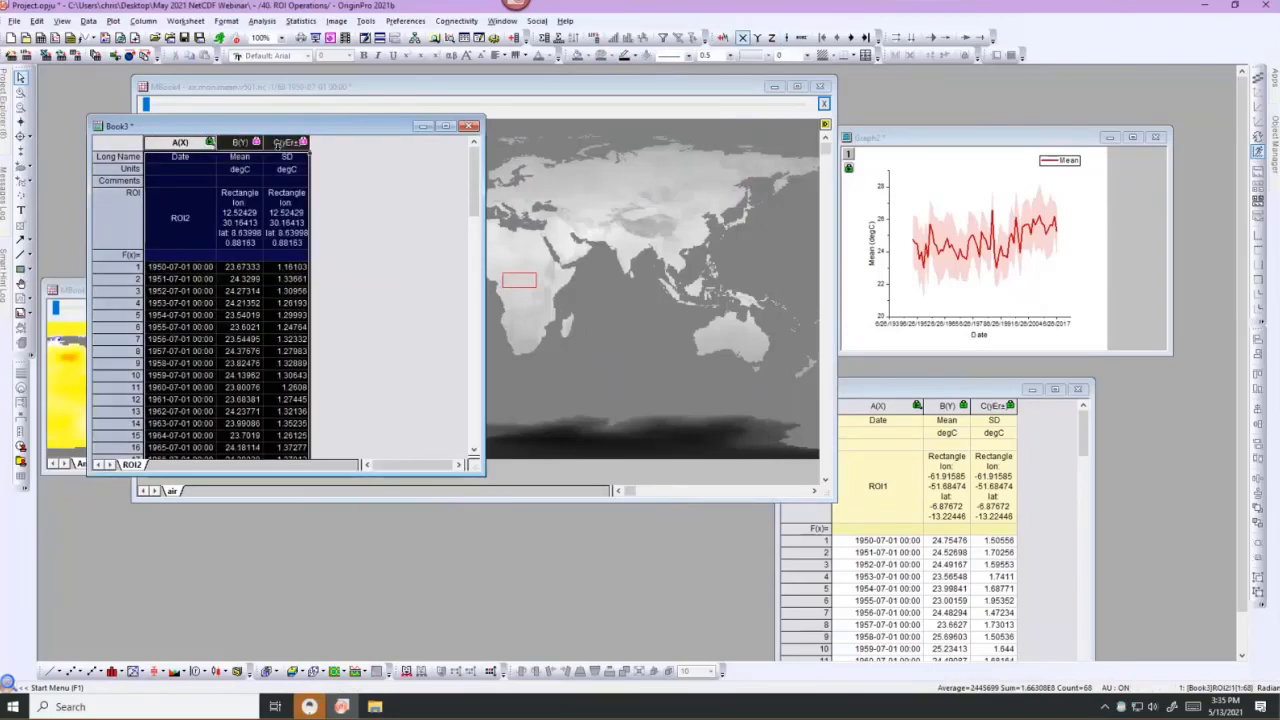
left_click(113, 21)
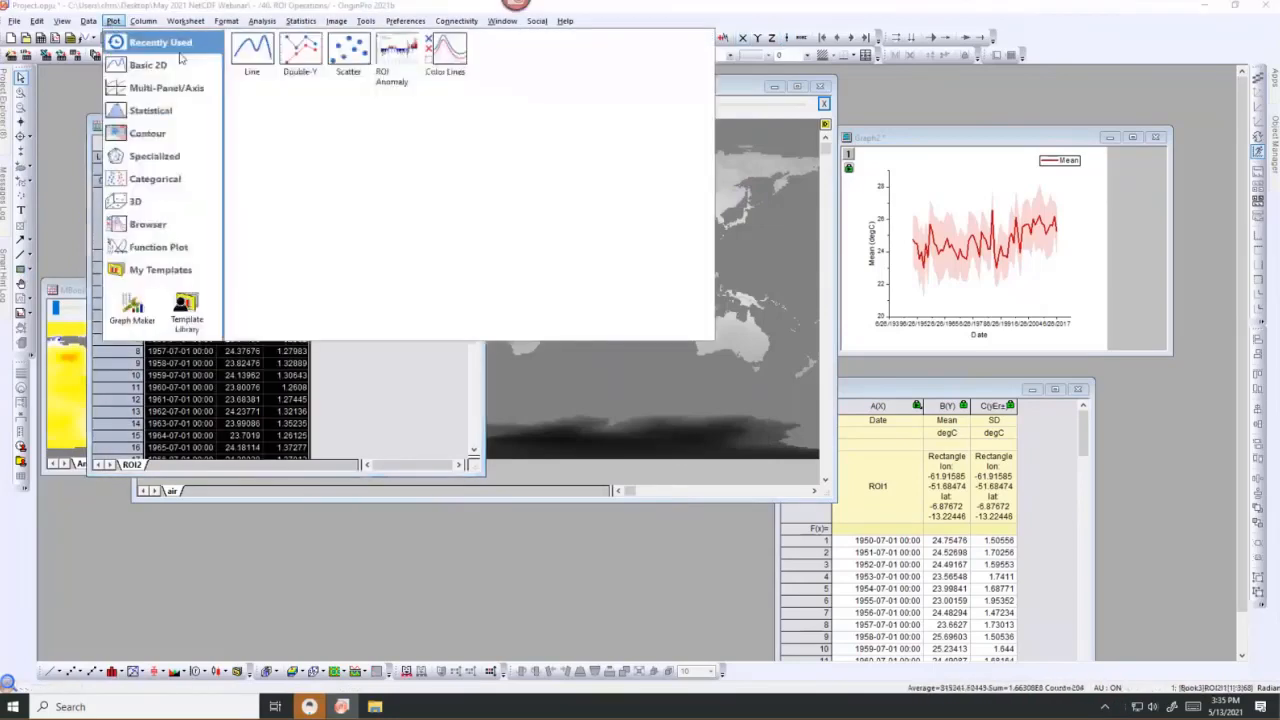
left_click(255, 45)
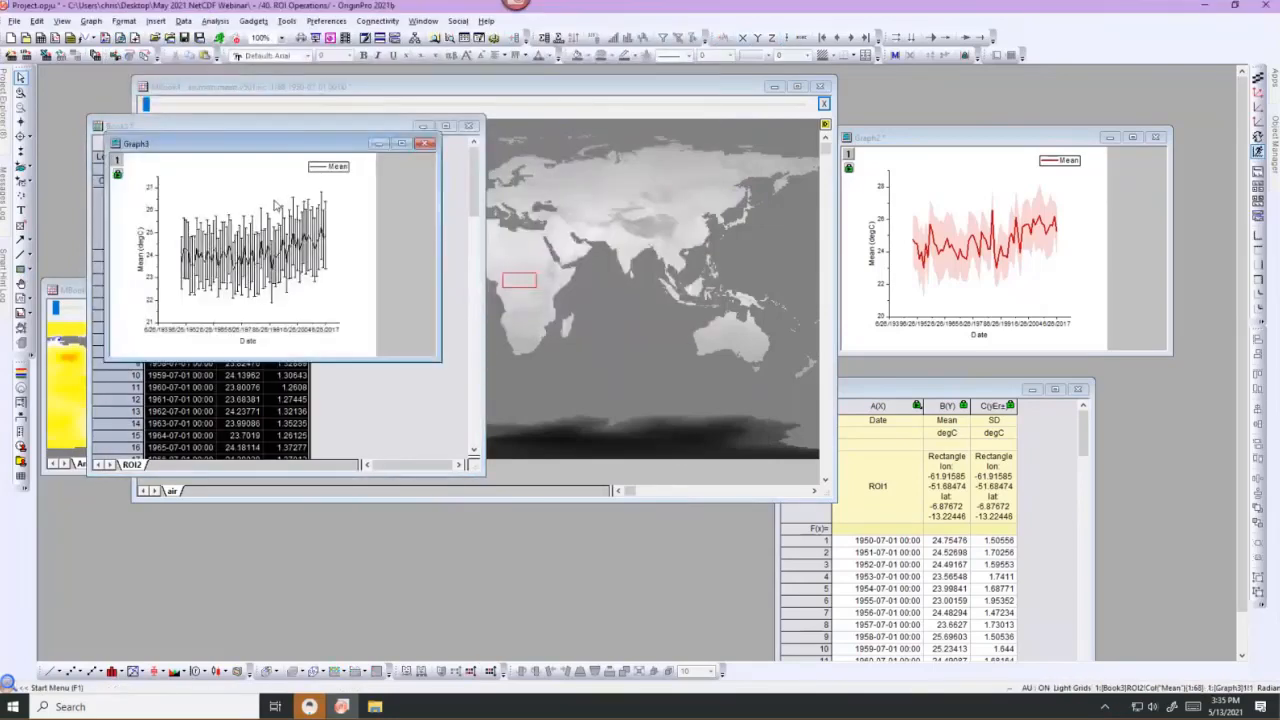
left_click_drag(274, 143, 990, 394)
Recolor the SD error bars of the ROI2 graph blue and increase their line width.
left_click(960, 500)
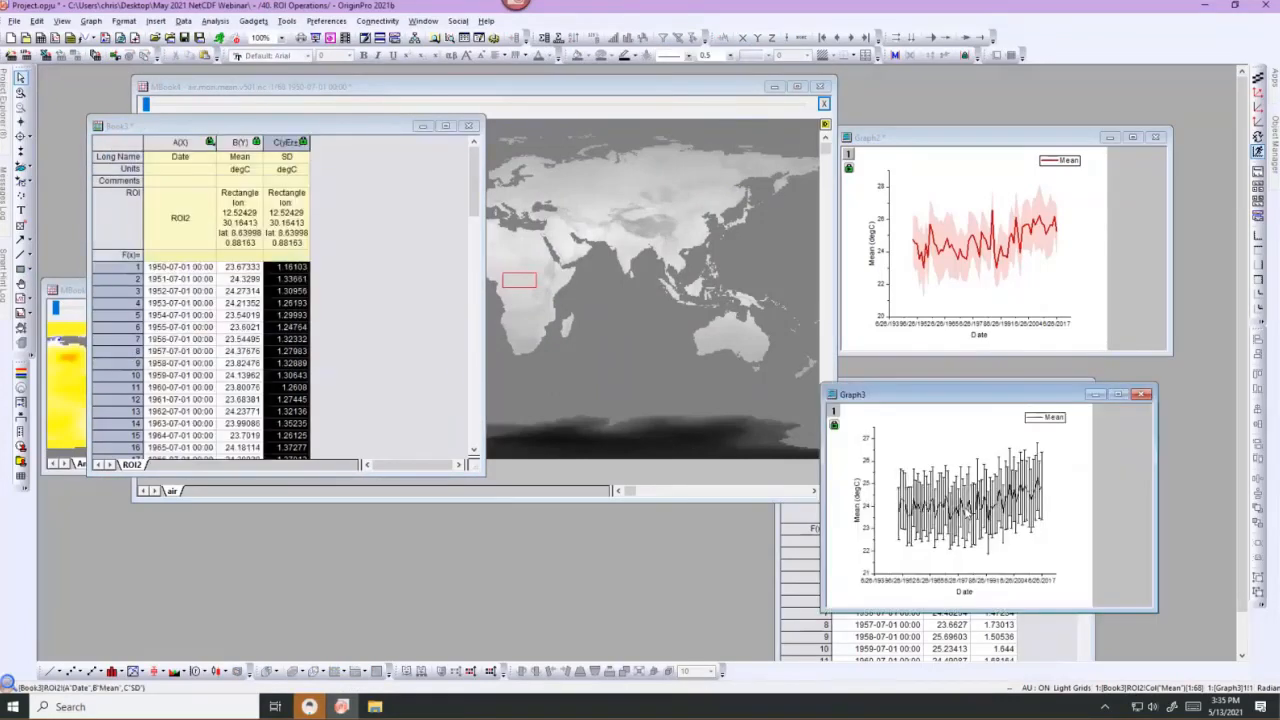
left_click(981, 464)
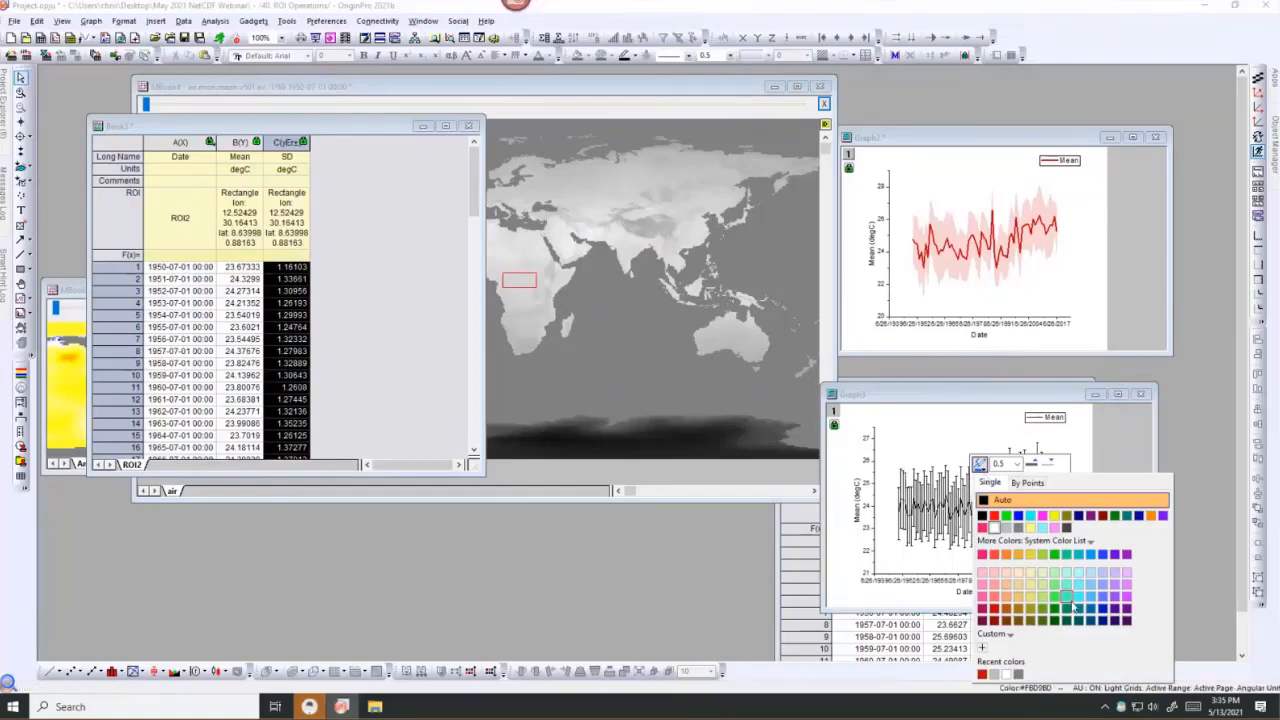
left_click(1103, 609)
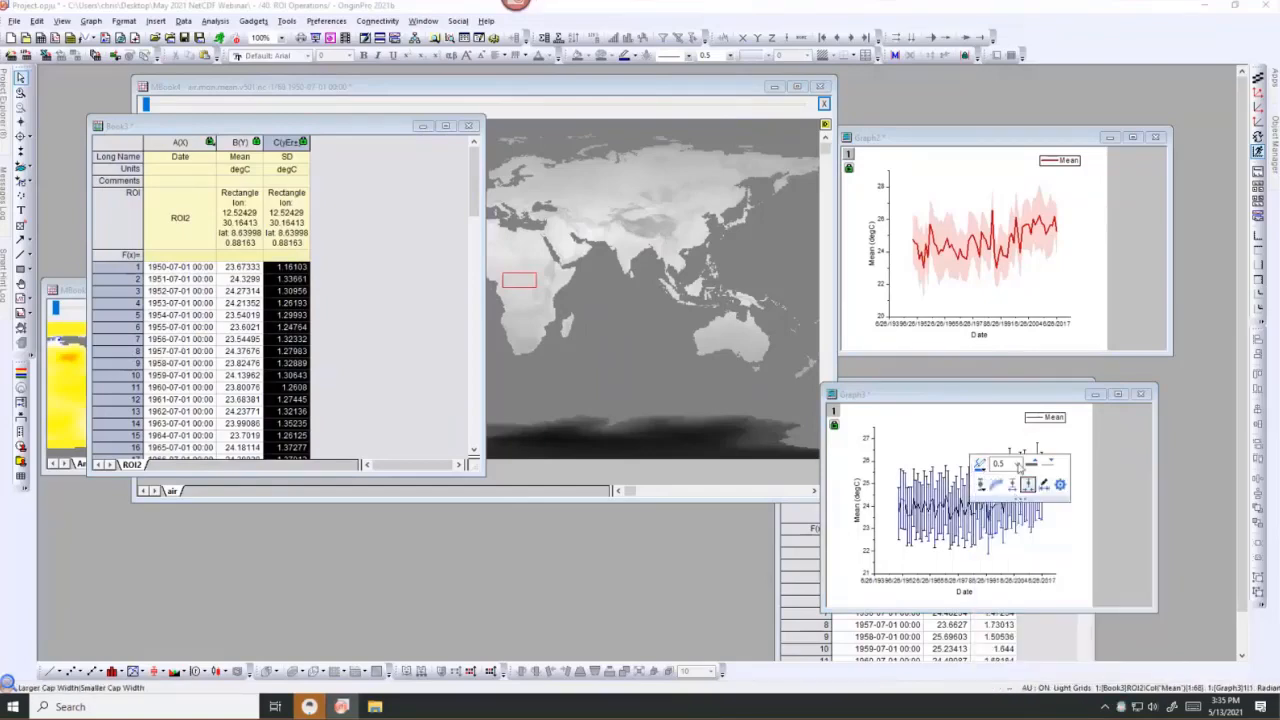
left_click(1017, 464)
left_click(1006, 534)
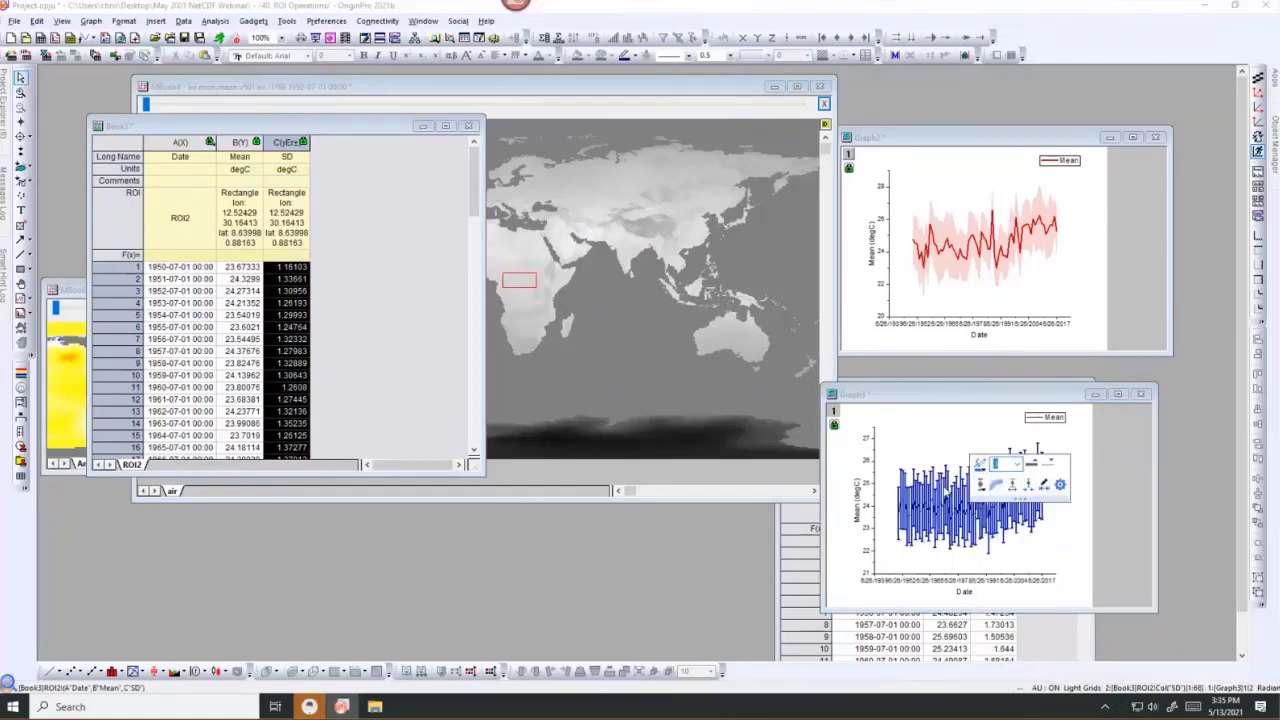
Show the ROI2 graph's SD error bars as a filled band around the Mean line.
left_click(940, 488)
left_click(976, 466)
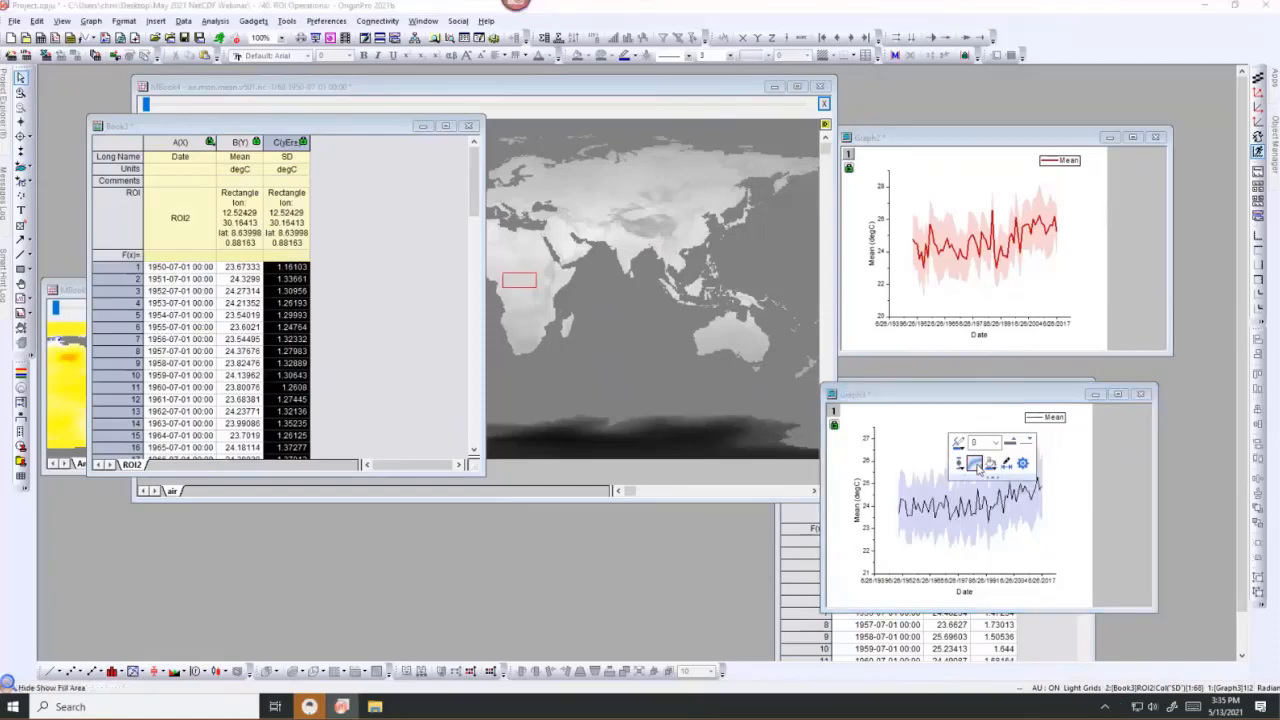
left_click(903, 432)
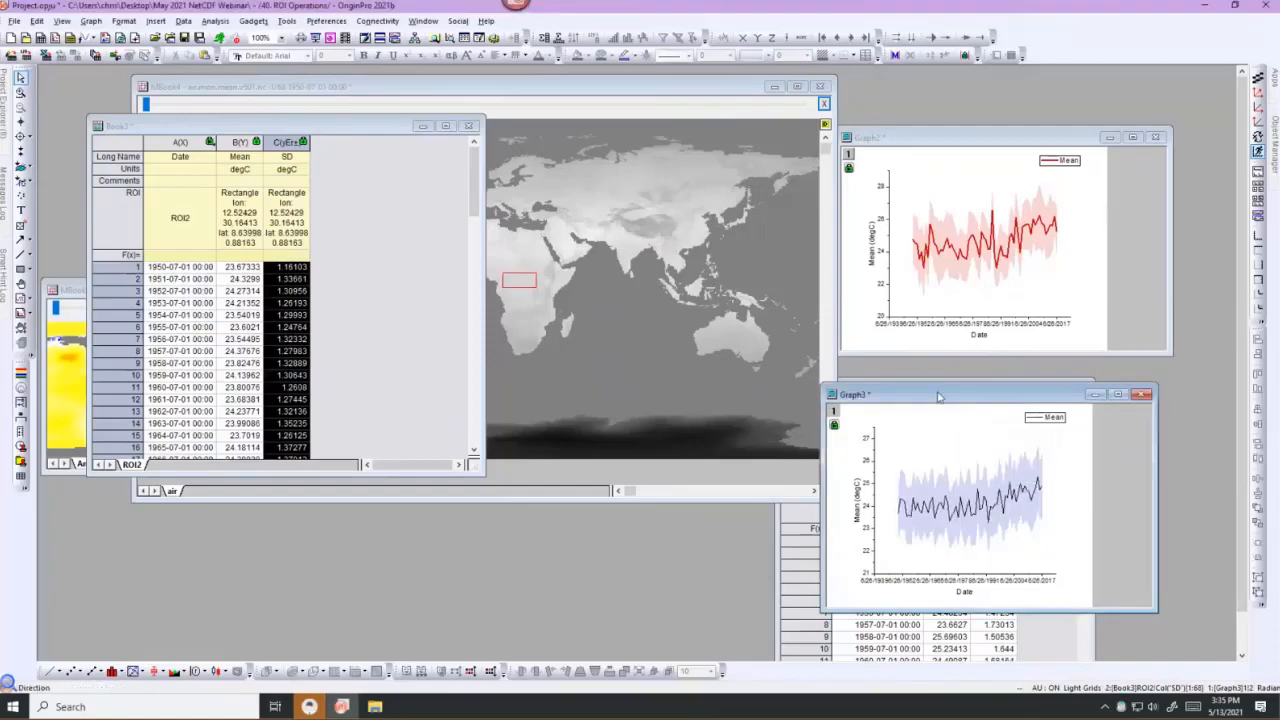
Merge Graph2 and Graph3 into a new layout with 1 column and 2 rows, and place the enlarged layout beside the map.
left_click_drag(938, 397, 582, 394)
left_click_drag(896, 145, 519, 128)
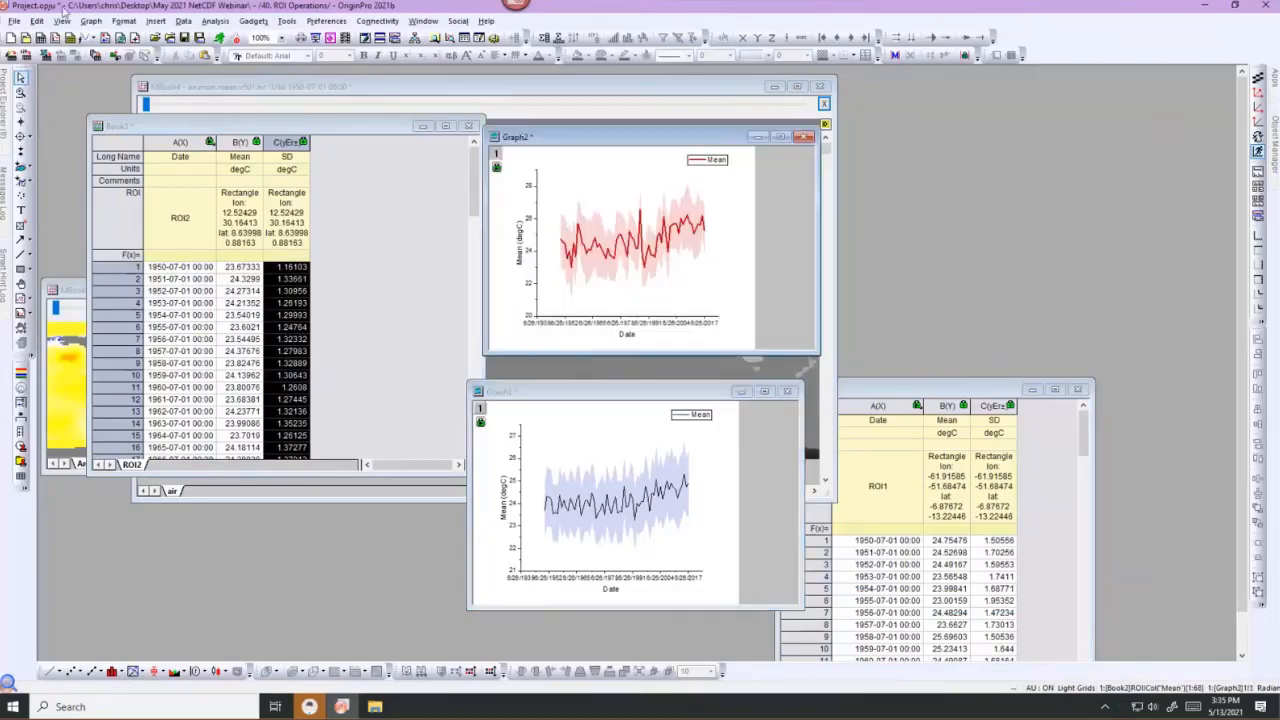
left_click(90, 21)
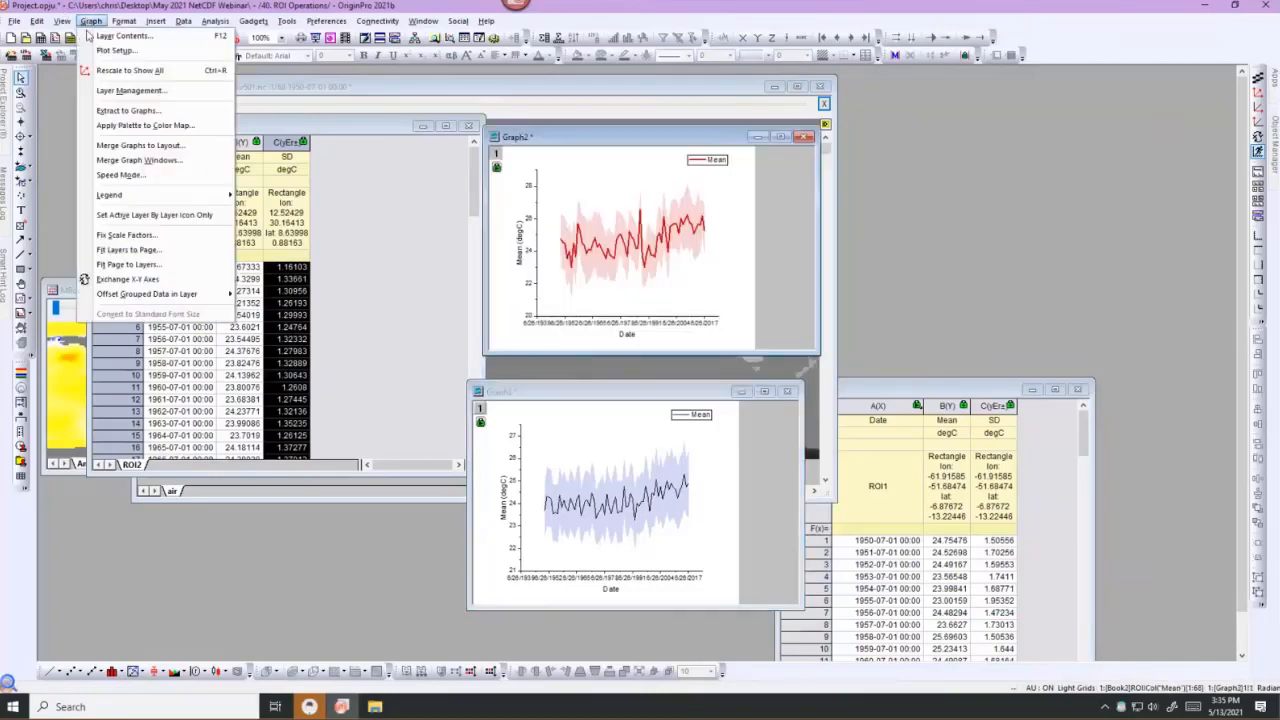
left_click(104, 146)
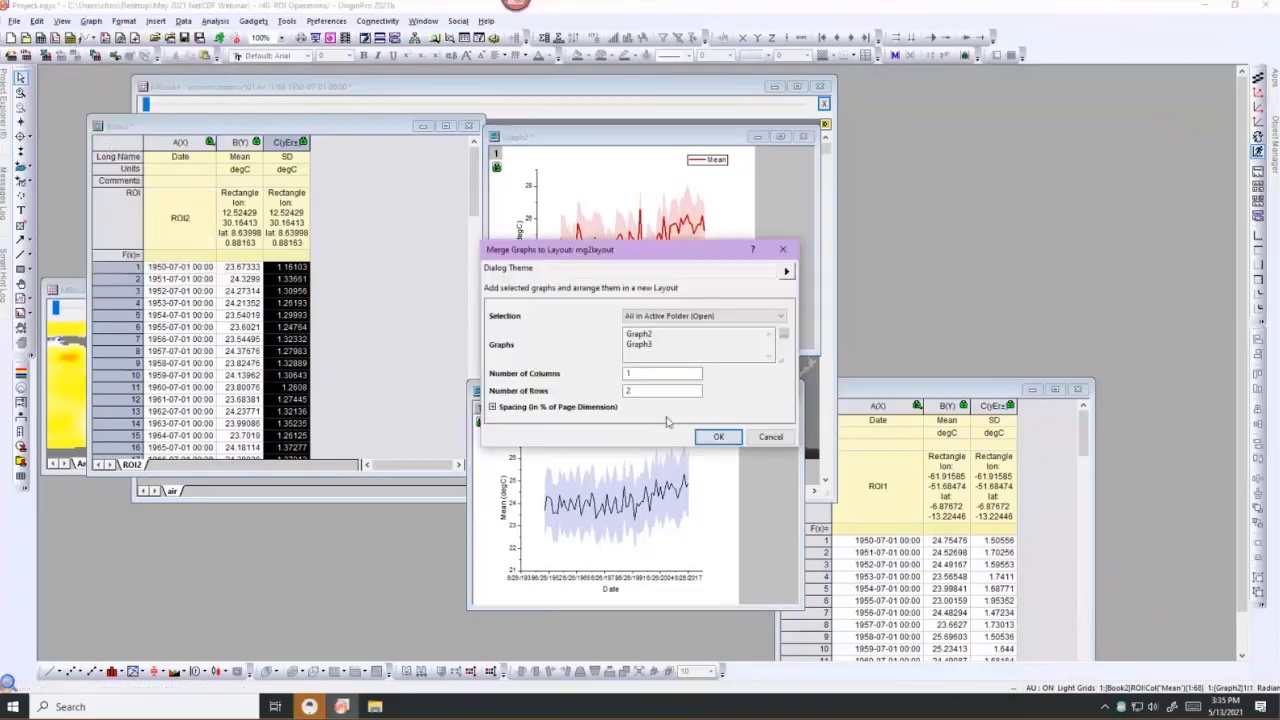
left_click(718, 438)
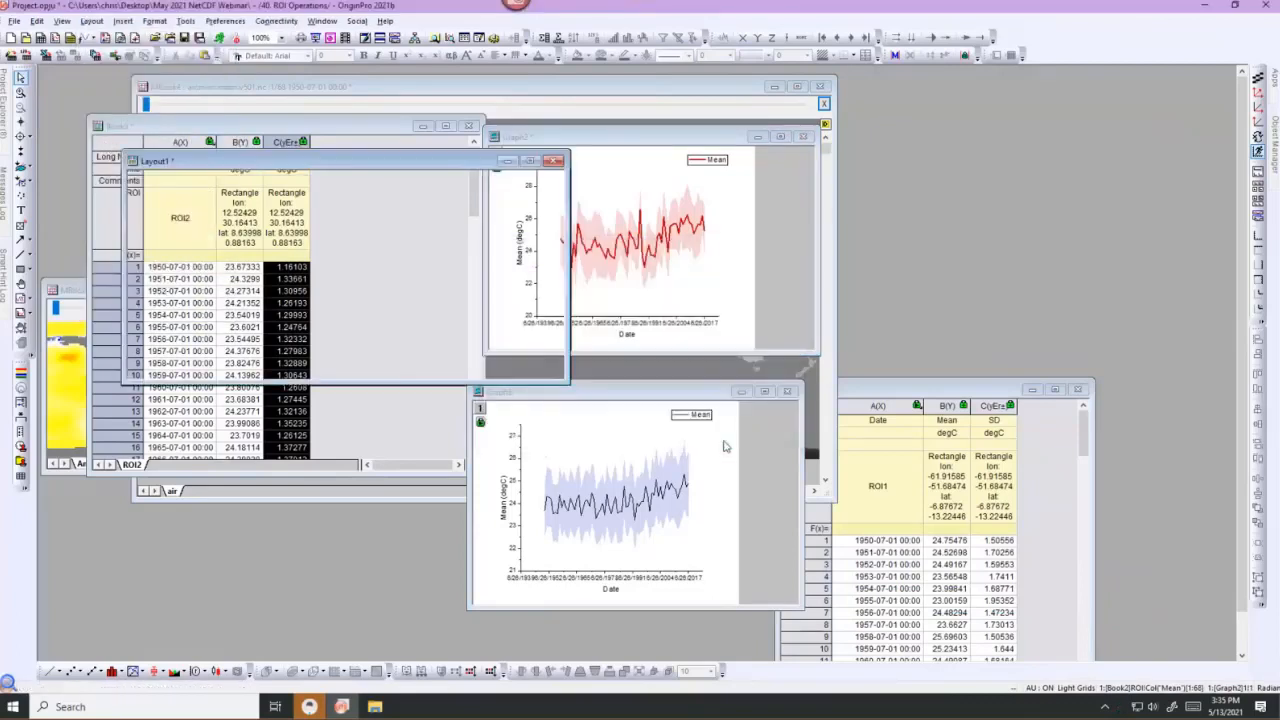
left_click_drag(563, 383, 458, 585)
left_click_drag(338, 168, 1076, 105)
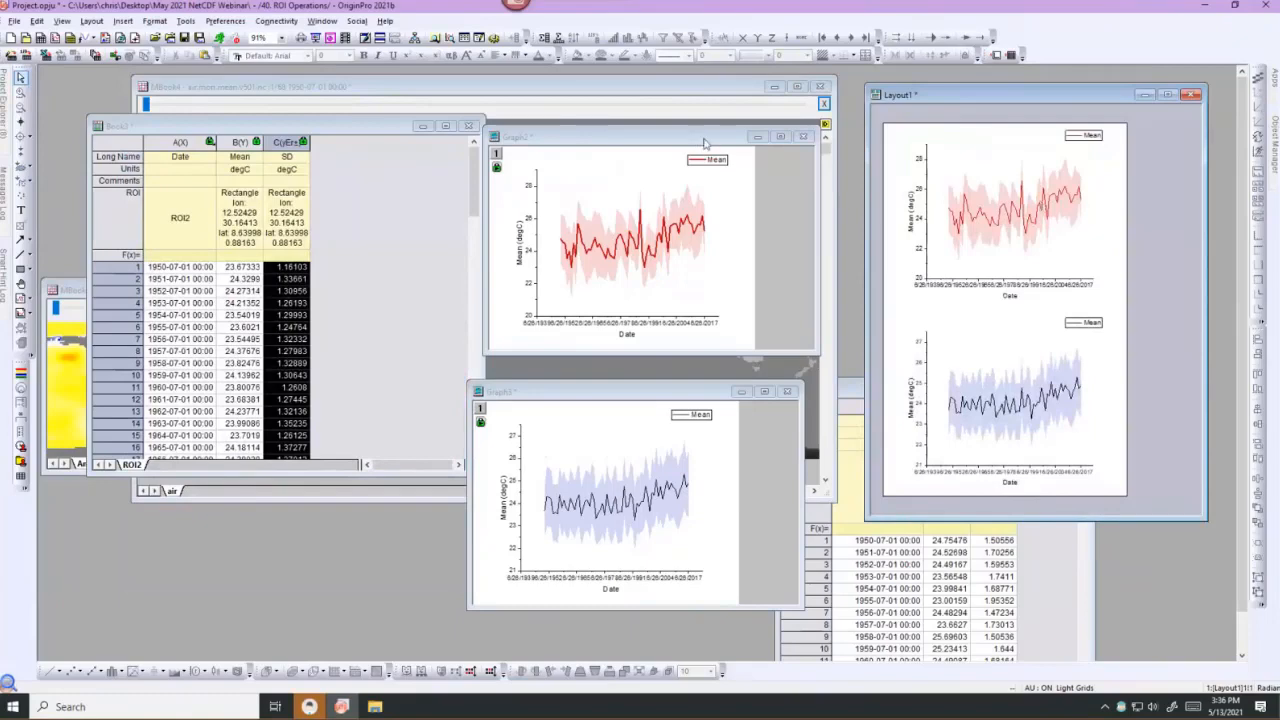
Minimize both graphs and the ROI1 and ROI2 results workbooks so only the matrices and the layout stay open.
left_click(758, 137)
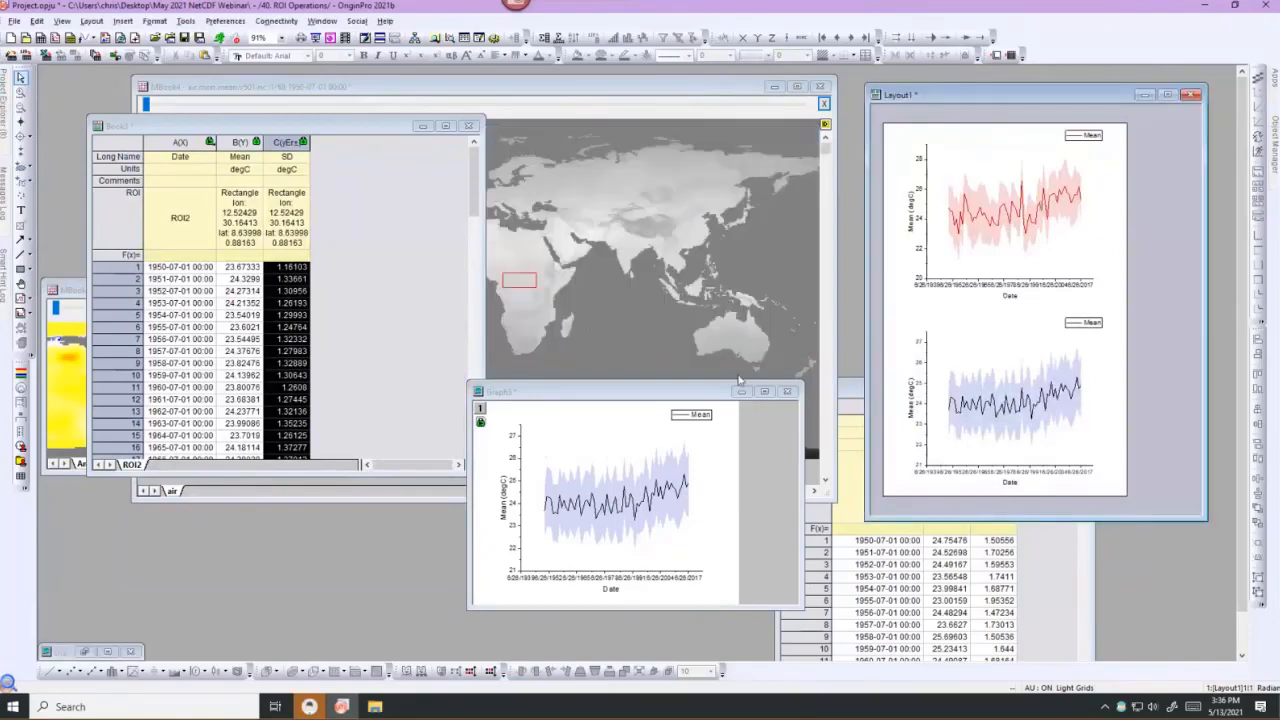
left_click(741, 392)
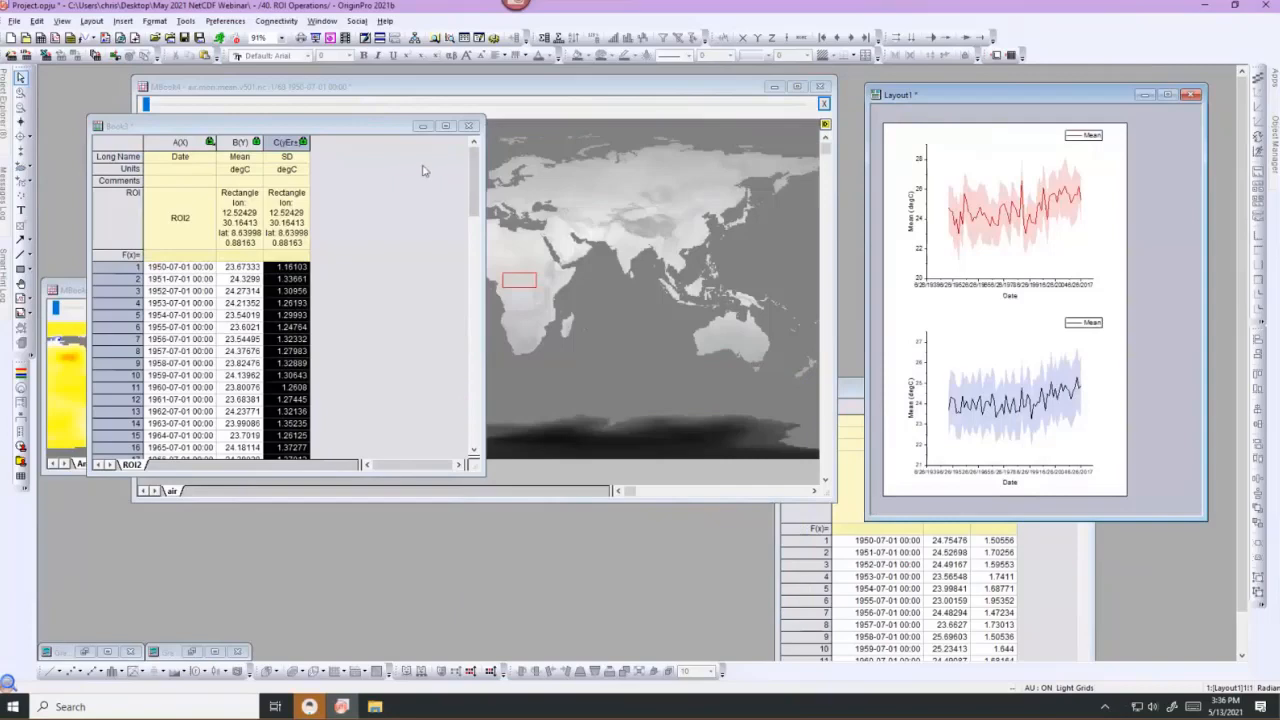
left_click(424, 129)
left_click(424, 127)
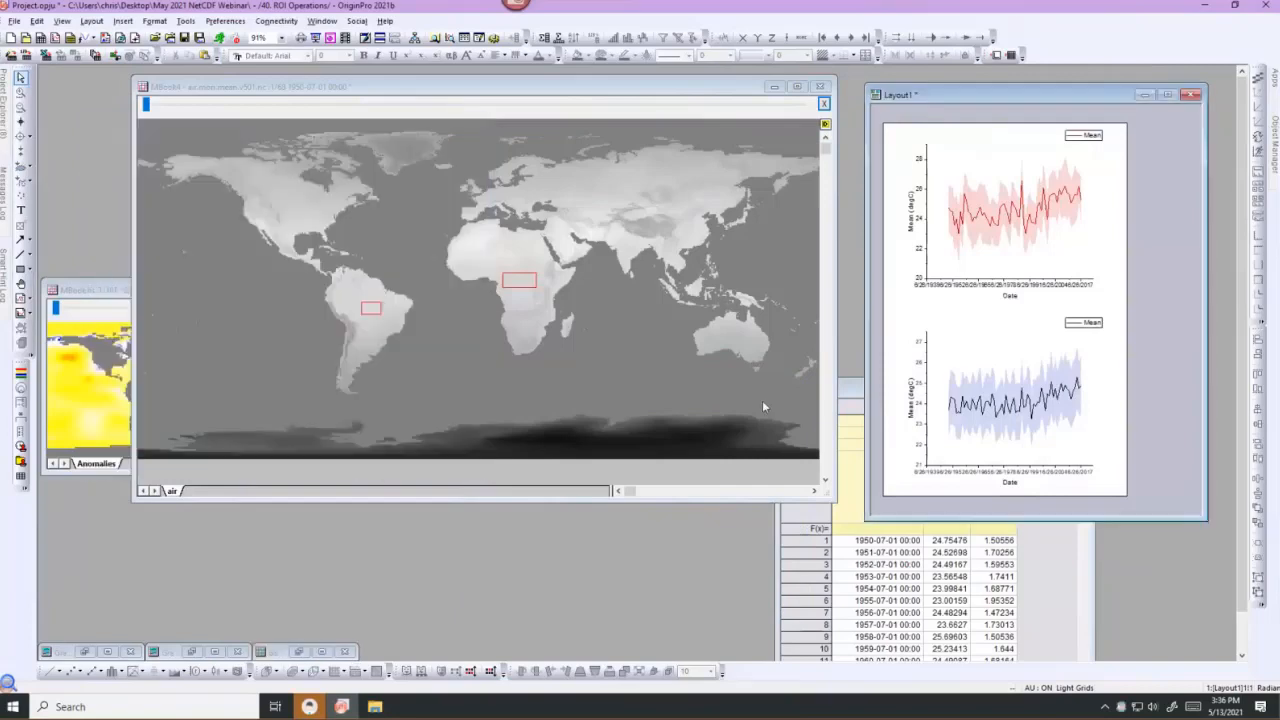
left_click(845, 392)
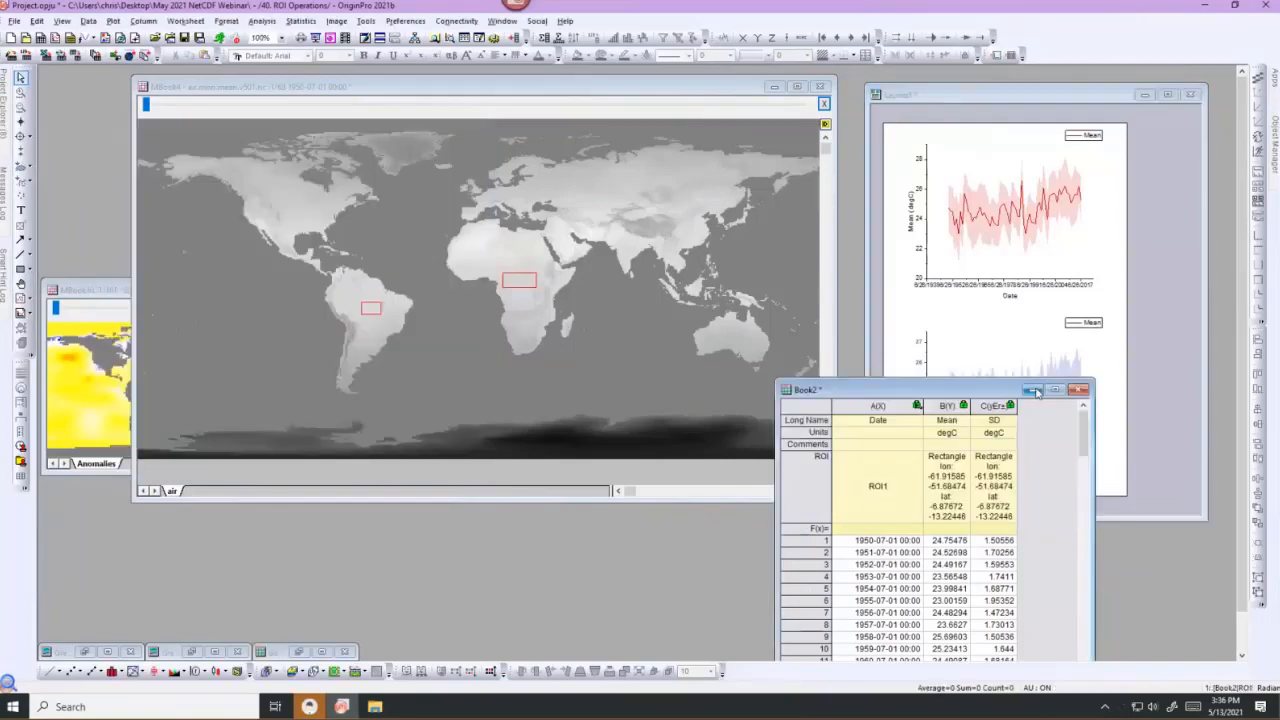
left_click(1031, 389)
Move ROI1 slightly northwest within South America and ROI2 slightly north within Africa on the air temperature map.
left_click_drag(375, 309, 369, 299)
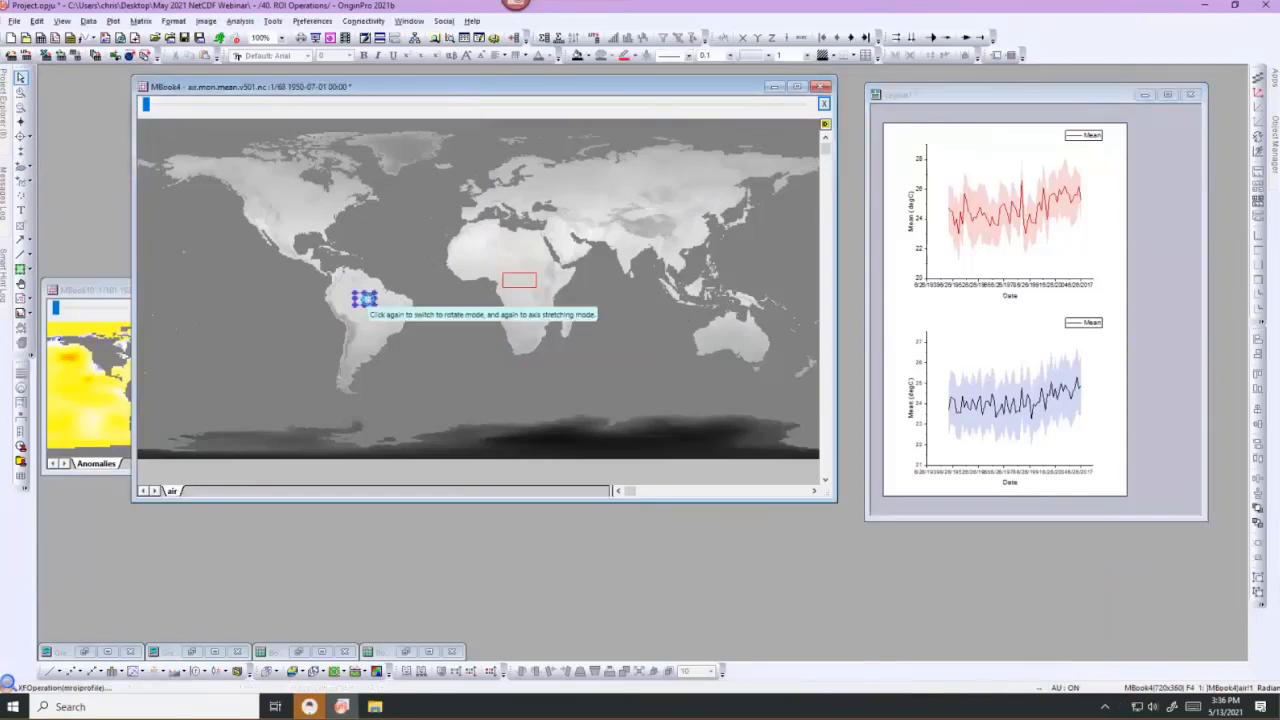
left_click_drag(527, 279, 531, 265)
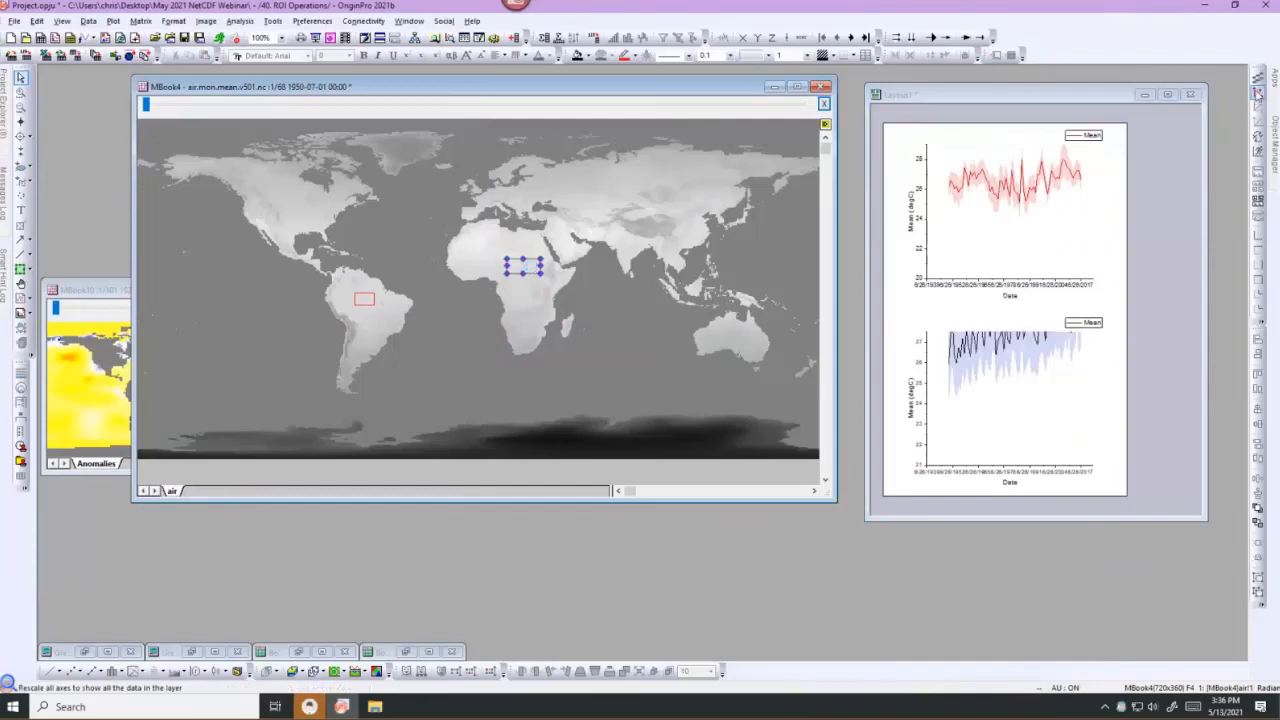
left_click(1058, 407)
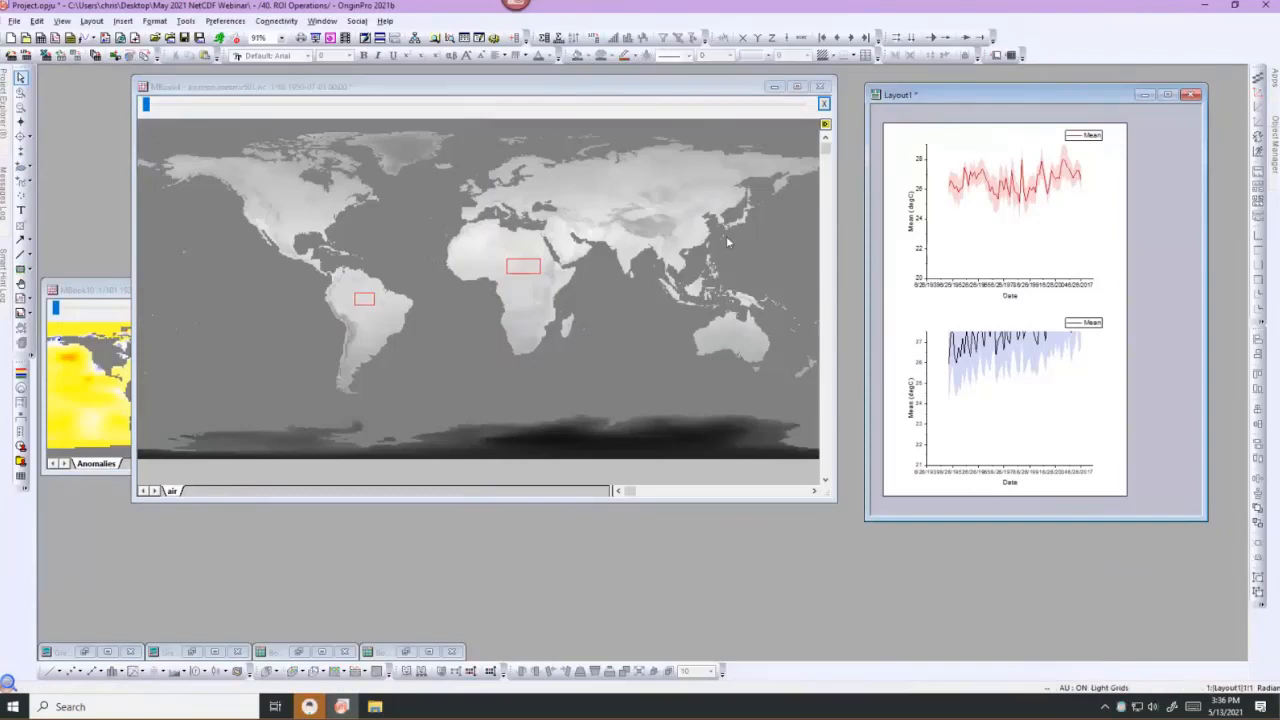
Restore both minimized graphs and rescale their axes to show all the data.
left_click(192, 652)
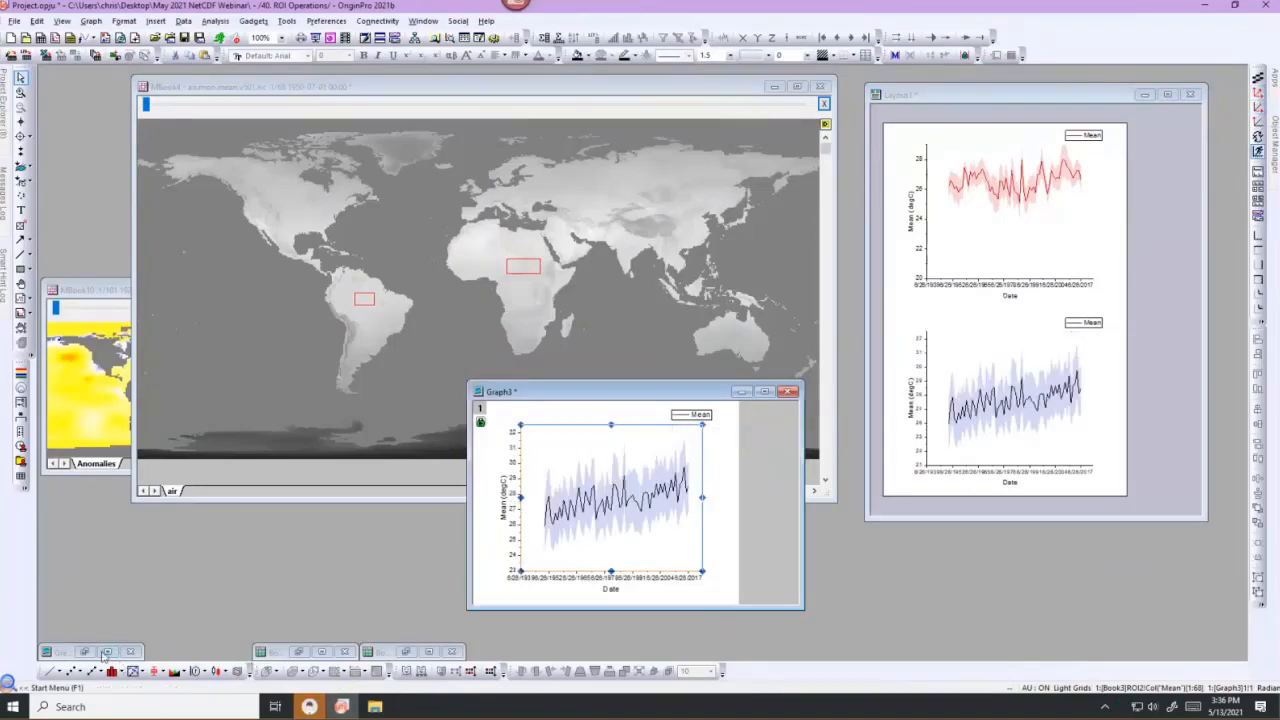
left_click(85, 652)
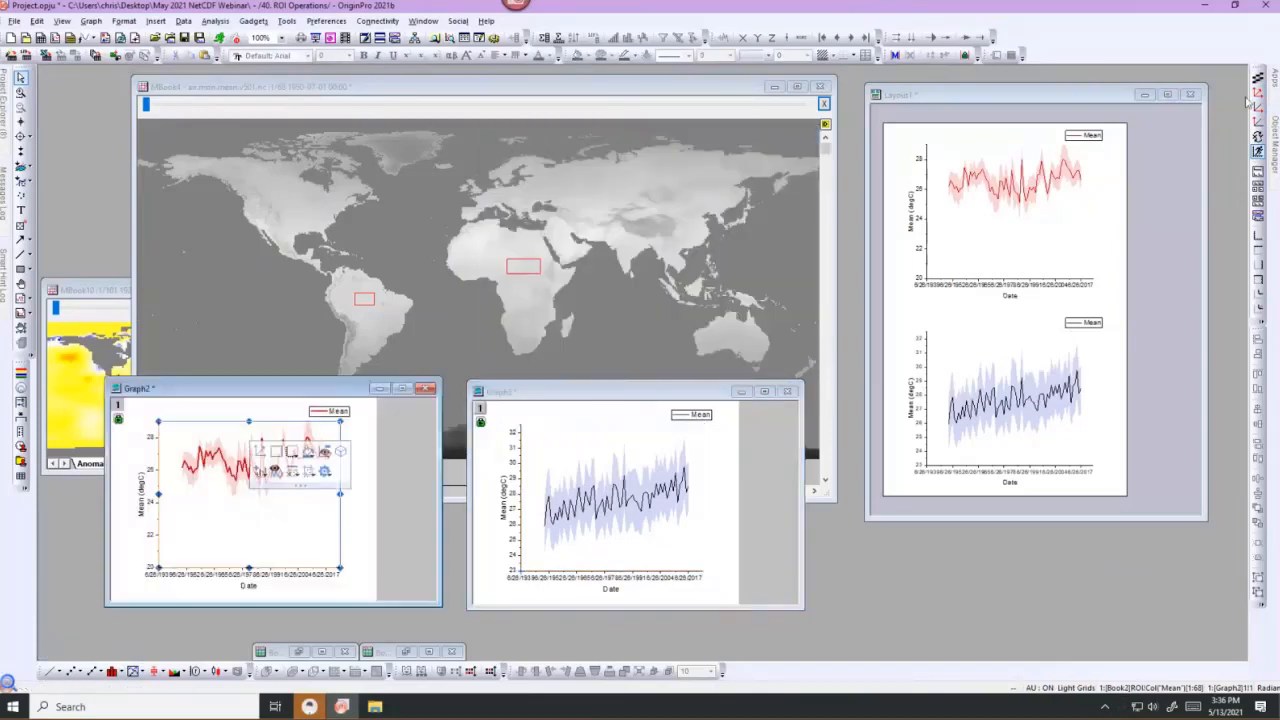
left_click(1257, 93)
Move ROI2 from Africa onto the Arabian Peninsula and rescale its graph to show all the data.
left_click(524, 270)
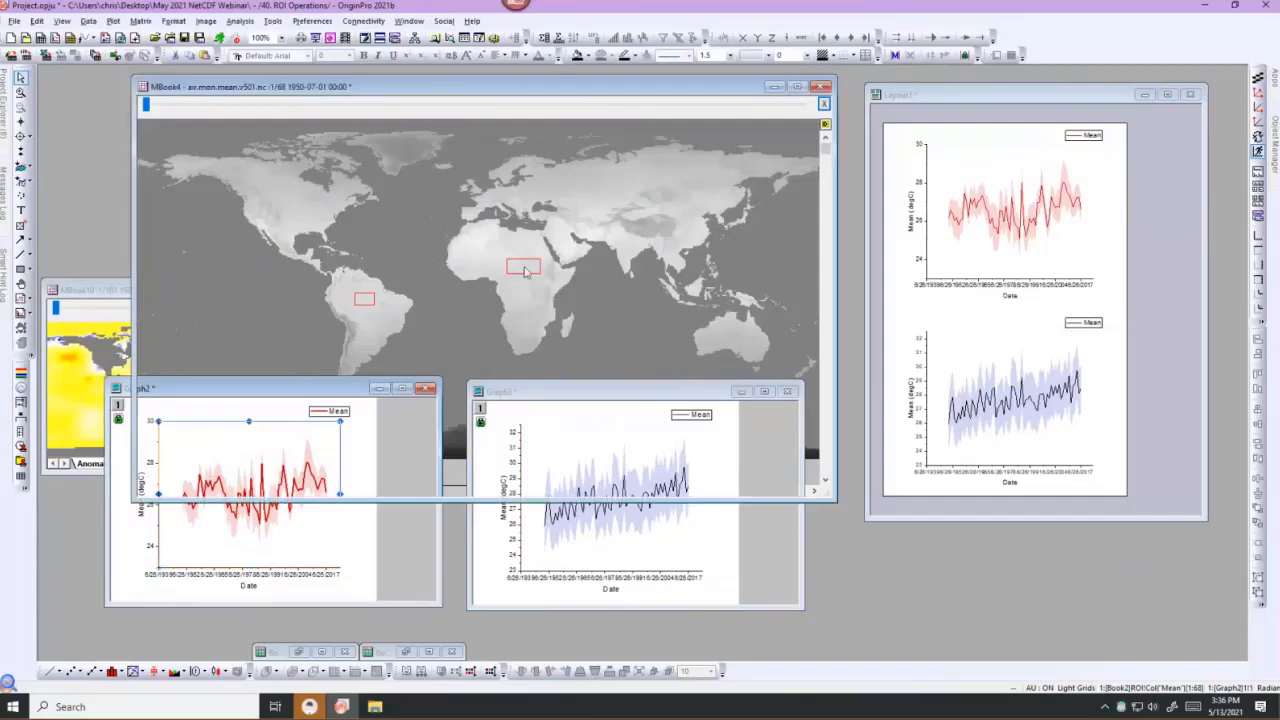
left_click_drag(524, 270, 567, 253)
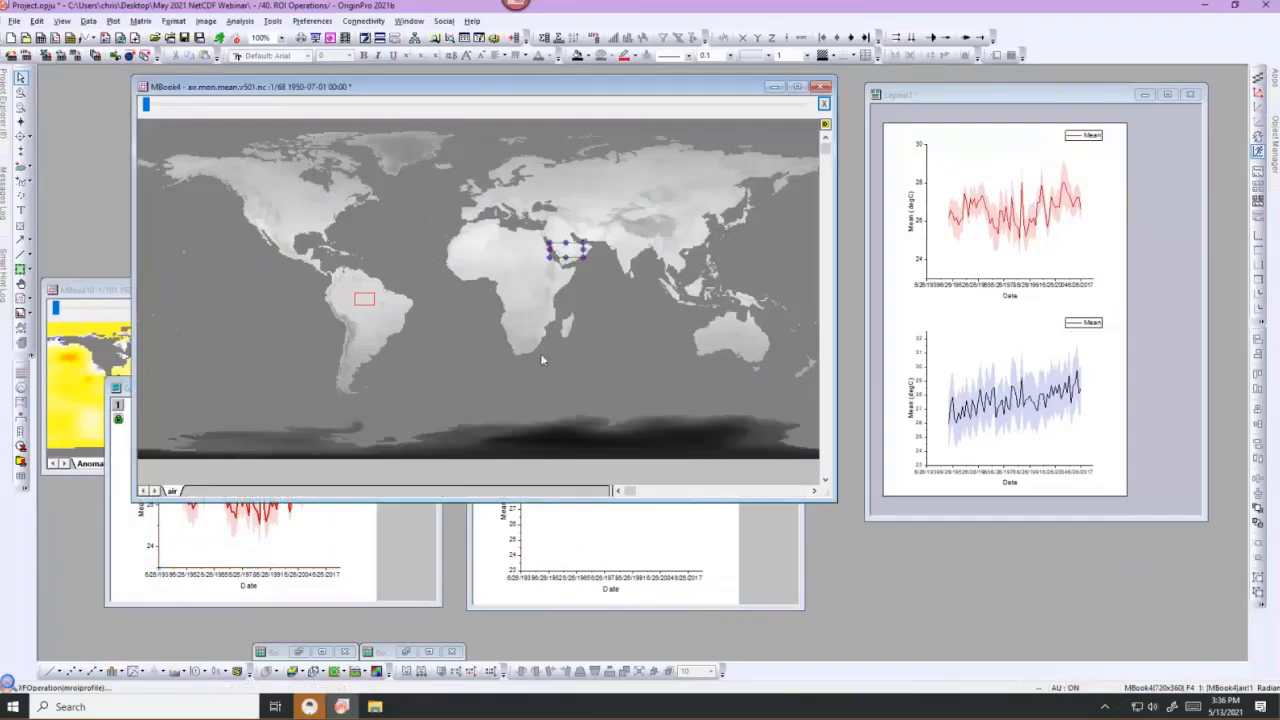
left_click(533, 538)
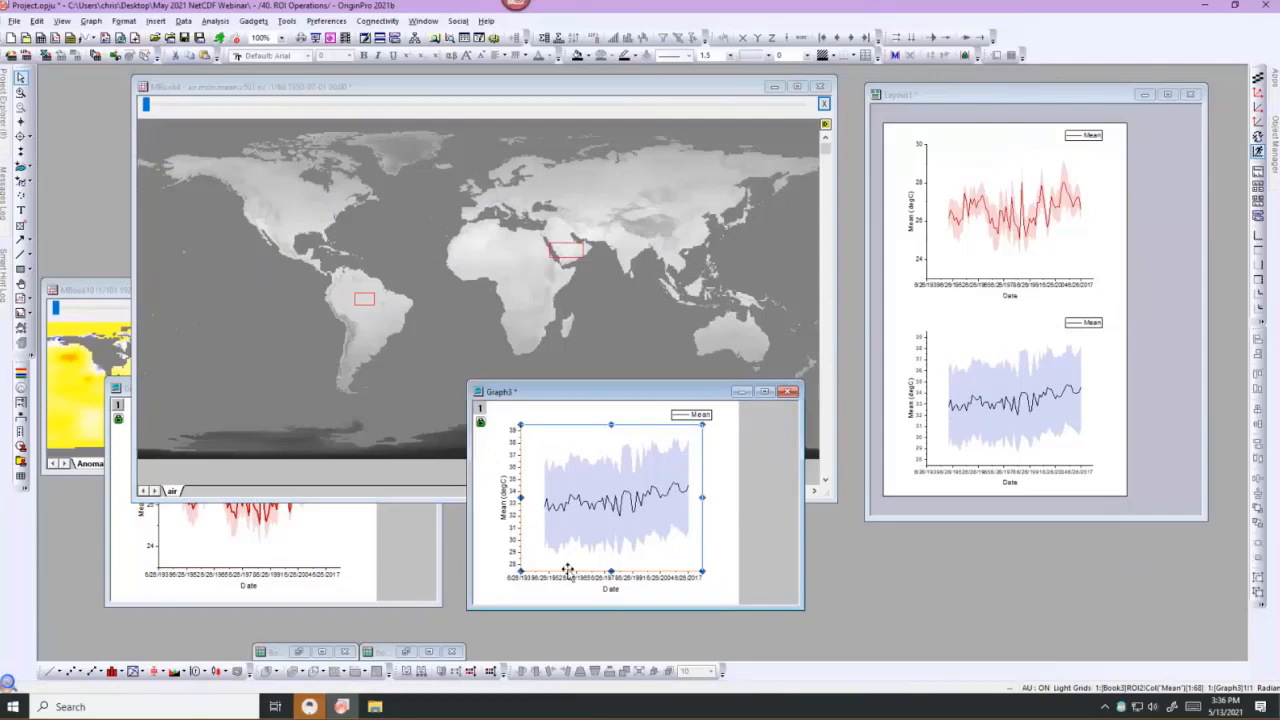
Minimize both graphs, the layout and the air temperature matrix, and reposition and enlarge the Anomalies matrix window.
left_click(741, 391)
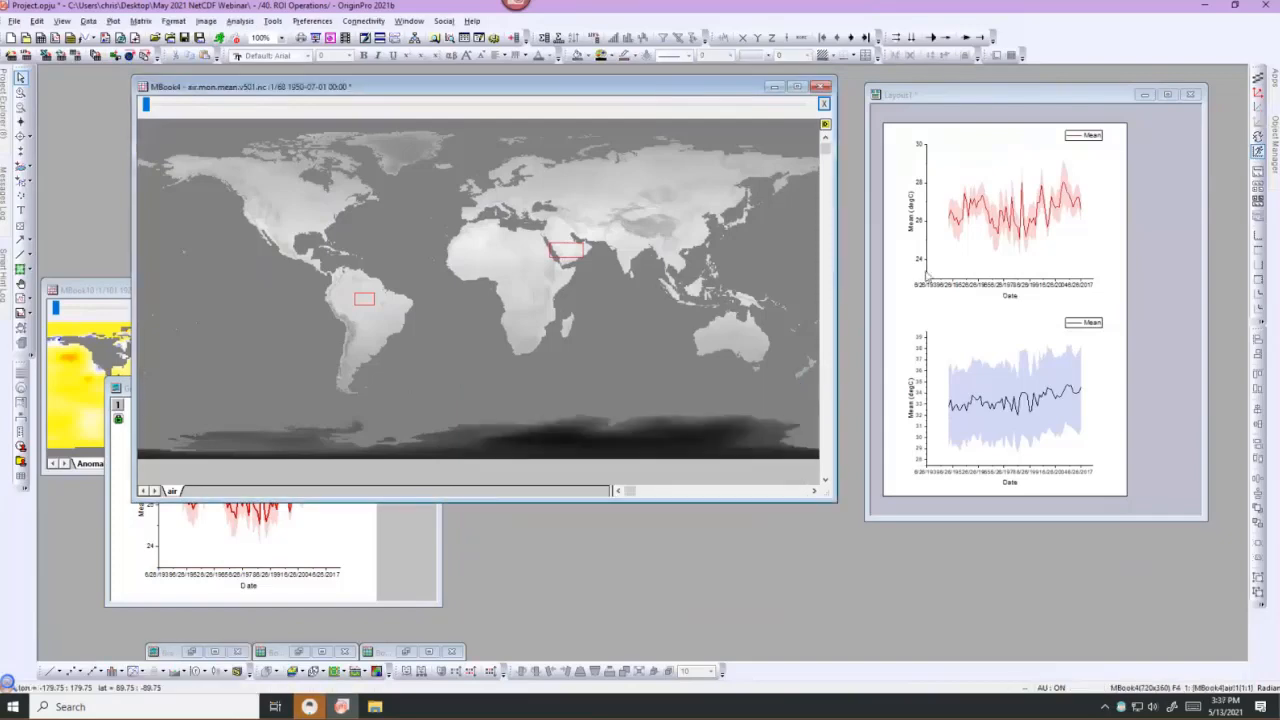
left_click(1144, 94)
left_click(774, 87)
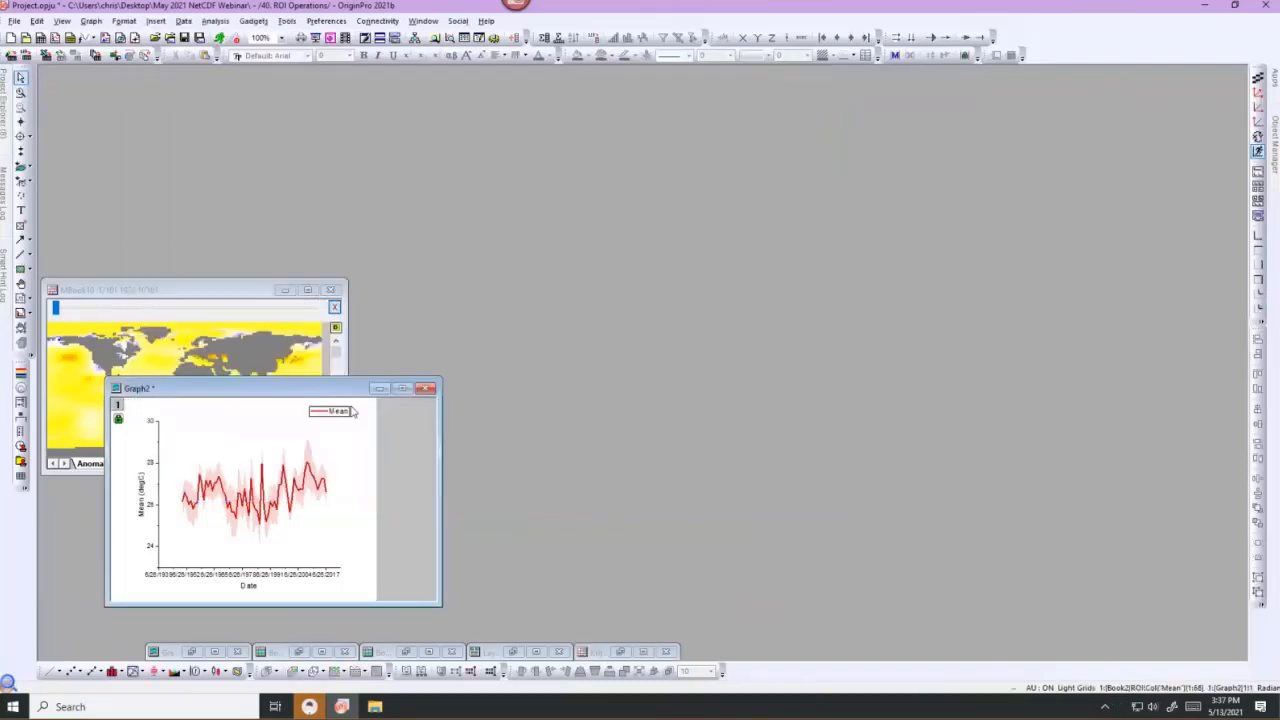
left_click(380, 388)
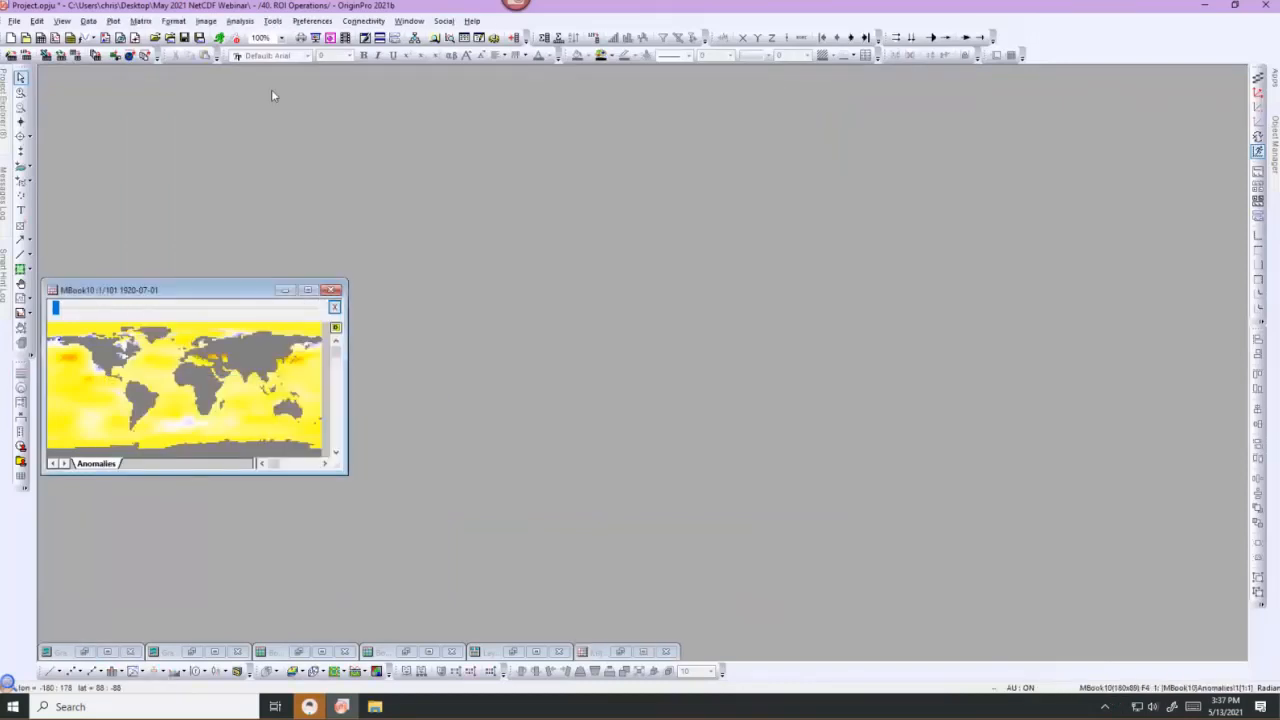
left_click_drag(265, 290, 293, 92)
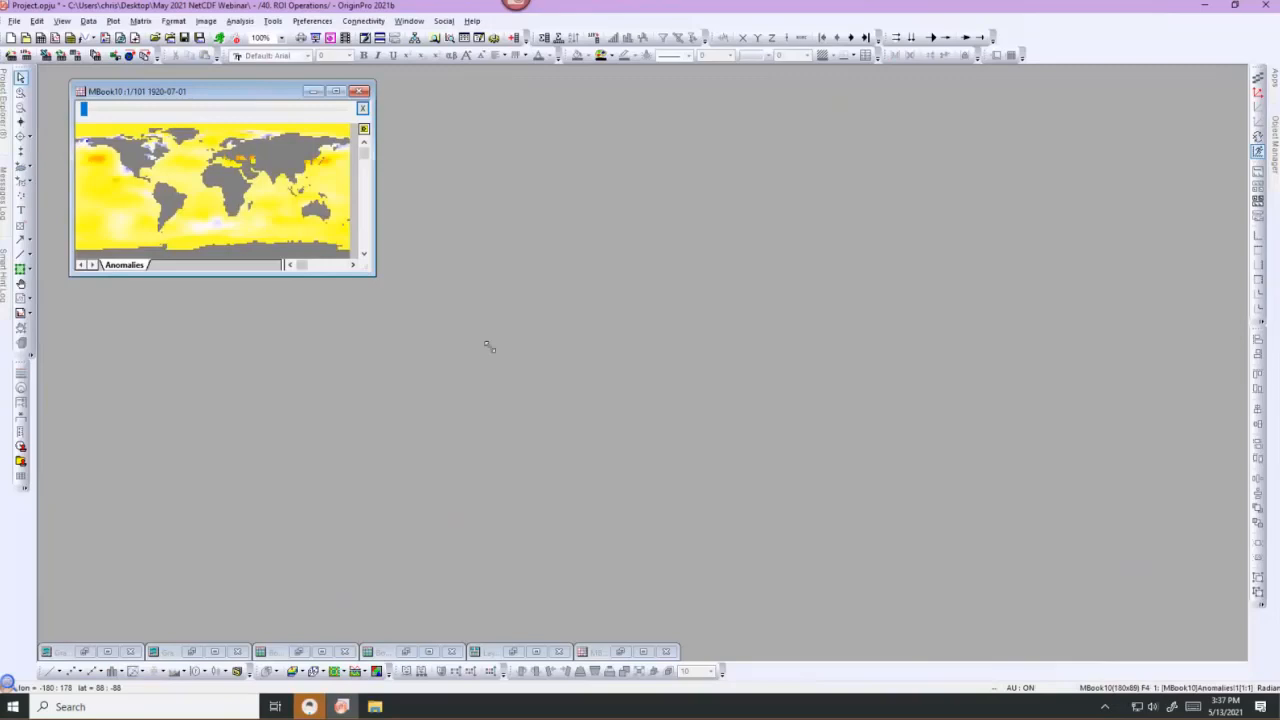
left_click_drag(489, 347, 515, 359)
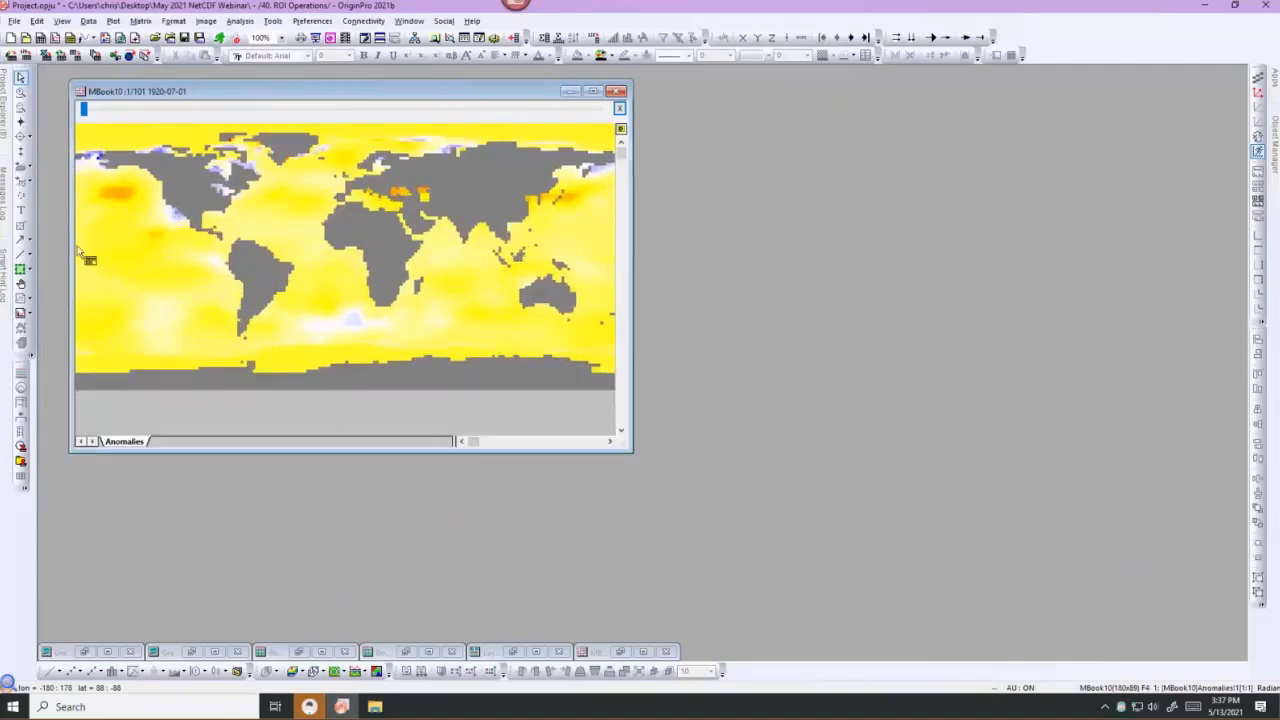
Draw a rectangular ROI off the US east coast, about longitude -77.5 to -54.9 and latitude 40.4 to 33.3, and profile its Mean into a new workbook.
left_click(20, 269)
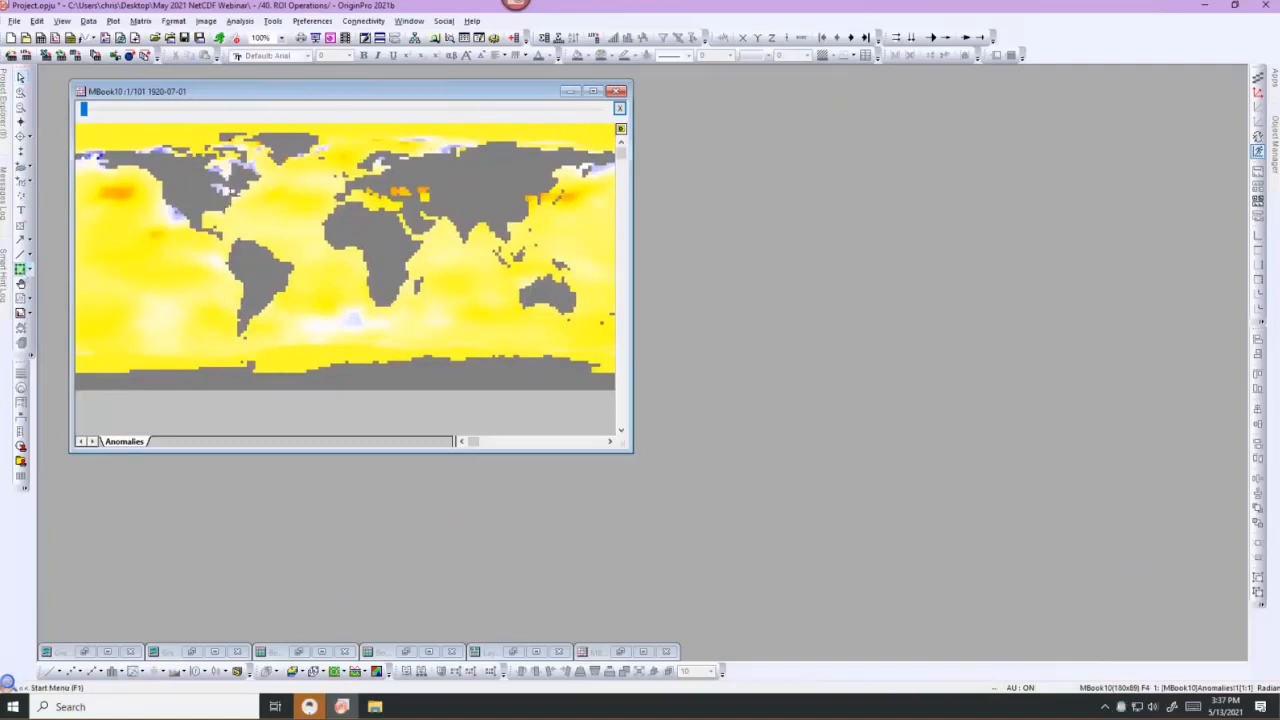
left_click_drag(234, 198, 266, 208)
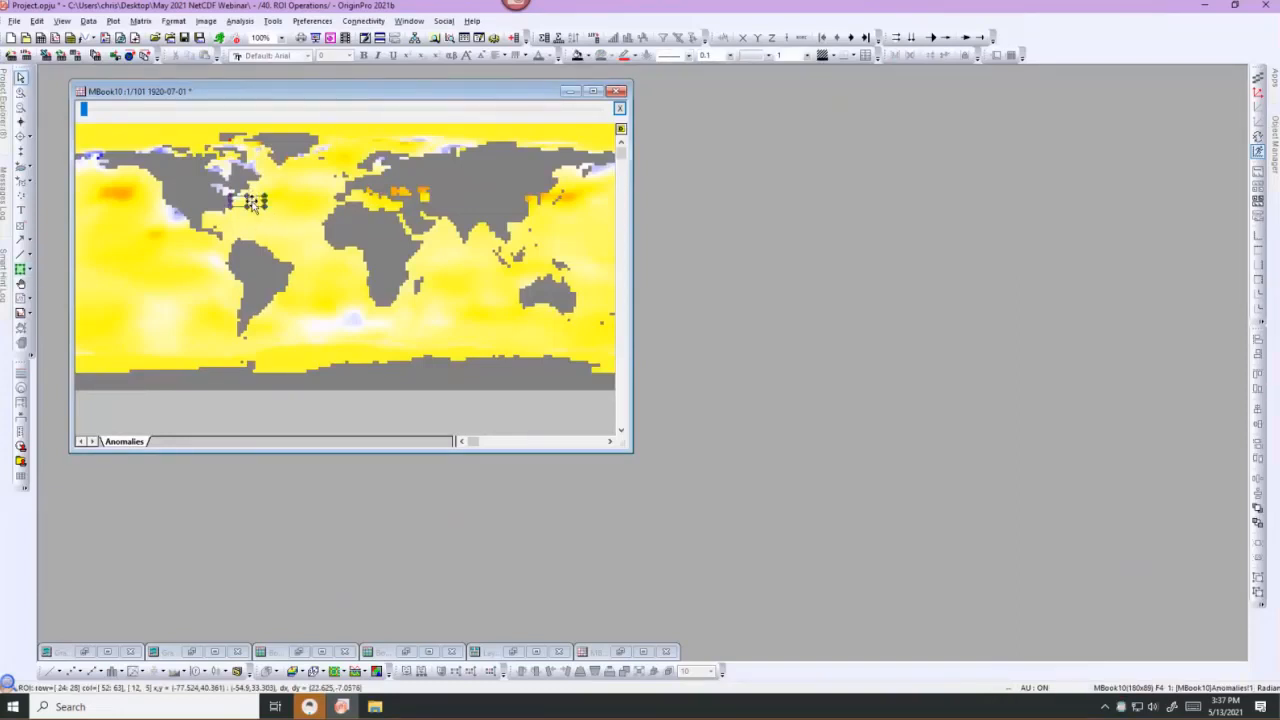
right_click(253, 205)
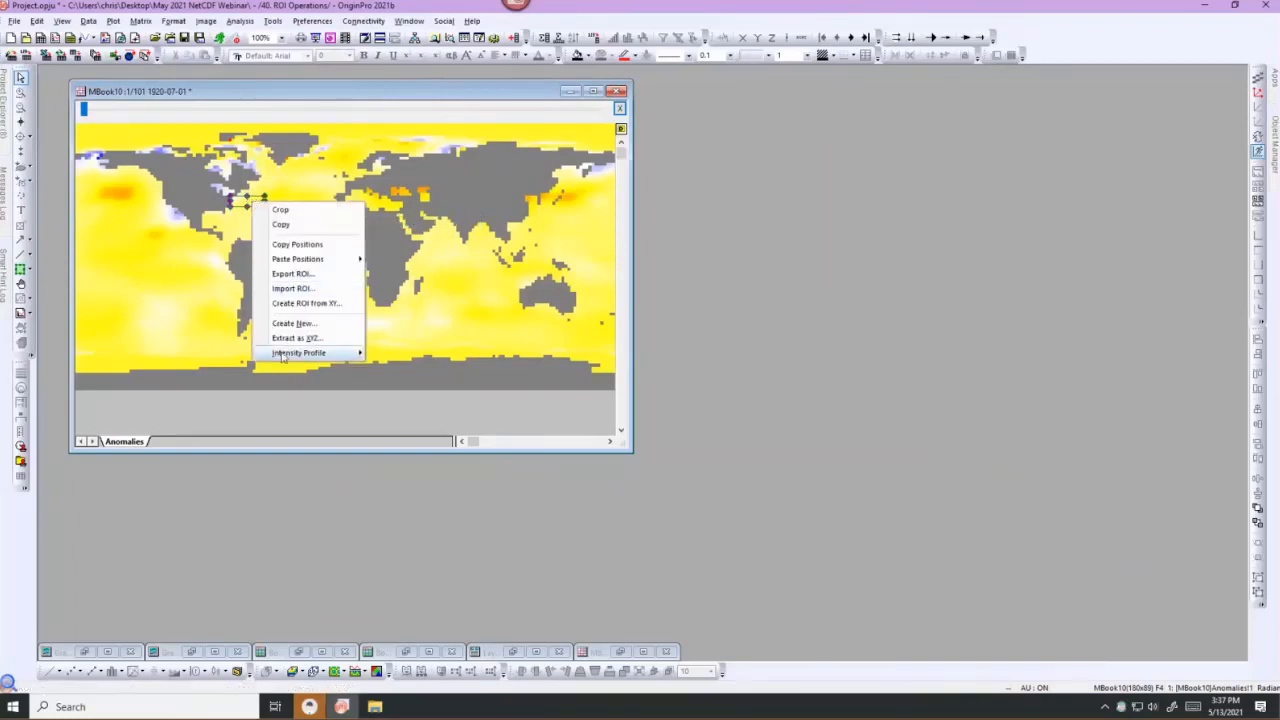
mouse_move(290, 353)
left_click(405, 374)
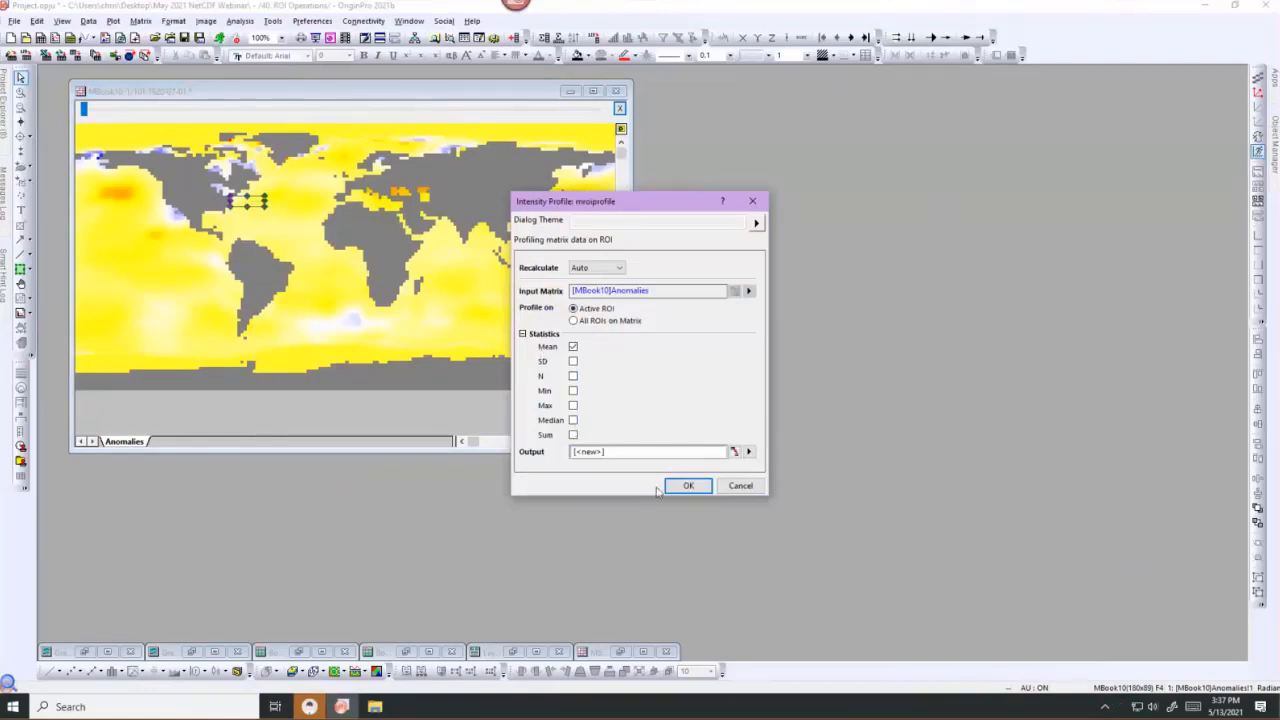
left_click(688, 486)
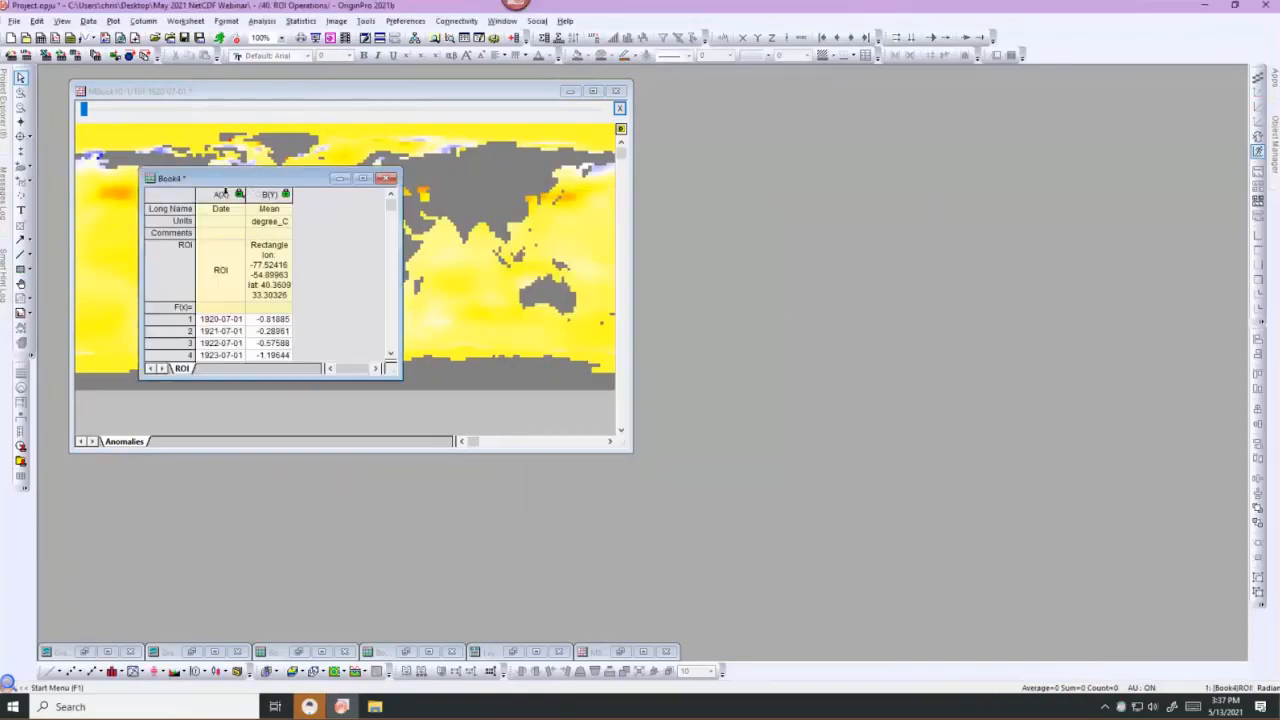
Plot the Date and Mean columns with the ROI Anomaly Plot template, and place the enlarged graph beside the Anomalies matrix.
left_click_drag(225, 192, 272, 193)
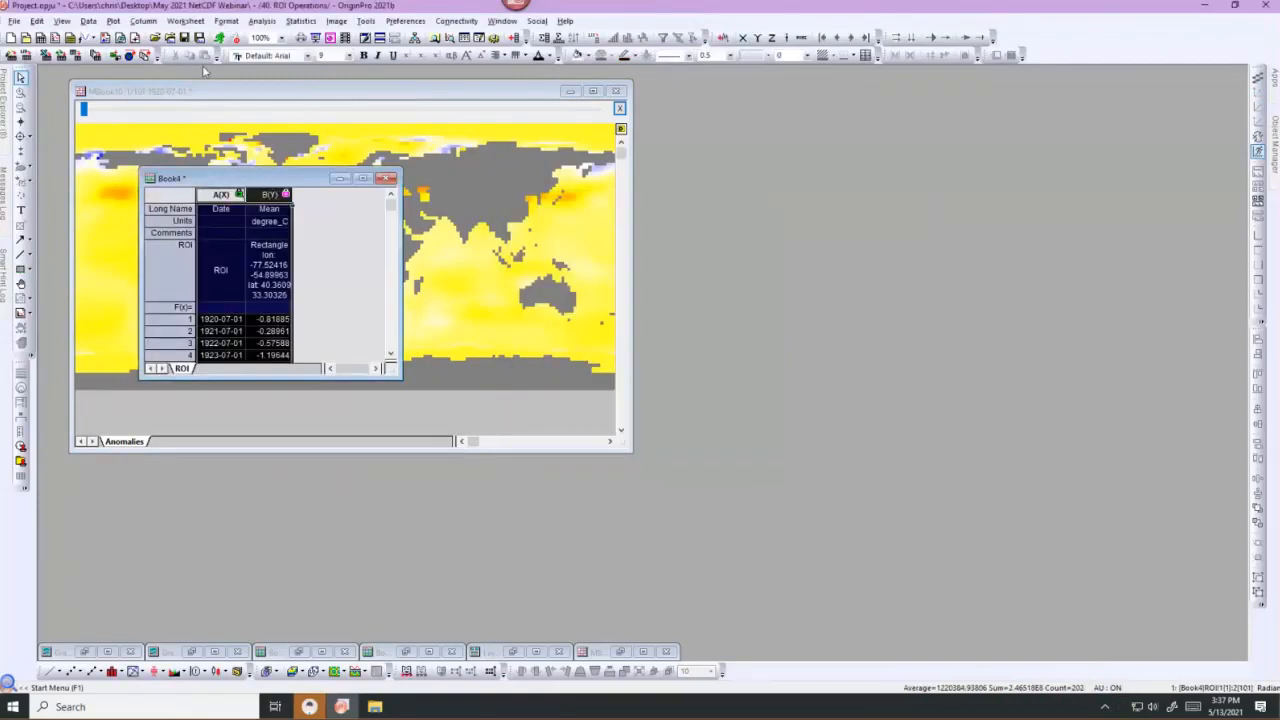
left_click(113, 21)
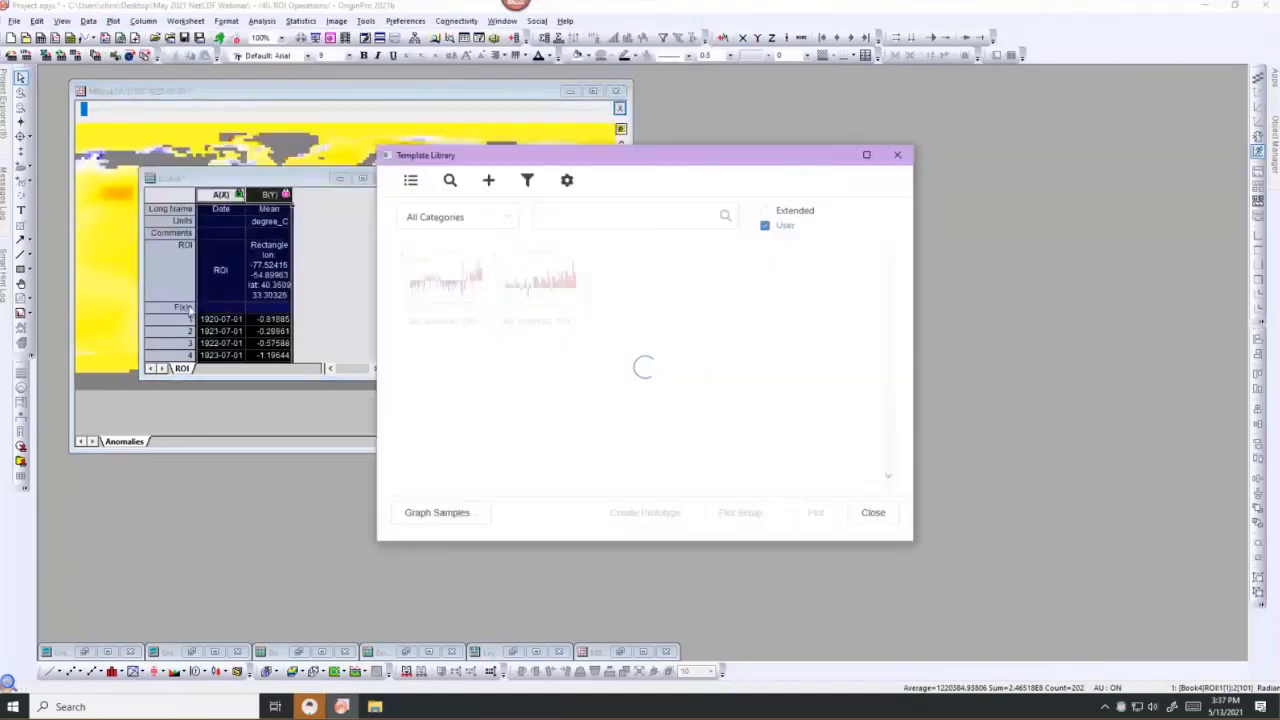
left_click(445, 290)
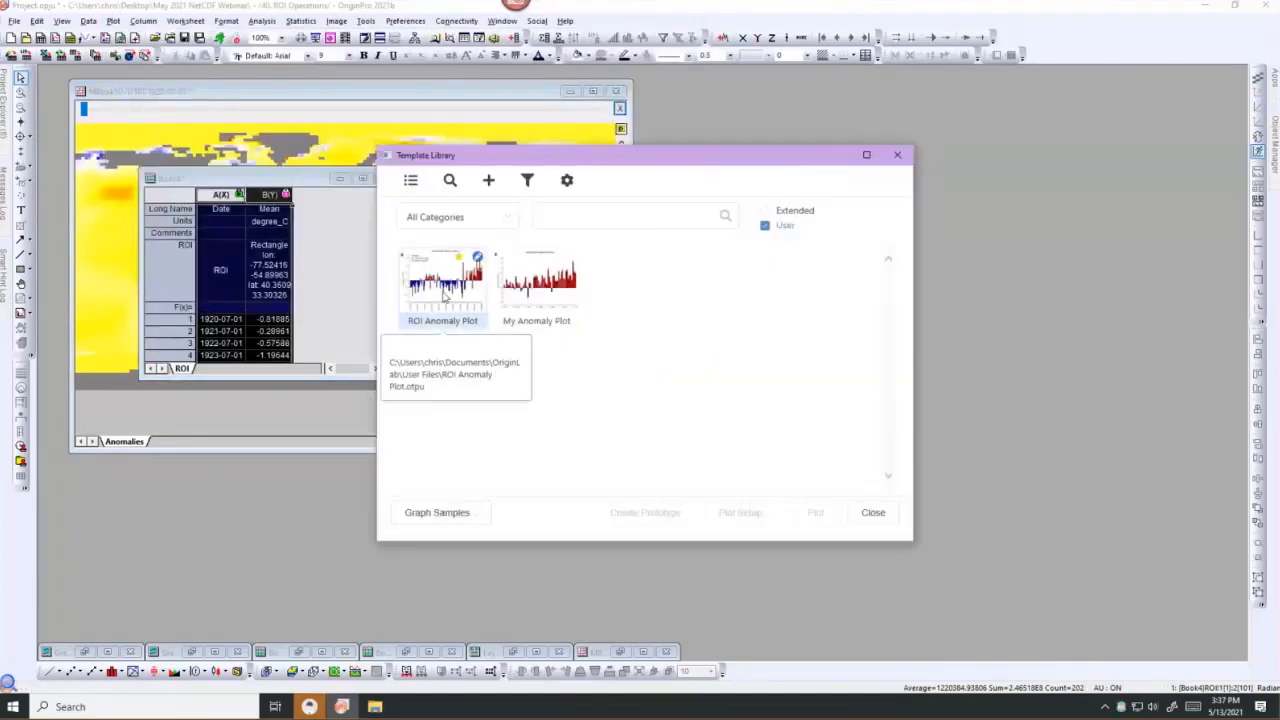
left_click(812, 512)
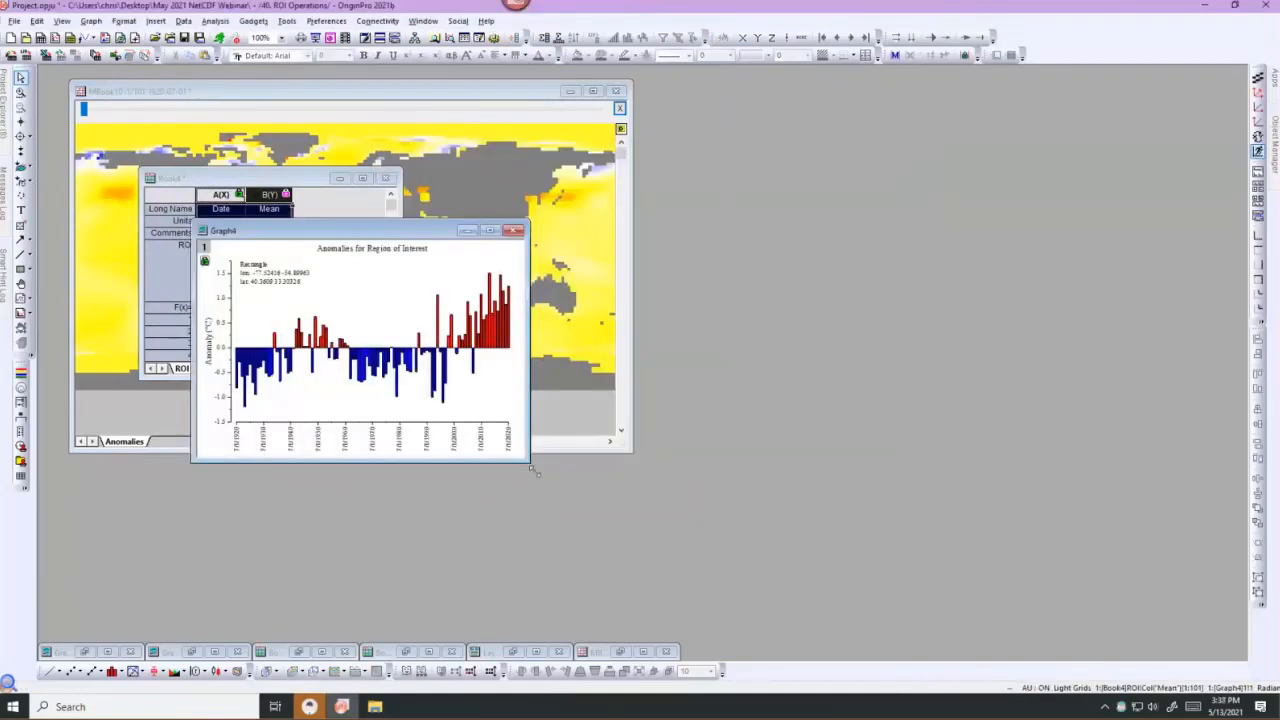
left_click_drag(528, 461, 710, 580)
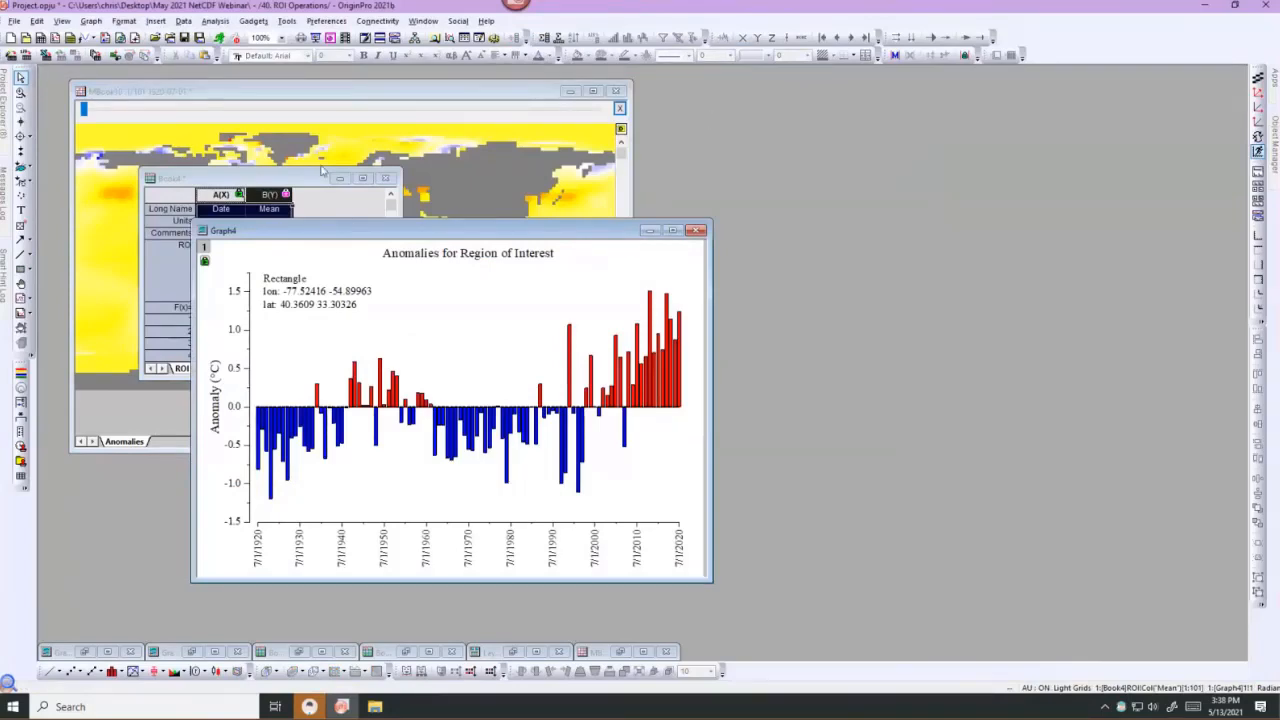
left_click_drag(420, 230, 866, 100)
Move the rectangular ROI southward and then into the Canadian Arctic, about longitude -108.1 to -85.5 and latitude 78.7 to 71.7.
left_click(263, 207)
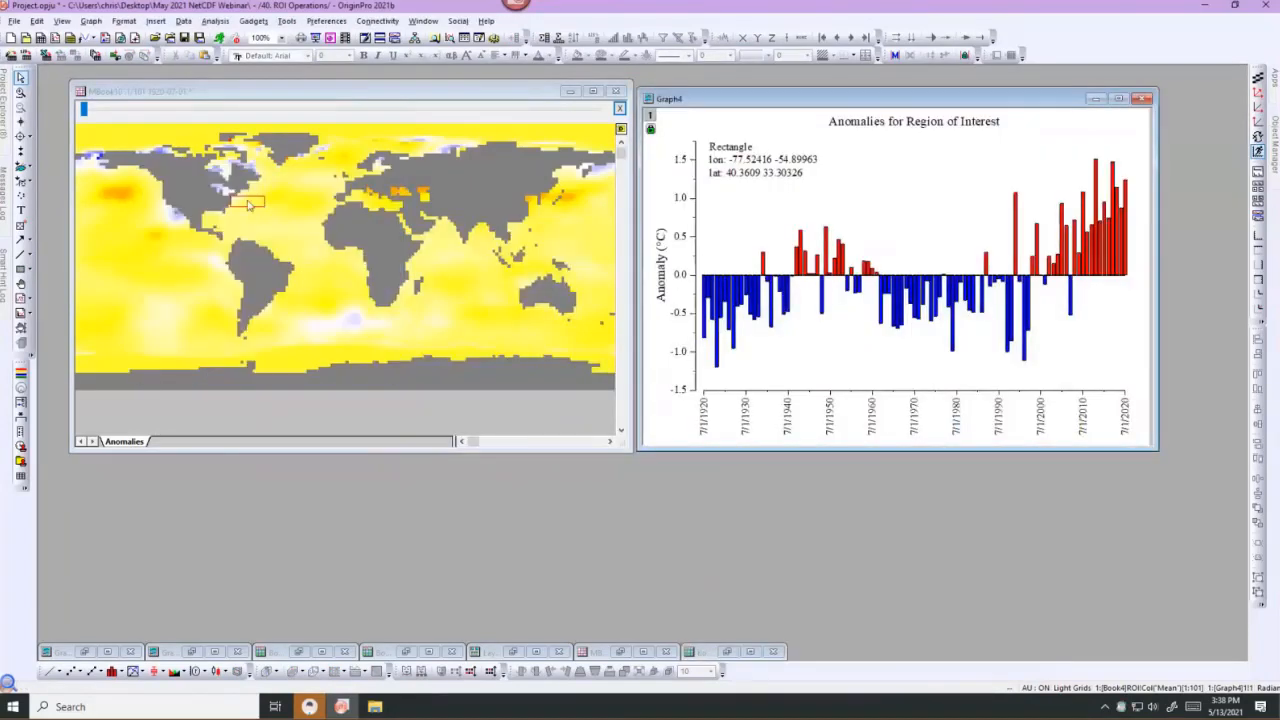
left_click(250, 206)
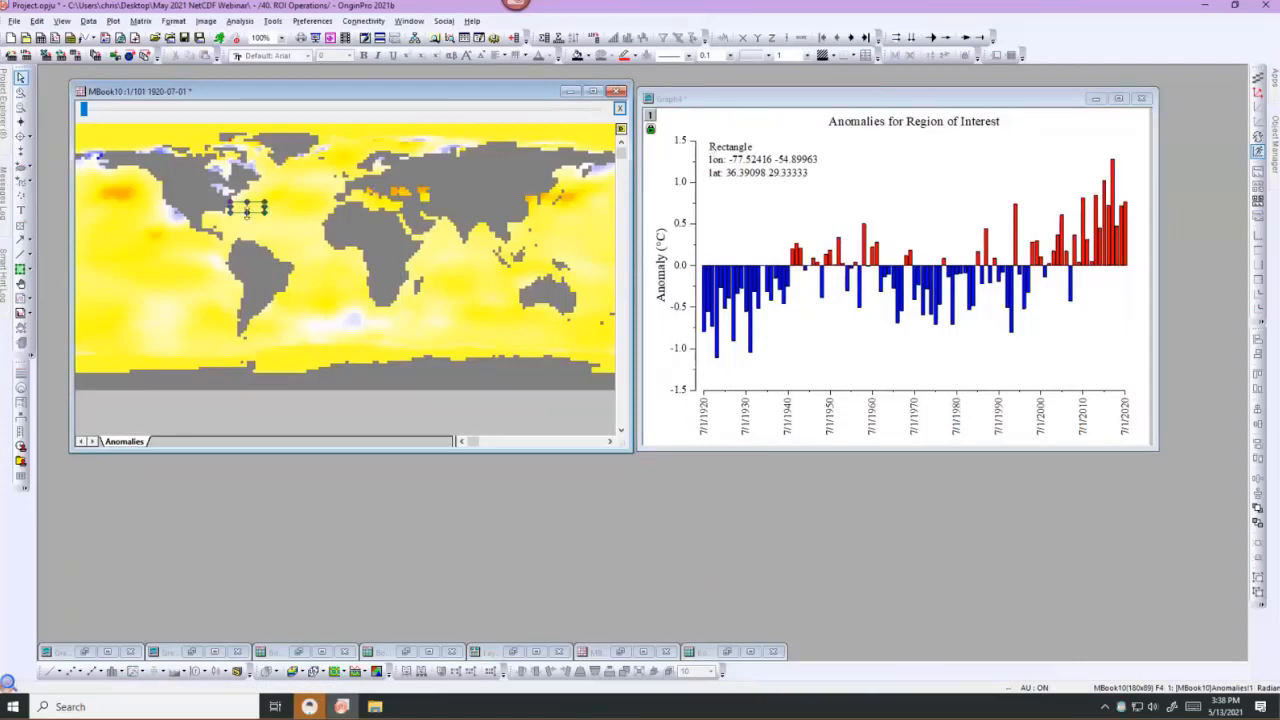
left_click_drag(242, 207, 243, 217)
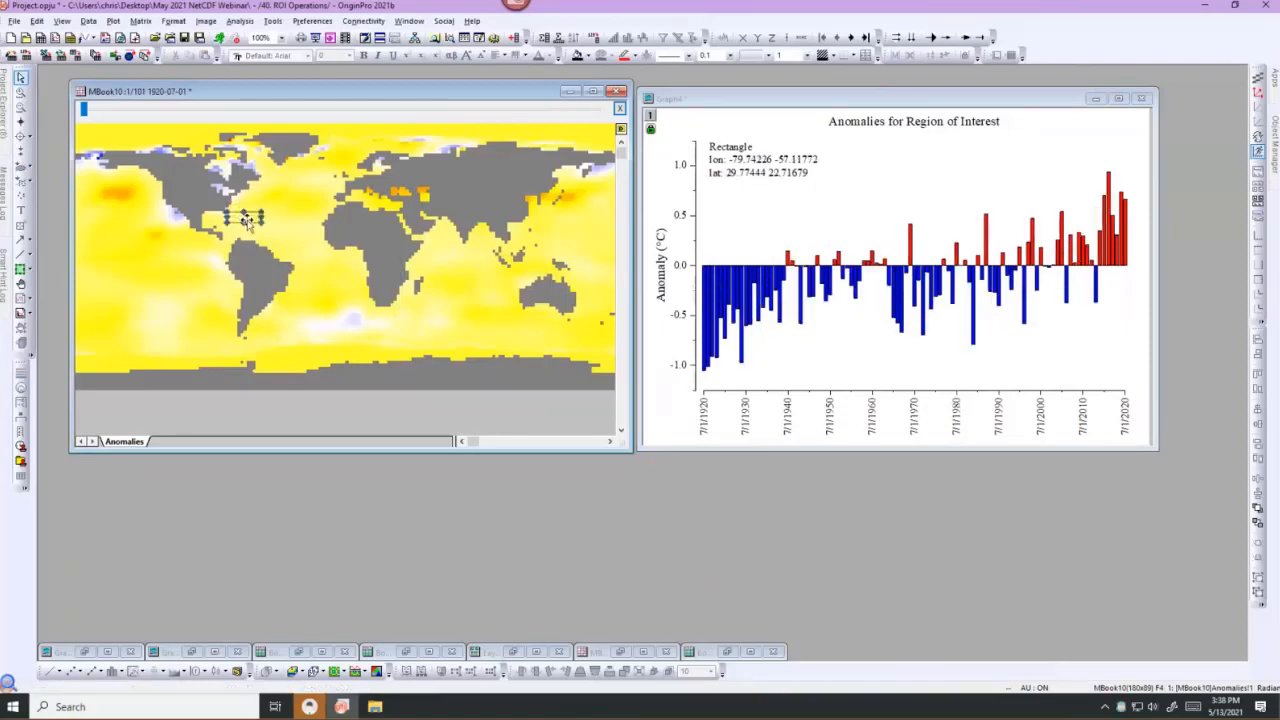
left_click_drag(246, 193, 200, 143)
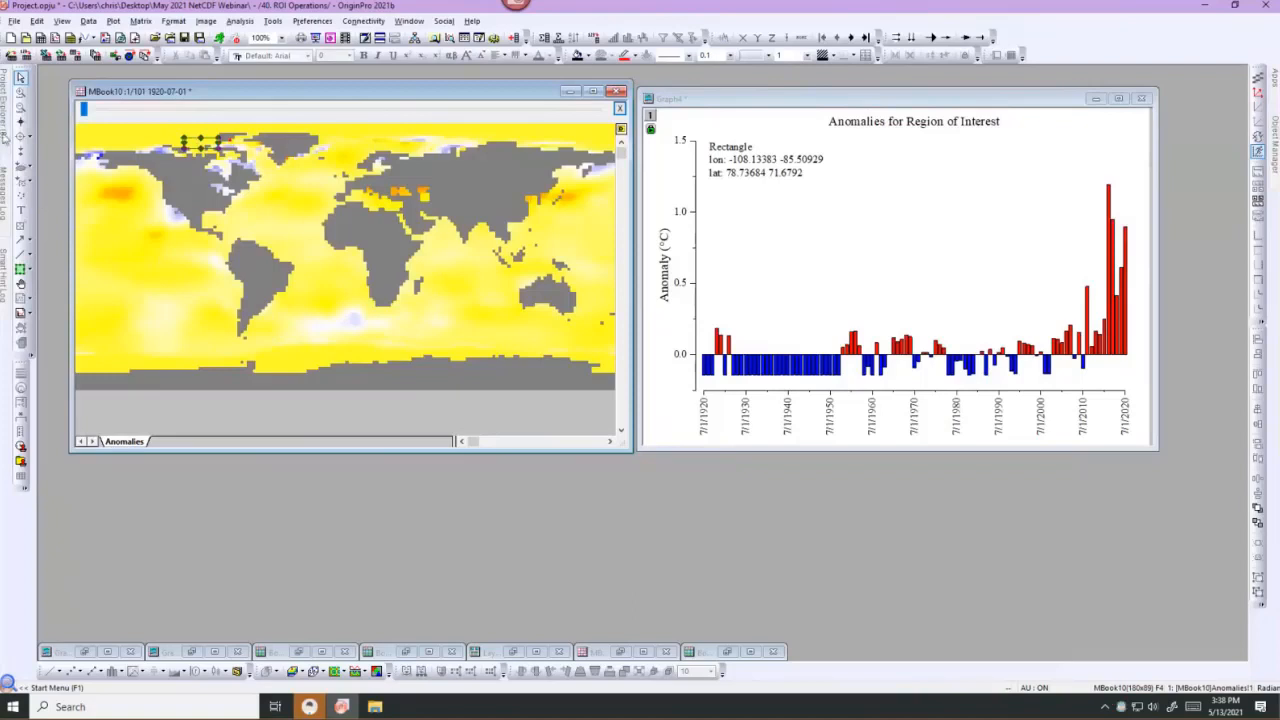
Move the Brazil.shp workbook from the 20. Adding Maps folder into 50. Shapefile as ROI, and open that folder.
mouse_move(6, 142)
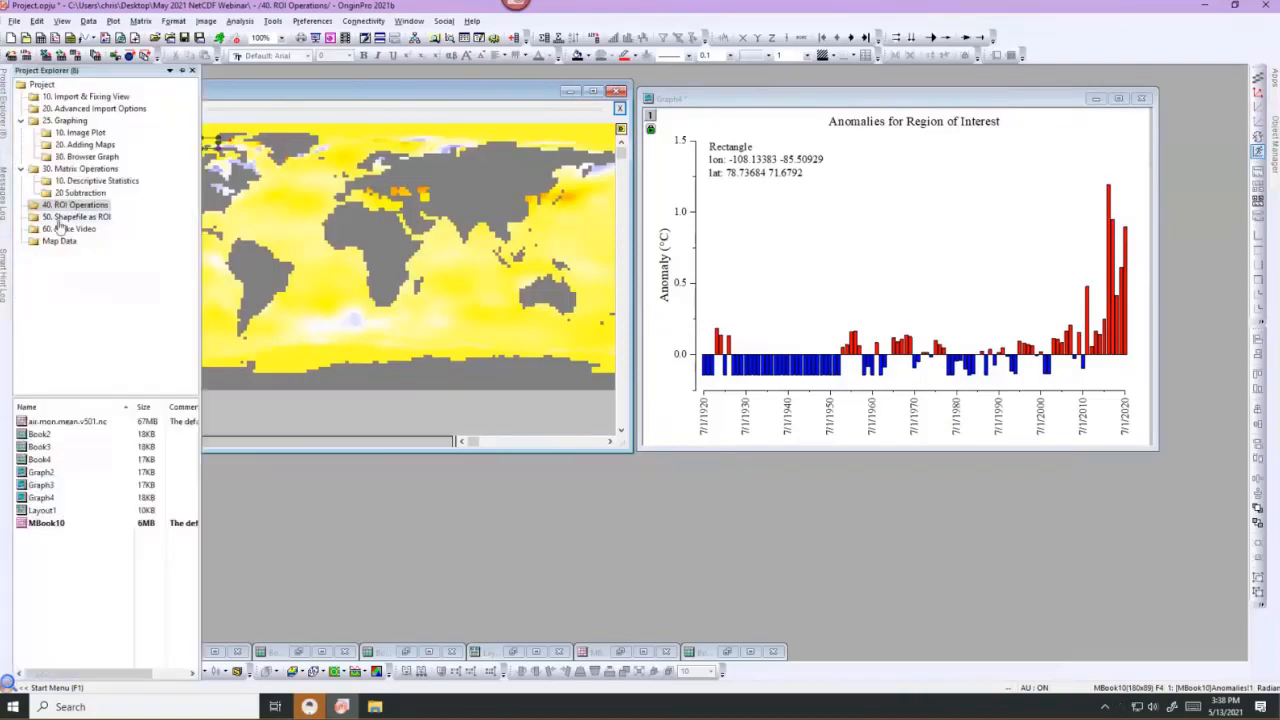
left_click(60, 217)
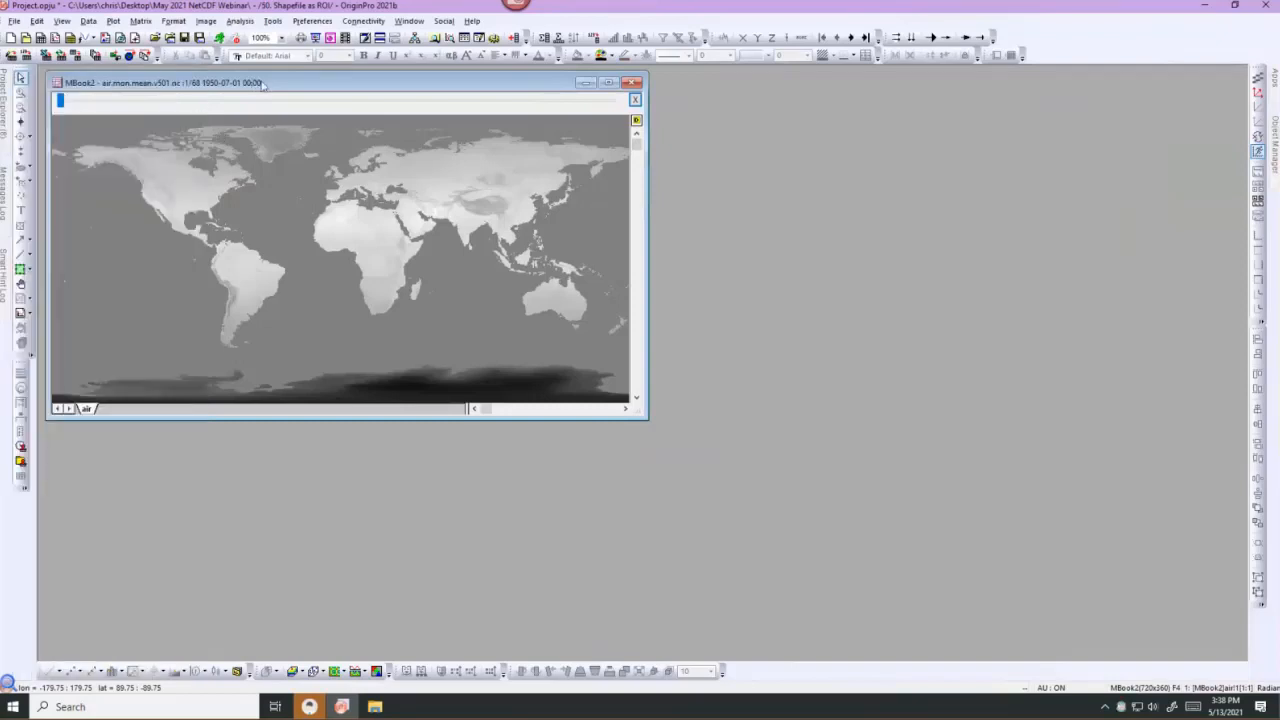
mouse_move(10, 118)
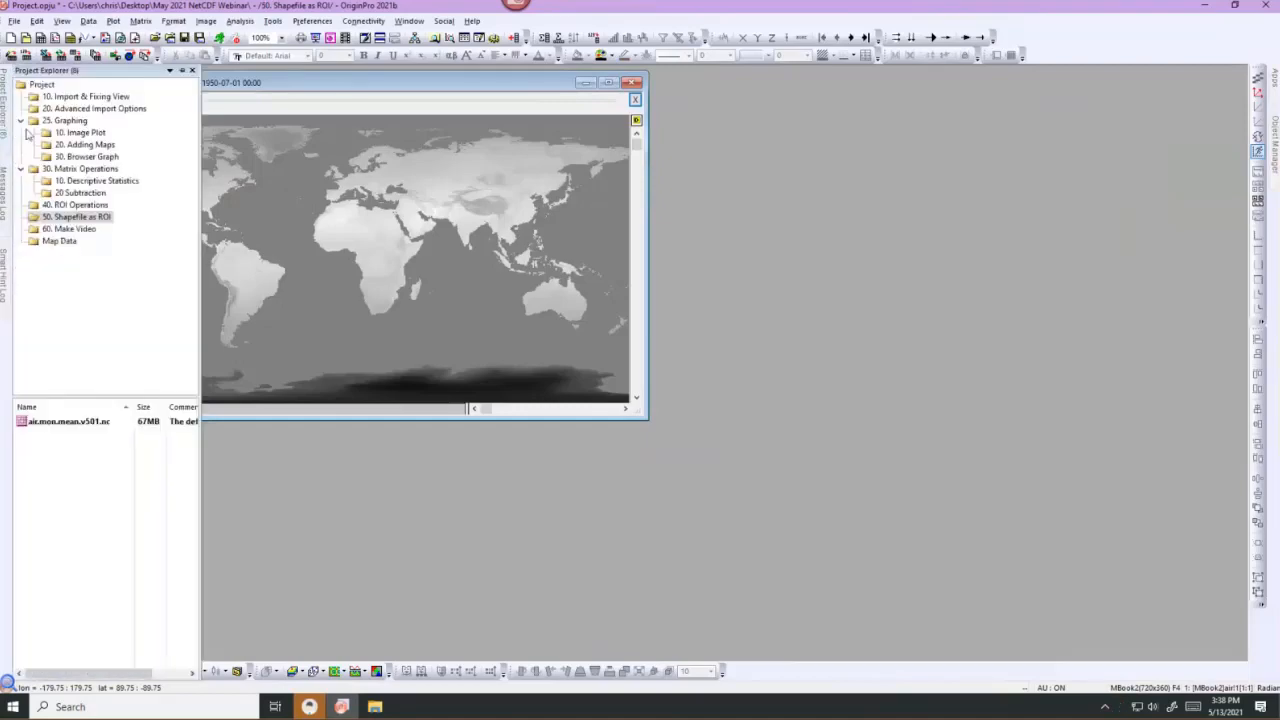
left_click(90, 145)
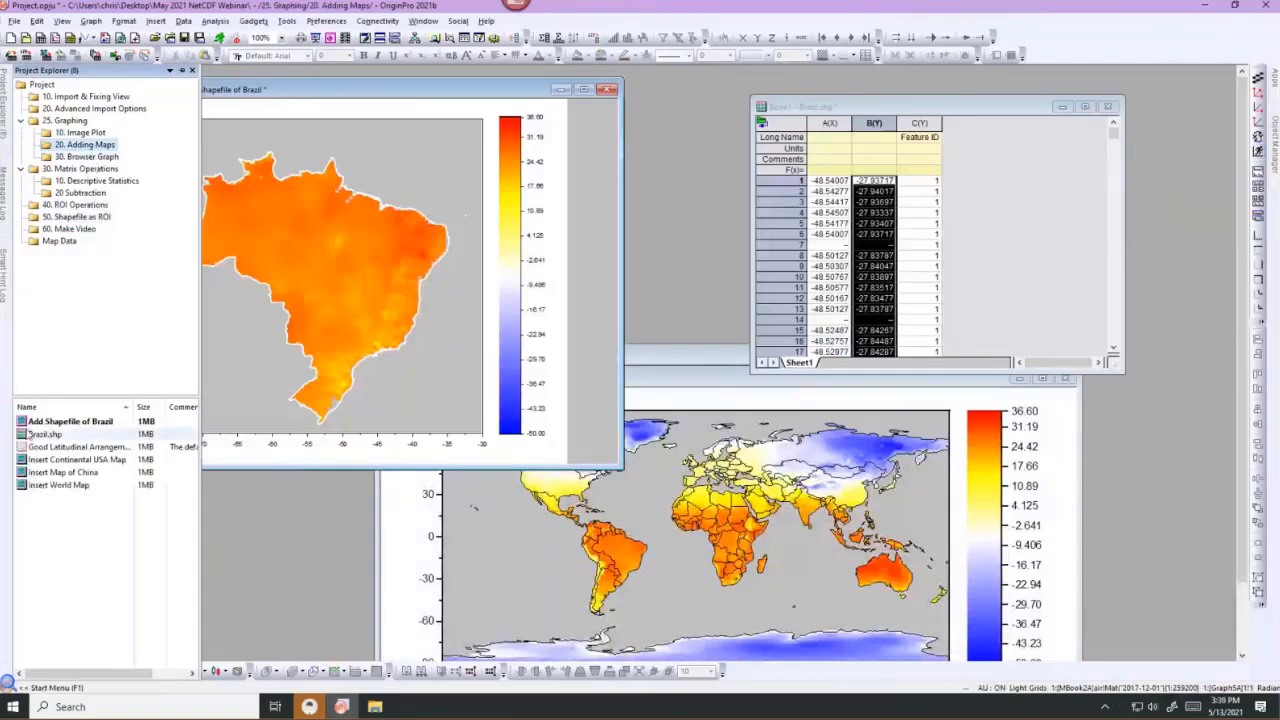
left_click_drag(32, 435, 96, 219)
left_click(88, 217)
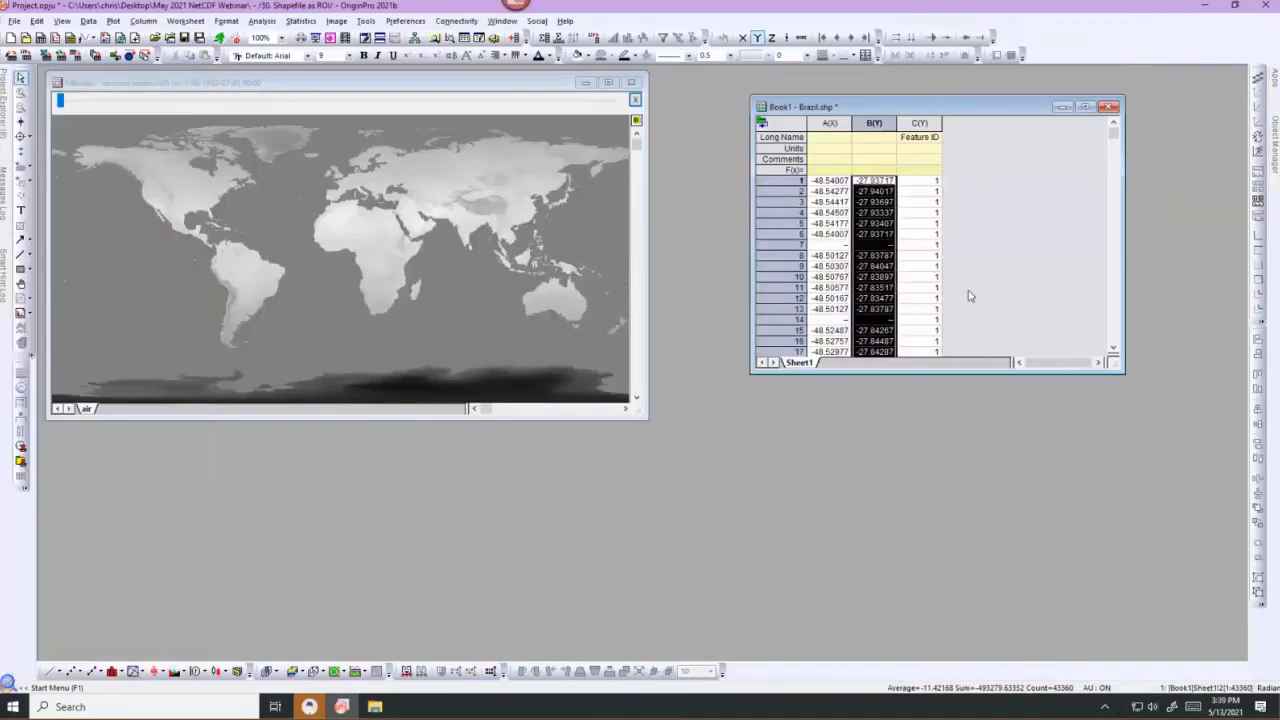
left_click(967, 296)
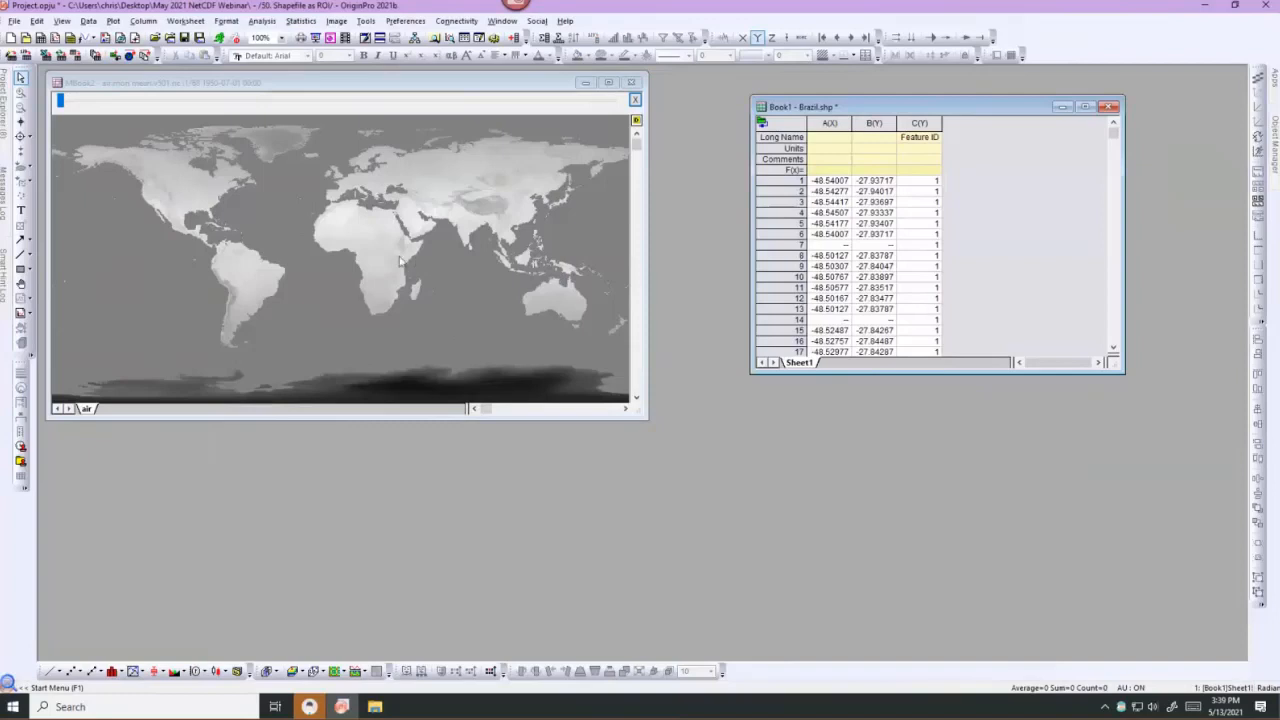
Start creating an ROI from XY data on the air matrix, with columns A and B of the Brazil.shp sheet as ROI coordinates.
right_click(267, 211)
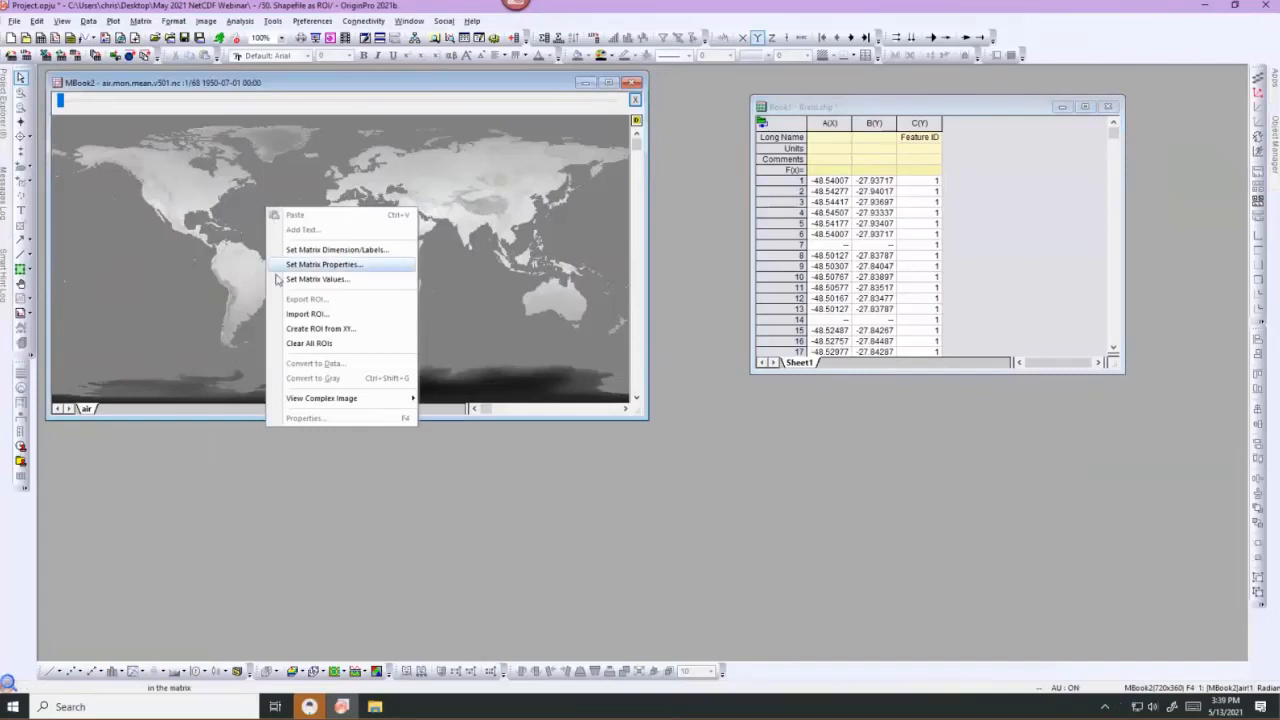
left_click(282, 329)
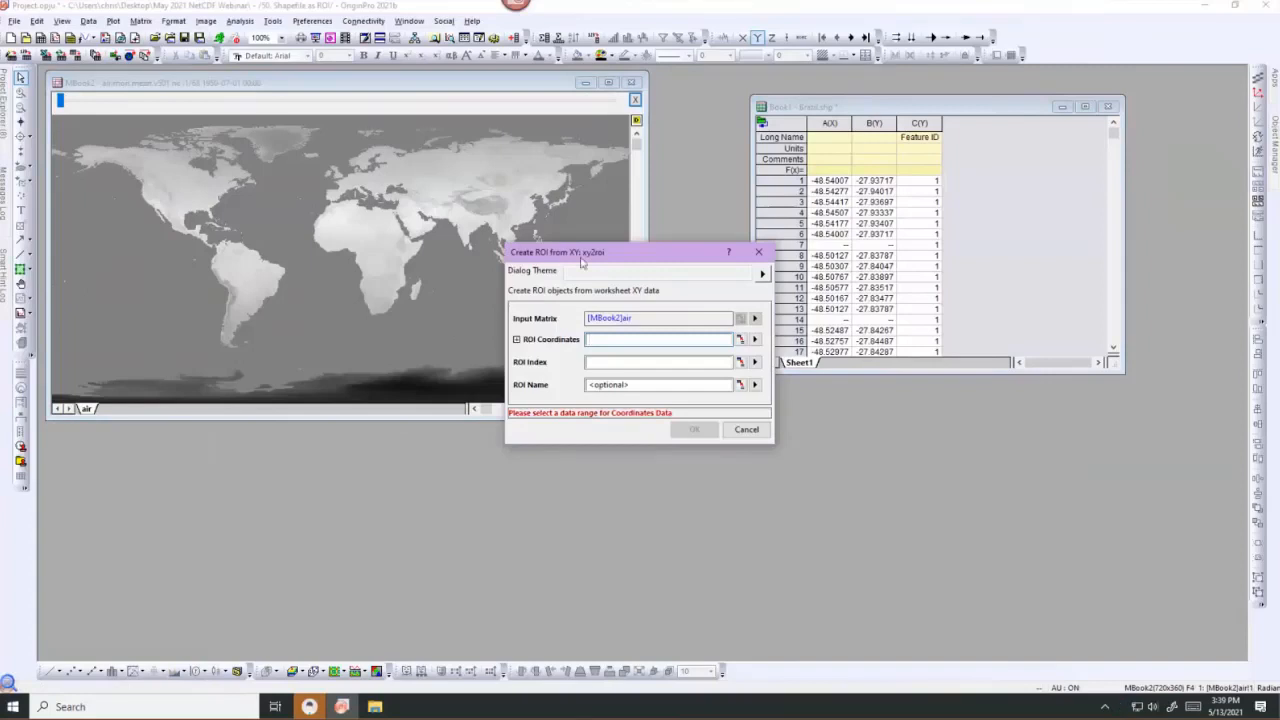
left_click_drag(630, 252, 614, 376)
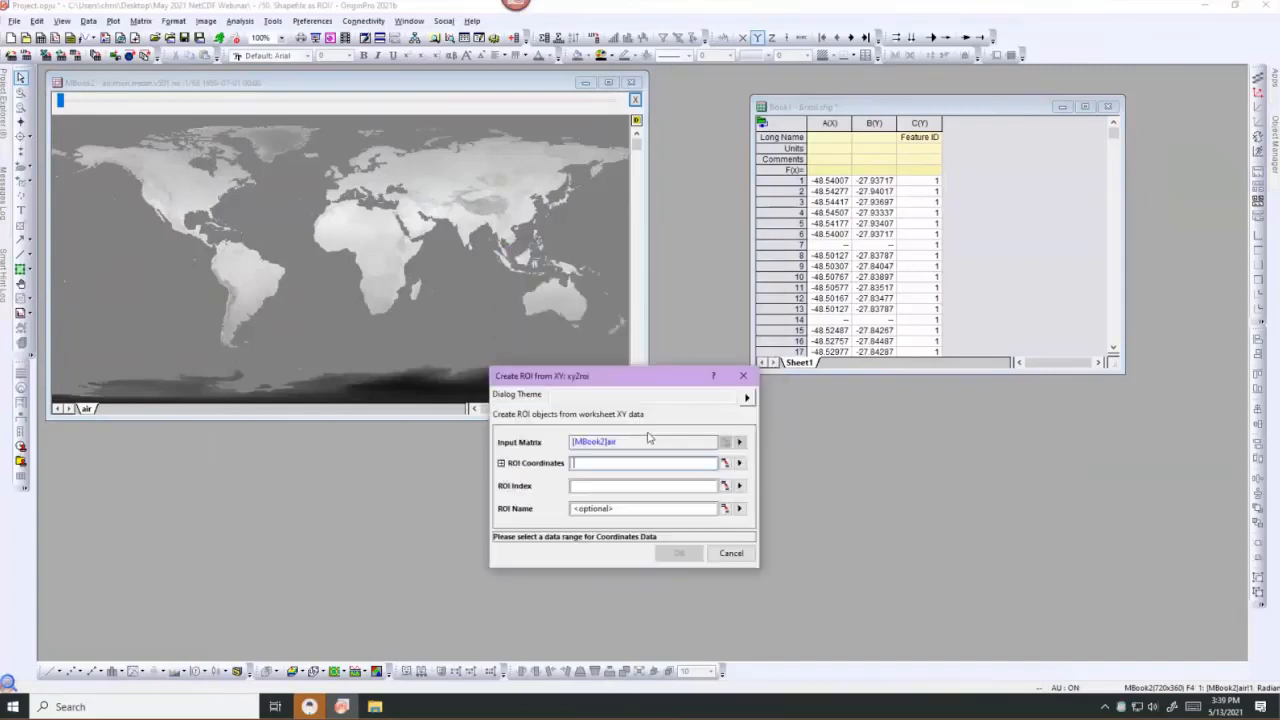
left_click(726, 463)
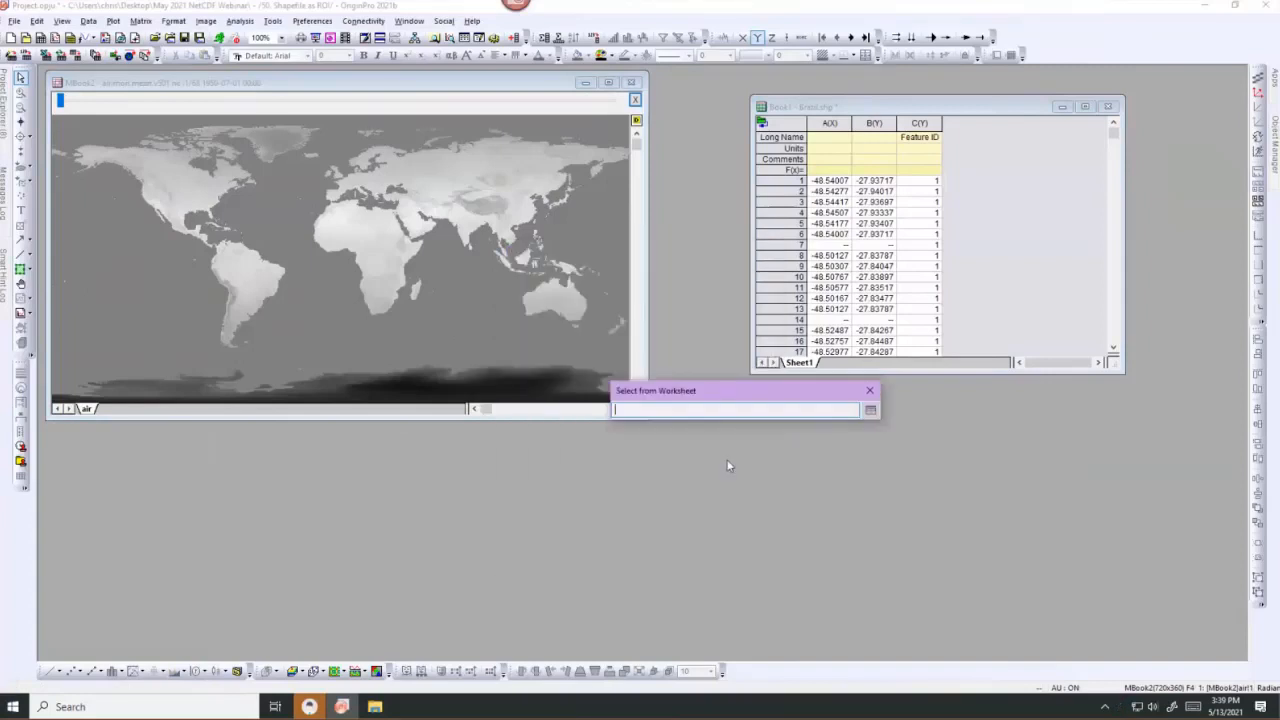
left_click(832, 126)
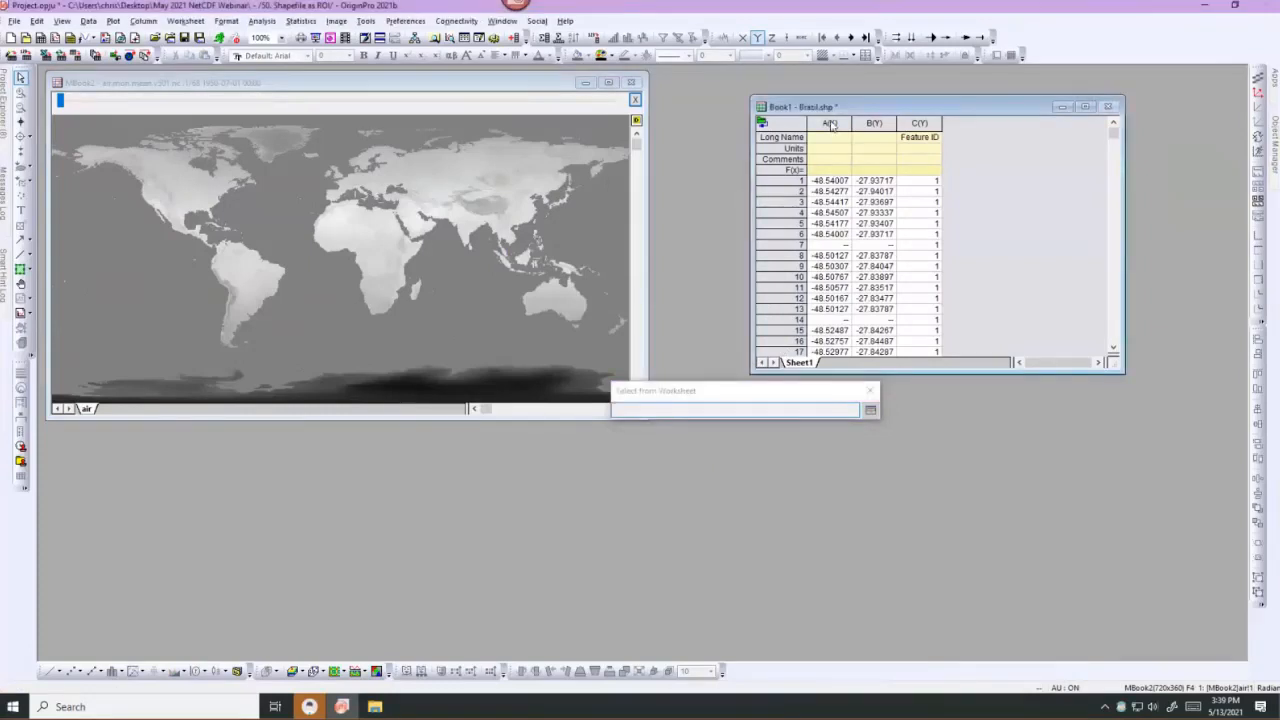
left_click_drag(832, 126, 871, 124)
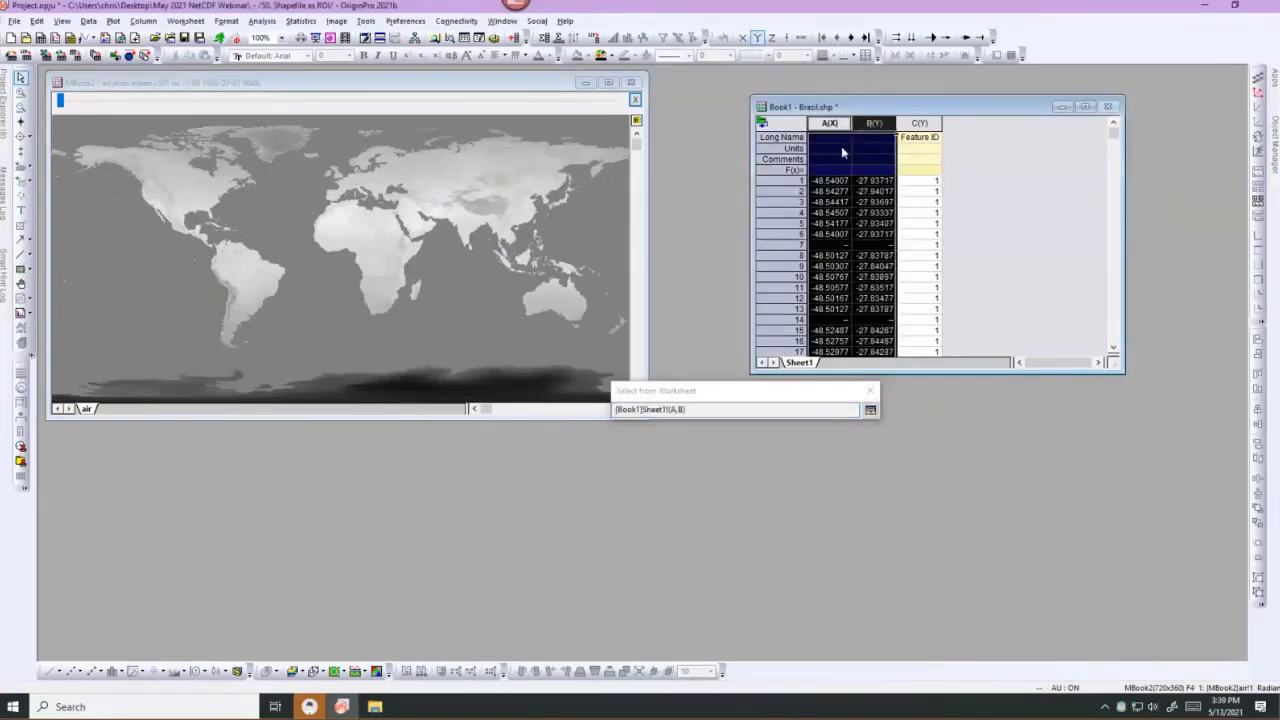
left_click(870, 411)
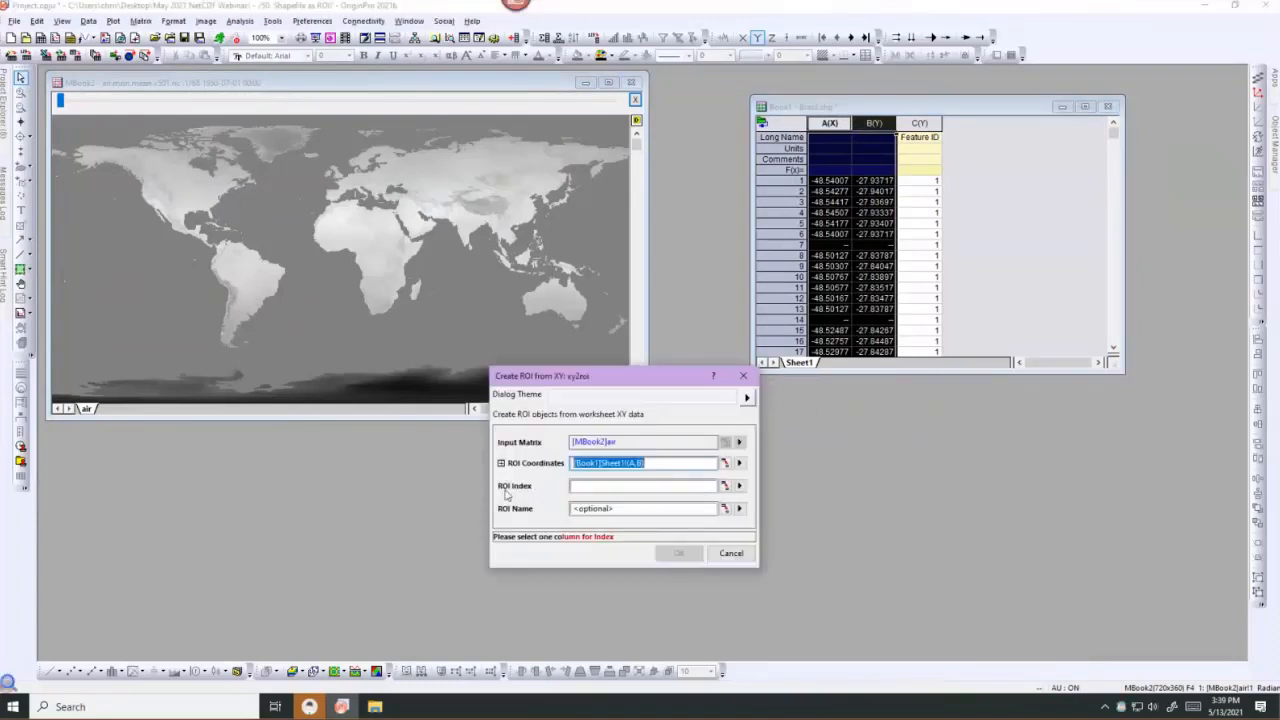
Use the Feature ID column C as the ROI index and create the Brazil ROI.
left_click(727, 486)
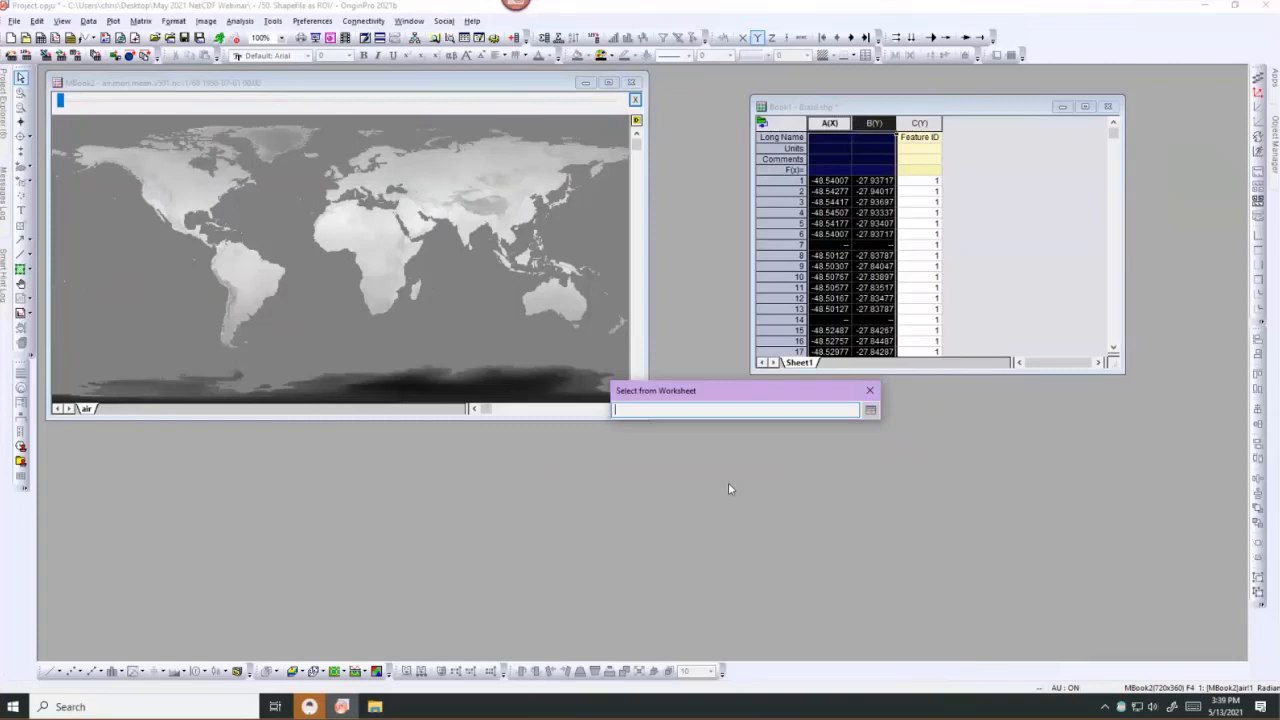
left_click(919, 124)
left_click(919, 124)
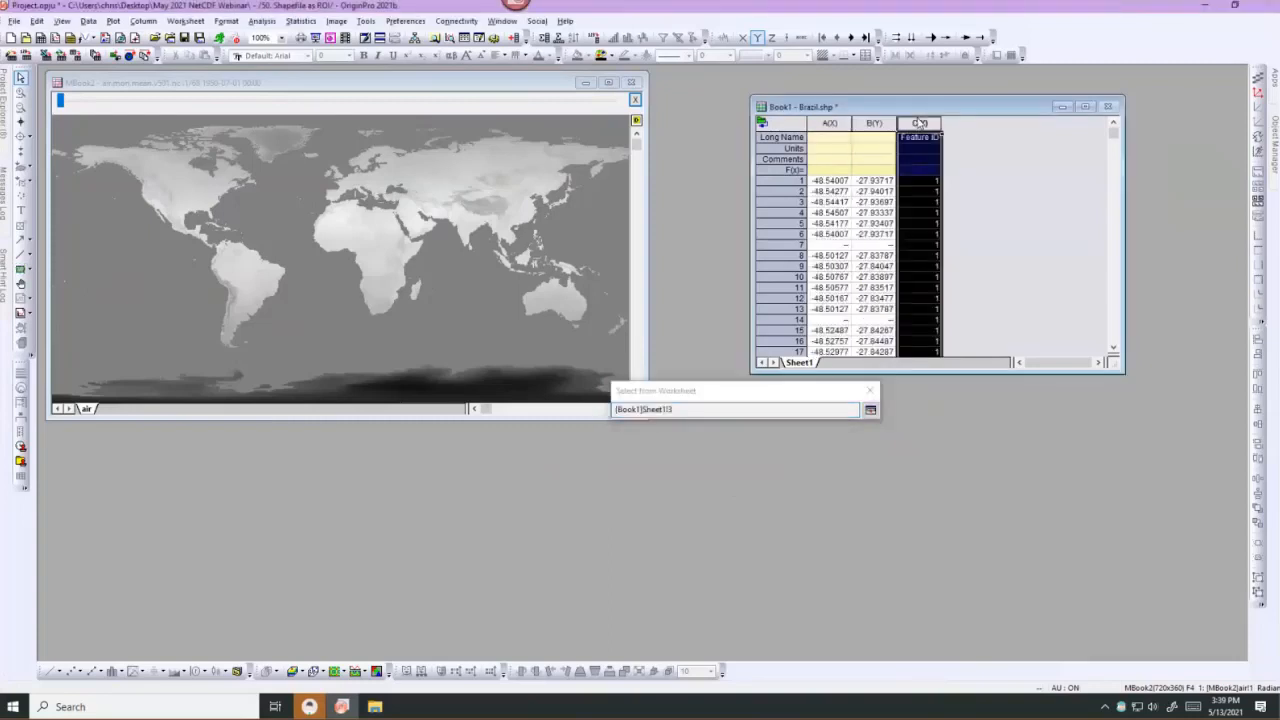
left_click(871, 418)
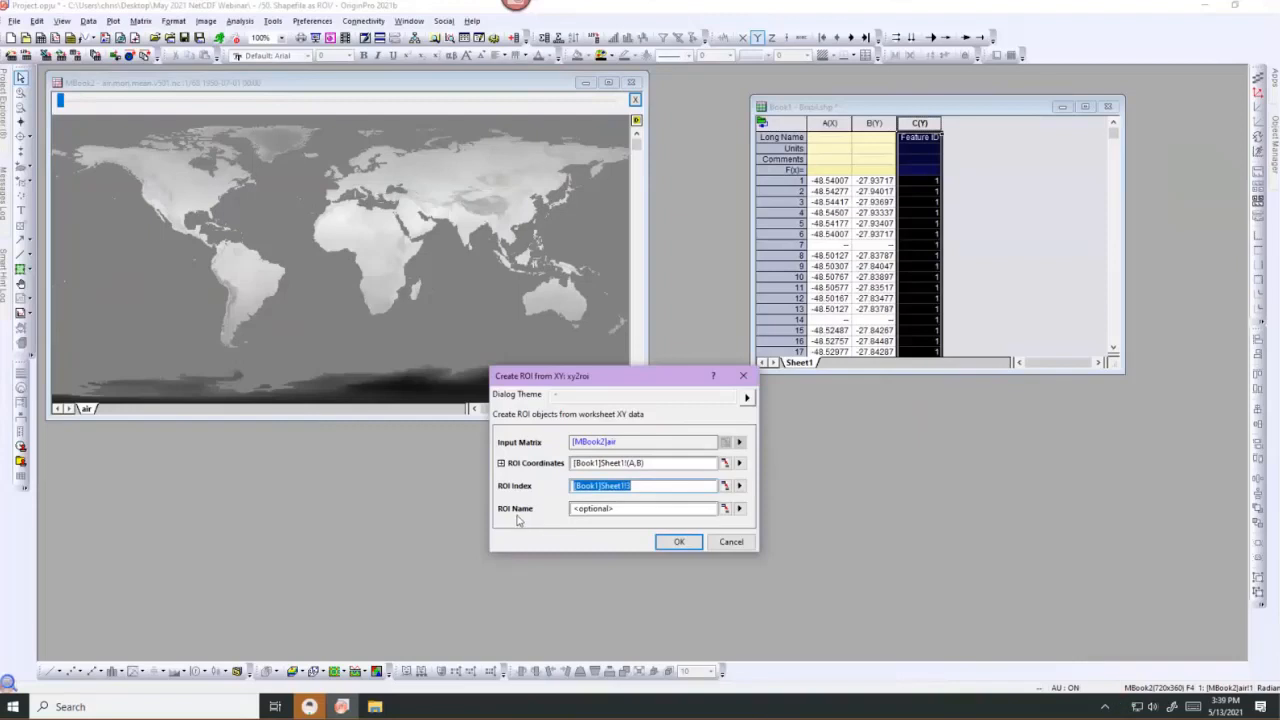
left_click(679, 542)
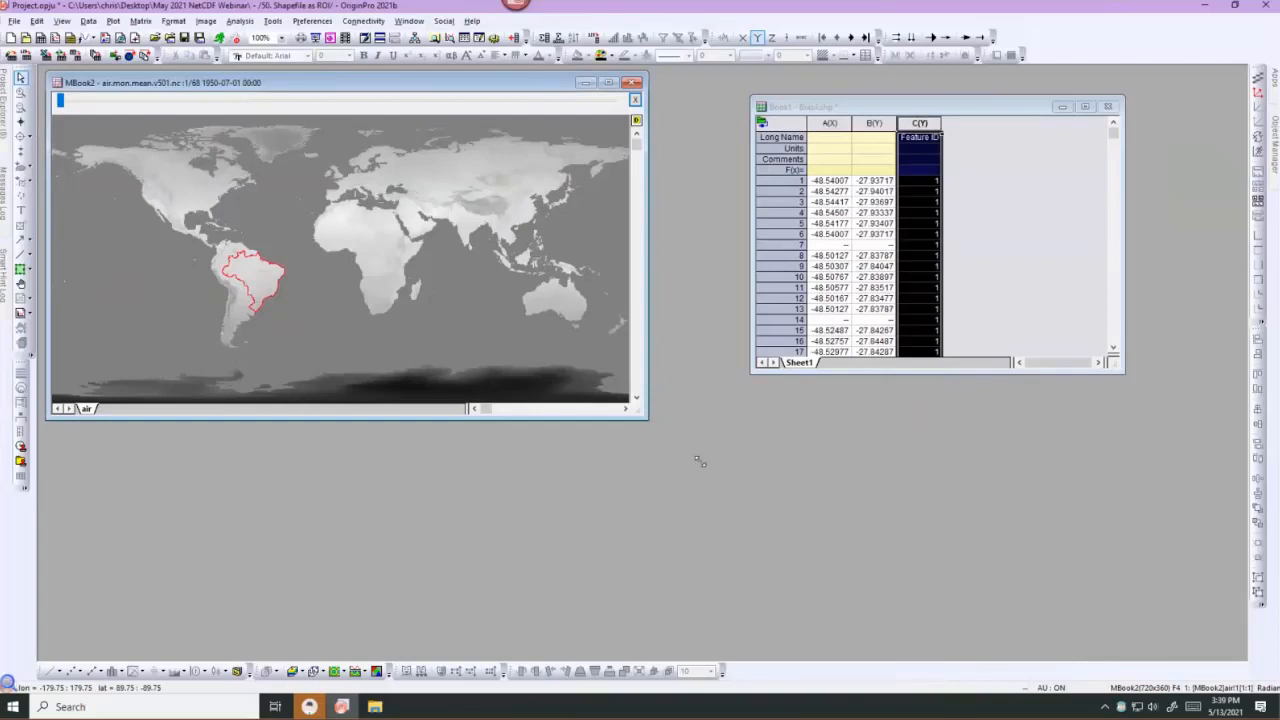
Enlarge the air matrix window and create a new matrix from the data inside the Brazil ROI for all objects, with automatic recalculation.
left_click_drag(786, 527, 1034, 634)
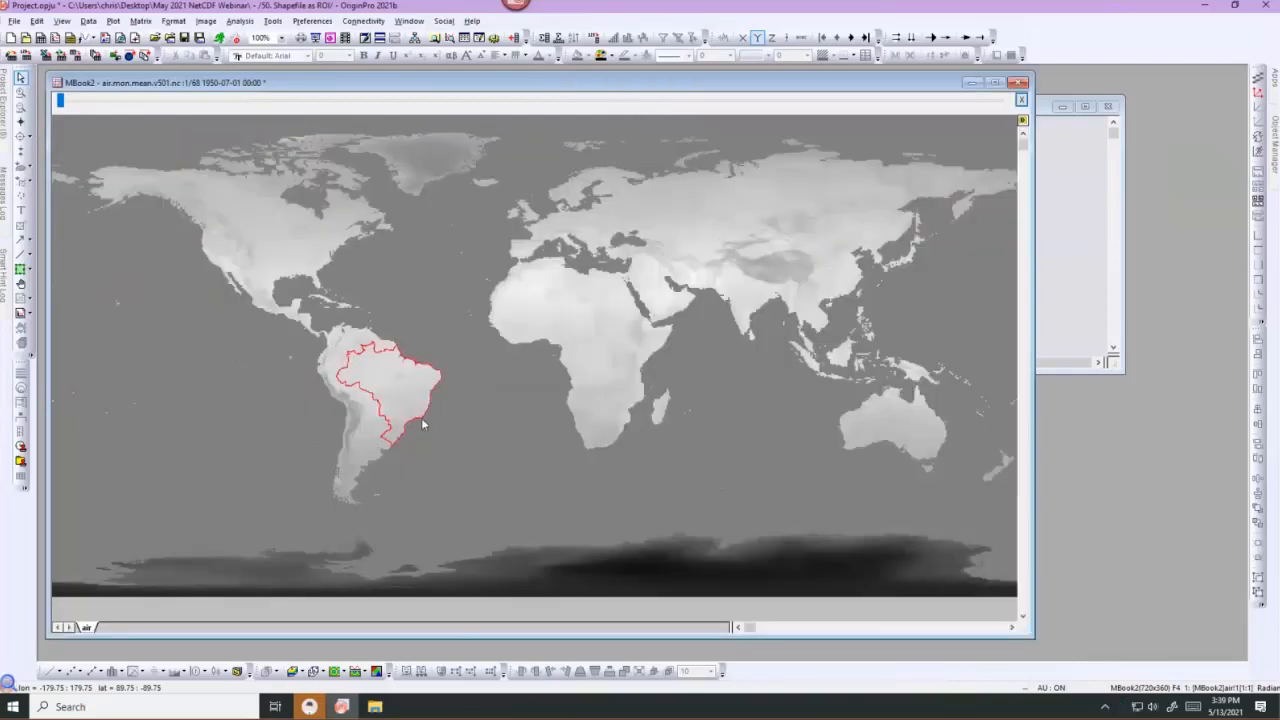
scroll(360, 438, "up", 3)
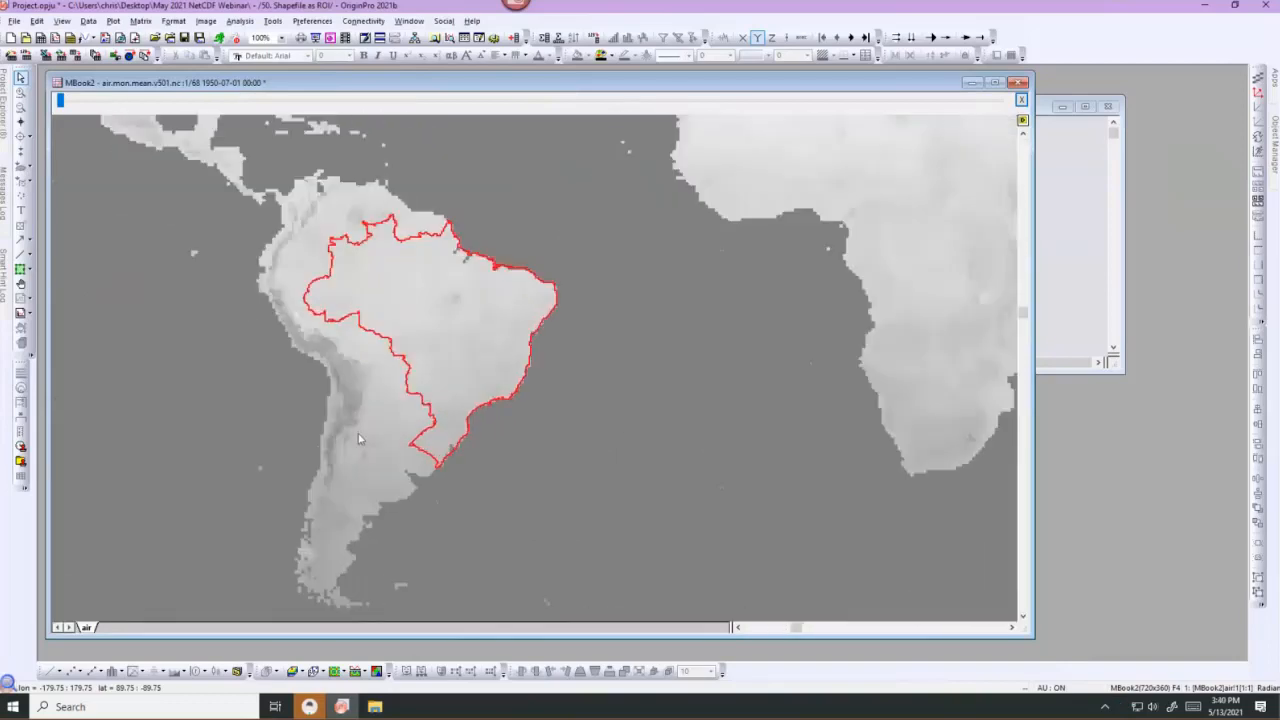
scroll(360, 438, "up", 2)
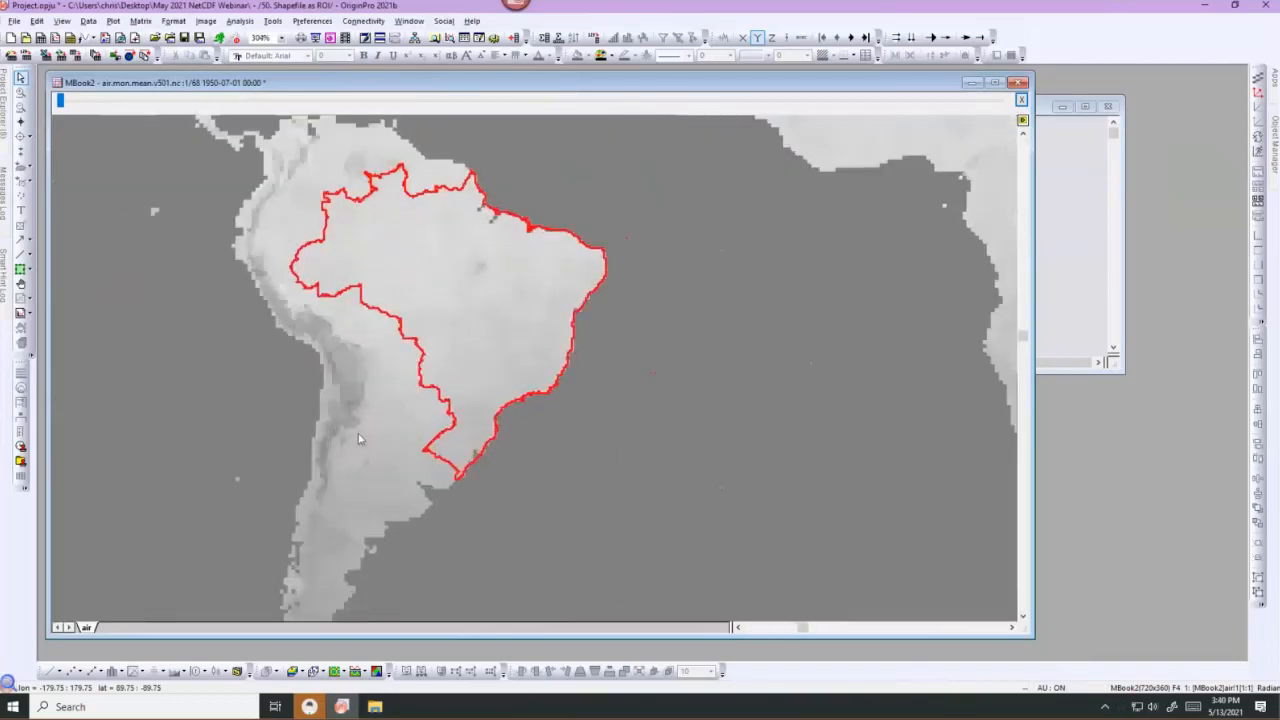
right_click(448, 259)
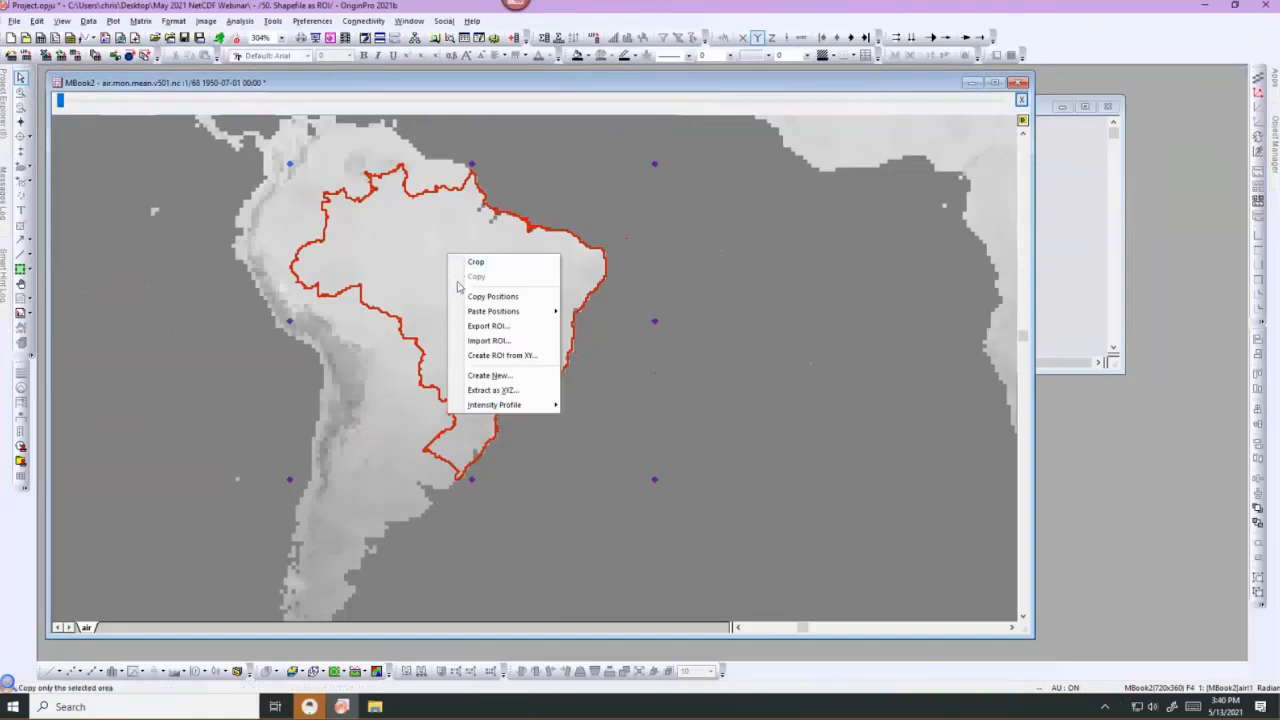
left_click(461, 376)
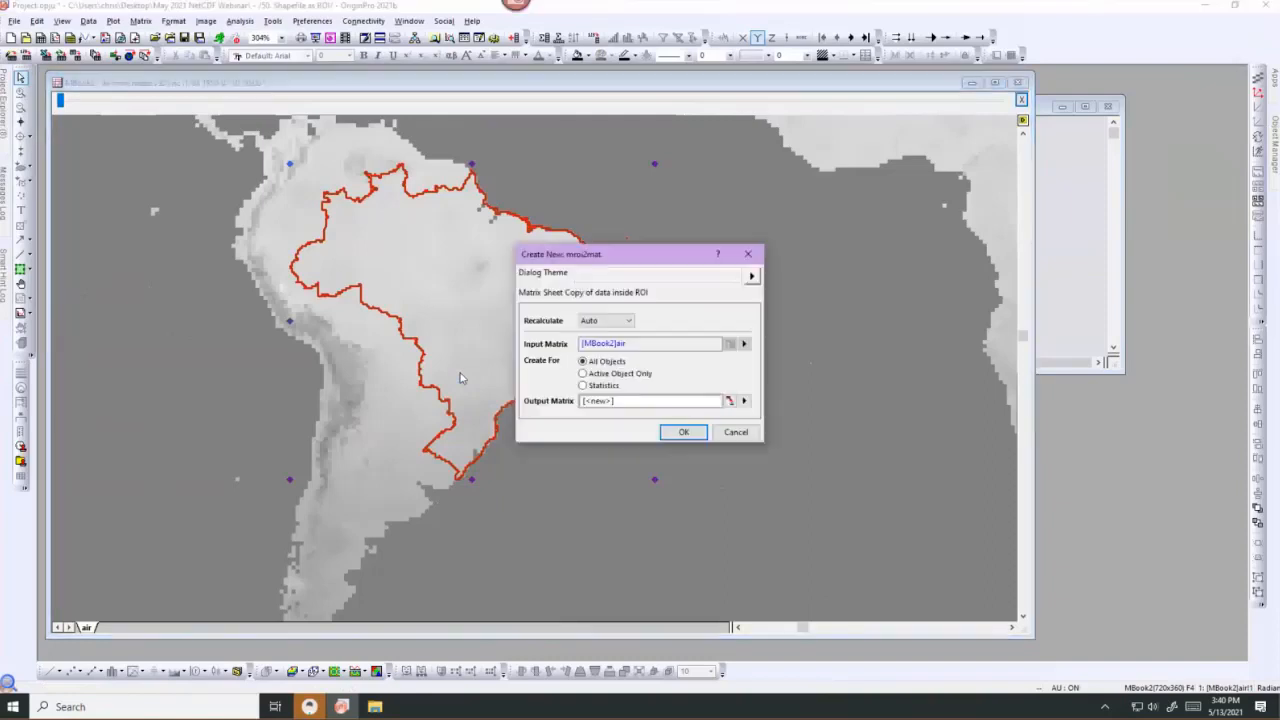
left_click(684, 432)
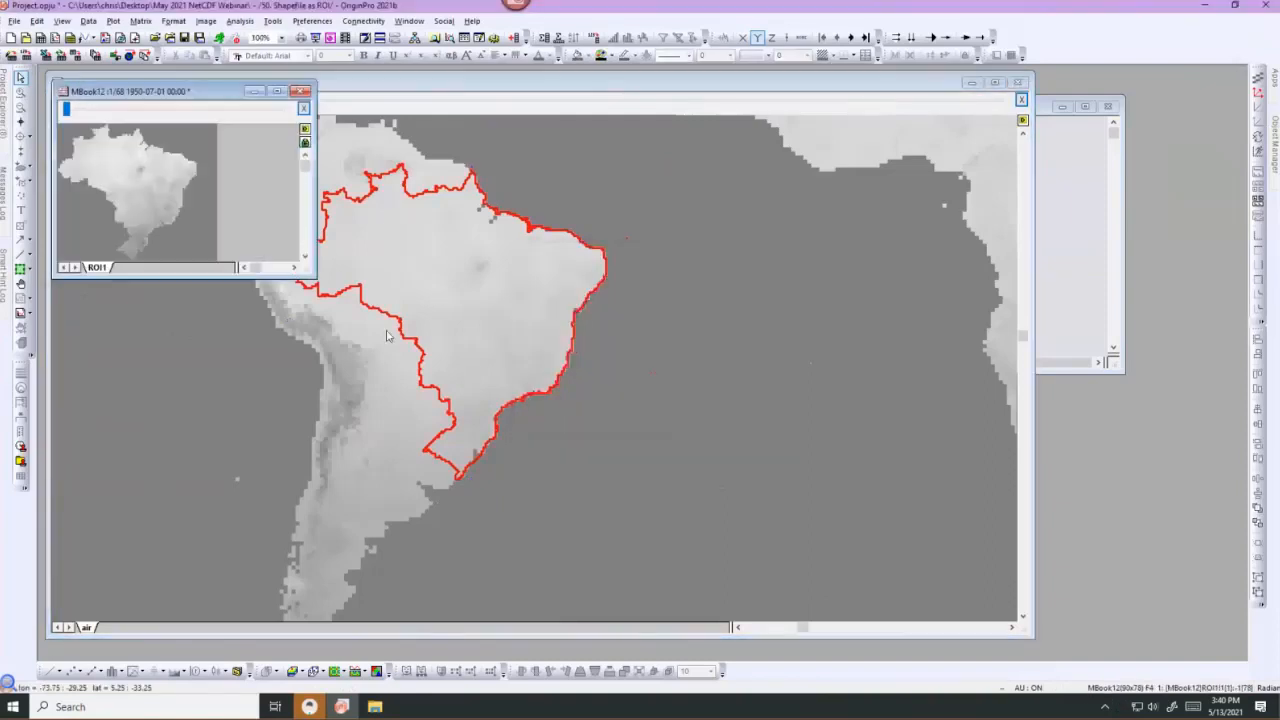
Enlarge the new Brazil matrix window, apply the Warming palette, and browse through its yearly matrix objects.
left_click_drag(315, 277, 576, 464)
left_click_drag(67, 114, 266, 110)
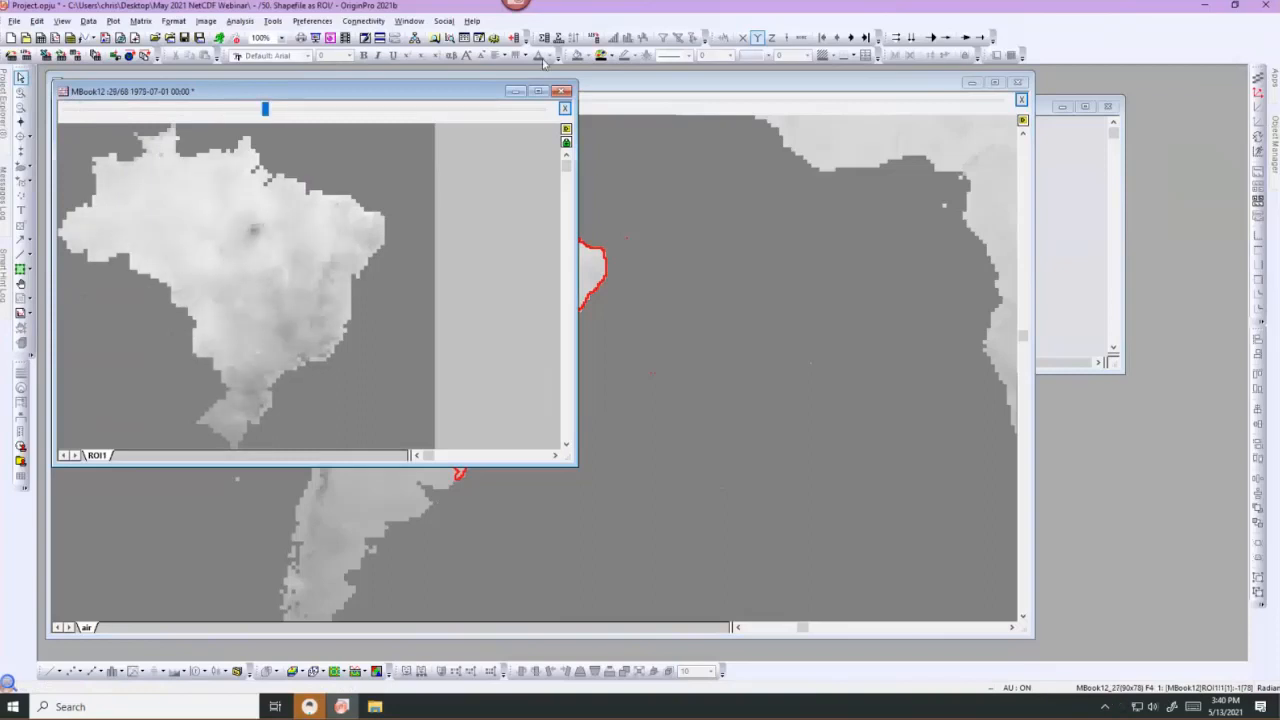
left_click(601, 55)
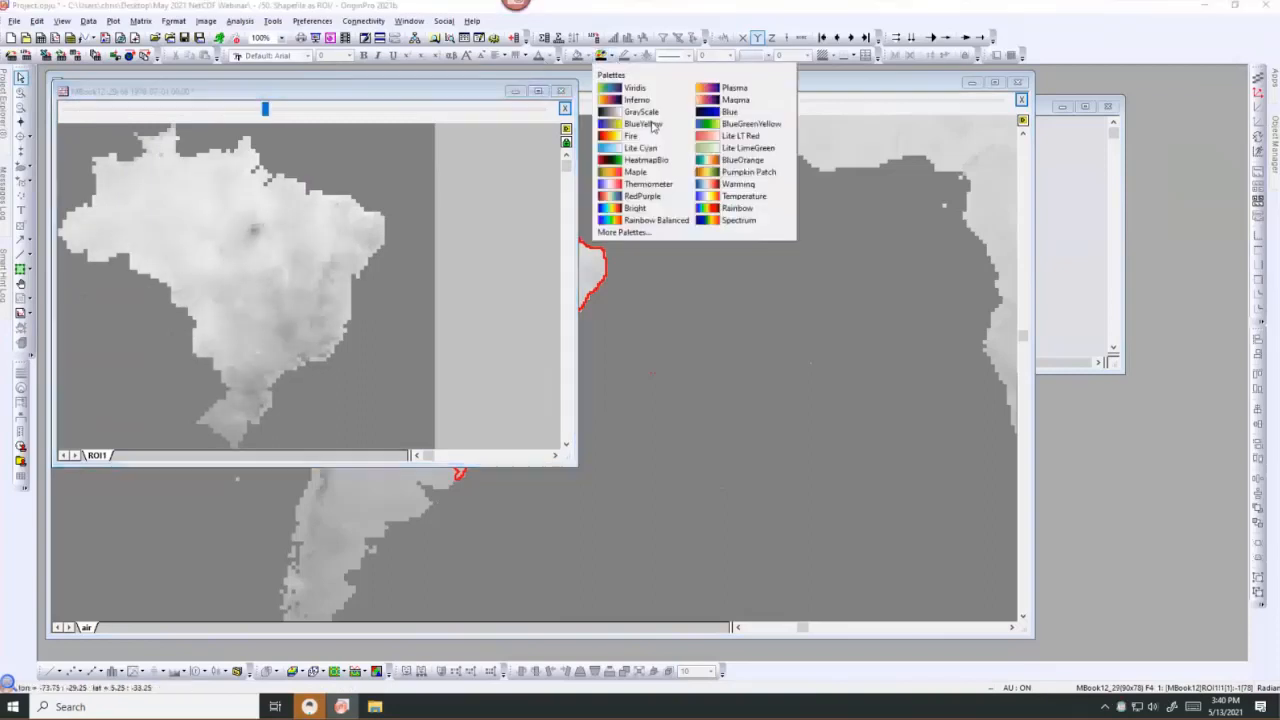
left_click(738, 184)
left_click(302, 114)
left_click_drag(301, 112, 402, 111)
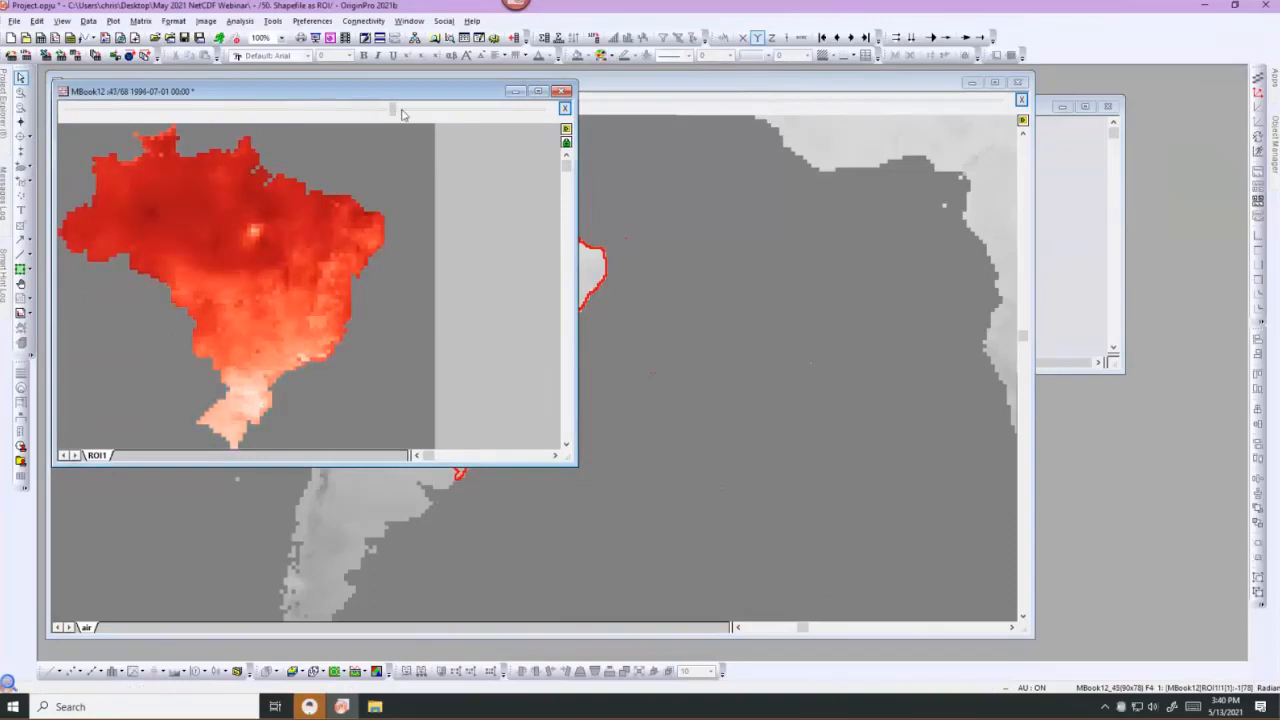
Minimize the Brazil matrix window, set the air matrix zoom to 100%, and clear all its ROIs.
left_click(513, 93)
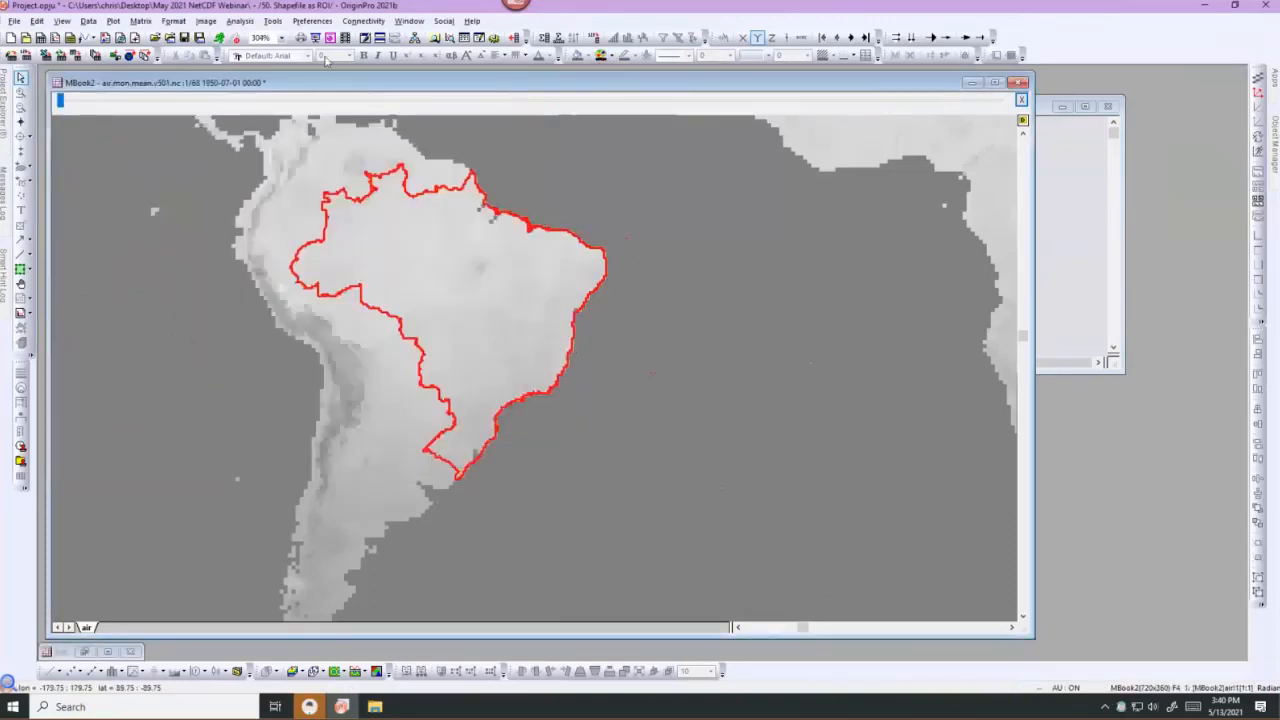
left_click(281, 39)
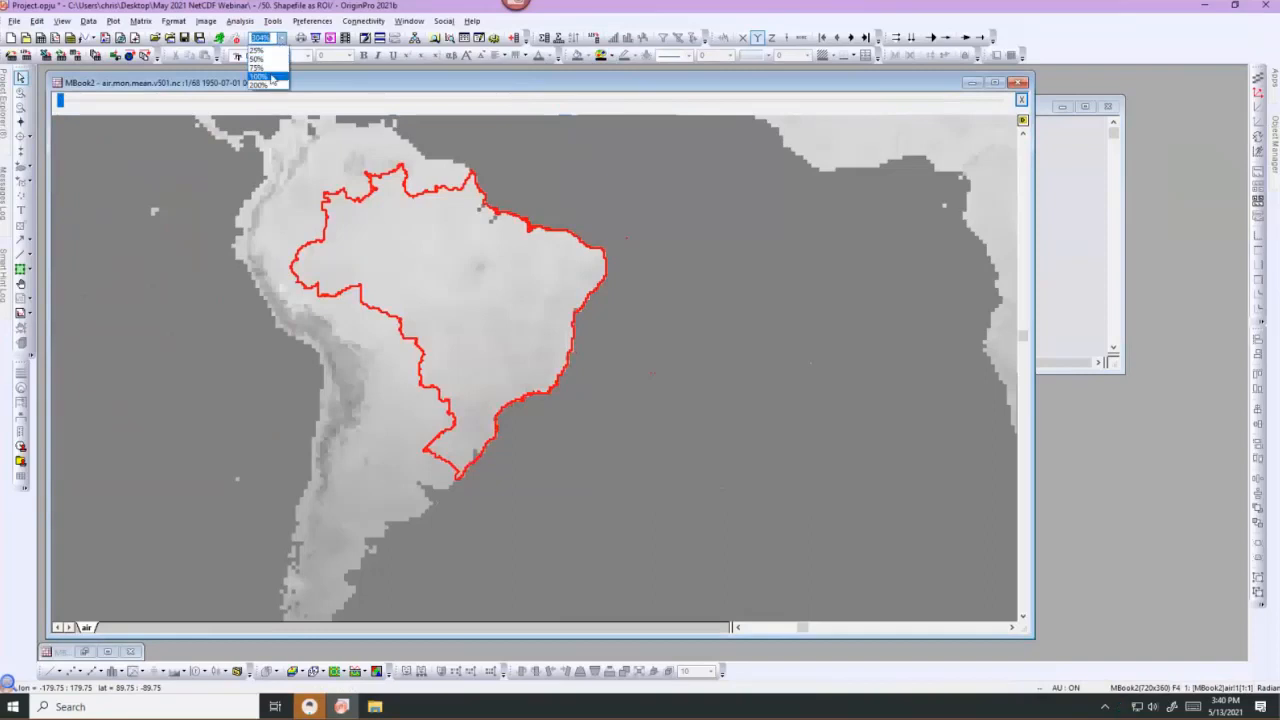
left_click(270, 77)
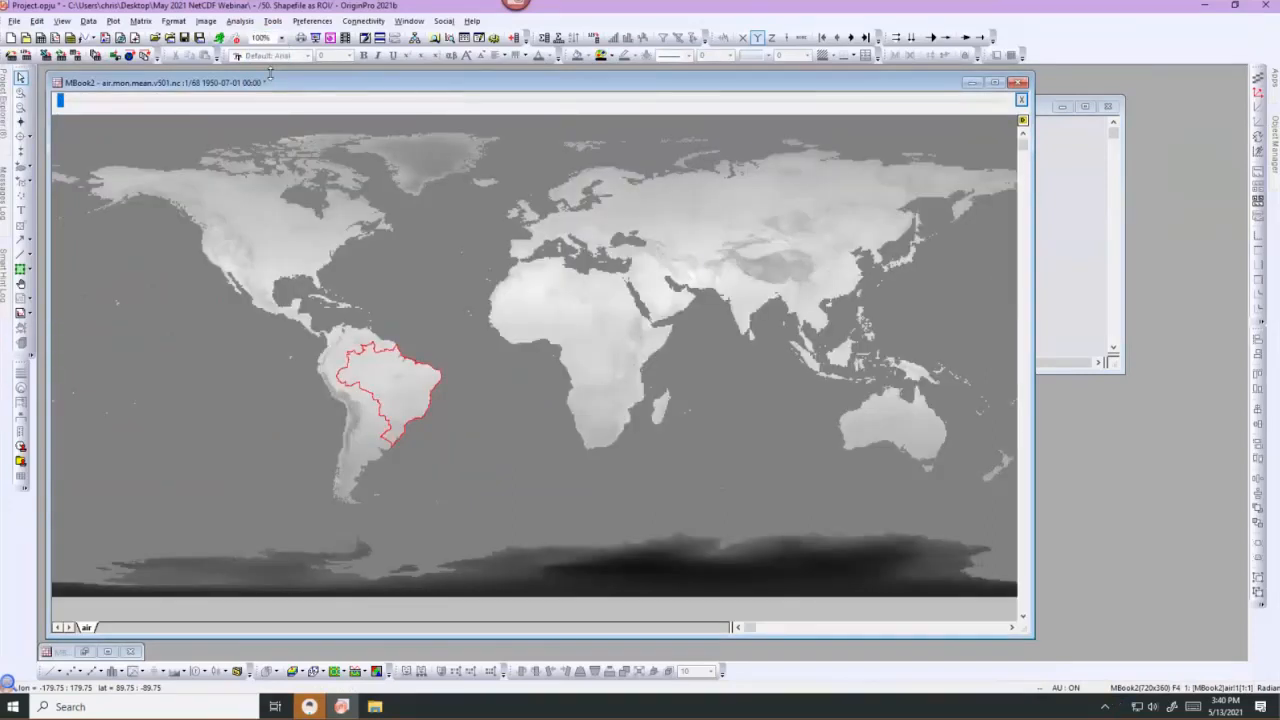
right_click(414, 280)
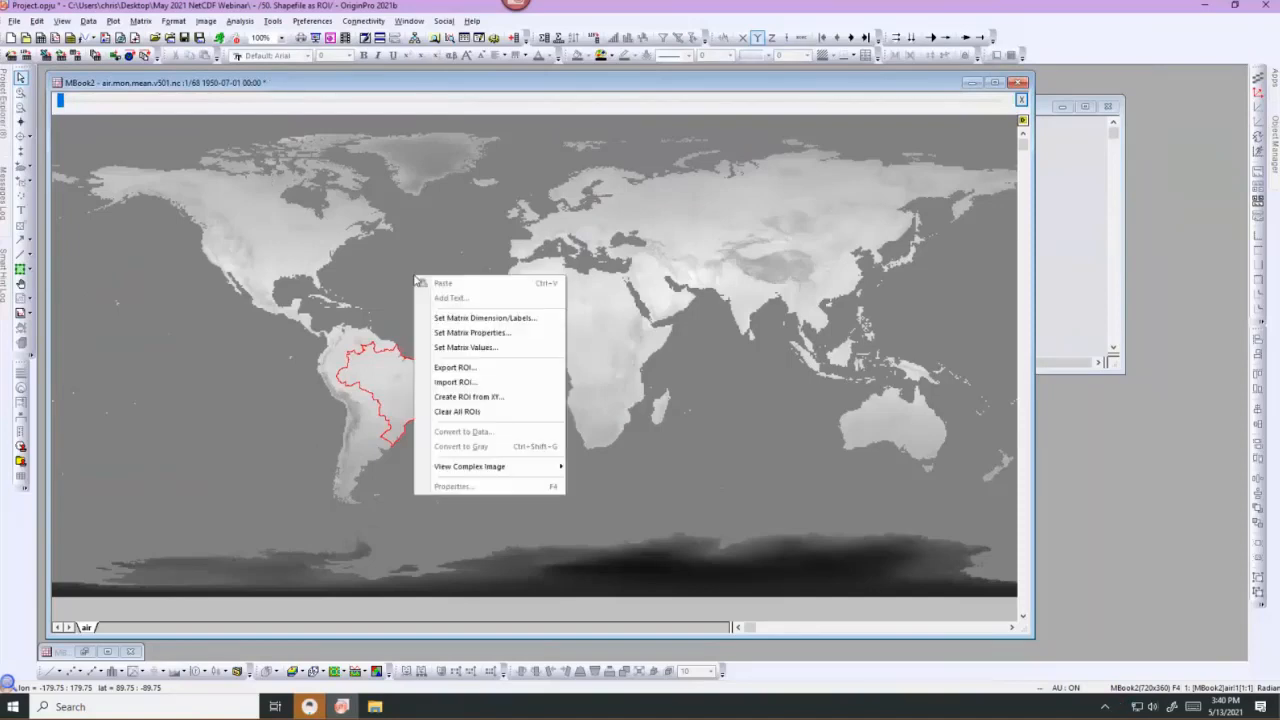
left_click(430, 412)
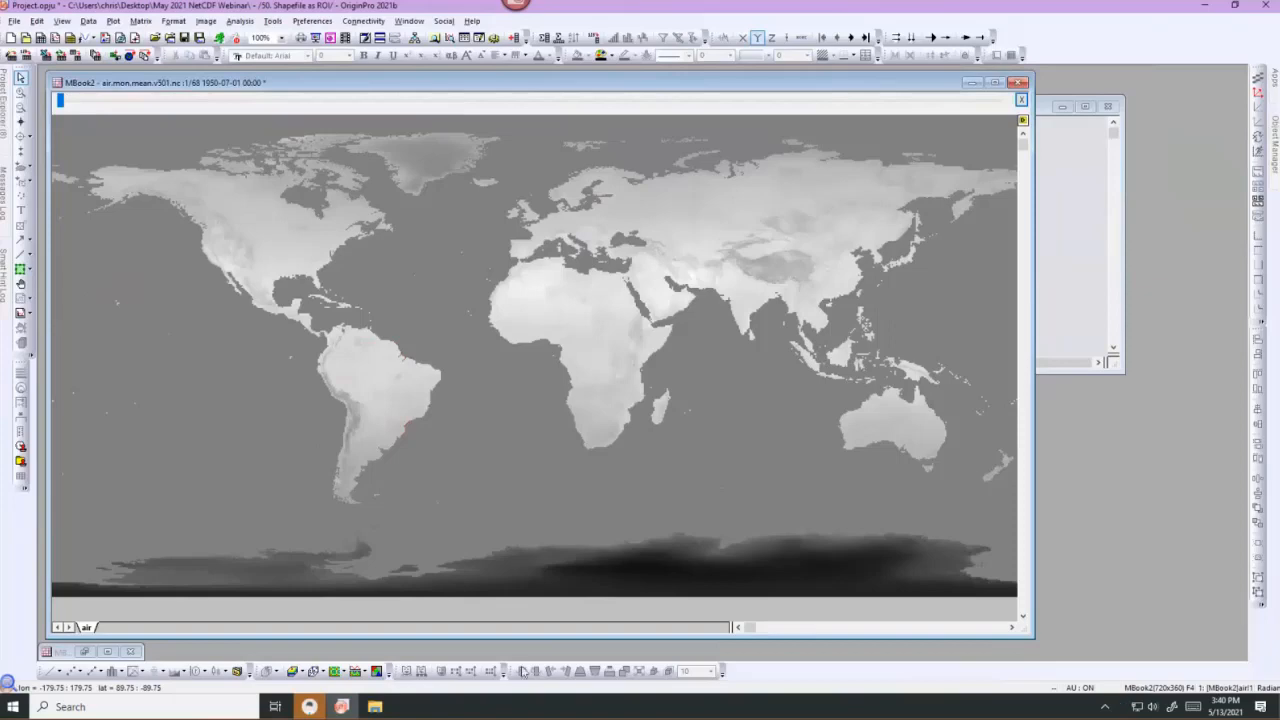
Narrow the air matrix window so the Brazil.shp worksheet beside it is uncovered.
left_click(375, 707)
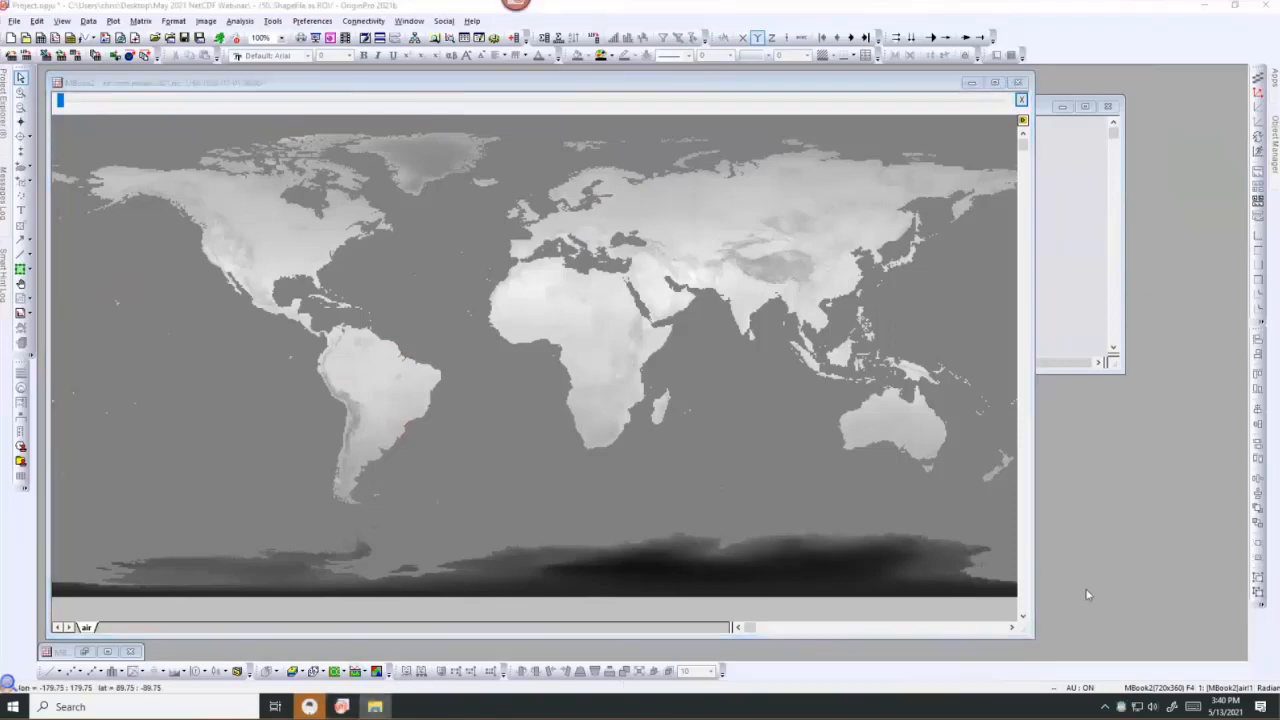
left_click(1141, 7)
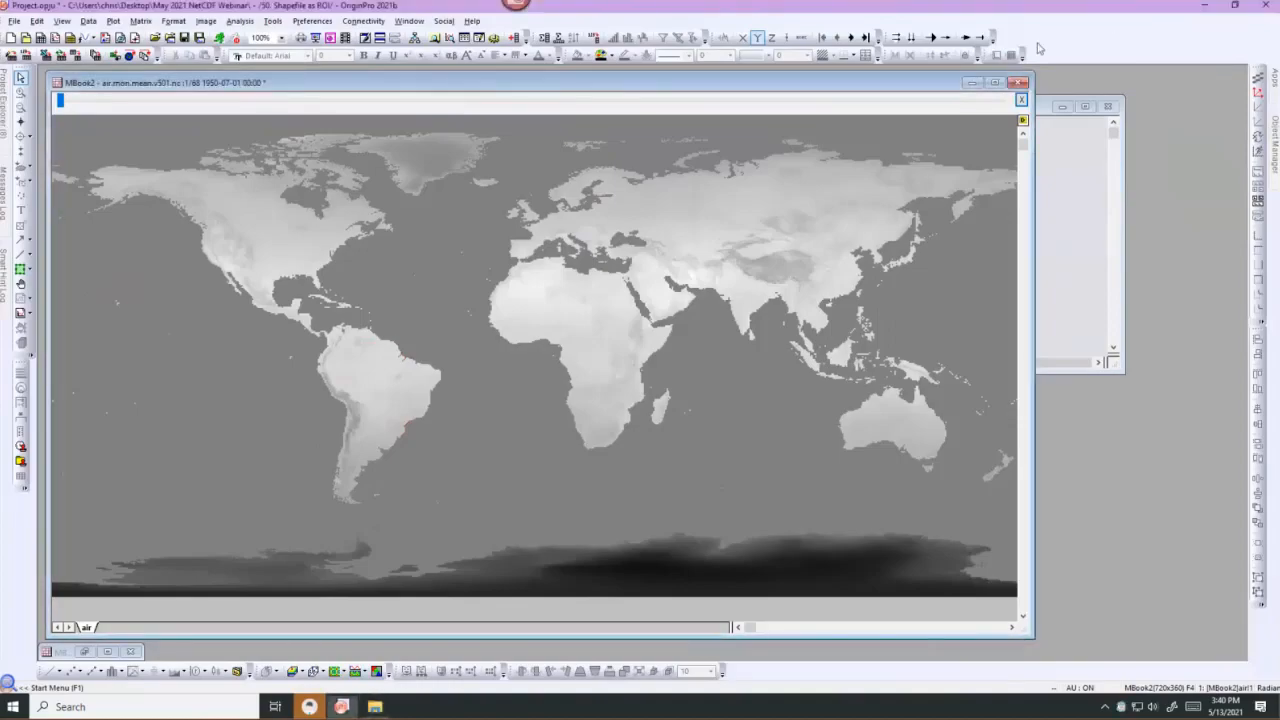
left_click_drag(1040, 48, 1066, 1)
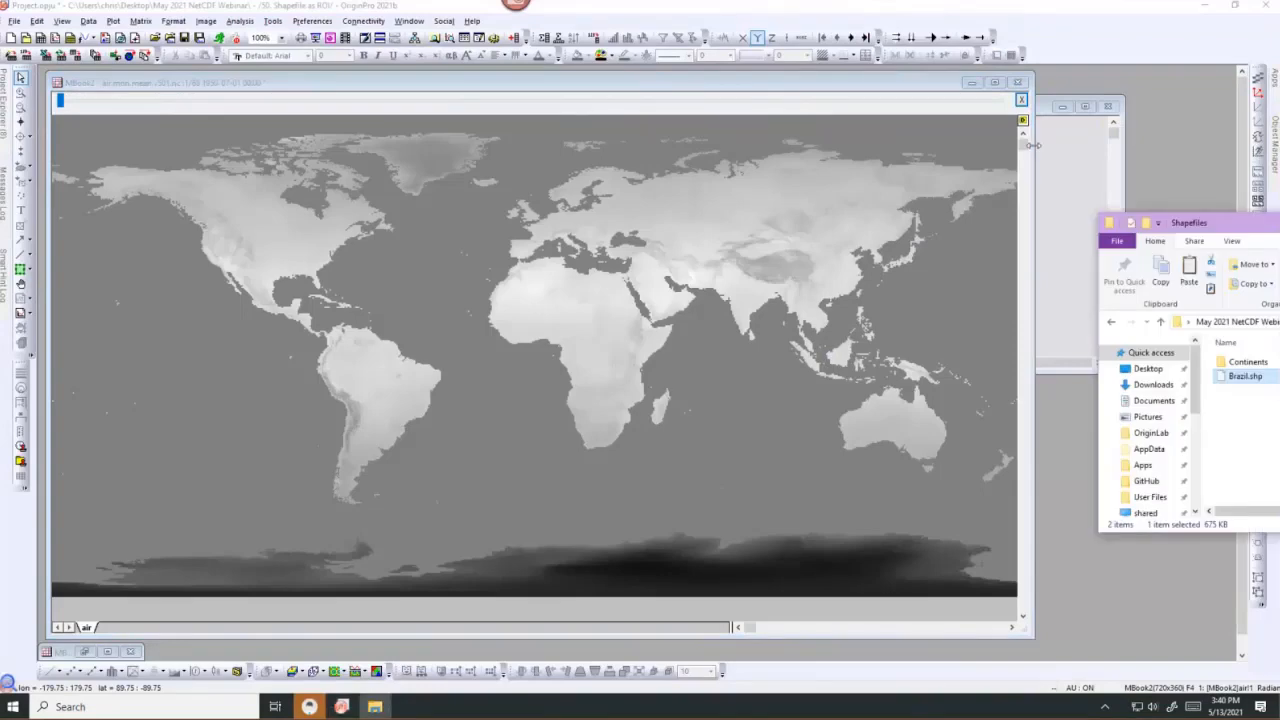
left_click_drag(1034, 350, 781, 350)
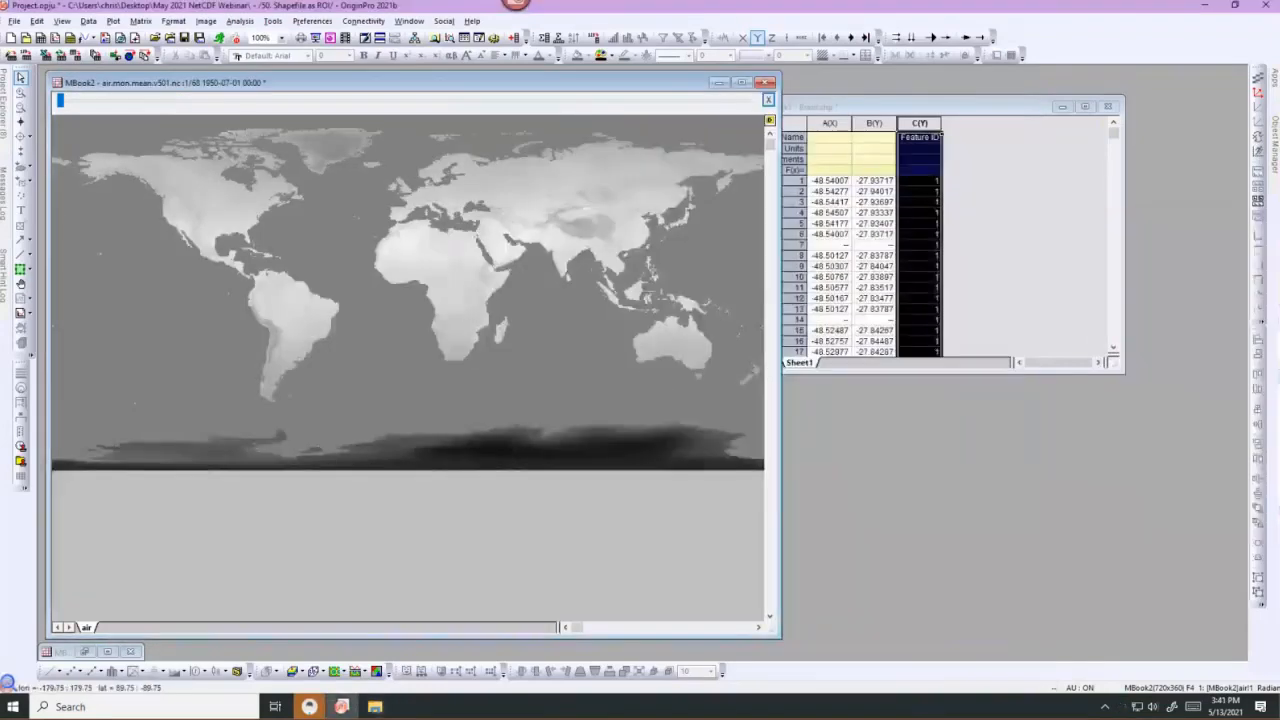
Switch to File Explorer, open the Continents folder, and import continent.shp from it into OriginPro.
key("alt+Tab")
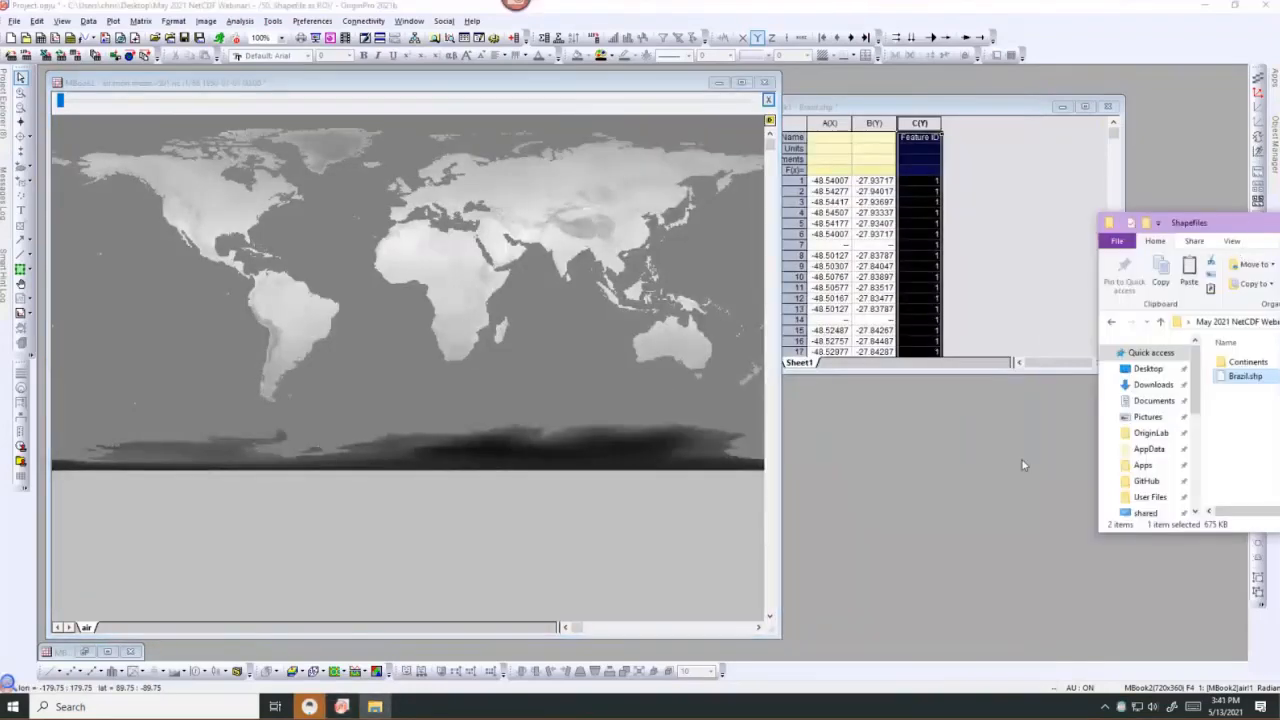
left_click_drag(1225, 223, 1018, 343)
left_click(1033, 487)
double_click(1035, 483)
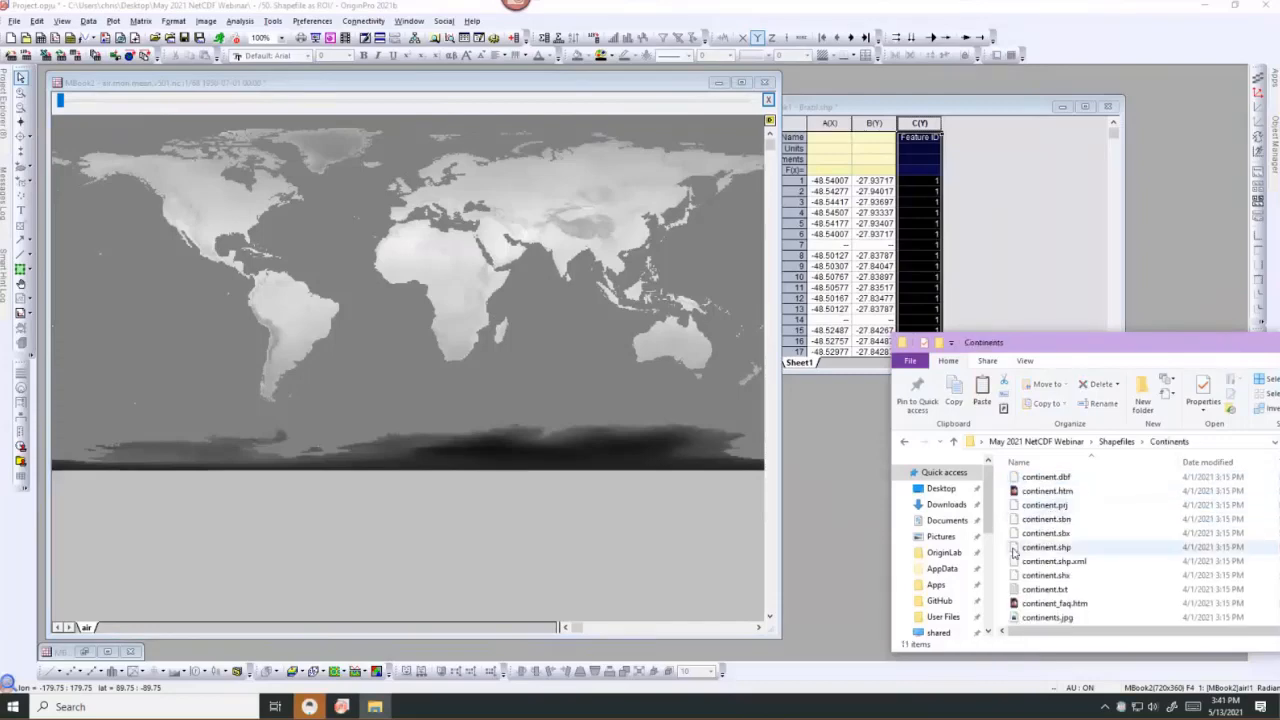
left_click_drag(1030, 547, 1182, 281)
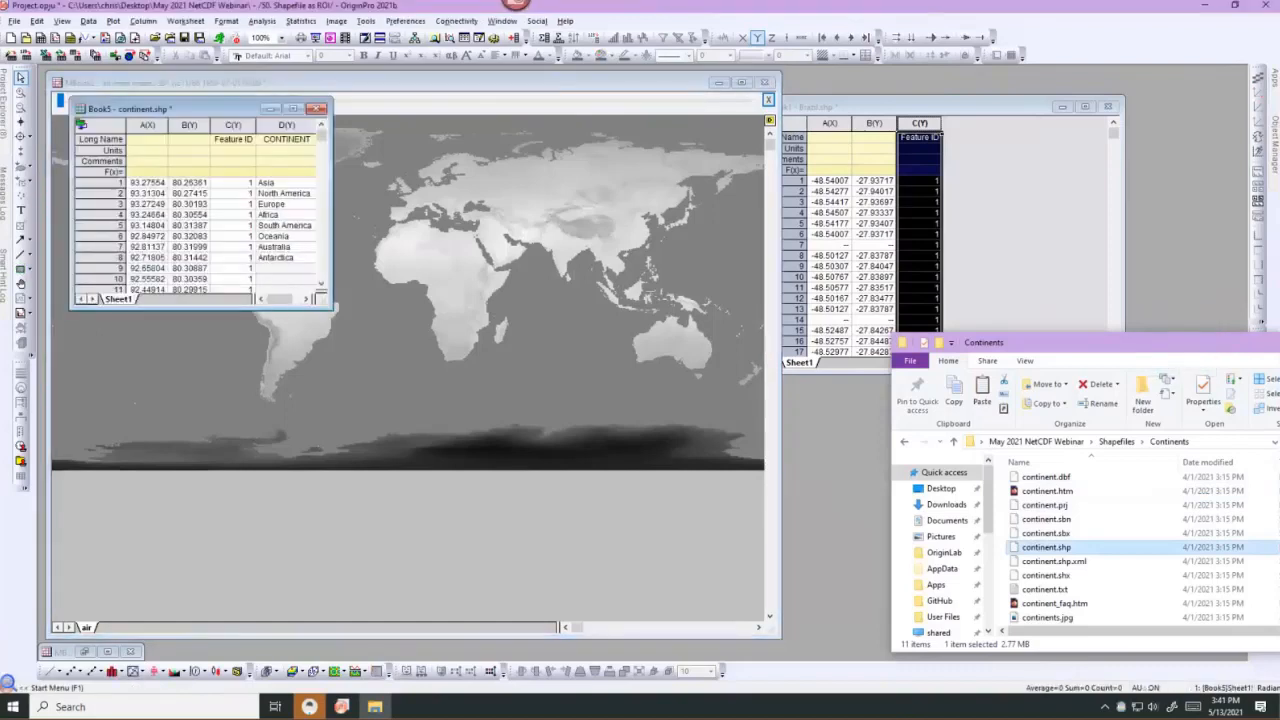
Maximize the OriginPro window and move the continent.shp workbook below the Brazil.shp worksheet.
left_click(990, 30)
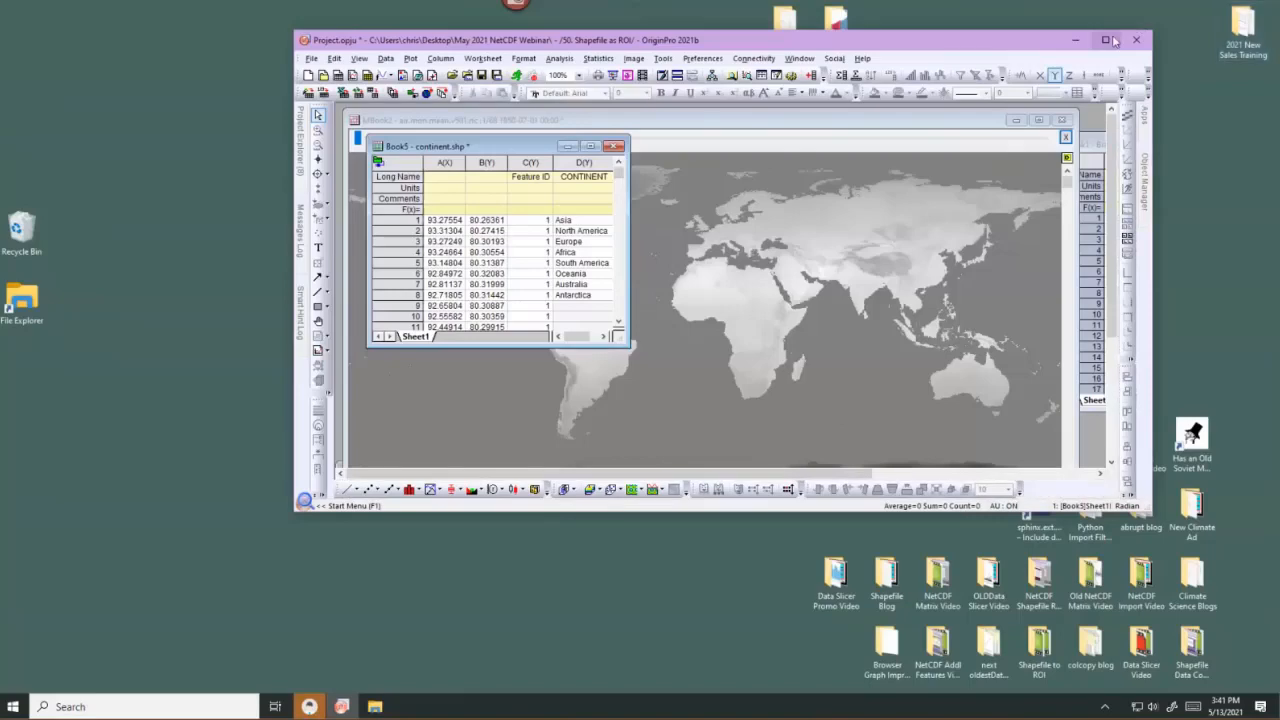
left_click(1107, 40)
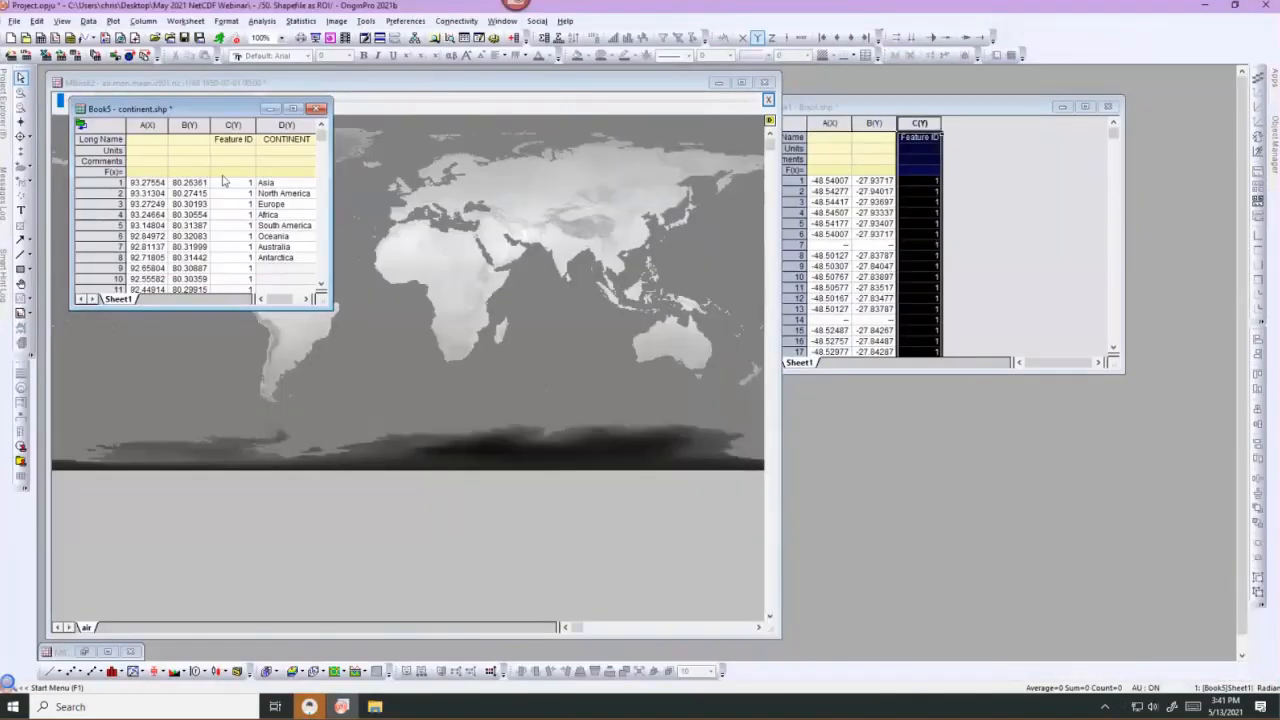
left_click_drag(205, 108, 988, 421)
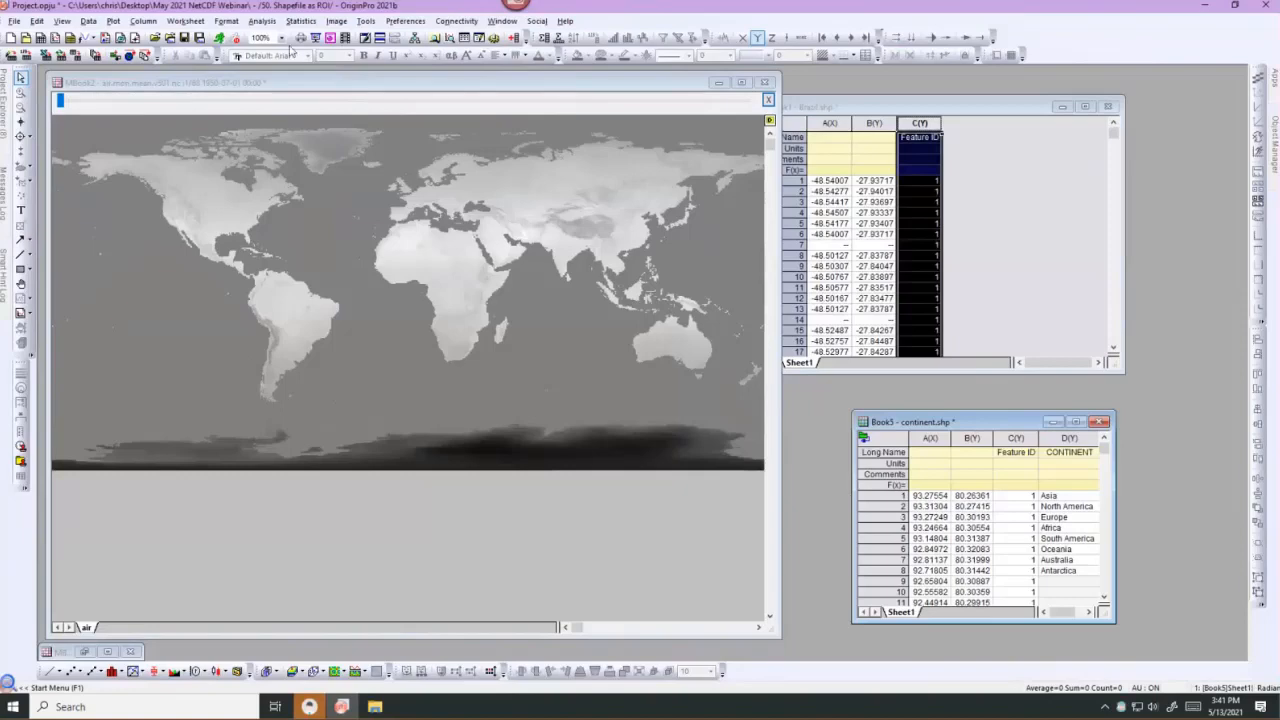
Start creating ROIs from XY data on the air matrix, with columns A and B of the continent.shp sheet as ROI coordinates.
left_click(309, 84)
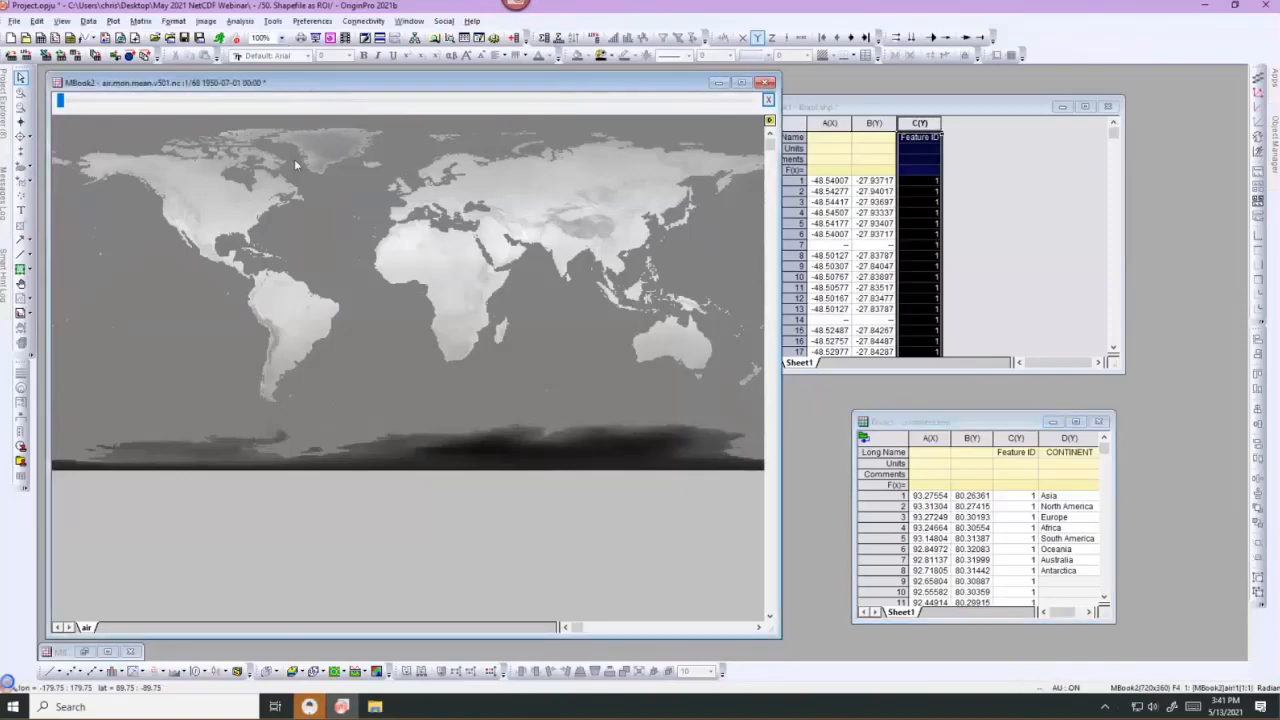
right_click(325, 212)
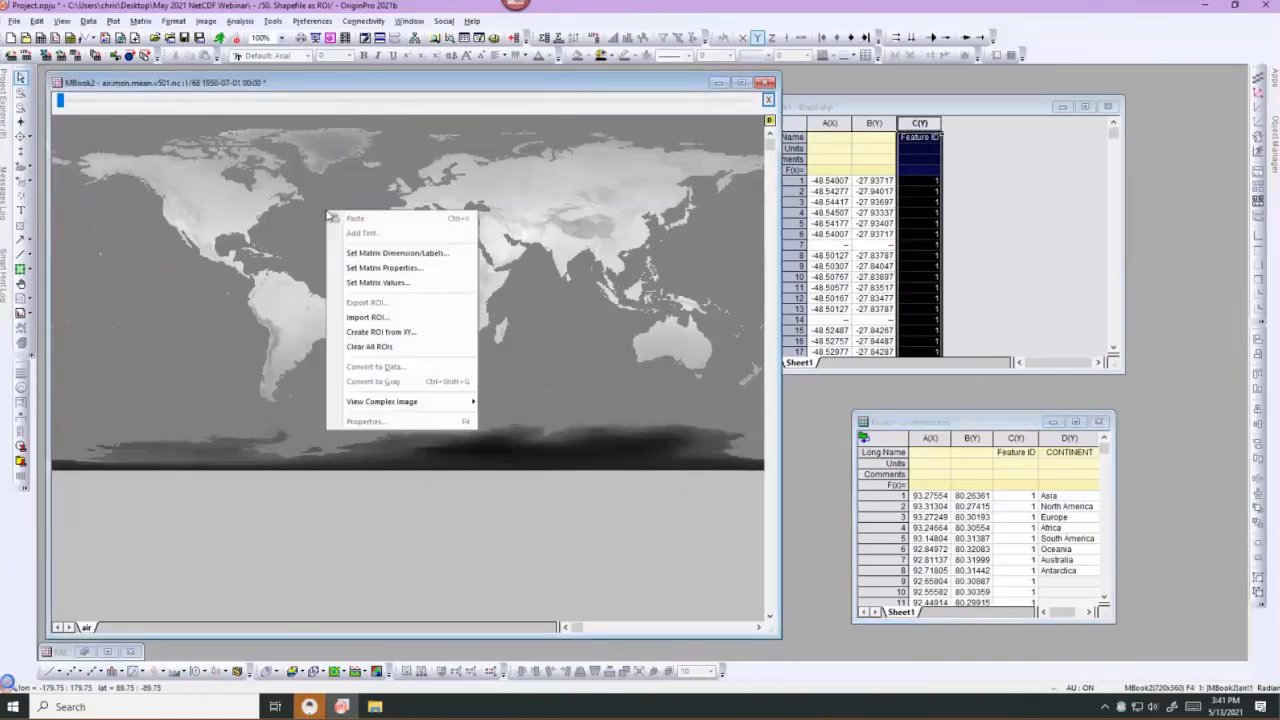
left_click(346, 331)
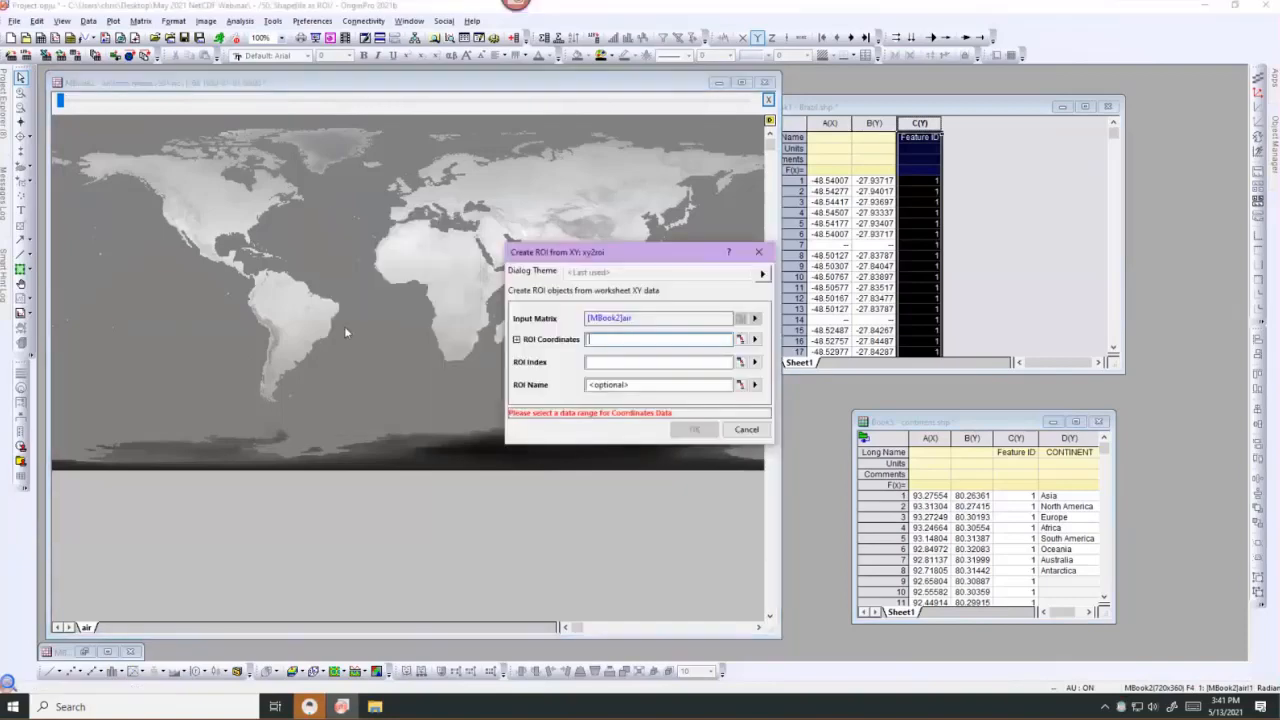
left_click(740, 339)
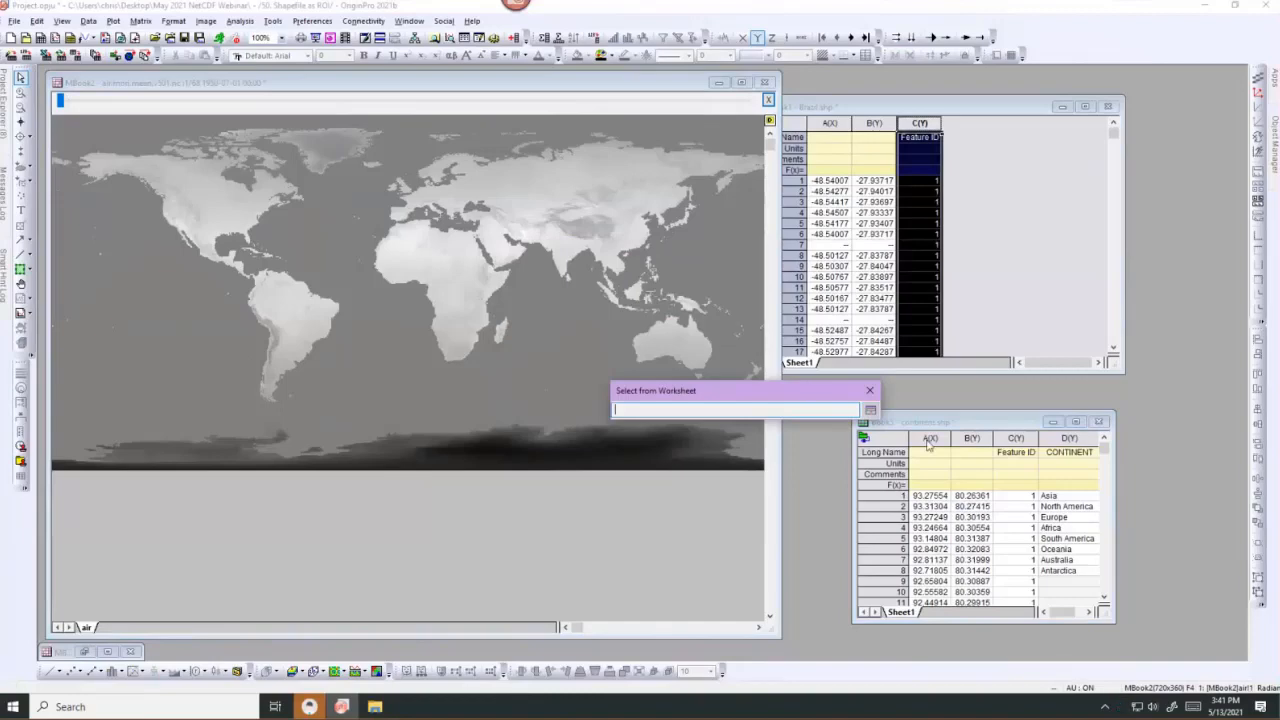
left_click_drag(928, 445, 970, 443)
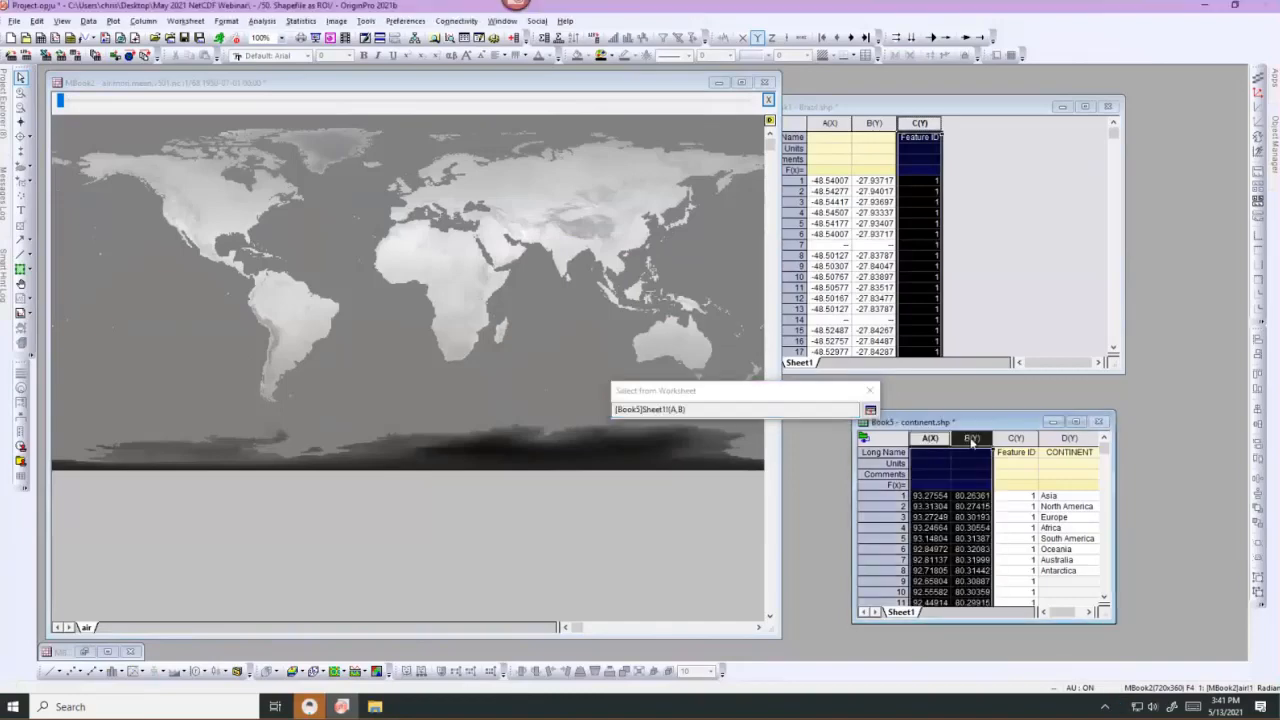
left_click(870, 410)
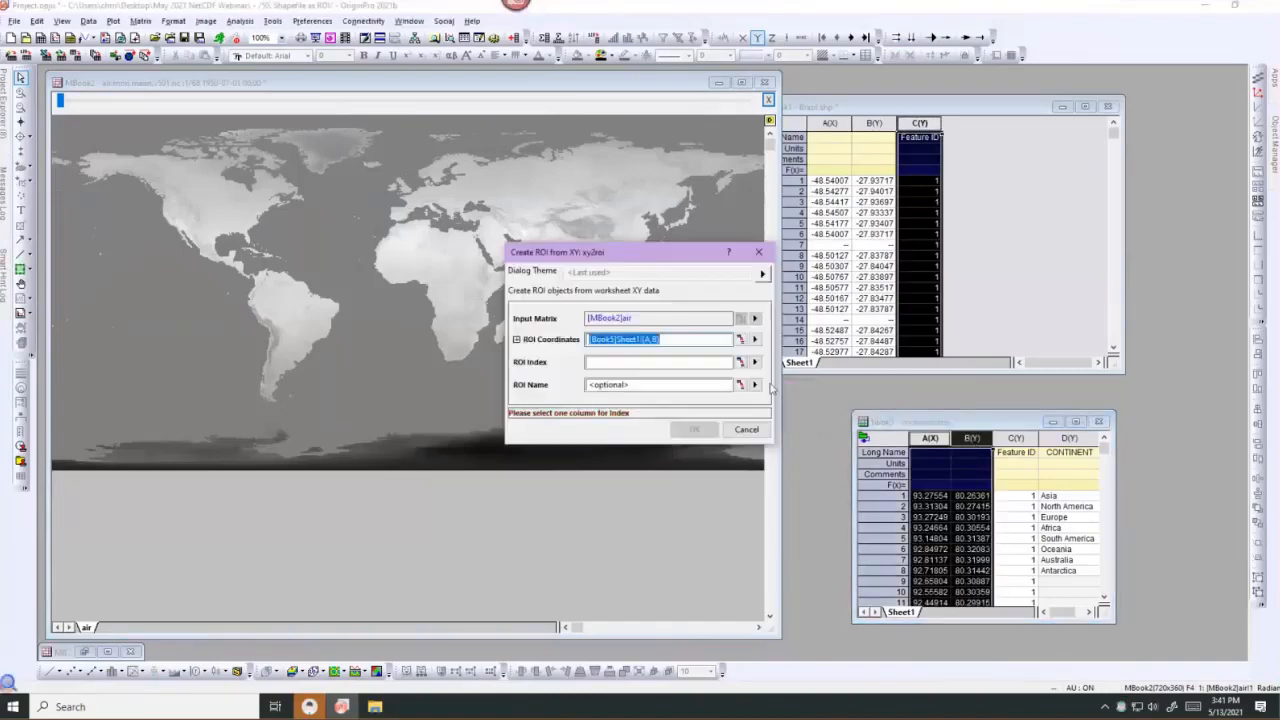
Use Feature ID column C as the ROI index and CONTINENT column D as the ROI name, and create the continent ROIs.
left_click(741, 363)
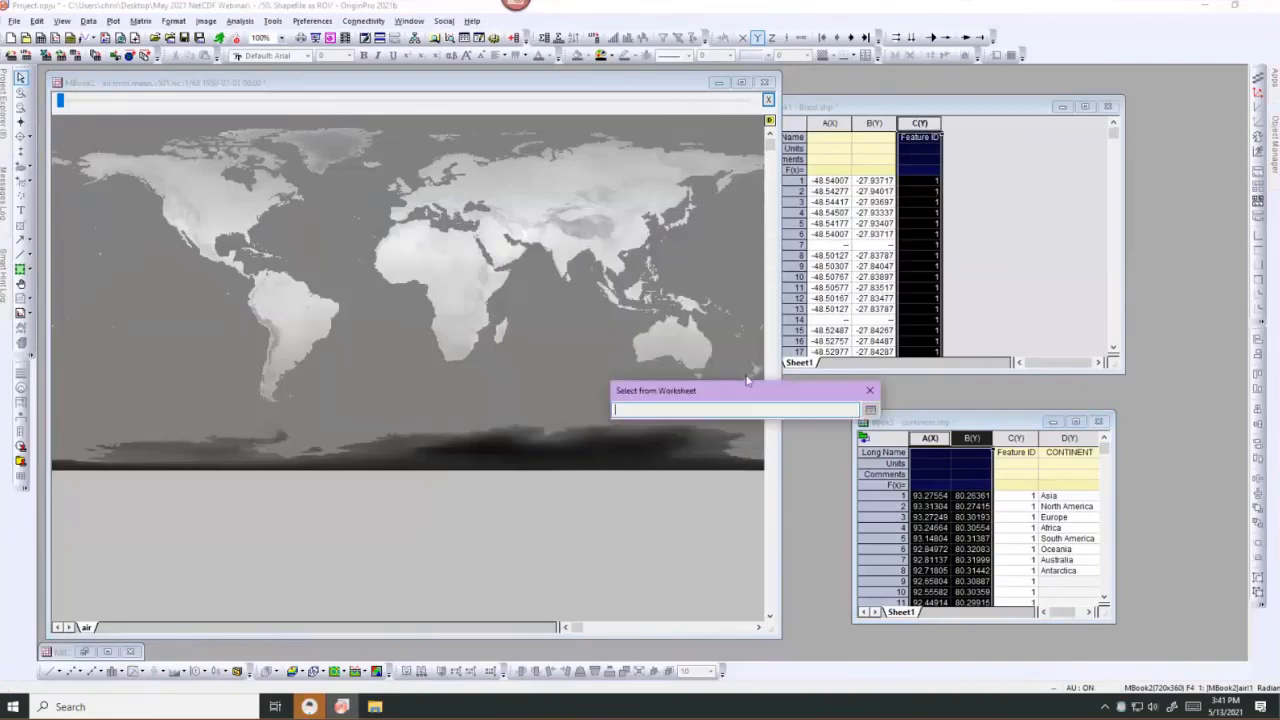
left_click(1015, 438)
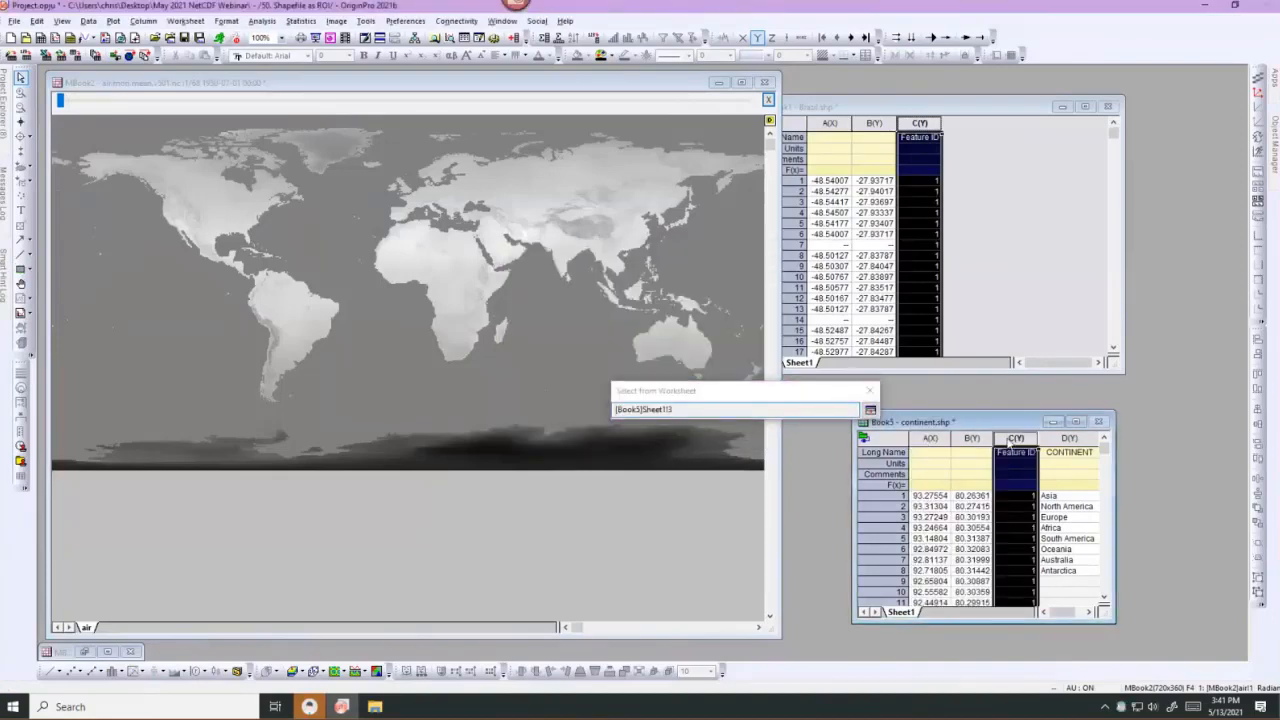
left_click(871, 410)
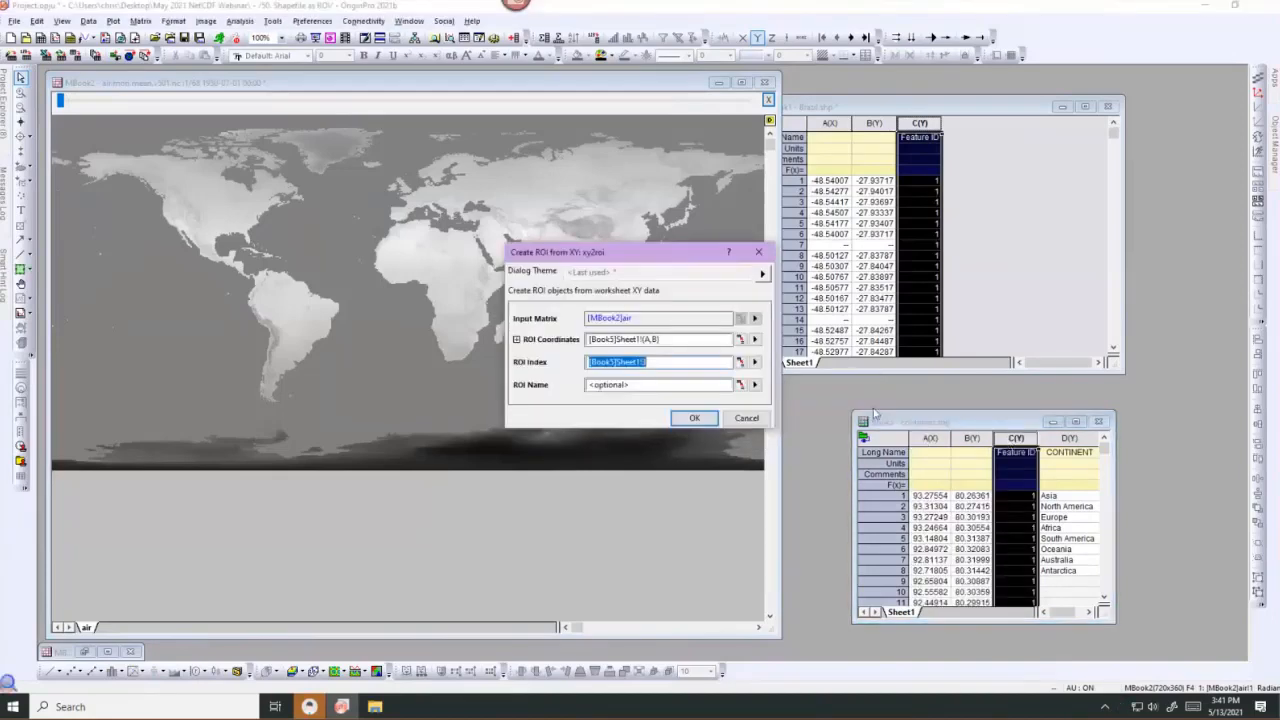
left_click(740, 386)
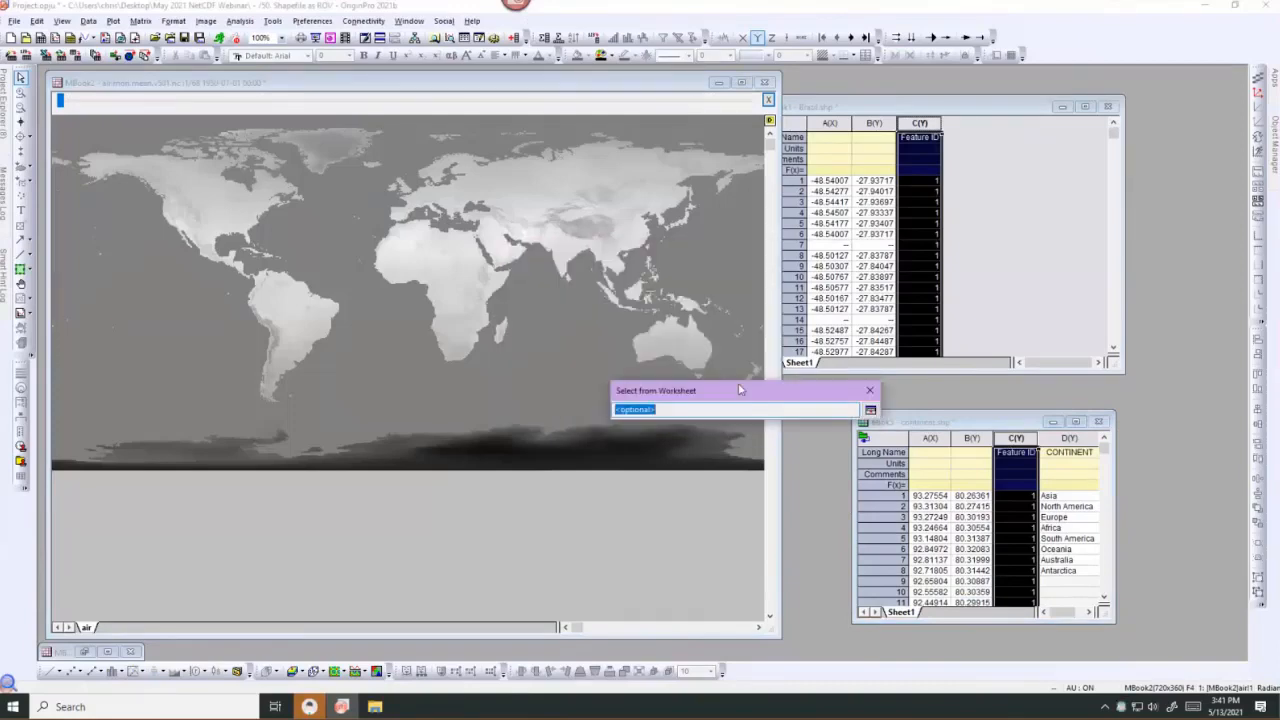
left_click(1065, 440)
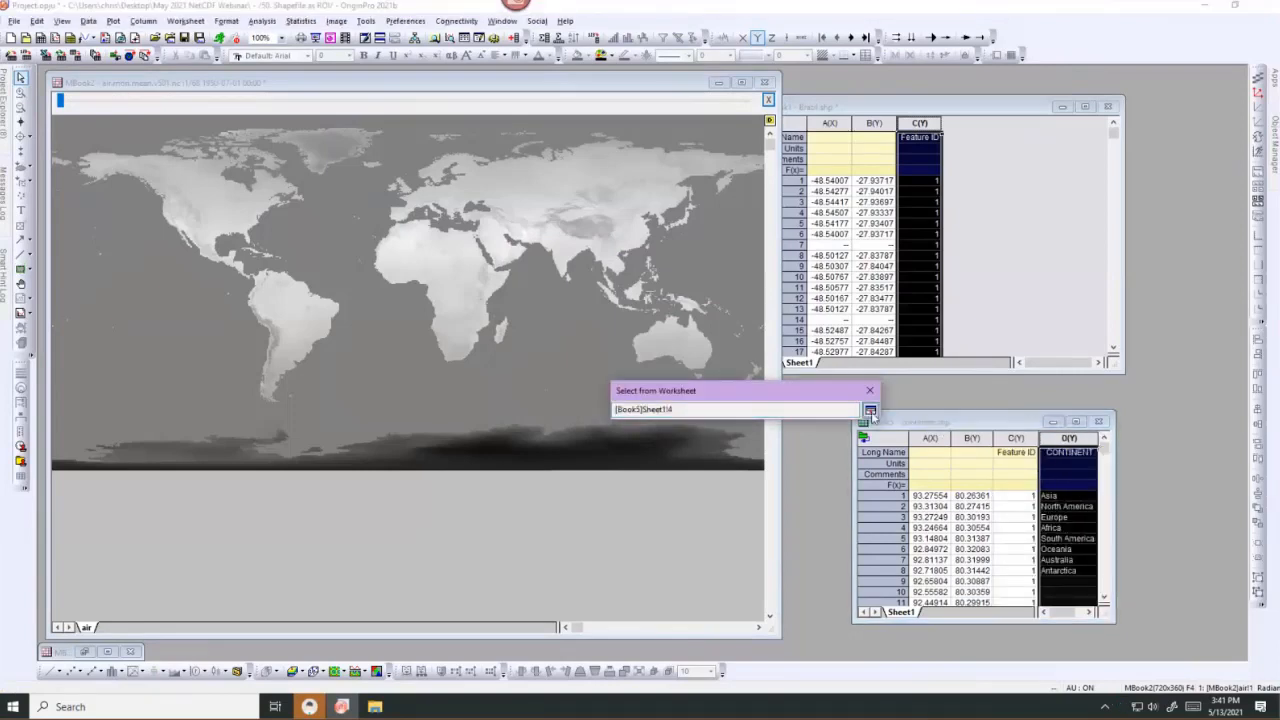
left_click(870, 412)
left_click(700, 424)
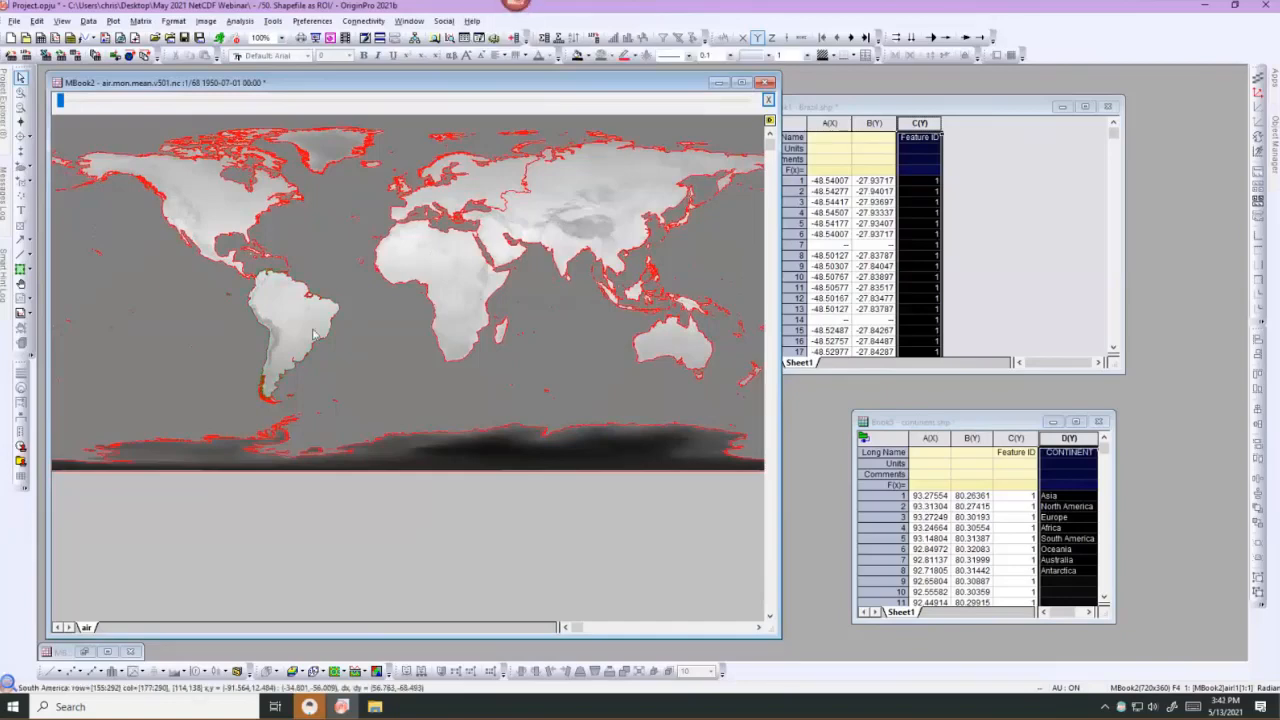
left_click(304, 331)
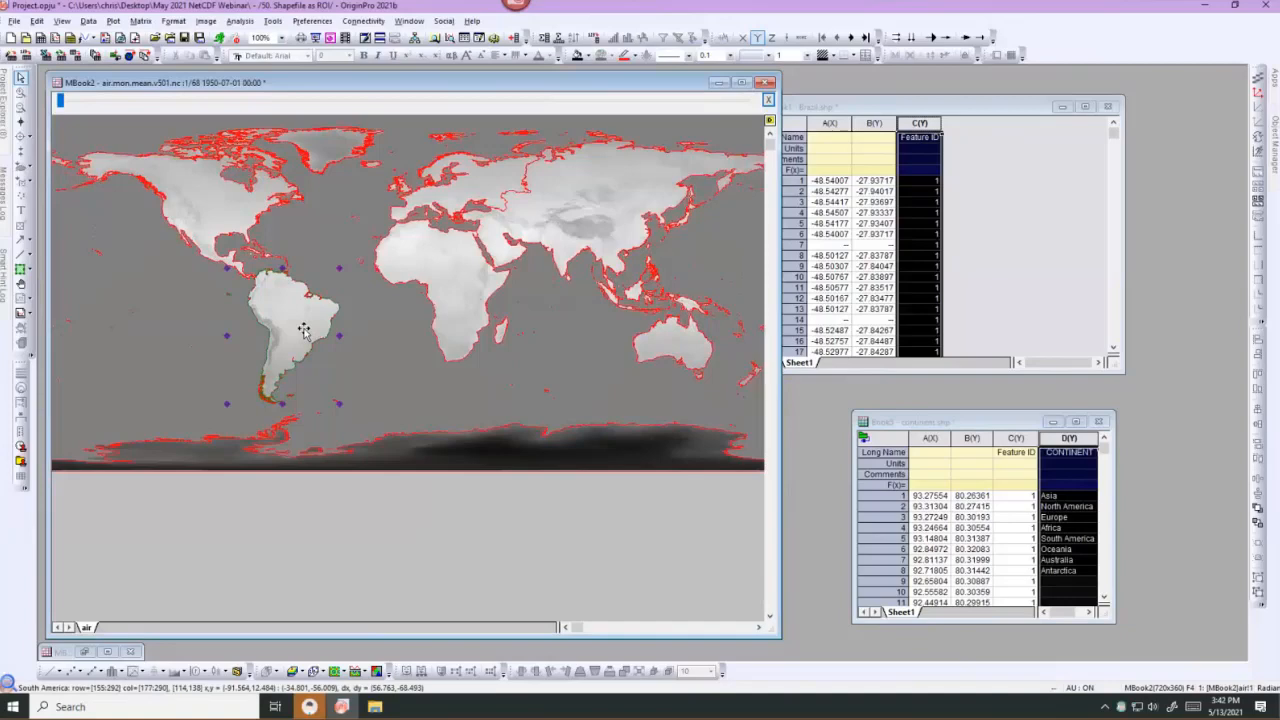
right_click(304, 331)
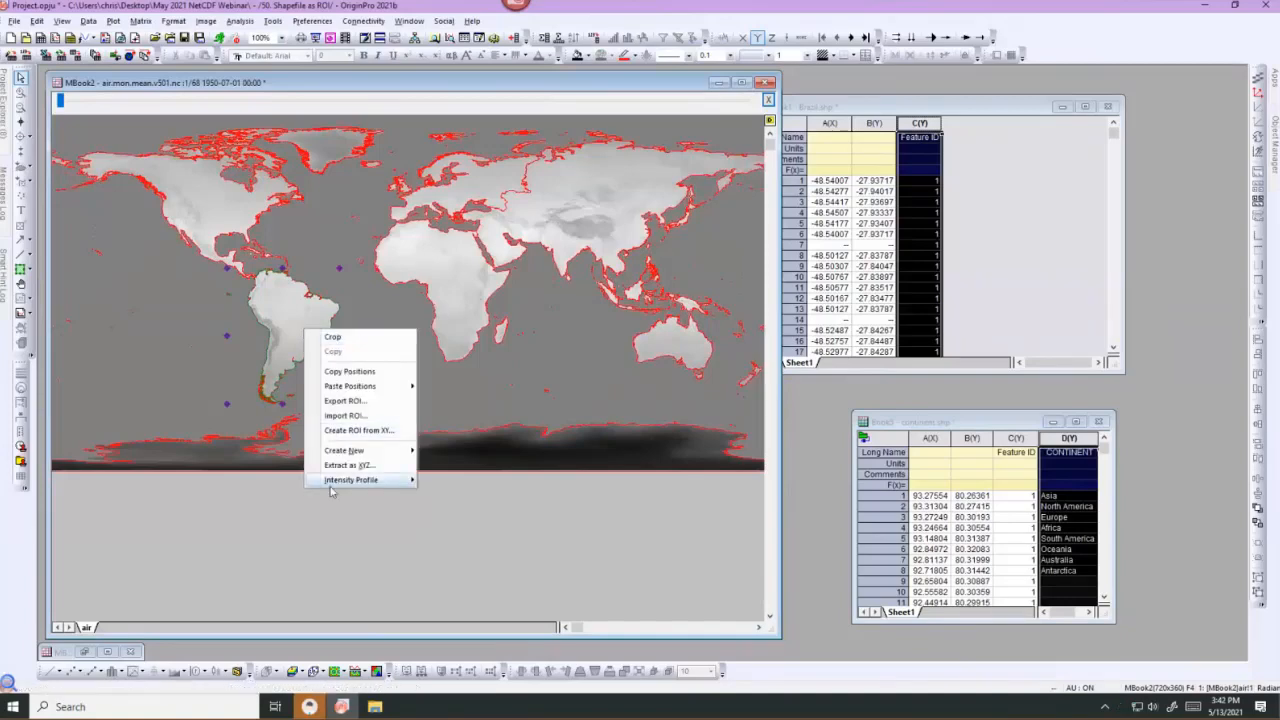
mouse_move(333, 451)
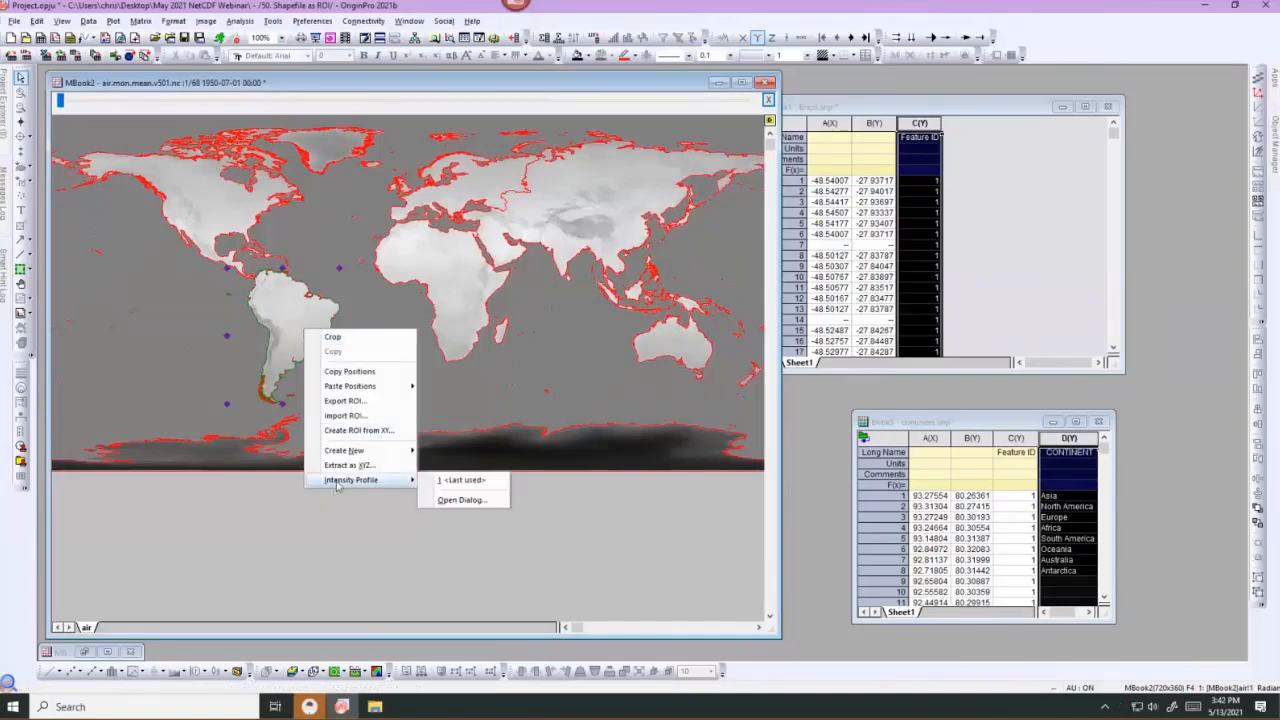
left_click(330, 230)
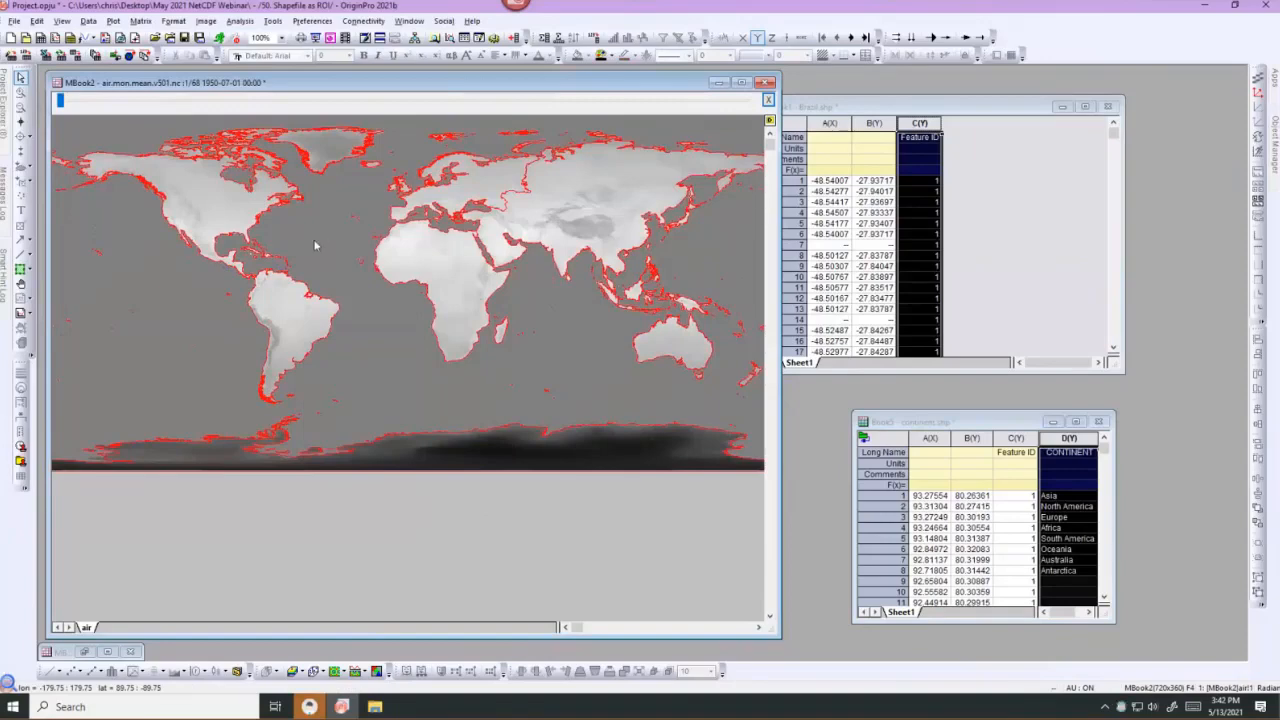
Create an intensity profile from the Africa ROI, covering all ROIs on the air matrix, with Mean and SD statistics.
left_click(441, 265)
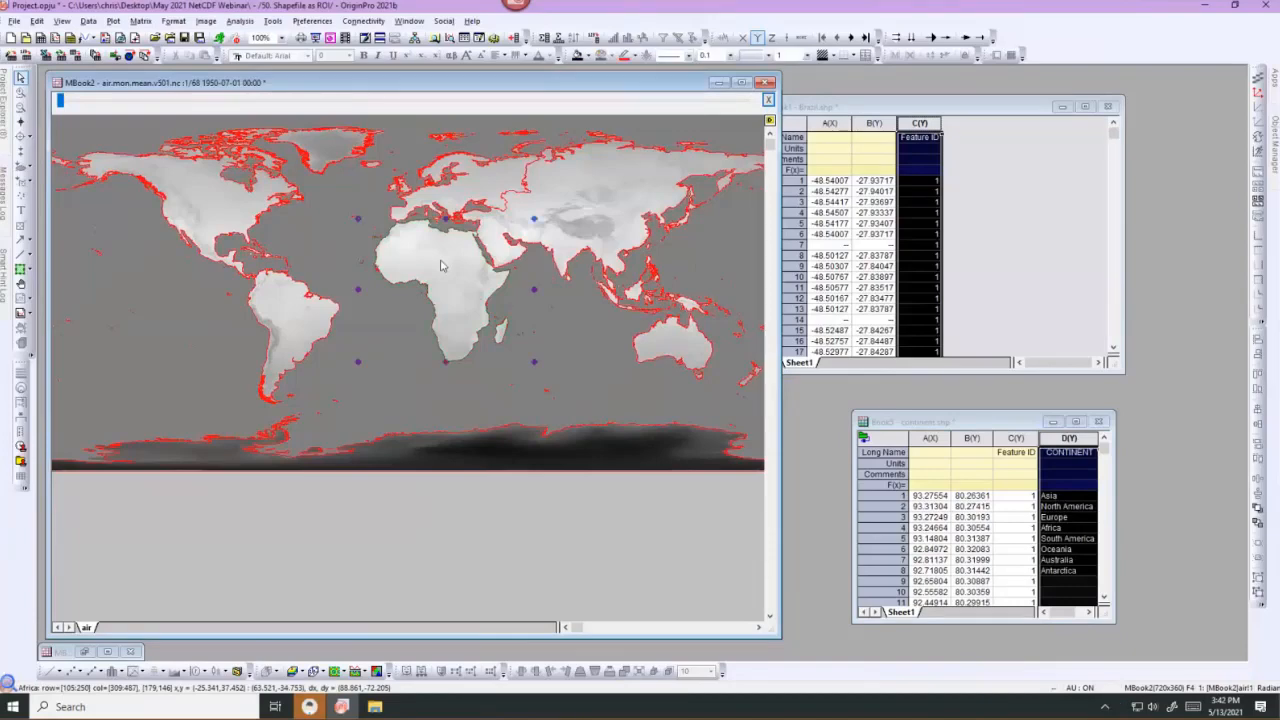
right_click(441, 264)
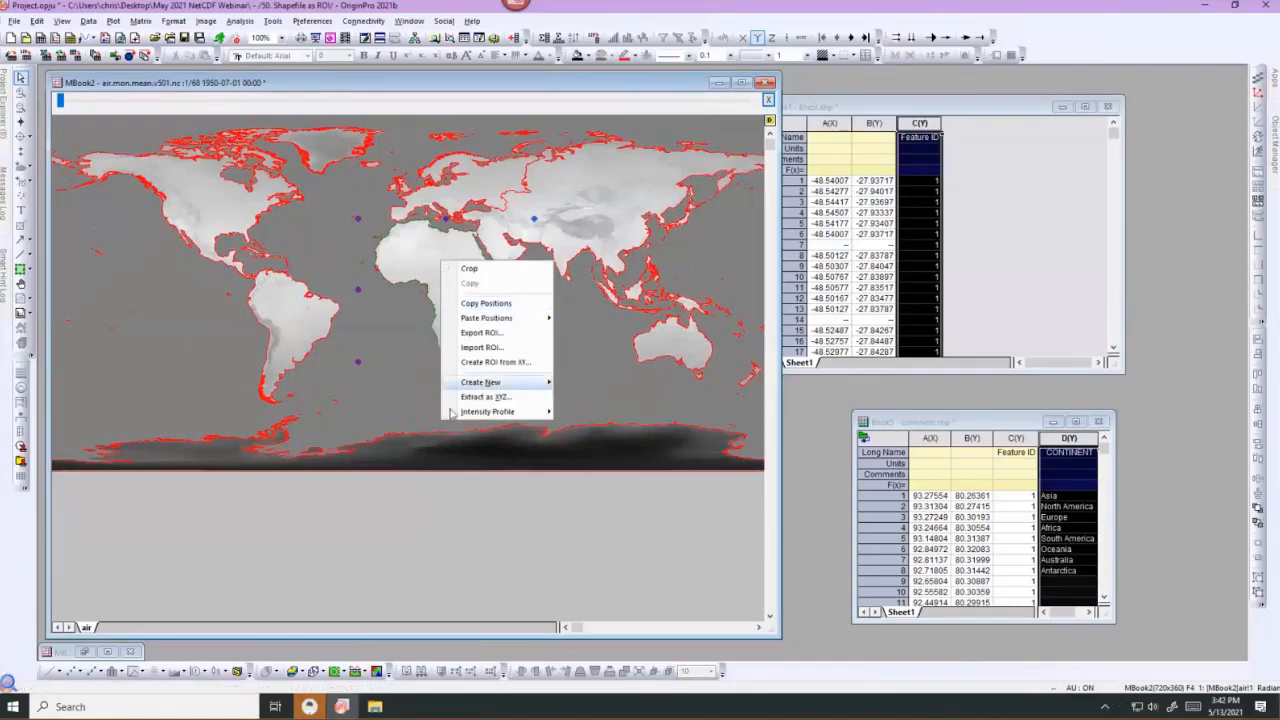
mouse_move(520, 411)
left_click(597, 432)
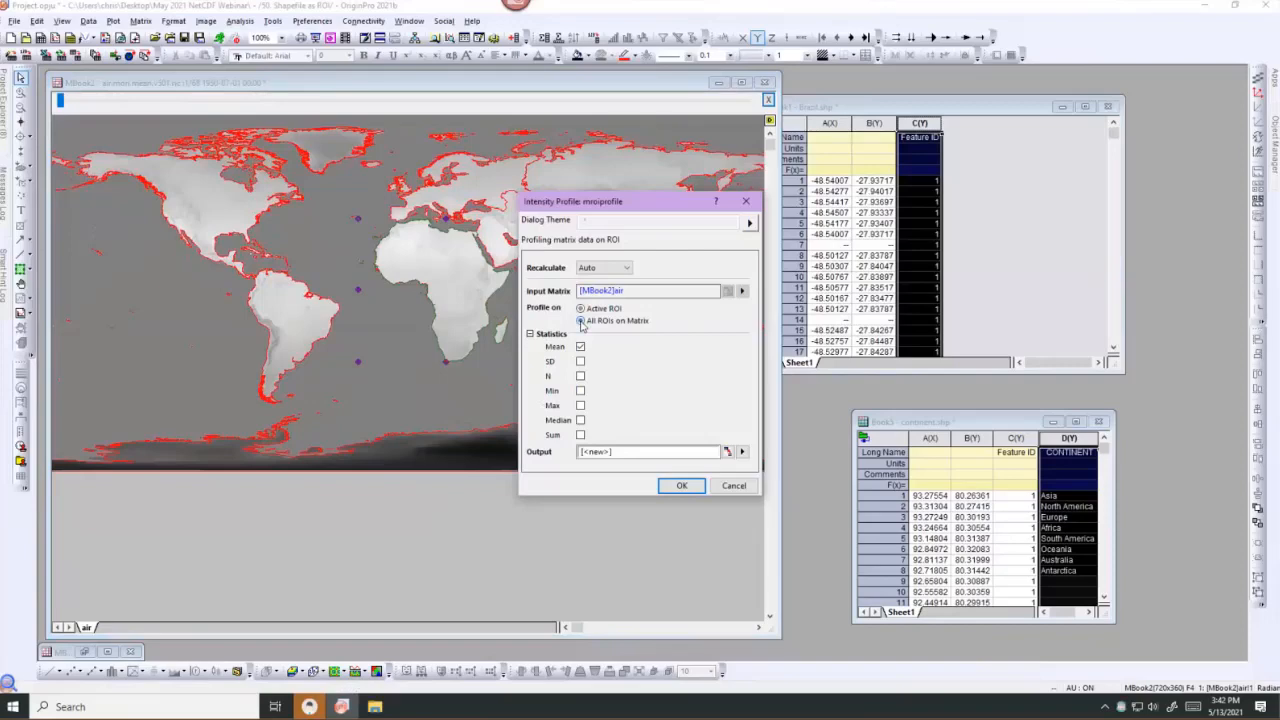
left_click(581, 321)
left_click(581, 362)
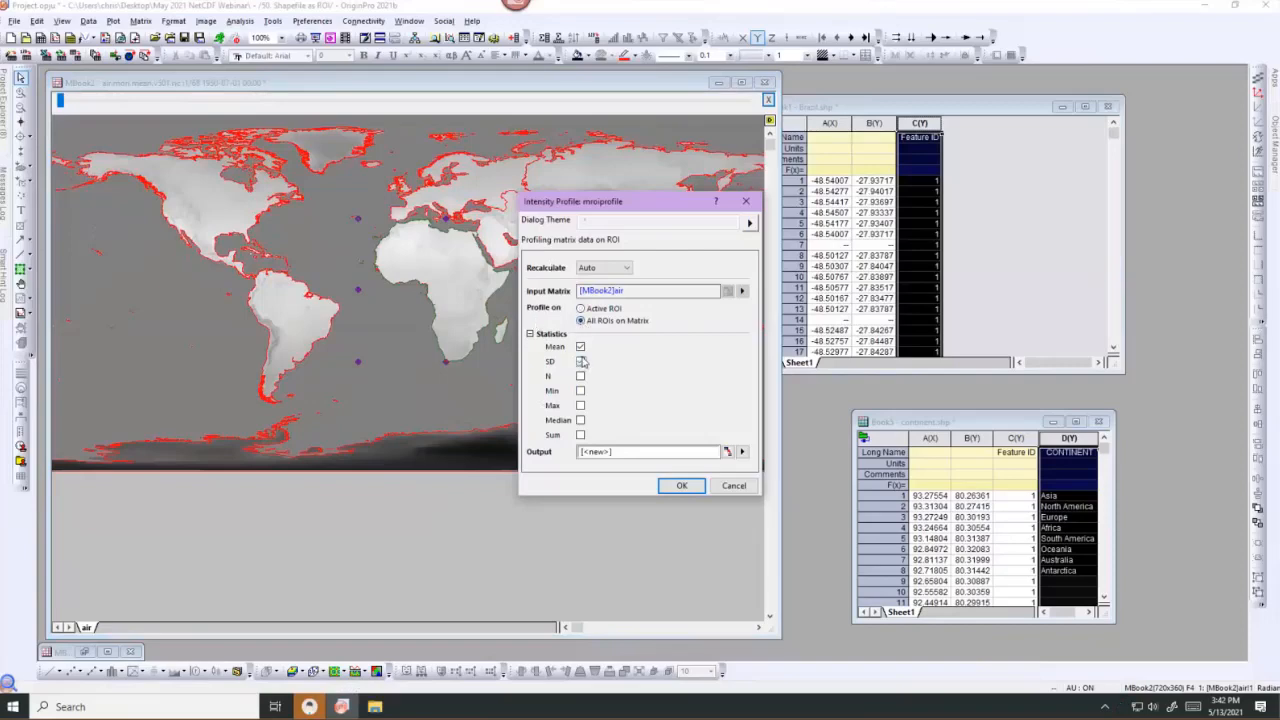
left_click(680, 488)
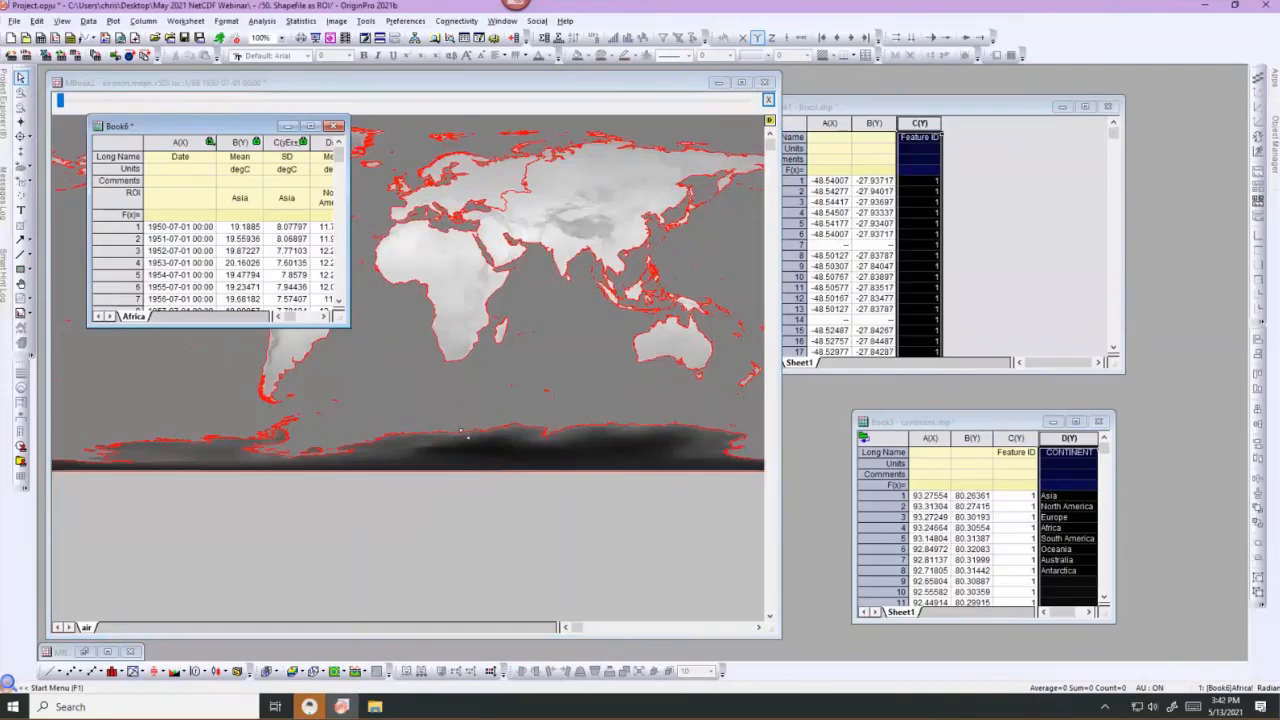
Enlarge the new profile workbook and plot its continent data as a Color Lines browser graph.
left_click_drag(797, 617, 799, 614)
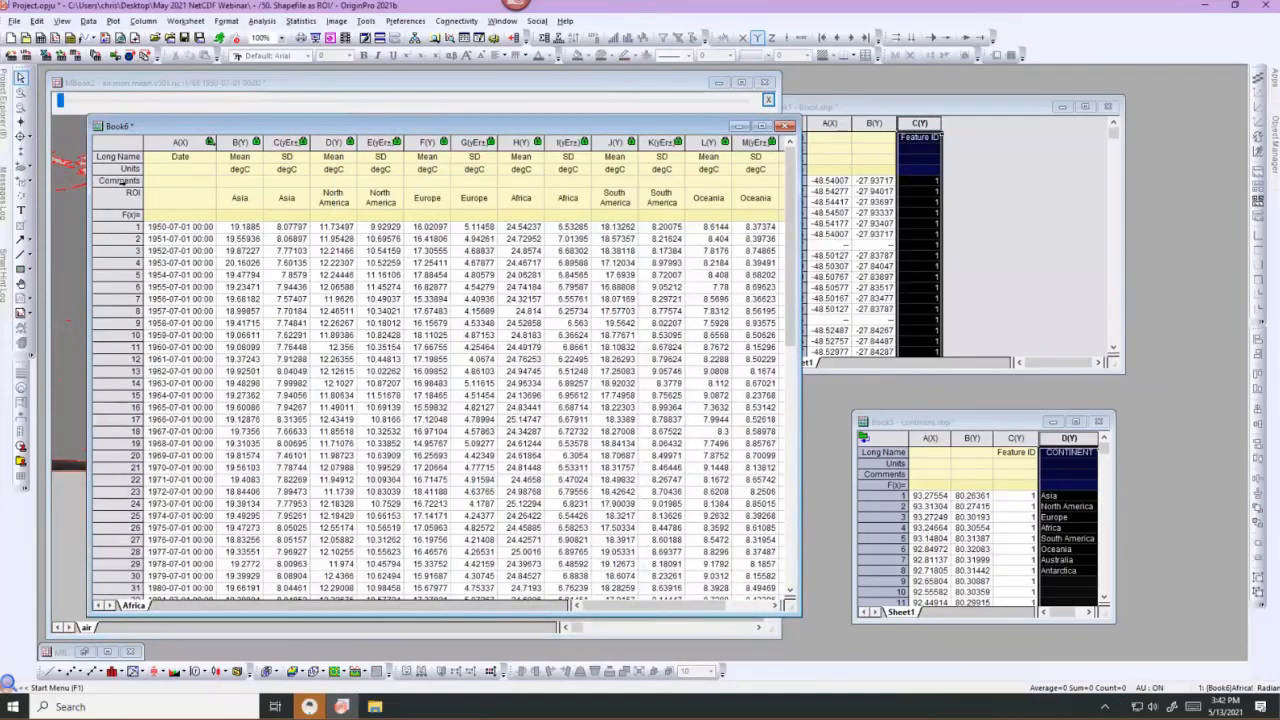
mouse_move(612, 606)
left_mouse_down()
mouse_move(668, 608)
mouse_move(594, 607)
left_mouse_up()
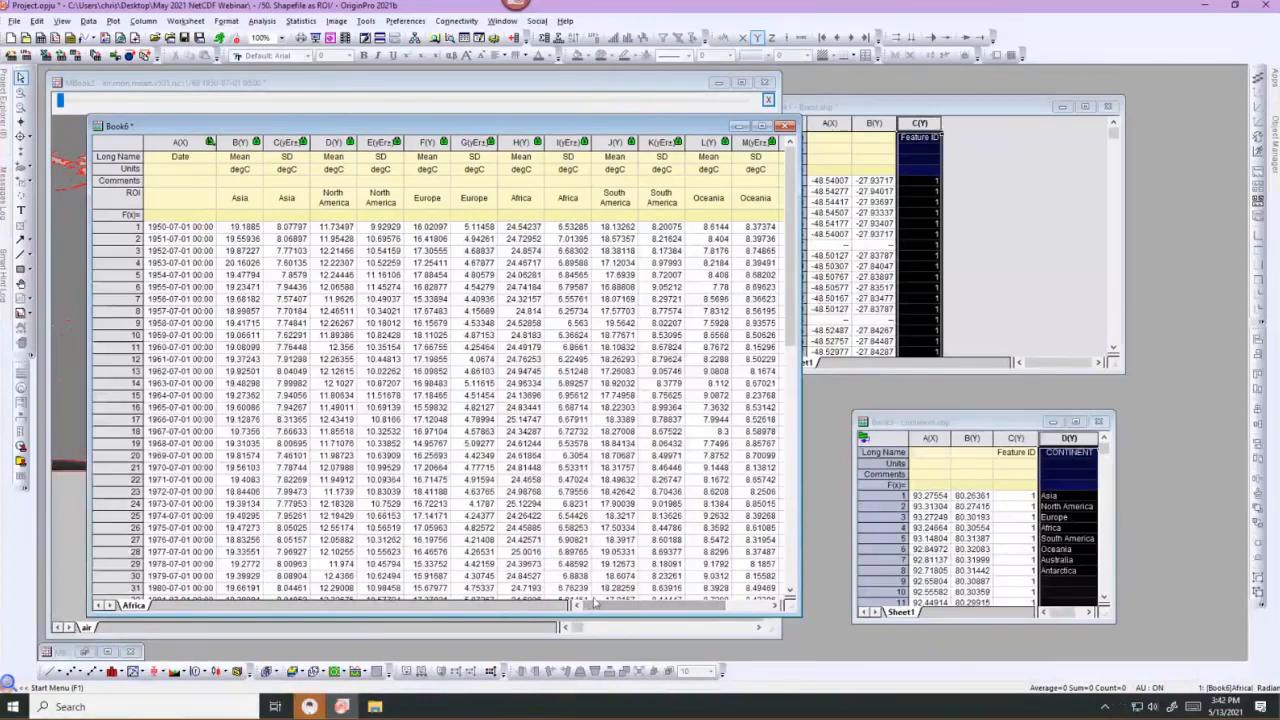
left_click(114, 21)
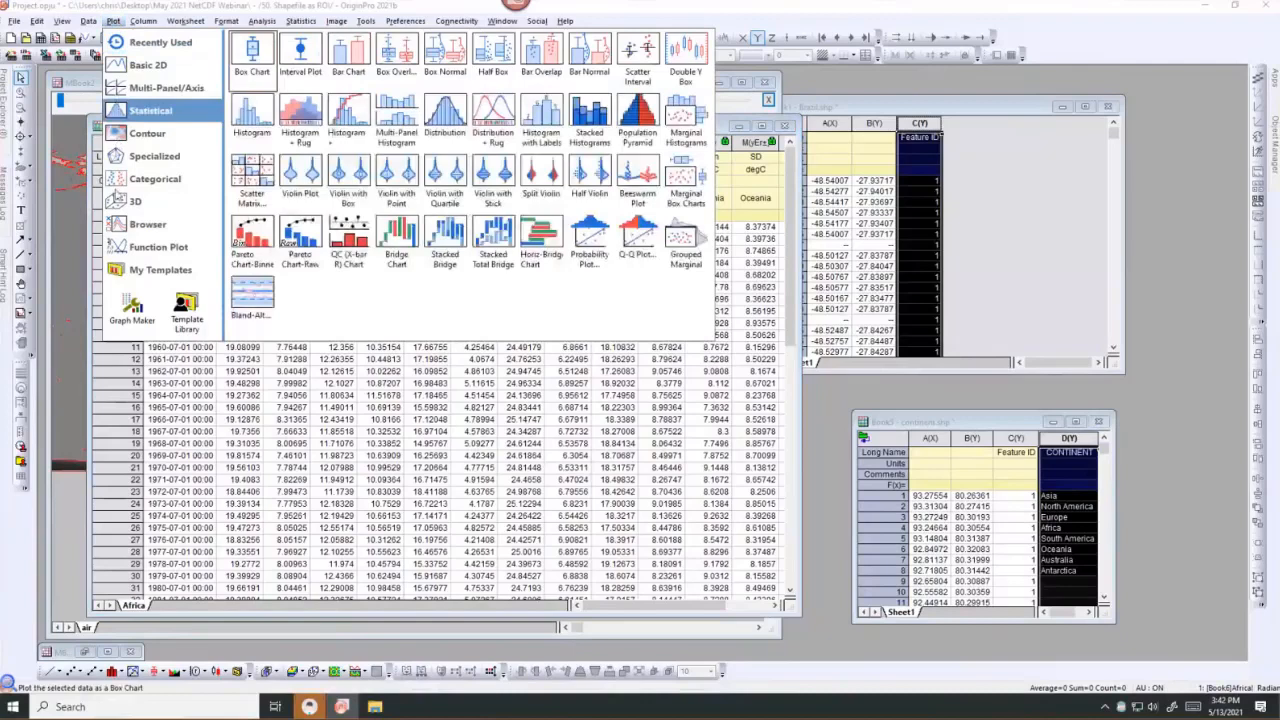
mouse_move(125, 201)
mouse_move(125, 224)
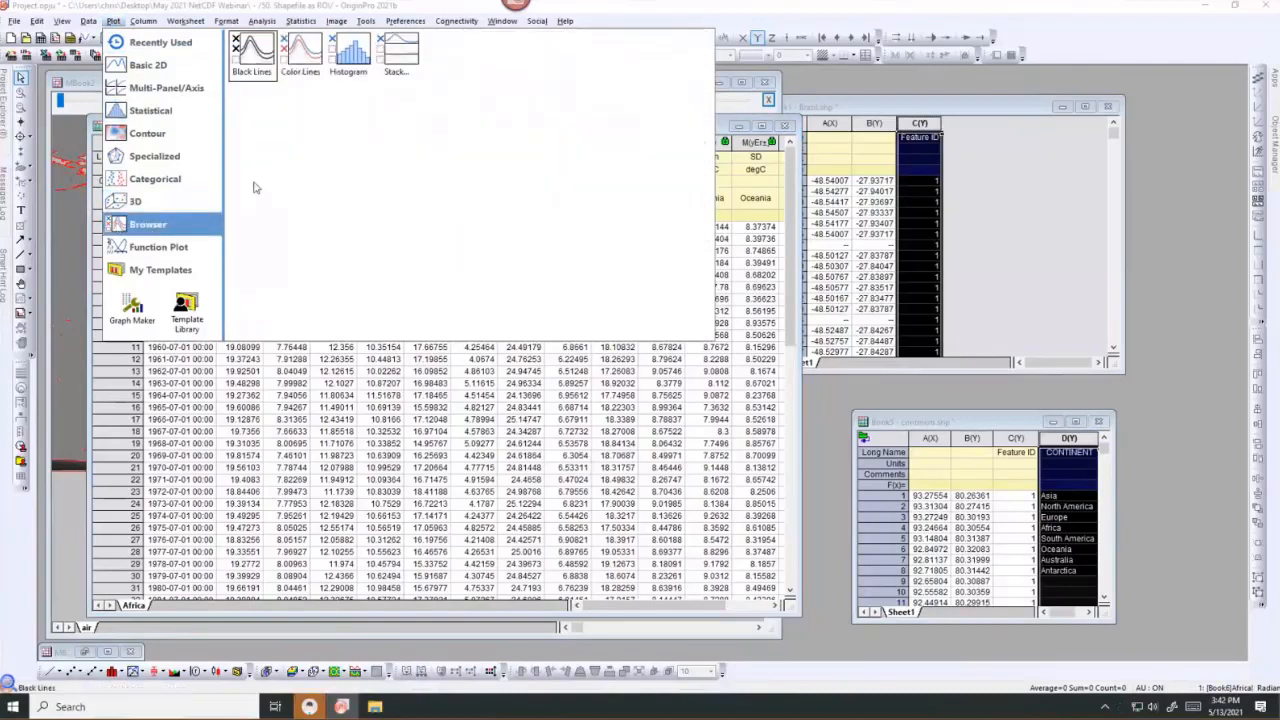
left_click(310, 62)
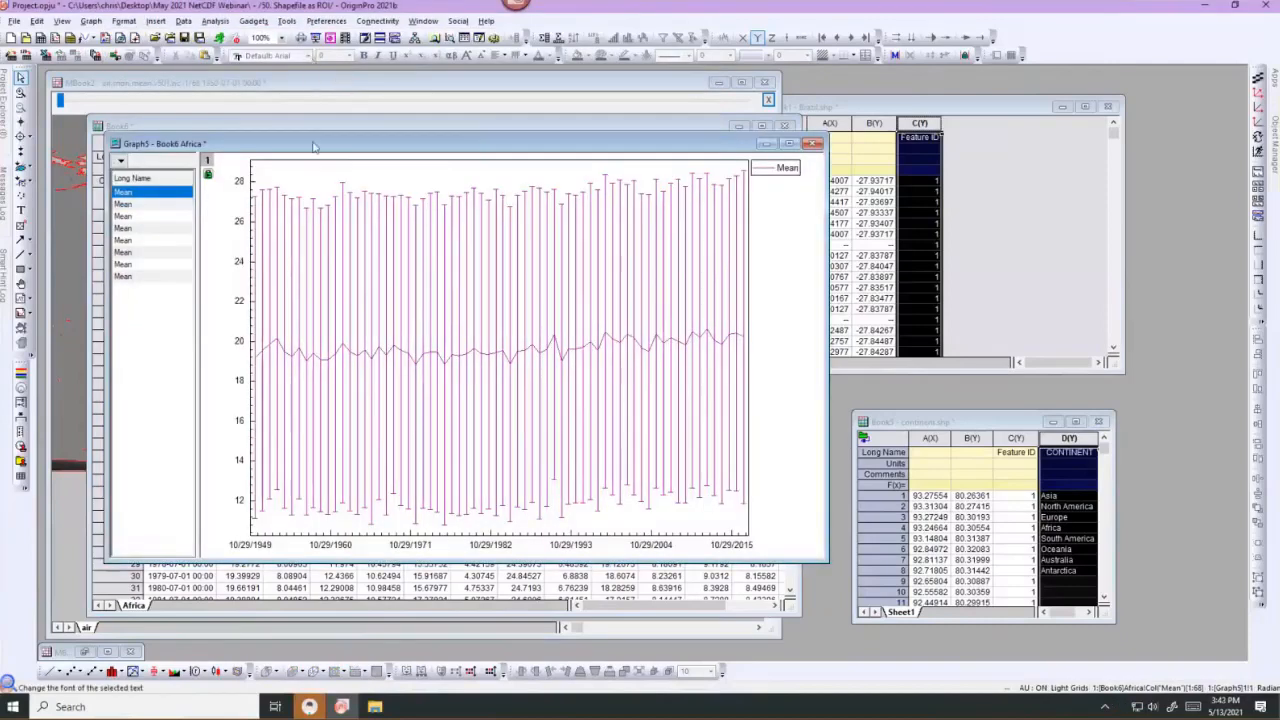
Show the SD error bars in the browser graph as a filled area around the mean line.
left_click(402, 217)
left_click(433, 189)
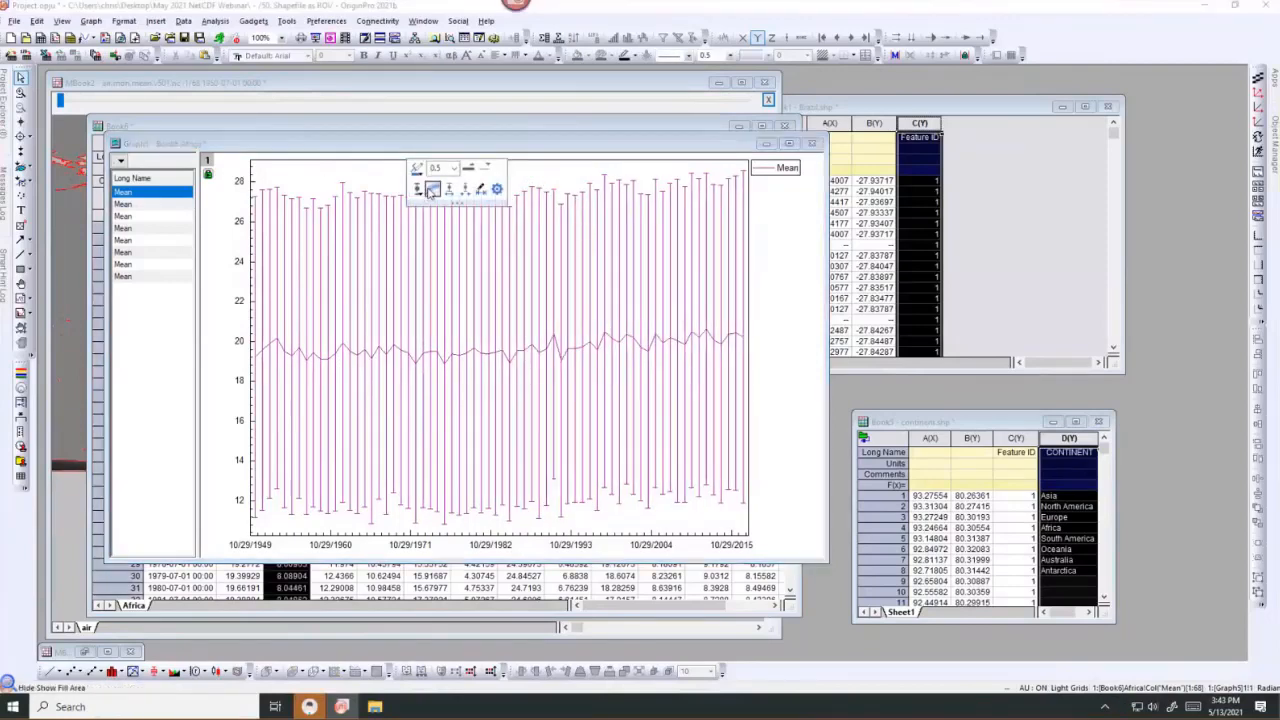
left_click(392, 352)
left_click(392, 352)
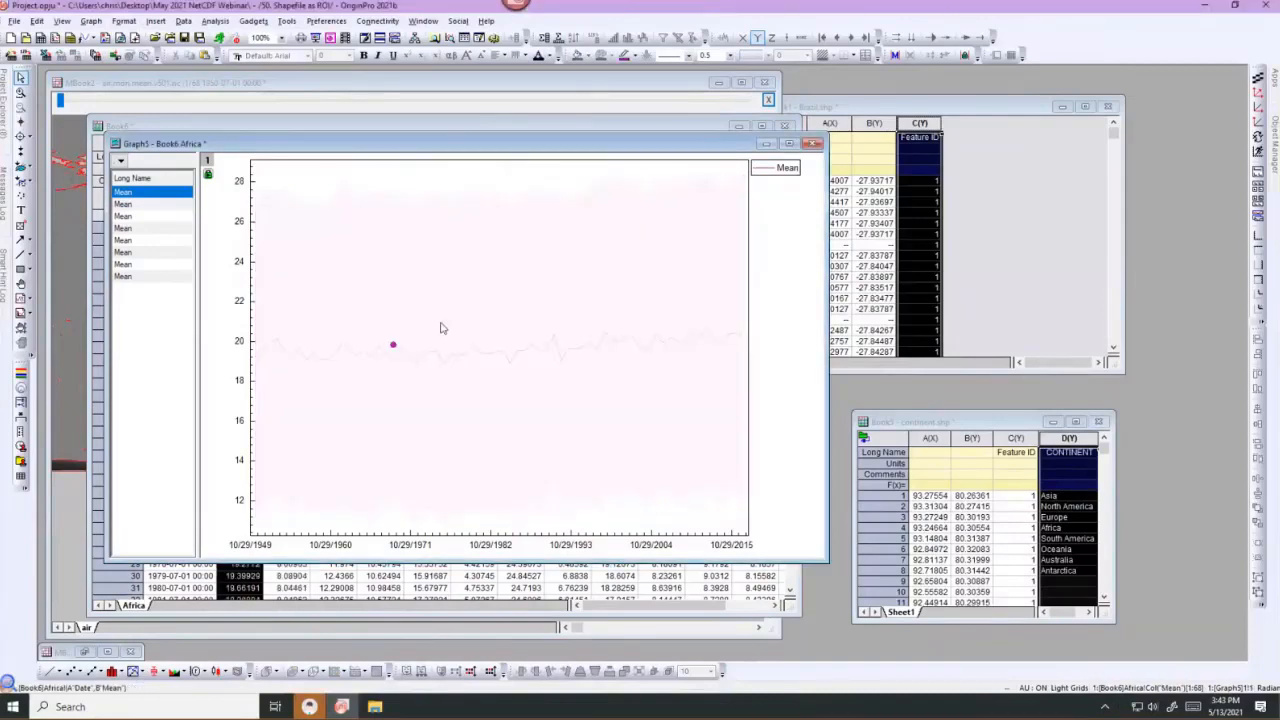
Increase the mean line's thickness to 3.5 in the browser graph.
left_click(405, 351)
left_click(401, 350)
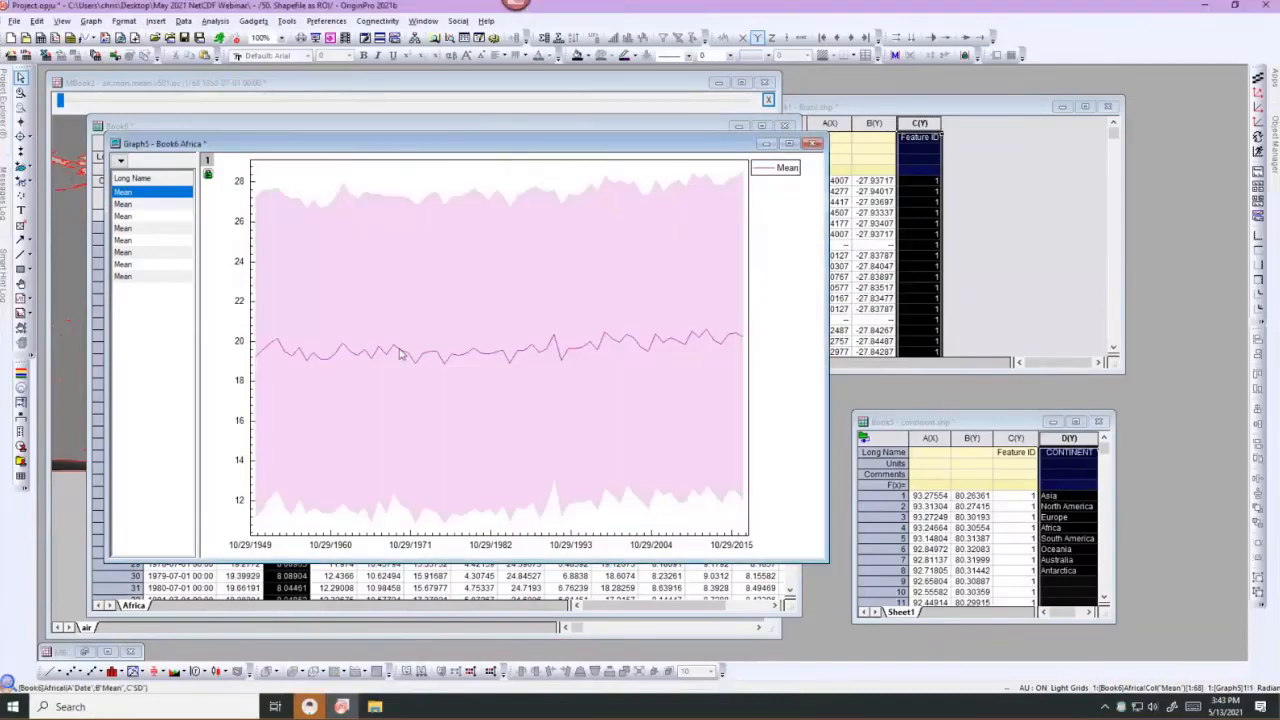
left_click(401, 350)
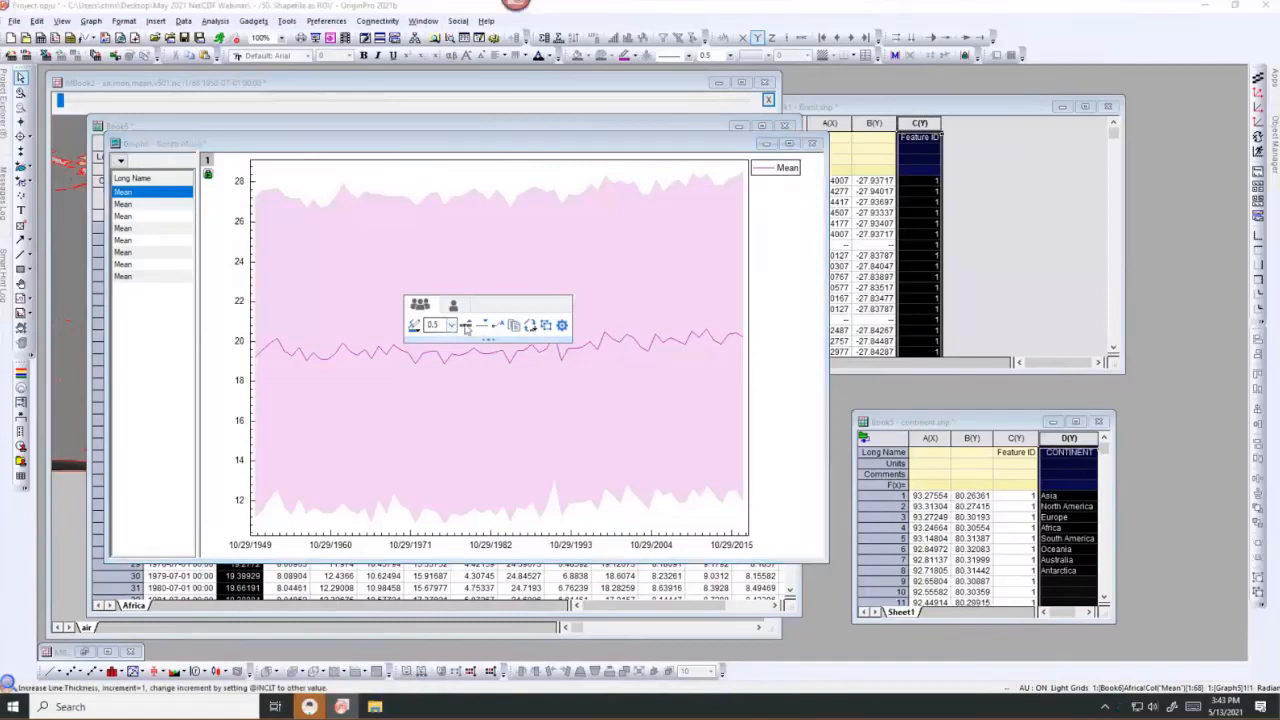
left_click(465, 326)
left_click(465, 326)
left_click(465, 326)
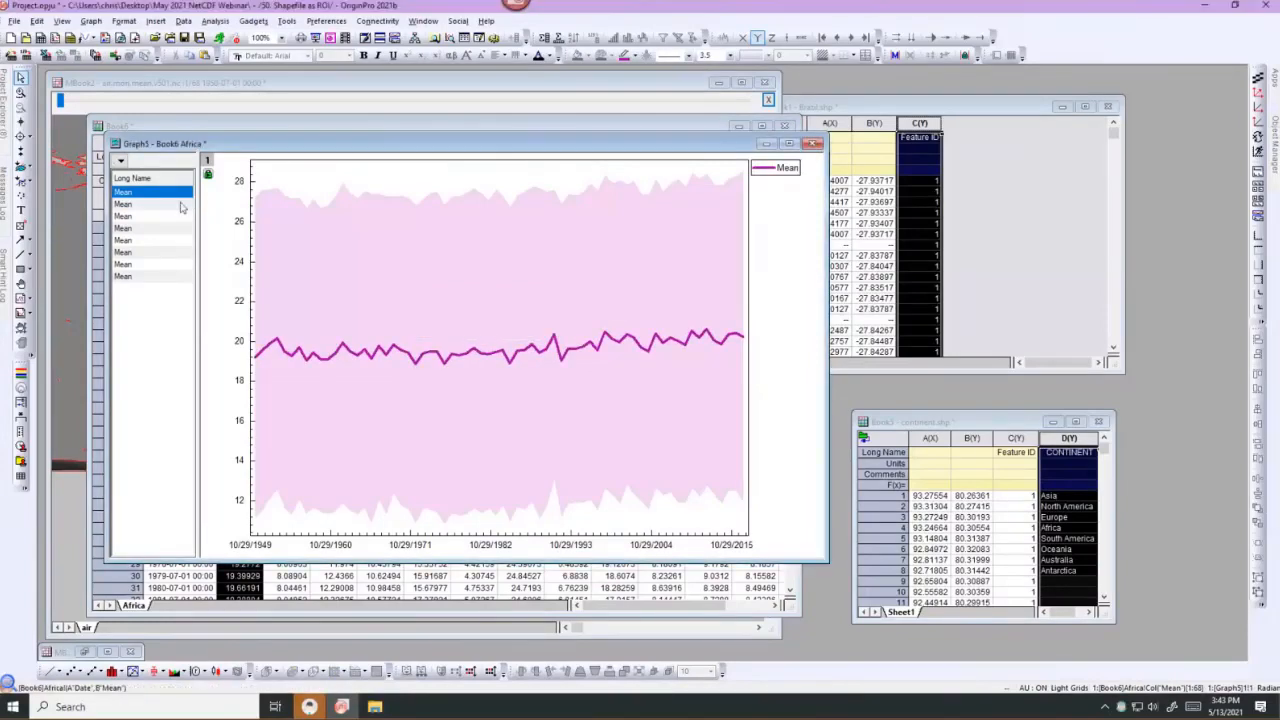
Widen the browser graph's data list, add the ROI column to it, and hide the Long Name column.
left_click_drag(203, 235, 267, 232)
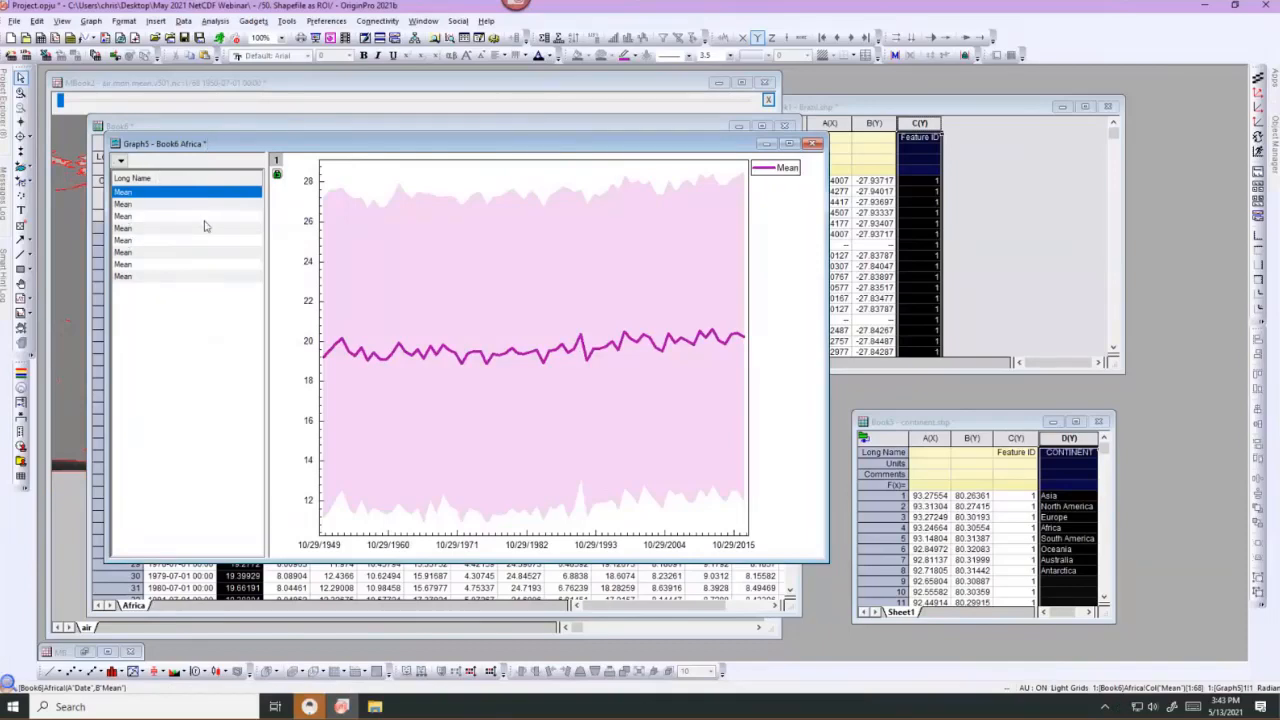
left_click_drag(203, 143, 156, 148)
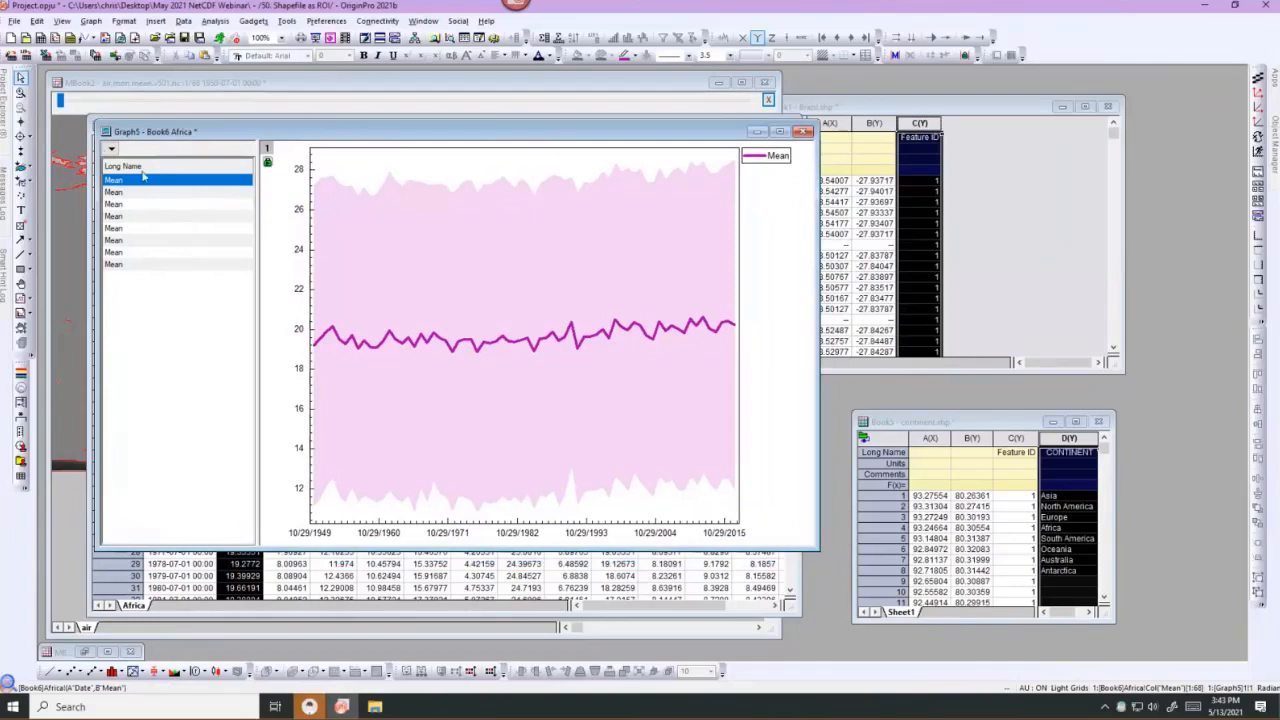
right_click(143, 172)
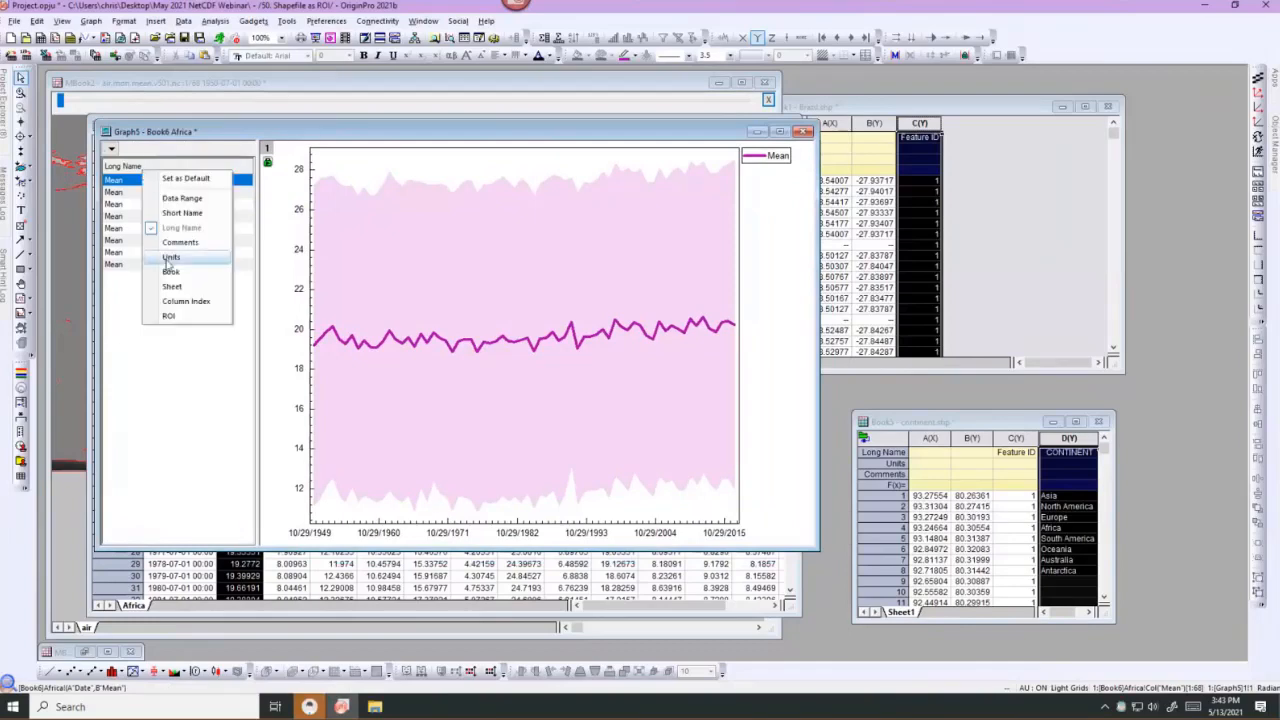
left_click(168, 315)
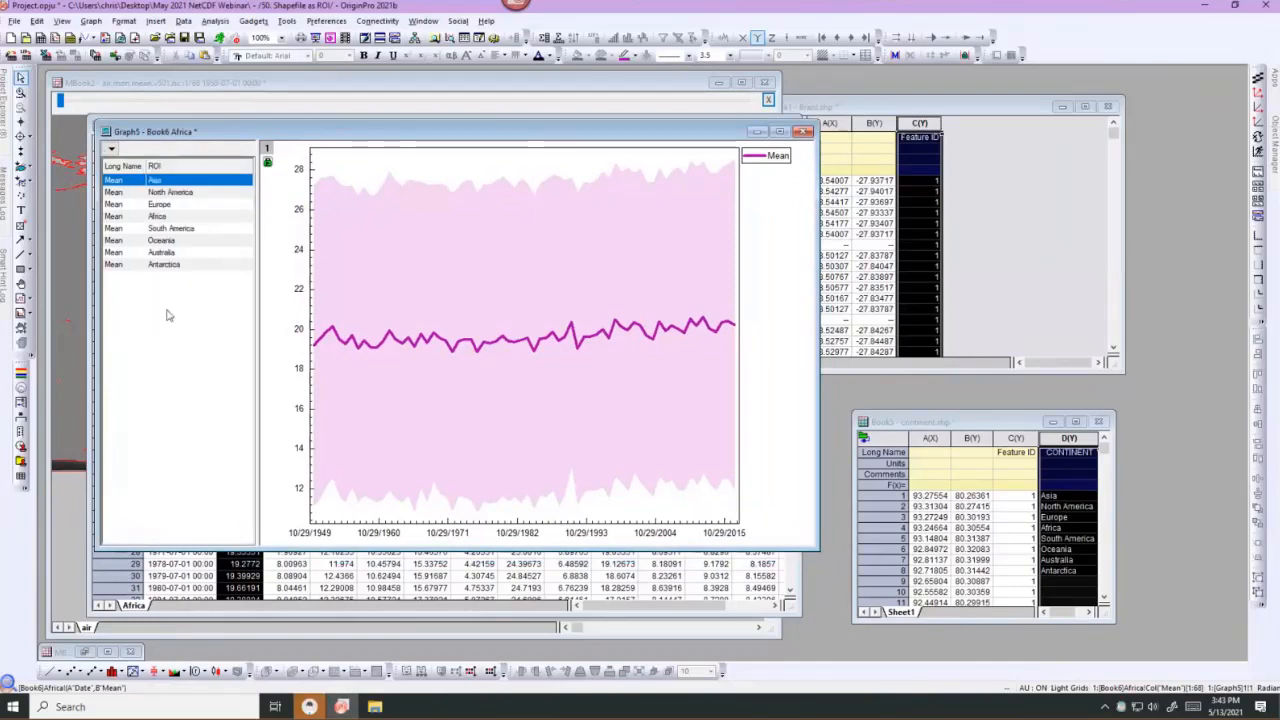
right_click(123, 167)
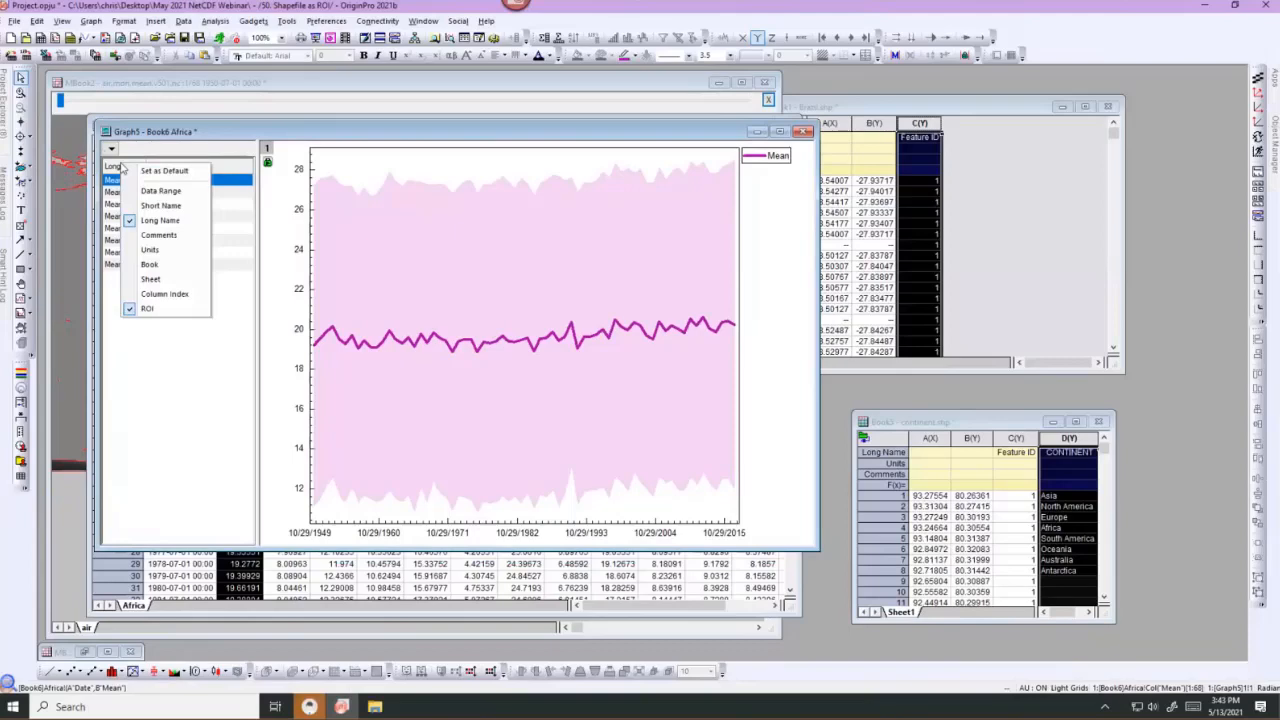
left_click(155, 220)
Display the North America curve and set the browser graph to Auto Rescale - Y Only.
left_click(127, 193)
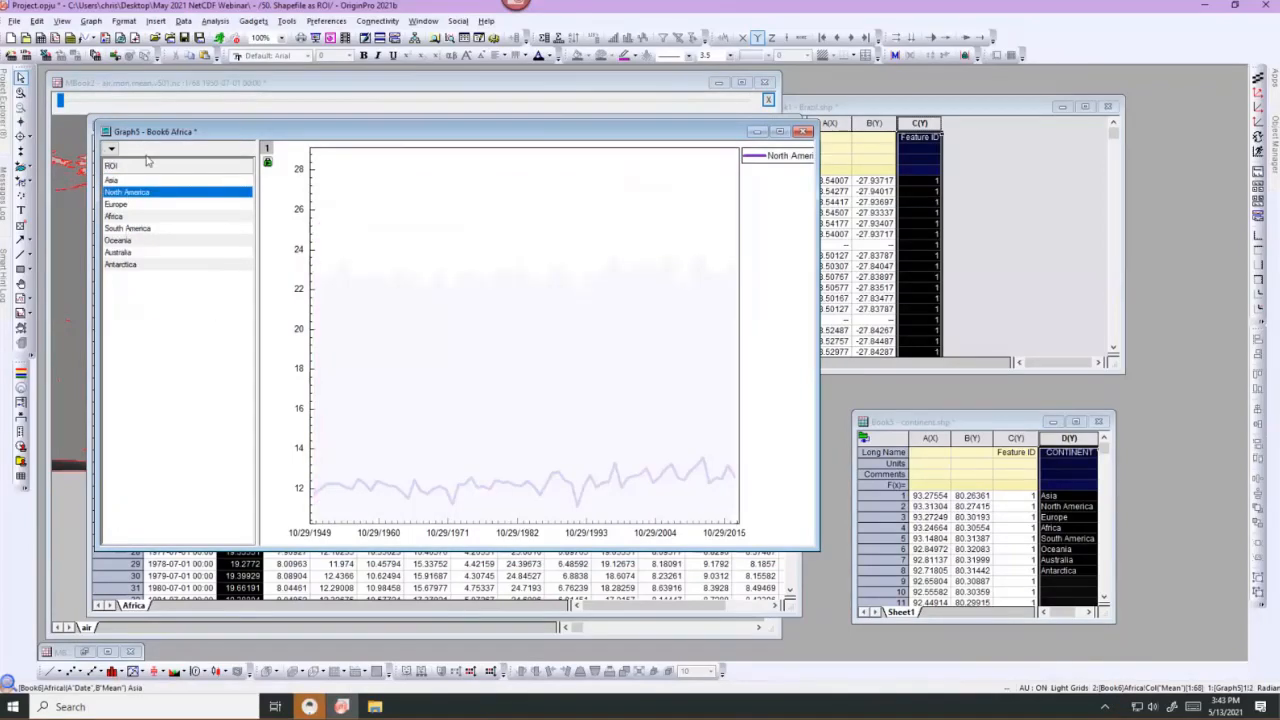
left_click(111, 148)
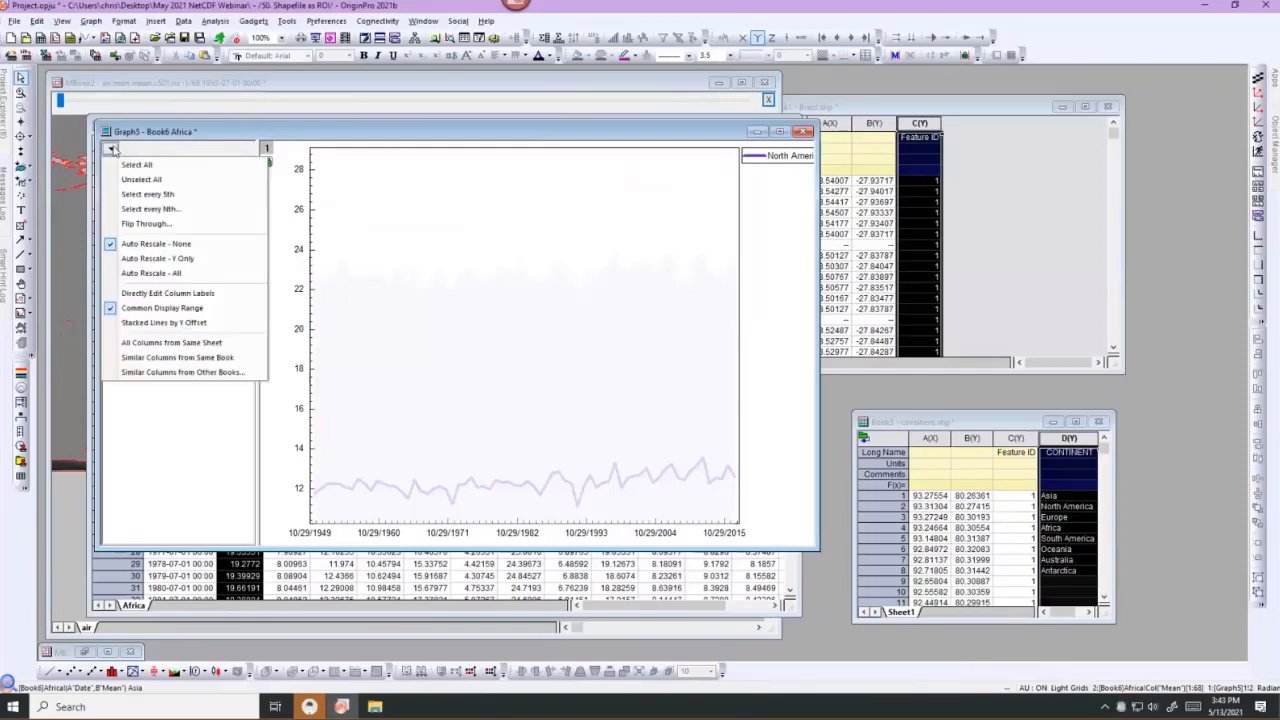
left_click(133, 259)
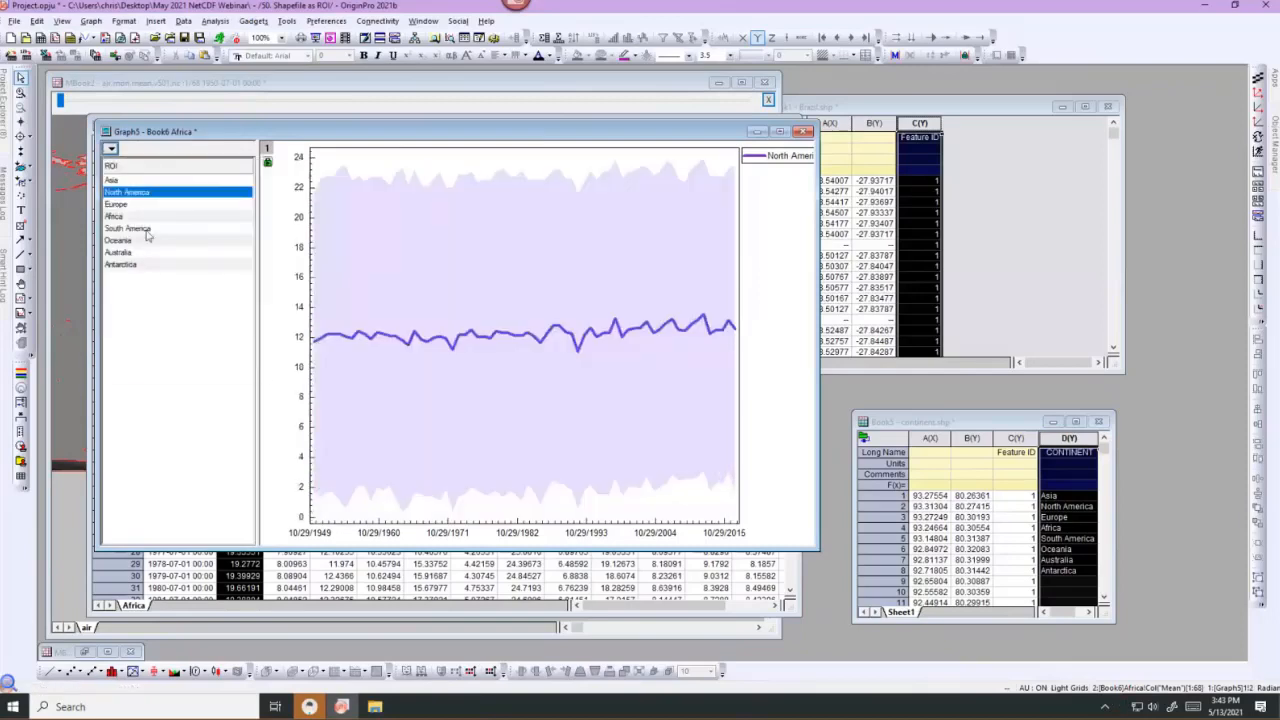
Browse the mean and SD curves for Europe, Africa, South America, Oceania, Australia and Antarctica in turn.
left_click(120, 204)
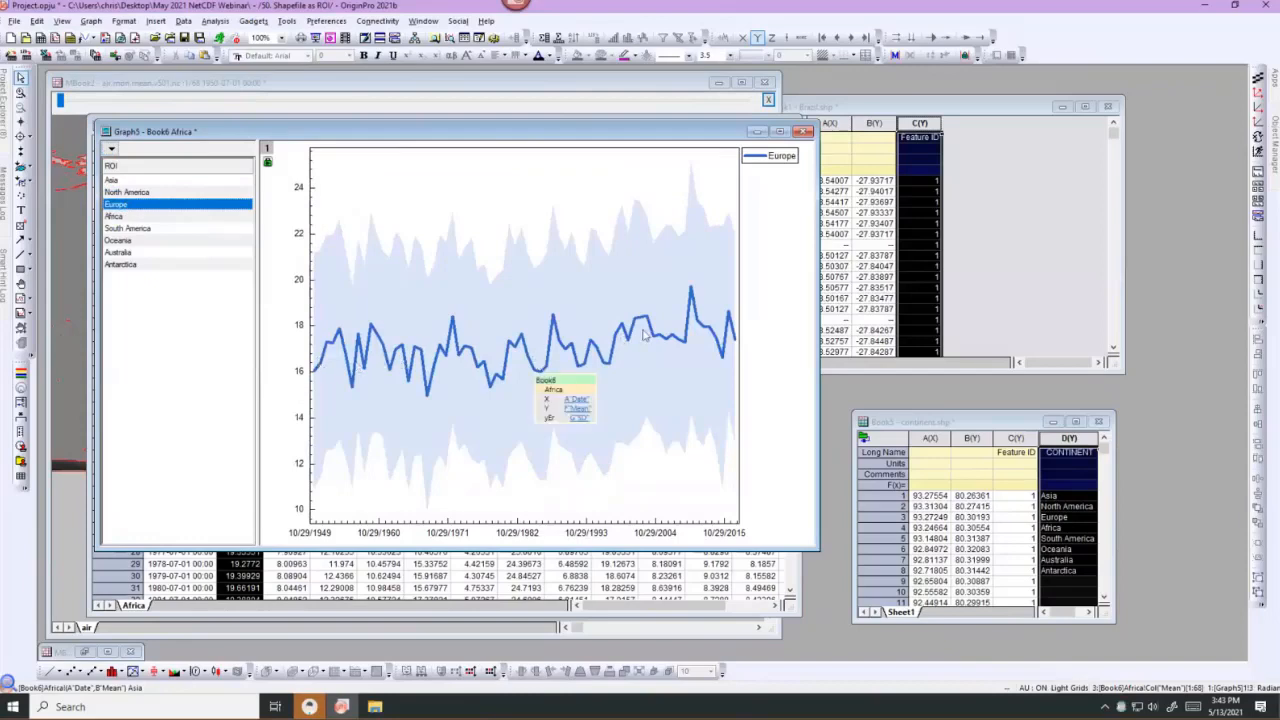
left_click(126, 217)
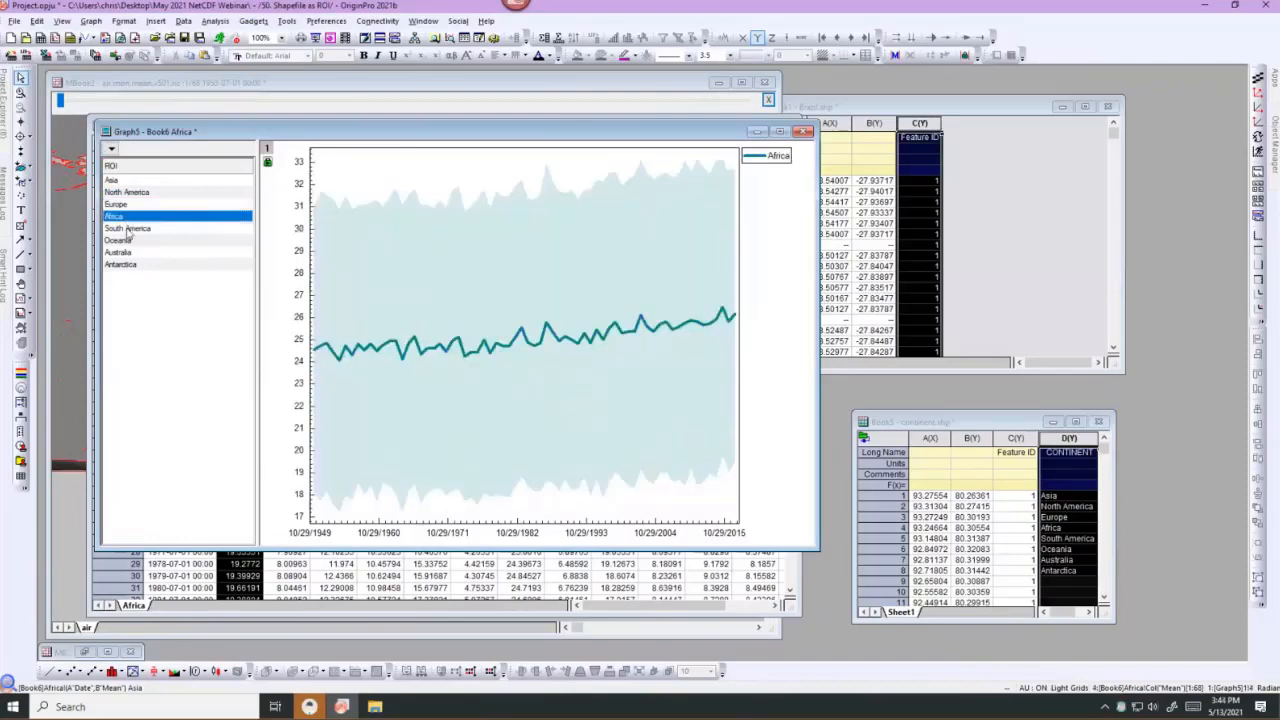
left_click(127, 229)
left_click(121, 242)
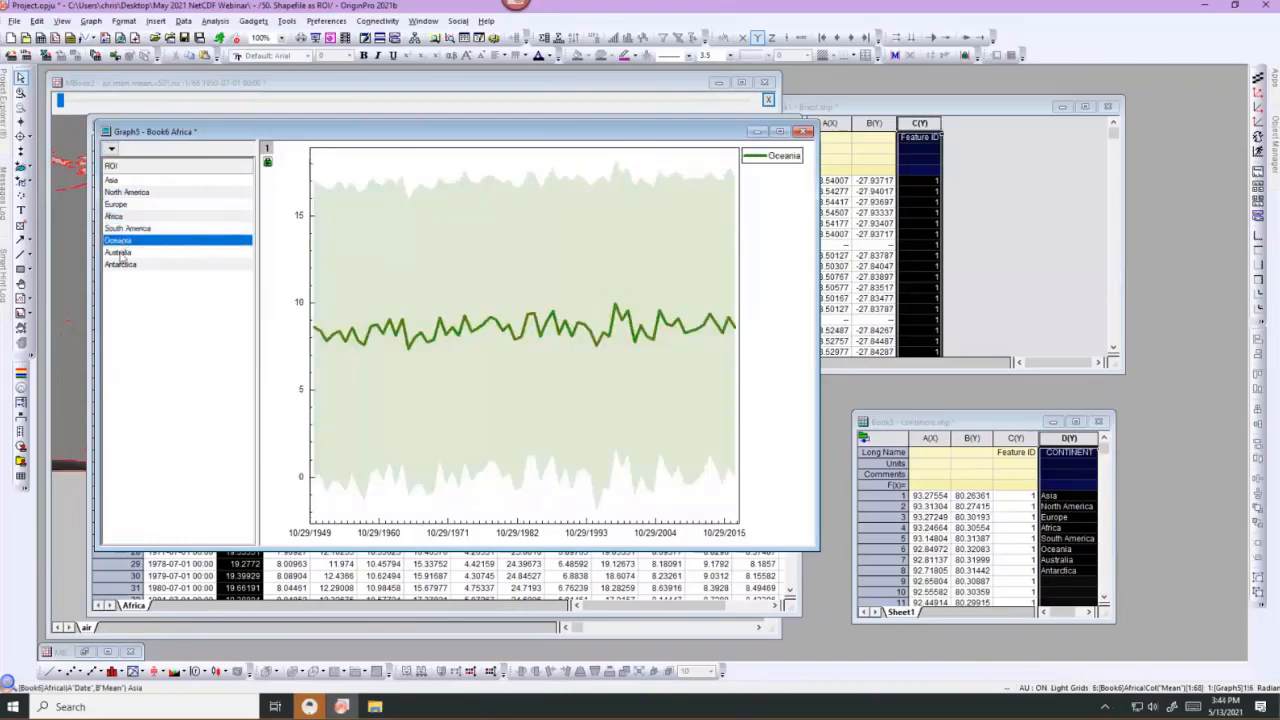
left_click(120, 253)
left_click(126, 265)
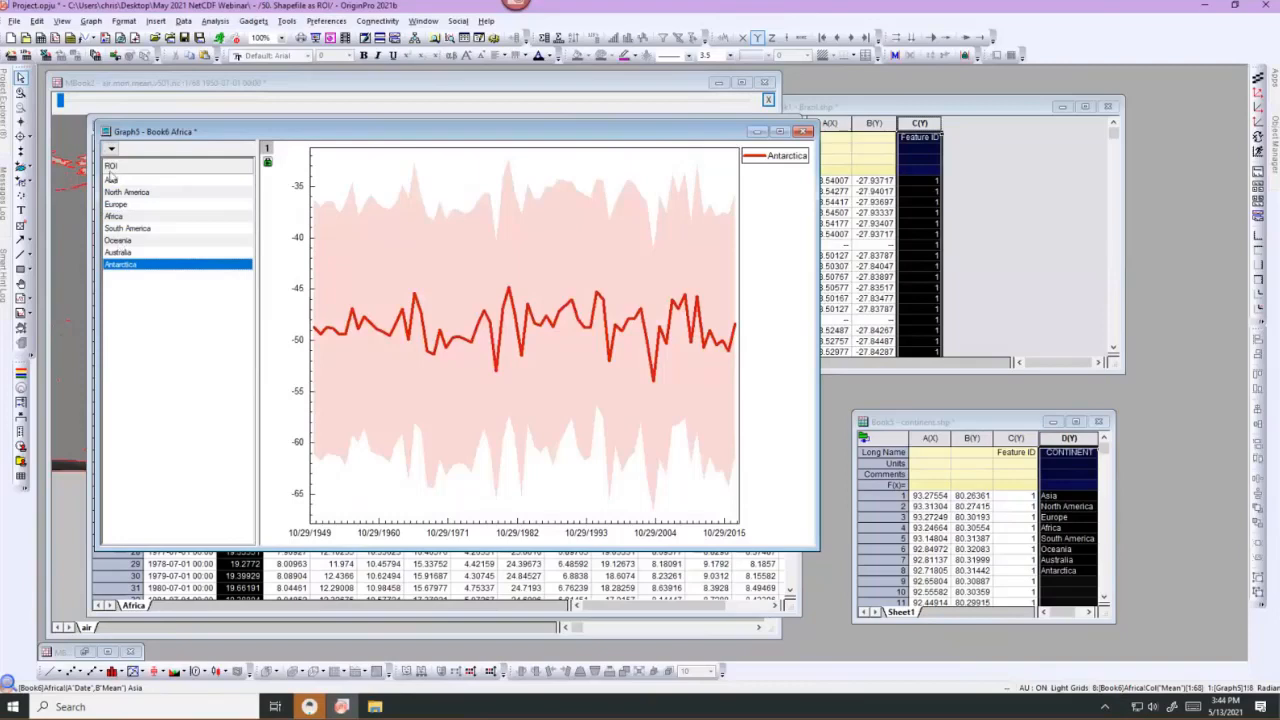
Go to the project folder 60. Make Video and move its Consecutive Seasonal matrix window fully into view.
mouse_move(4, 141)
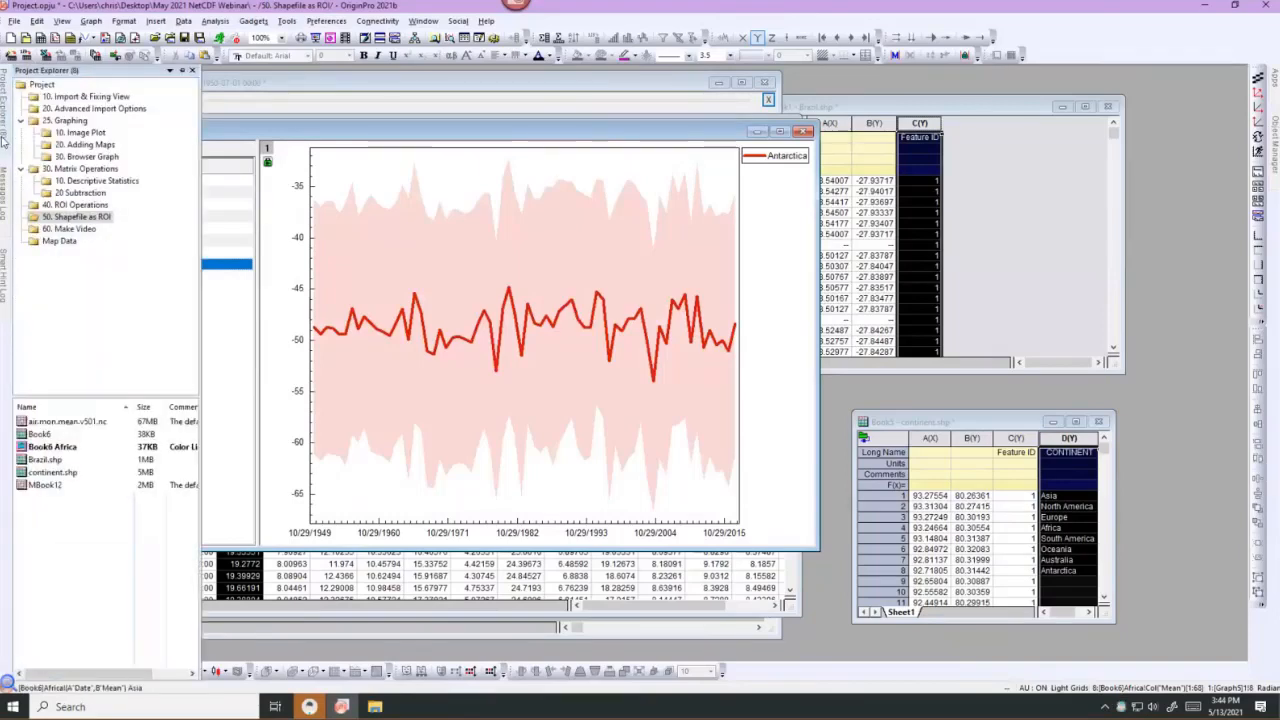
left_click(62, 229)
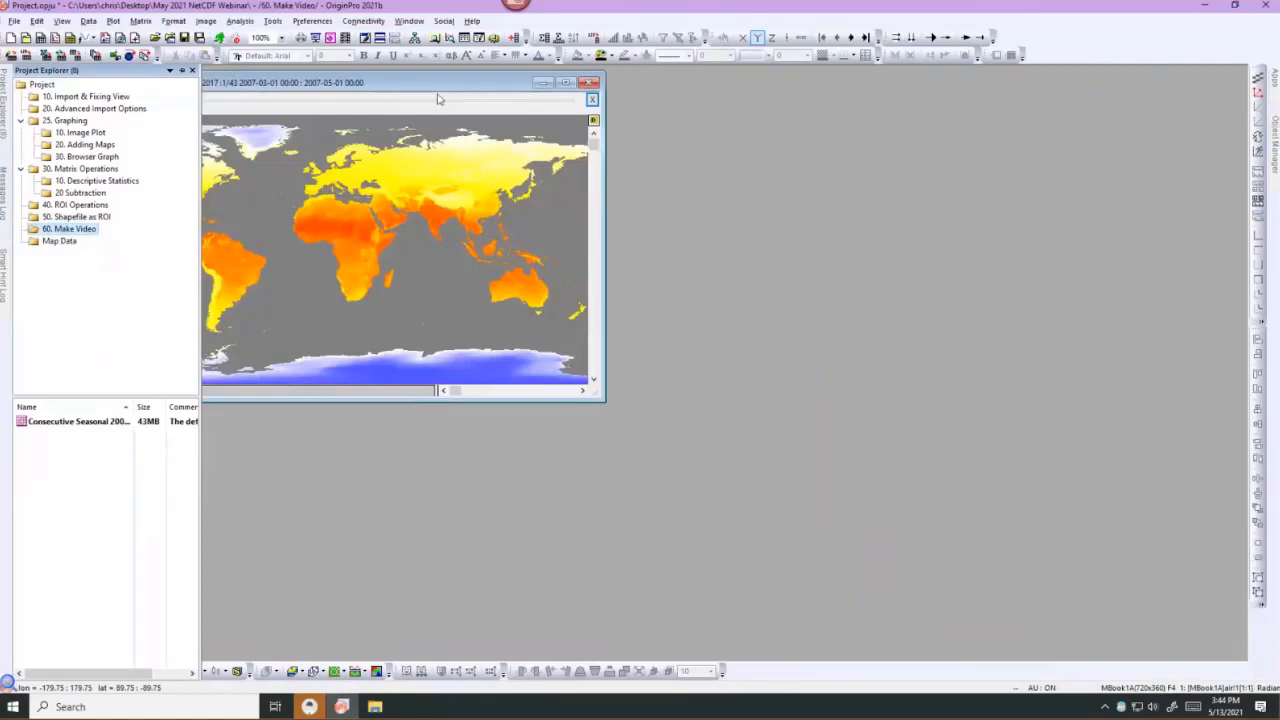
left_click_drag(252, 83, 437, 94)
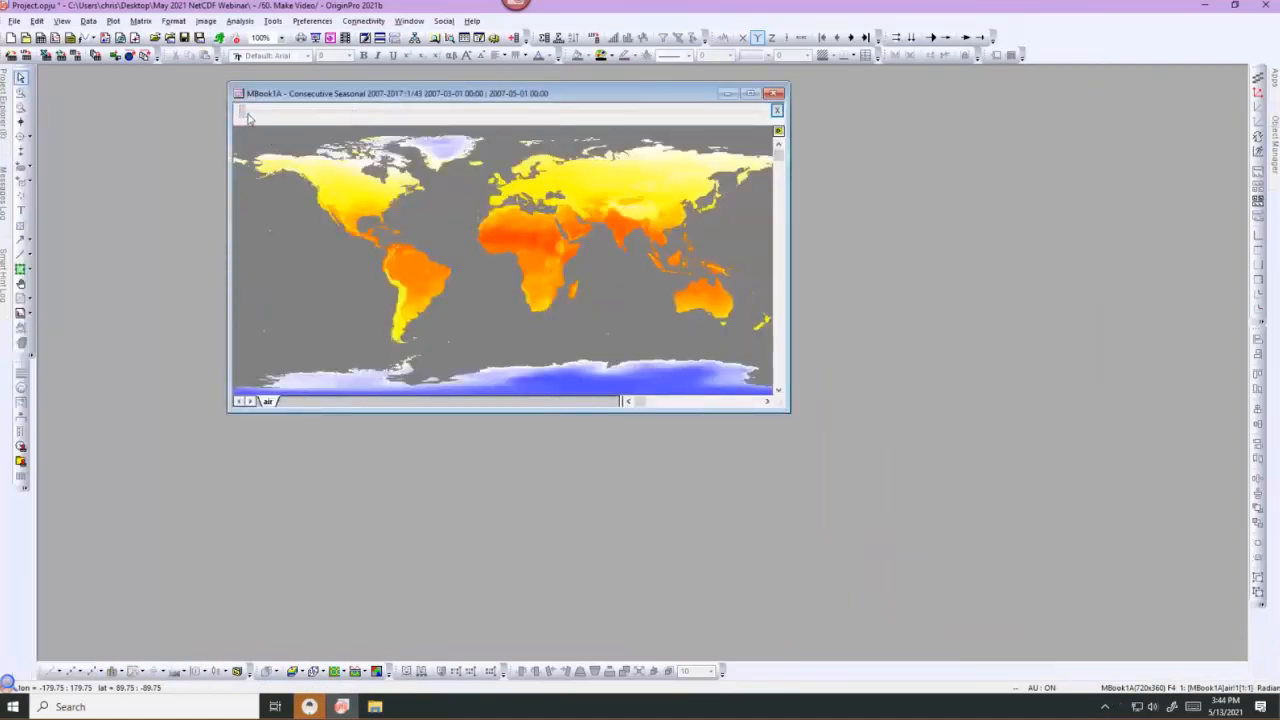
Scrub through all frames of the Consecutive Seasonal 2007-2017 matrix and return to the first frame.
left_click_drag(249, 118, 290, 118)
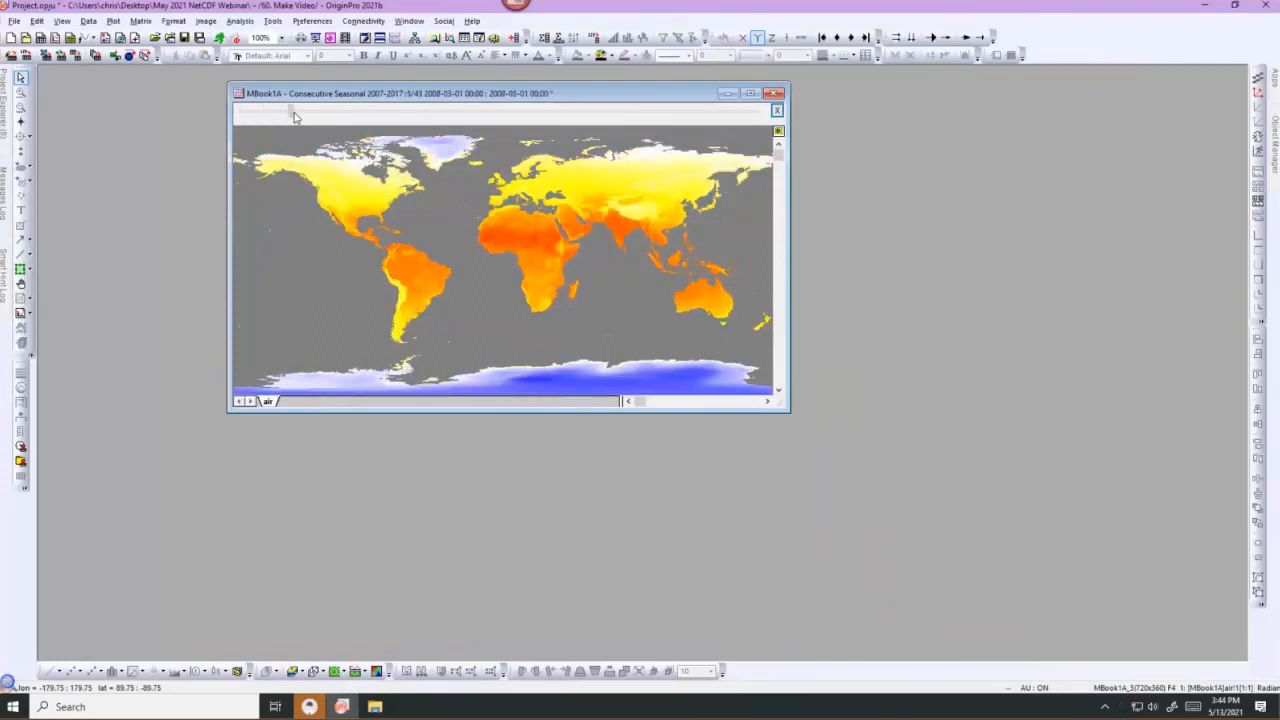
left_click_drag(295, 117, 244, 117)
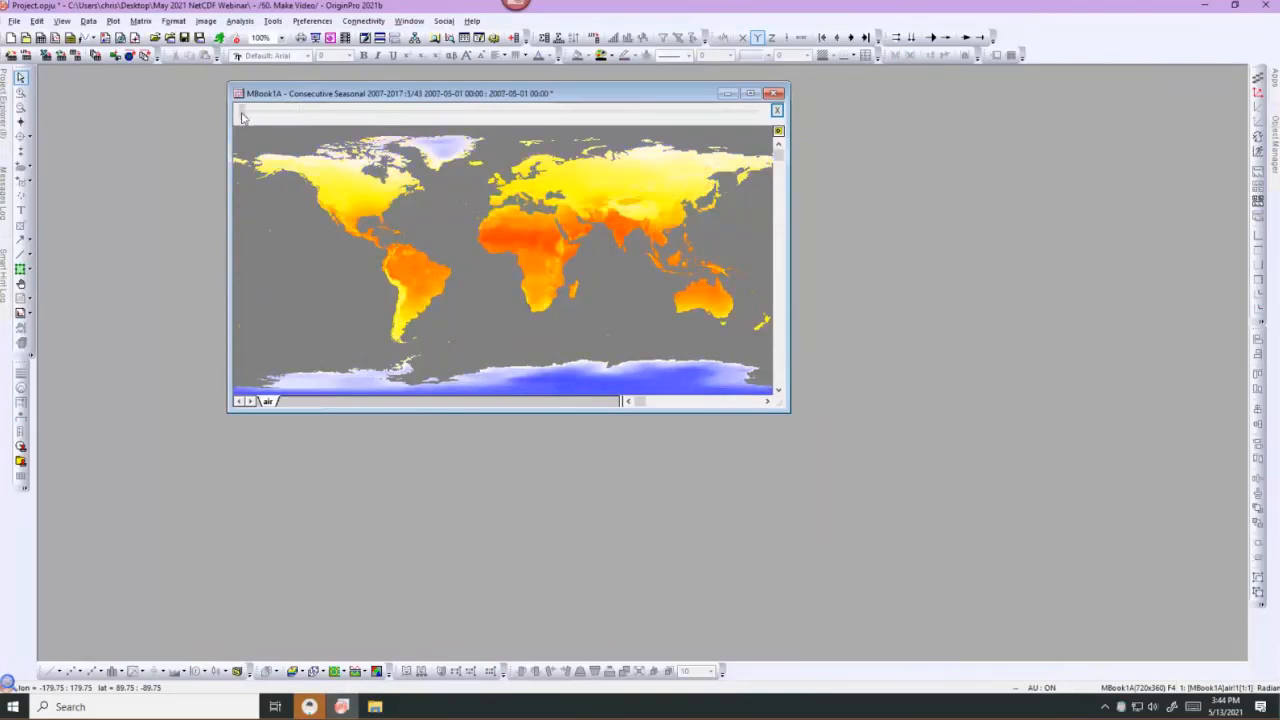
left_click_drag(250, 118, 760, 111)
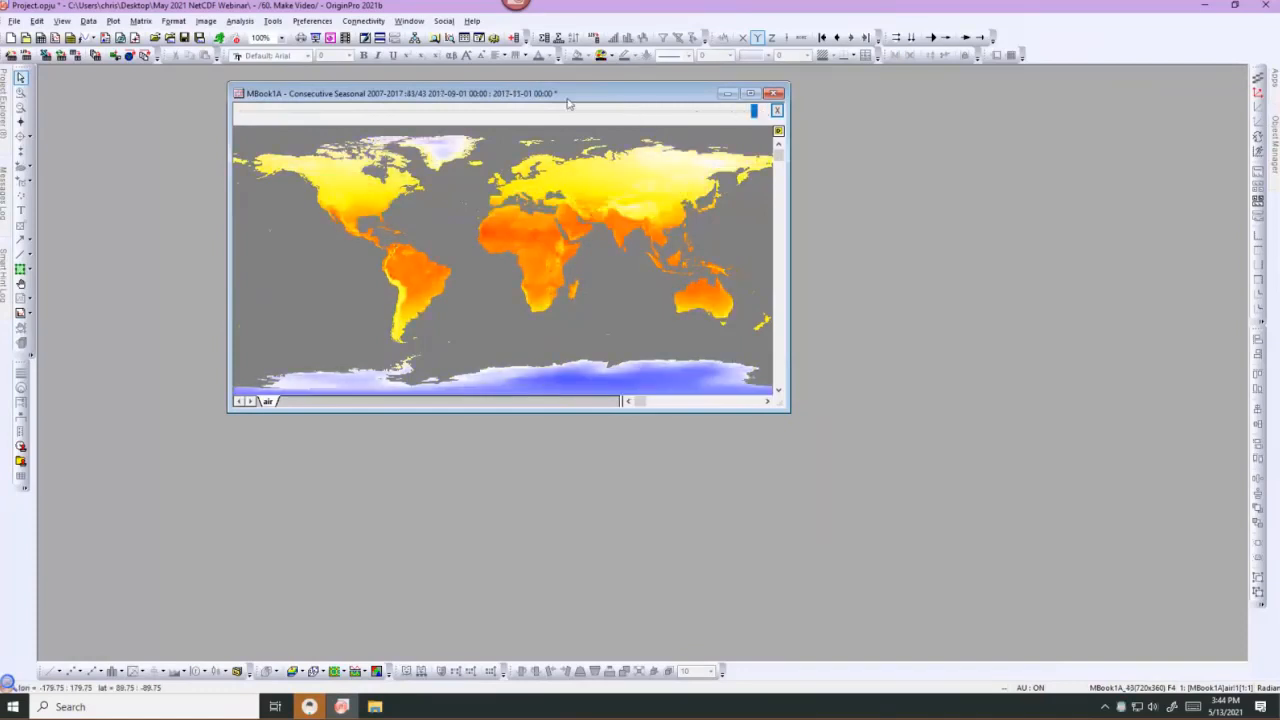
left_click_drag(567, 103, 515, 102)
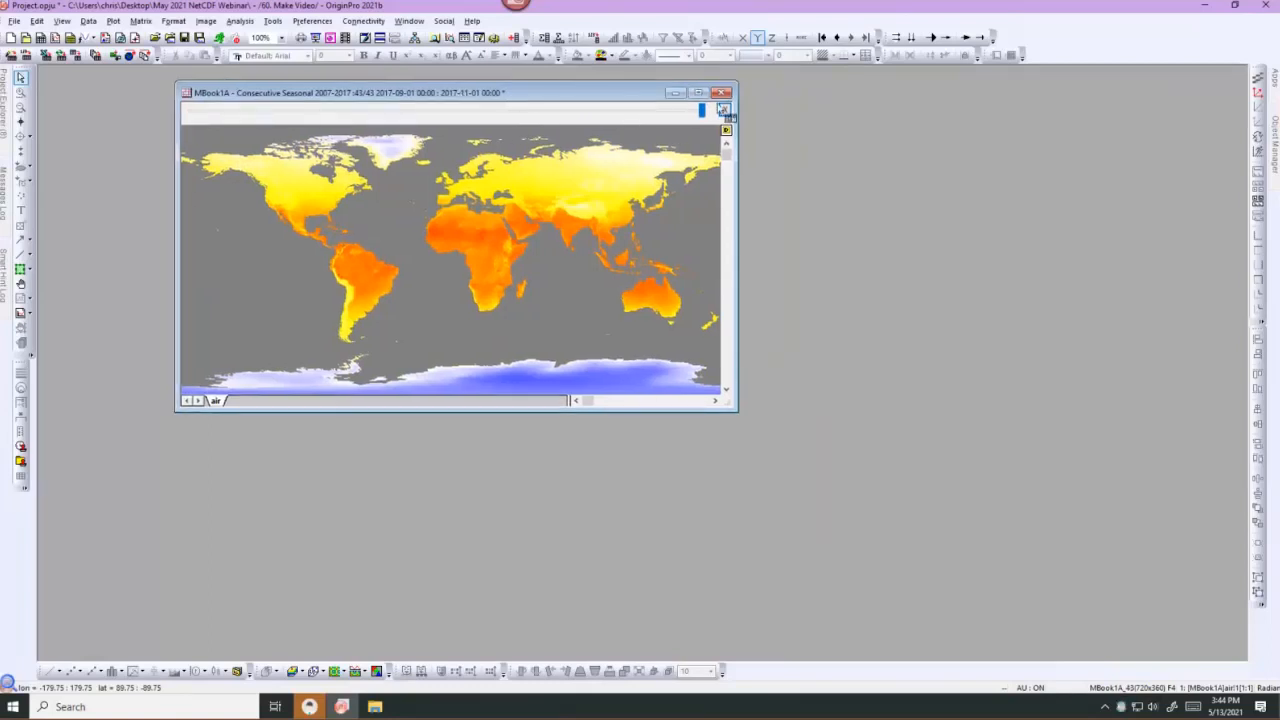
left_click_drag(700, 111, 143, 94)
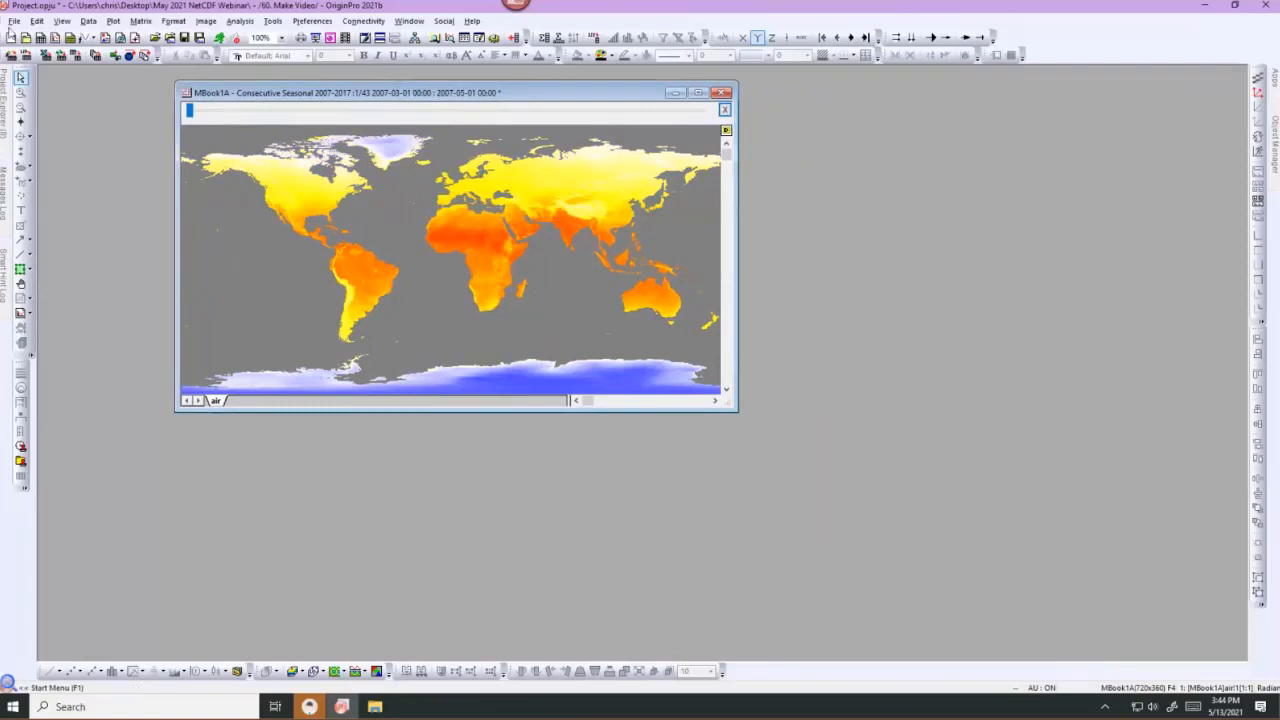
Start a video export of the Consecutive Seasonal 2007-2017 matrix and set its file type to AVI.
left_click(14, 21)
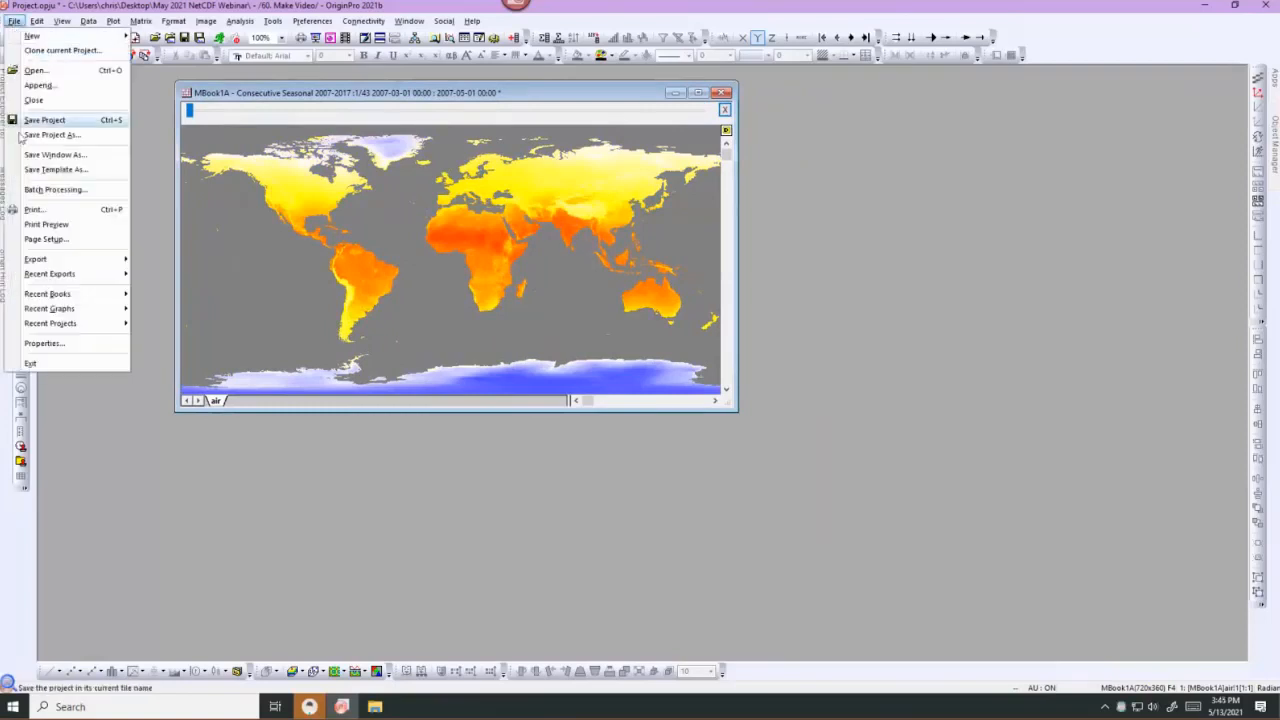
mouse_move(31, 262)
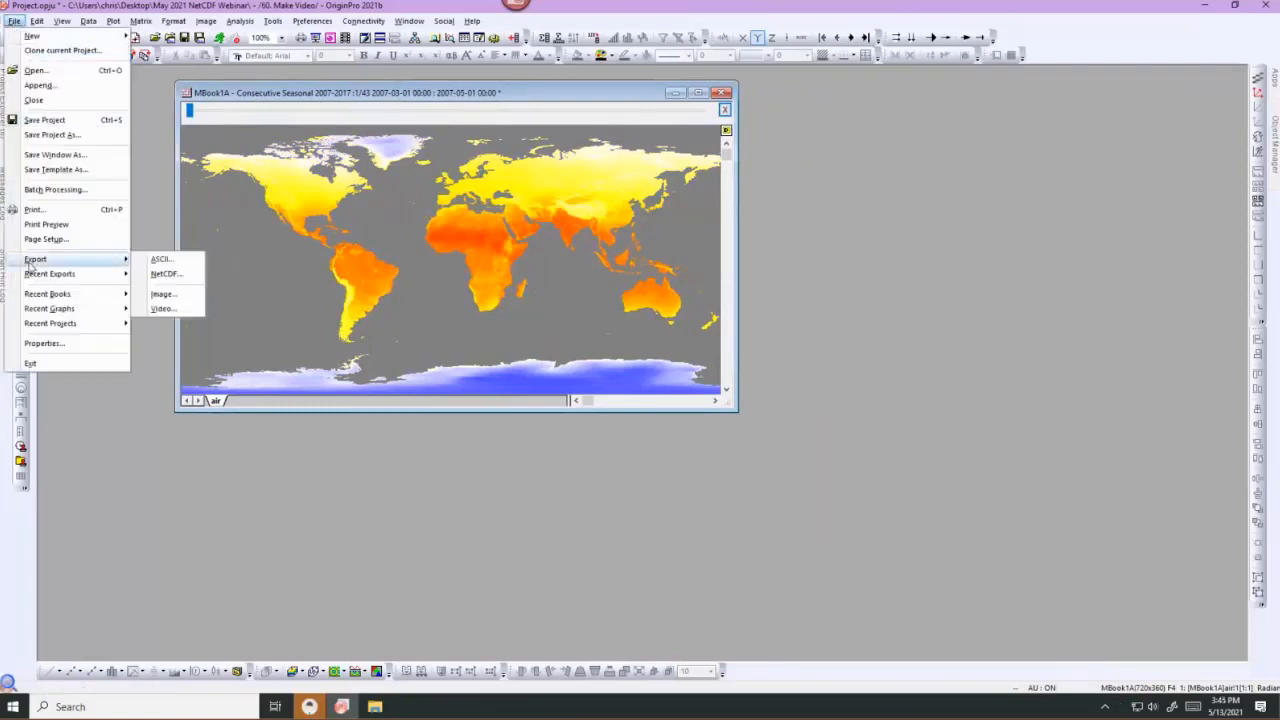
left_click(156, 311)
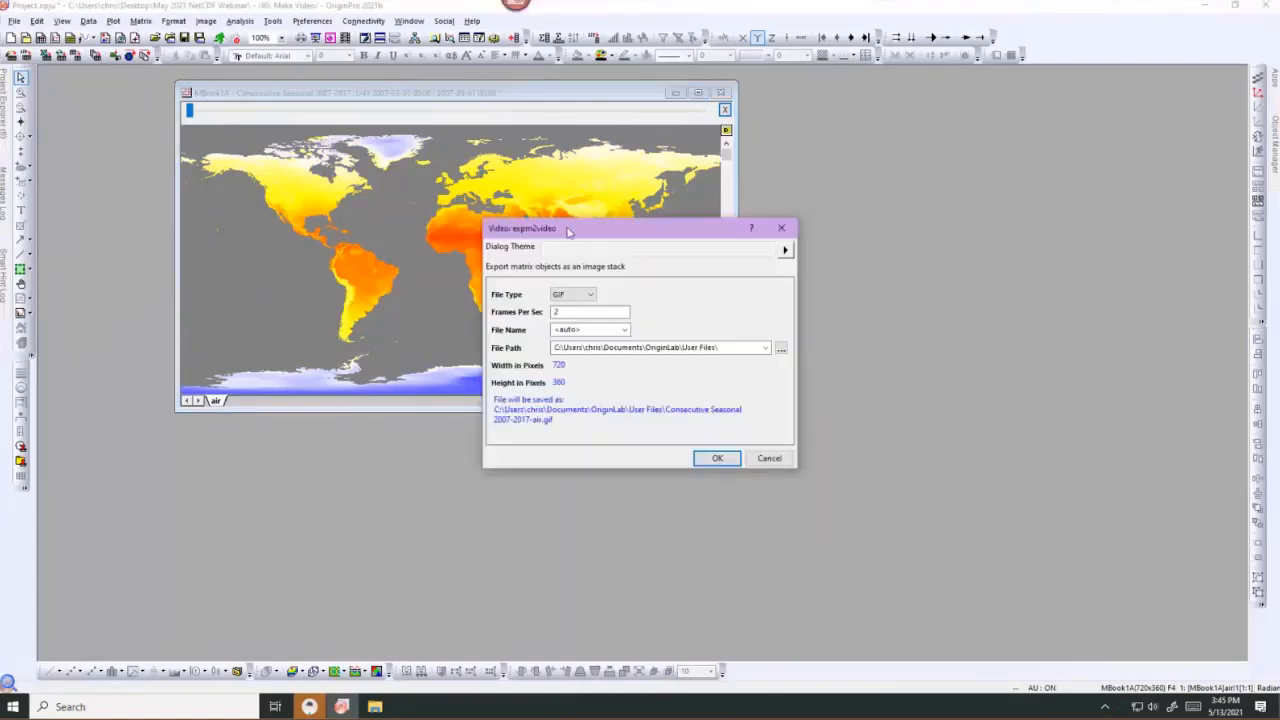
left_click_drag(550, 229, 812, 191)
left_click(836, 257)
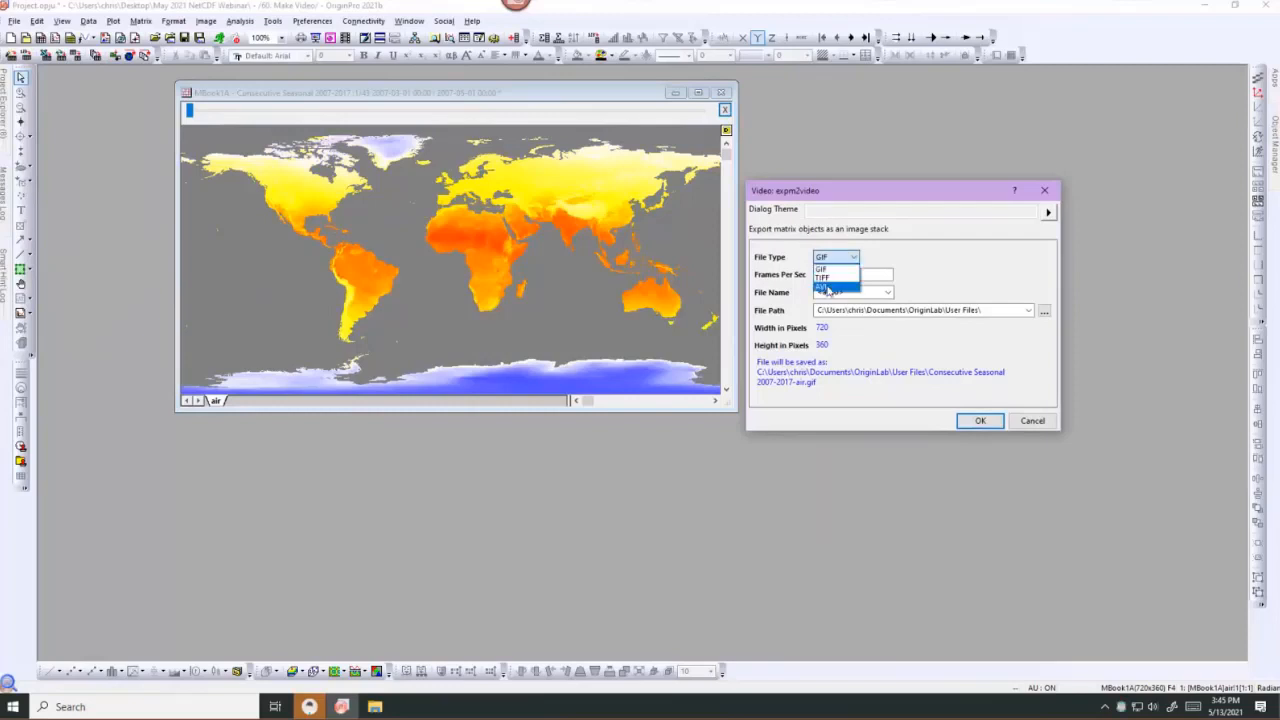
left_click(827, 288)
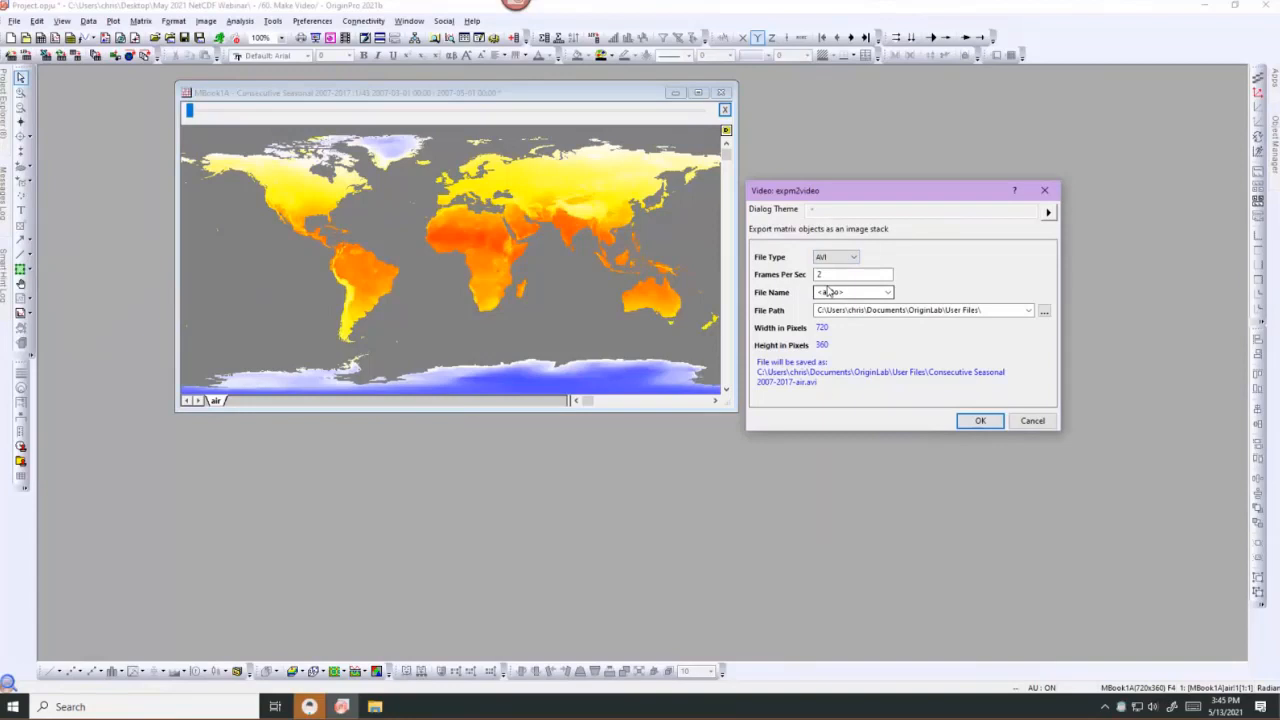
Set the video's frame rate to 1 frame per second and export it to the User Files folder.
left_click(839, 274)
double_click(839, 274)
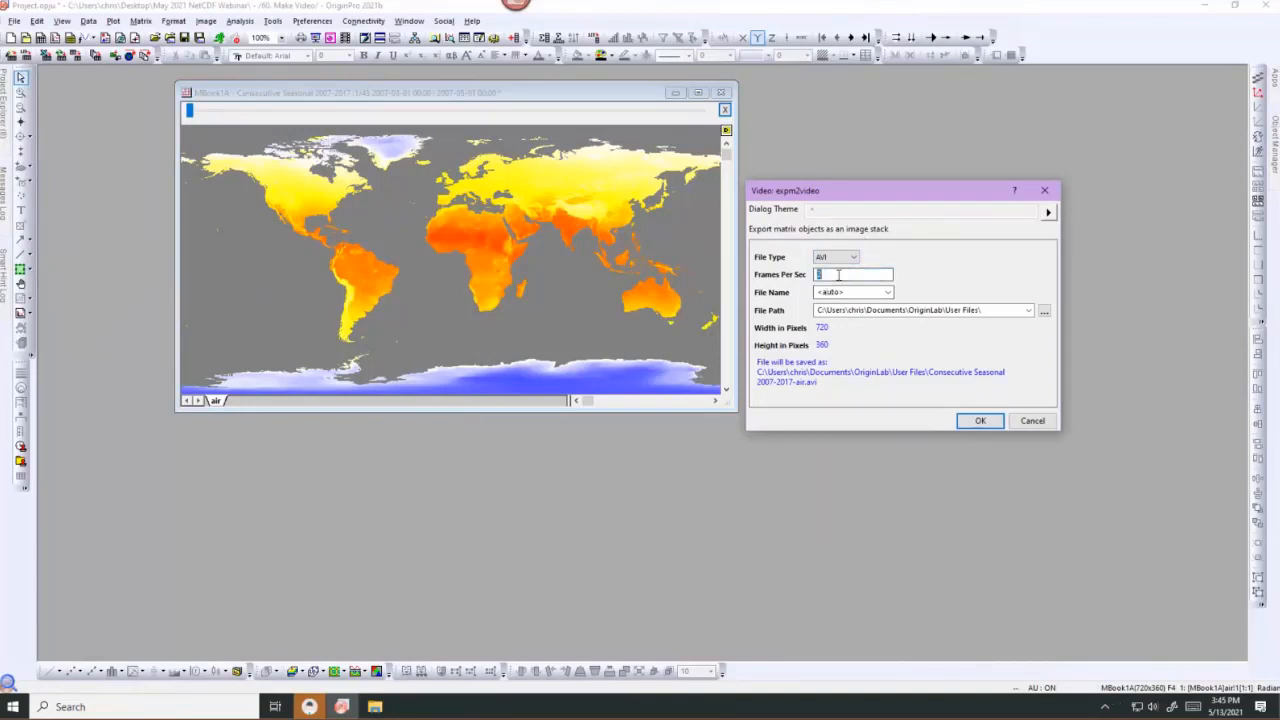
left_click_drag(839, 275, 793, 275)
type("1")
left_click(980, 422)
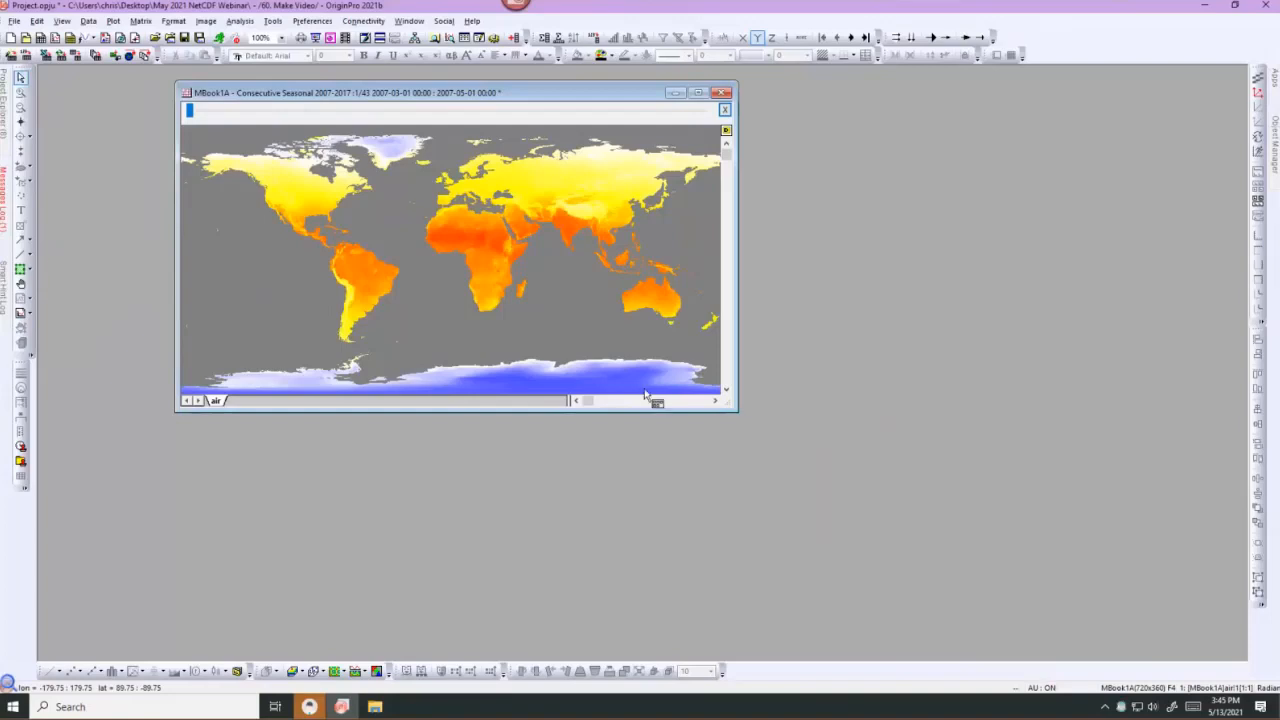
Check the export entry in the Messages Log and open the User Files folder.
mouse_move(3, 228)
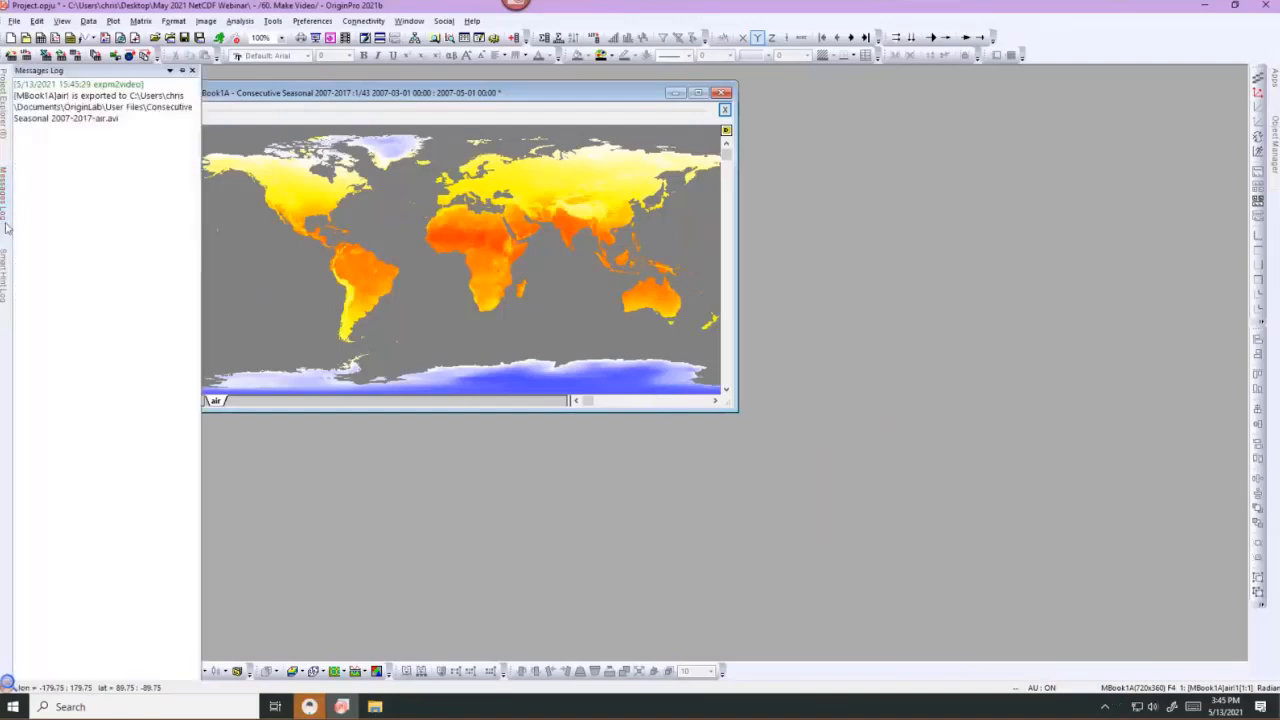
left_click(471, 21)
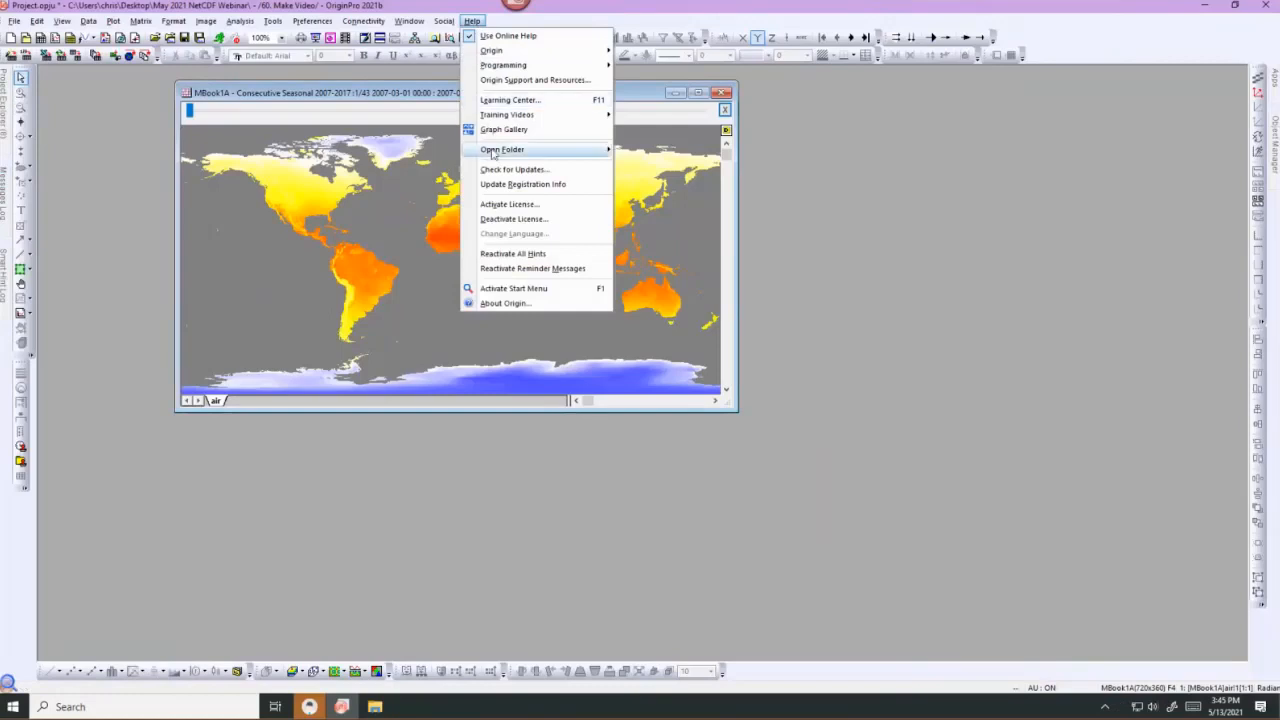
mouse_move(560, 149)
left_click(660, 164)
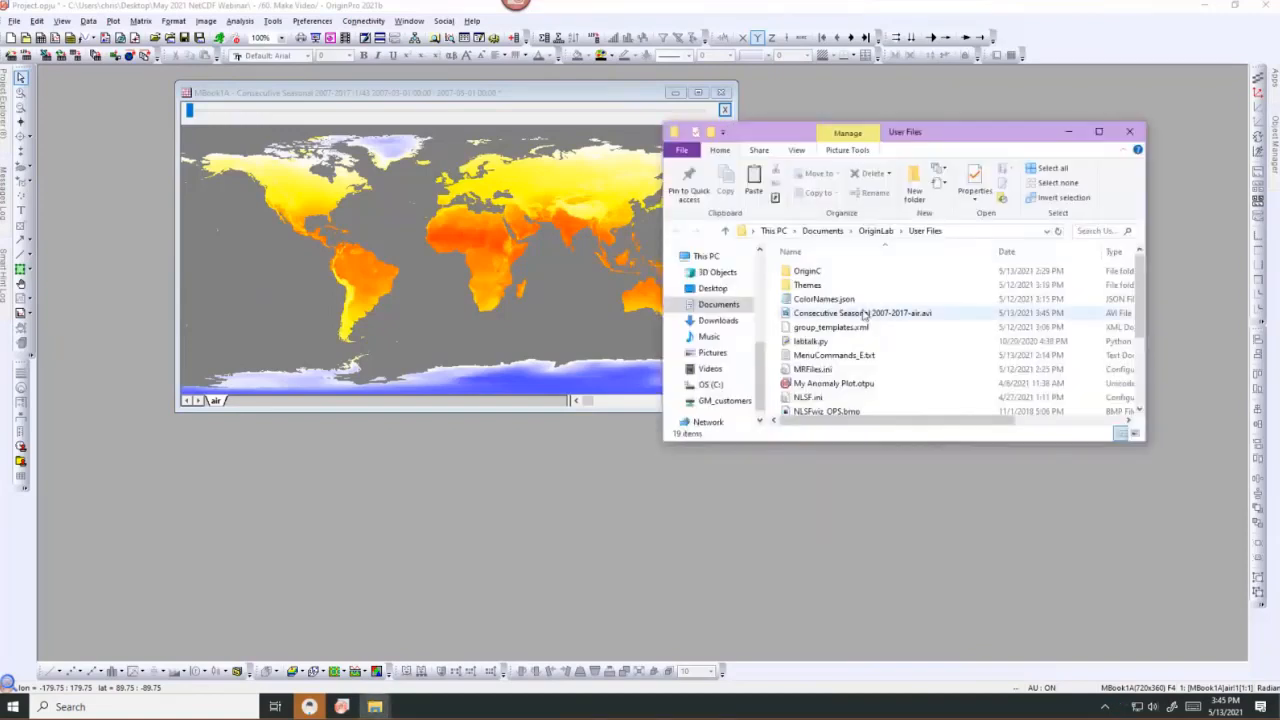
Play the exported Consecutive Seasonal 2007-2017-air.avi, close the player and return to OriginPro.
double_click(864, 313)
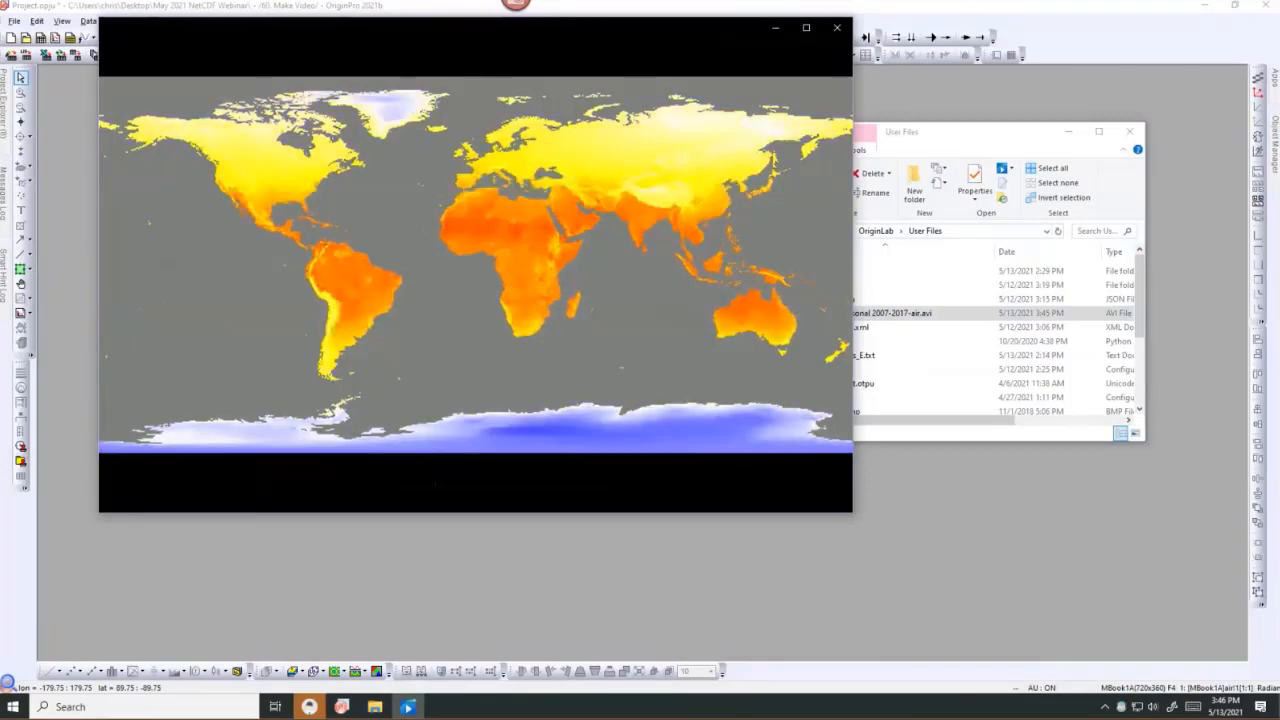
mouse_move(690, 381)
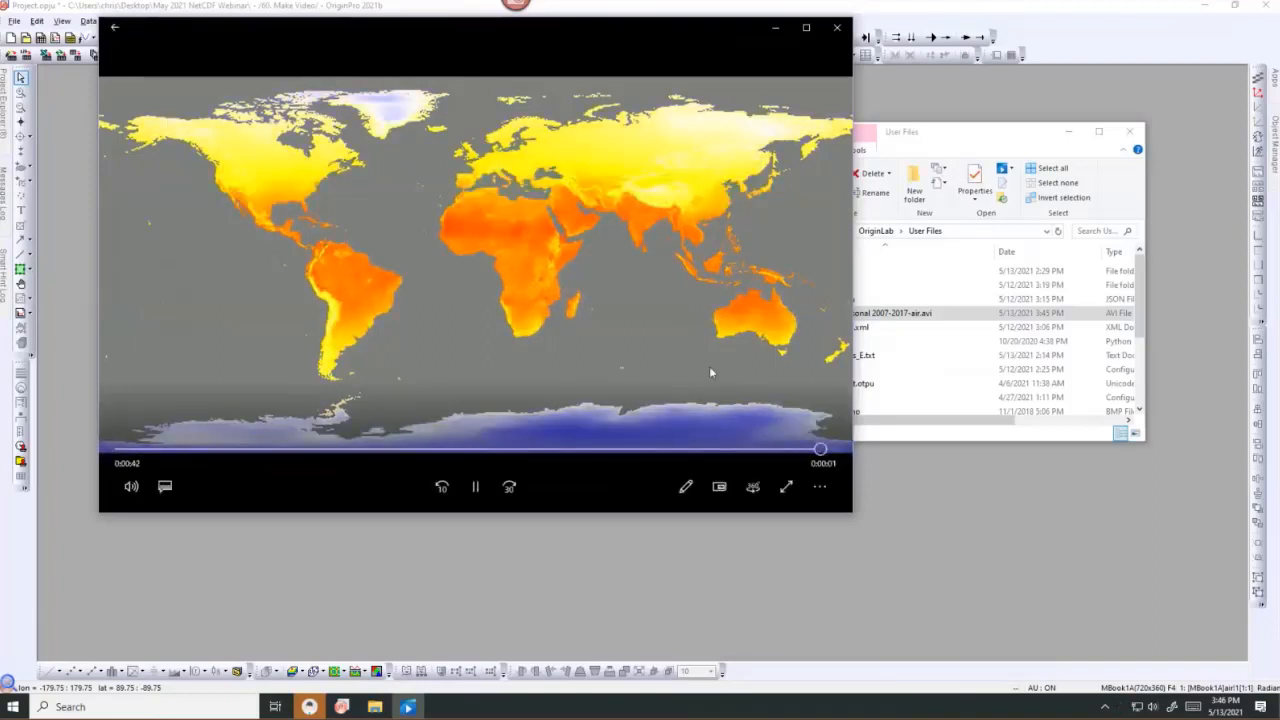
left_click(837, 27)
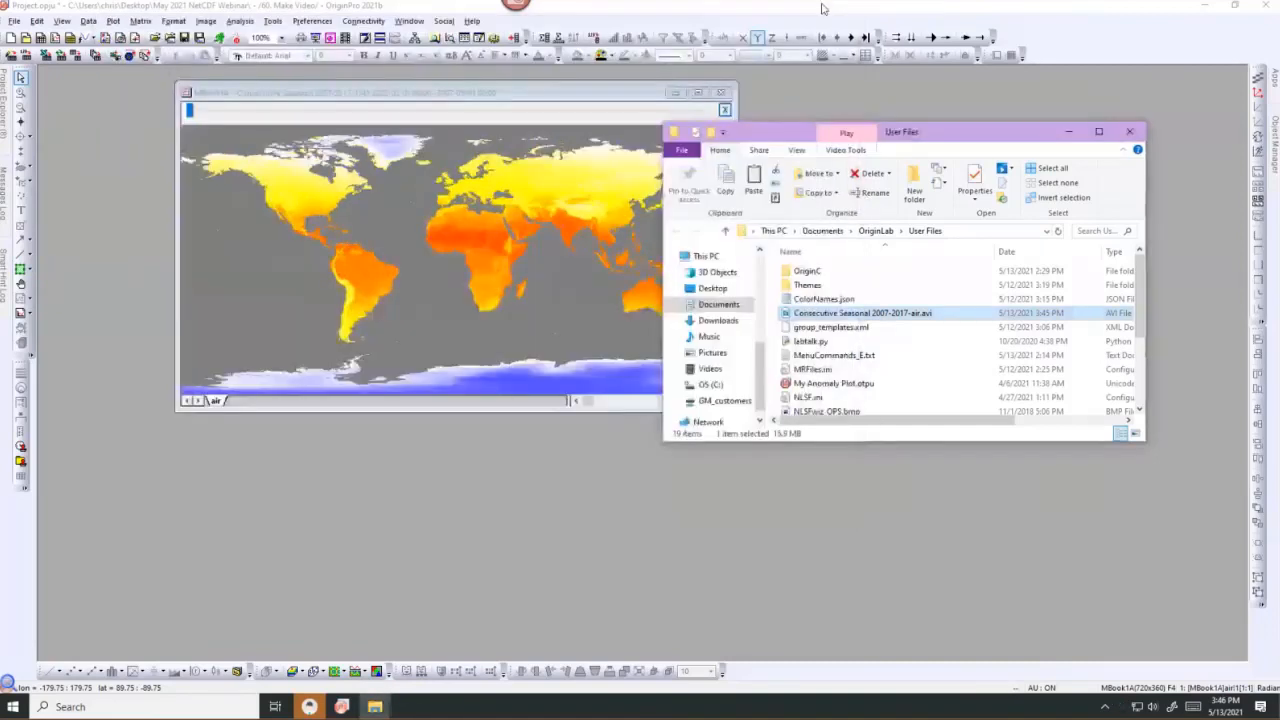
left_click(822, 20)
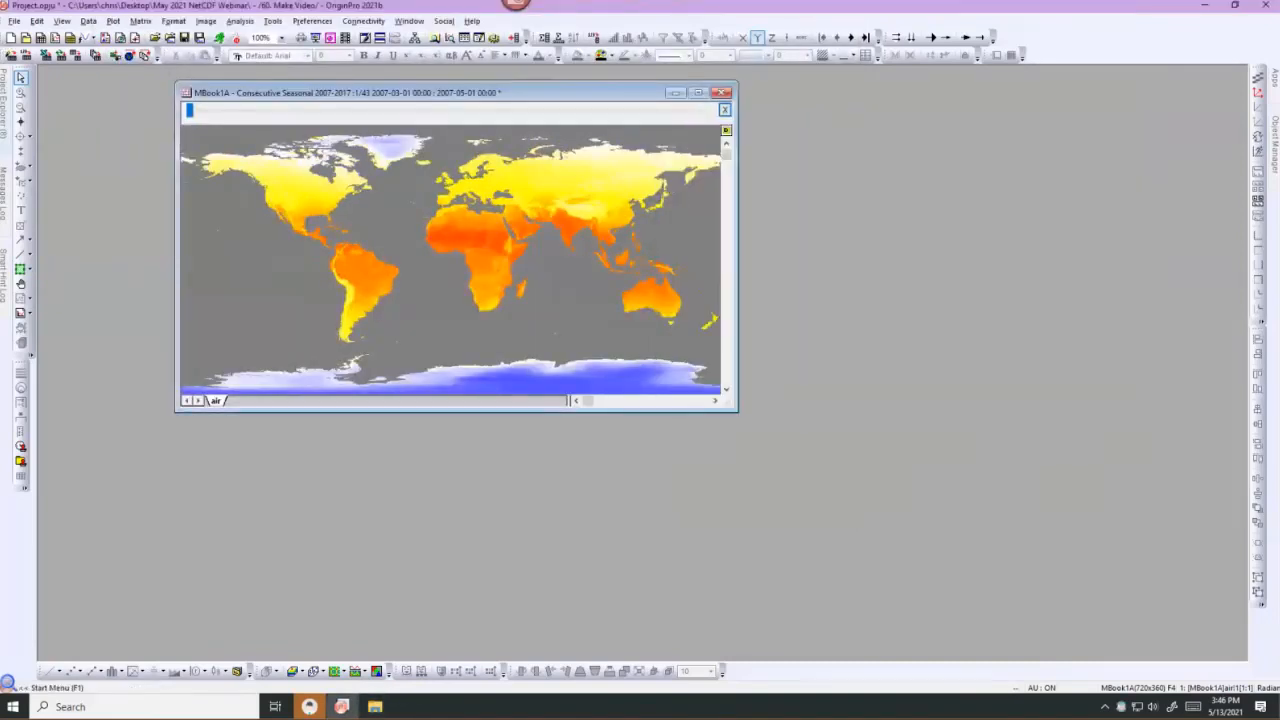
Review the project folders Image Plot, Adding Maps, Descriptive Statistics, Subtraction, ROI Operations, Shapefile as ROI and Make Video in turn.
mouse_move(4, 98)
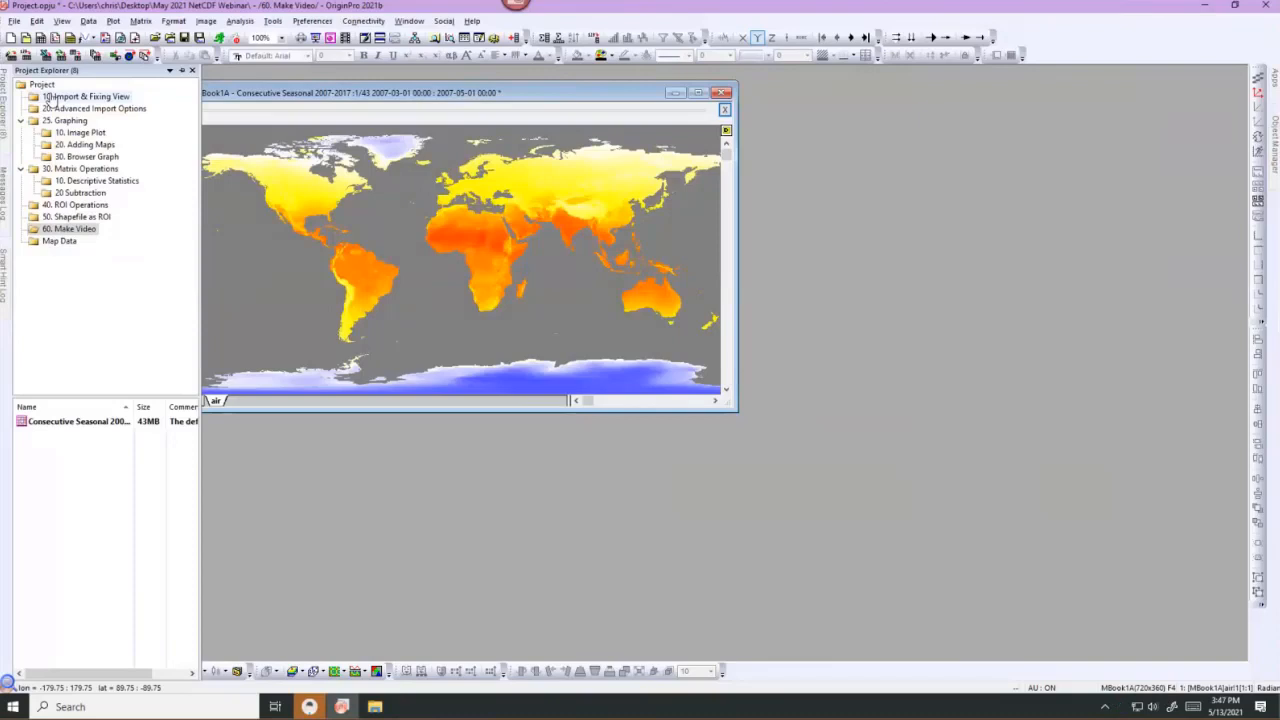
left_click(78, 133)
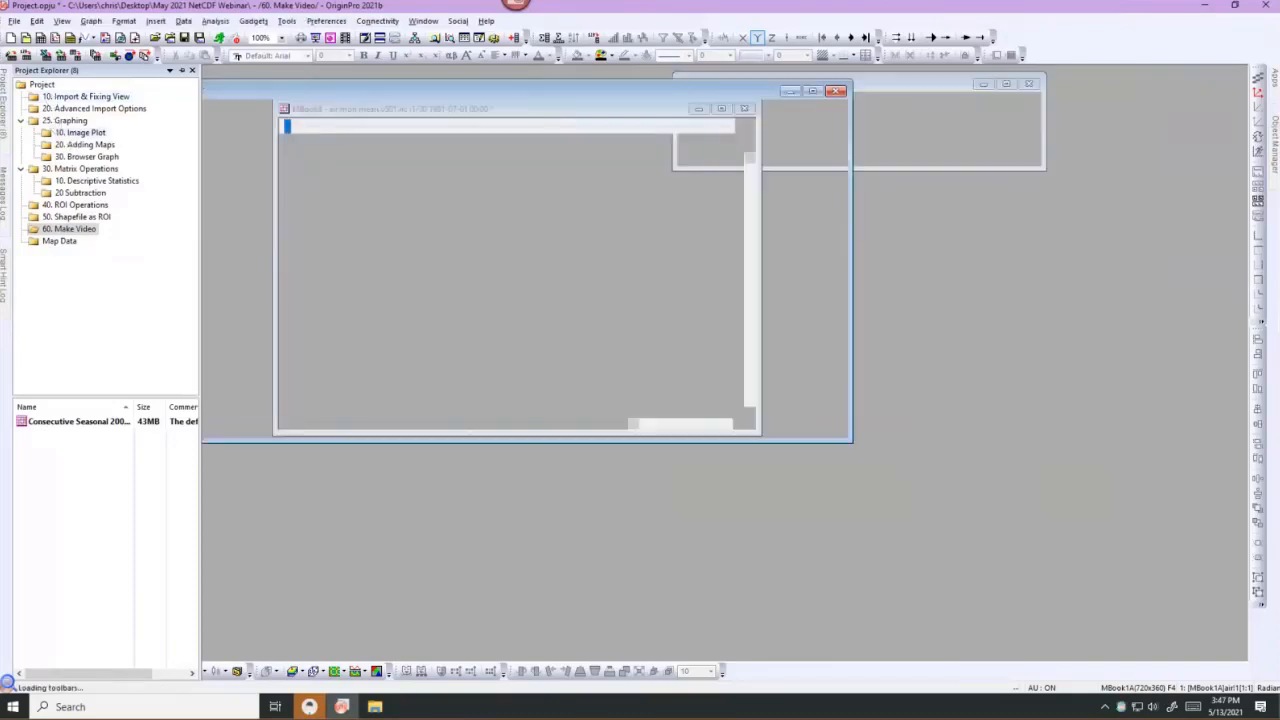
left_click(80, 145)
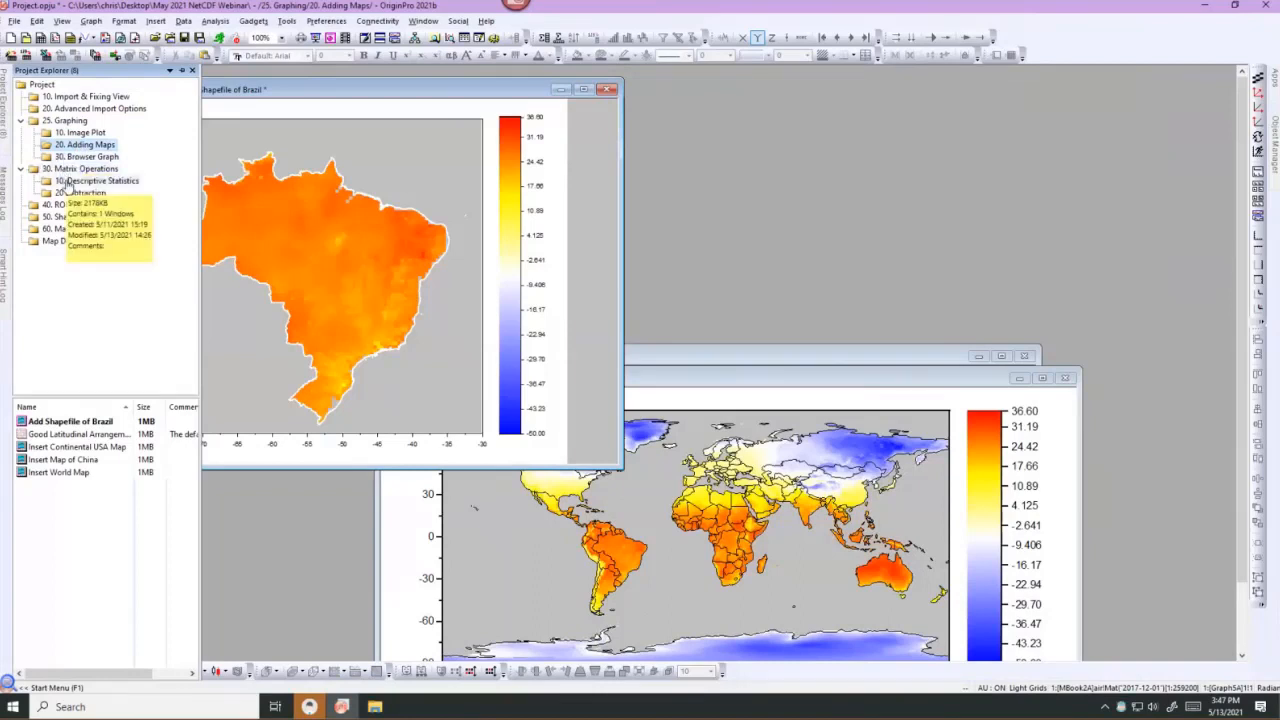
left_click(68, 182)
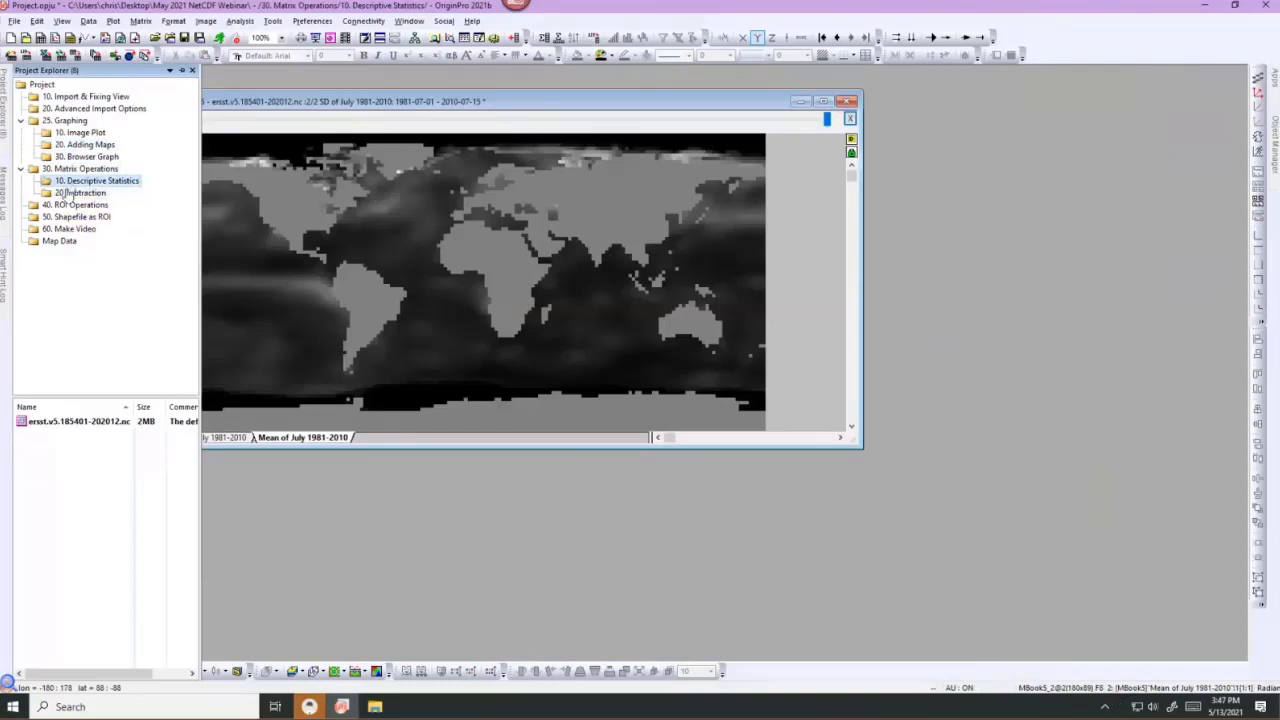
left_click(74, 194)
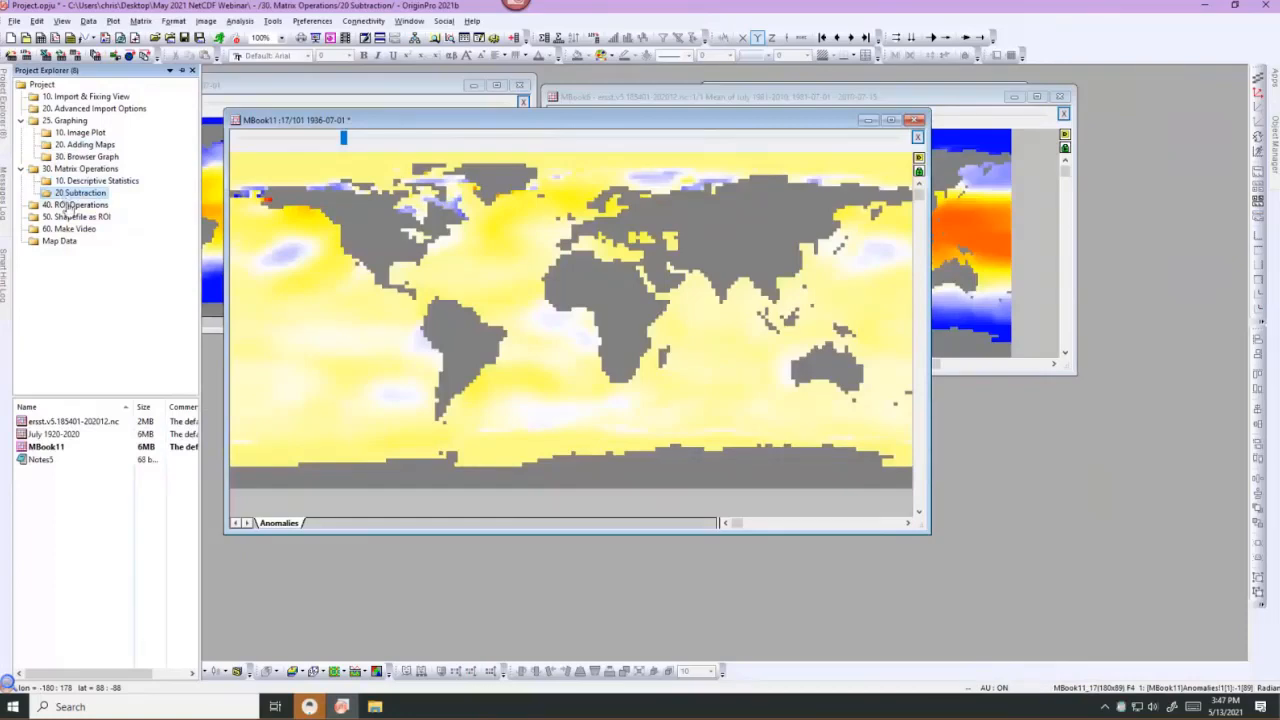
left_click(72, 205)
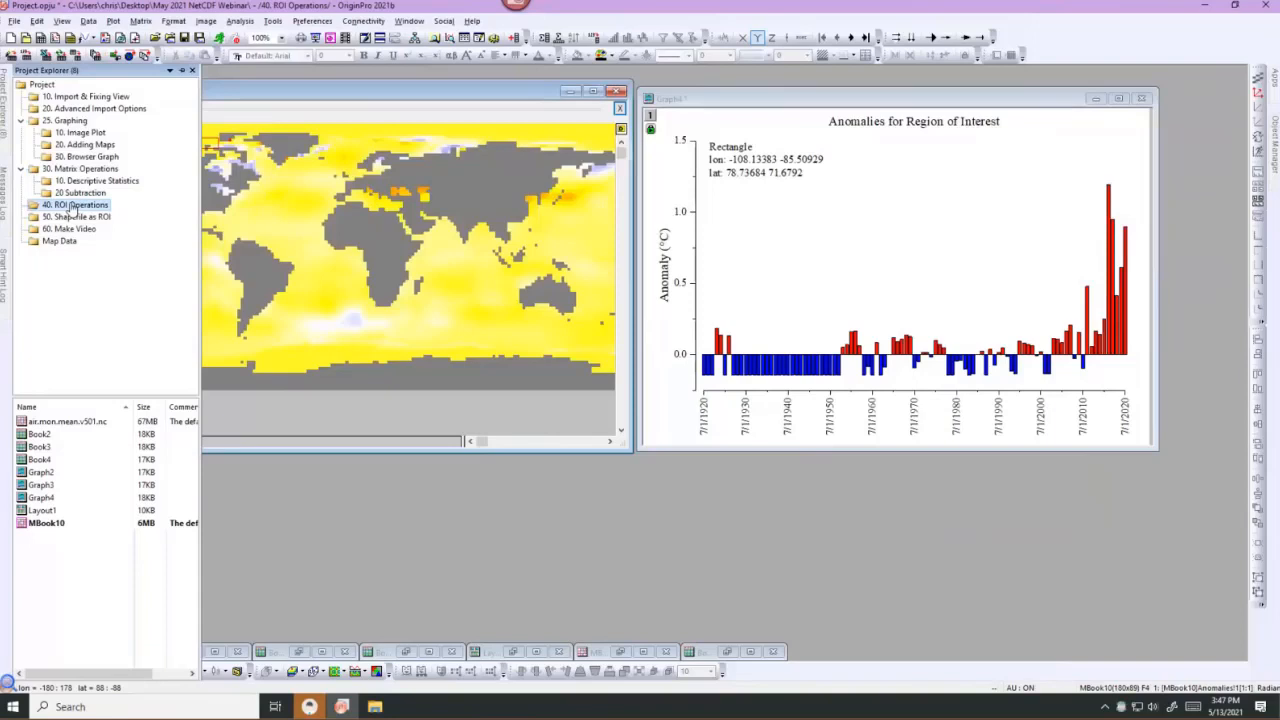
left_click(64, 218)
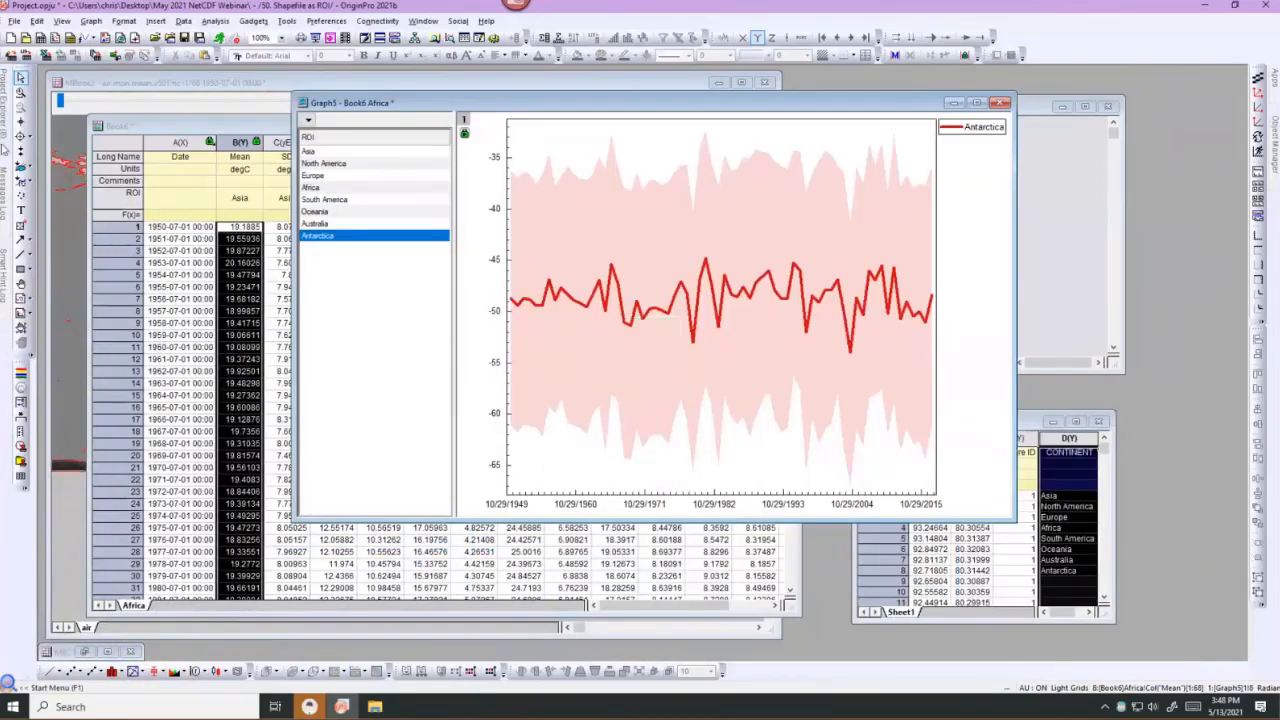
mouse_move(7, 167)
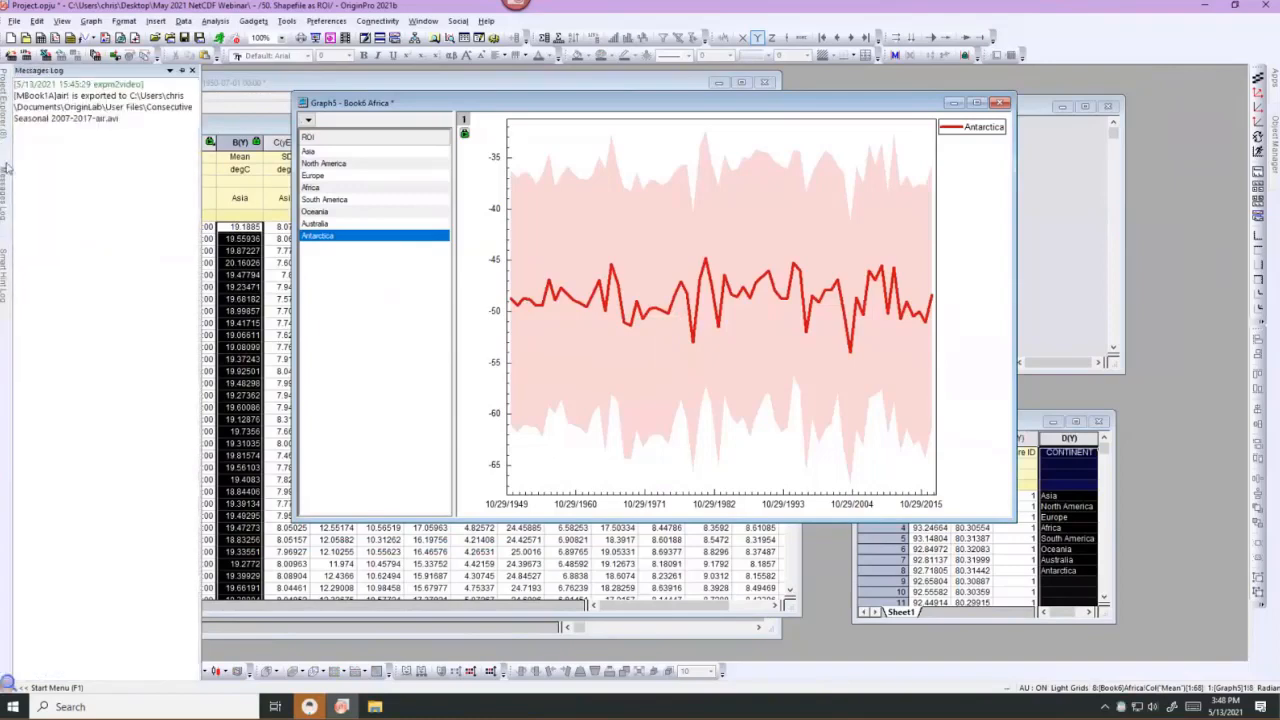
mouse_move(5, 128)
left_click(67, 231)
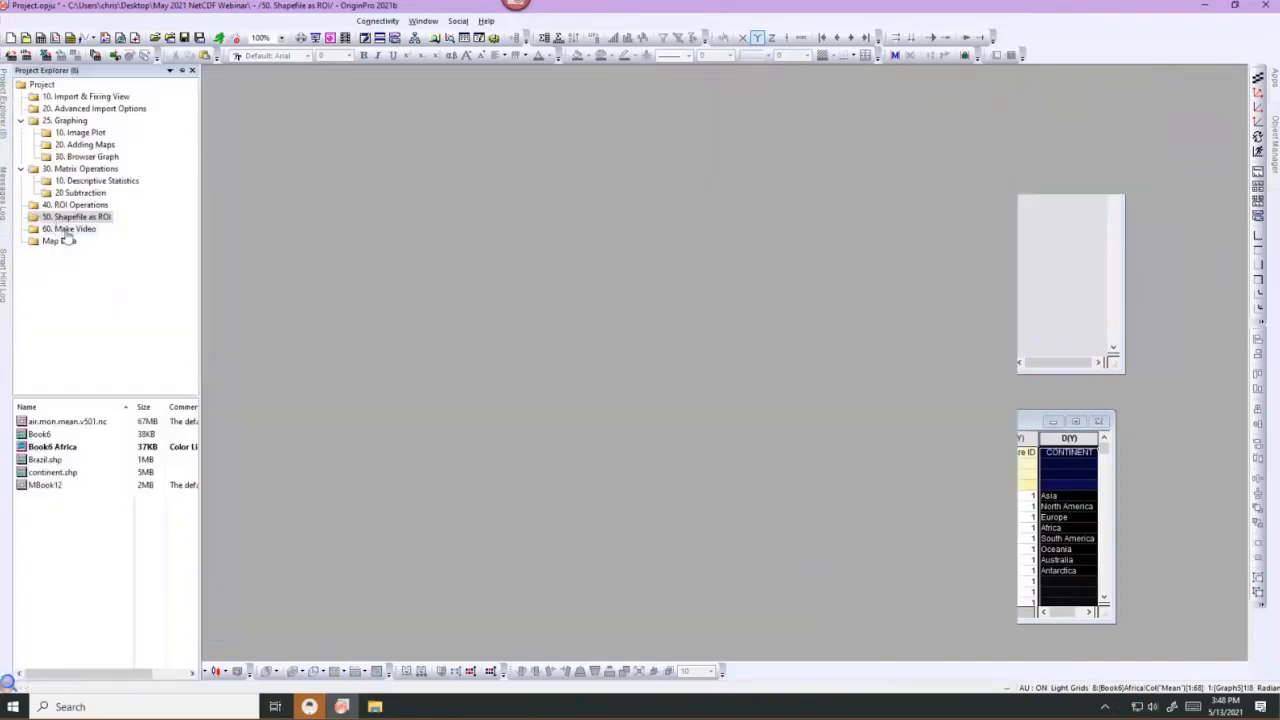